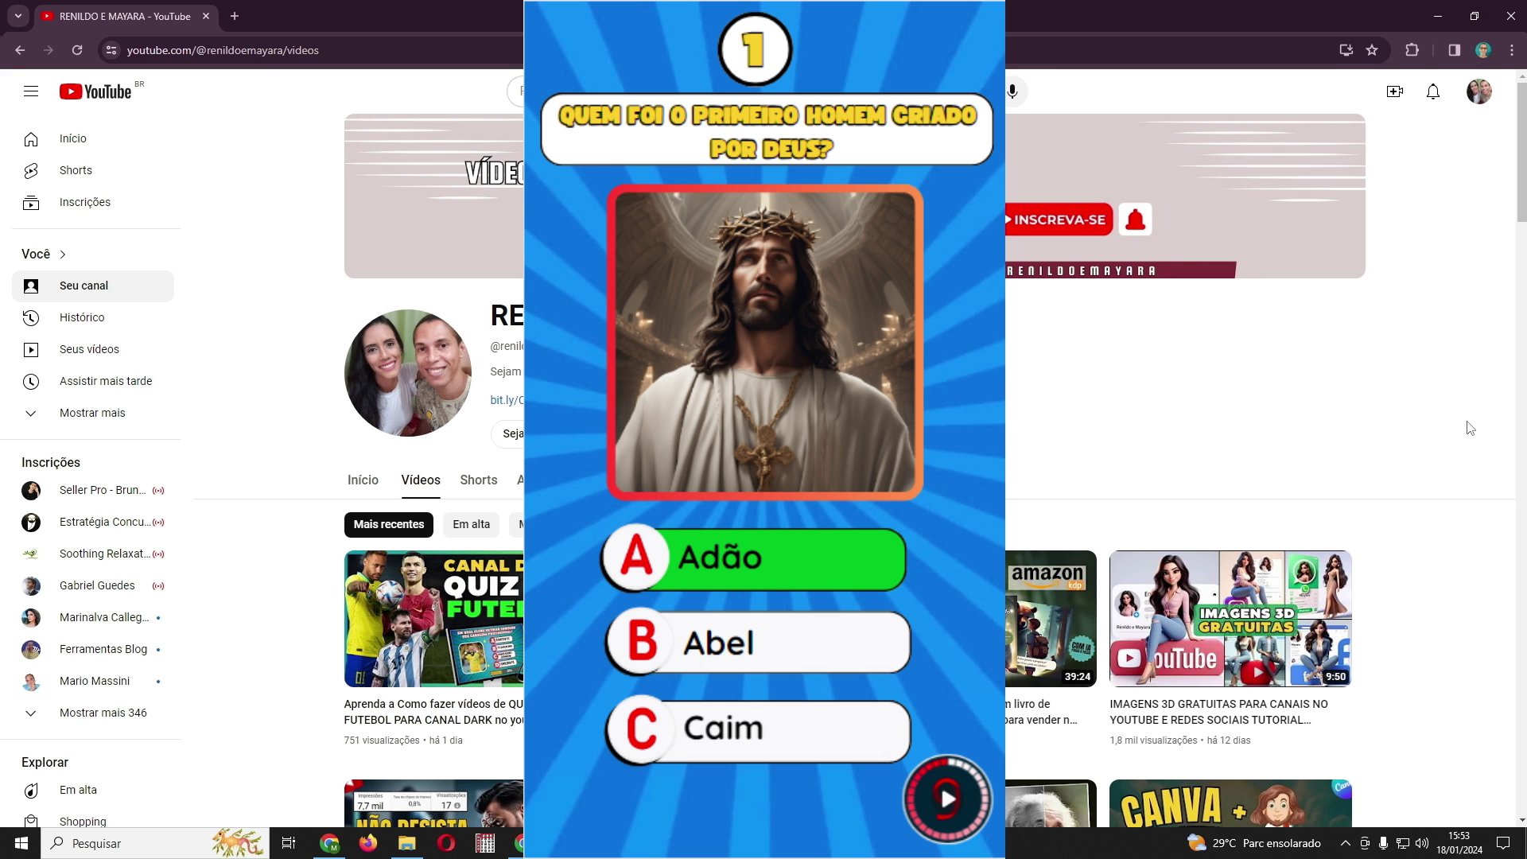
{"action": "scroll", "coordinate": [1470, 428], "scroll_direction": "down", "scroll_amount": 2}
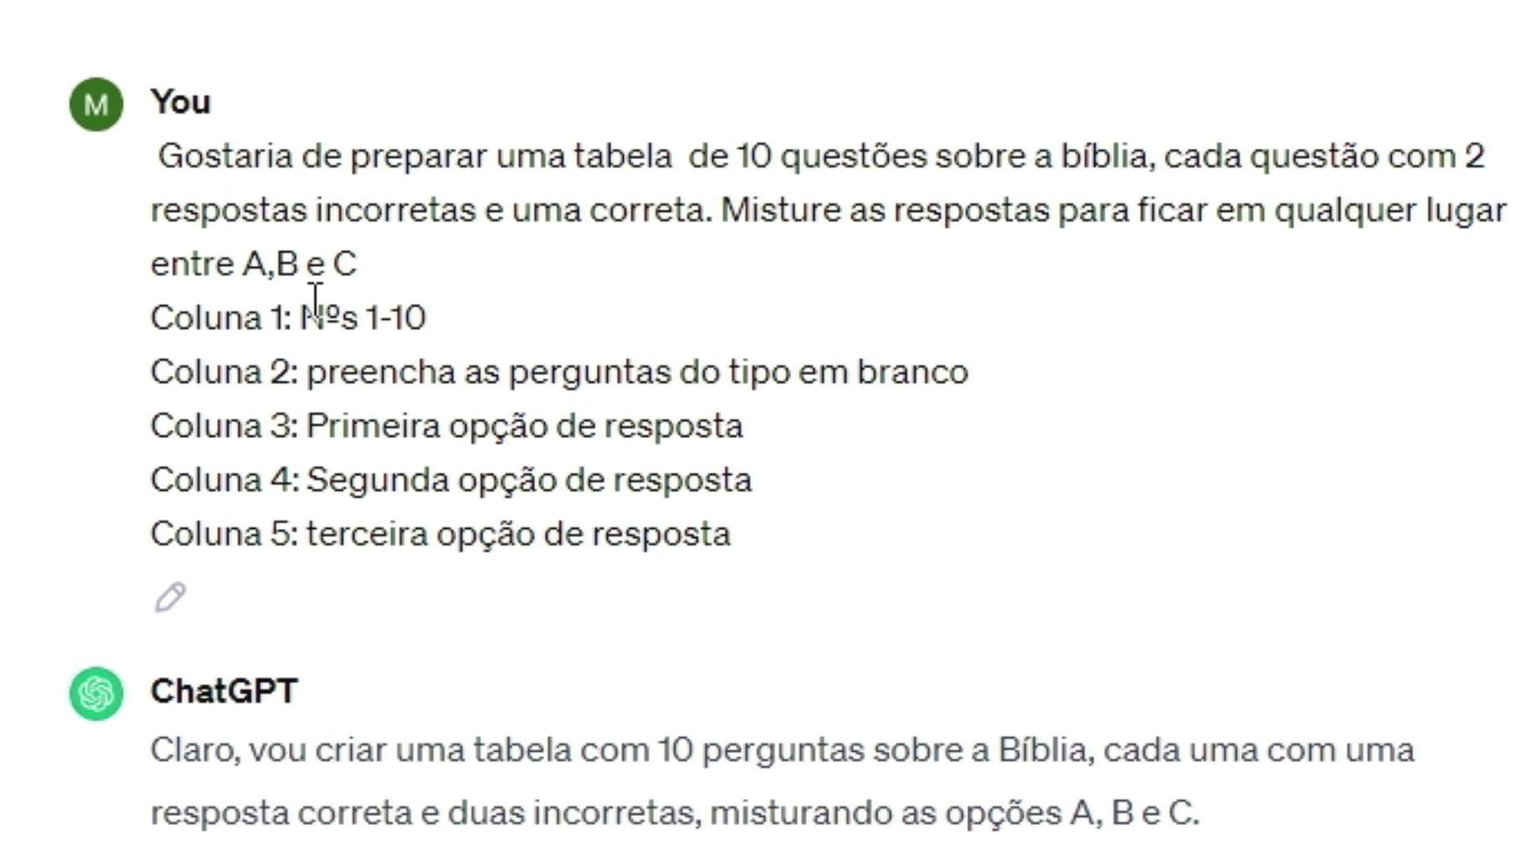
Review the Bible quiz prompt, the ten-question table and the list of correct answers in the ChatGPT conversation
{"action": "scroll", "coordinate": [1201, 470], "scroll_direction": "down", "scroll_amount": 1}
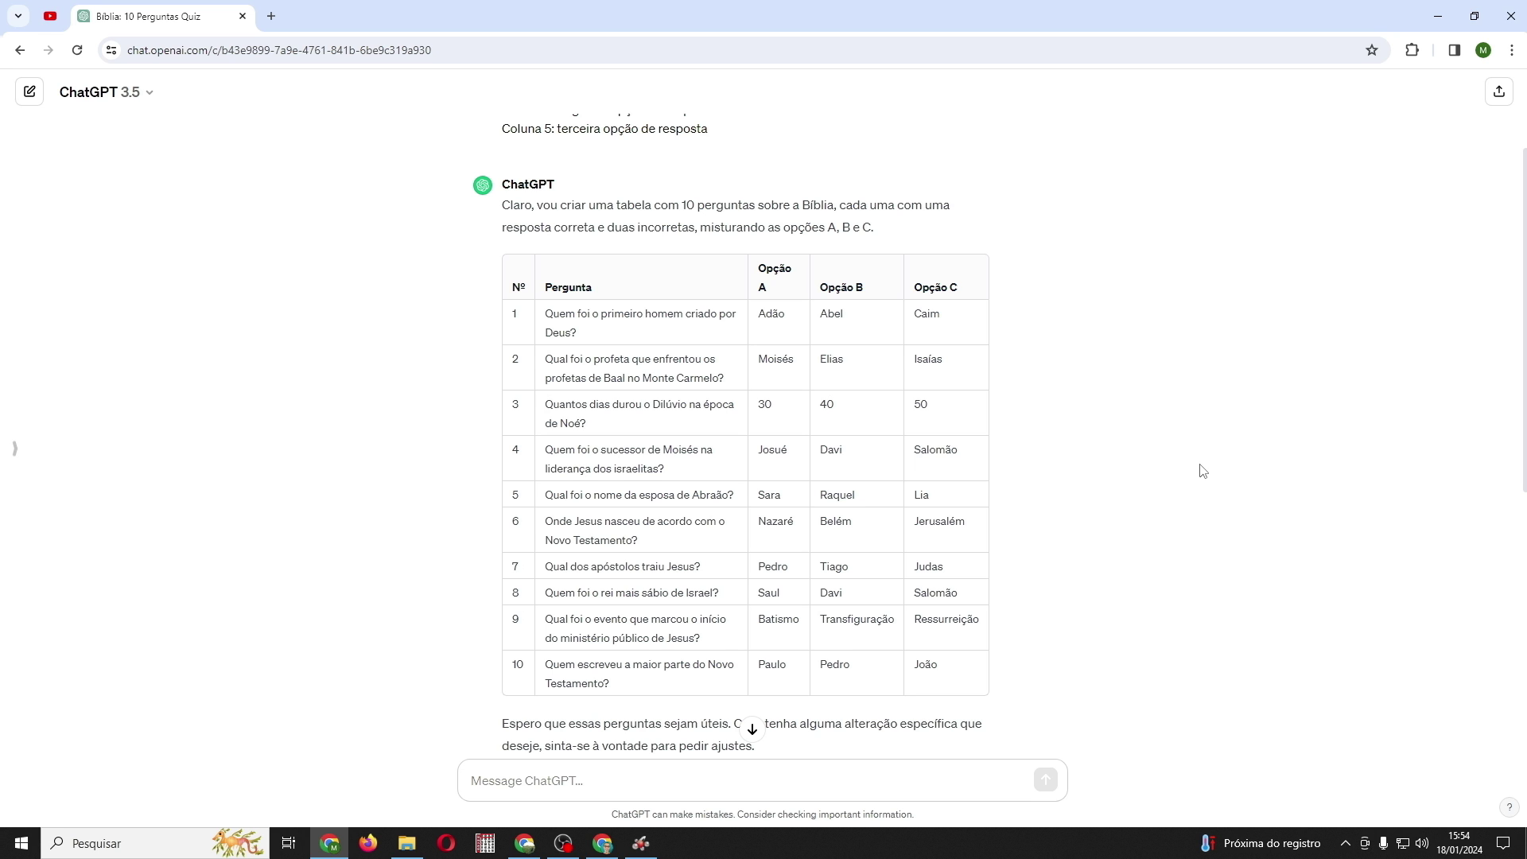
{"action": "scroll", "coordinate": [1202, 471], "scroll_direction": "down", "scroll_amount": 4}
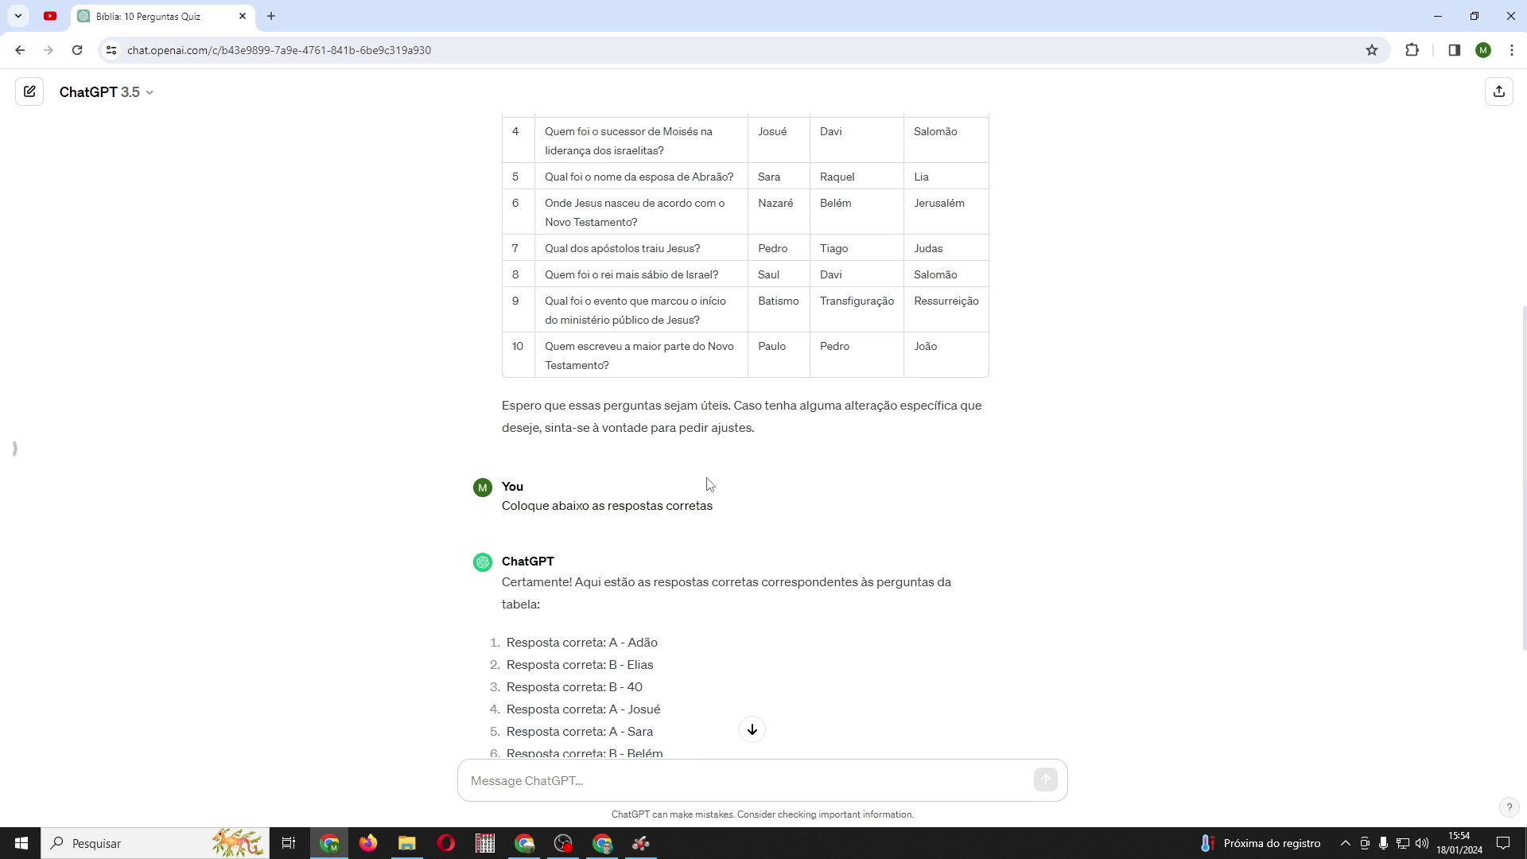
{"action": "scroll", "coordinate": [688, 491], "scroll_direction": "down", "scroll_amount": 2}
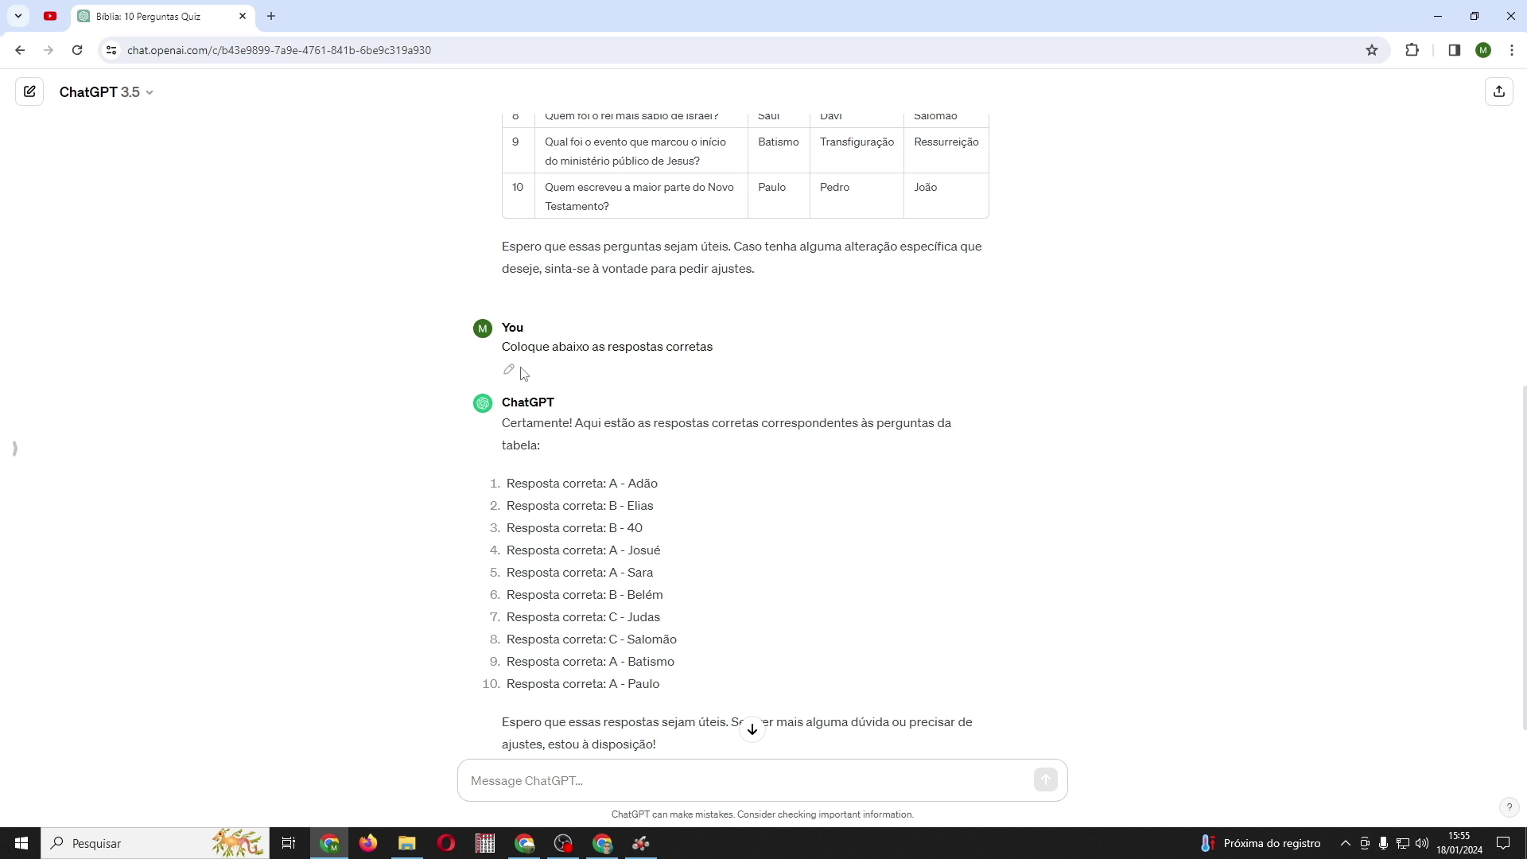
{"action": "scroll", "coordinate": [1087, 507], "scroll_direction": "up", "scroll_amount": 8}
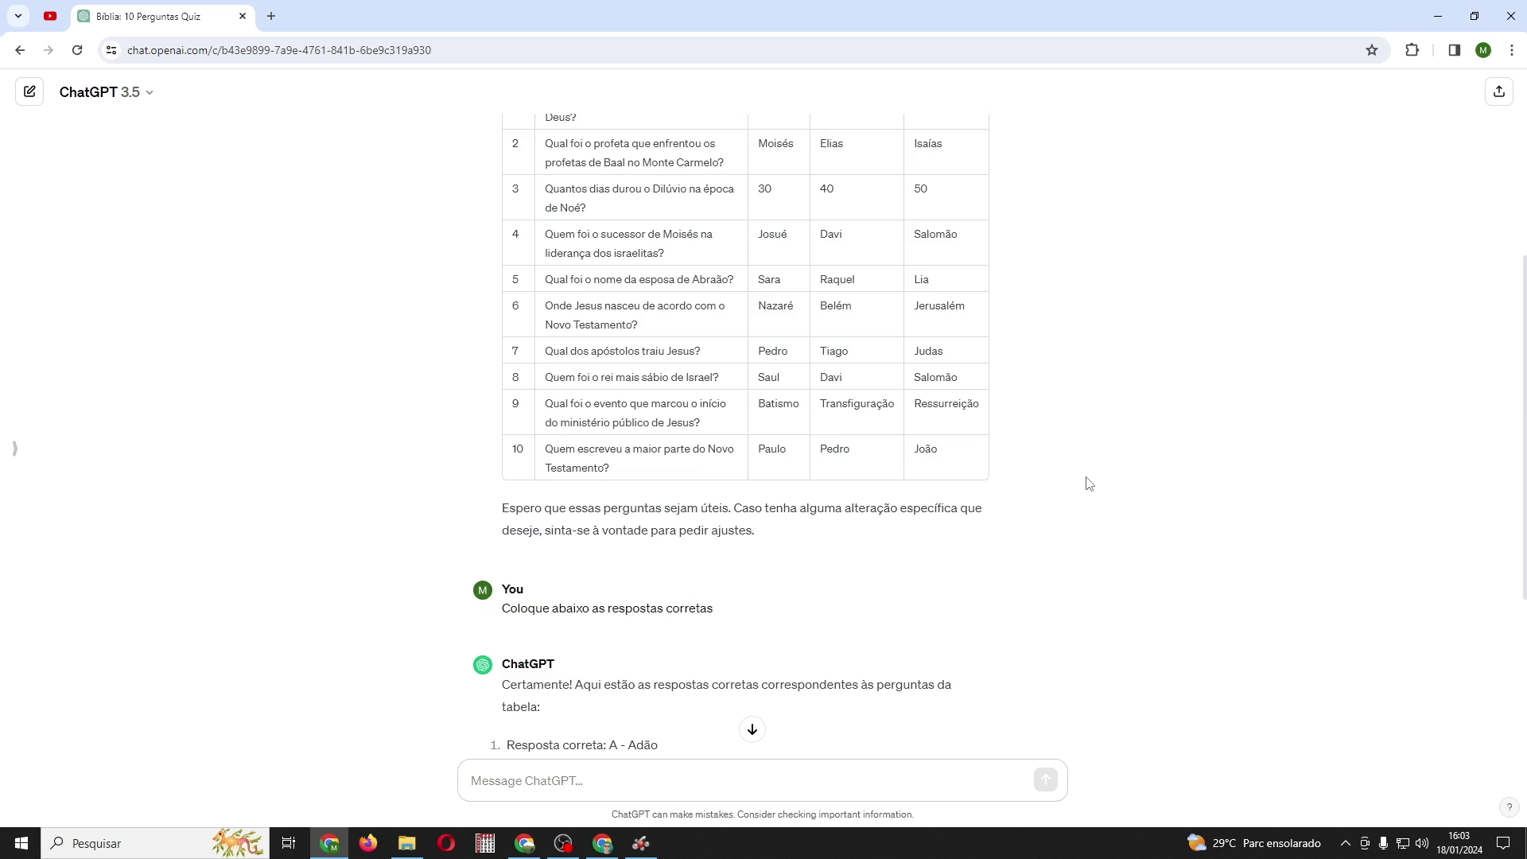
{"action": "scroll", "coordinate": [1085, 482], "scroll_direction": "up", "scroll_amount": 3}
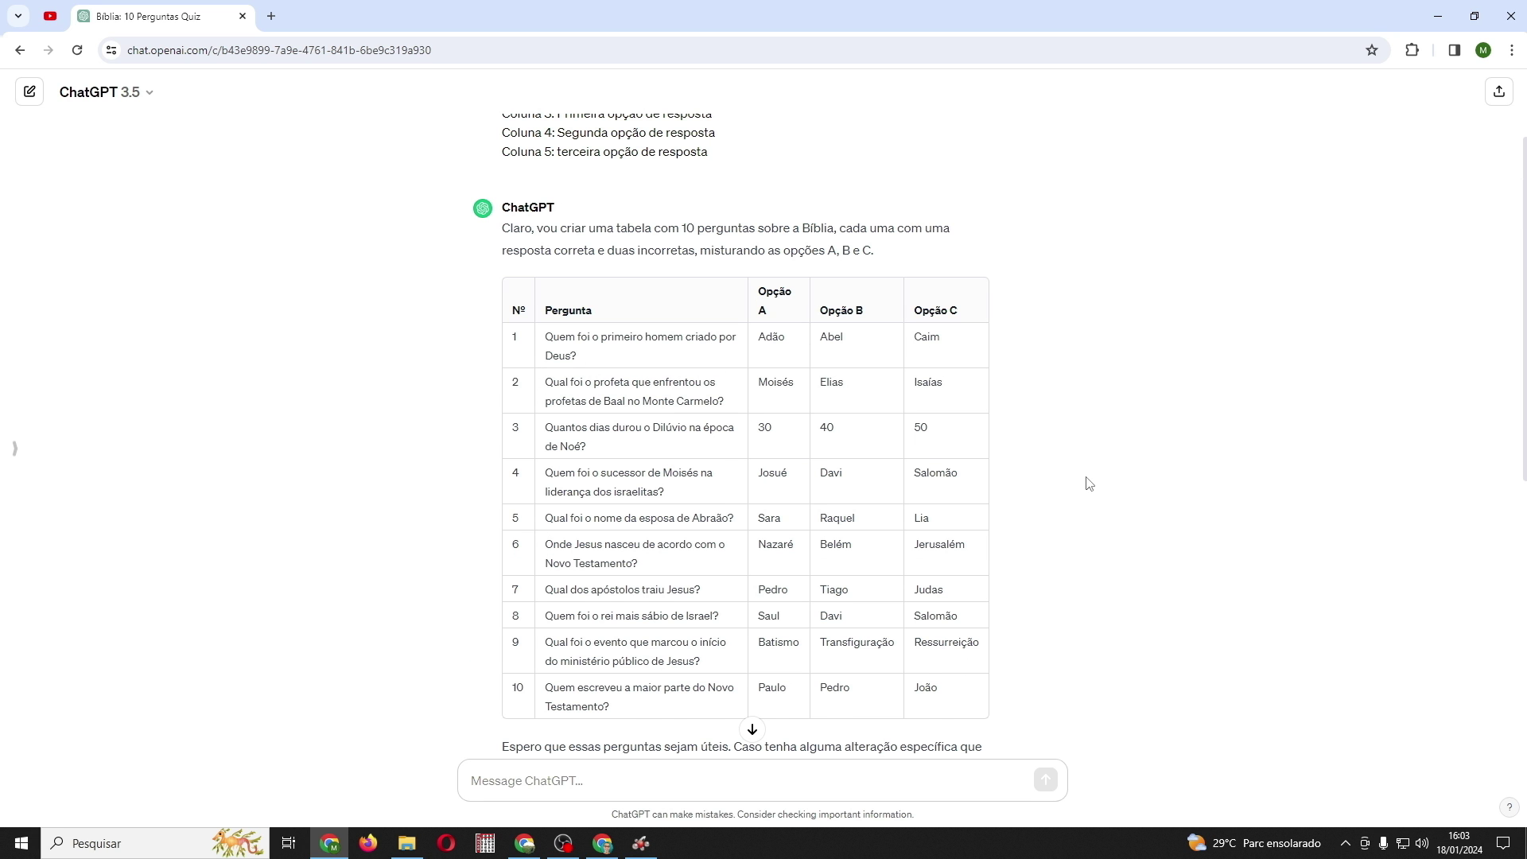
{"action": "scroll", "coordinate": [1089, 483], "scroll_direction": "up", "scroll_amount": 2}
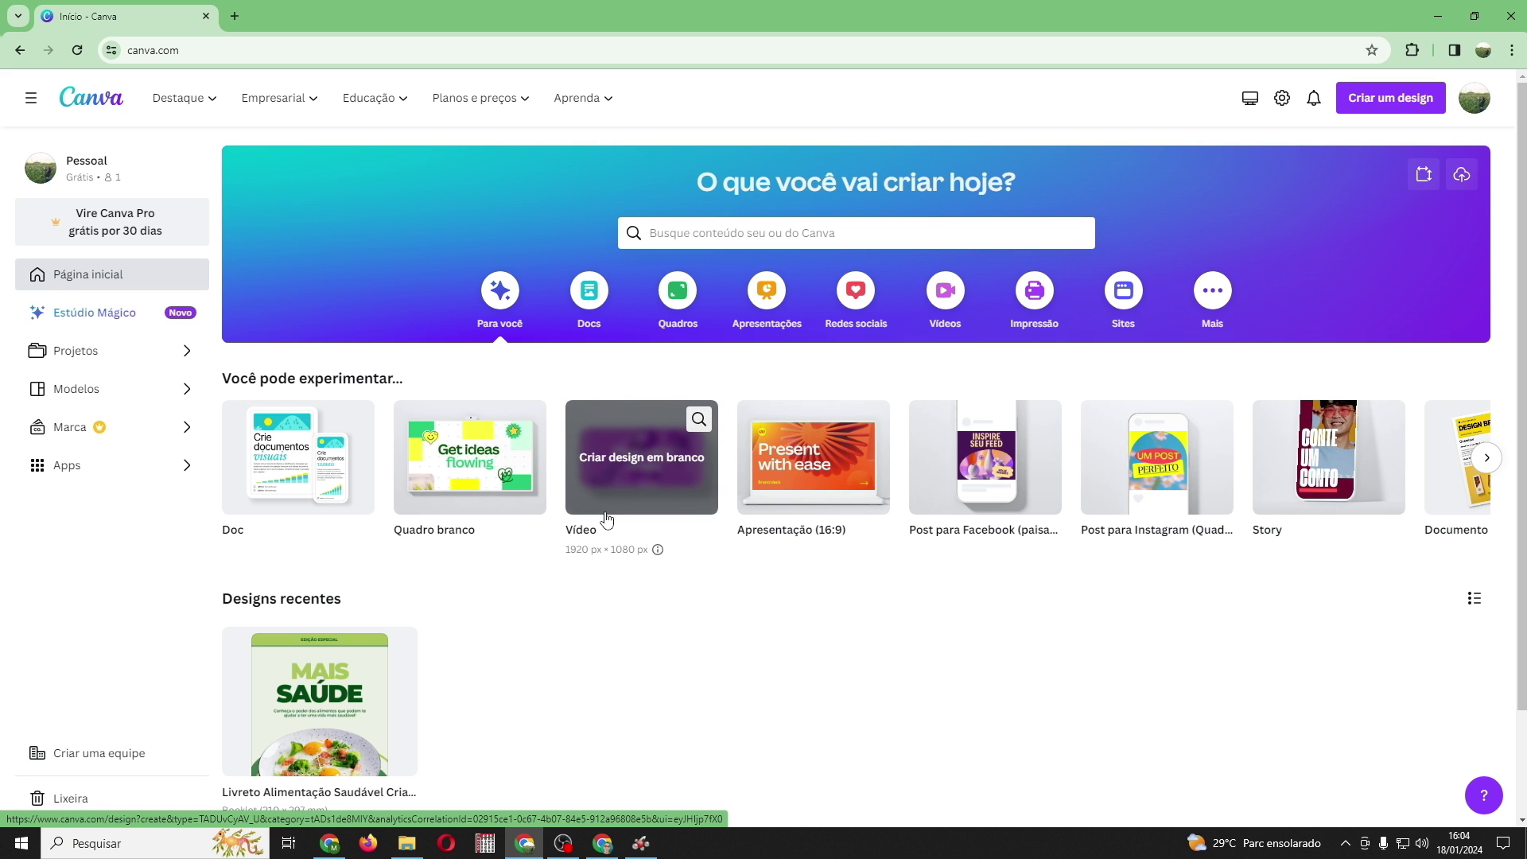
Create a new blank design of the Vídeo type in Canva
{"action": "left_click", "coordinate": [1397, 104]}
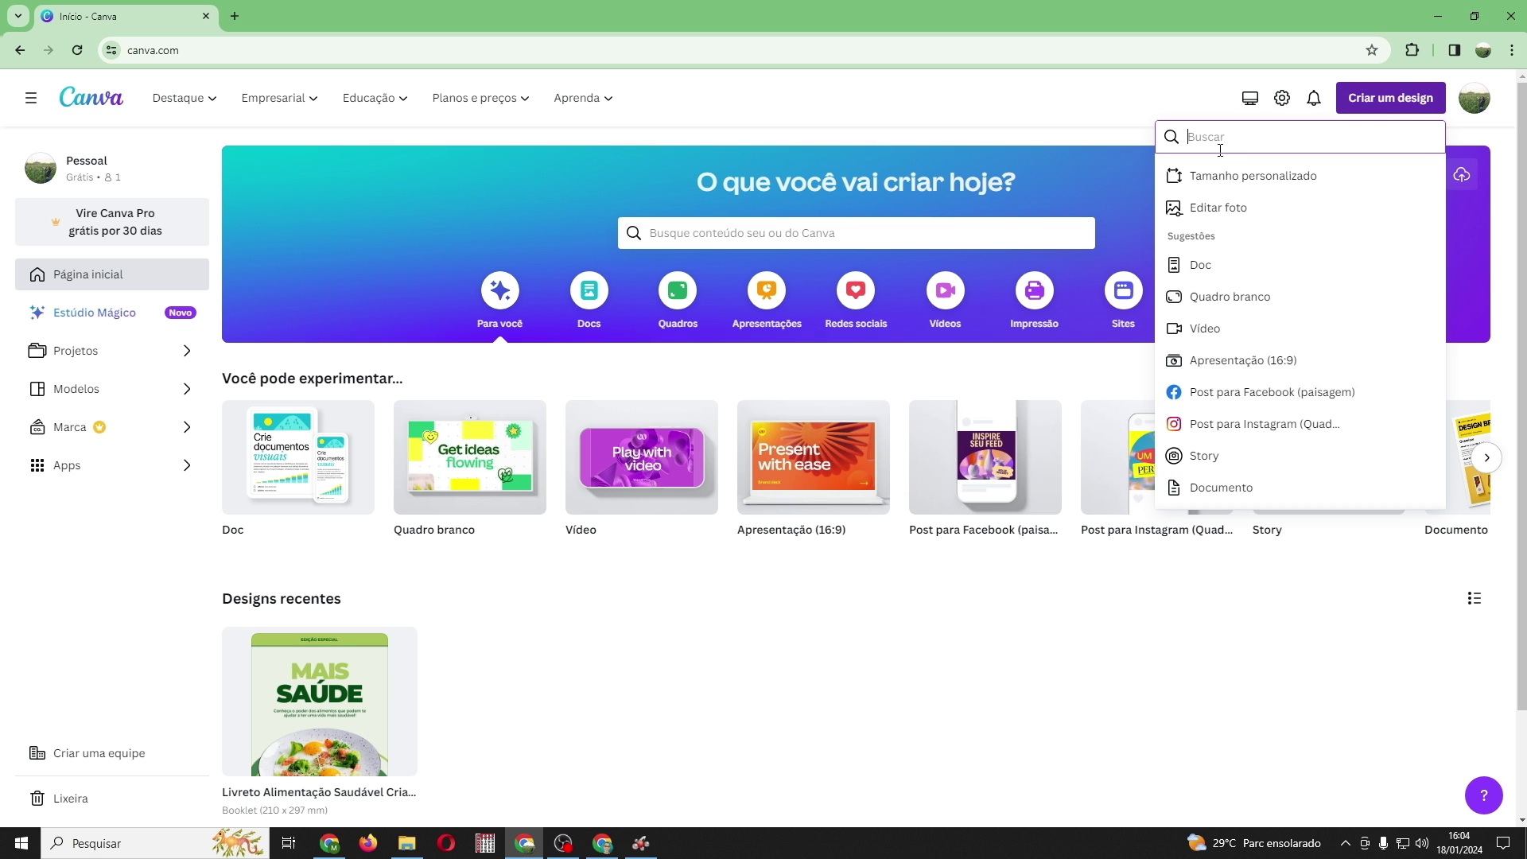
{"action": "left_click", "coordinate": [1215, 327]}
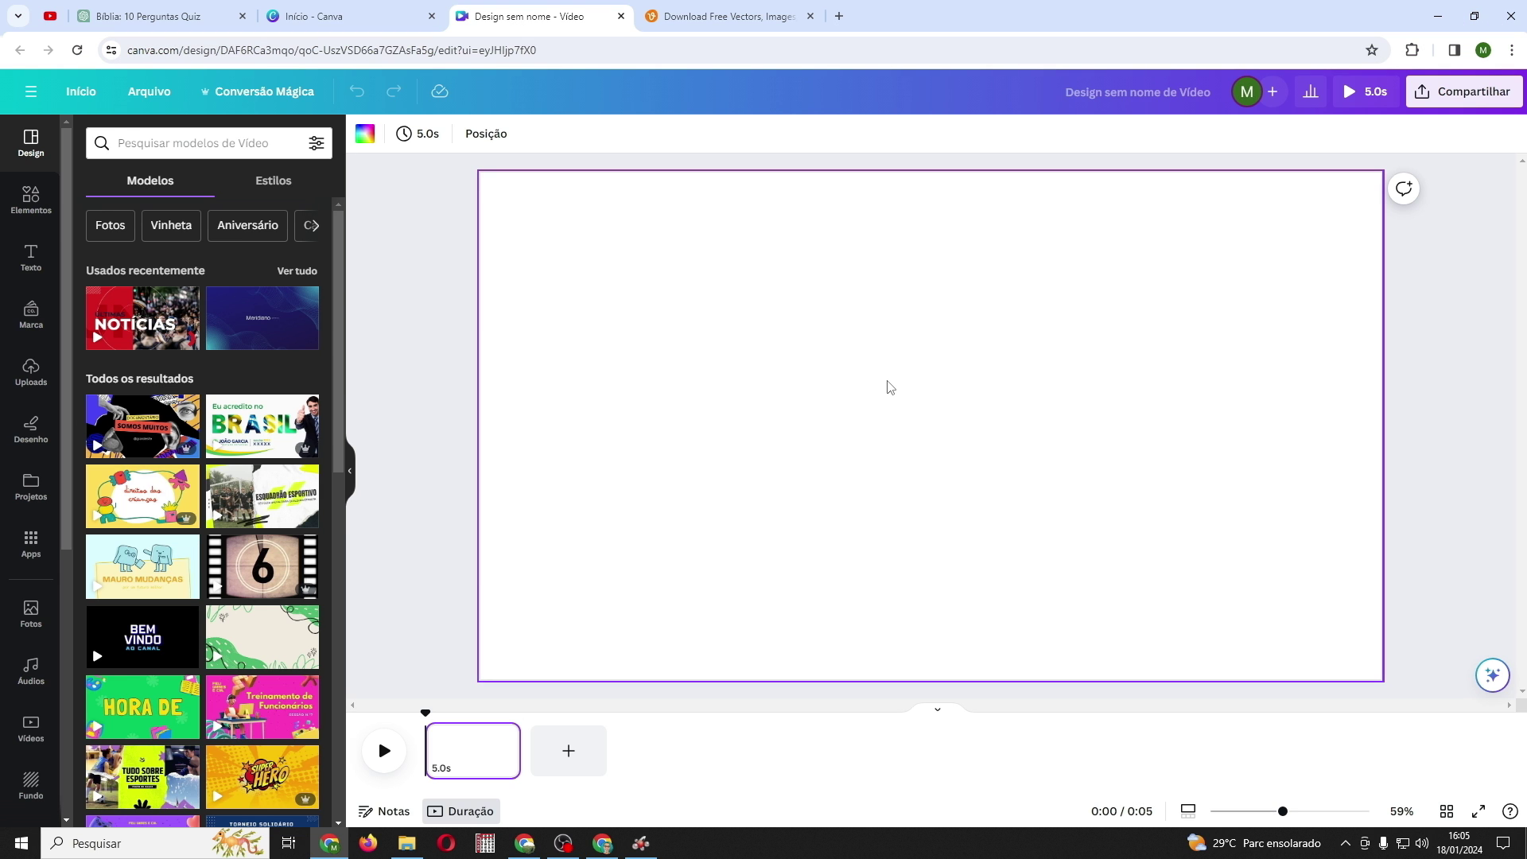
Search the elements library for "Background espiral" and browse the video results for an animated background
{"action": "left_click", "coordinate": [31, 201]}
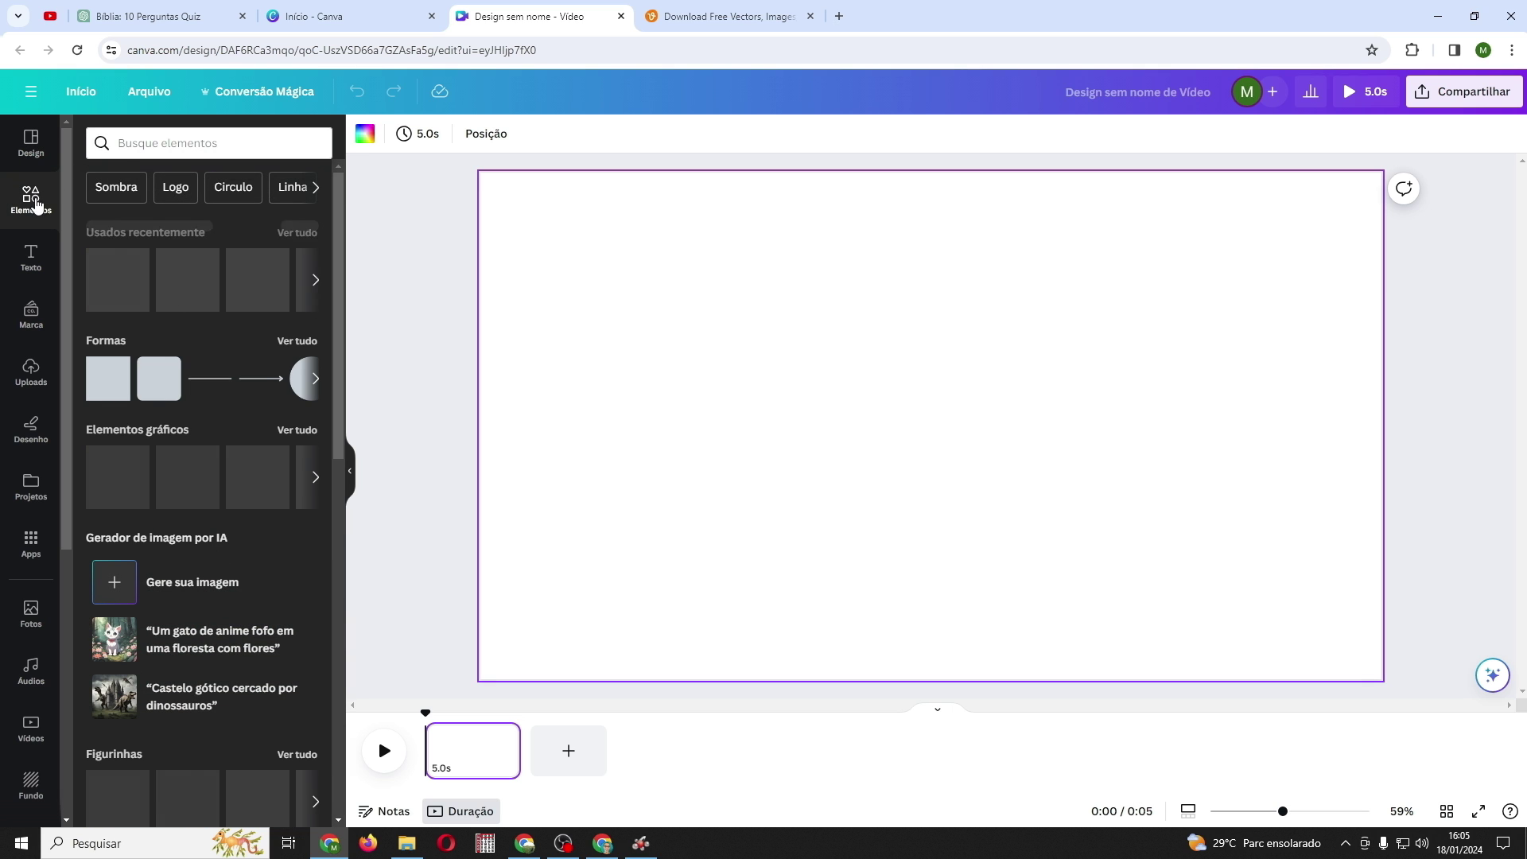
{"action": "left_click", "coordinate": [121, 146]}
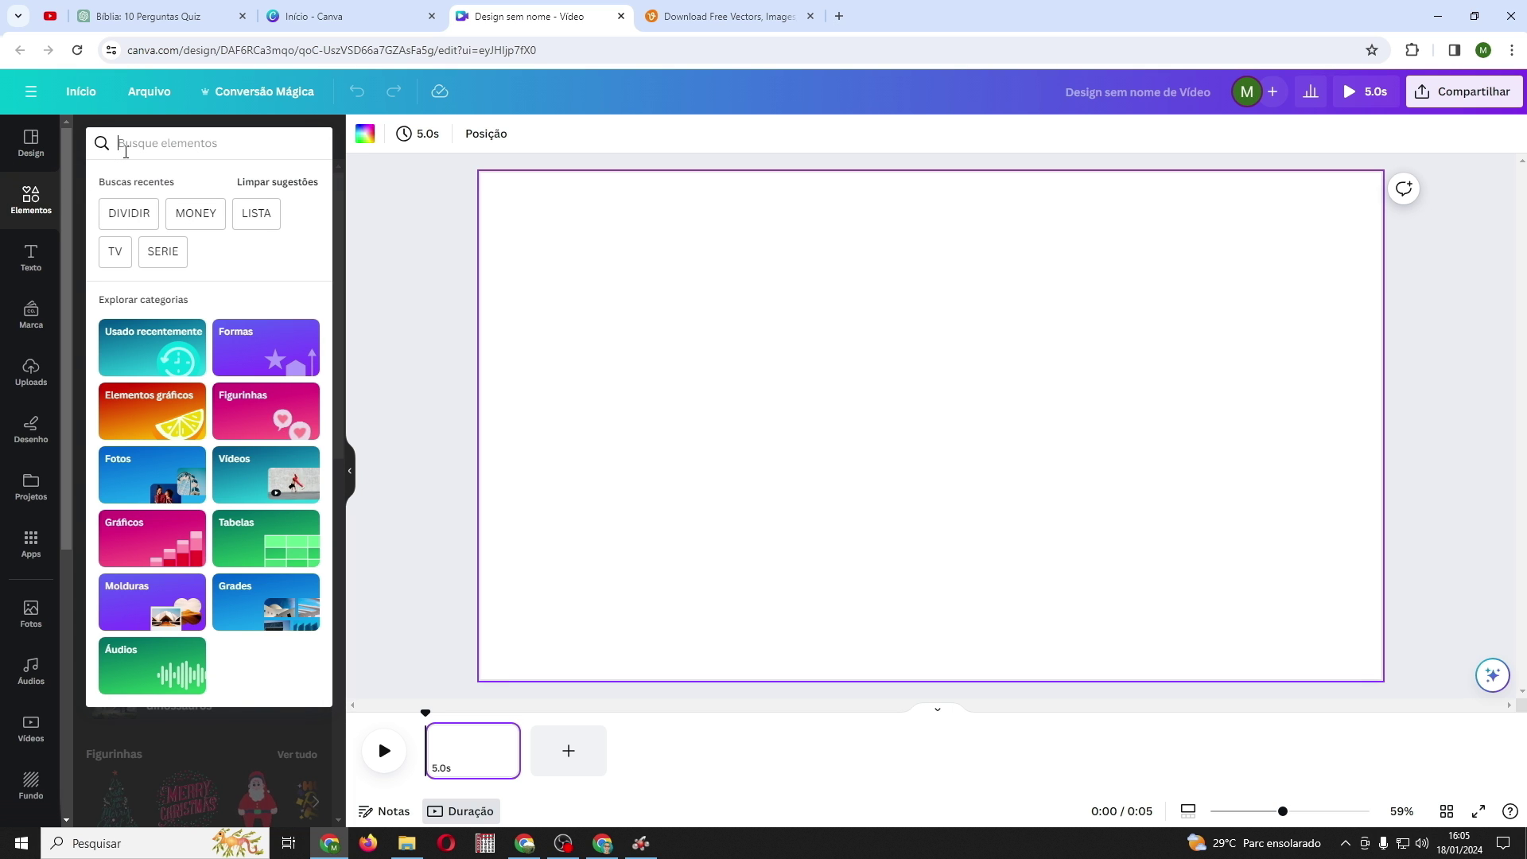
{"action": "type", "text": "Background espiral"}
{"action": "key", "text": "Return"}
{"action": "left_click", "coordinate": [181, 181]}
{"action": "left_click", "coordinate": [255, 186]}
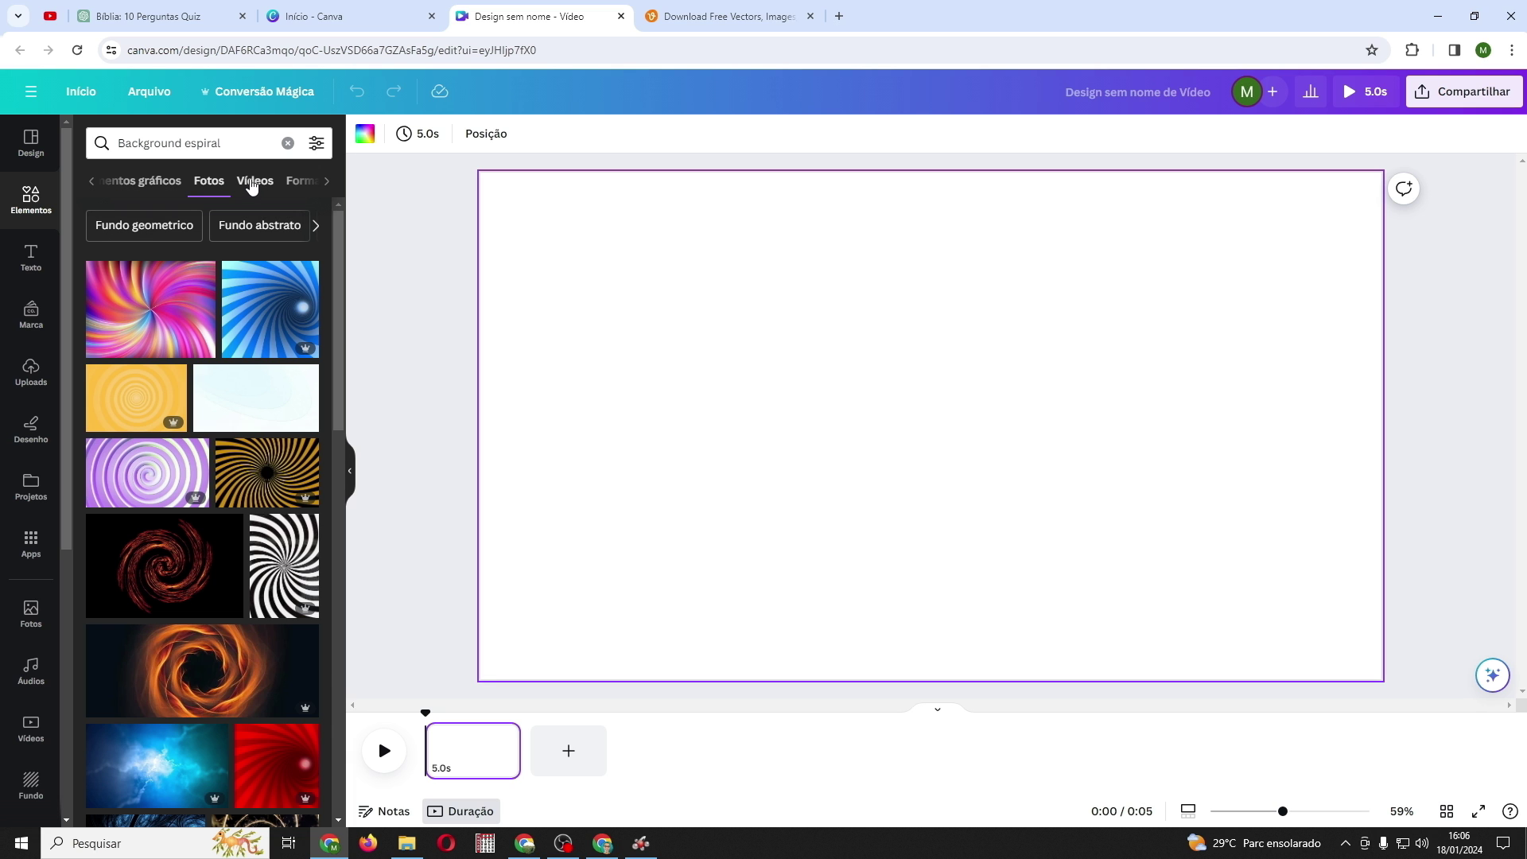
{"action": "left_click", "coordinate": [253, 186]}
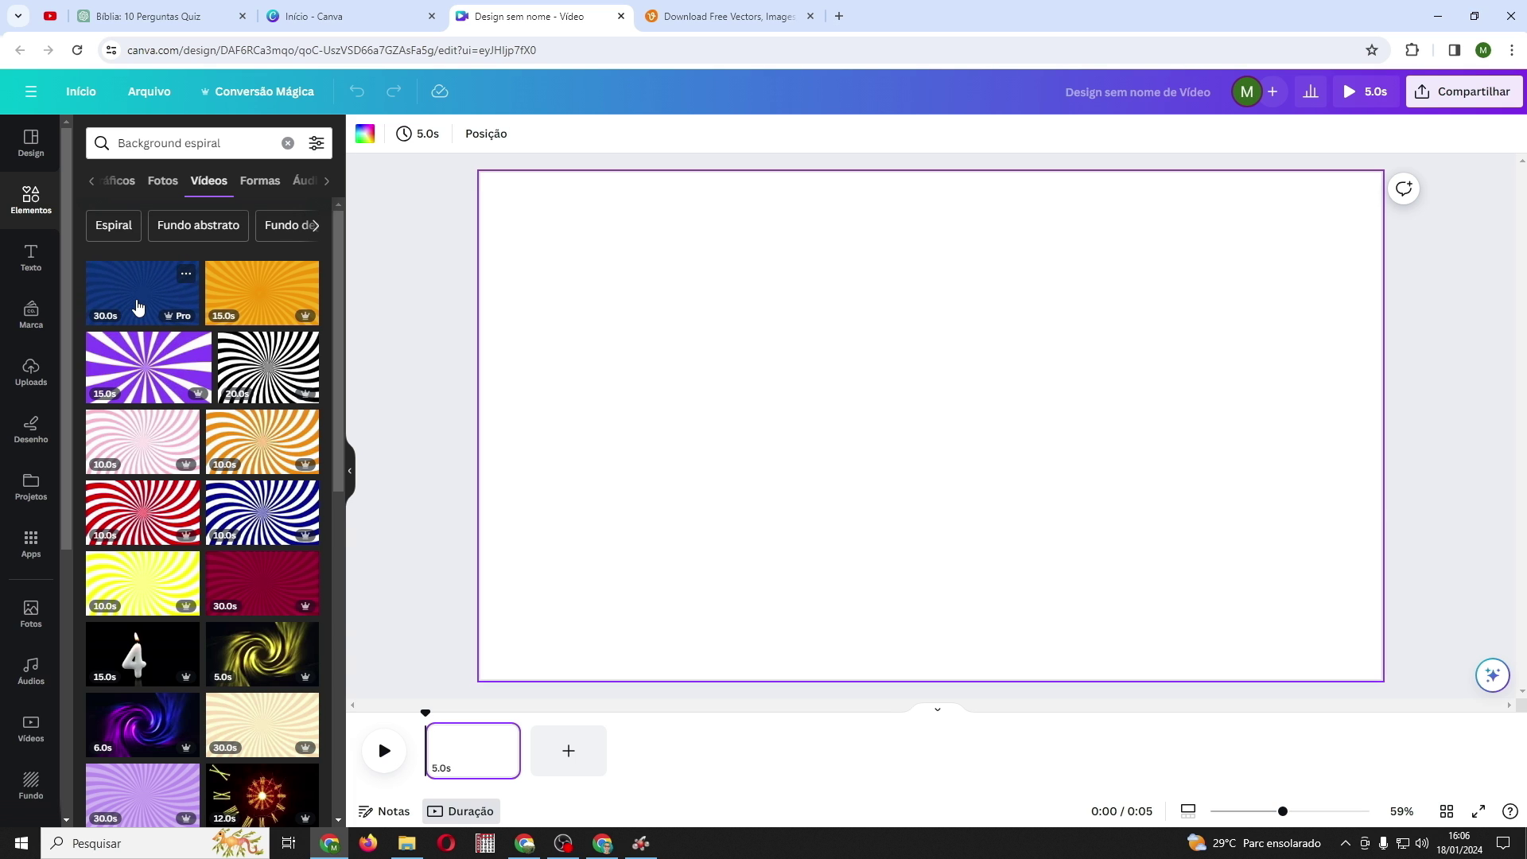
{"action": "scroll", "coordinate": [205, 396], "scroll_direction": "down", "scroll_amount": 5}
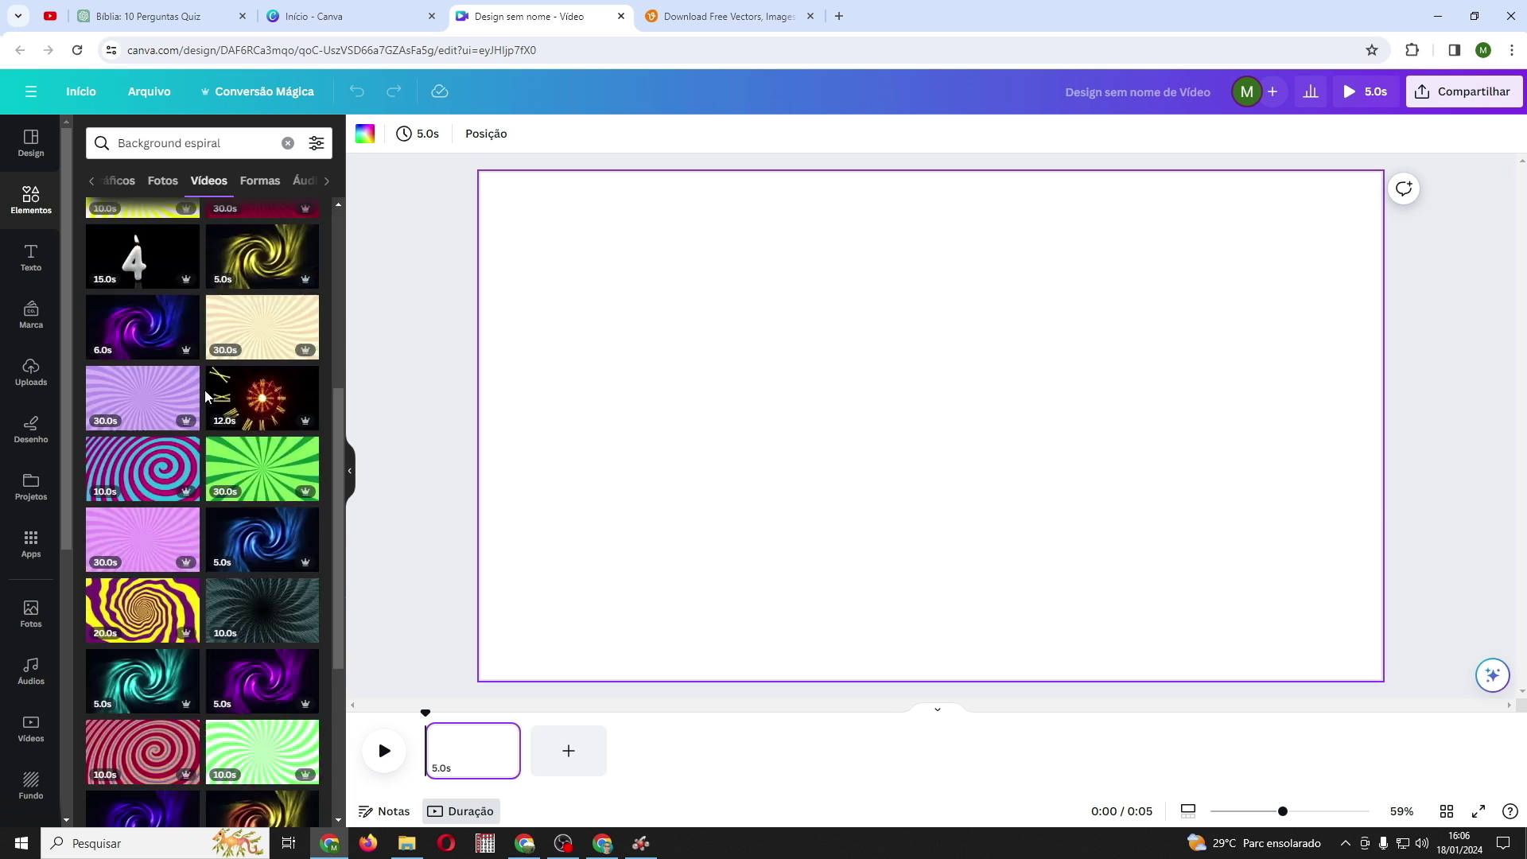
{"action": "scroll", "coordinate": [205, 396], "scroll_direction": "up", "scroll_amount": 5}
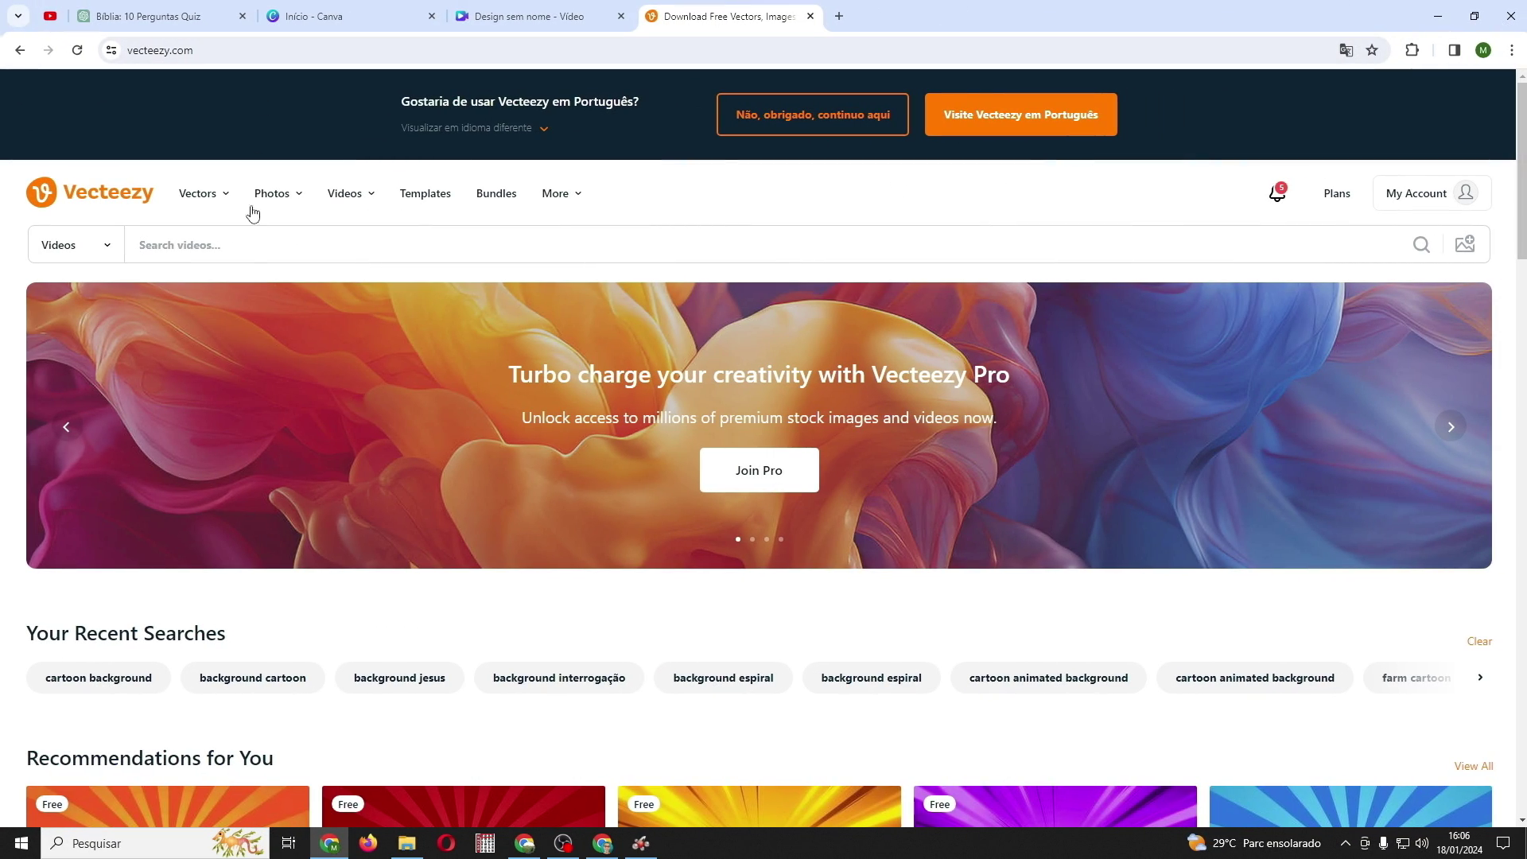
Search Vecteezy for "background cartoon" videos and limit the results to Free License
{"action": "left_click", "coordinate": [106, 251]}
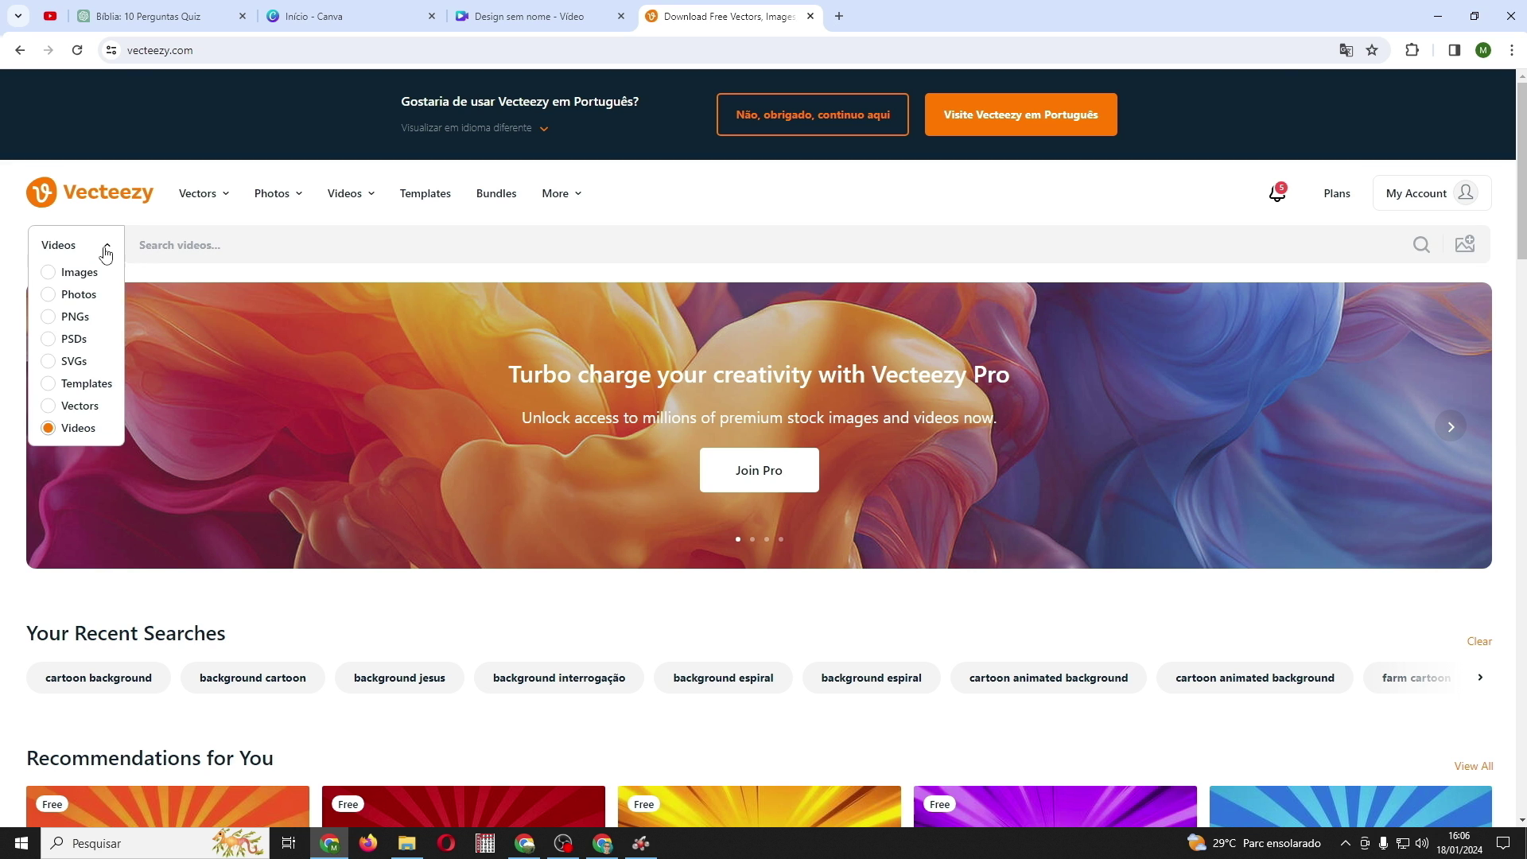
{"action": "left_click", "coordinate": [129, 245]}
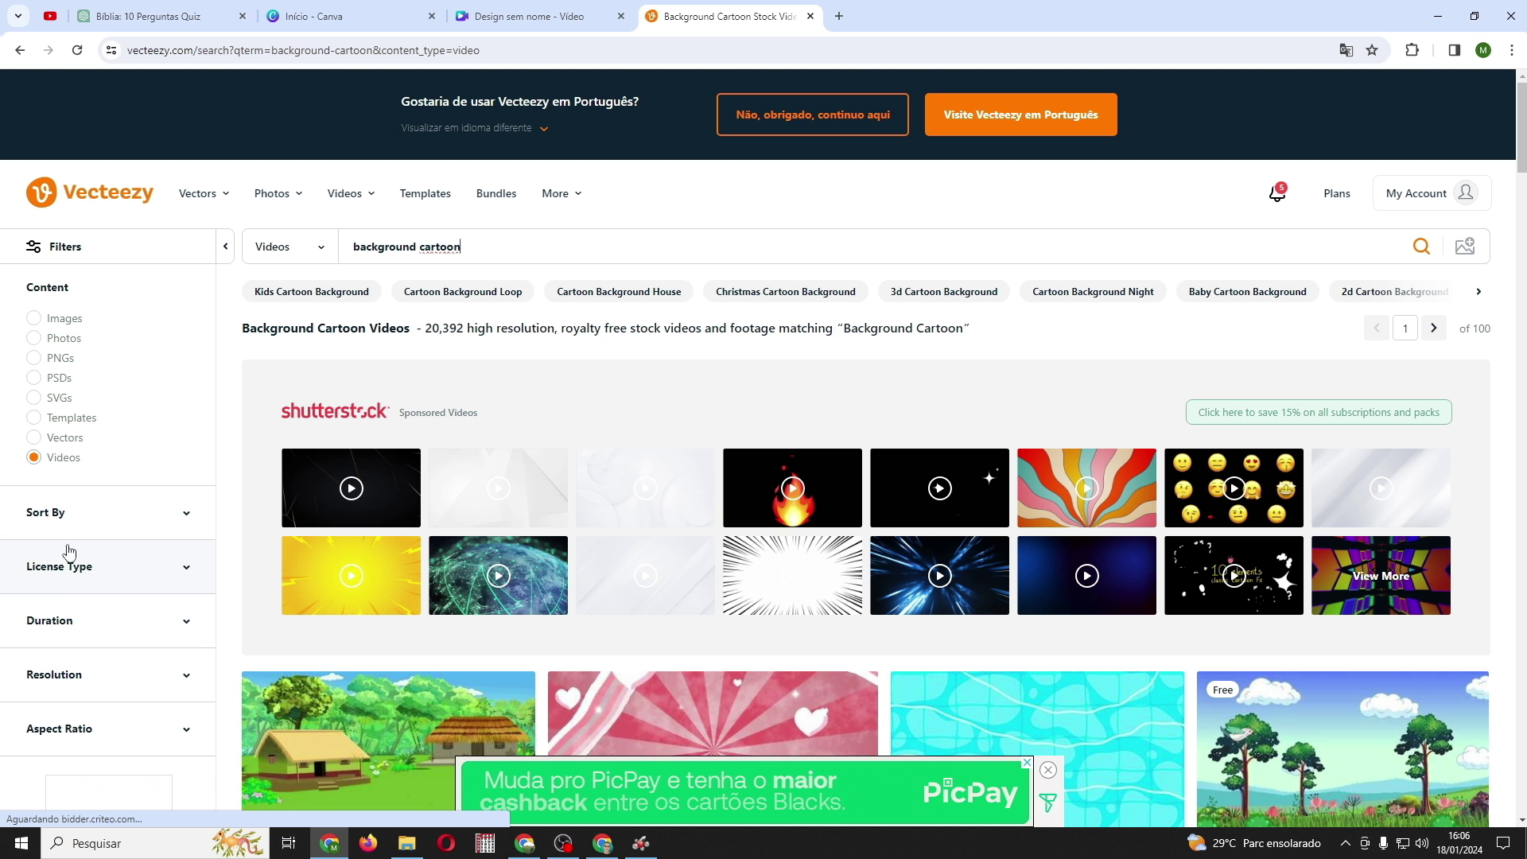
{"action": "left_click", "coordinate": [186, 568]}
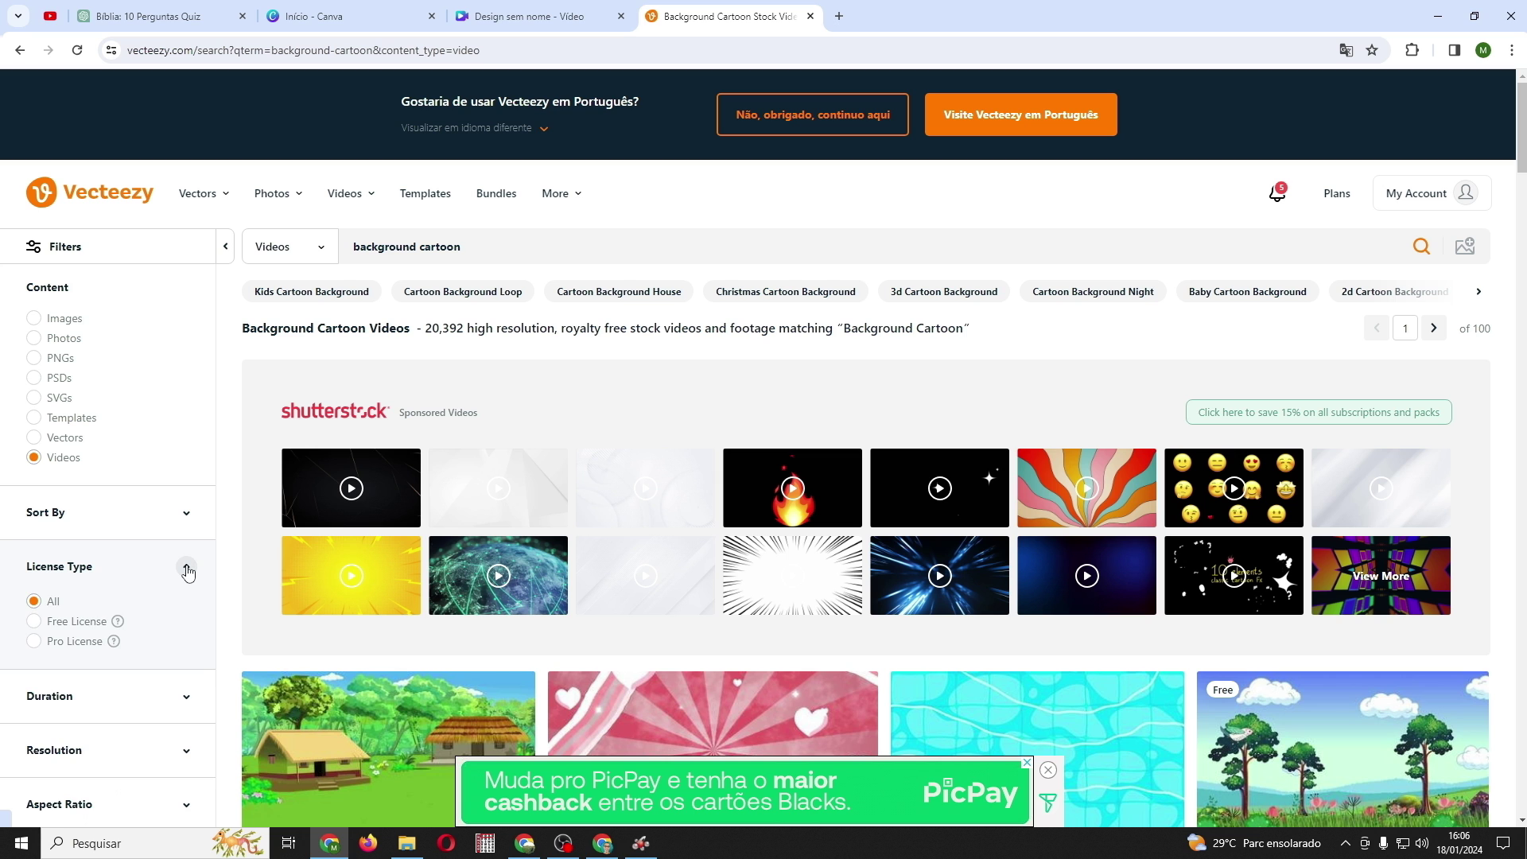
{"action": "left_click", "coordinate": [34, 623]}
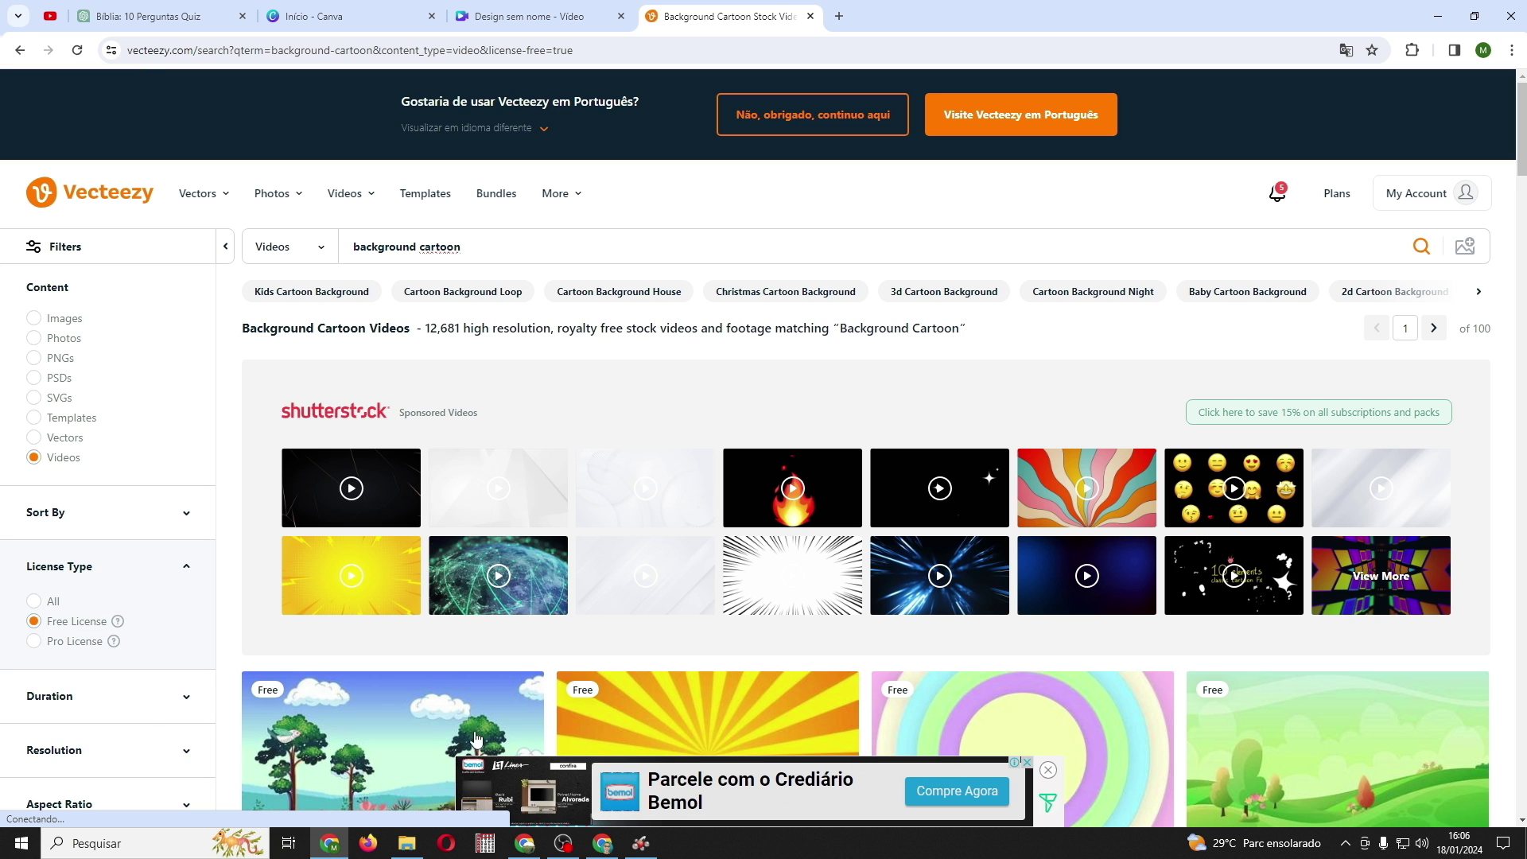
Browse the free cartoon background videos for animations suited to a quiz background
{"action": "scroll", "coordinate": [296, 682], "scroll_direction": "down", "scroll_amount": 5}
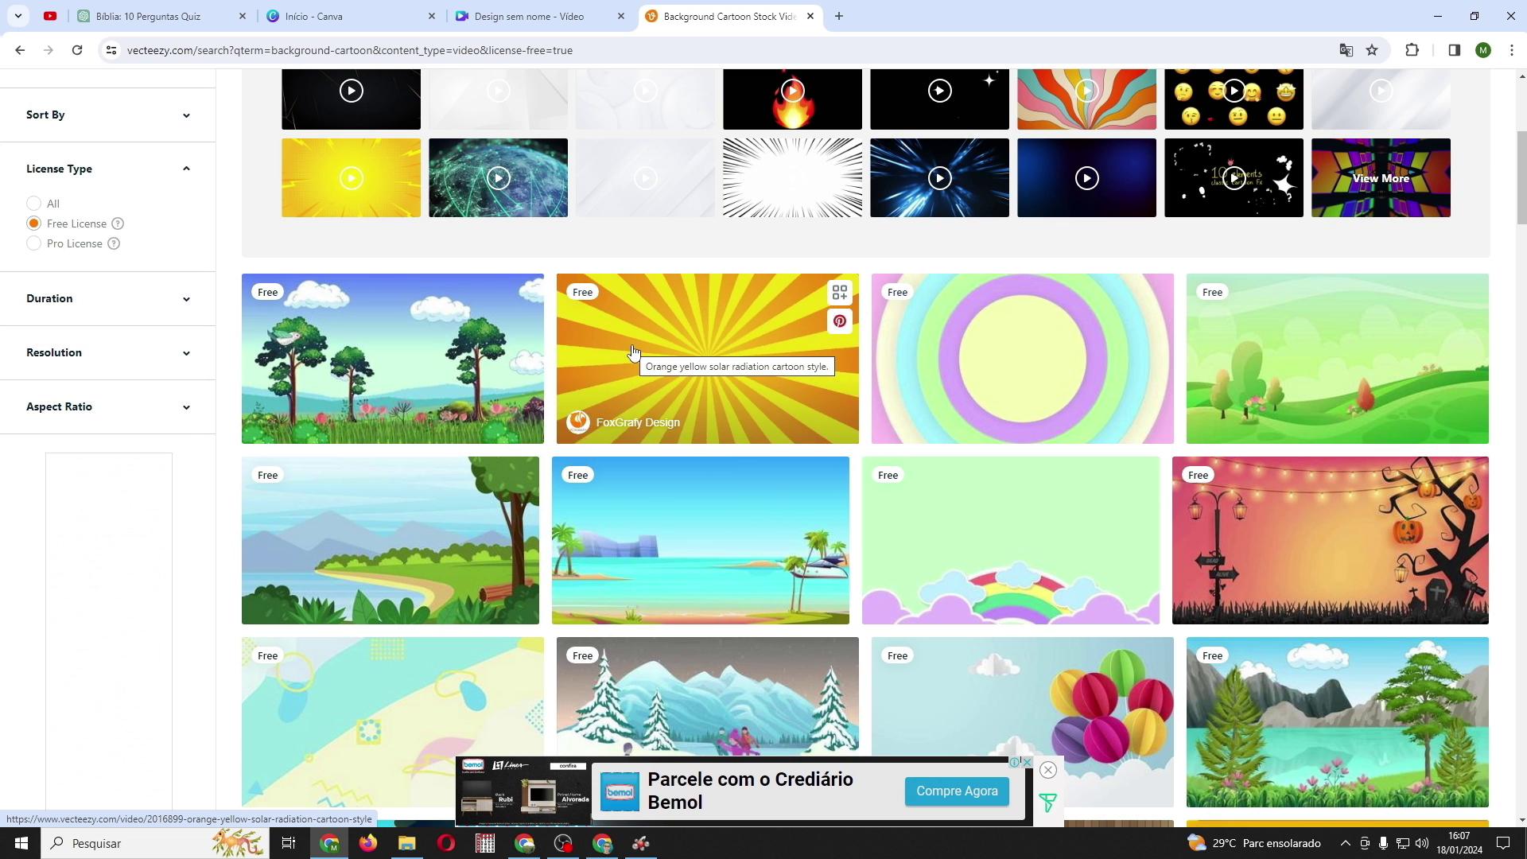
{"action": "scroll", "coordinate": [881, 430], "scroll_direction": "down", "scroll_amount": 15}
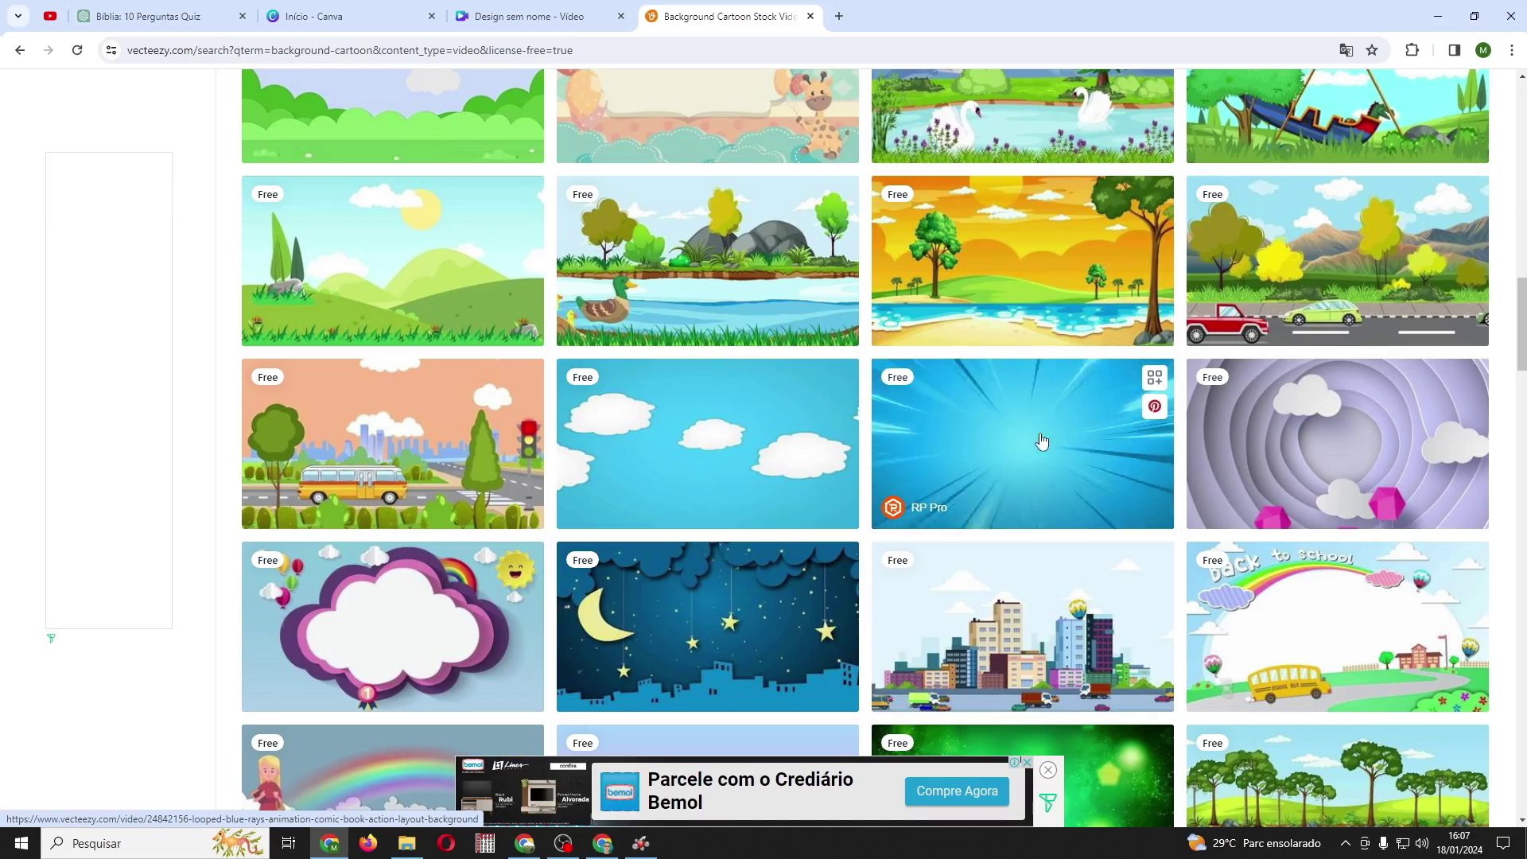
{"action": "scroll", "coordinate": [1010, 374], "scroll_direction": "down", "scroll_amount": 9}
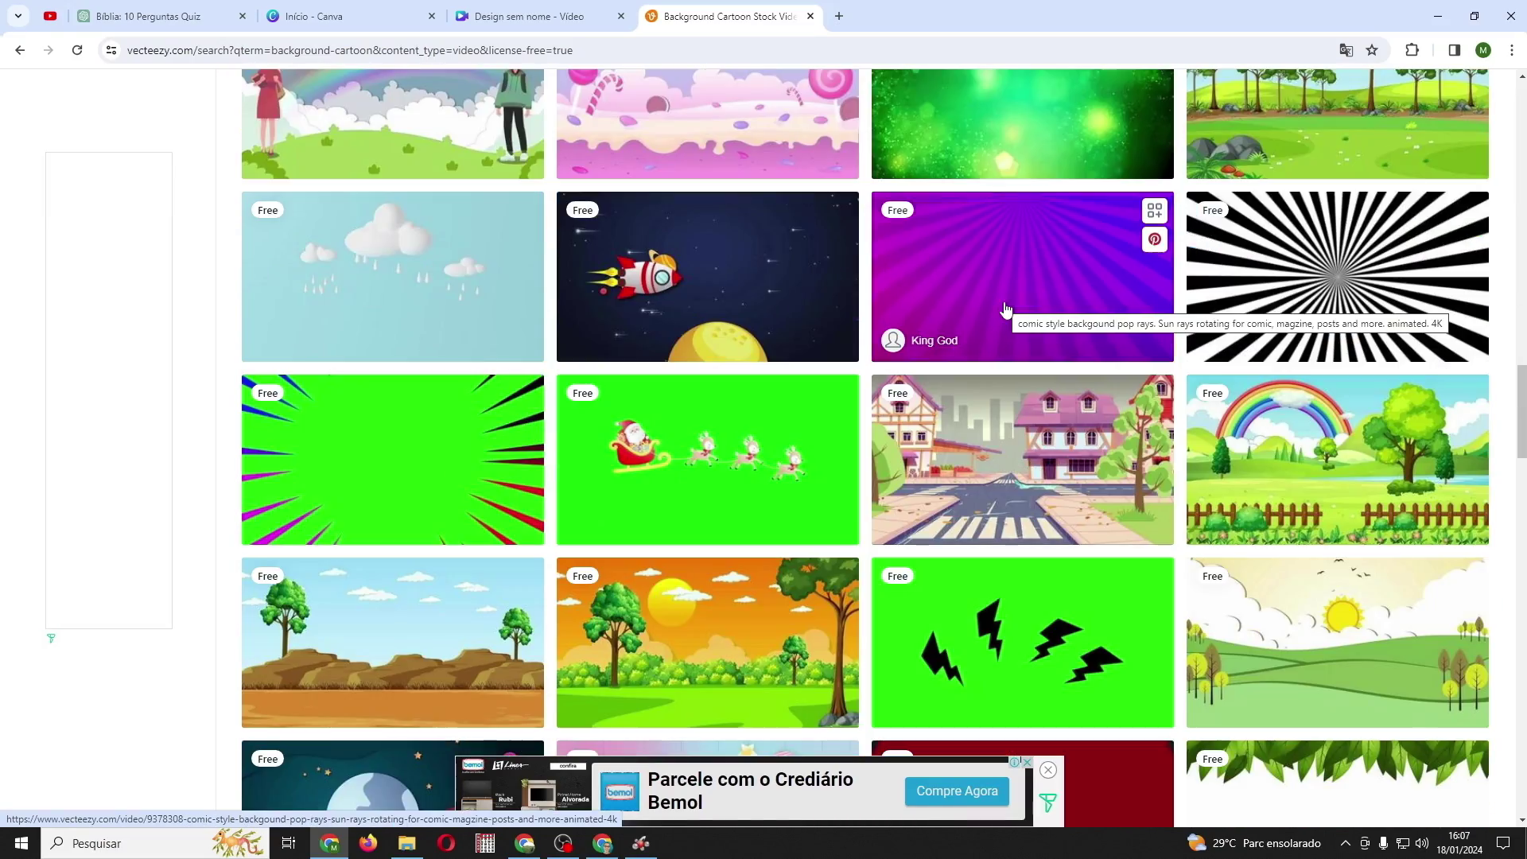
{"action": "scroll", "coordinate": [1006, 309], "scroll_direction": "down", "scroll_amount": 11}
{"action": "scroll", "coordinate": [1006, 308], "scroll_direction": "down", "scroll_amount": 14}
{"action": "scroll", "coordinate": [1006, 308], "scroll_direction": "down", "scroll_amount": 4}
{"action": "scroll", "coordinate": [1004, 306], "scroll_direction": "up", "scroll_amount": 14}
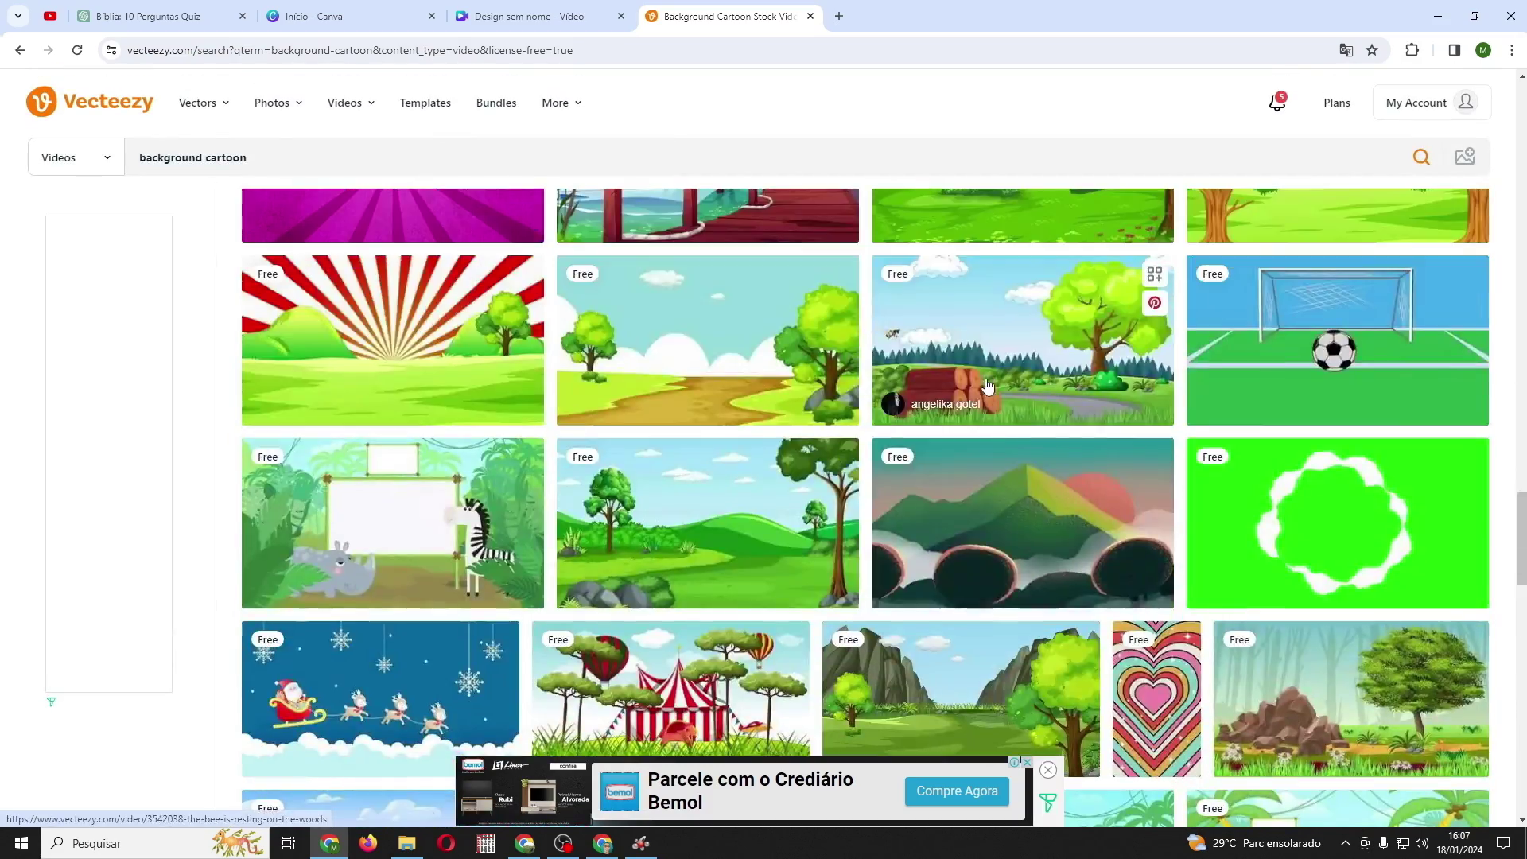
{"action": "scroll", "coordinate": [986, 380], "scroll_direction": "up", "scroll_amount": 15}
{"action": "scroll", "coordinate": [1015, 607], "scroll_direction": "down", "scroll_amount": 3}
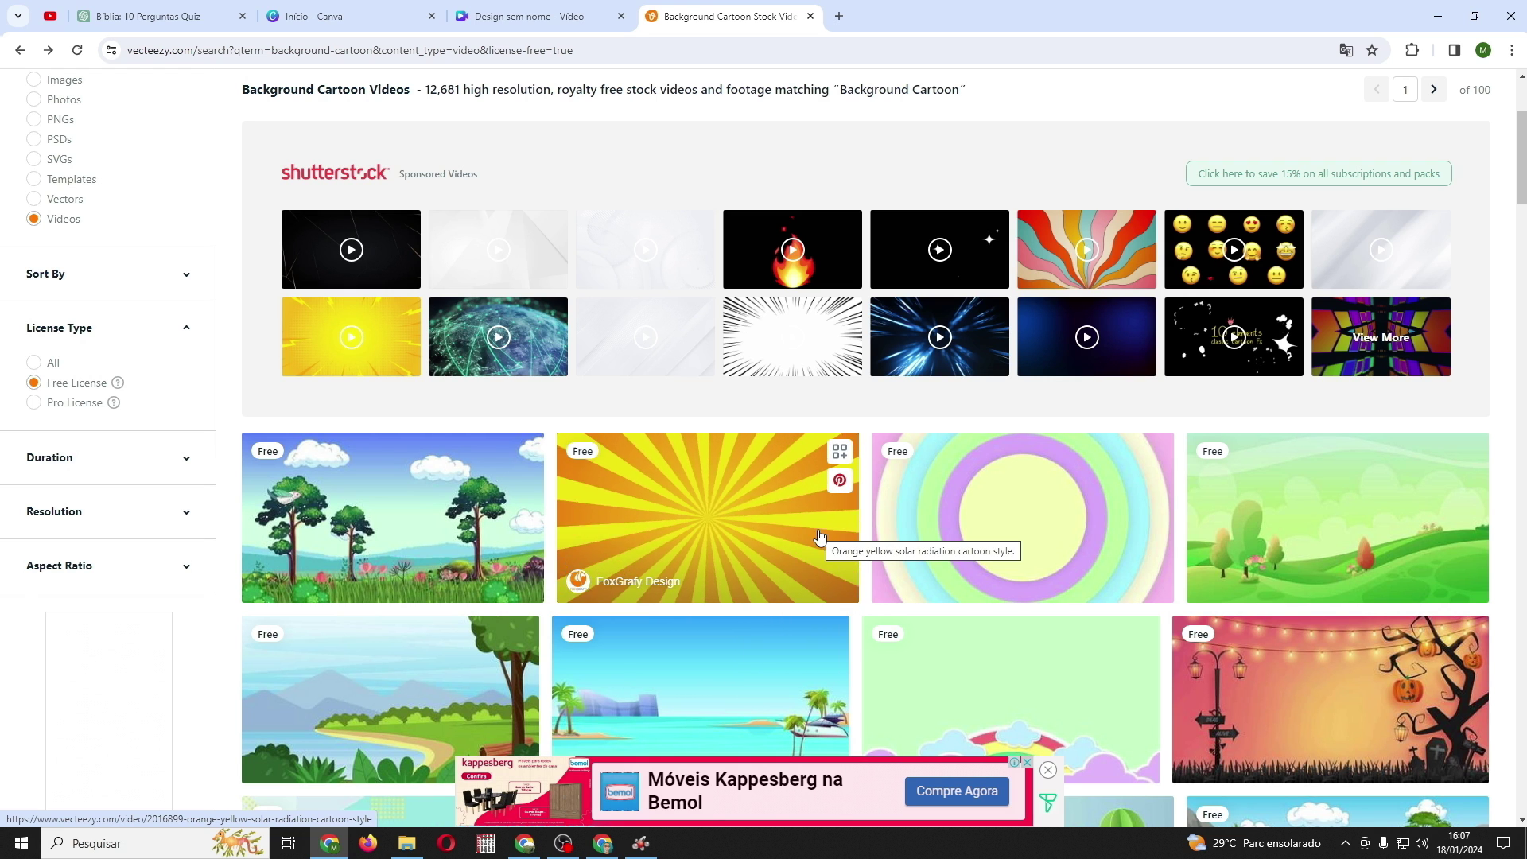
Return to the Canva video design, add the uploaded 15-second blue sunburst video and set it as the page background
{"action": "left_click", "coordinate": [493, 16]}
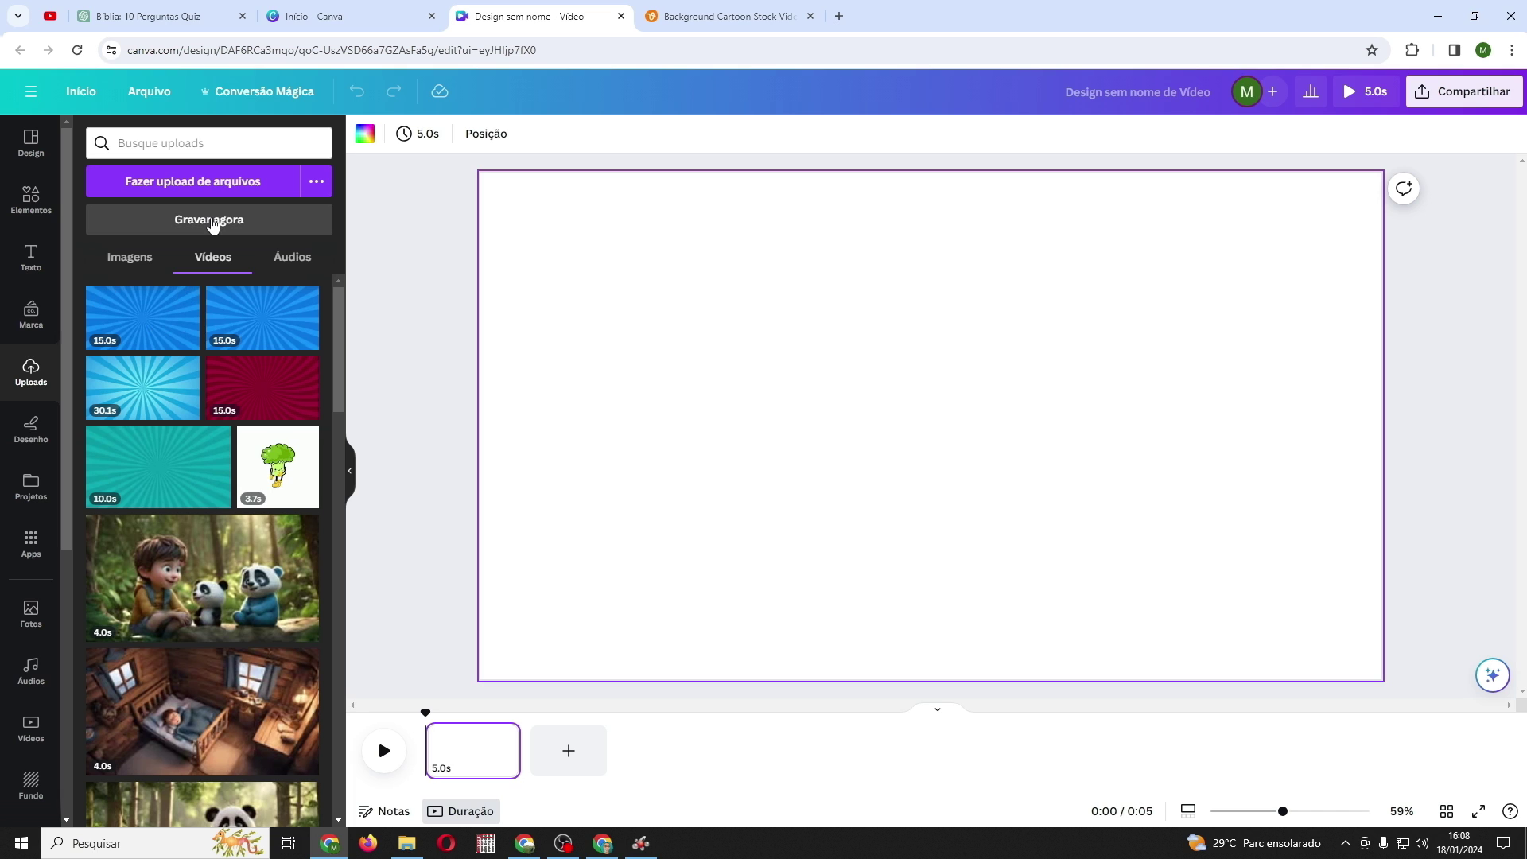
{"action": "left_click", "coordinate": [291, 335]}
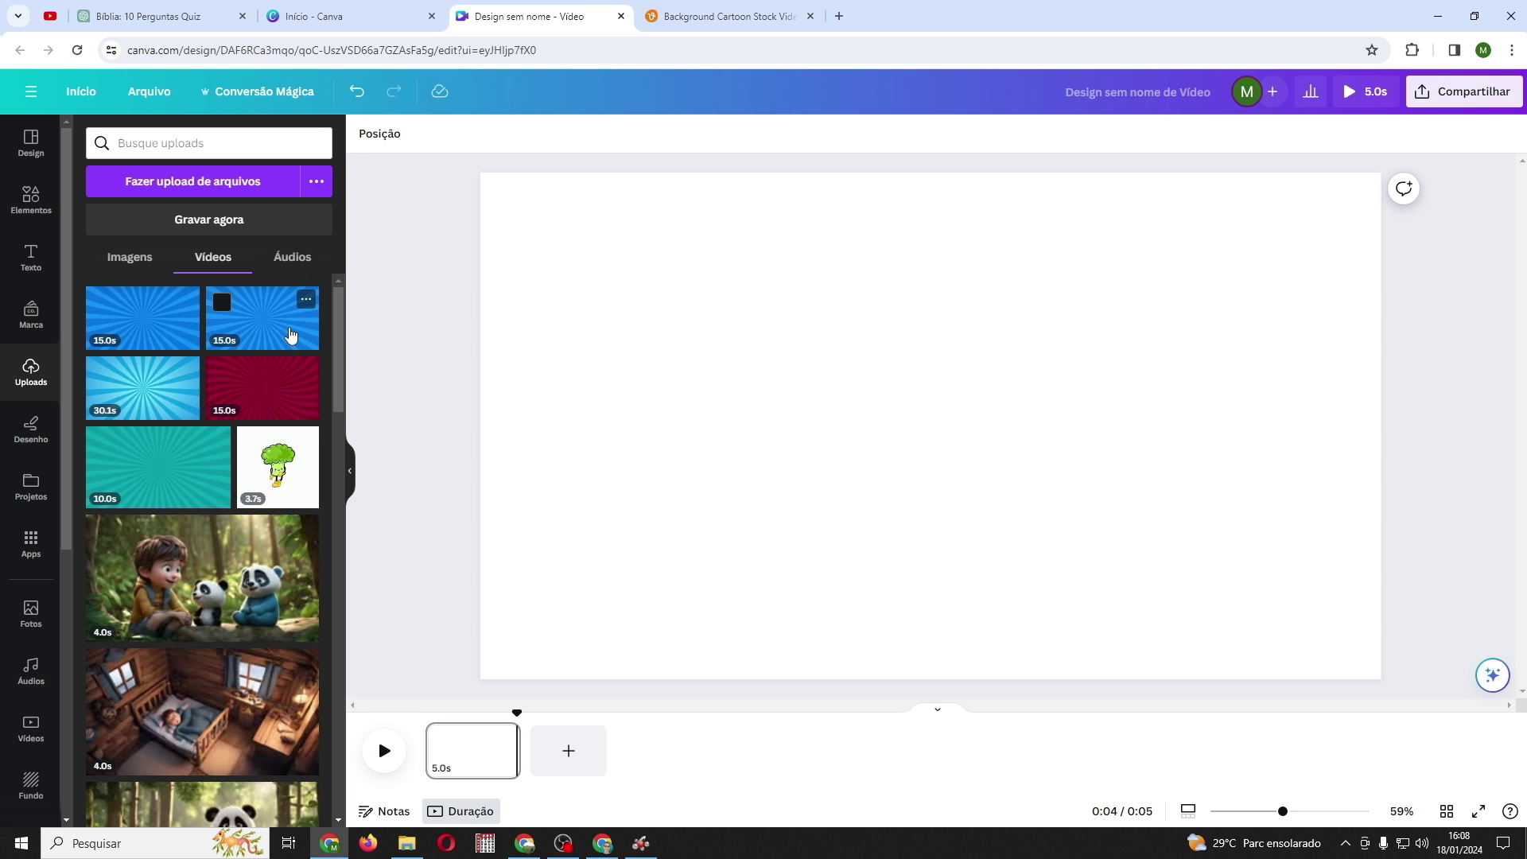
{"action": "left_click", "coordinate": [267, 338]}
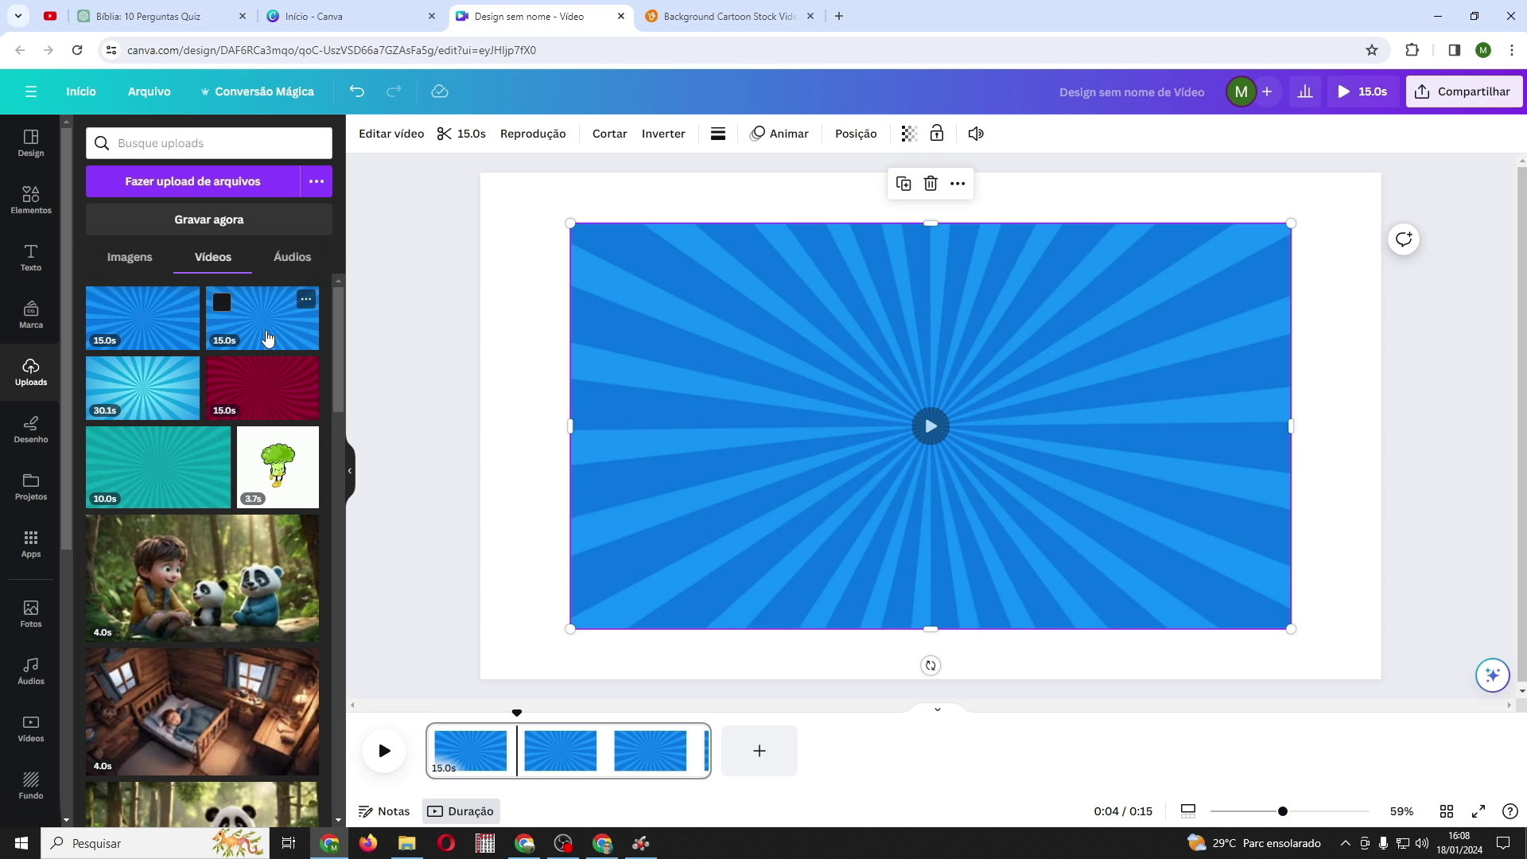
{"action": "right_click", "coordinate": [745, 398]}
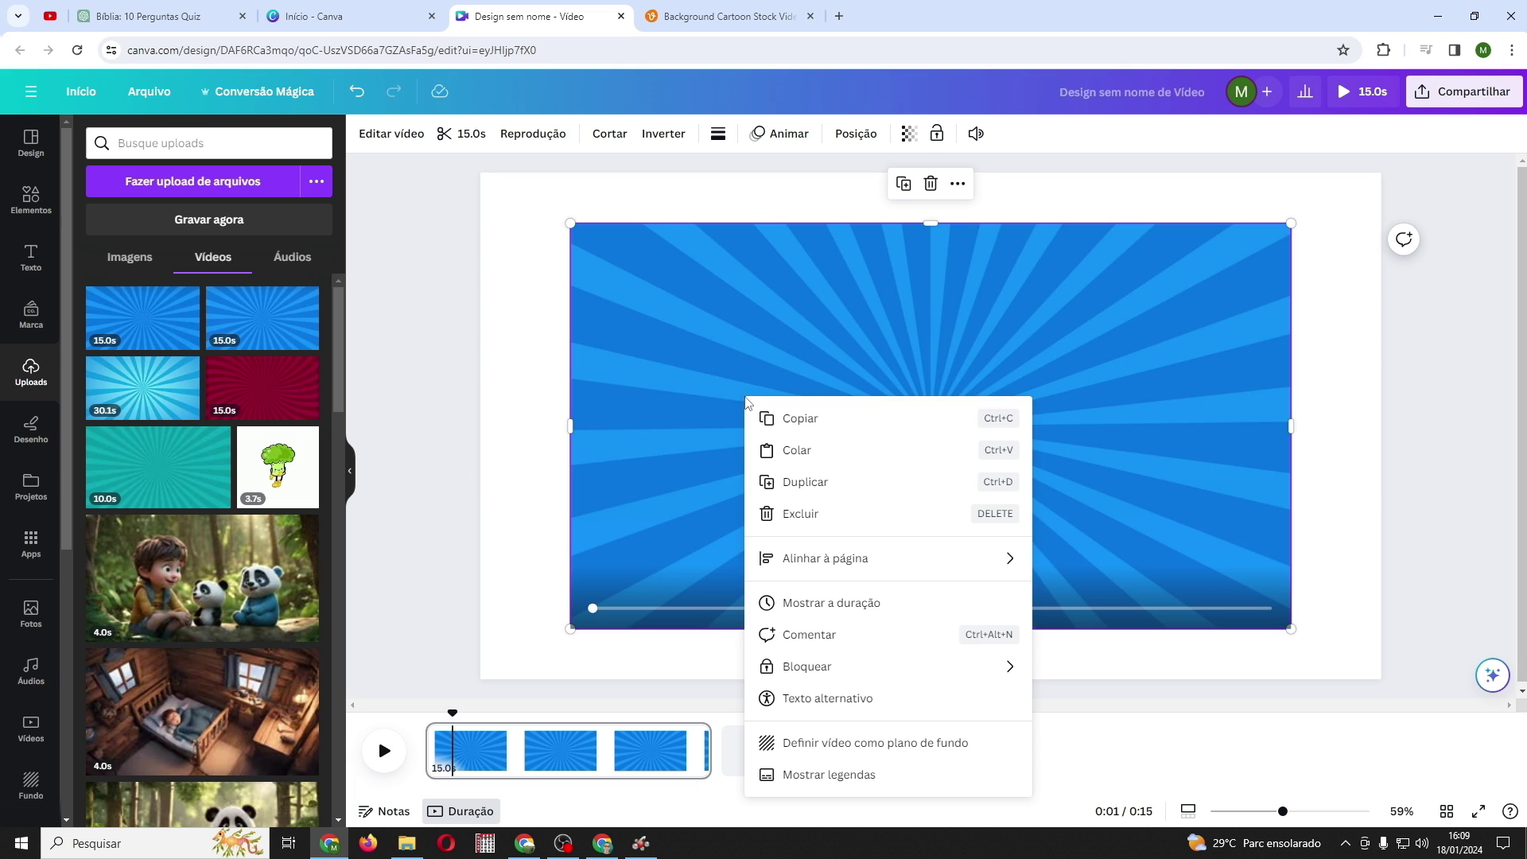
{"action": "left_click", "coordinate": [846, 741]}
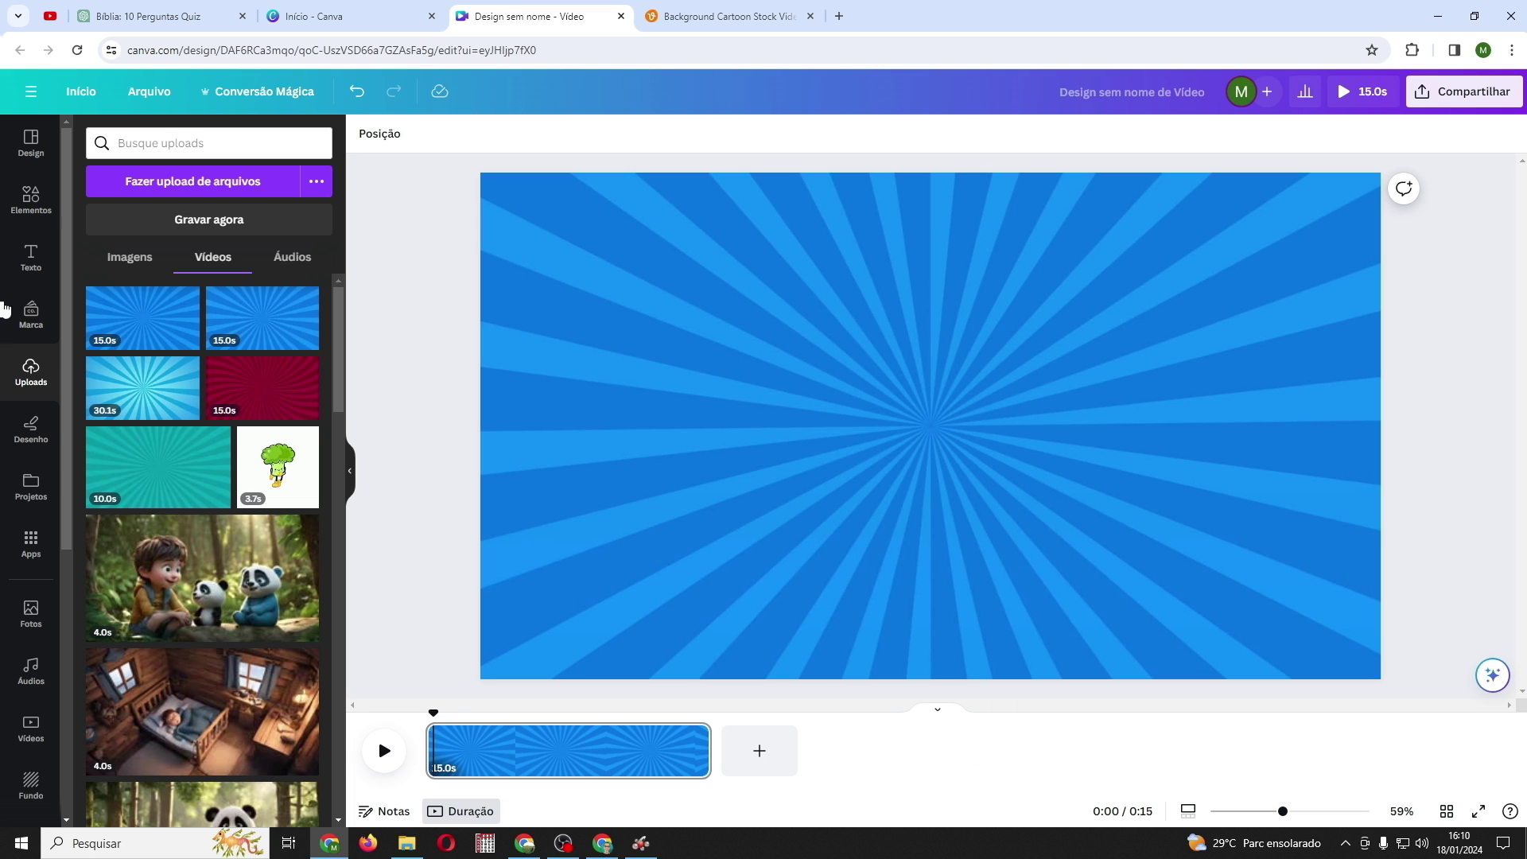
Insert a title text over the blue background and enlarge it to a font size of about 70
{"action": "left_click", "coordinate": [40, 275]}
{"action": "left_click", "coordinate": [165, 273]}
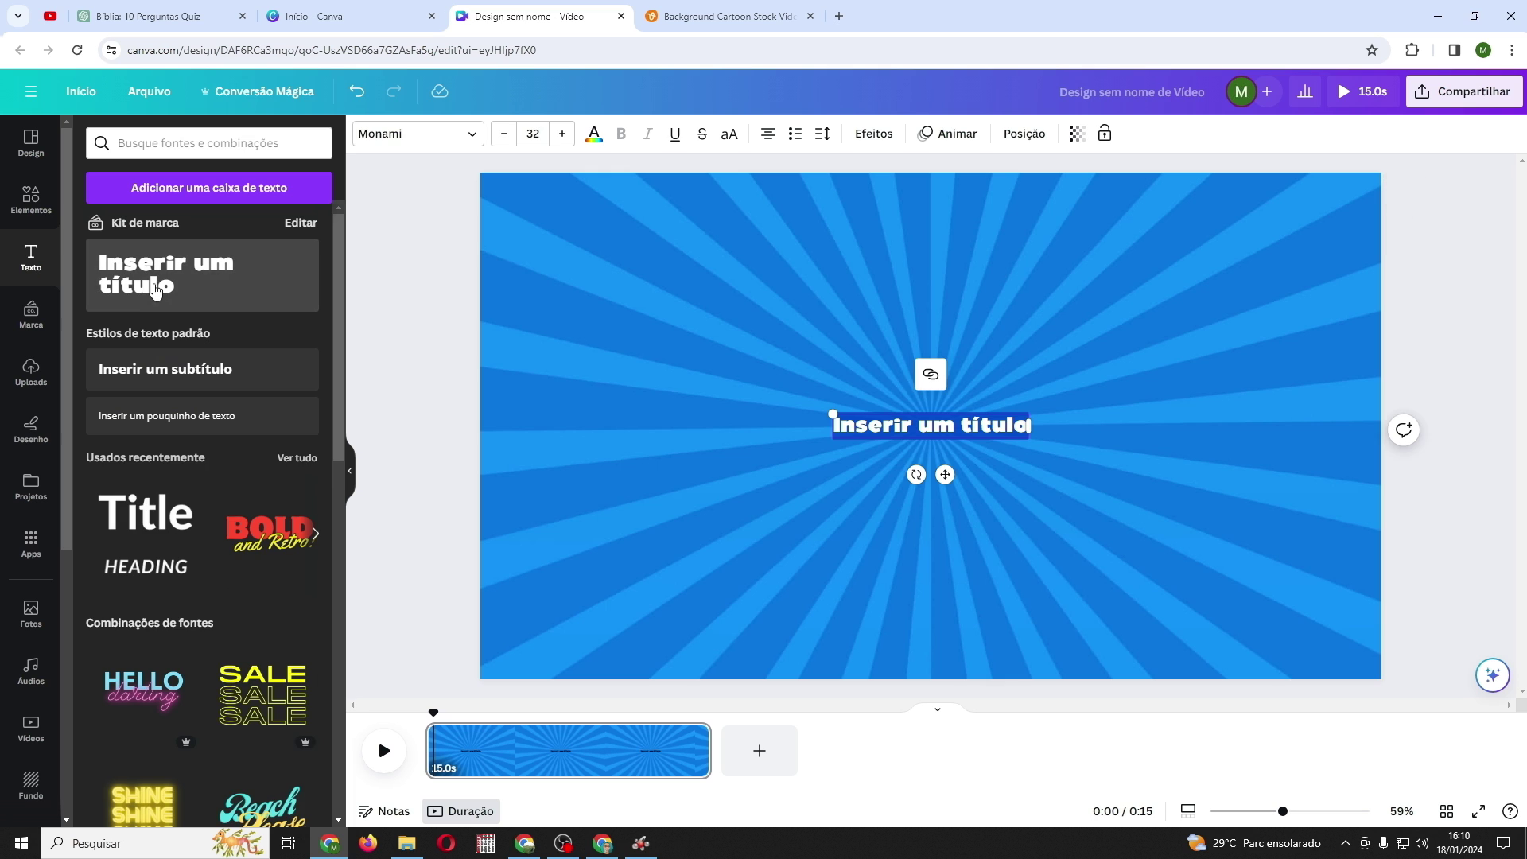
{"action": "left_click_drag", "start_coordinate": [832, 414], "coordinate": [603, 367]}
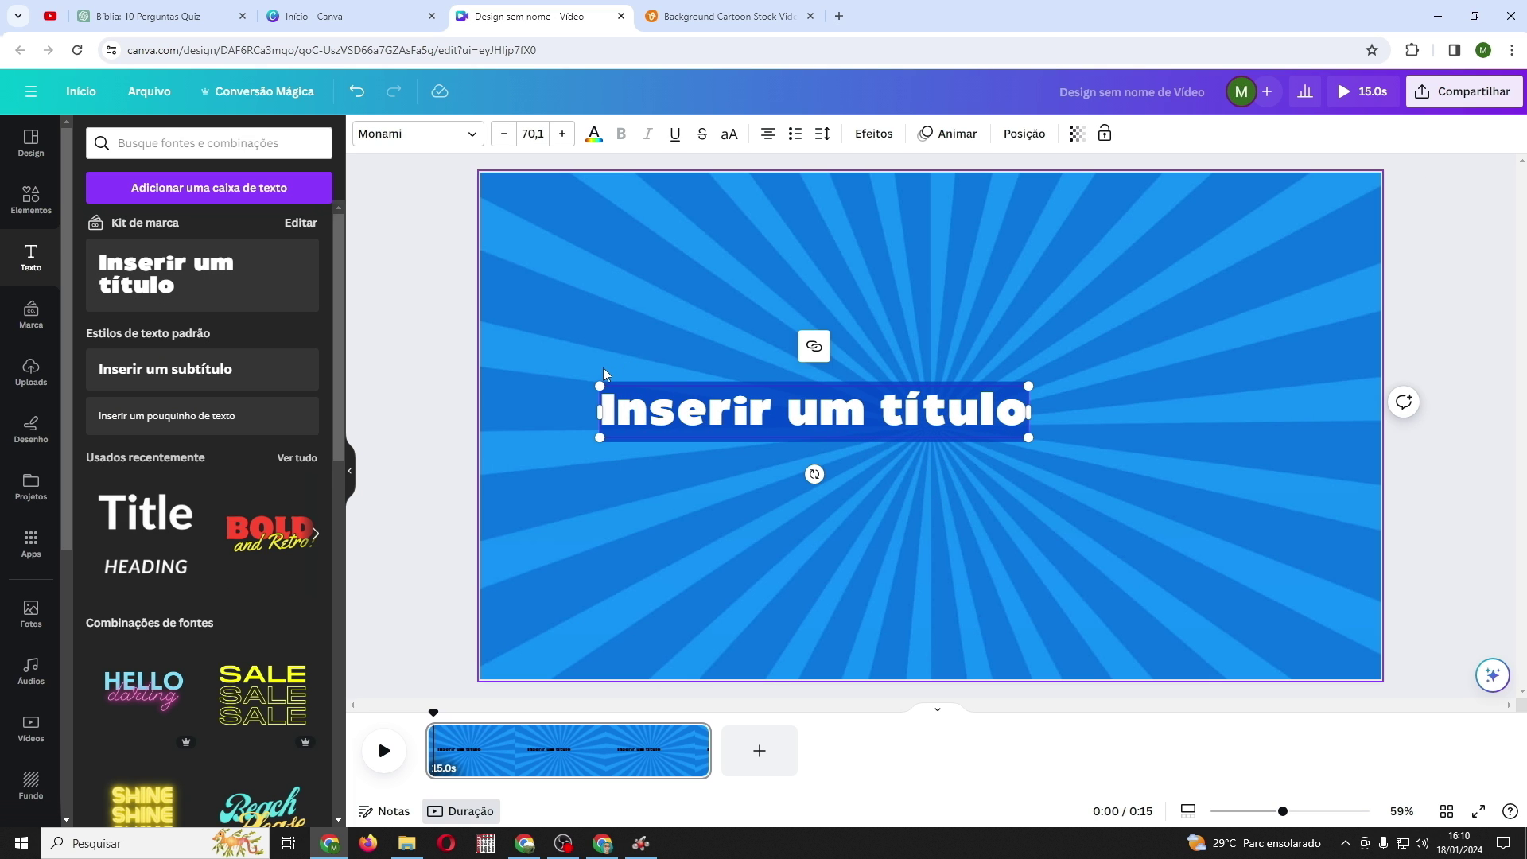
Copy the question "Quem foi o primeiro homem criado por Deus?" from the ChatGPT table and replace the Canva title text with it
{"action": "left_click", "coordinate": [176, 11]}
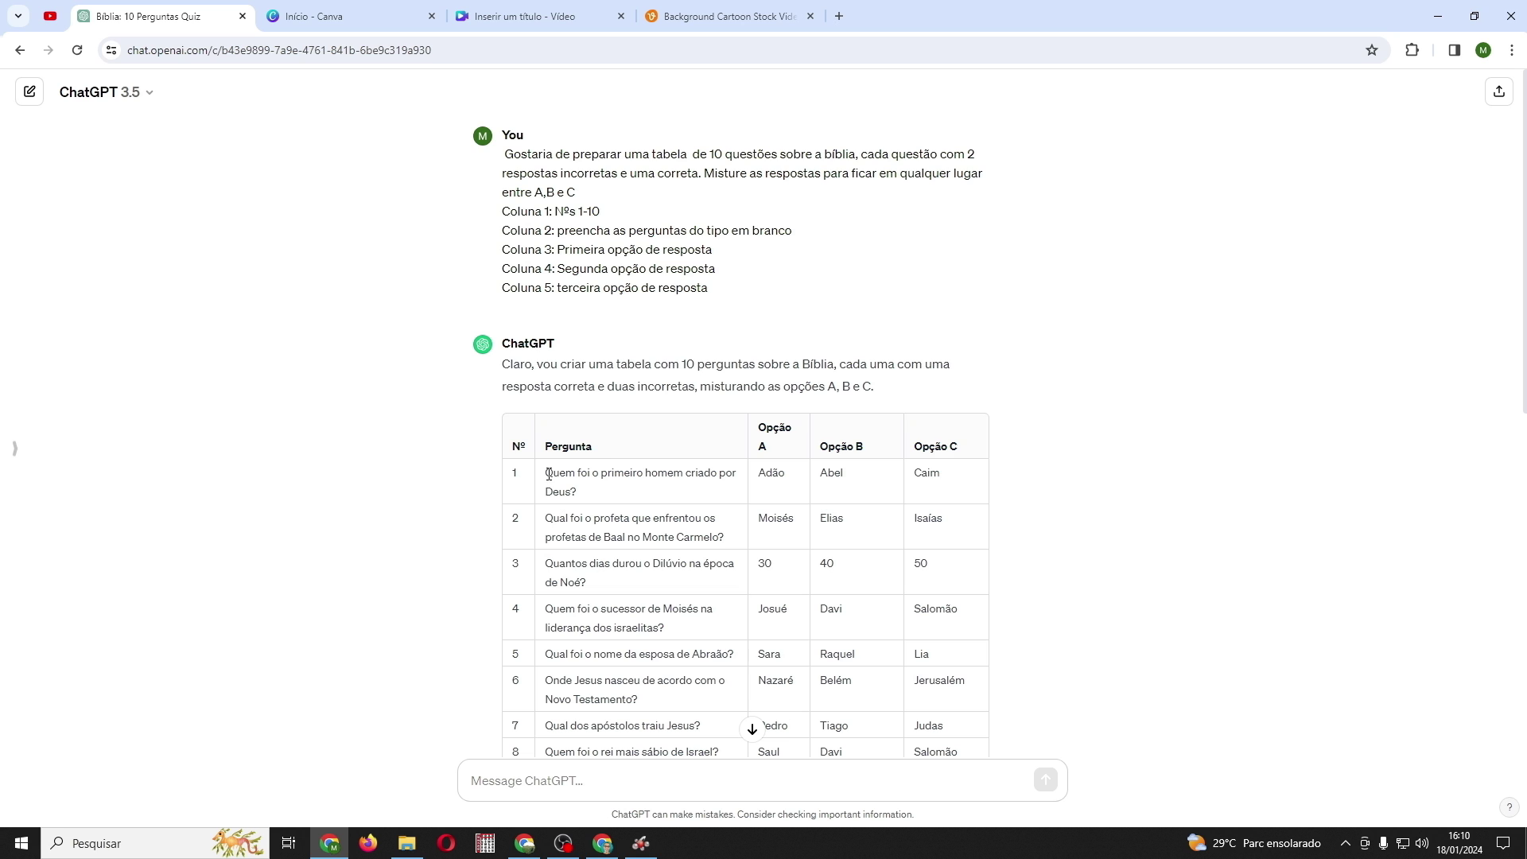
{"action": "left_click_drag", "start_coordinate": [546, 472], "coordinate": [598, 497]}
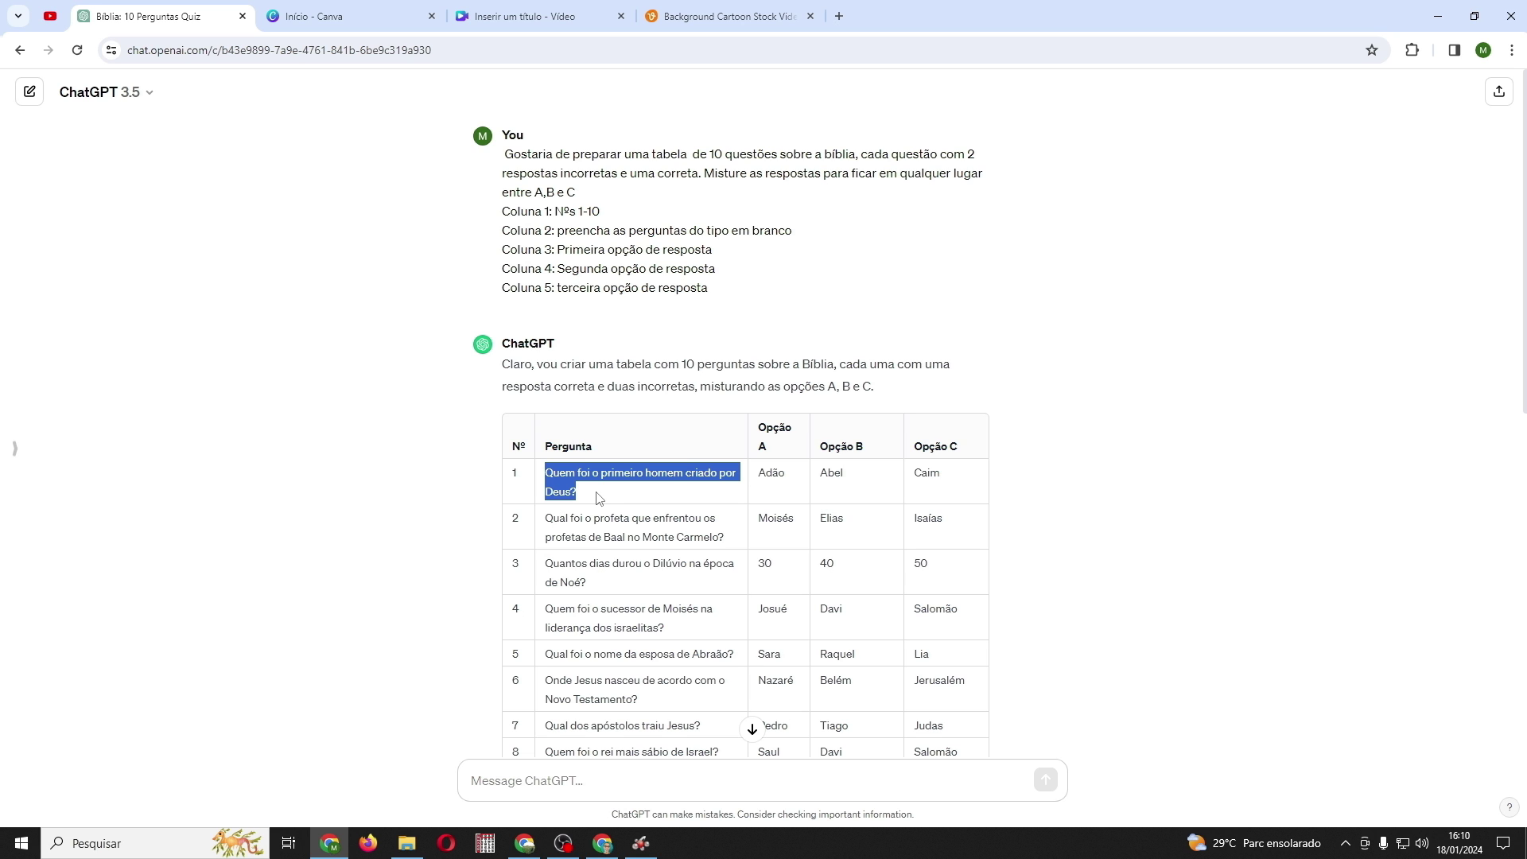
{"action": "right_click", "coordinate": [624, 476]}
{"action": "left_click", "coordinate": [699, 487]}
{"action": "key", "text": "ctrl+3"}
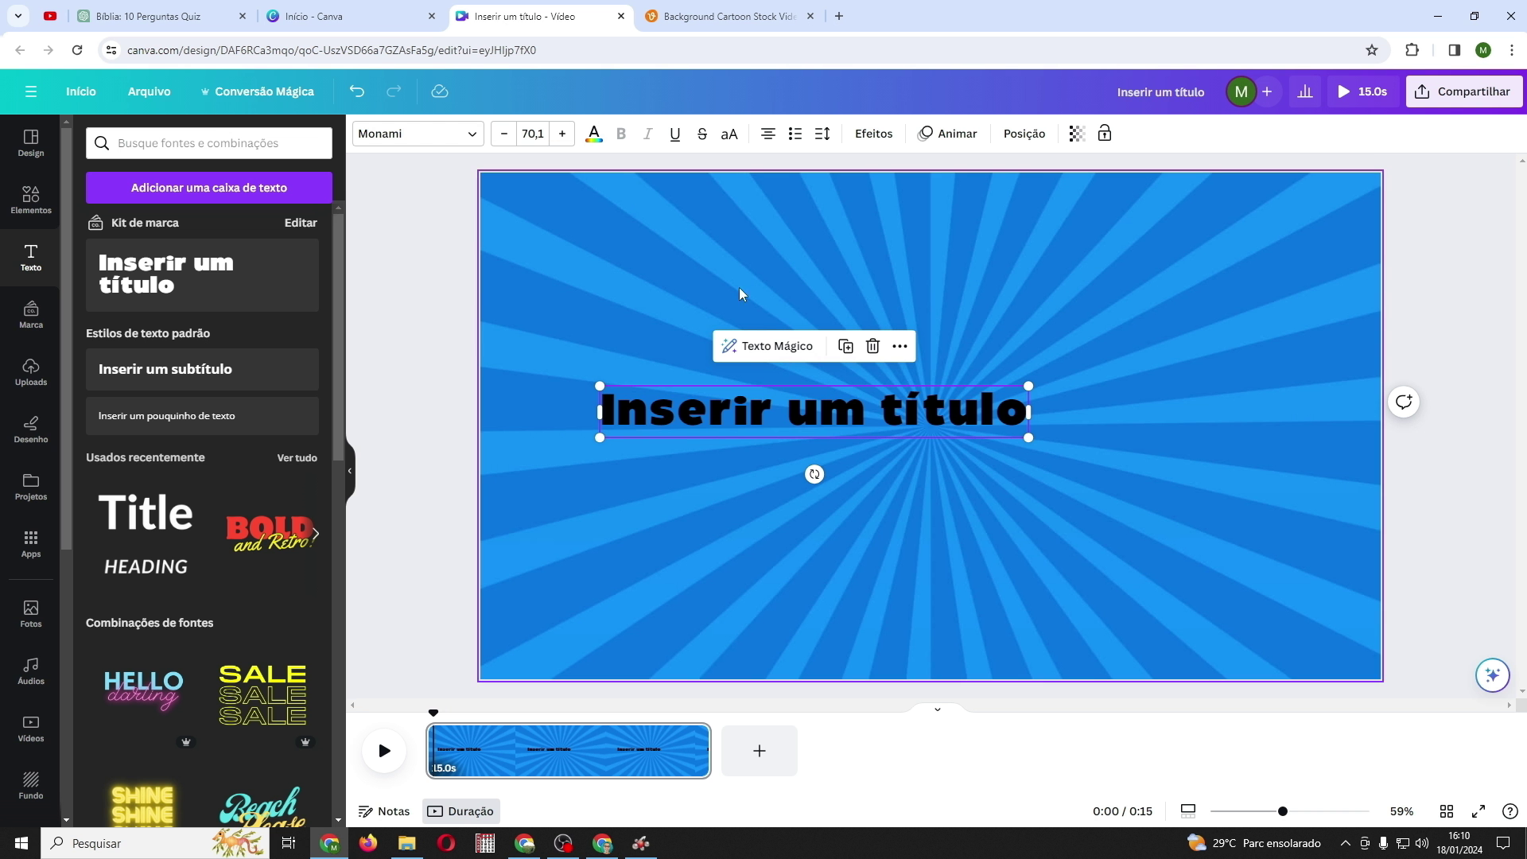
{"action": "double_click", "coordinate": [809, 413]}
{"action": "key", "text": "ctrl+v"}
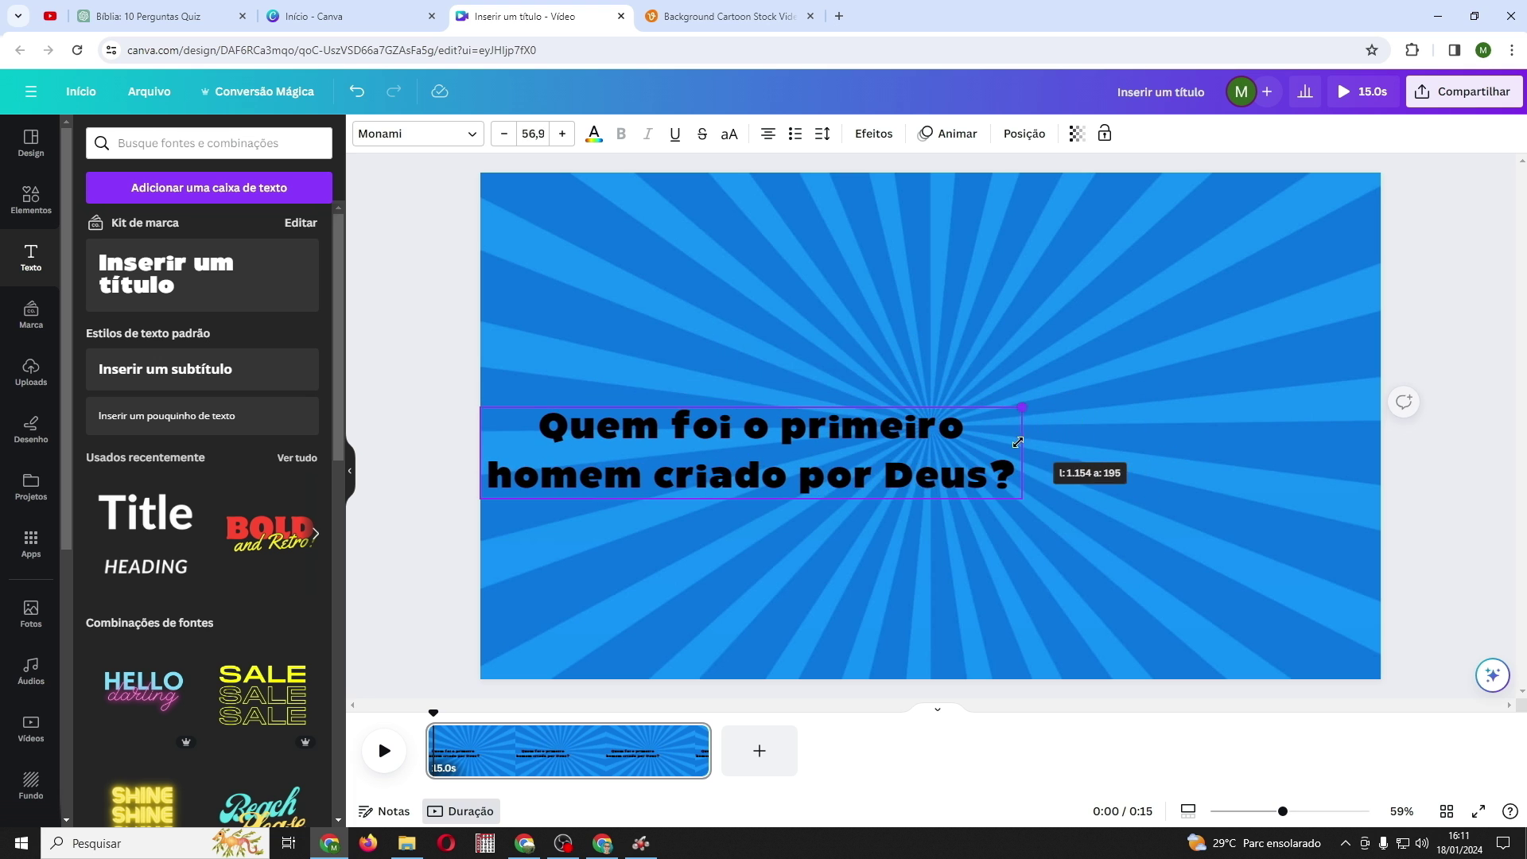
Fit the question text on one line near the page's upper edge and set its font to Funtastic
{"action": "left_click_drag", "start_coordinate": [1011, 453], "coordinate": [1167, 431]}
{"action": "left_click_drag", "start_coordinate": [923, 447], "coordinate": [1071, 232]}
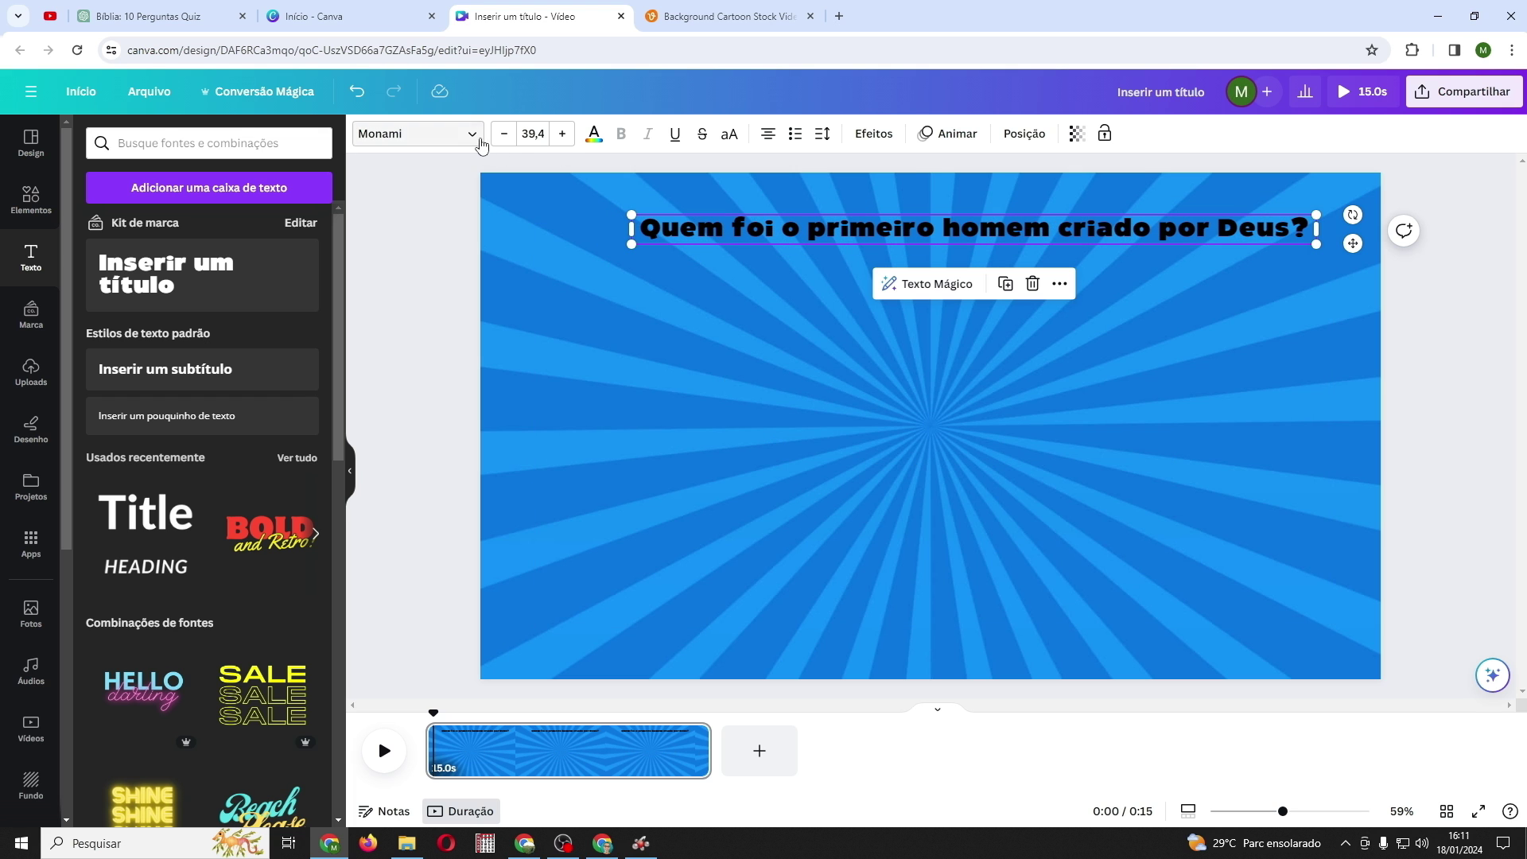
{"action": "left_click", "coordinate": [475, 141]}
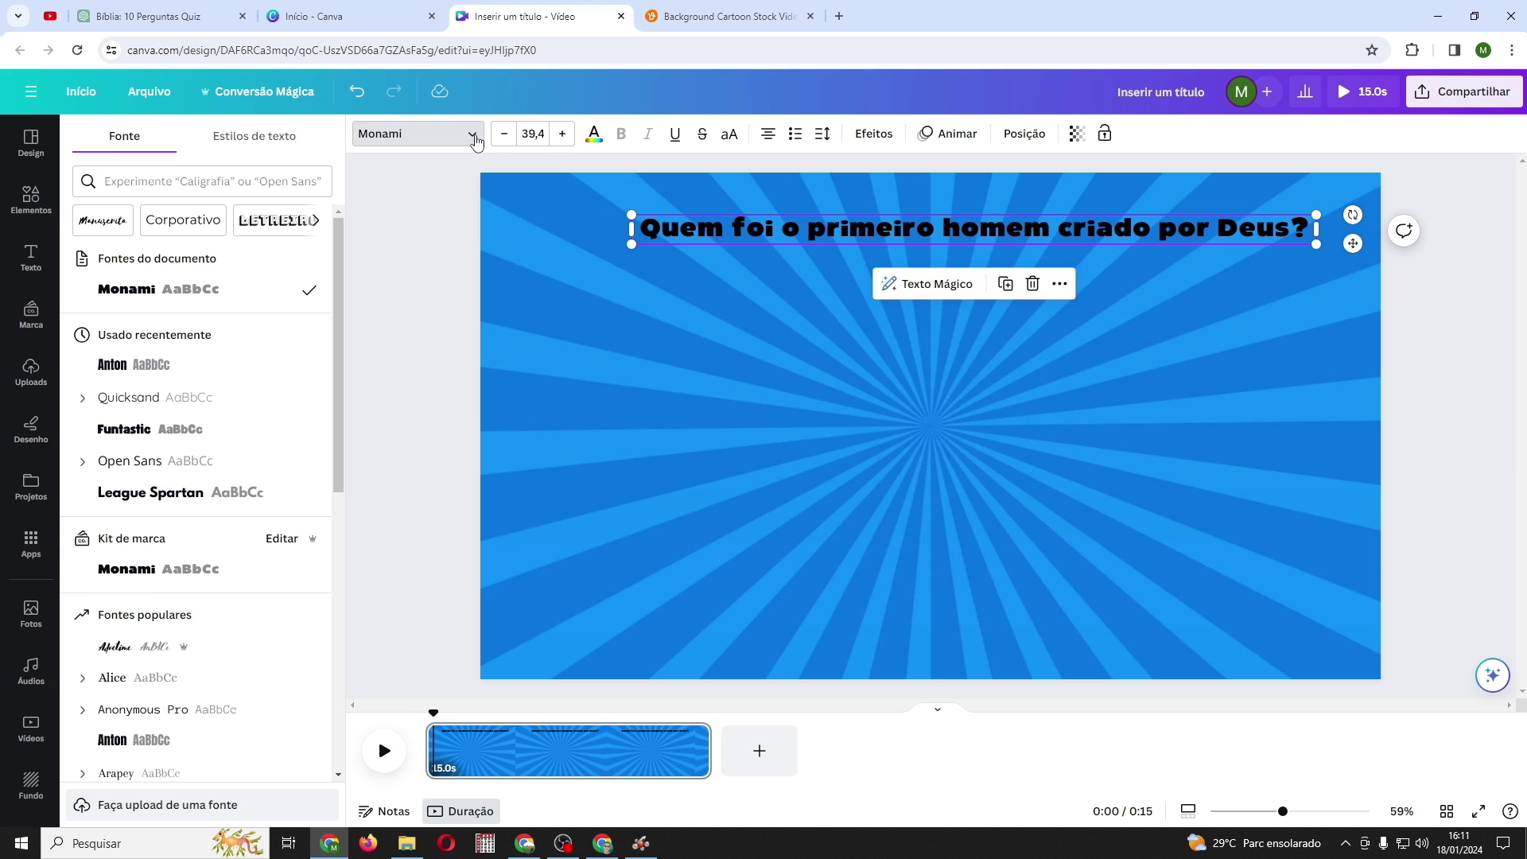
{"action": "left_click", "coordinate": [131, 429]}
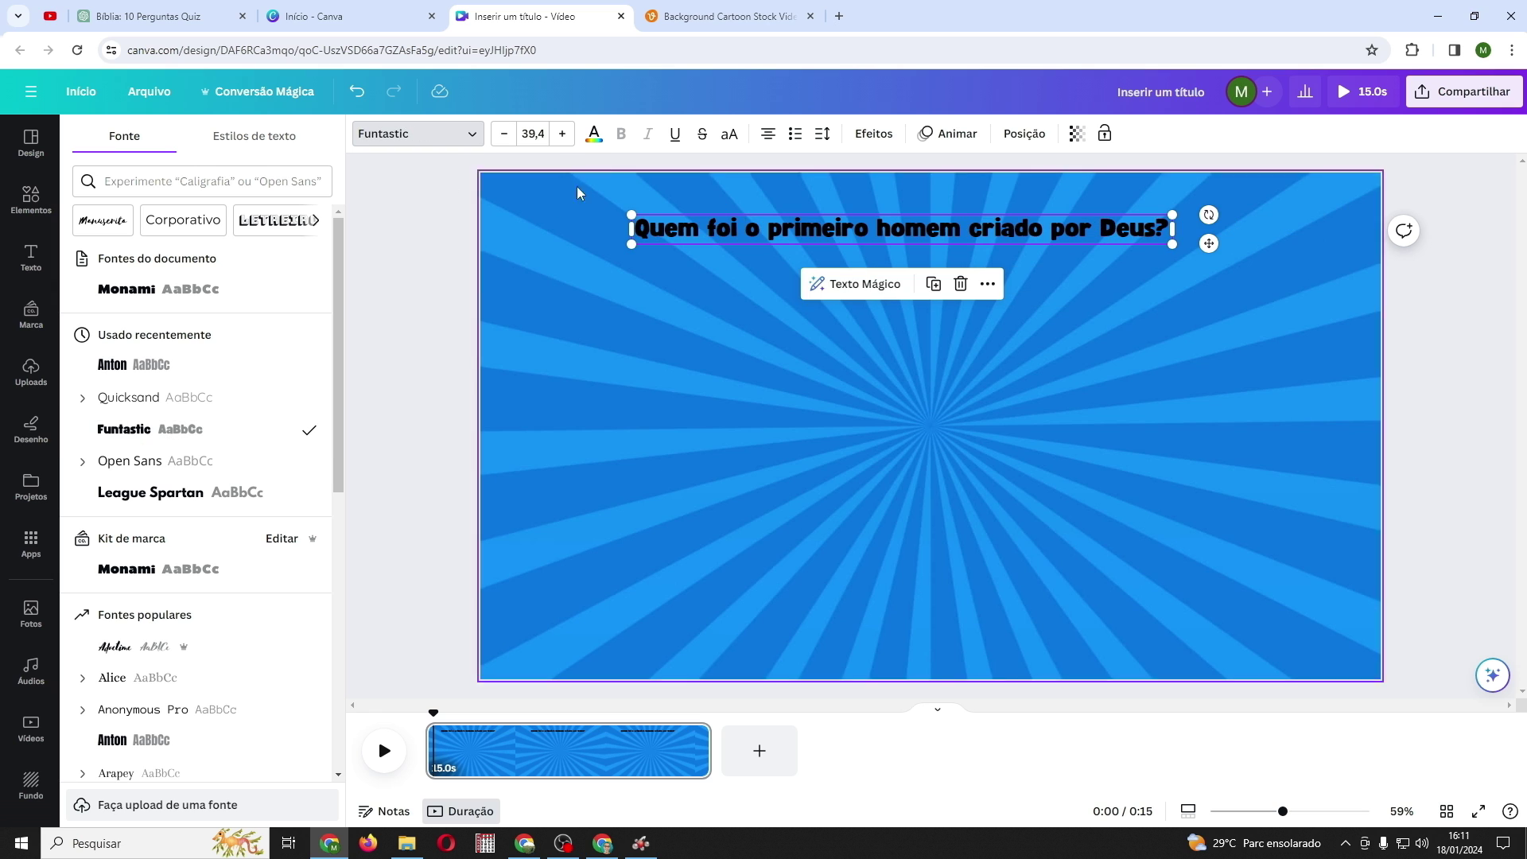
Color the question text yellow and apply the Contorno effect in black with a thickness of 100
{"action": "left_click", "coordinate": [593, 133]}
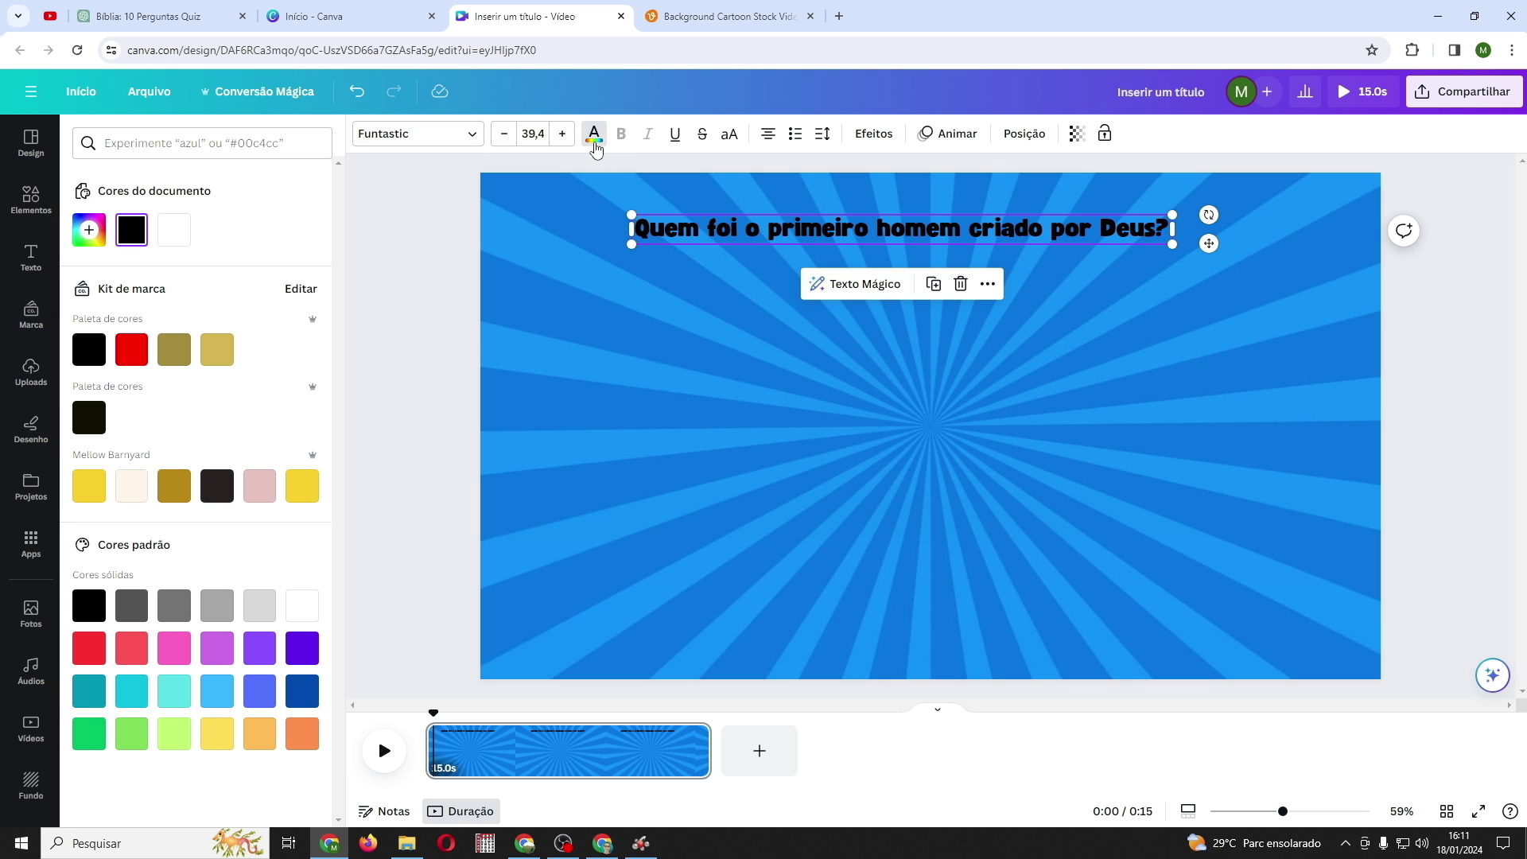
{"action": "left_click", "coordinate": [308, 499]}
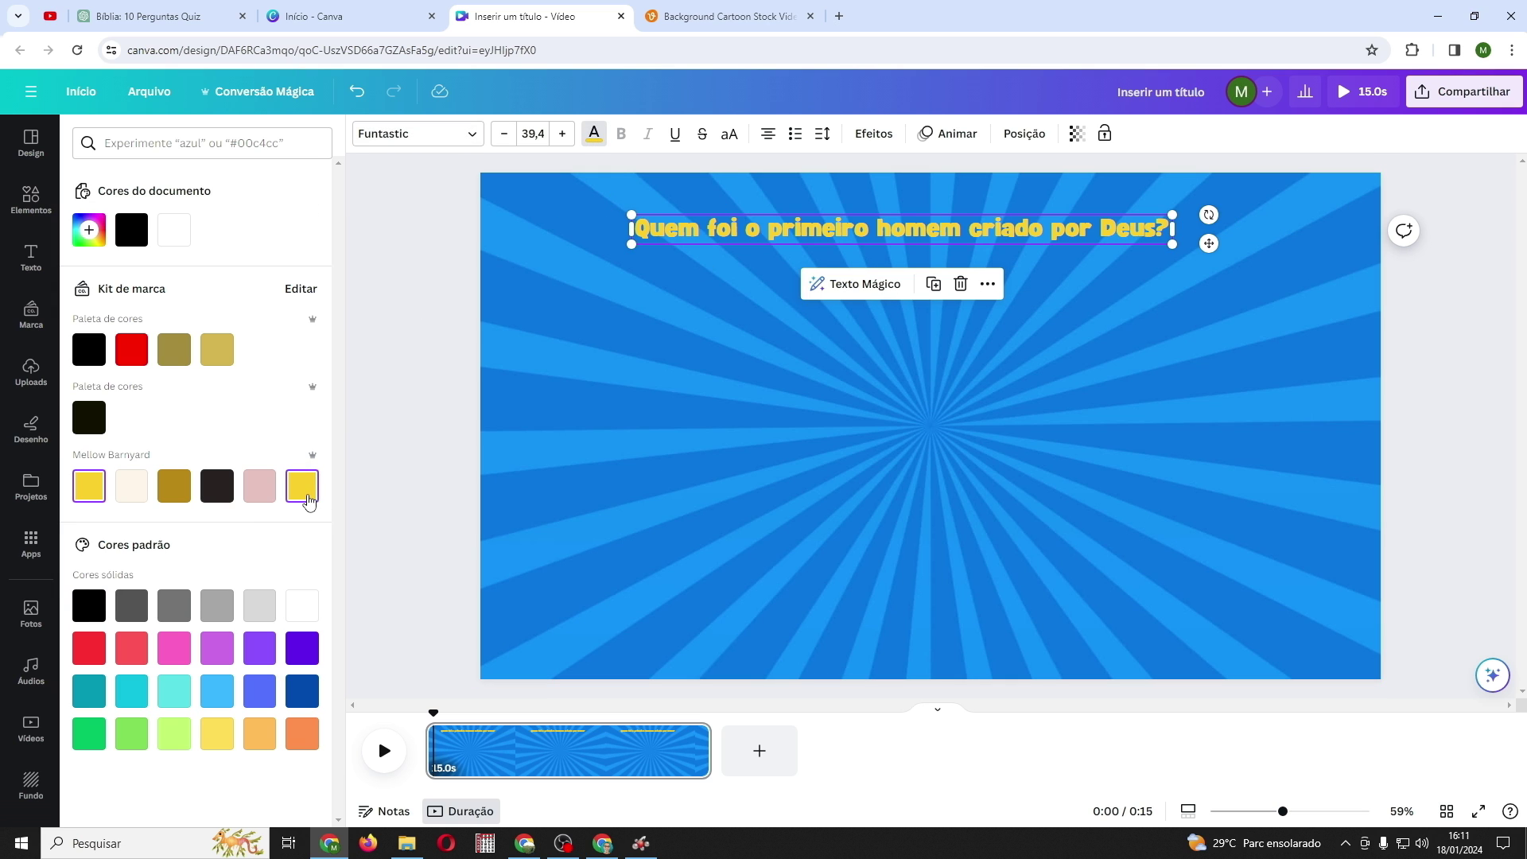
{"action": "left_click", "coordinate": [871, 135]}
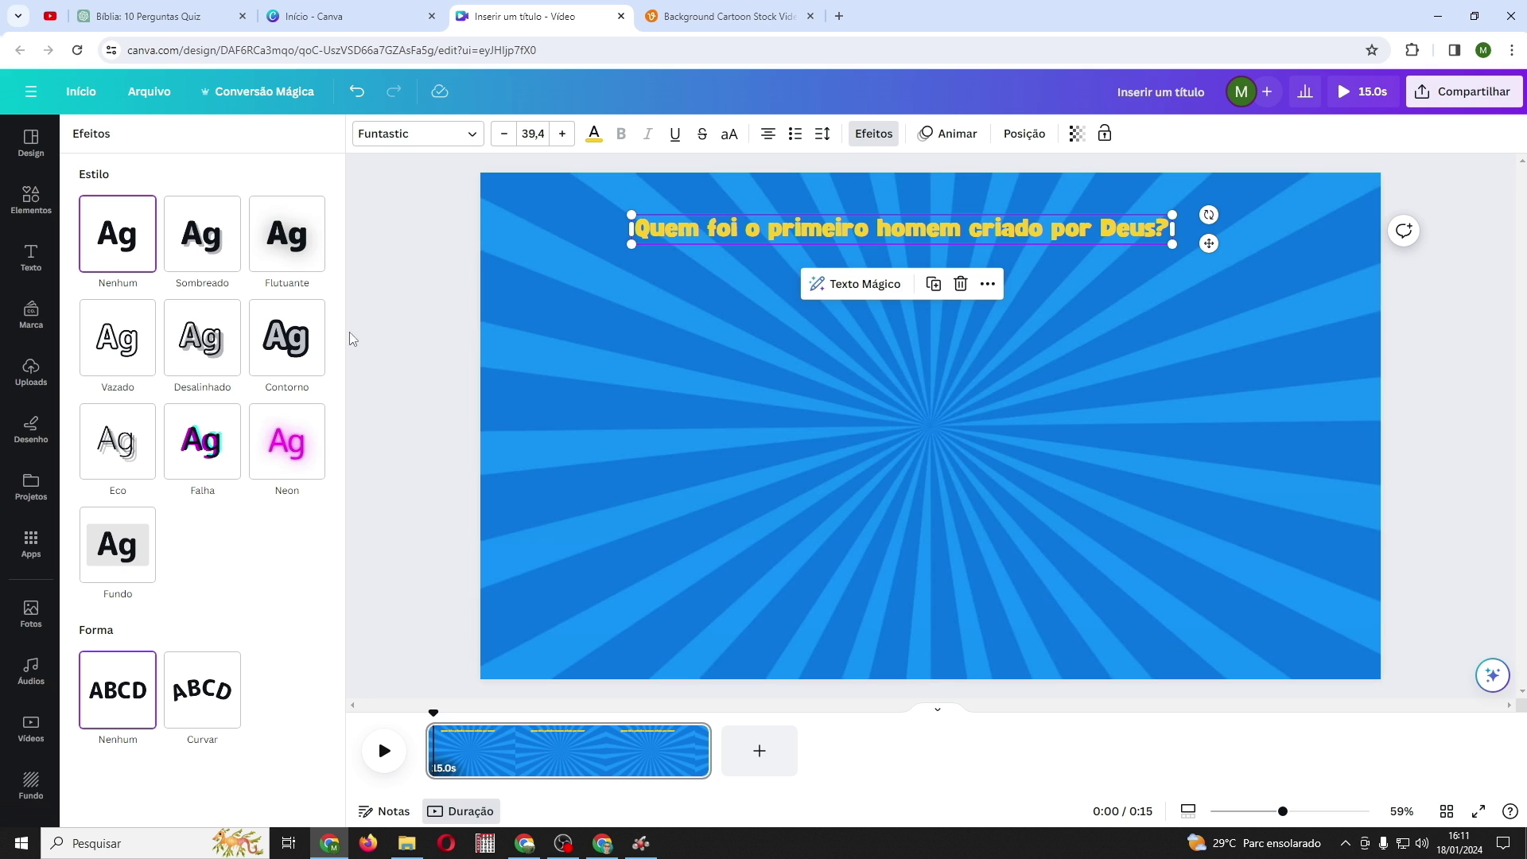
{"action": "left_click", "coordinate": [296, 352]}
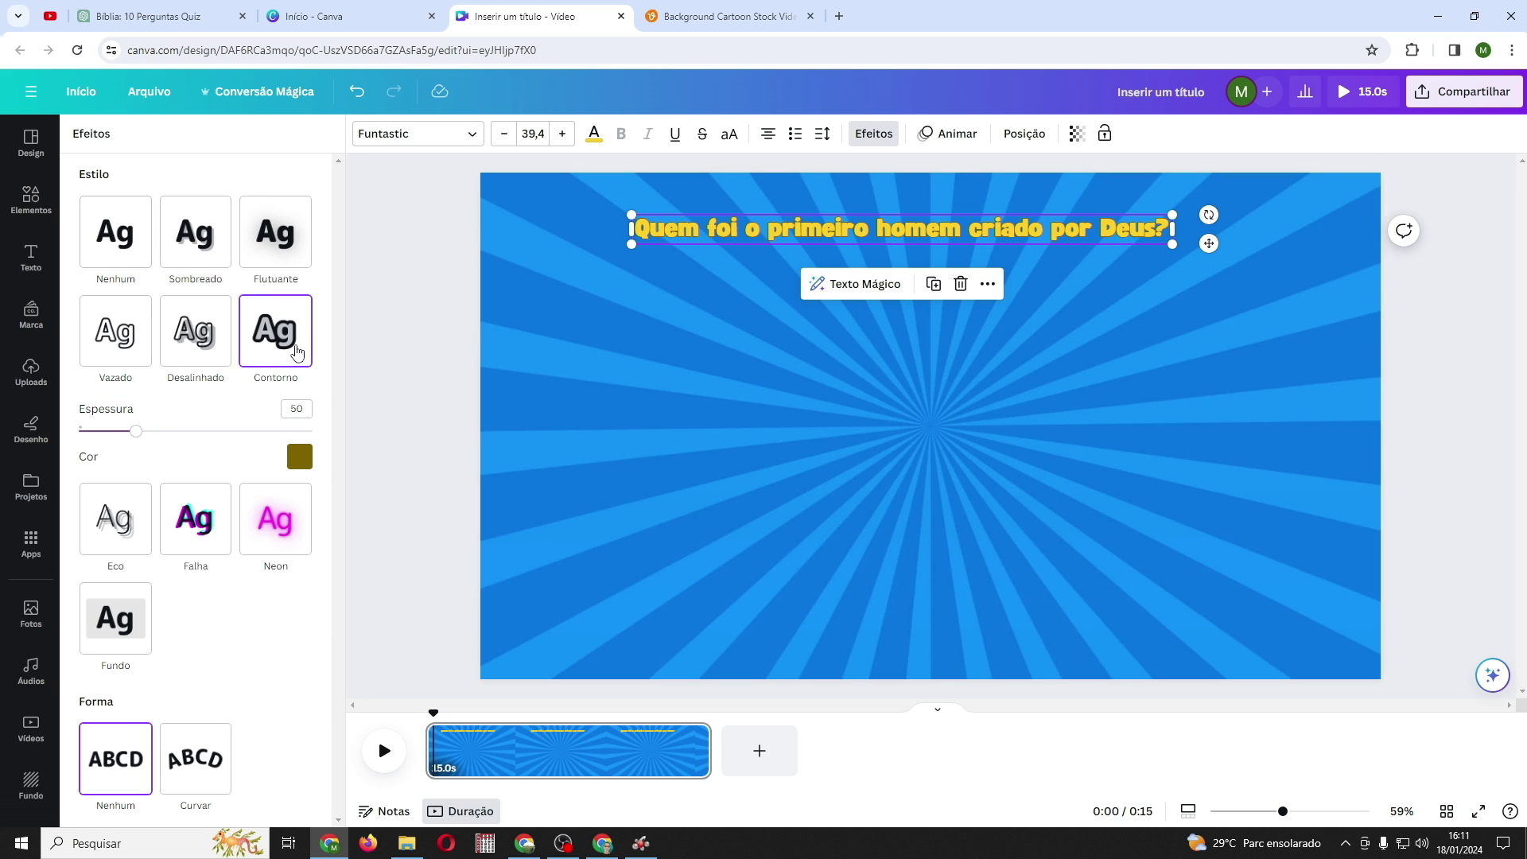
{"action": "left_click", "coordinate": [301, 456]}
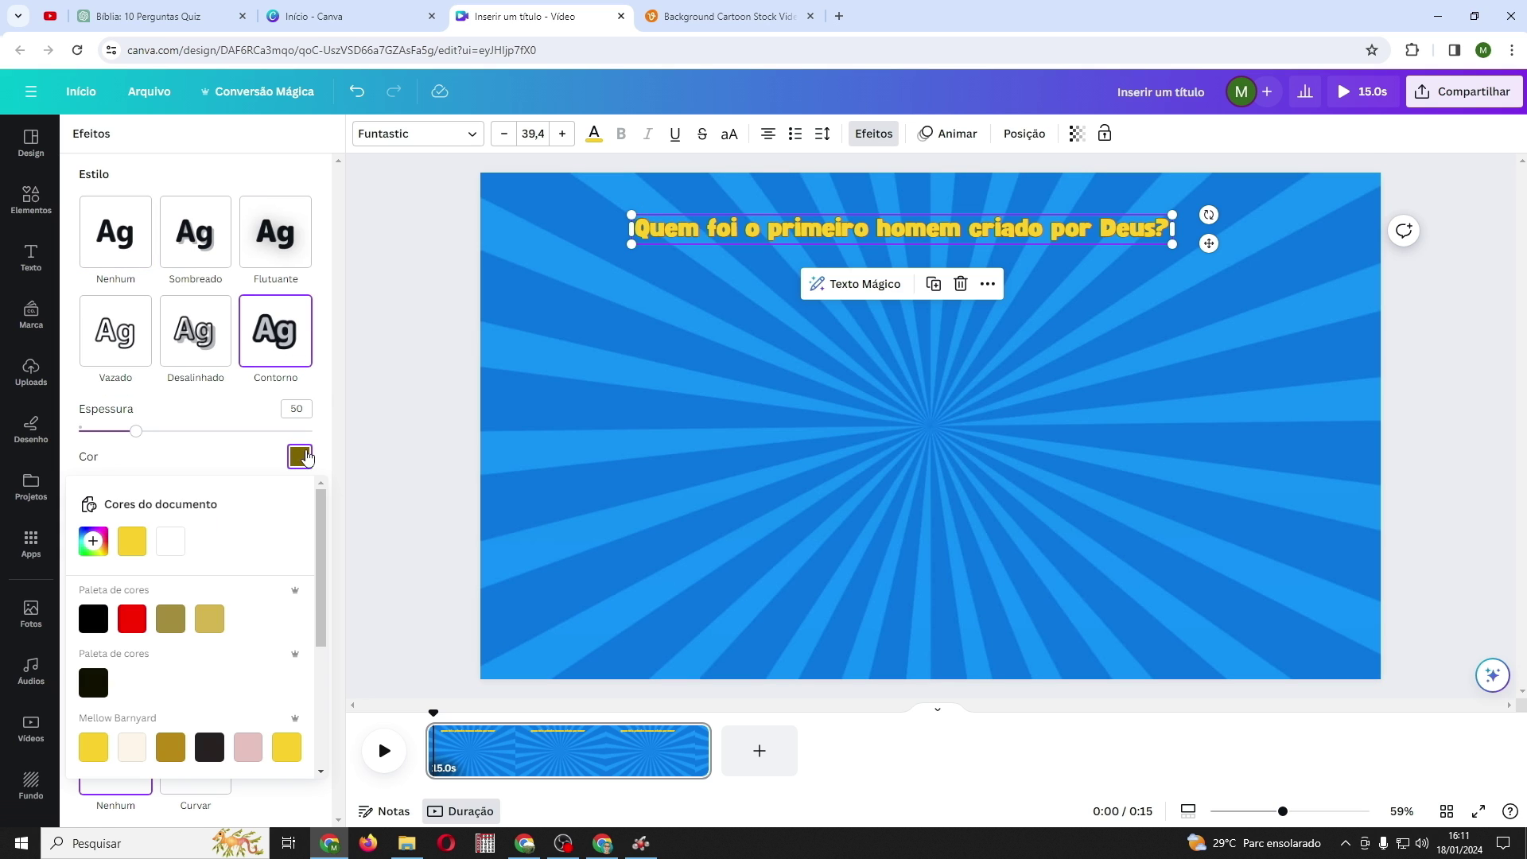
{"action": "left_click", "coordinate": [94, 618]}
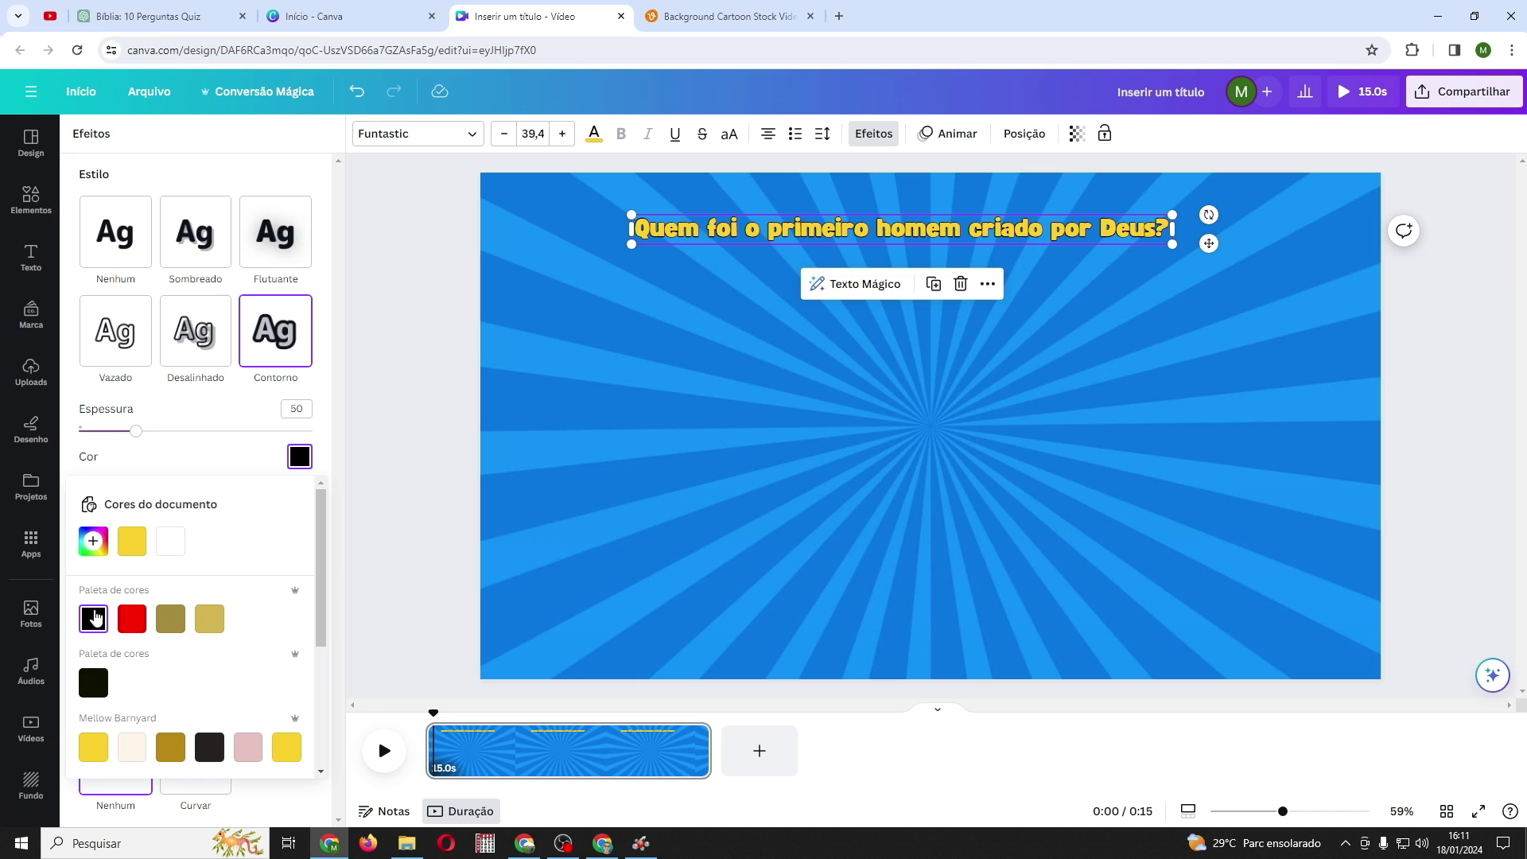
{"action": "left_click", "coordinate": [279, 408]}
{"action": "type", "text": "100"}
{"action": "key", "text": "Return"}
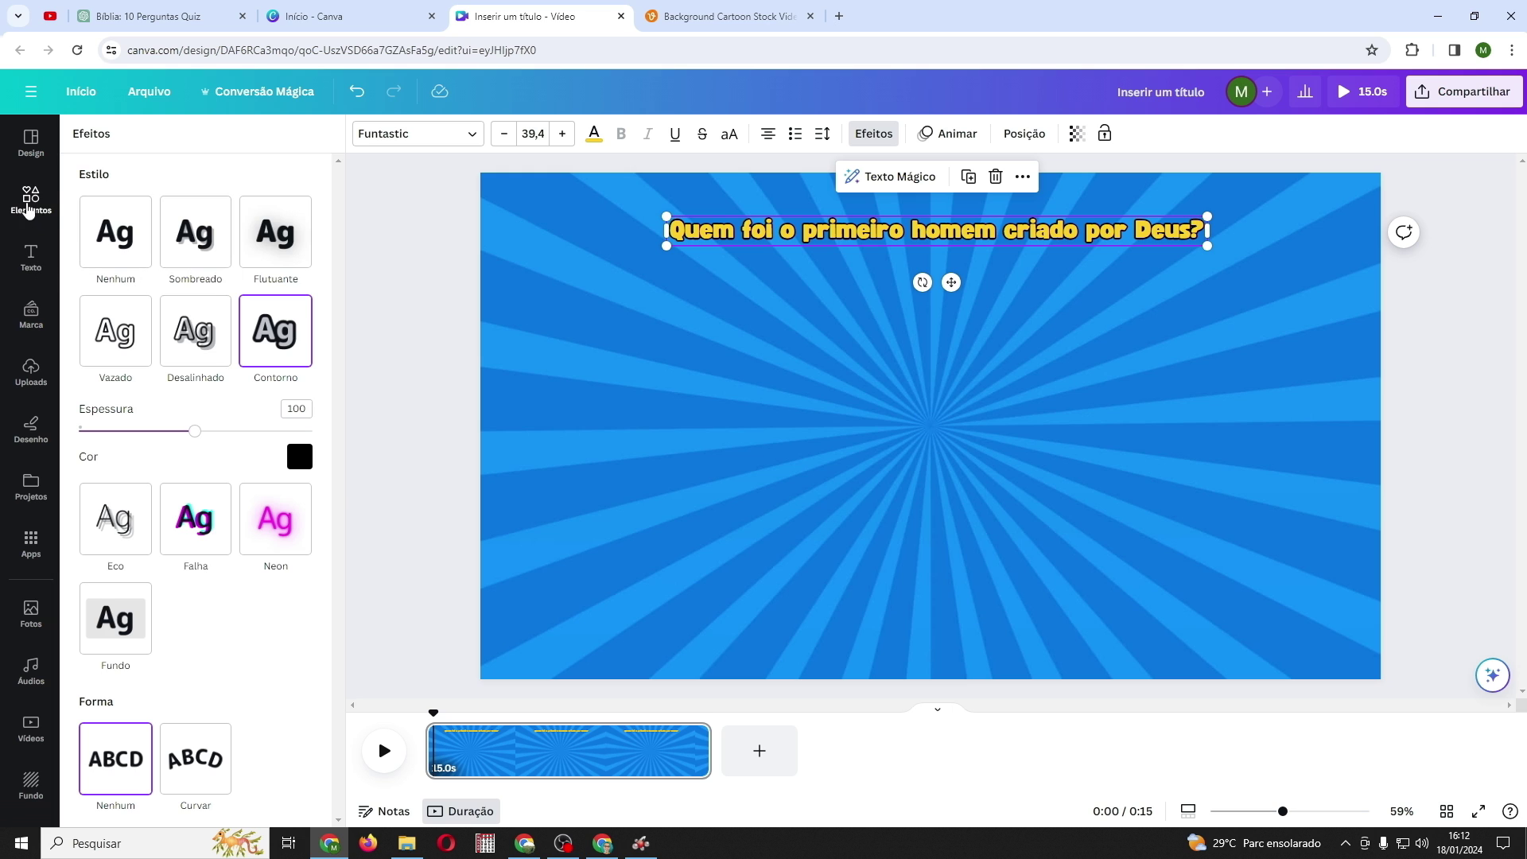
Add a rounded square shape and stretch it into a wide banner behind the question text
{"action": "left_click", "coordinate": [31, 200]}
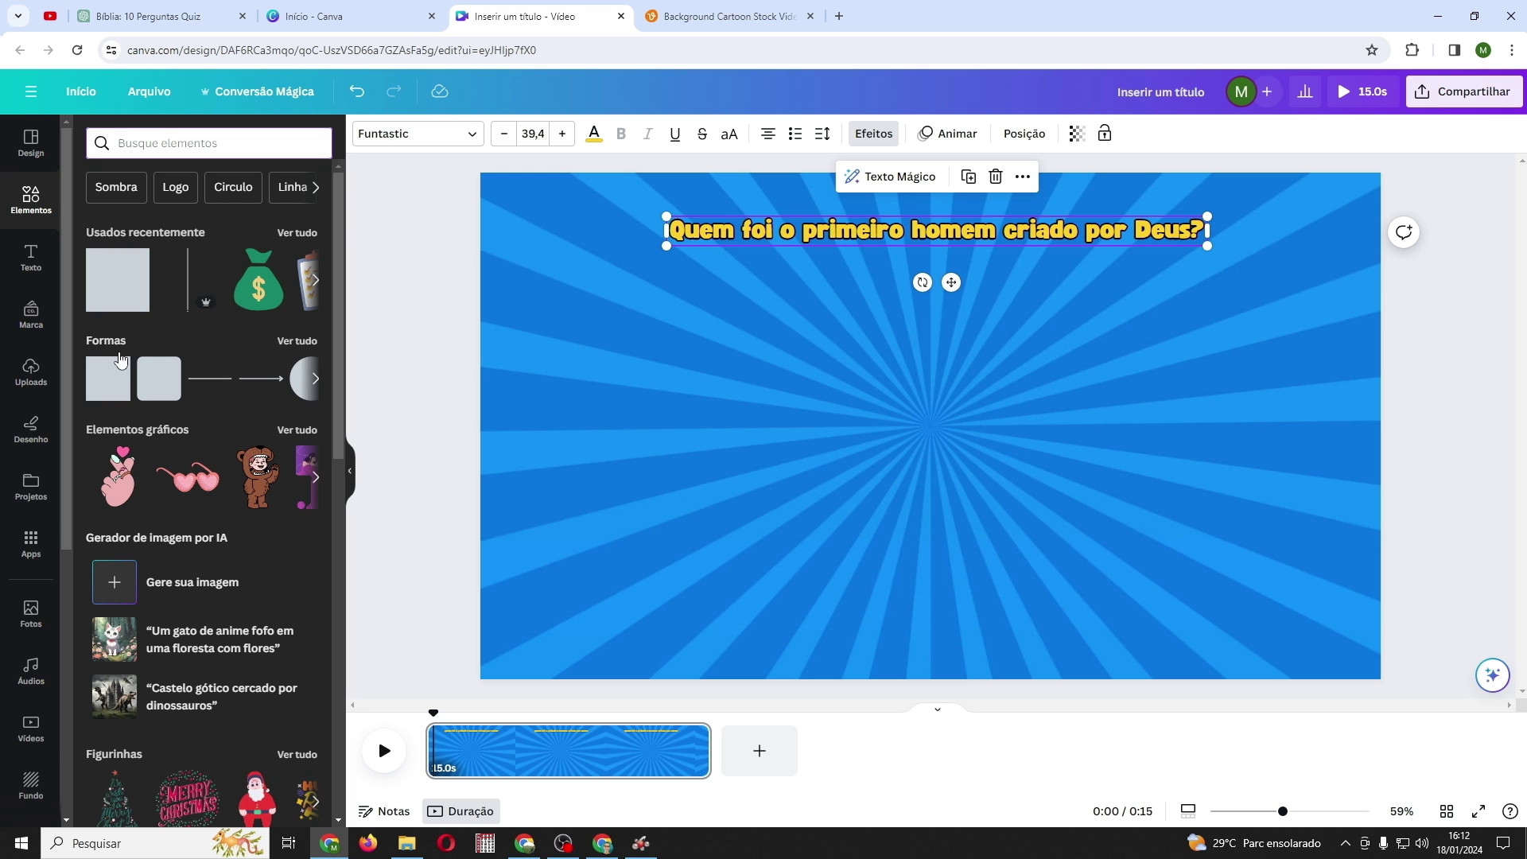
{"action": "left_click", "coordinate": [159, 379]}
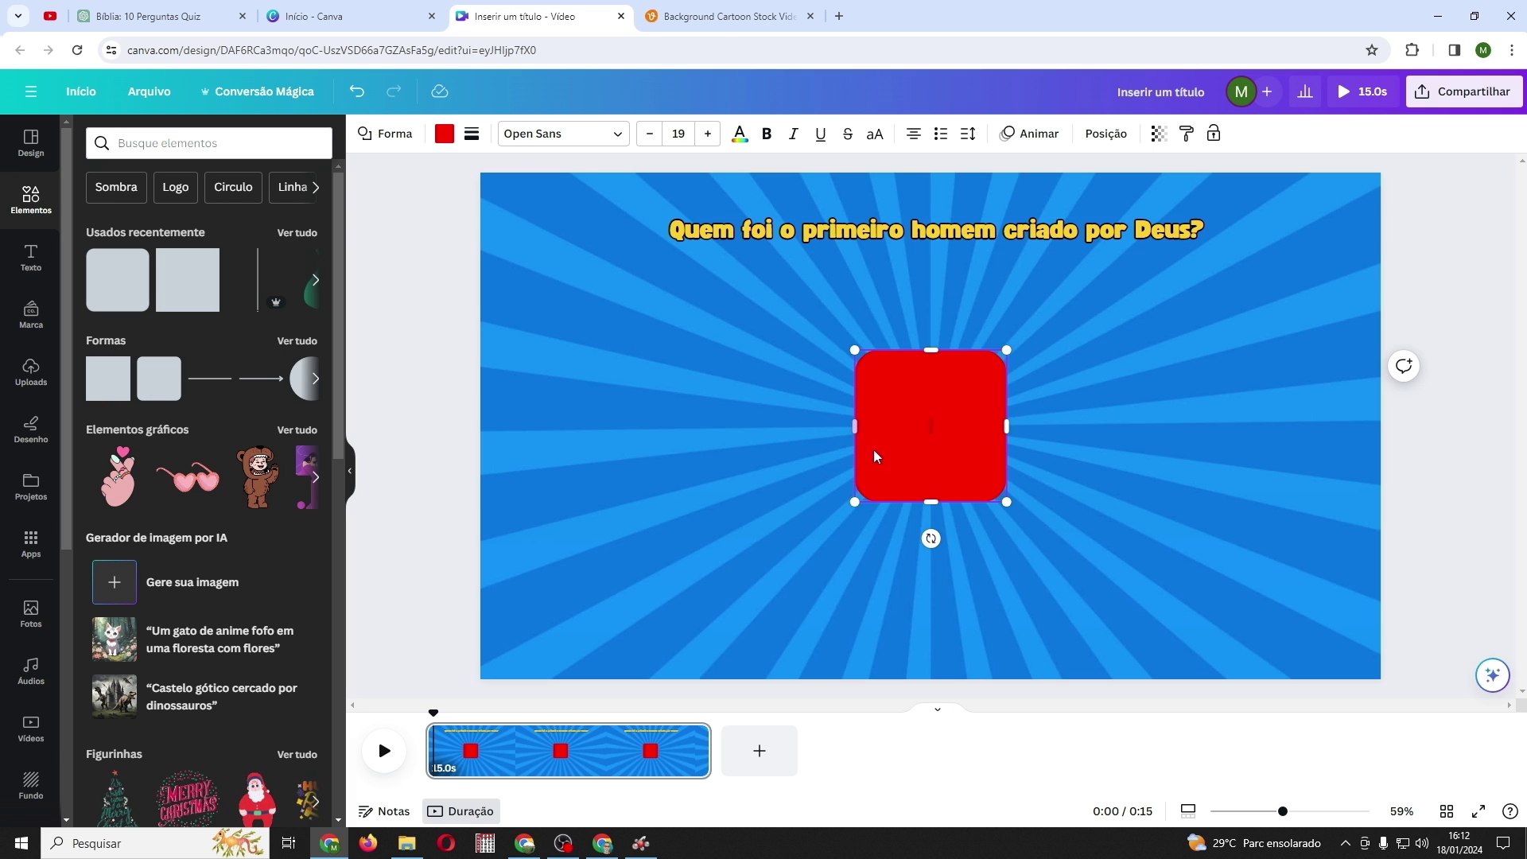
{"action": "left_click_drag", "start_coordinate": [960, 461], "coordinate": [942, 283]}
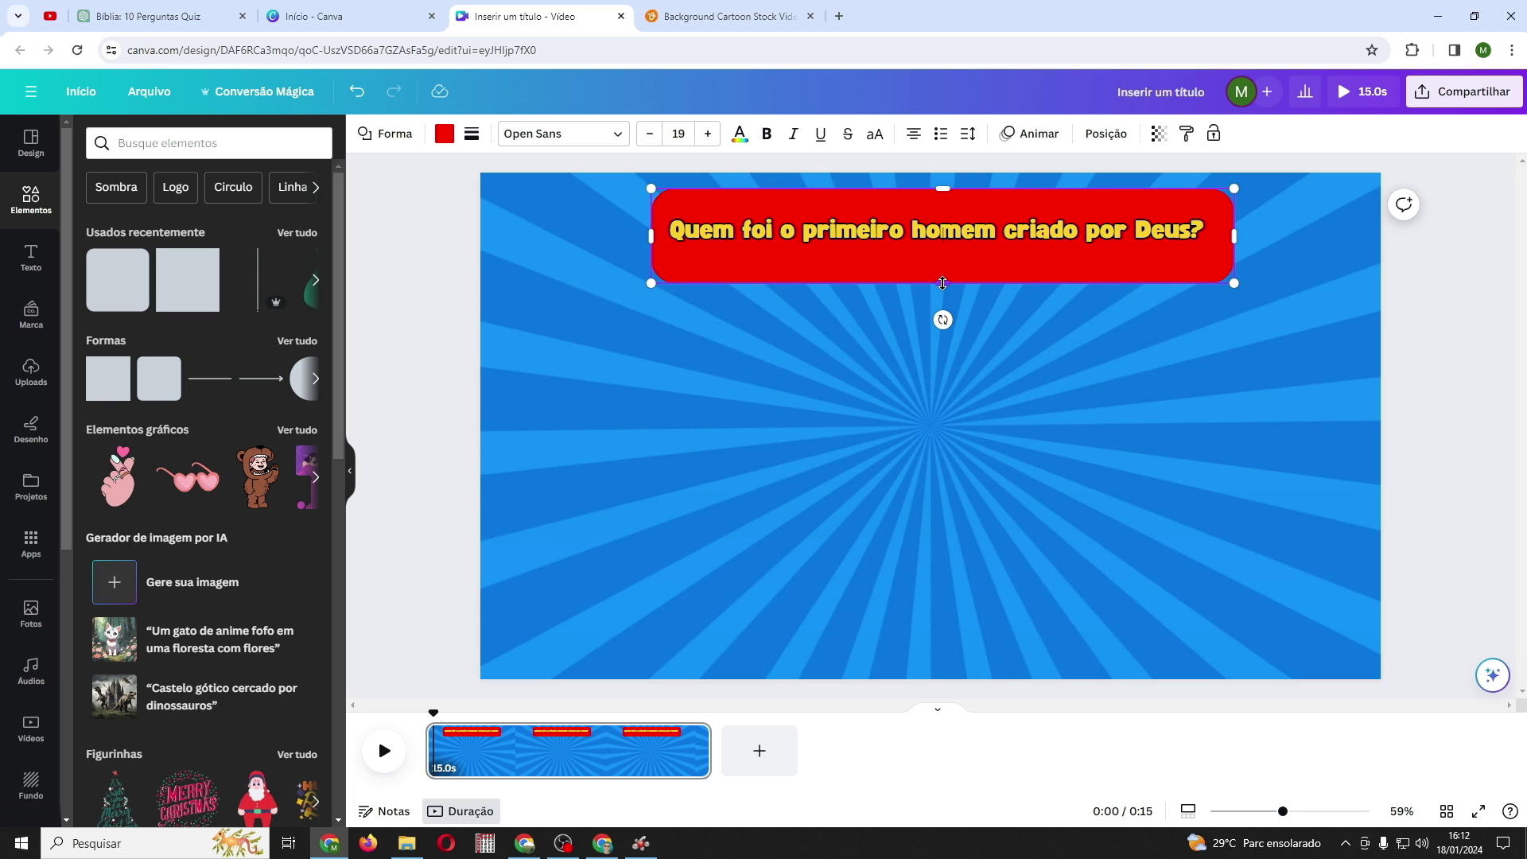
{"action": "left_click", "coordinate": [1029, 346]}
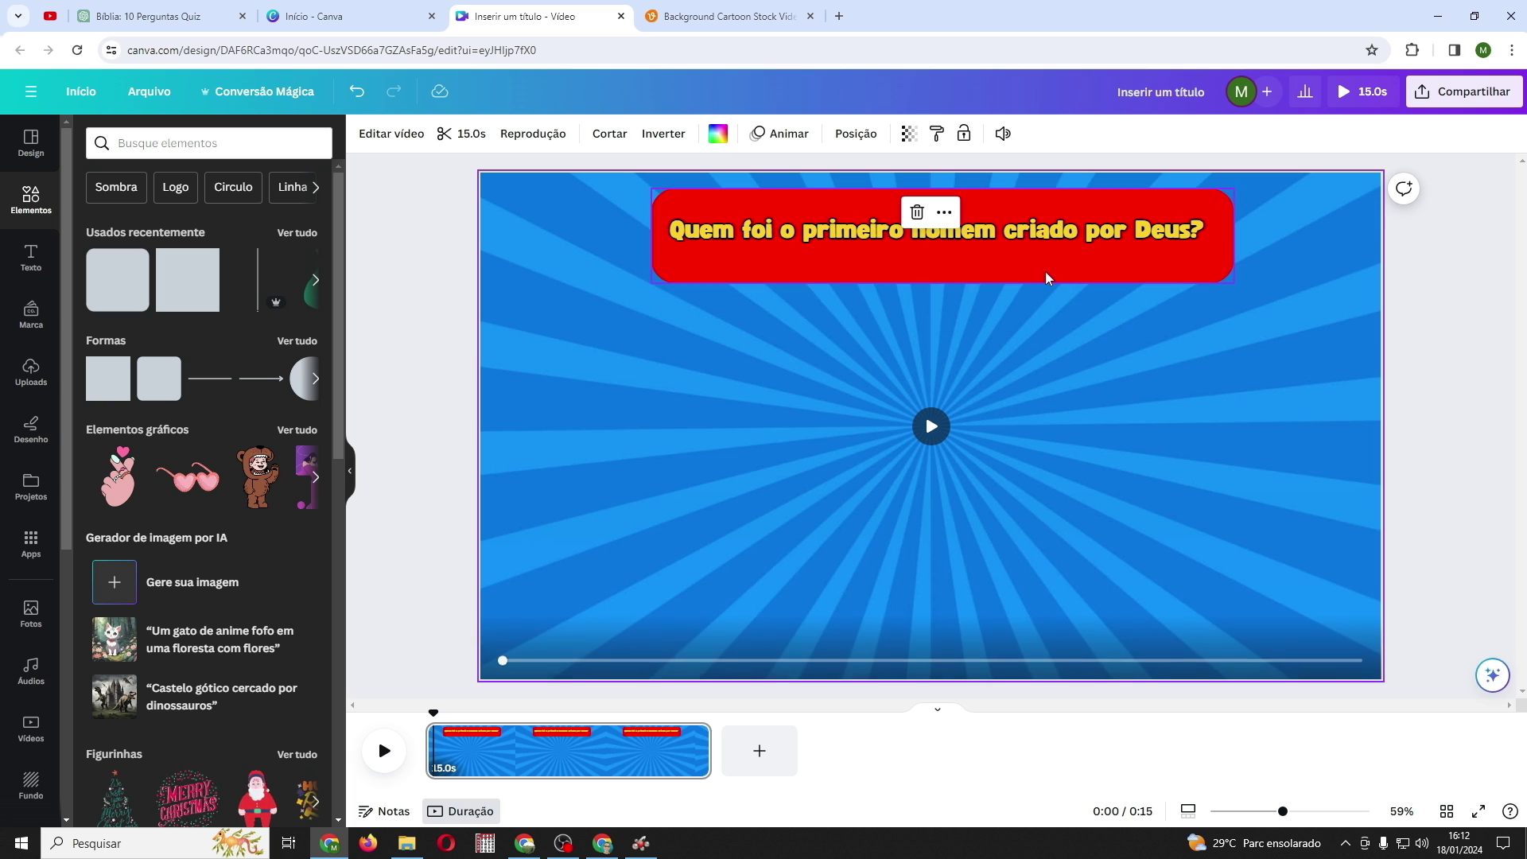
Fill the rounded banner with white and set the question in uppercase, resized to fit on one line
{"action": "left_click", "coordinate": [1045, 240]}
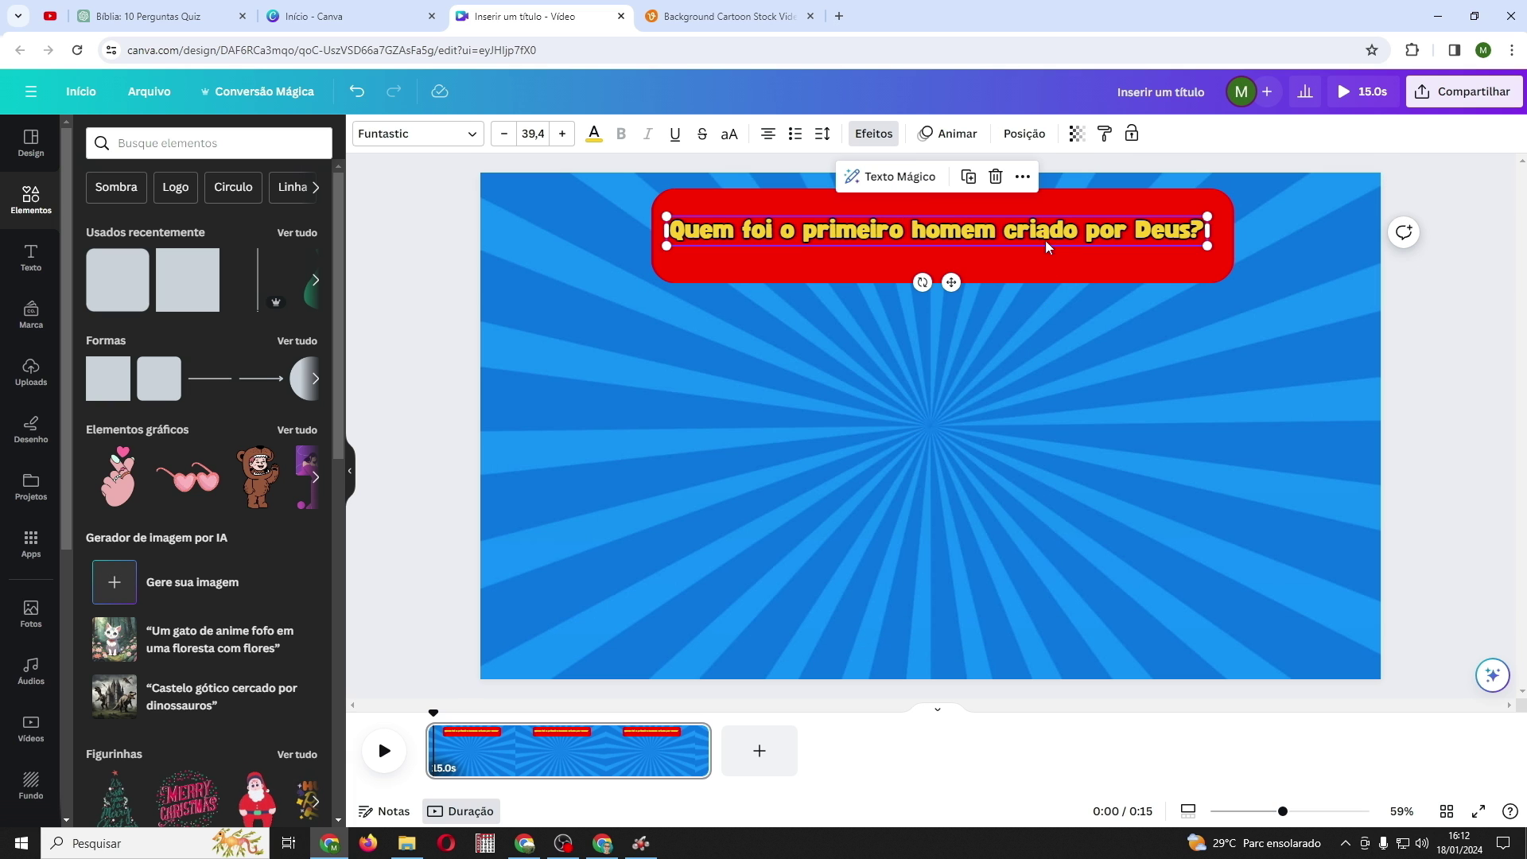
{"action": "left_click", "coordinate": [1047, 259]}
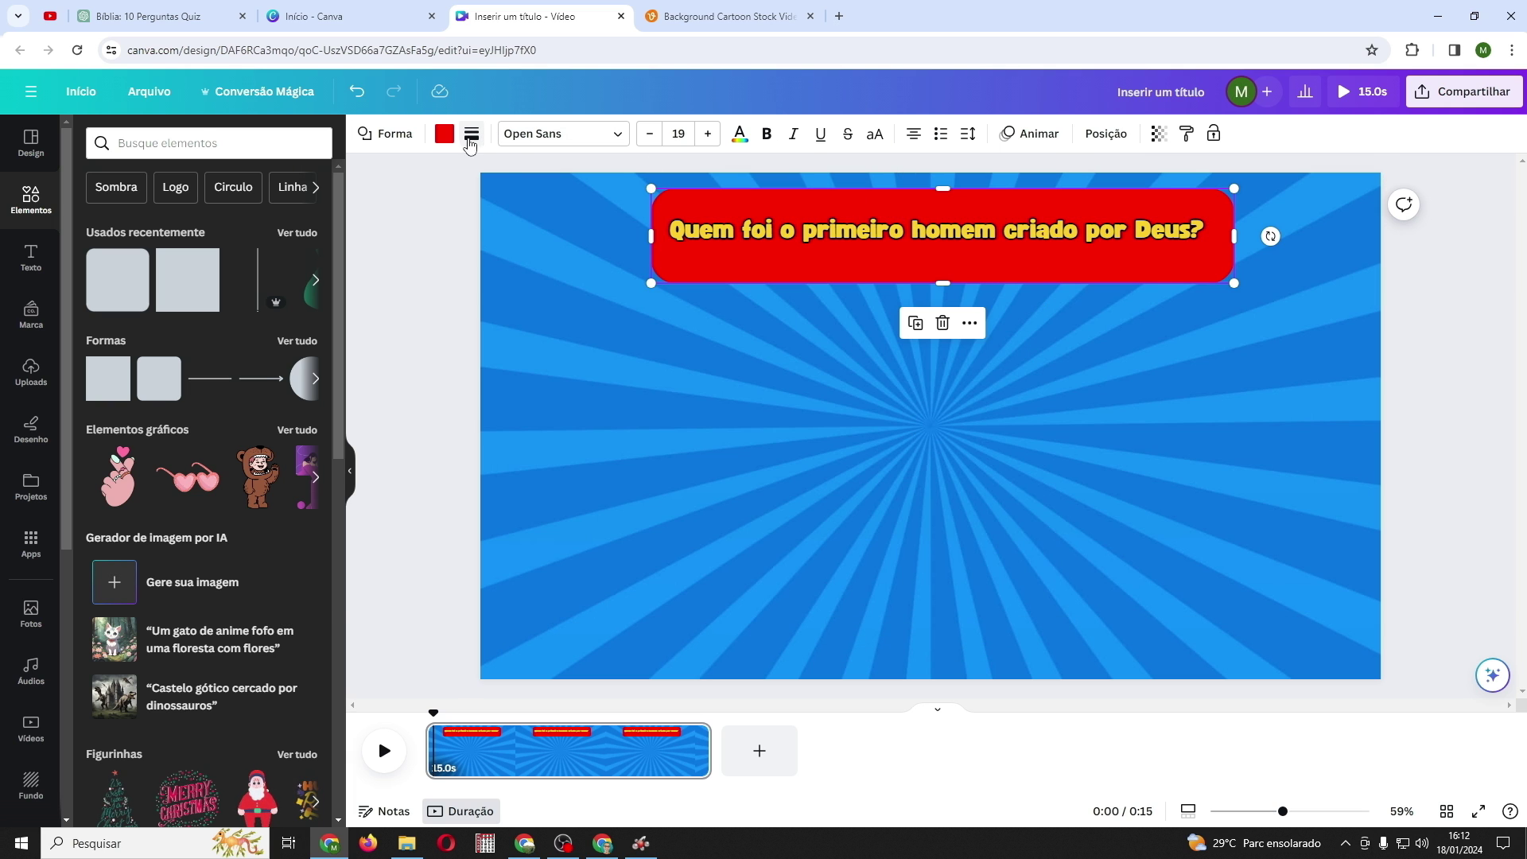
{"action": "left_click", "coordinate": [444, 135]}
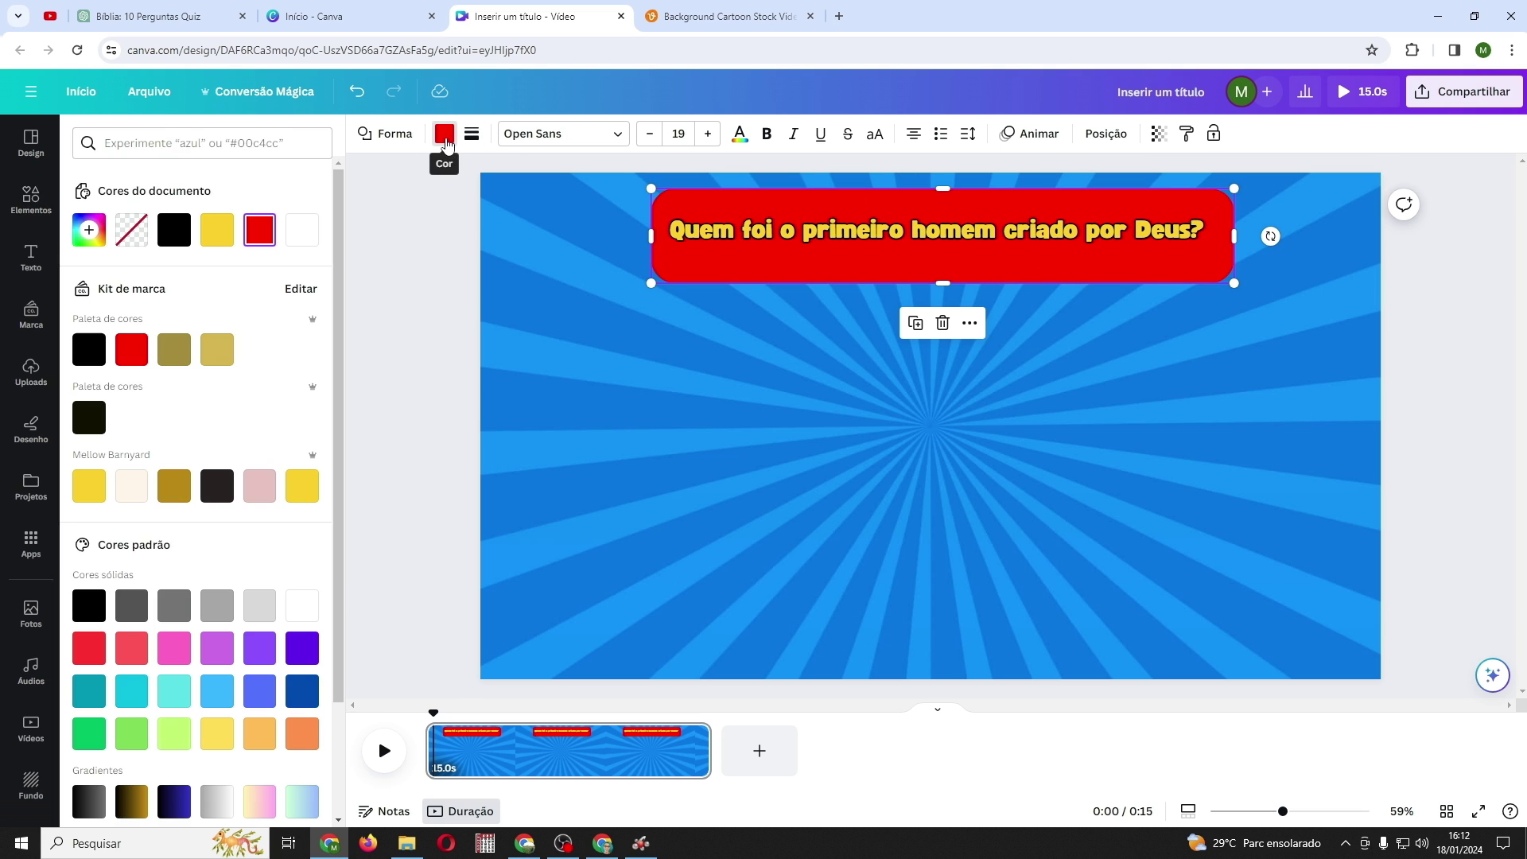
{"action": "left_click", "coordinate": [302, 229]}
{"action": "left_click", "coordinate": [729, 134]}
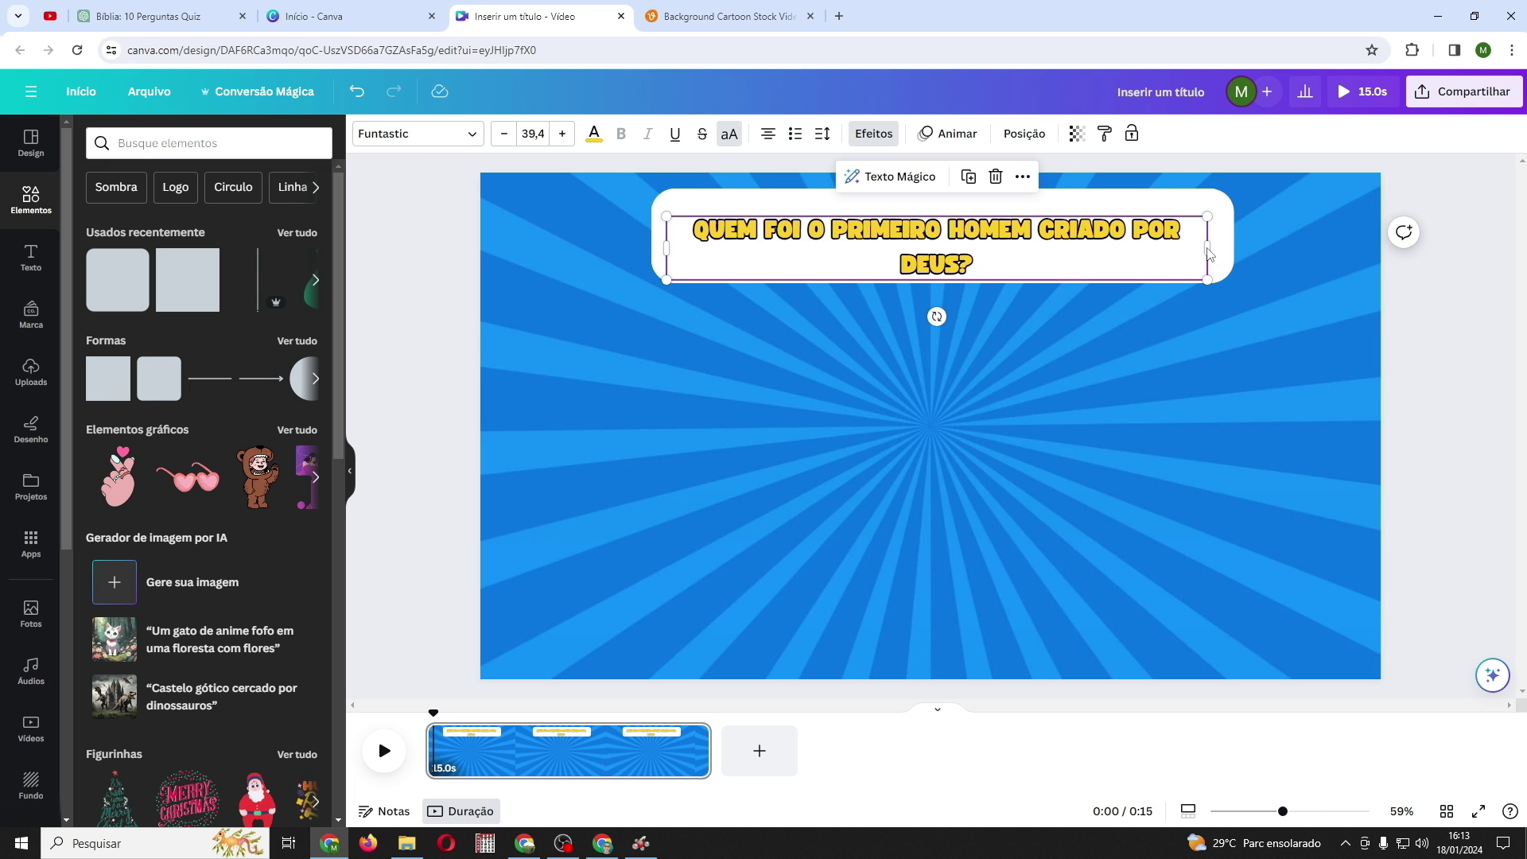
{"action": "left_click_drag", "start_coordinate": [1207, 248], "coordinate": [1172, 248]}
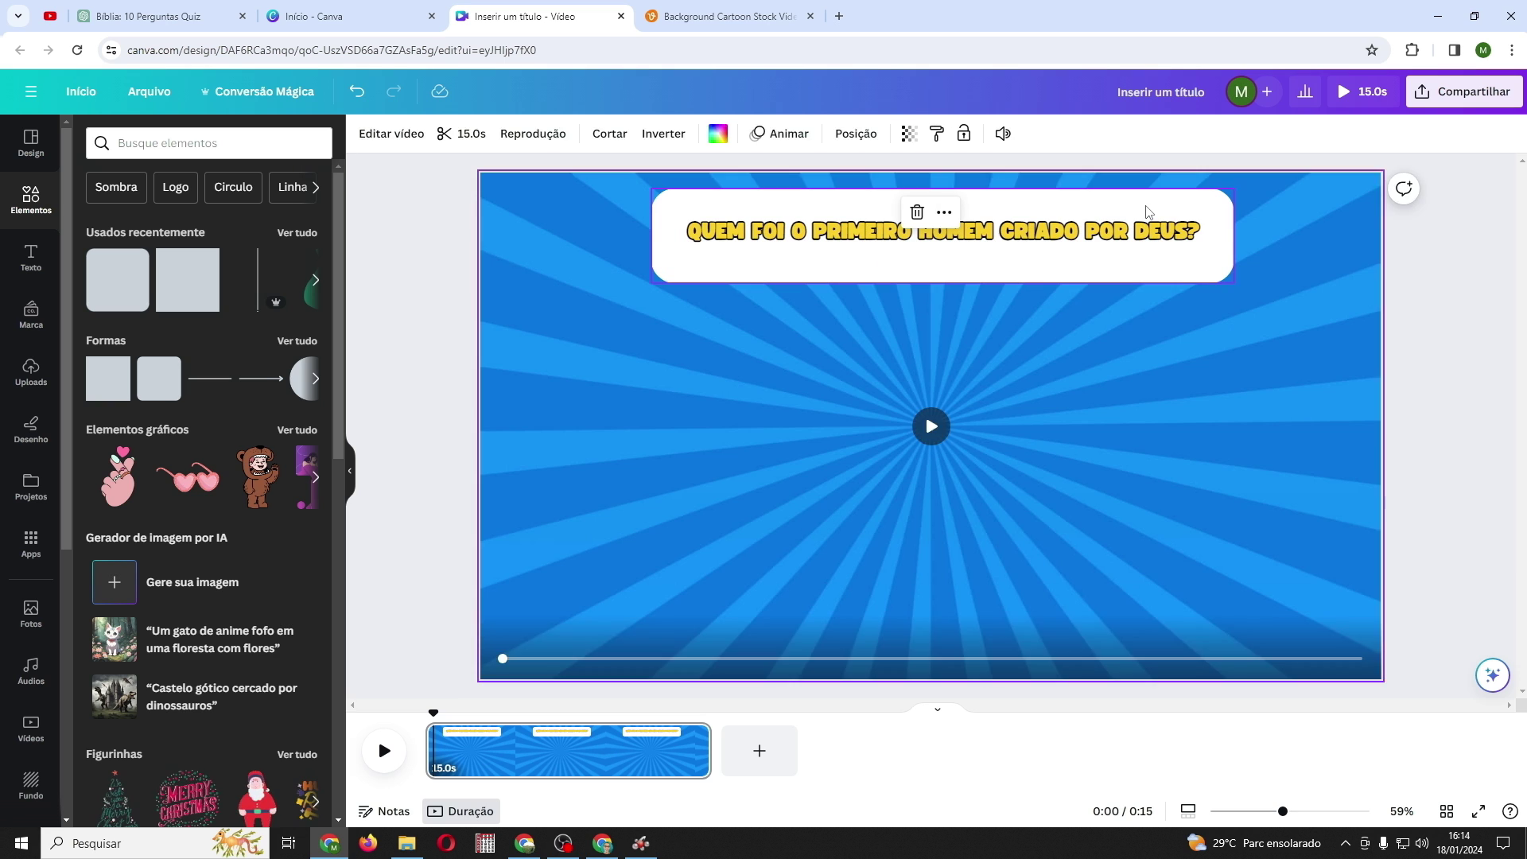
Give the white question banner a solid black border
{"action": "left_click", "coordinate": [1145, 208]}
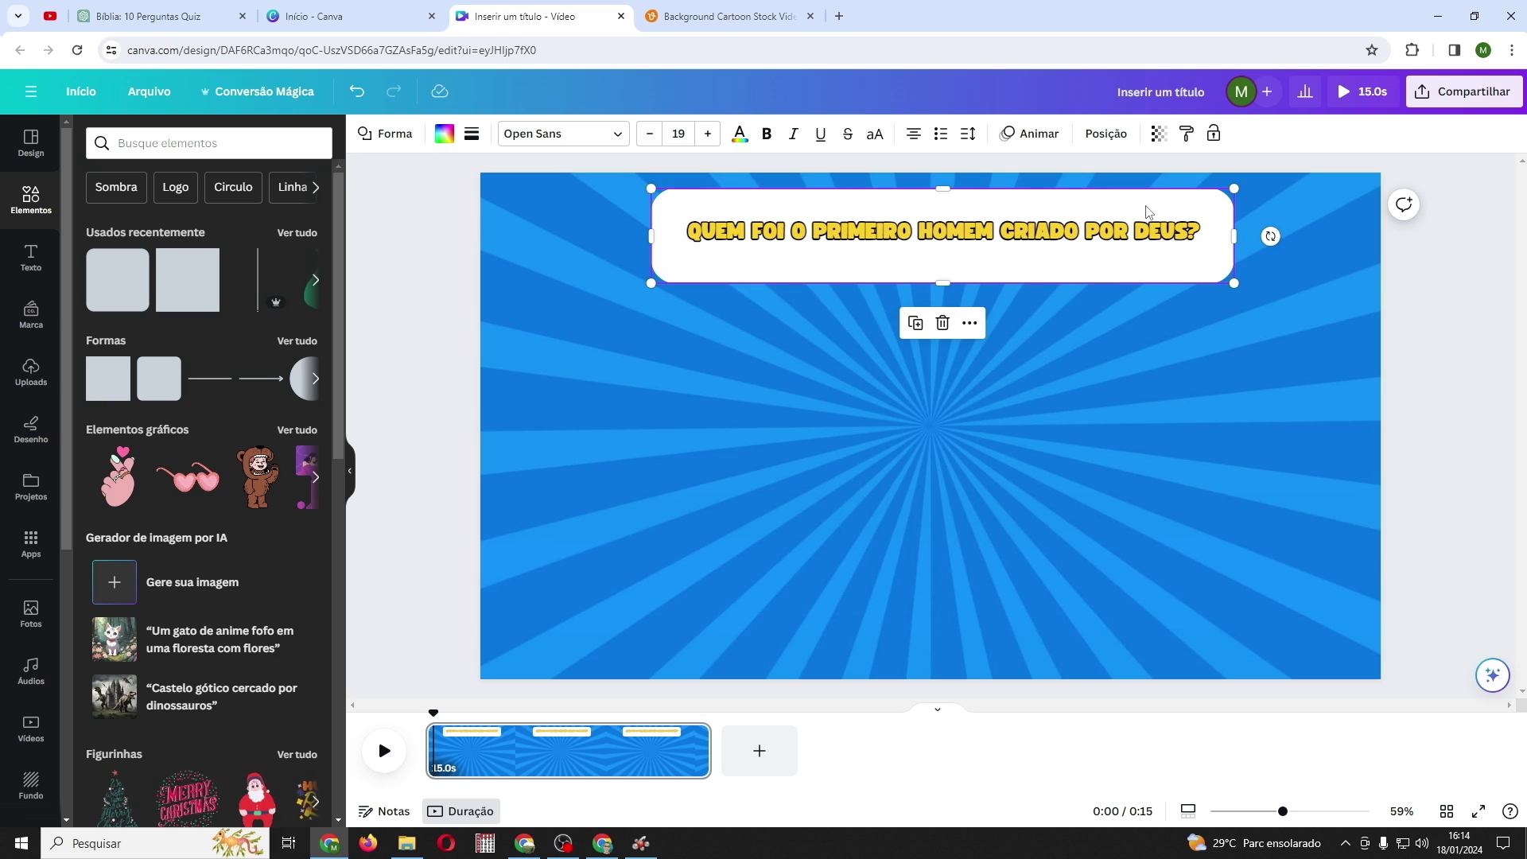
{"action": "left_click", "coordinate": [470, 134]}
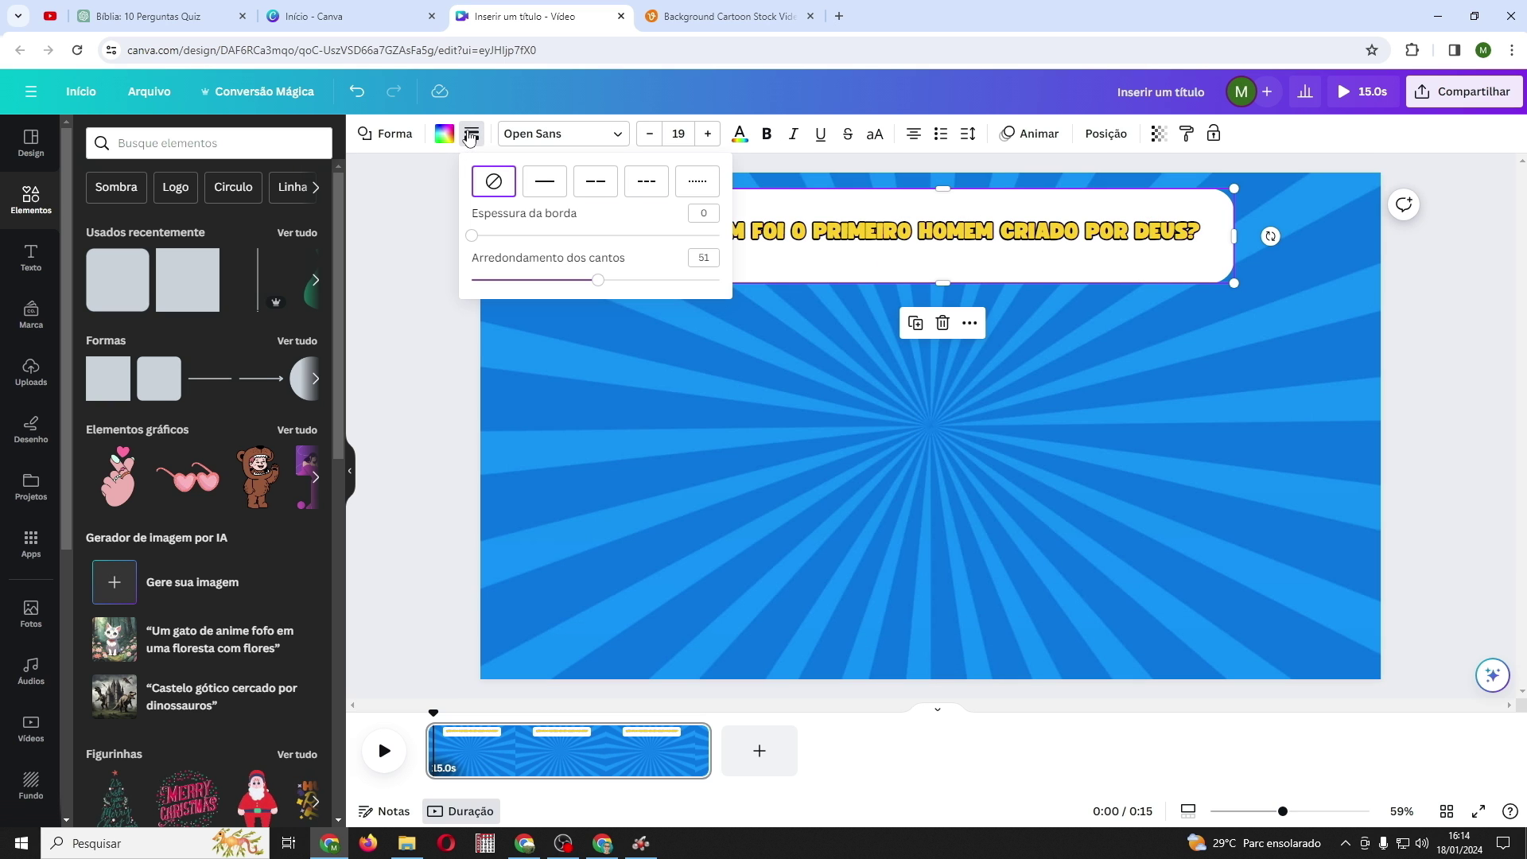
{"action": "left_click", "coordinate": [556, 188]}
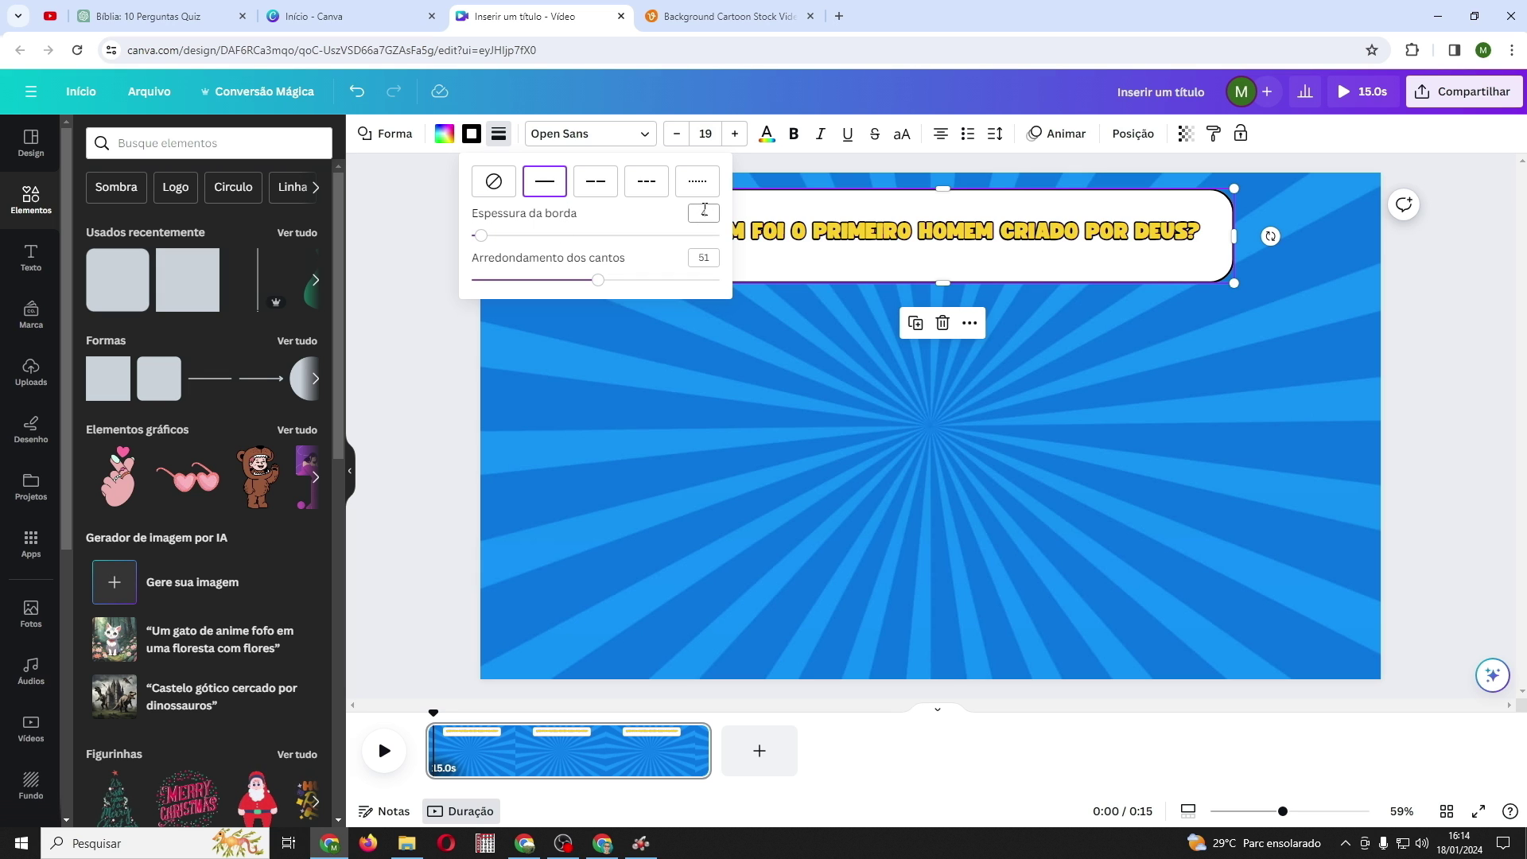
{"action": "left_click", "coordinate": [759, 333]}
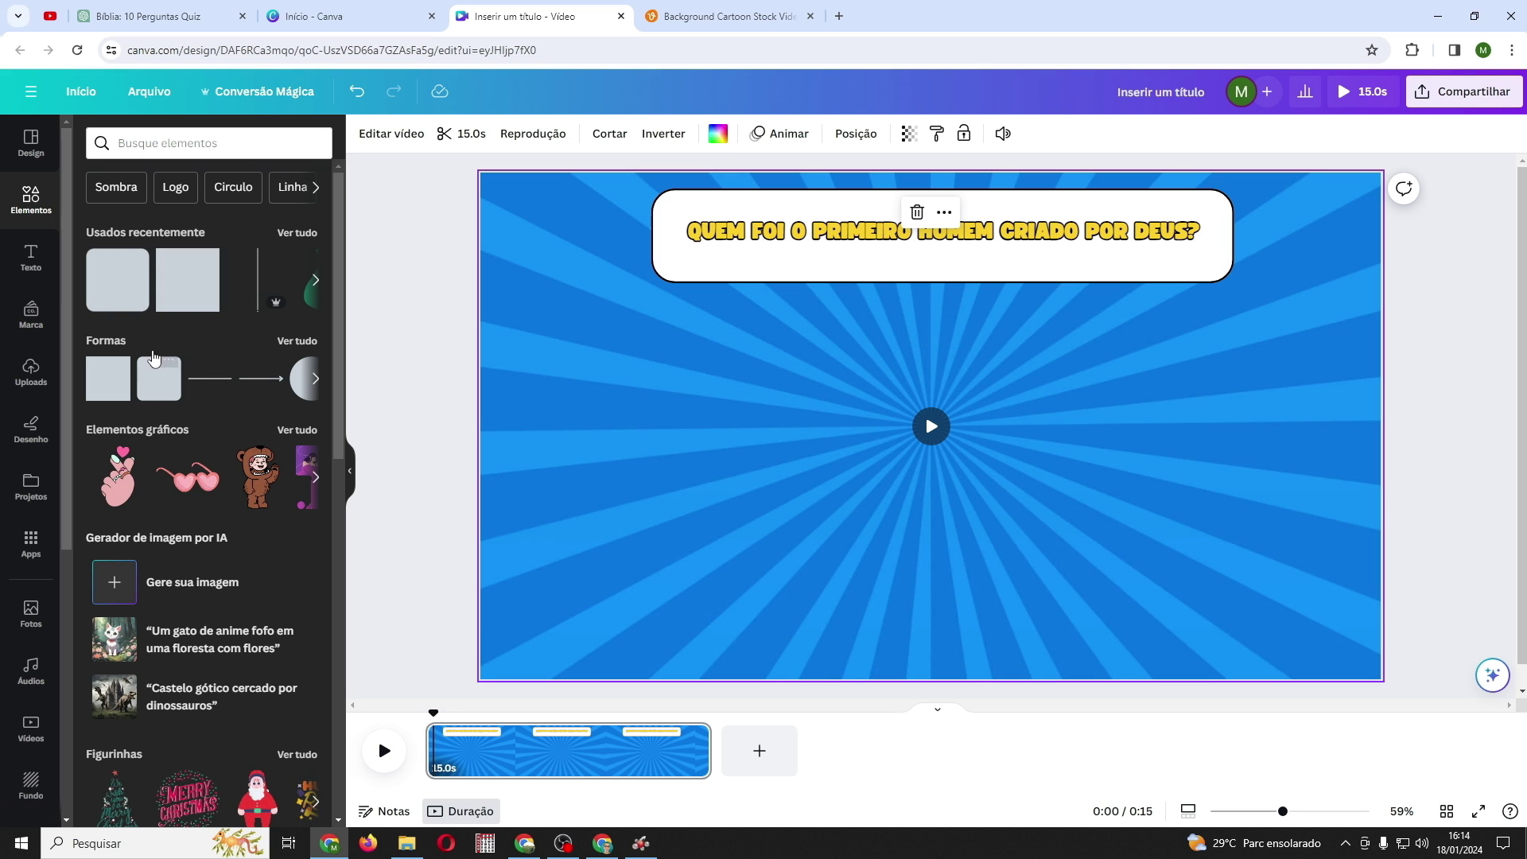
Add a circle shape, scale it to the banner's height and place it just left of the banner
{"action": "left_click", "coordinate": [286, 342]}
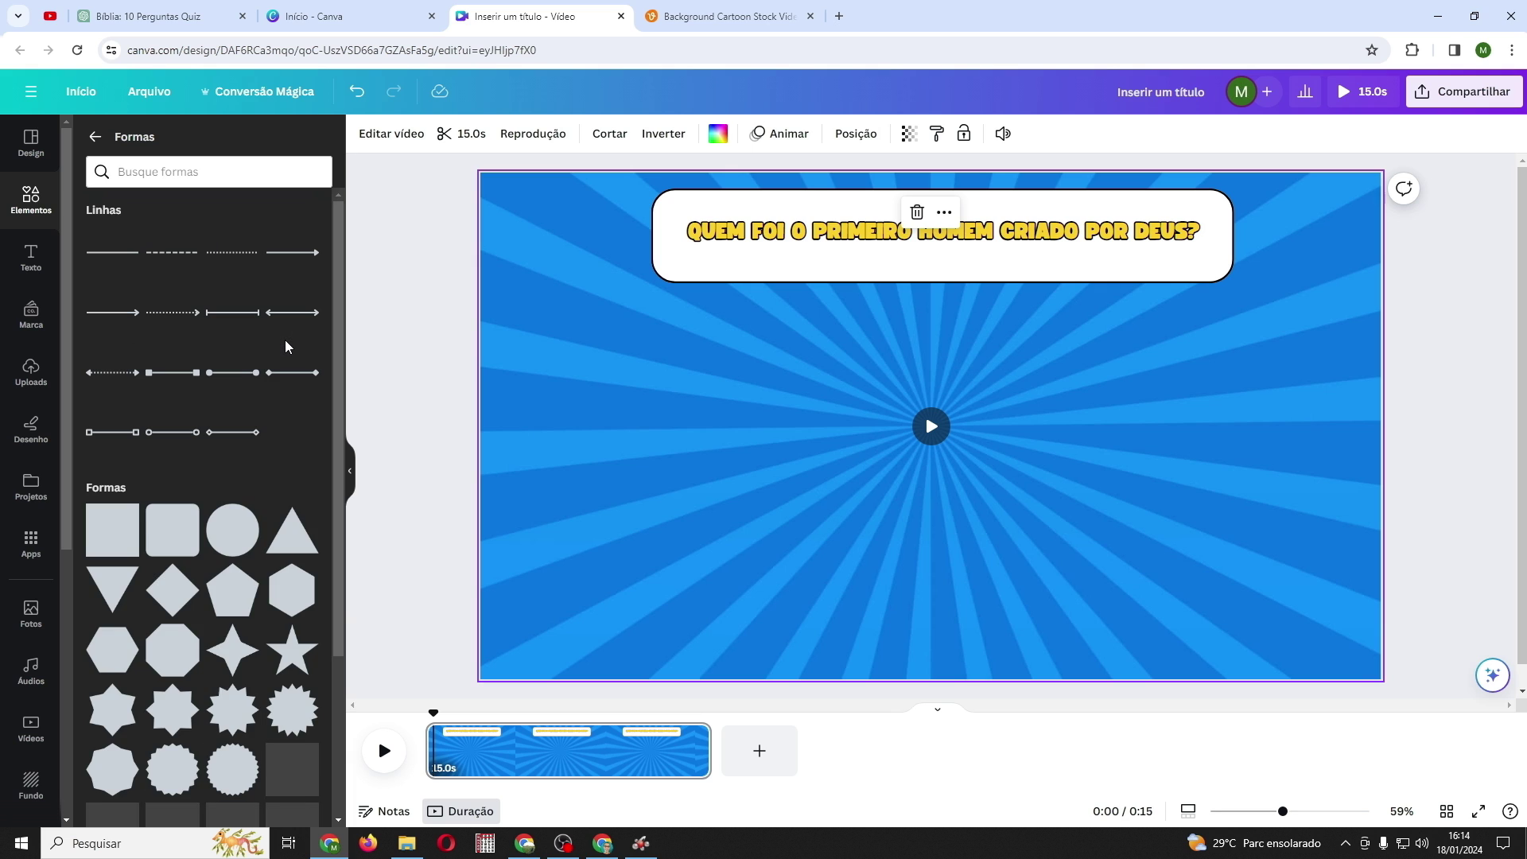
{"action": "left_click", "coordinate": [227, 540]}
{"action": "left_click_drag", "start_coordinate": [1006, 504], "coordinate": [633, 285]}
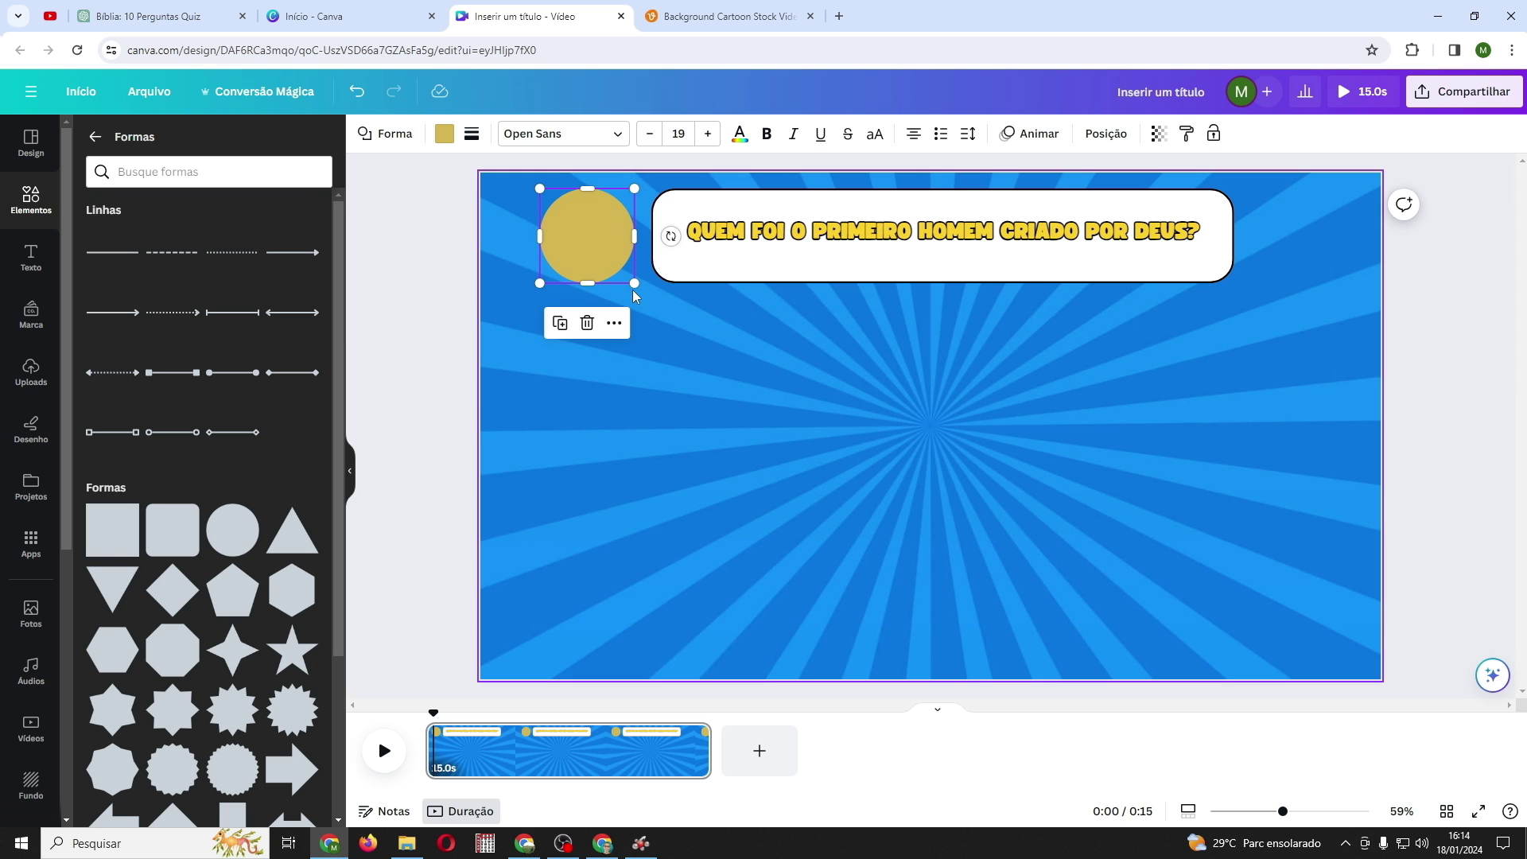
Fill the circle with white and give it a solid black border with a thickness of 4
{"action": "left_click", "coordinate": [445, 136]}
{"action": "left_click", "coordinate": [306, 235]}
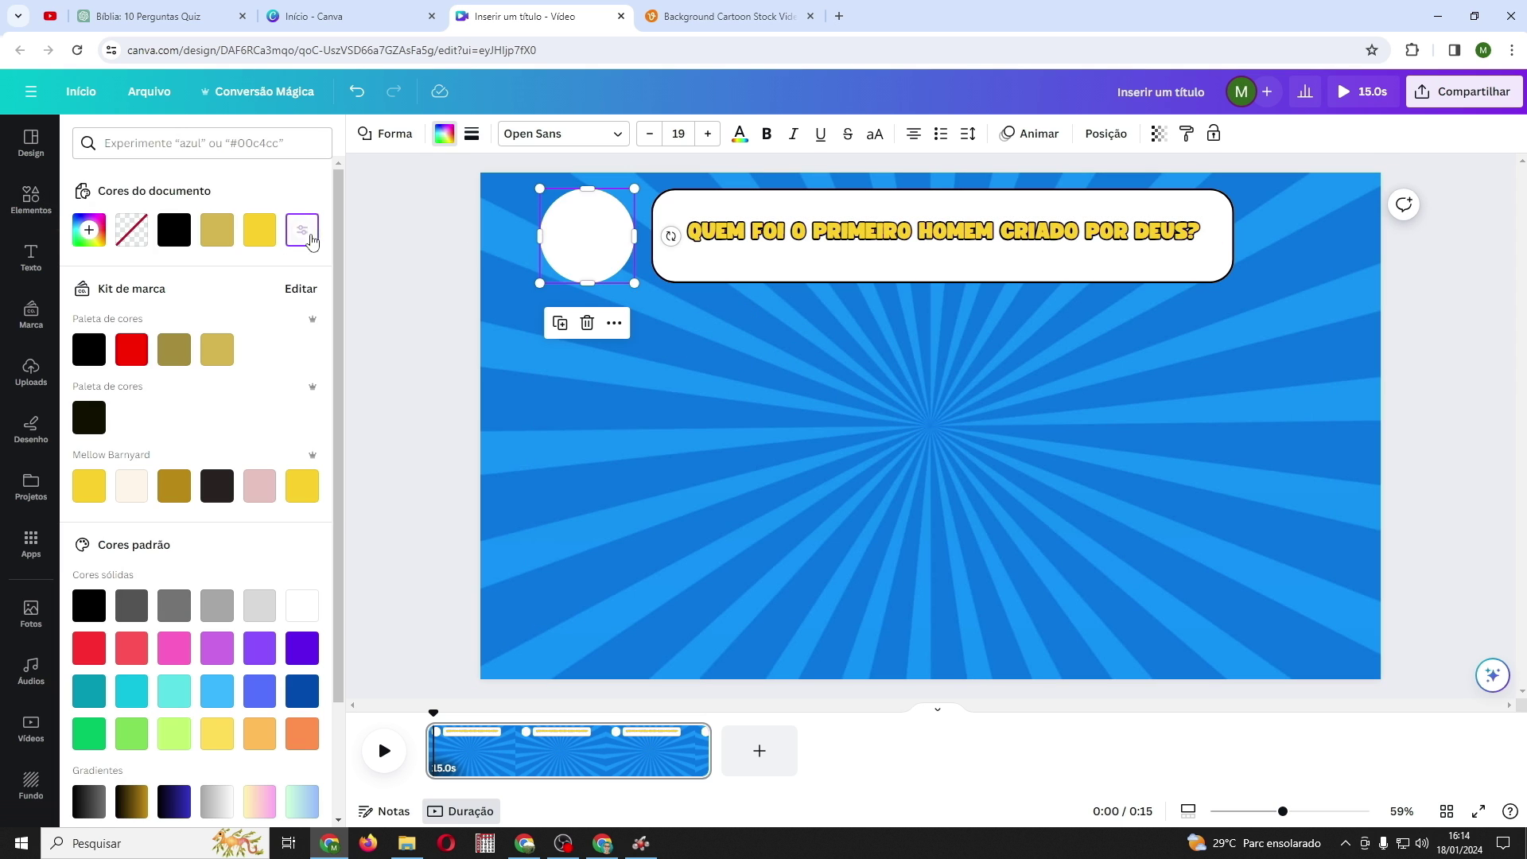
{"action": "left_click", "coordinate": [475, 135]}
{"action": "left_click", "coordinate": [537, 185]}
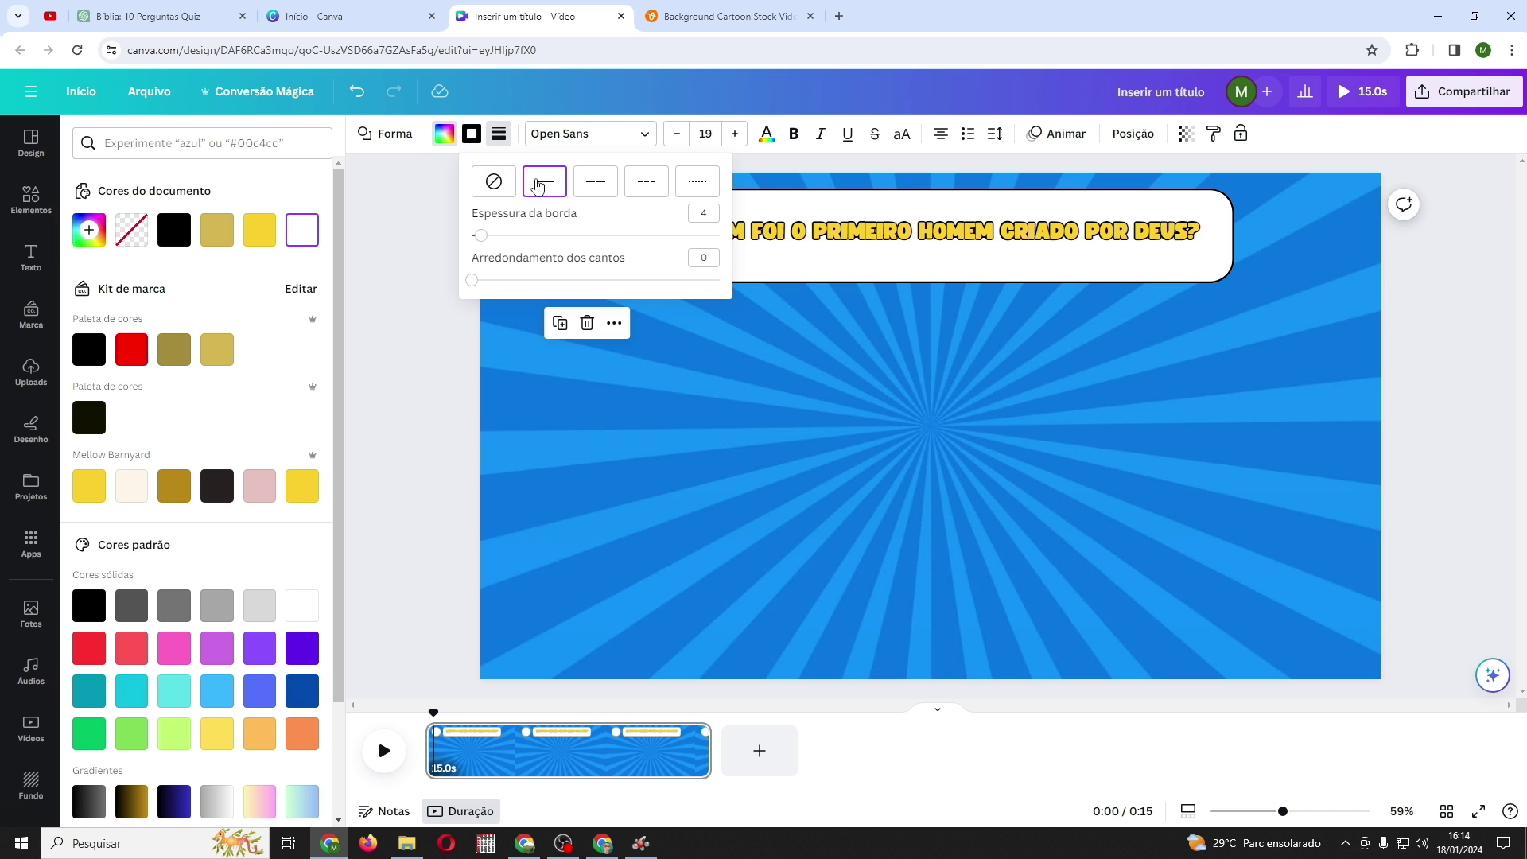
{"action": "left_click", "coordinate": [730, 360]}
Duplicate the question text, change the copy to "1", enlarge it to about size 86 and center it in the circle
{"action": "left_click", "coordinate": [940, 205]}
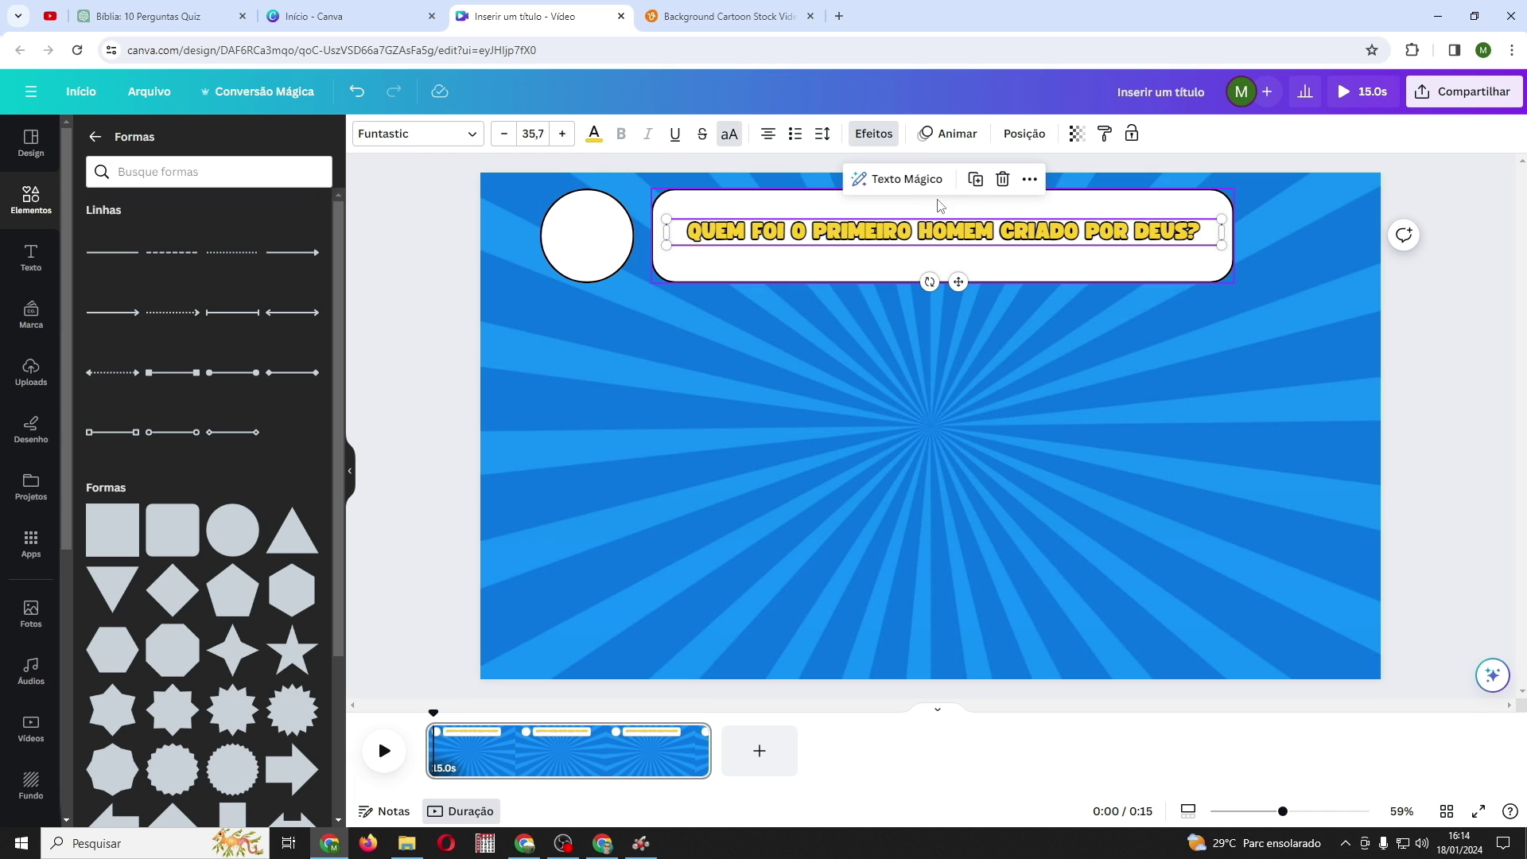
{"action": "left_click", "coordinate": [975, 179]}
{"action": "left_click_drag", "start_coordinate": [977, 242], "coordinate": [972, 321]}
{"action": "double_click", "coordinate": [972, 321]}
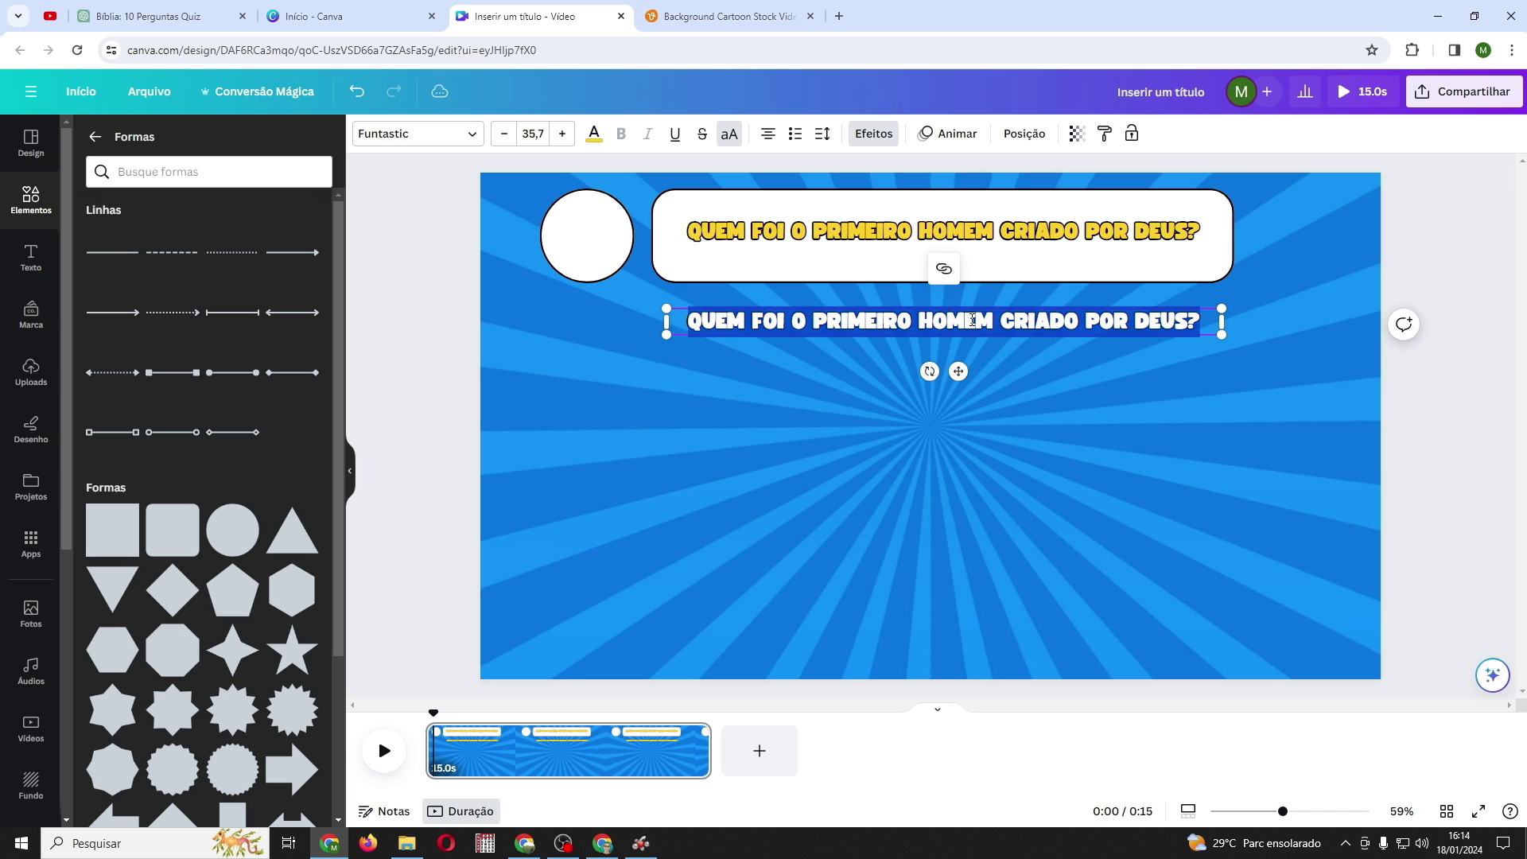
{"action": "type", "text": "1"}
{"action": "left_click_drag", "start_coordinate": [1221, 321], "coordinate": [609, 270]}
{"action": "left_click_drag", "start_coordinate": [660, 314], "coordinate": [589, 243]}
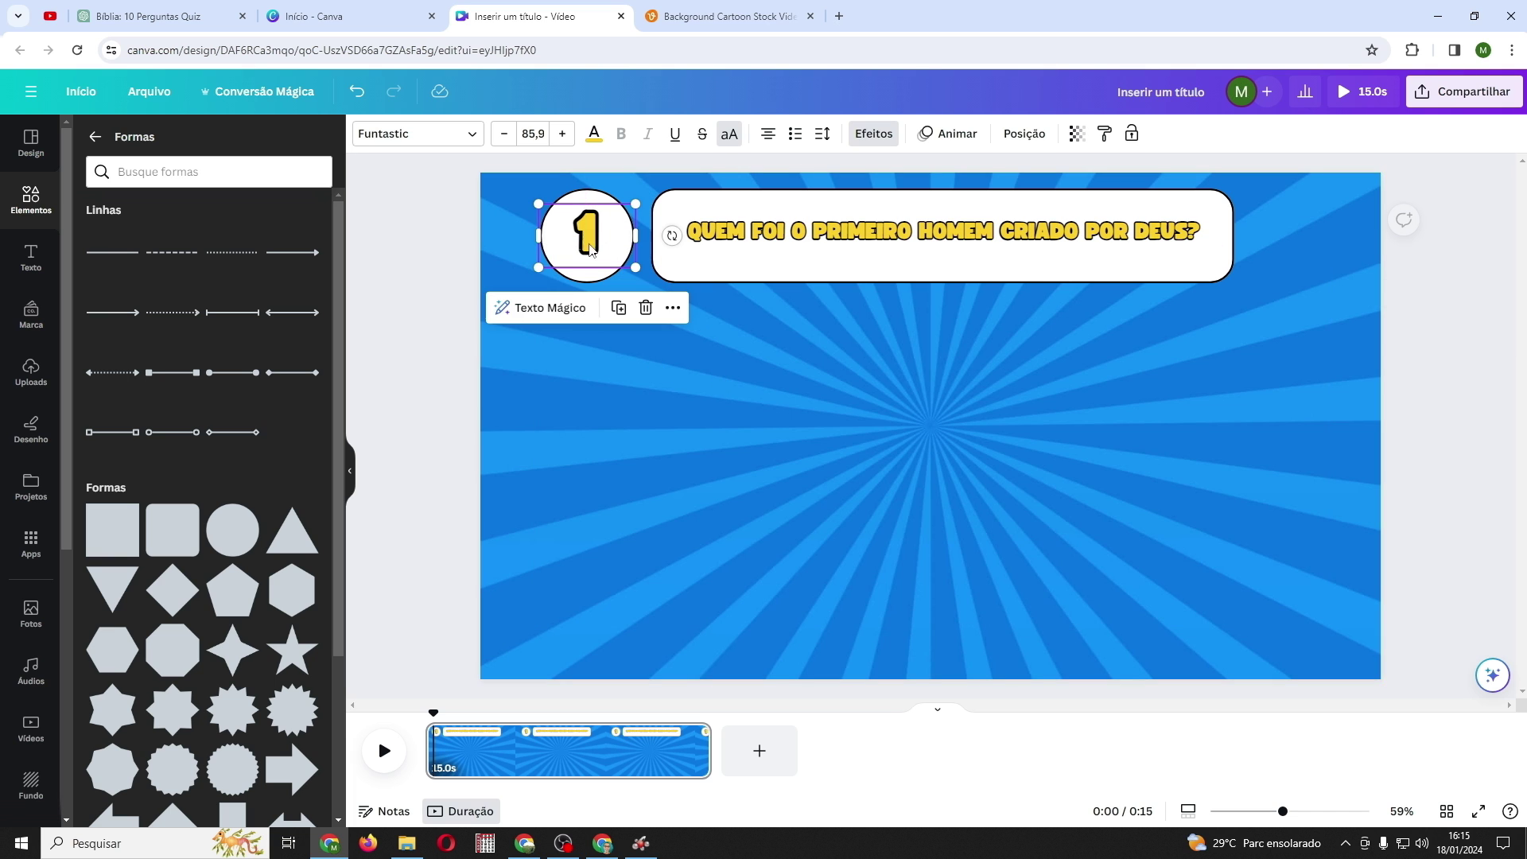
Group the question text with its banner, and the number 1 with its circle
{"action": "left_click", "coordinate": [442, 231]}
{"action": "left_click_drag", "start_coordinate": [1238, 275], "coordinate": [888, 199]}
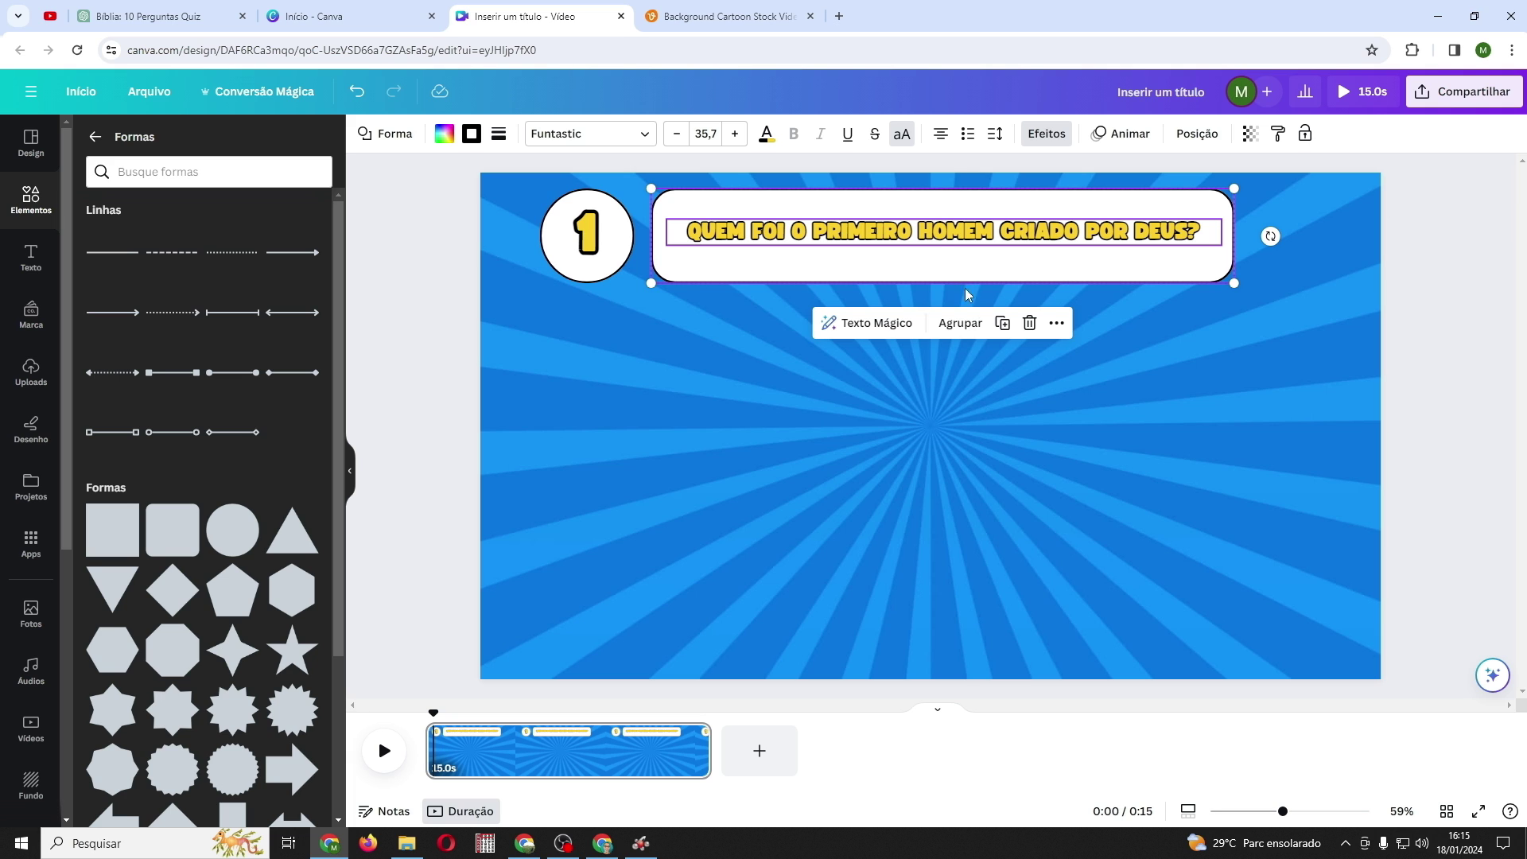
{"action": "left_click", "coordinate": [960, 322]}
{"action": "left_click_drag", "start_coordinate": [446, 192], "coordinate": [588, 267]}
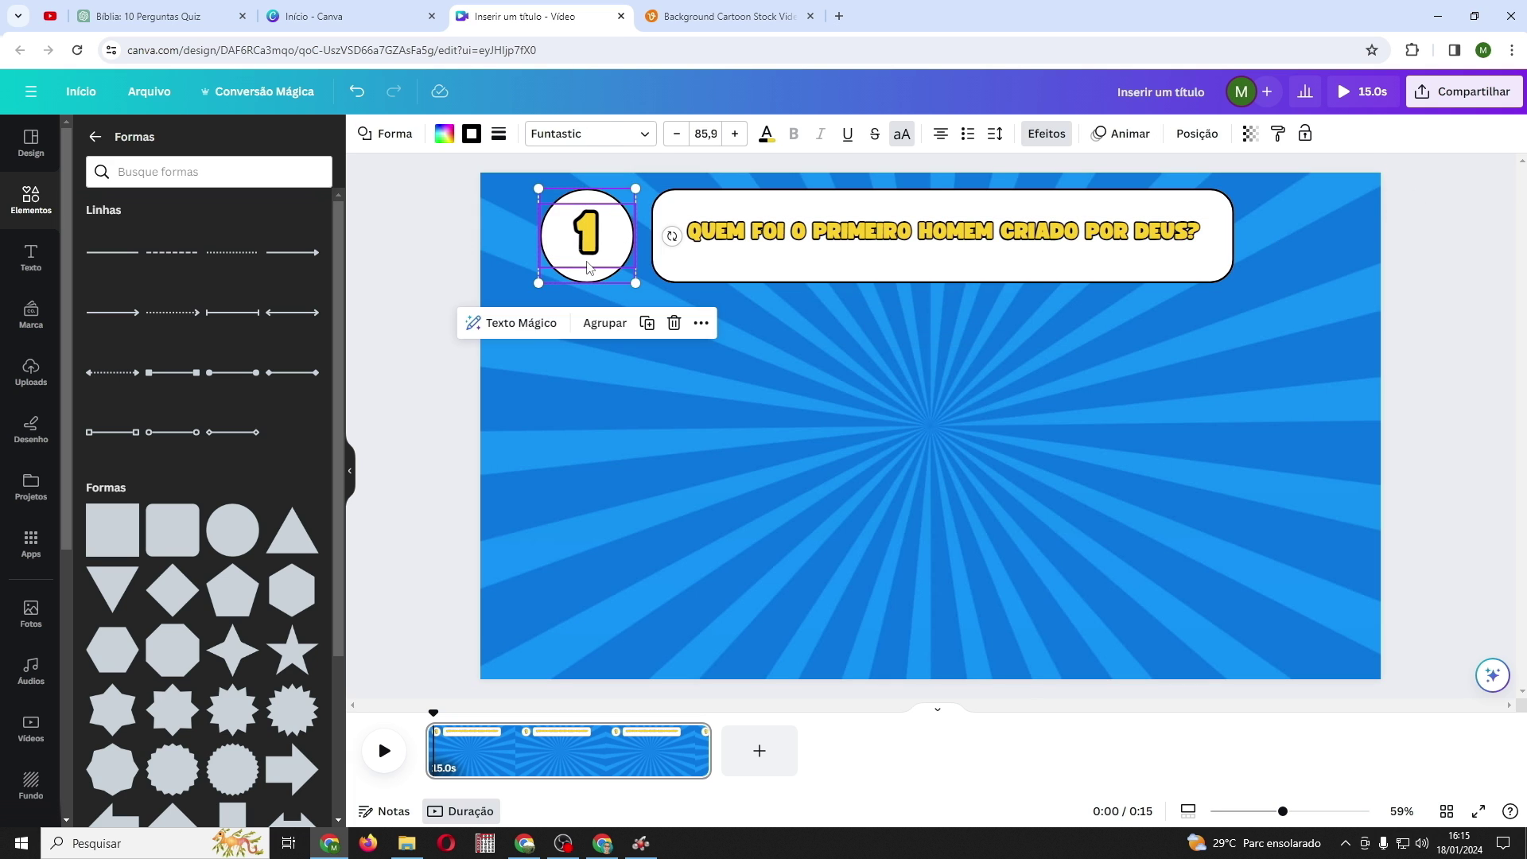
{"action": "left_click", "coordinate": [605, 323]}
{"action": "left_click", "coordinate": [1088, 450]}
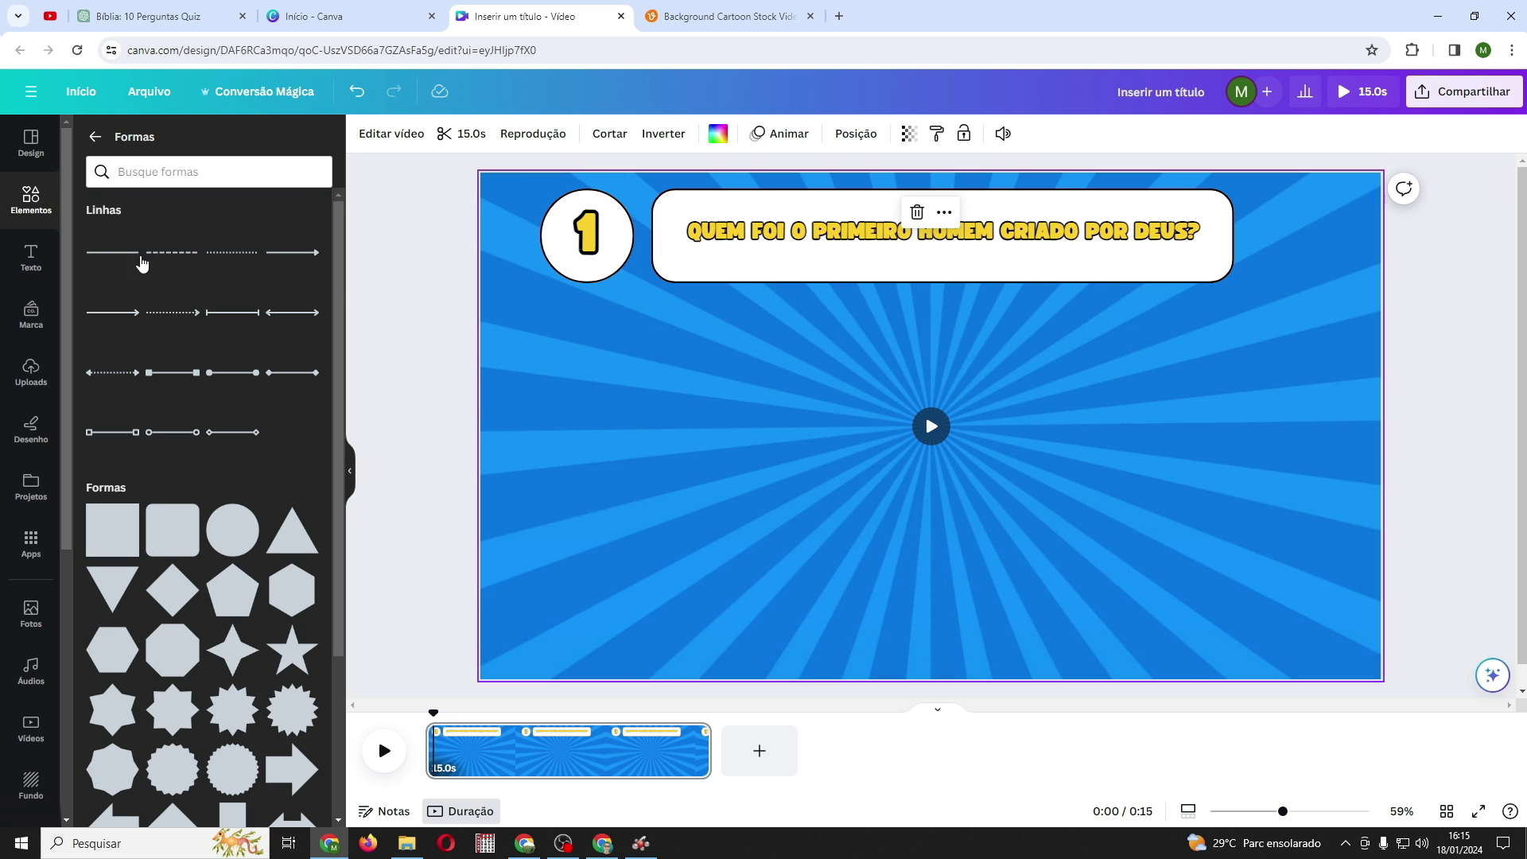
Search the graphic elements for "letra a" and add the round white badge with the orange letter A to the design
{"action": "left_click", "coordinate": [32, 198]}
{"action": "left_click", "coordinate": [128, 145]}
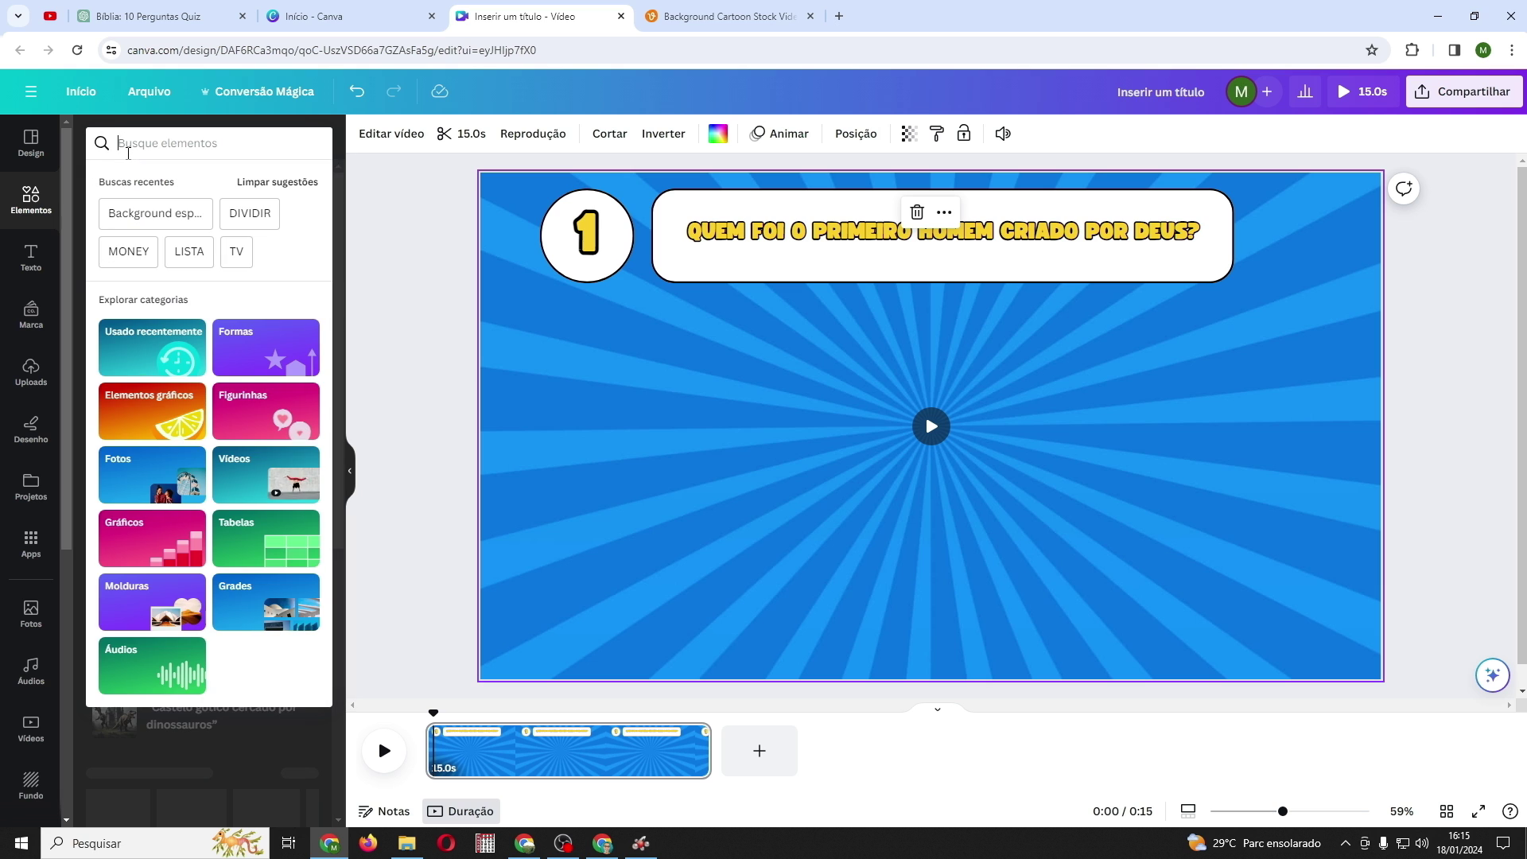
{"action": "type", "text": "letra a"}
{"action": "key", "text": "Return"}
{"action": "left_click", "coordinate": [184, 183]}
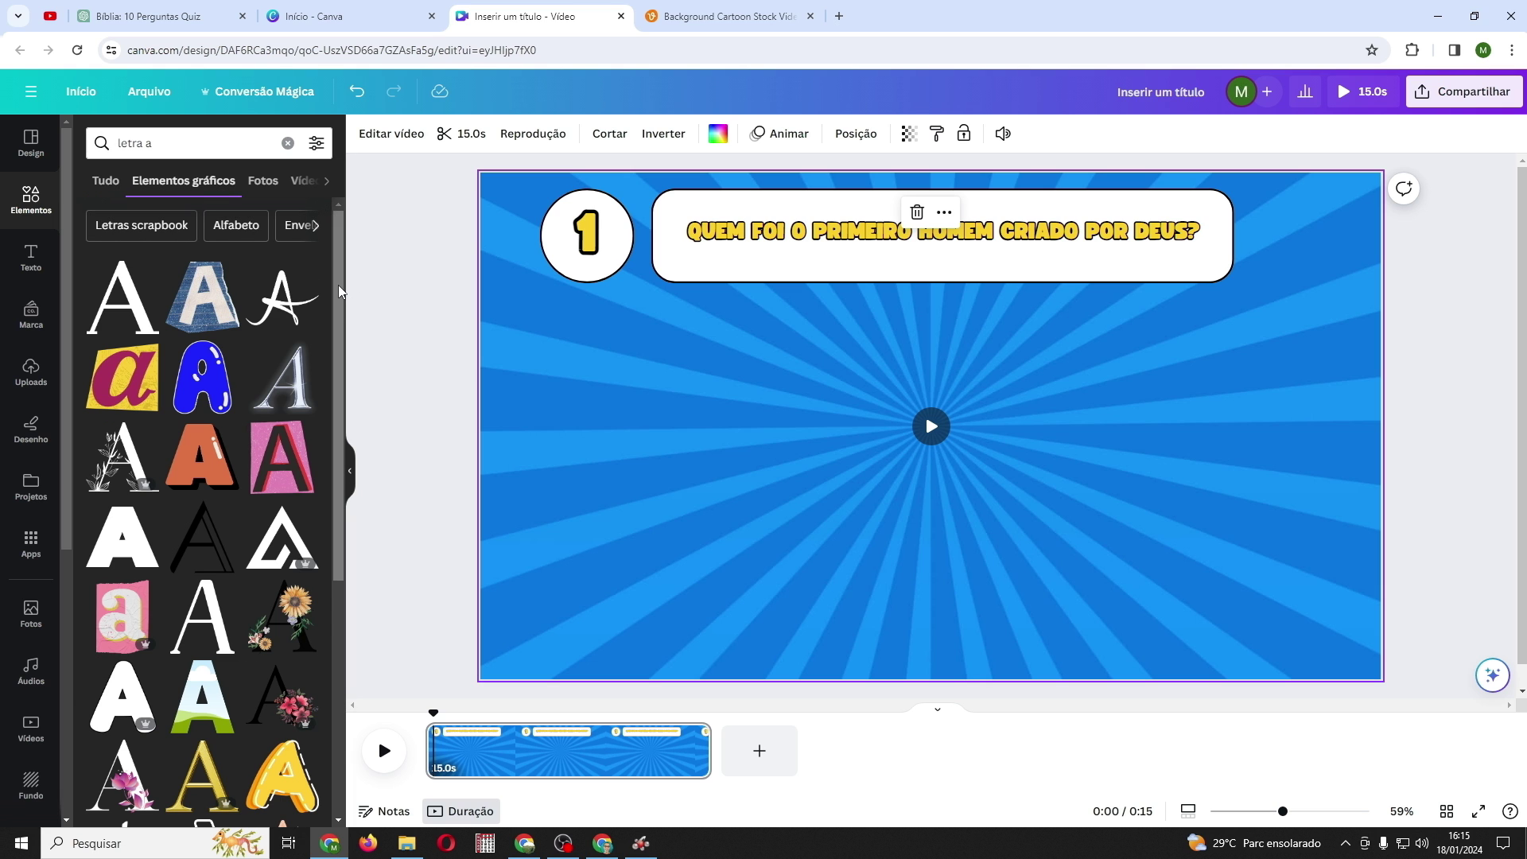
{"action": "scroll", "coordinate": [332, 297], "scroll_direction": "down", "scroll_amount": 1}
{"action": "left_click_drag", "start_coordinate": [332, 315], "coordinate": [341, 459]}
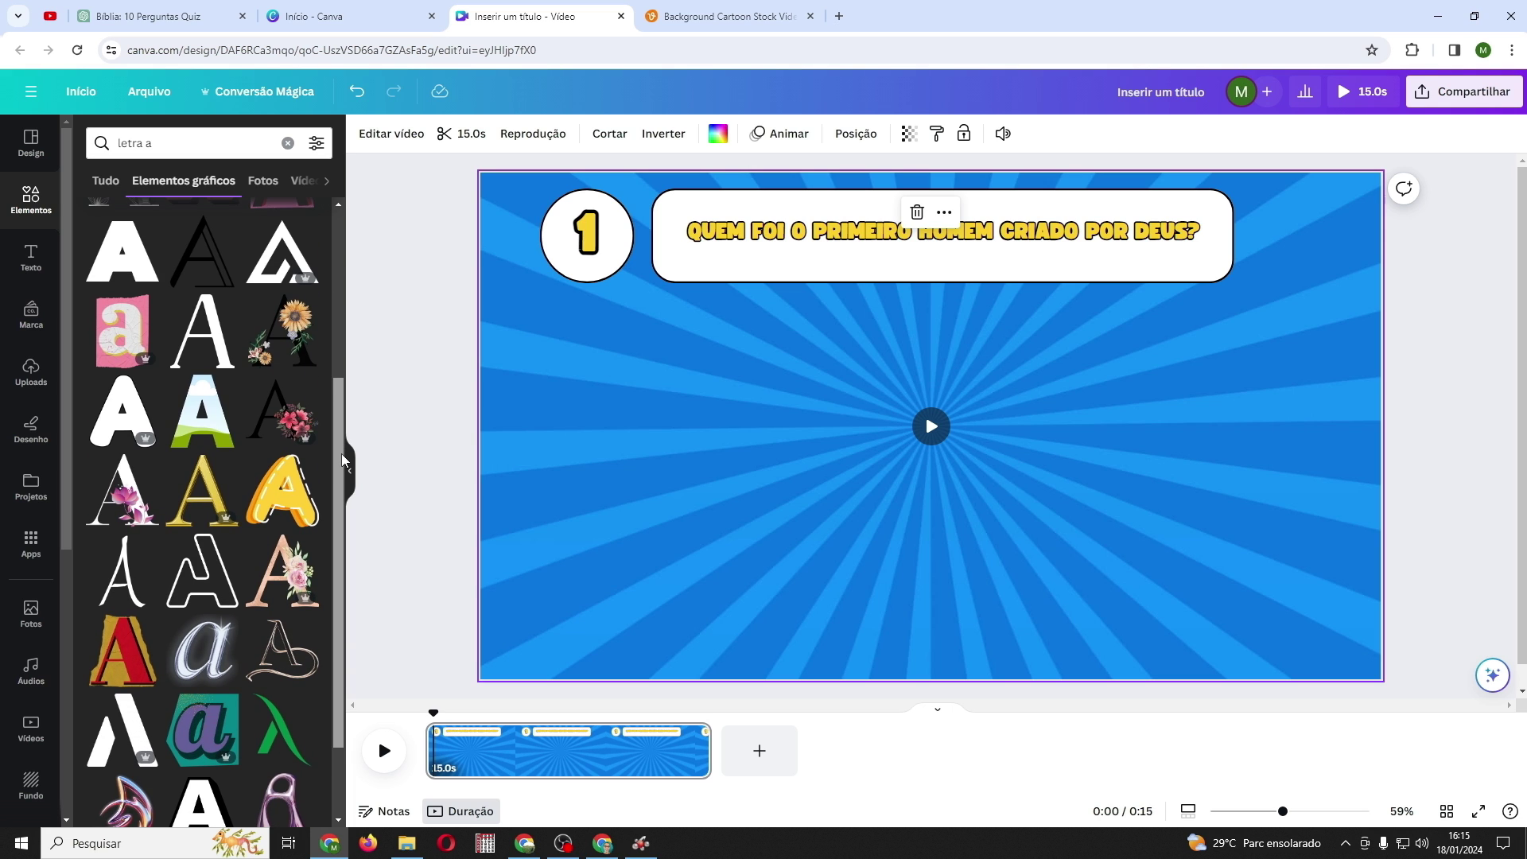
{"action": "scroll", "coordinate": [331, 522], "scroll_direction": "down", "scroll_amount": 3}
{"action": "scroll", "coordinate": [176, 496], "scroll_direction": "down", "scroll_amount": 3}
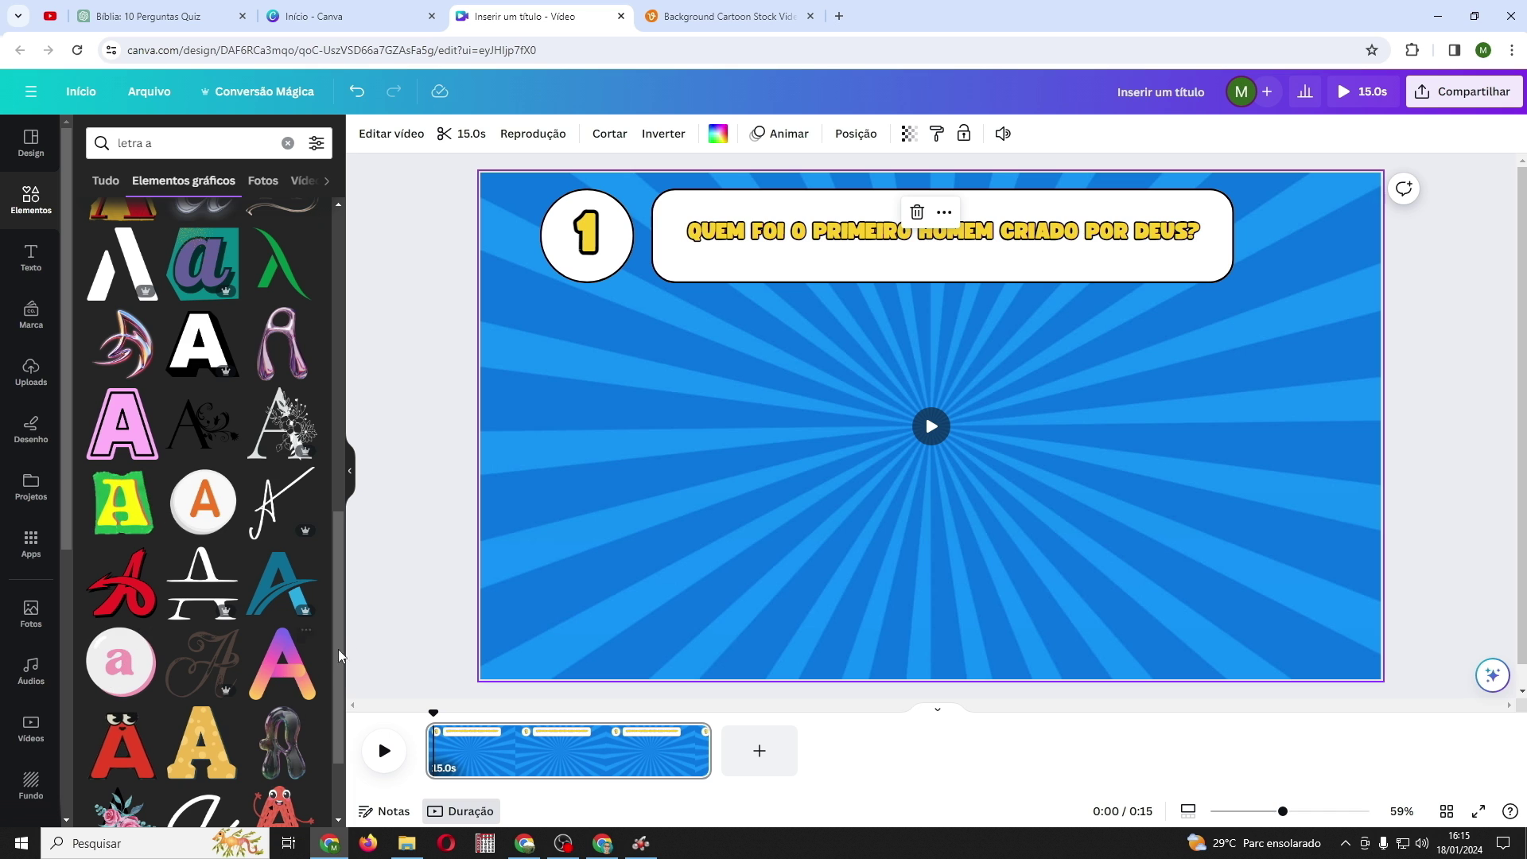
{"action": "mouse_move", "coordinate": [338, 618]}
{"action": "left_mouse_down"}
{"action": "mouse_move", "coordinate": [344, 725]}
{"action": "mouse_move", "coordinate": [347, 591]}
{"action": "left_mouse_up"}
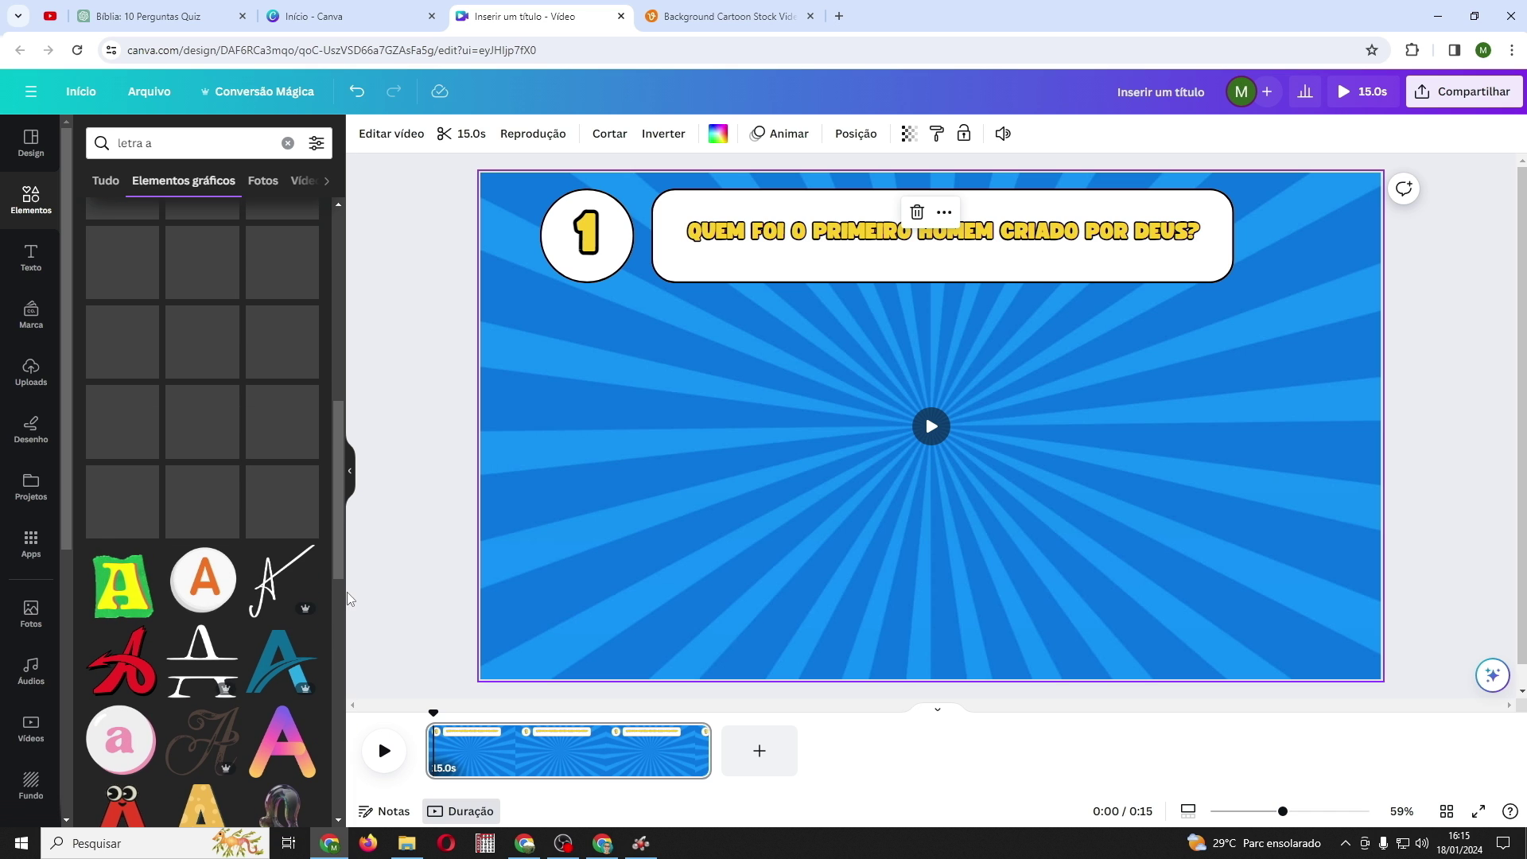
{"action": "left_click", "coordinate": [205, 587]}
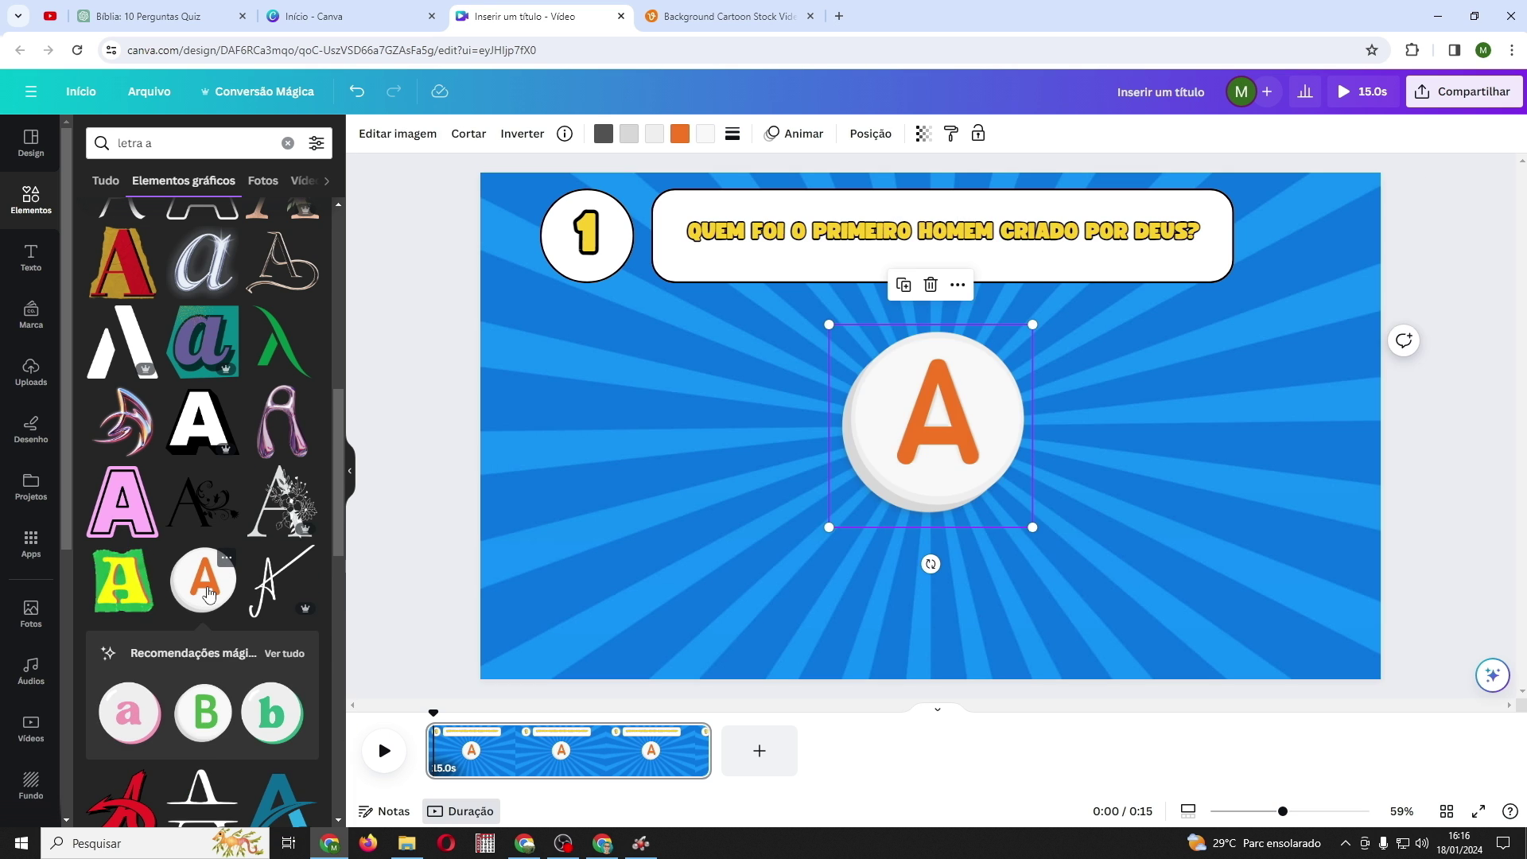
Add the matching round white badges with the green B and the purple C from the A badge's related designs
{"action": "left_click", "coordinate": [283, 654]}
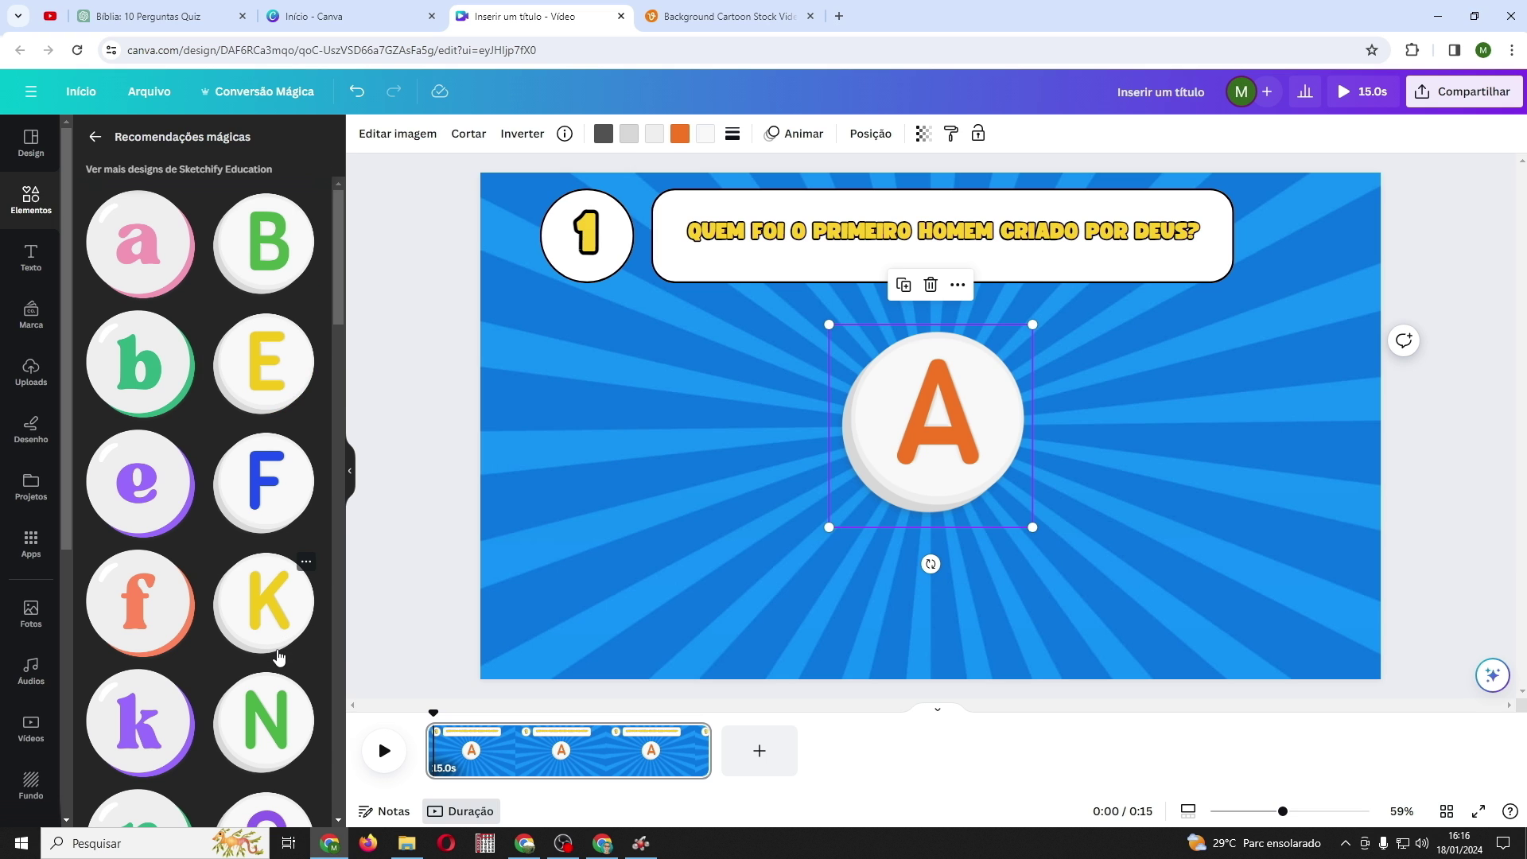
{"action": "left_click", "coordinate": [257, 253]}
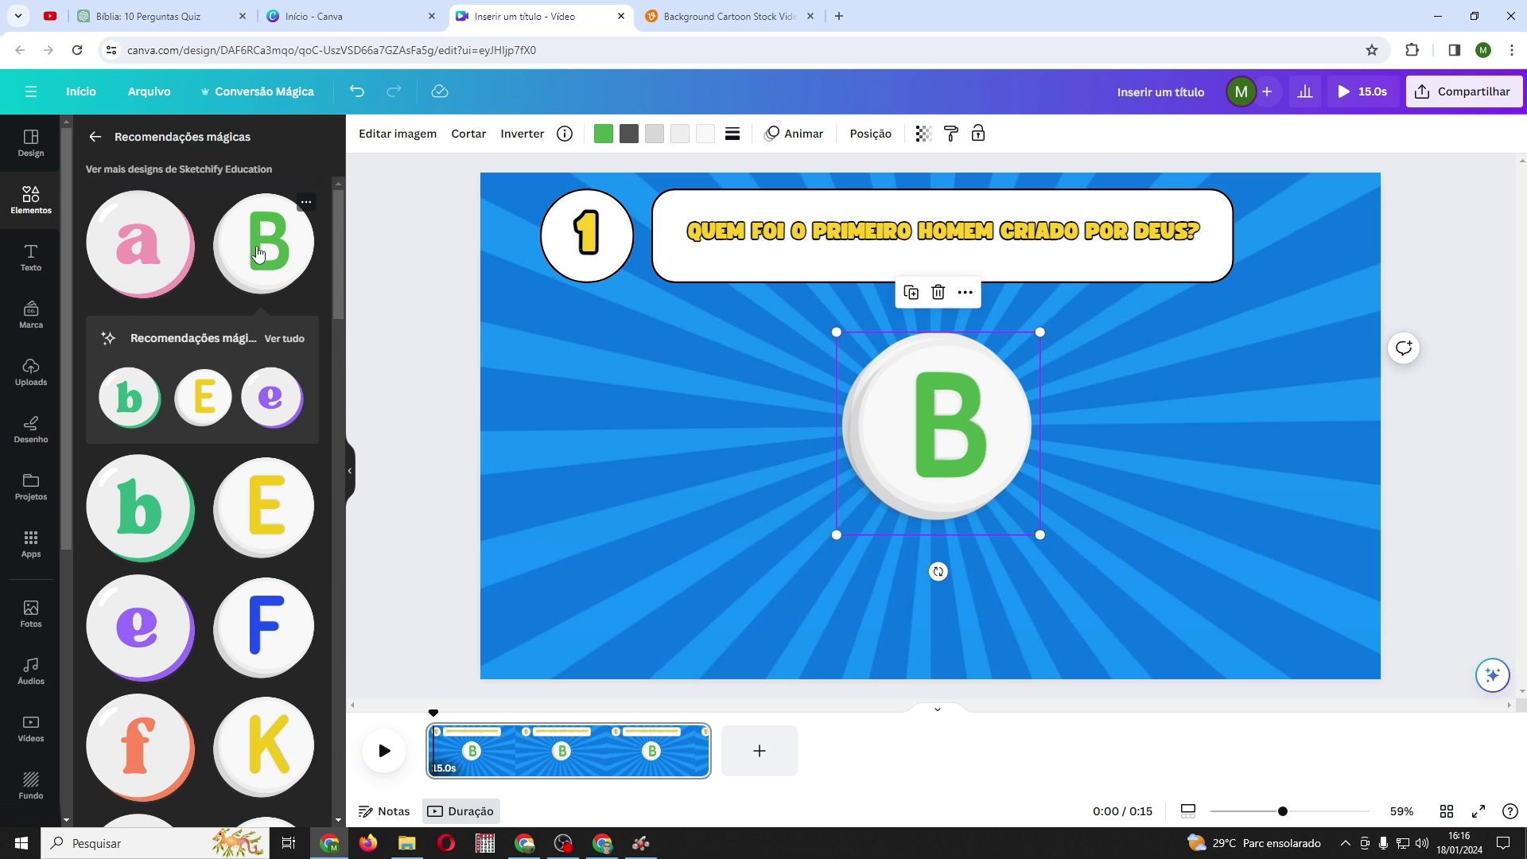
{"action": "scroll", "coordinate": [192, 566], "scroll_direction": "down", "scroll_amount": 5}
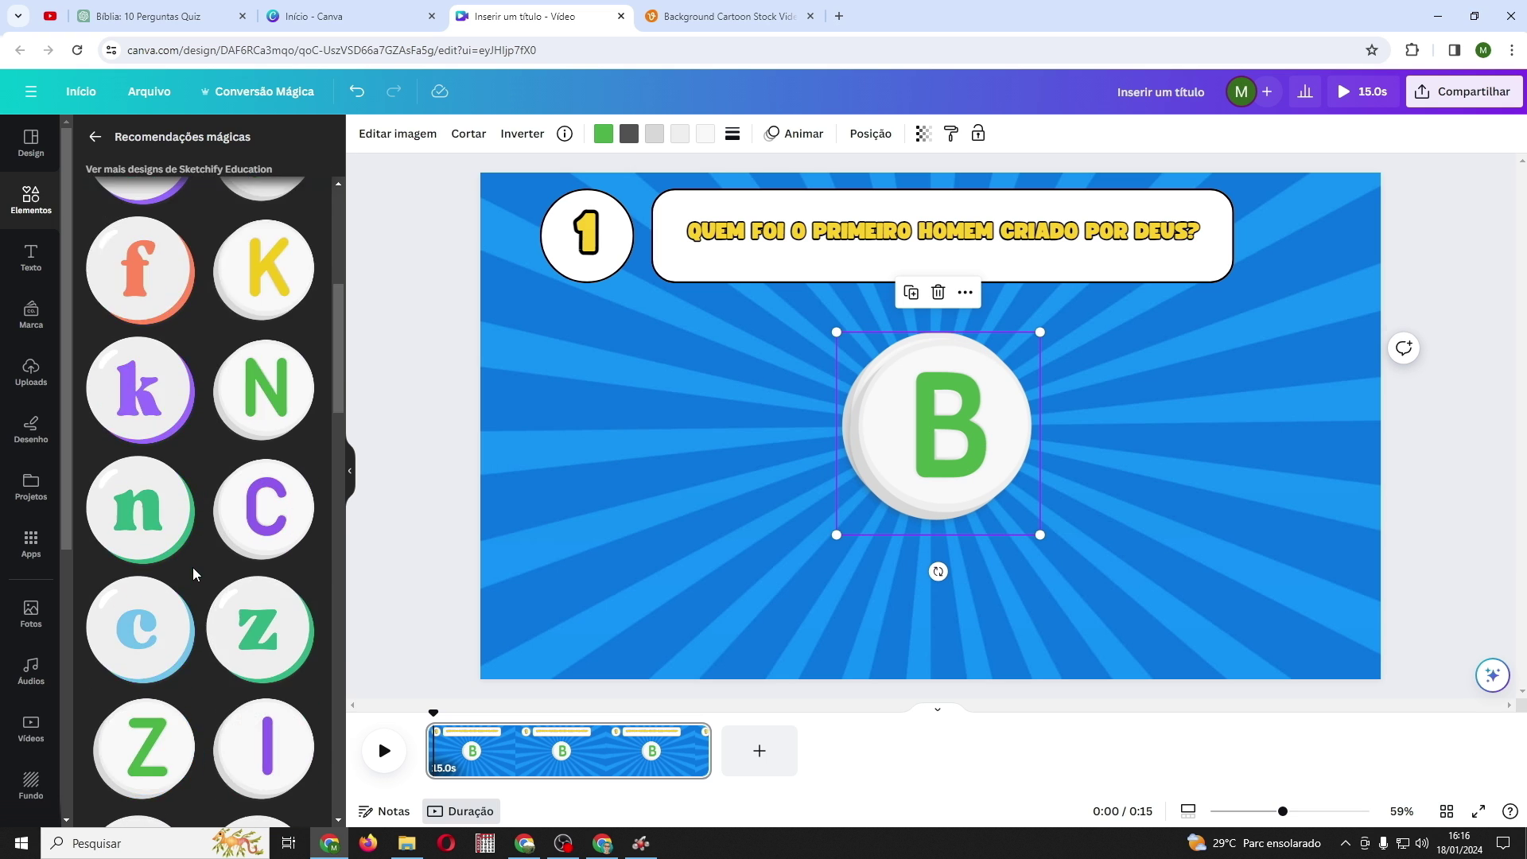
{"action": "left_click", "coordinate": [263, 507]}
Shrink the A, B and C badges and stack them in a vertical column below the question banner
{"action": "left_click_drag", "start_coordinate": [891, 448], "coordinate": [575, 424]}
{"action": "left_click_drag", "start_coordinate": [943, 443], "coordinate": [695, 560]}
{"action": "left_click", "coordinate": [981, 486]}
{"action": "left_click_drag", "start_coordinate": [1033, 529], "coordinate": [932, 442]}
{"action": "left_click_drag", "start_coordinate": [888, 378], "coordinate": [969, 365]}
{"action": "left_click", "coordinate": [660, 613]}
{"action": "left_click_drag", "start_coordinate": [593, 657], "coordinate": [694, 555]}
{"action": "left_click_drag", "start_coordinate": [756, 496], "coordinate": [986, 459]}
{"action": "left_click", "coordinate": [628, 397]}
{"action": "left_click_drag", "start_coordinate": [538, 326], "coordinate": [614, 392]}
{"action": "left_click_drag", "start_coordinate": [667, 431], "coordinate": [984, 570]}
Scale the three letter badges down further to nearly equal sizes and line them up evenly in their column
{"action": "left_click", "coordinate": [971, 368]}
{"action": "left_click_drag", "start_coordinate": [1022, 417], "coordinate": [1005, 400]}
{"action": "left_click", "coordinate": [978, 469]}
{"action": "left_click_drag", "start_coordinate": [1028, 521], "coordinate": [1006, 500]}
{"action": "mouse_move", "coordinate": [977, 470]}
{"action": "left_mouse_down"}
{"action": "mouse_move", "coordinate": [970, 455]}
{"action": "mouse_move", "coordinate": [1006, 490]}
{"action": "mouse_move", "coordinate": [969, 464]}
{"action": "left_mouse_up"}
{"action": "left_click", "coordinate": [989, 586]}
{"action": "left_click_drag", "start_coordinate": [1041, 640], "coordinate": [1016, 615]}
{"action": "left_click_drag", "start_coordinate": [990, 601], "coordinate": [983, 601]}
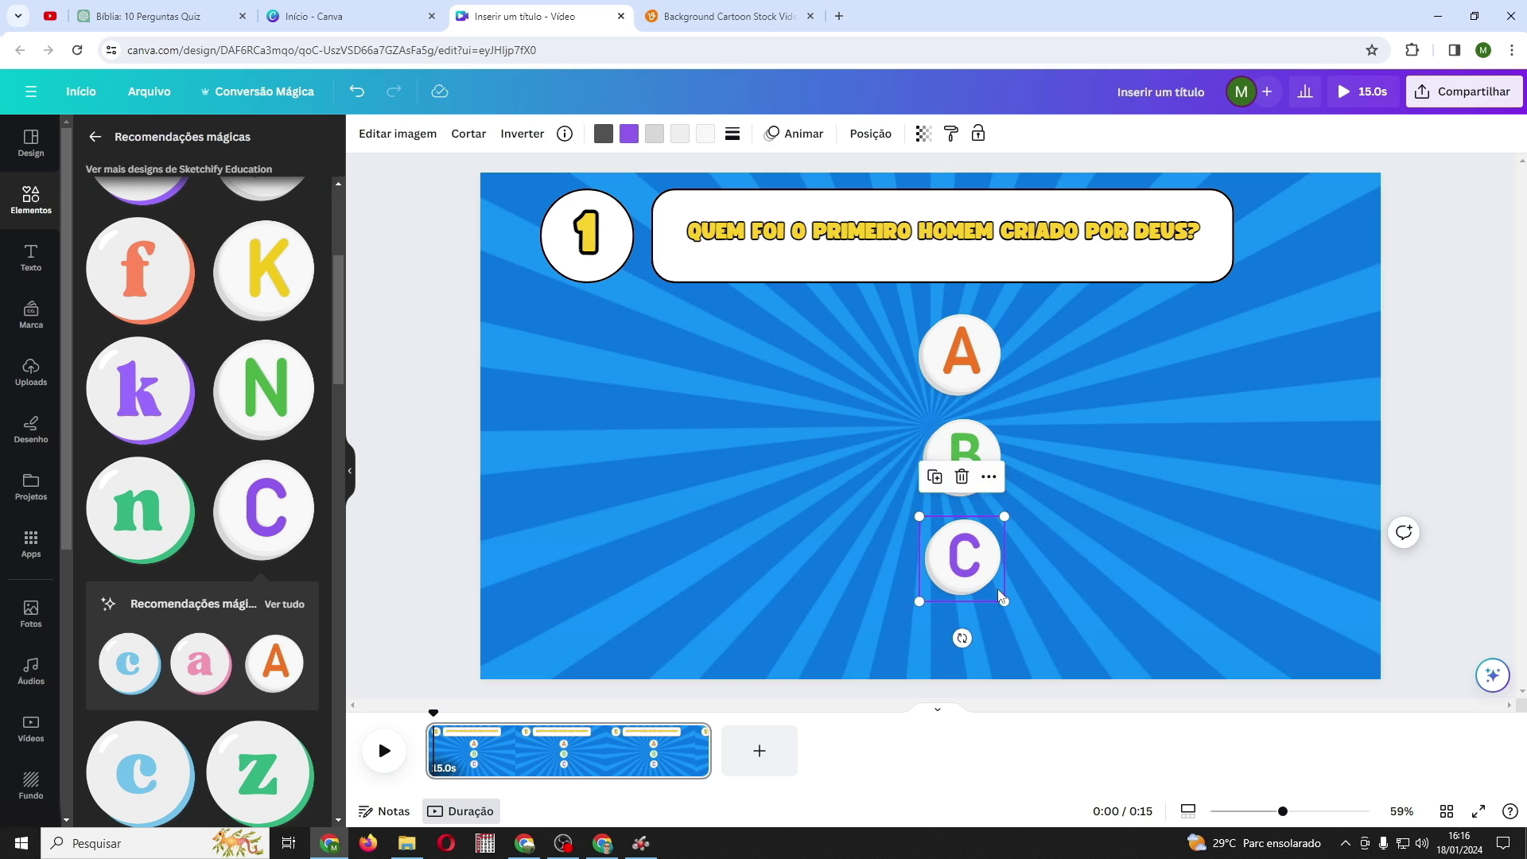
Recolor the letters on the A, B and C badges with the brand palette's red
{"action": "left_click", "coordinate": [1000, 389]}
{"action": "left_click", "coordinate": [964, 359]}
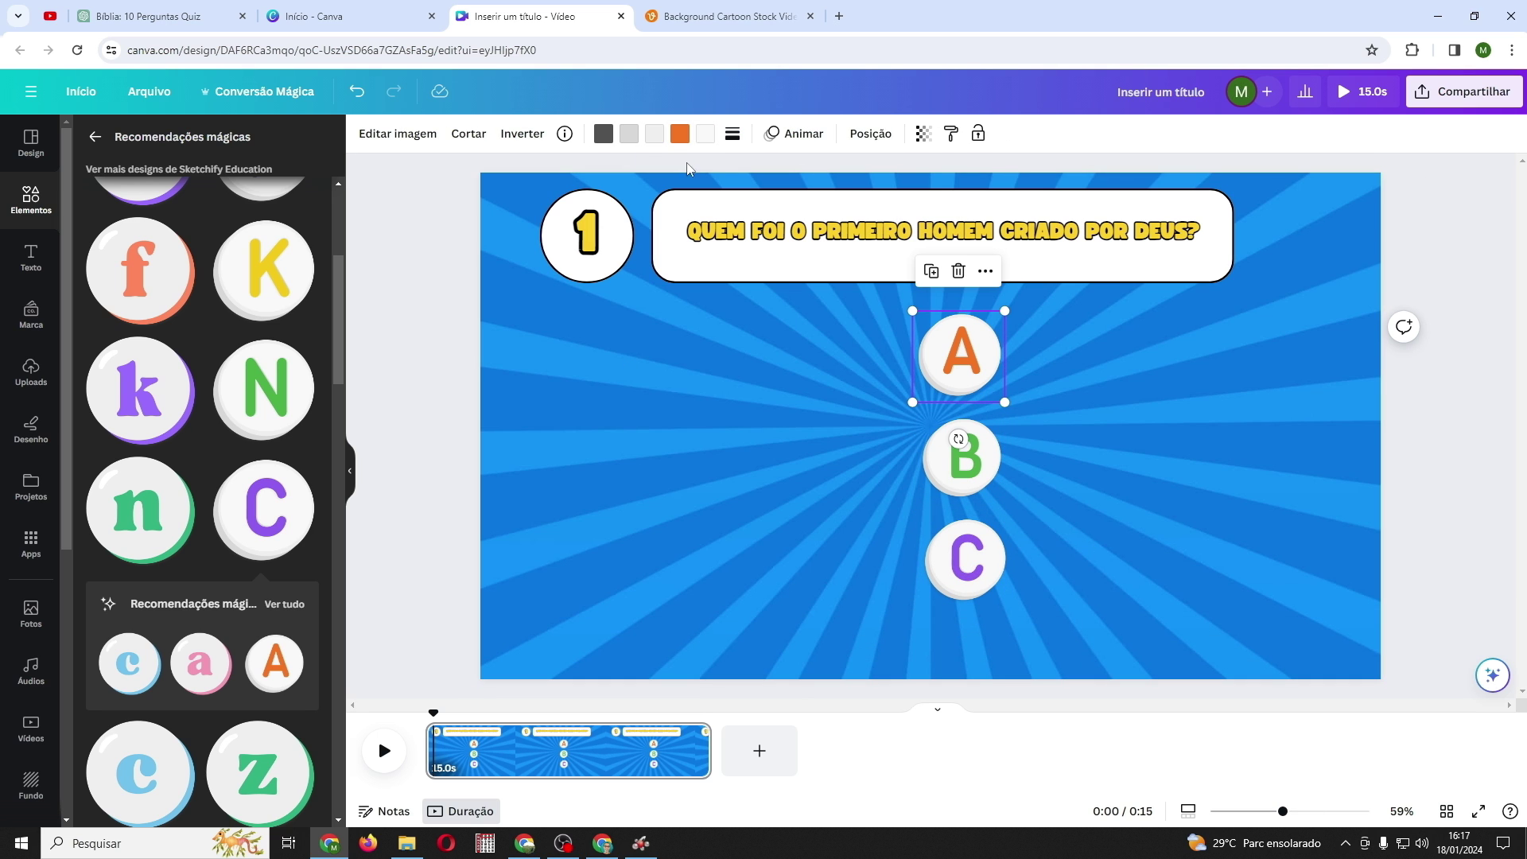
{"action": "left_click", "coordinate": [680, 135]}
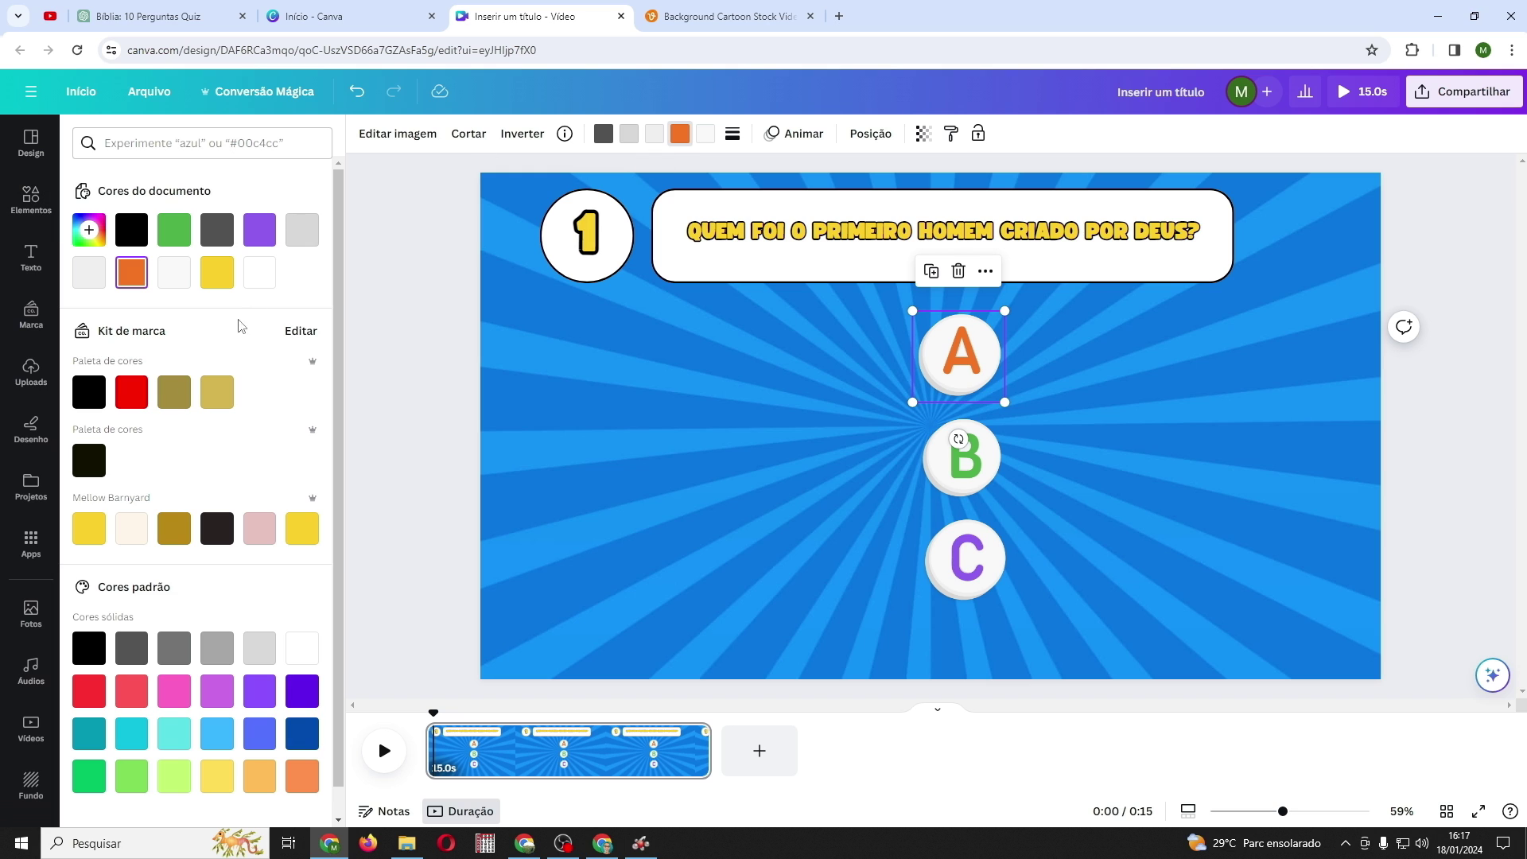
{"action": "left_click", "coordinate": [131, 391]}
{"action": "left_click", "coordinate": [963, 473]}
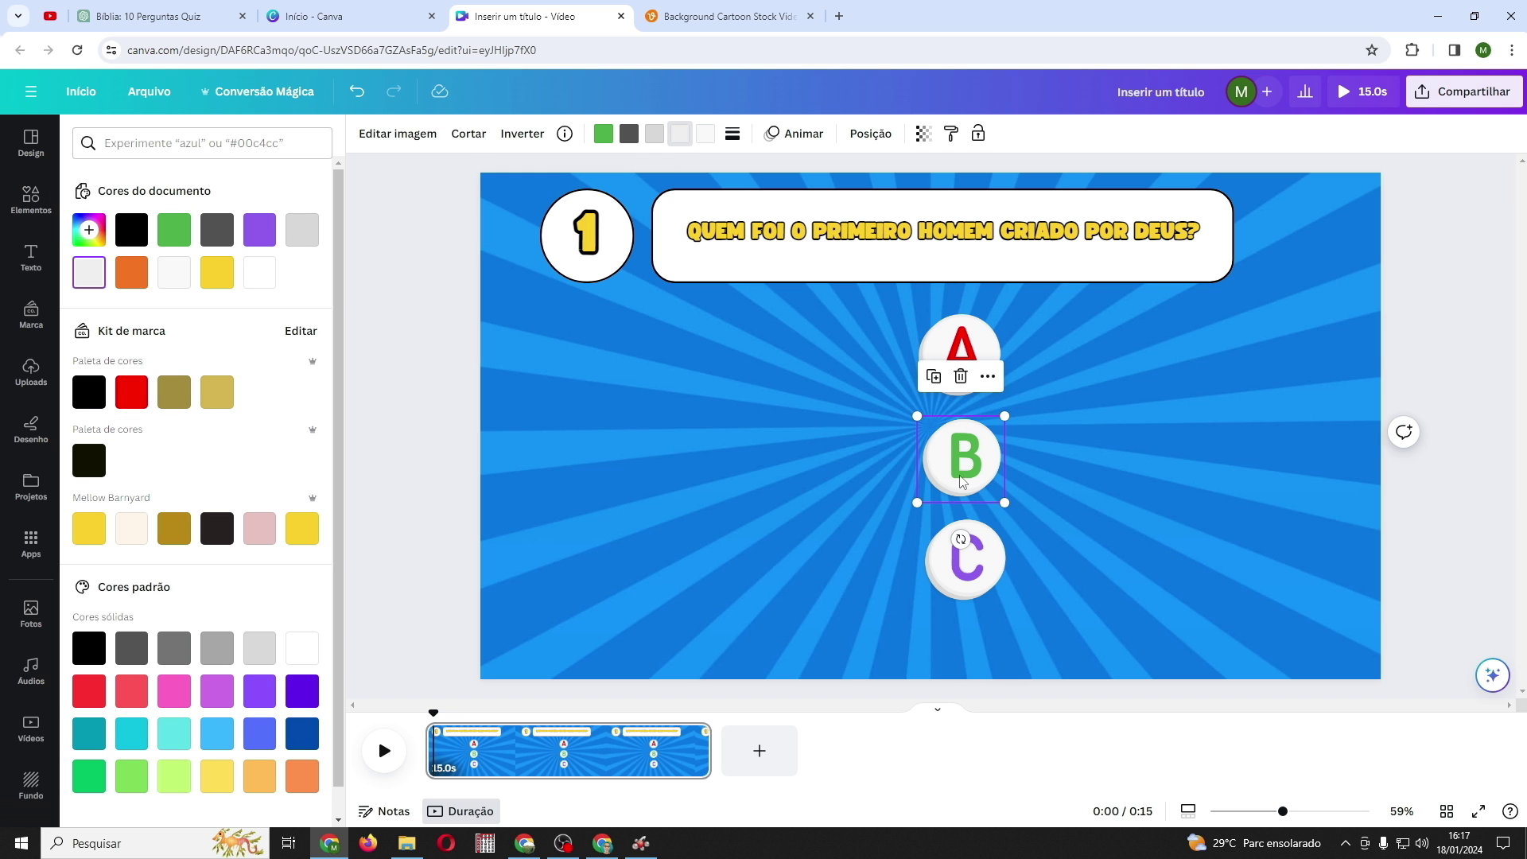
{"action": "left_click", "coordinate": [596, 137]}
{"action": "left_click", "coordinate": [131, 391]}
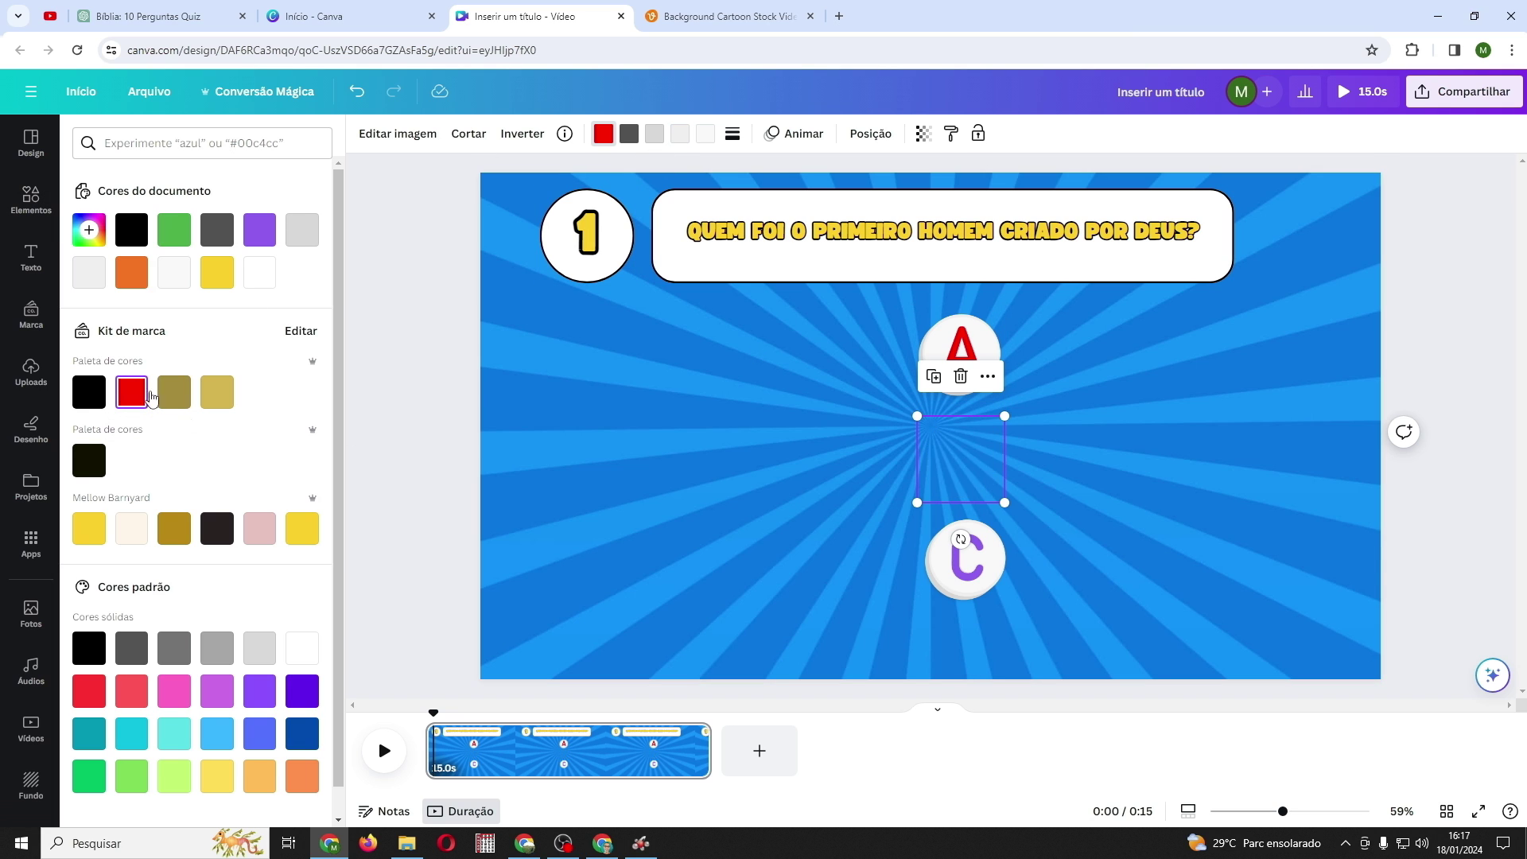
{"action": "left_click", "coordinate": [964, 559]}
{"action": "left_click", "coordinate": [629, 142]}
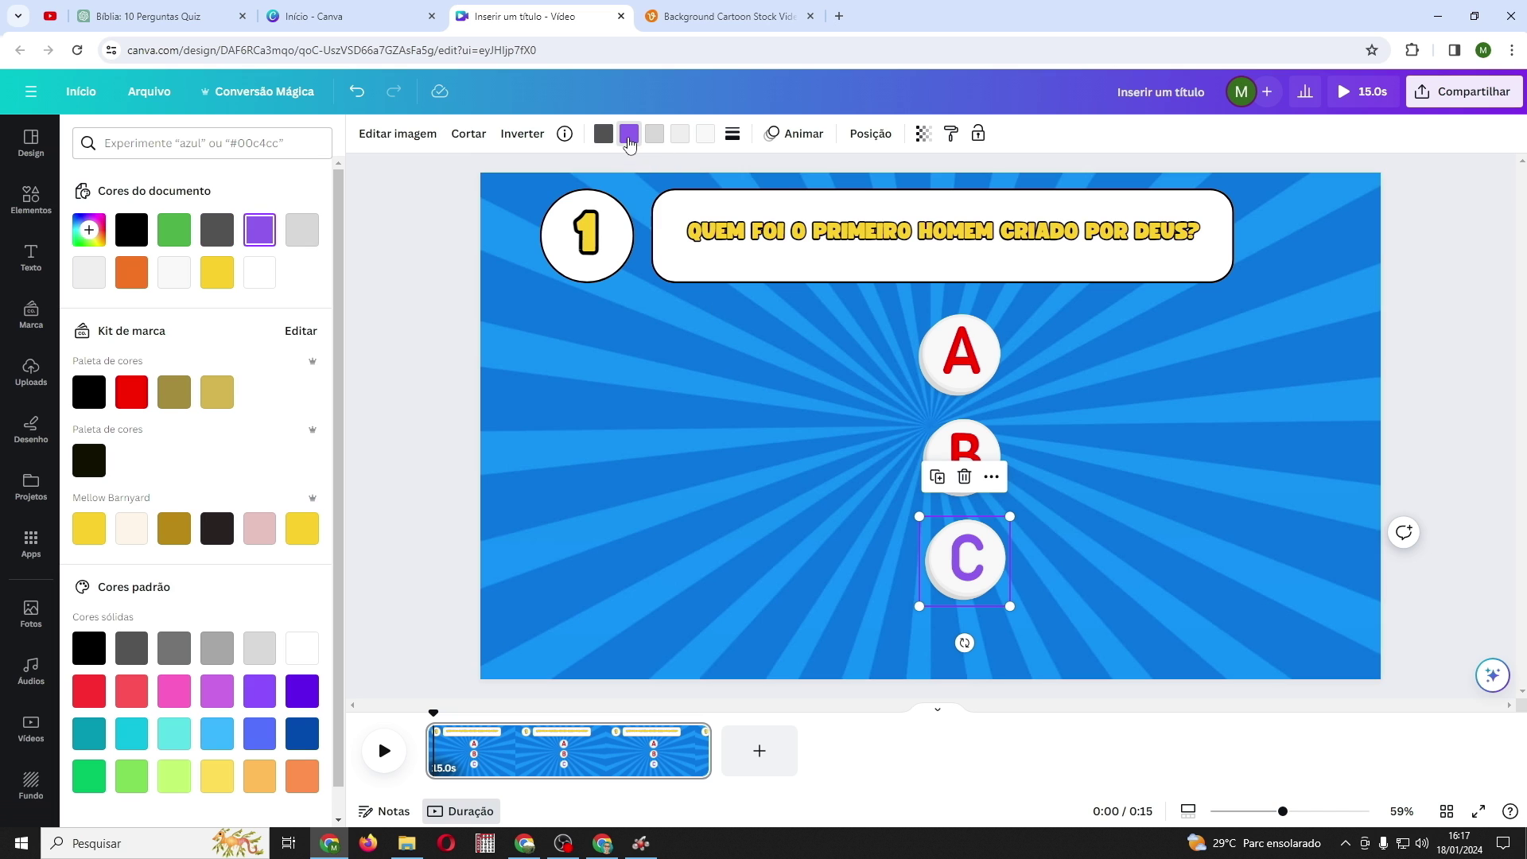
{"action": "left_click", "coordinate": [132, 394]}
{"action": "key", "text": "Escape"}
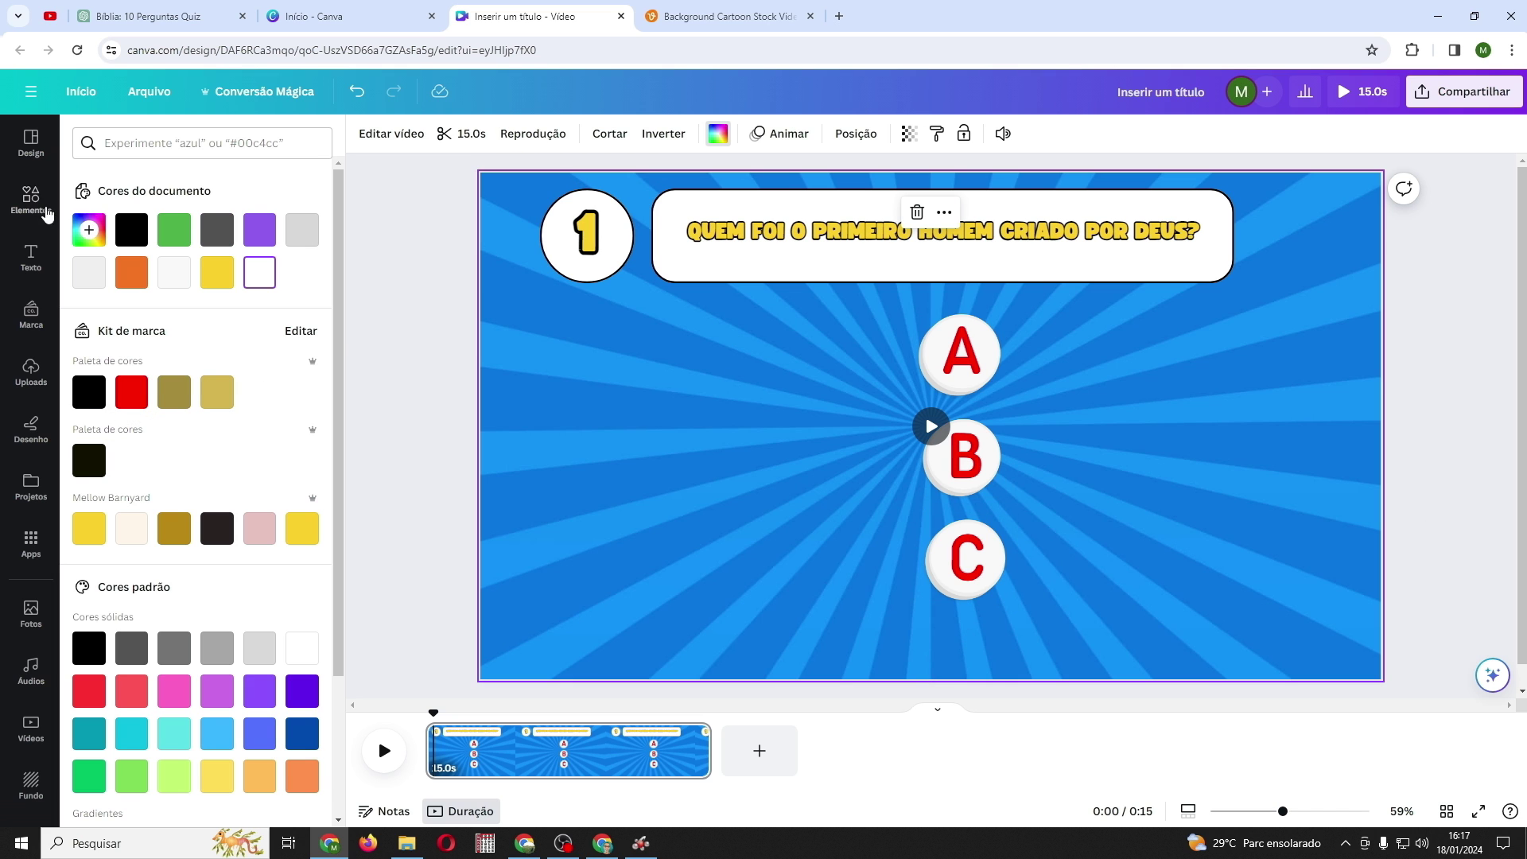
Add a rounded square, stretch it into a bar about 875 px wide and 183 px high, and place it over the A badge
{"action": "left_click", "coordinate": [31, 199]}
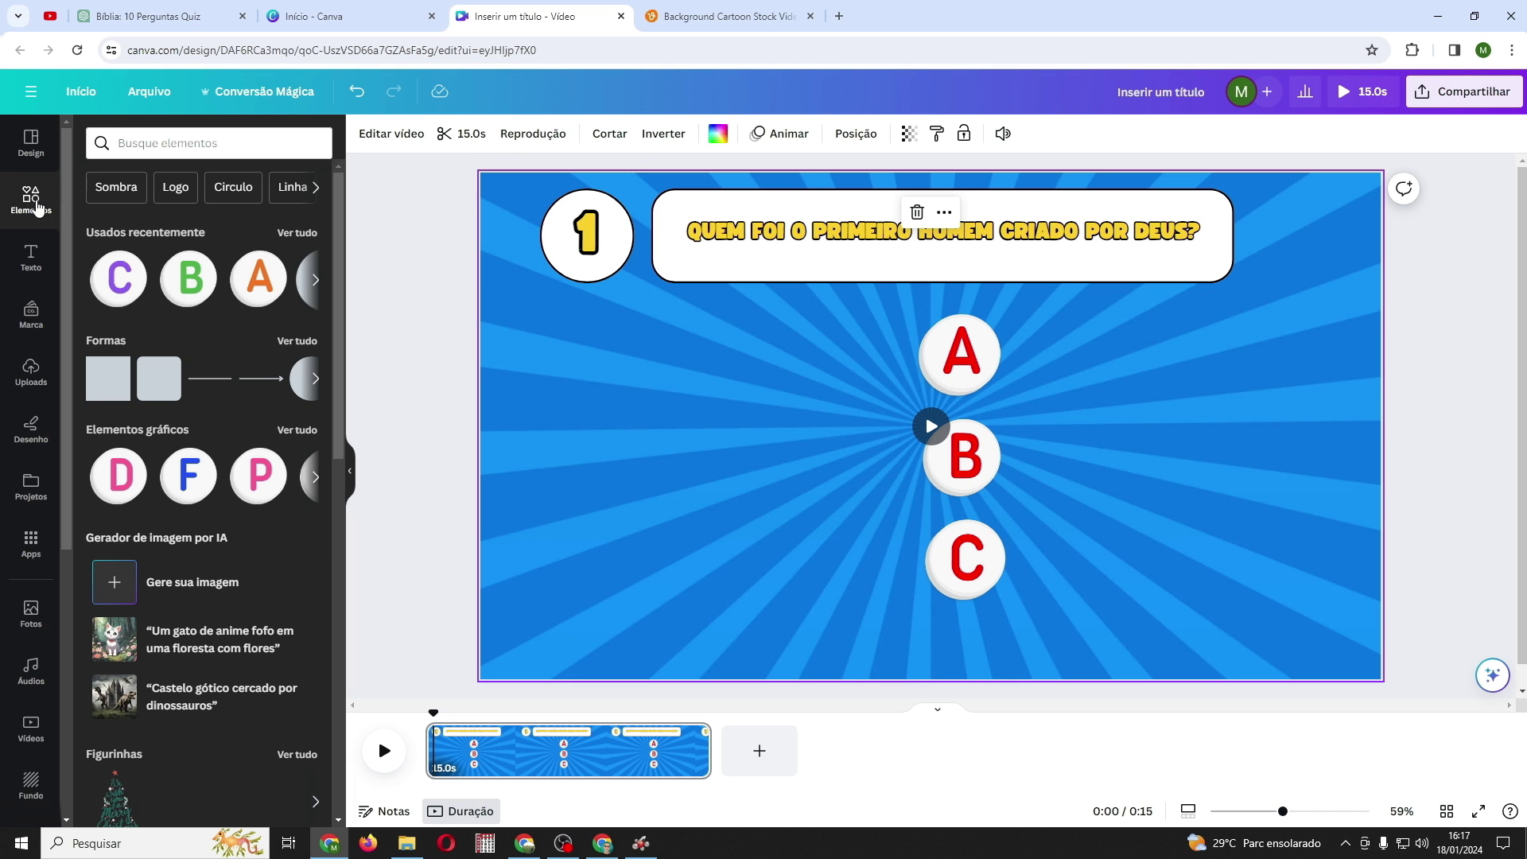
{"action": "left_click", "coordinate": [144, 385]}
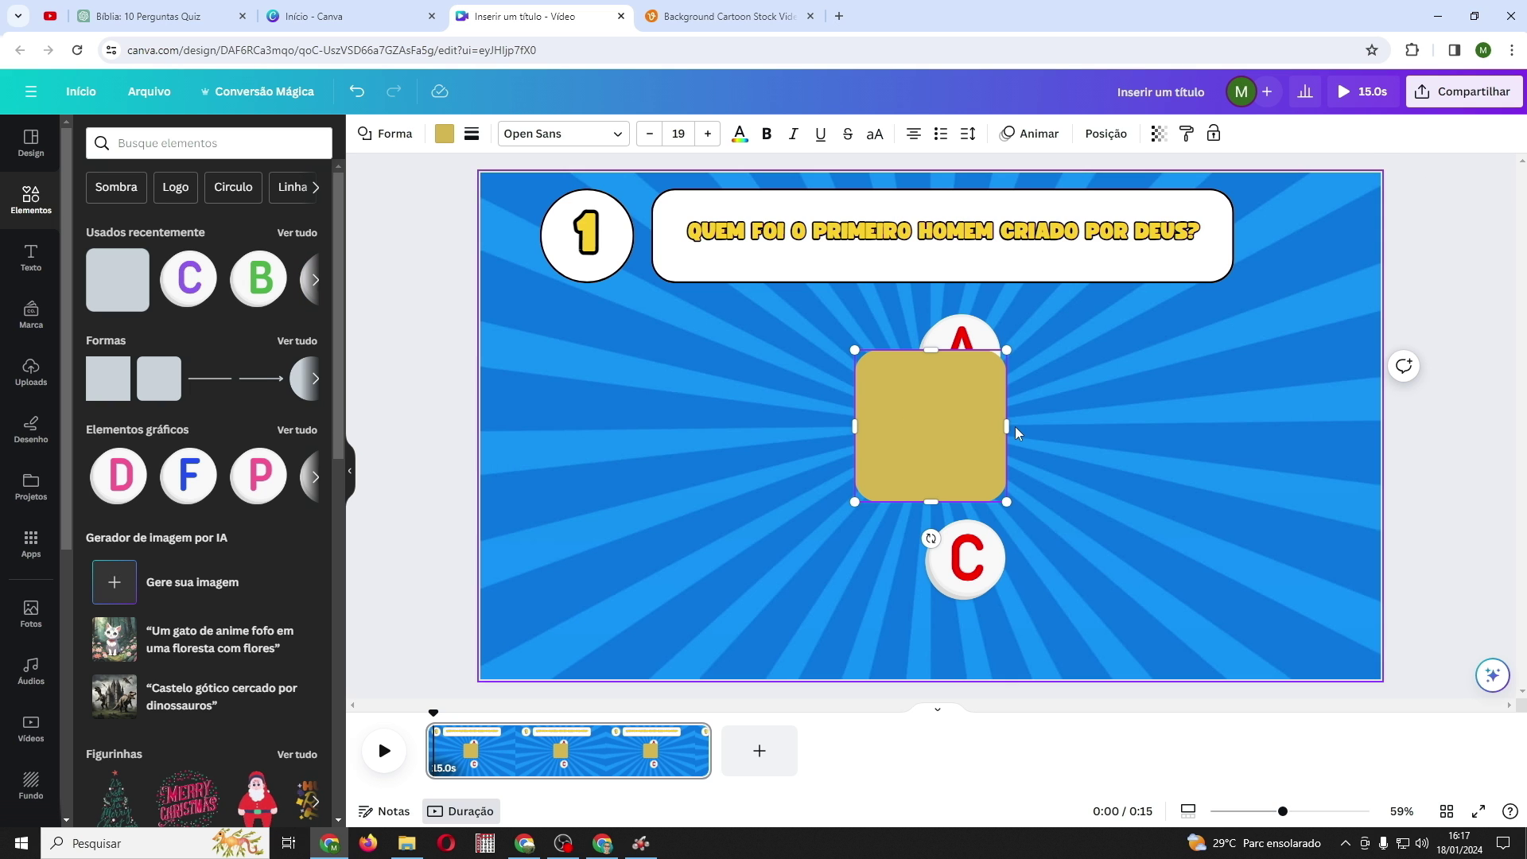
{"action": "left_click_drag", "start_coordinate": [1007, 426], "coordinate": [1356, 427]}
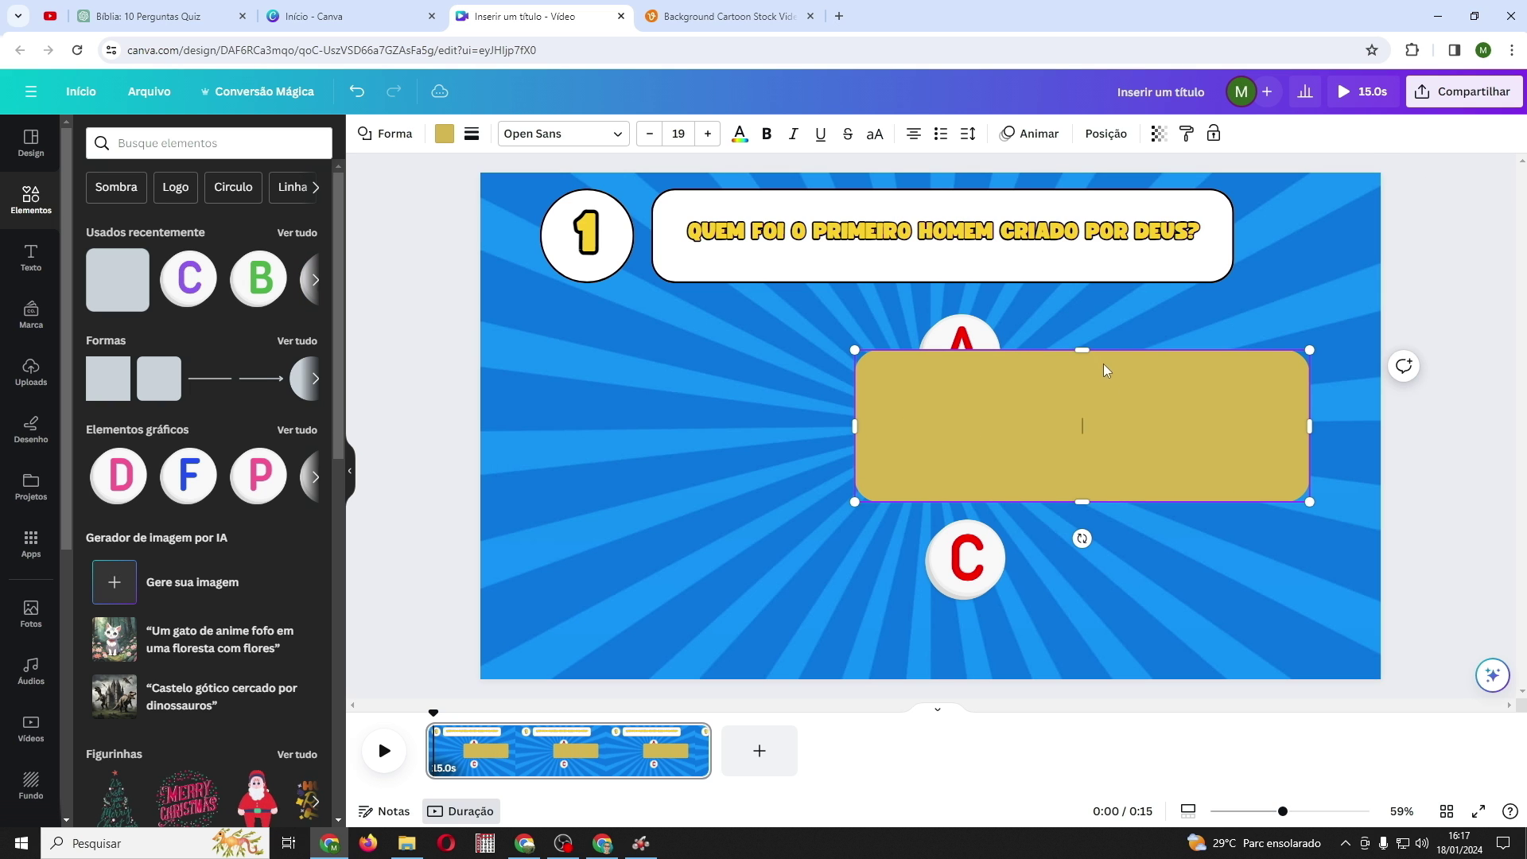
{"action": "left_click_drag", "start_coordinate": [1082, 350], "coordinate": [1082, 416]}
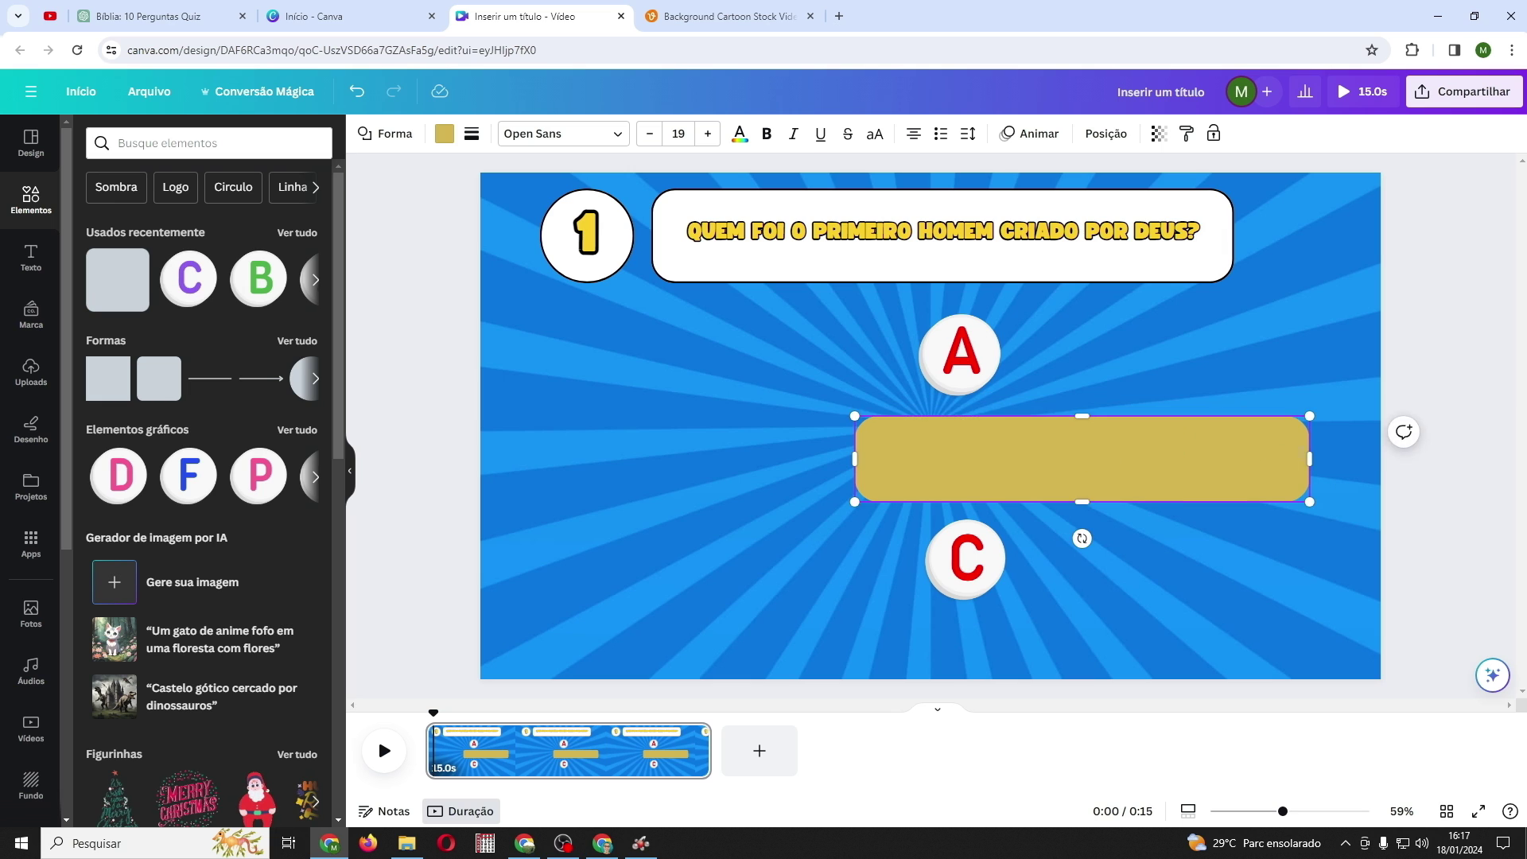
{"action": "left_click_drag", "start_coordinate": [1282, 447], "coordinate": [1213, 388]}
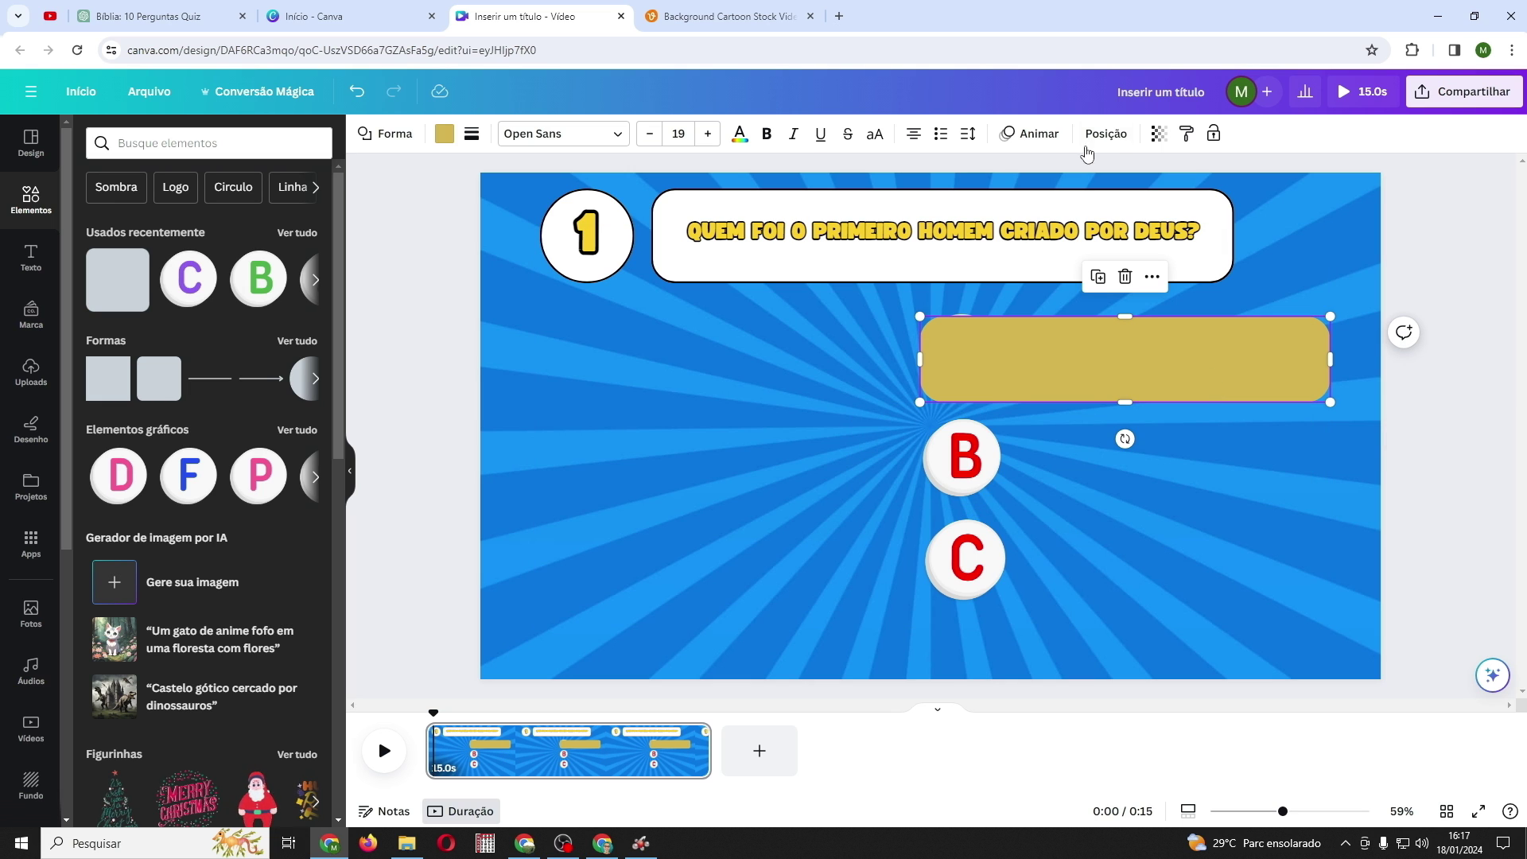
Send the bar behind the A badge, reduce its height to about 165 px and shift it slightly to the right
{"action": "left_click", "coordinate": [1107, 134]}
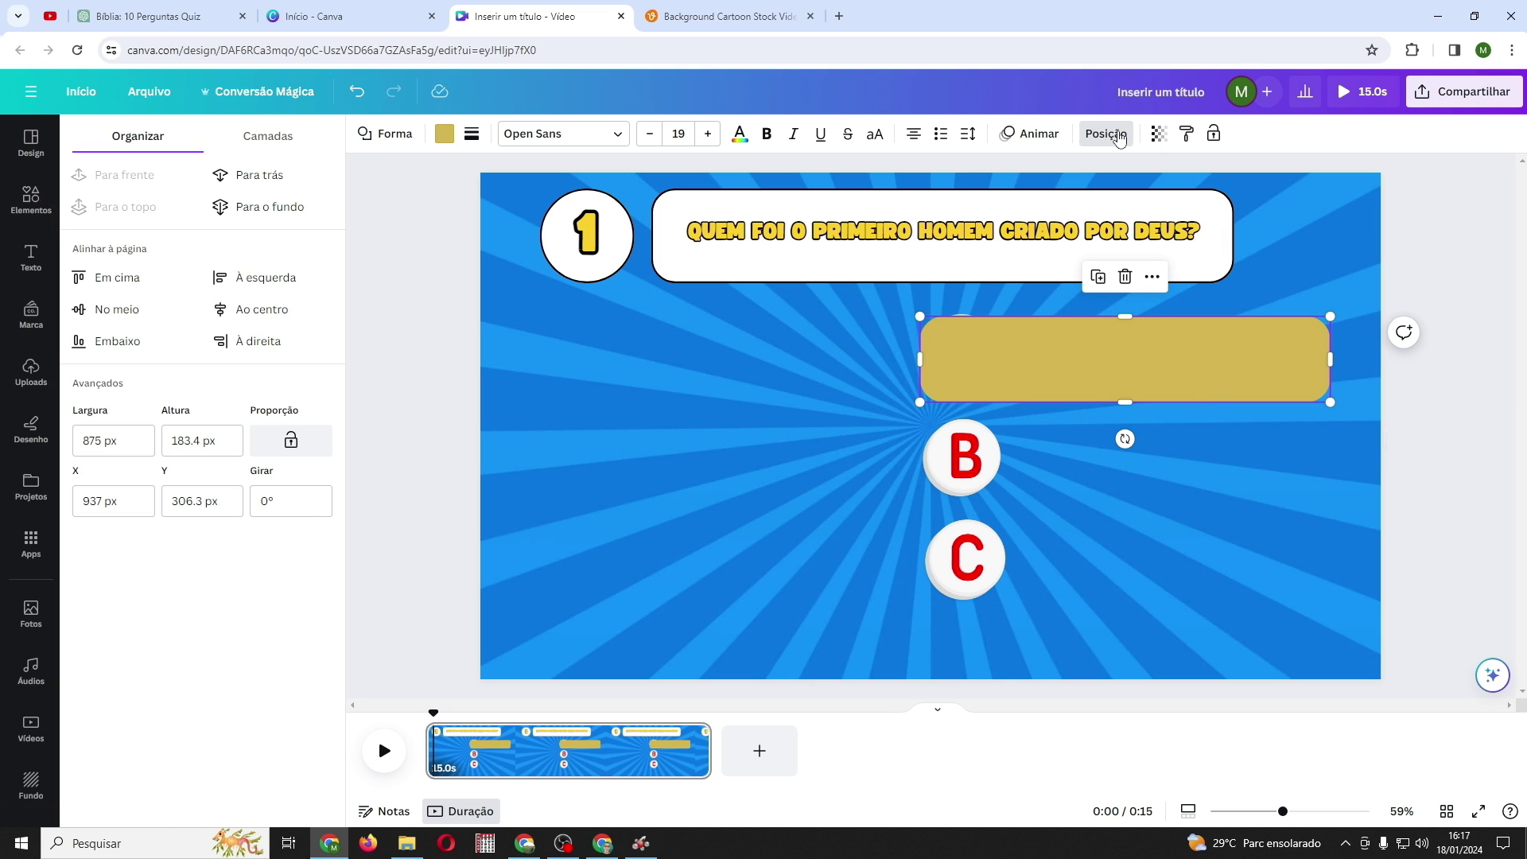
{"action": "left_click", "coordinate": [270, 176]}
{"action": "left_click_drag", "start_coordinate": [1124, 402], "coordinate": [1069, 361]}
Duplicate the answer bar for B and C, send the copies behind their badges, and slightly enlarge the C badge
{"action": "left_click", "coordinate": [1111, 287]}
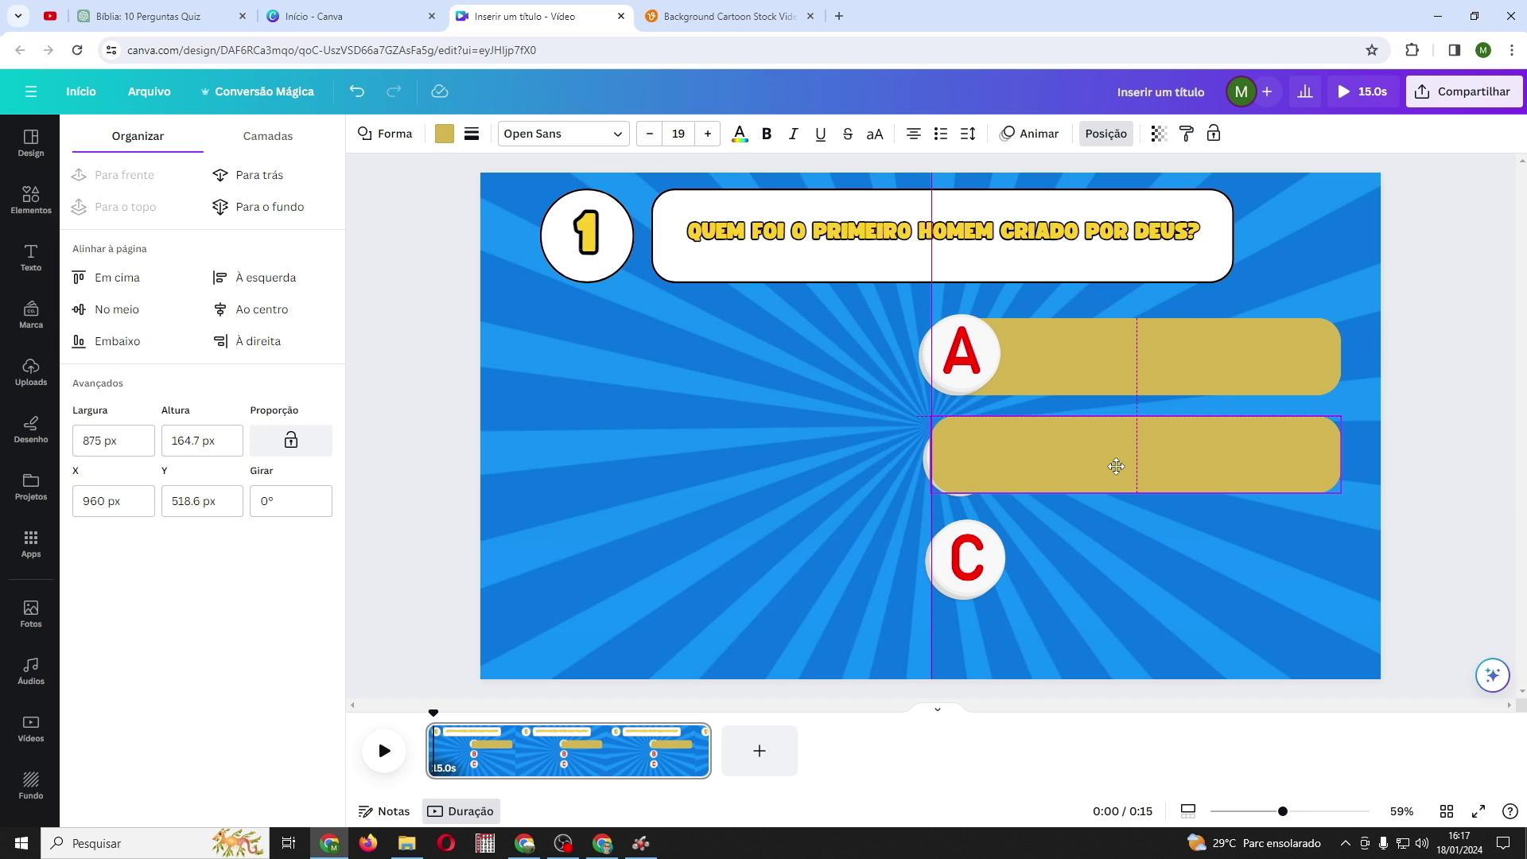
{"action": "key", "text": "ctrl+alt+bracketleft"}
{"action": "left_click_drag", "start_coordinate": [1083, 460], "coordinate": [1072, 468]}
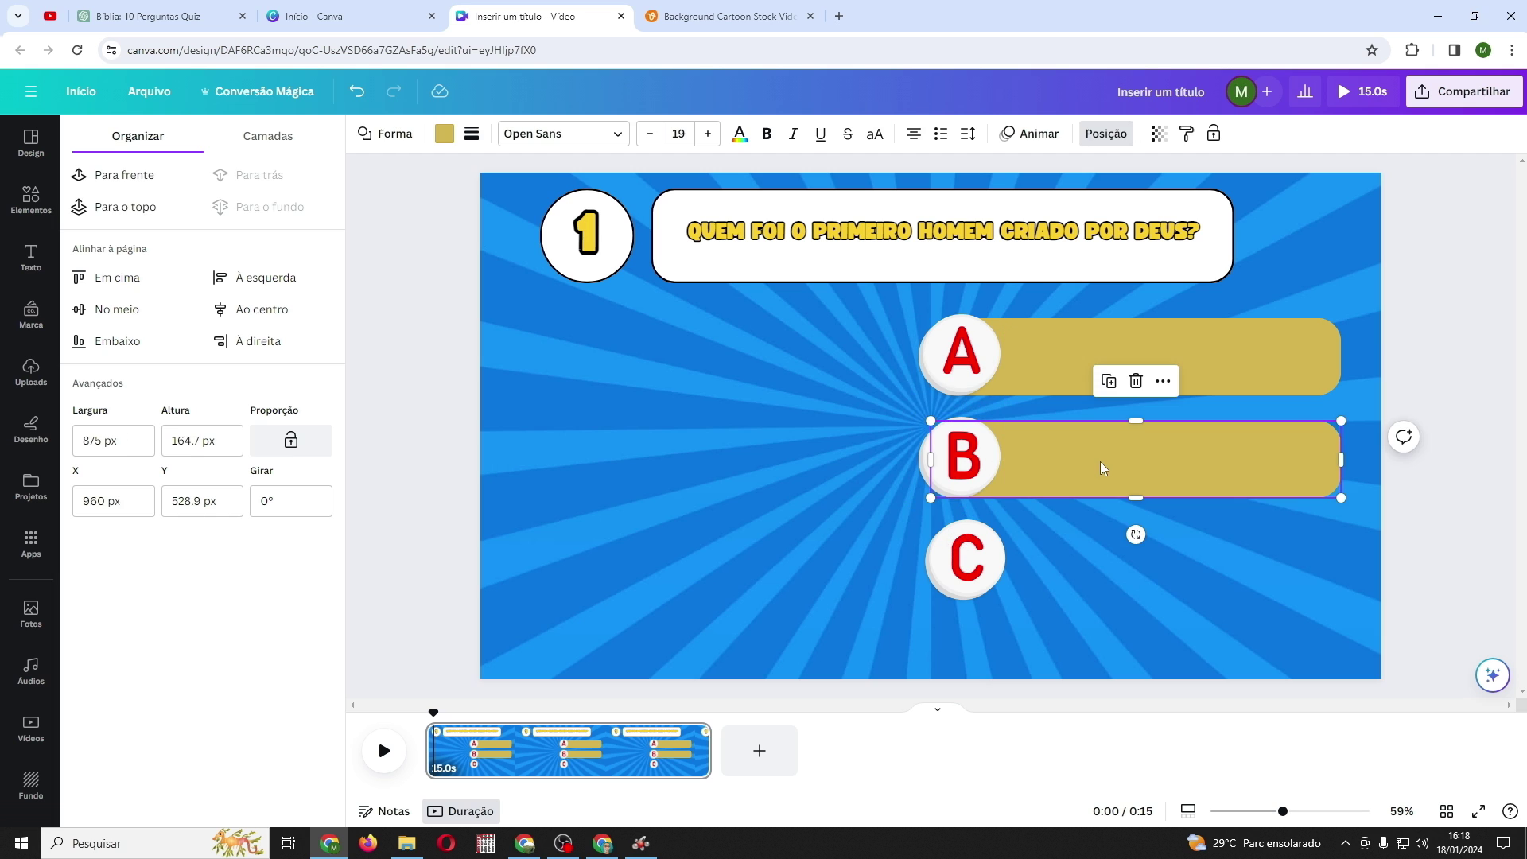
{"action": "left_click", "coordinate": [1108, 381]}
{"action": "key", "text": "ctrl+alt+bracketleft"}
{"action": "left_click", "coordinate": [969, 549]}
{"action": "left_click_drag", "start_coordinate": [922, 604], "coordinate": [916, 610]}
{"action": "left_click", "coordinate": [804, 456]}
Fill the A, B and C answer bars with white
{"action": "left_click", "coordinate": [1146, 352]}
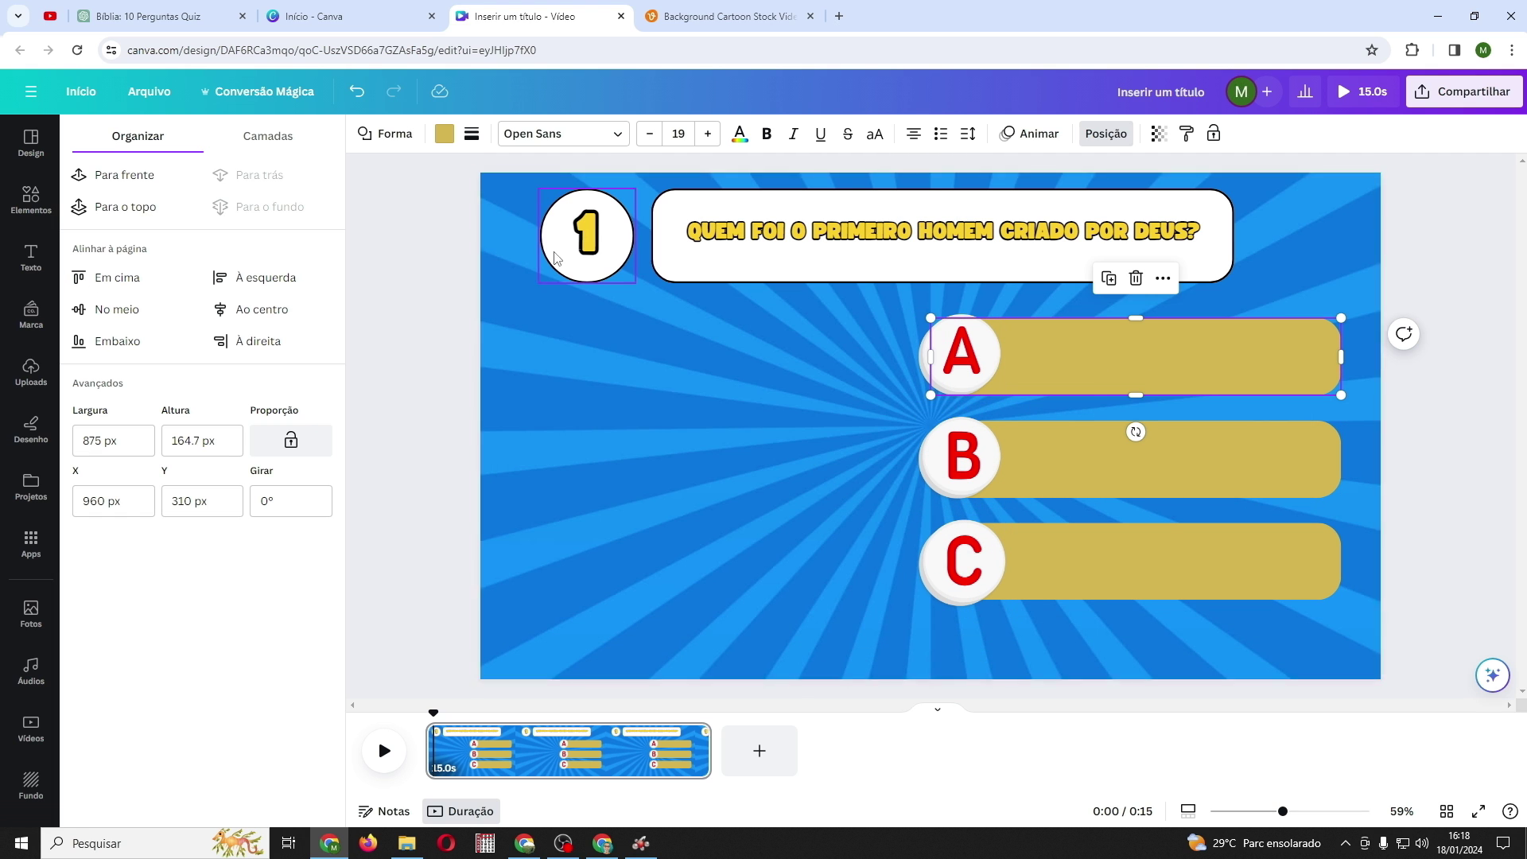
{"action": "left_click", "coordinate": [445, 135]}
{"action": "left_click", "coordinate": [262, 279]}
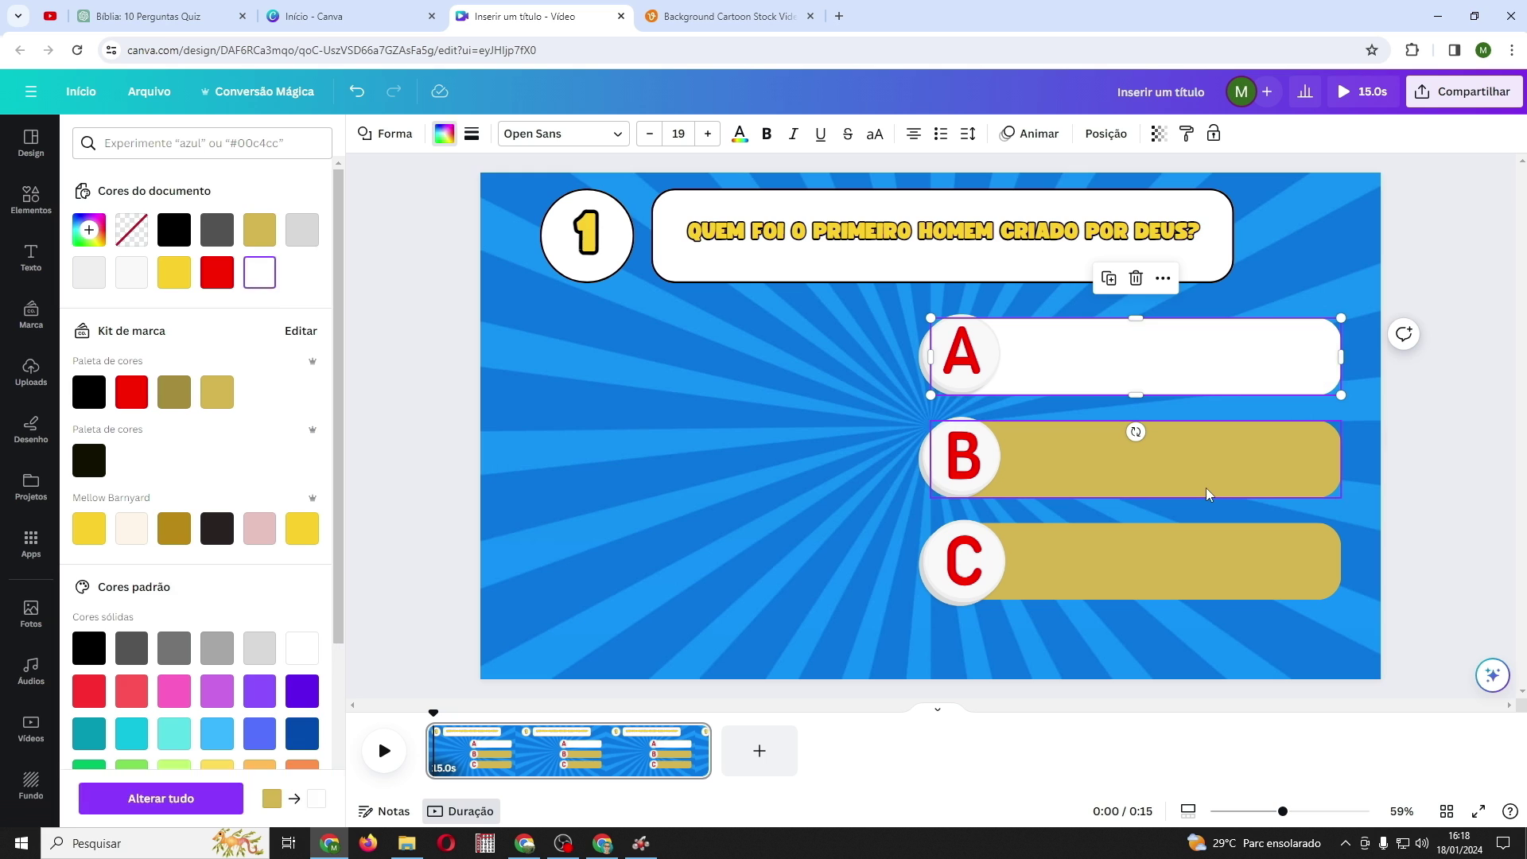
{"action": "left_click", "coordinate": [1208, 493]}
{"action": "left_click", "coordinate": [270, 275]}
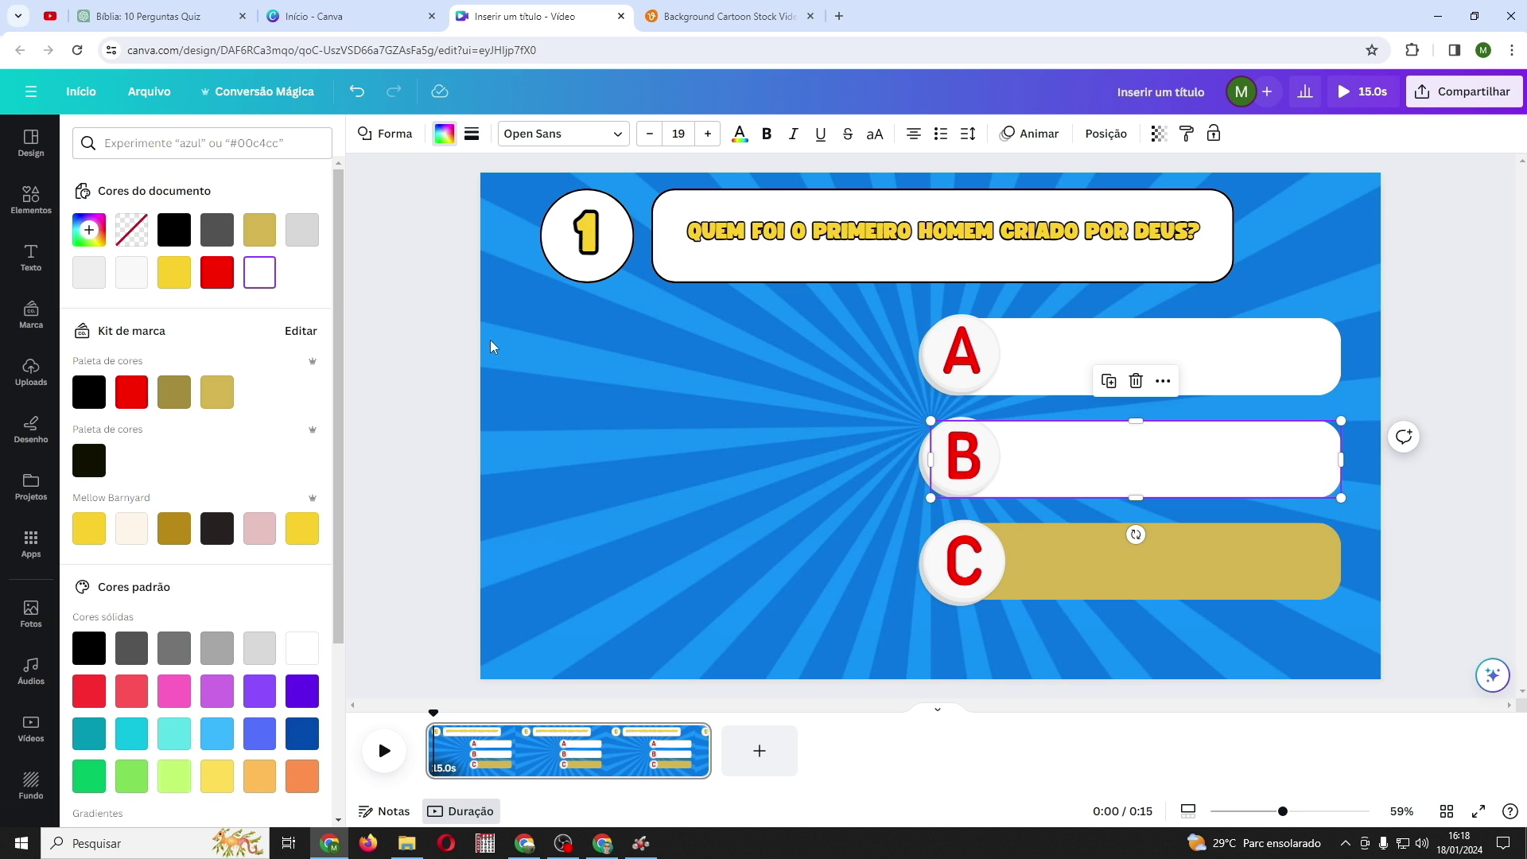
{"action": "left_click", "coordinate": [1058, 559]}
{"action": "left_click", "coordinate": [252, 276]}
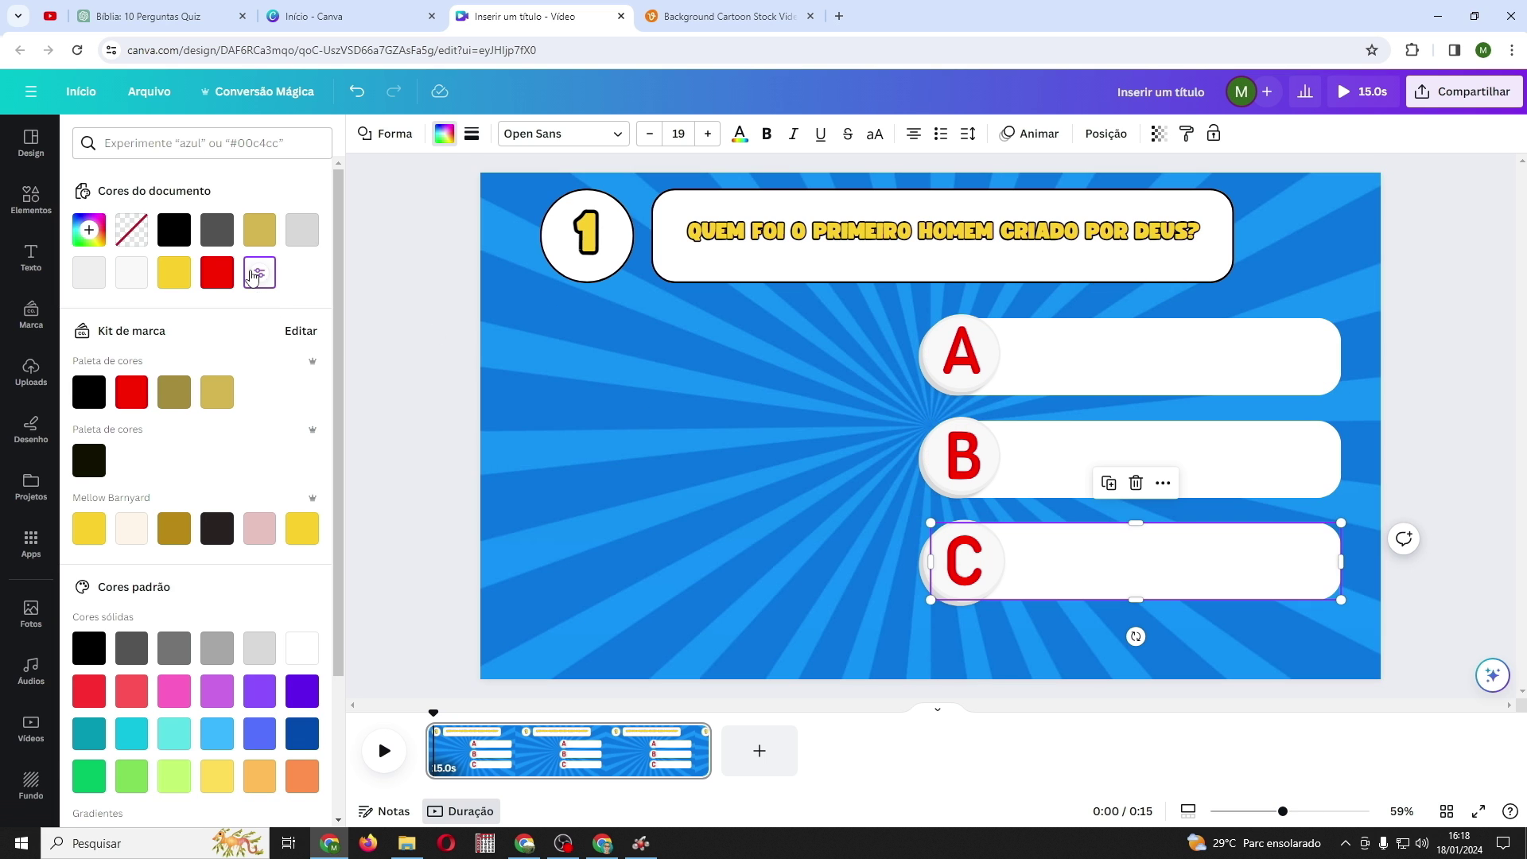
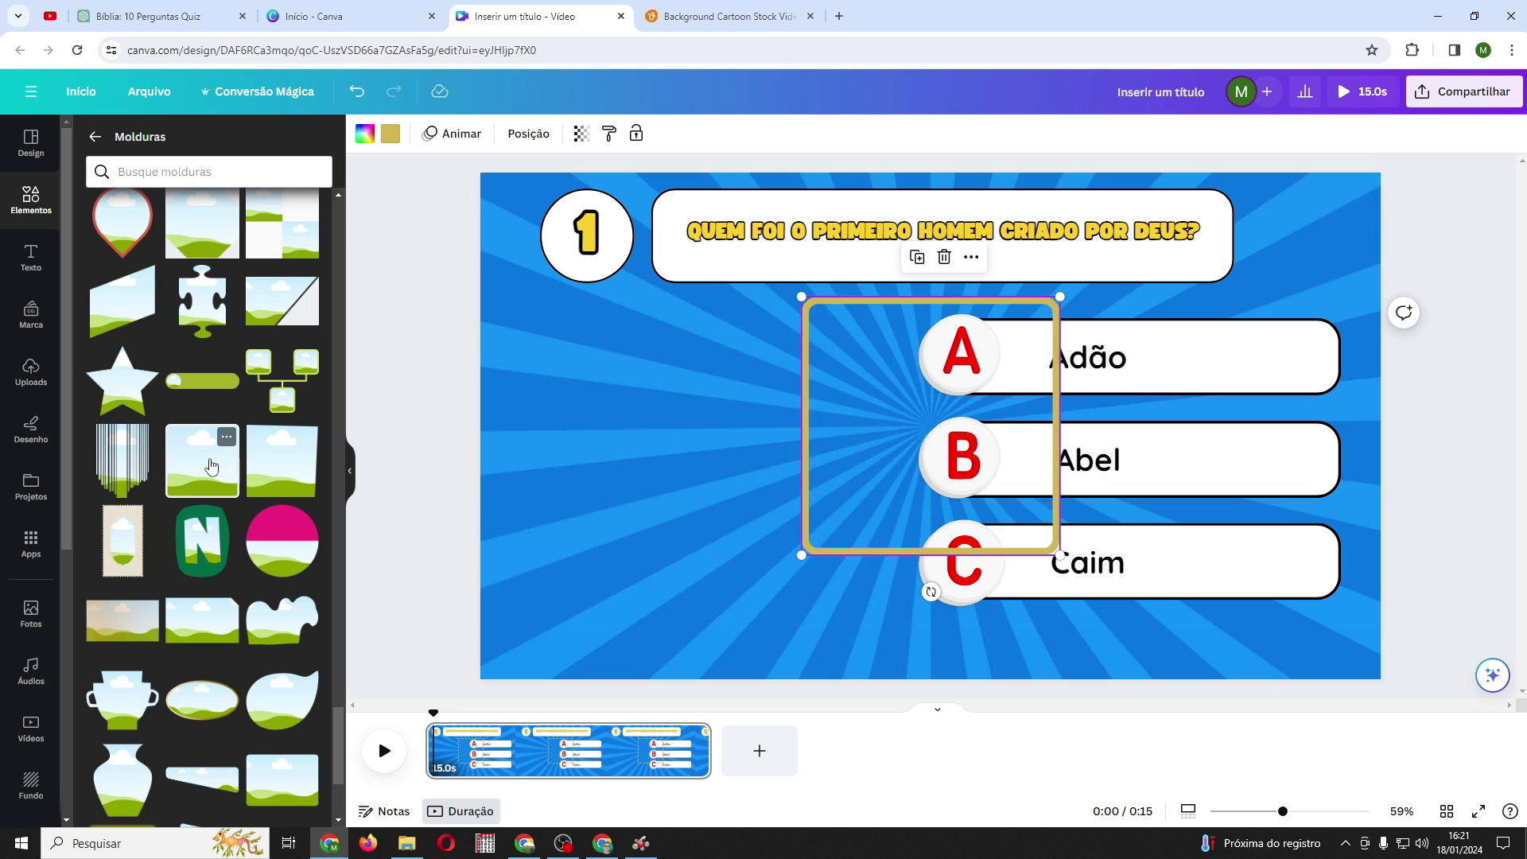
Place the square picture frame left of the answers below the banner and give its border the red-to-orange gradient
{"action": "left_click_drag", "start_coordinate": [862, 433], "coordinate": [661, 432]}
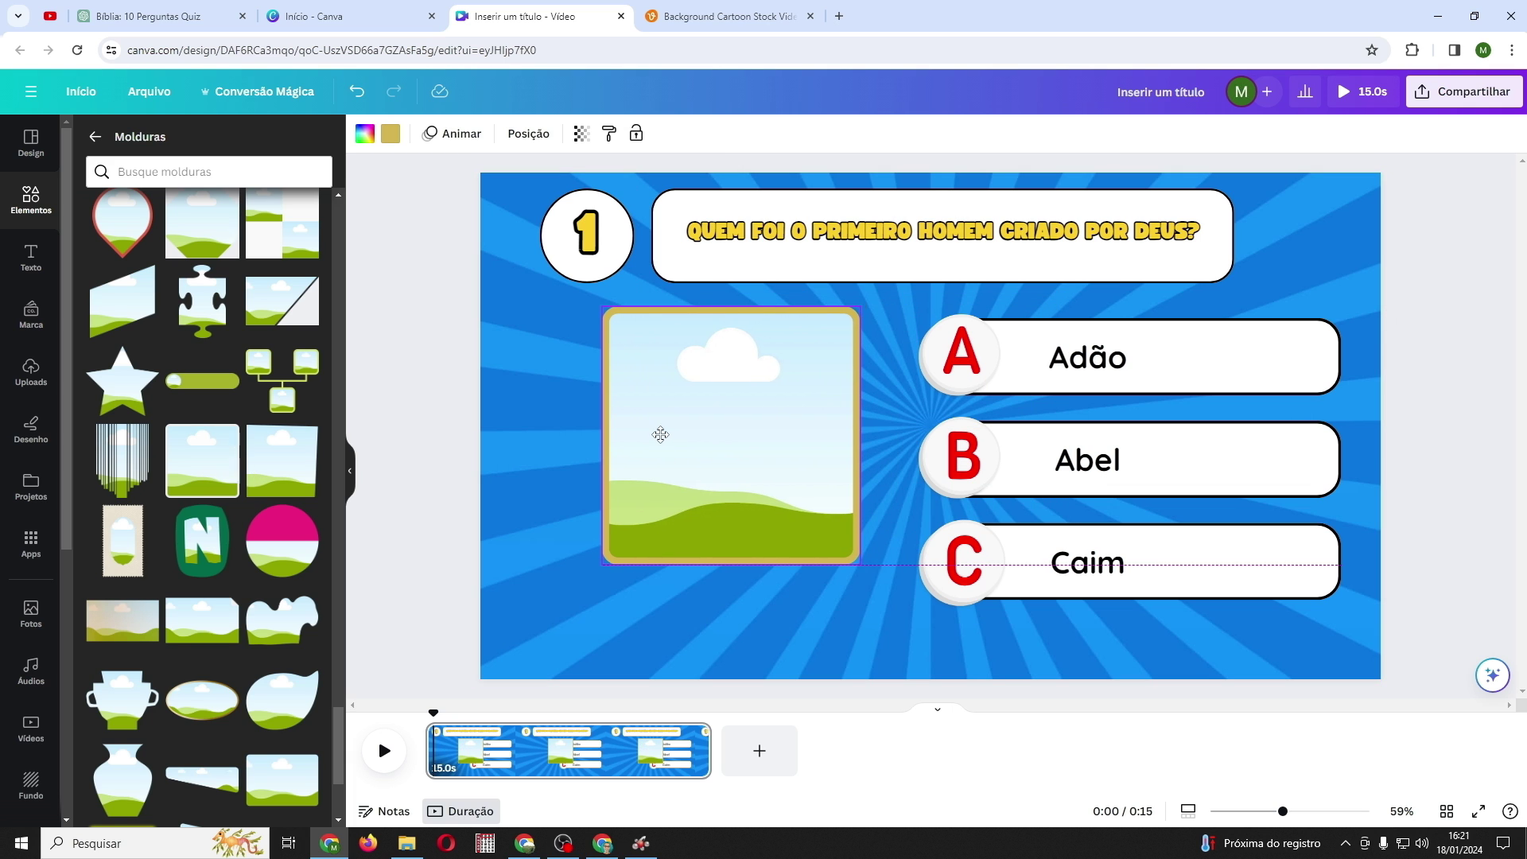
{"action": "left_click", "coordinate": [389, 133]}
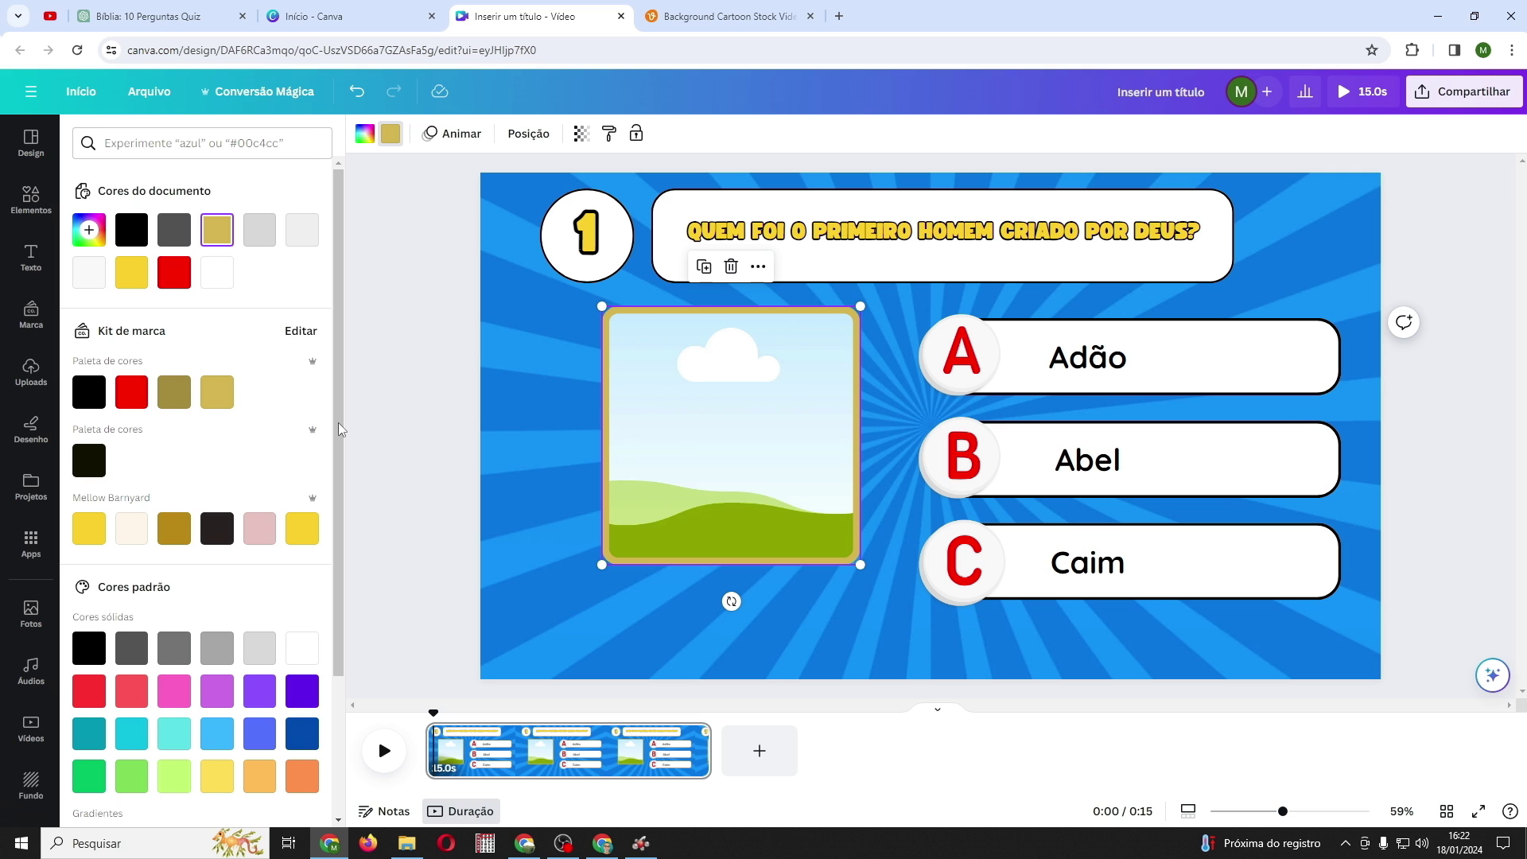
{"action": "left_click_drag", "start_coordinate": [340, 429], "coordinate": [369, 602]}
{"action": "left_click", "coordinate": [88, 703]}
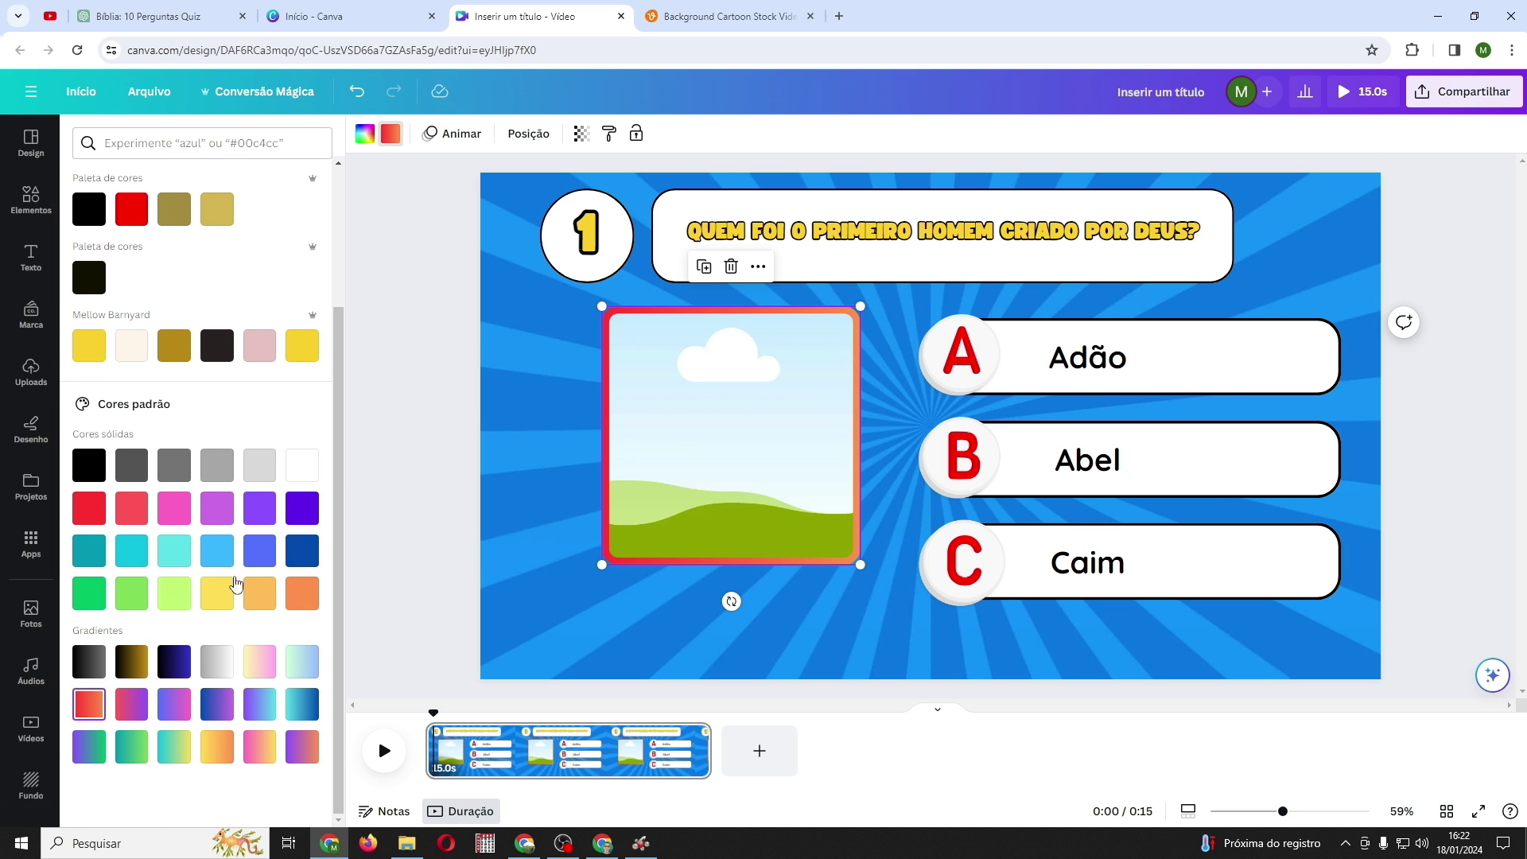
{"action": "left_click", "coordinate": [412, 461]}
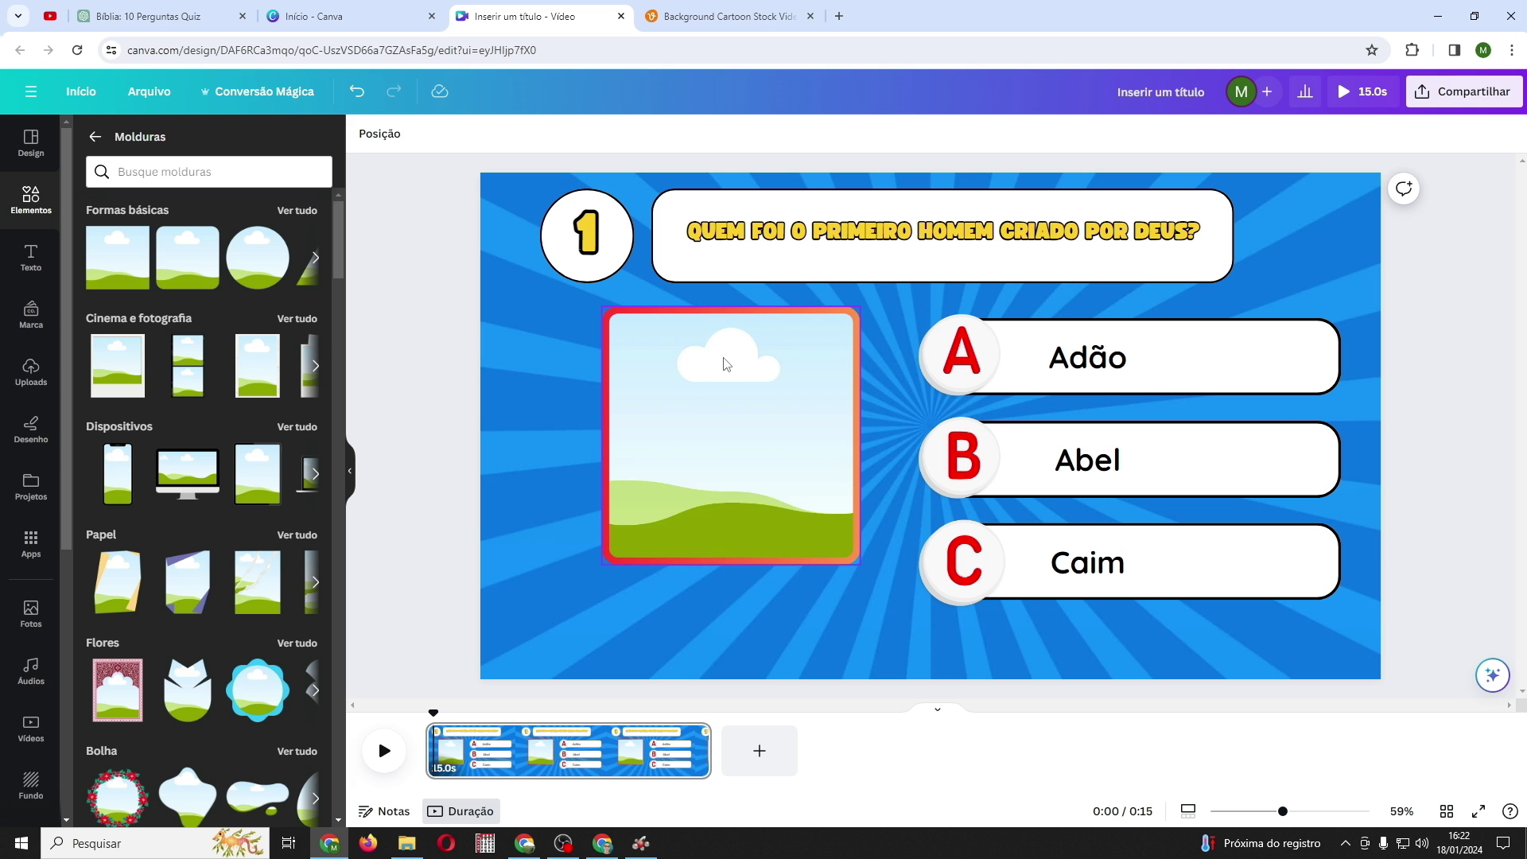
Search the elements for "Jesus" and browse the graphics and photos for a picture that suits the frame
{"action": "left_click", "coordinate": [32, 199]}
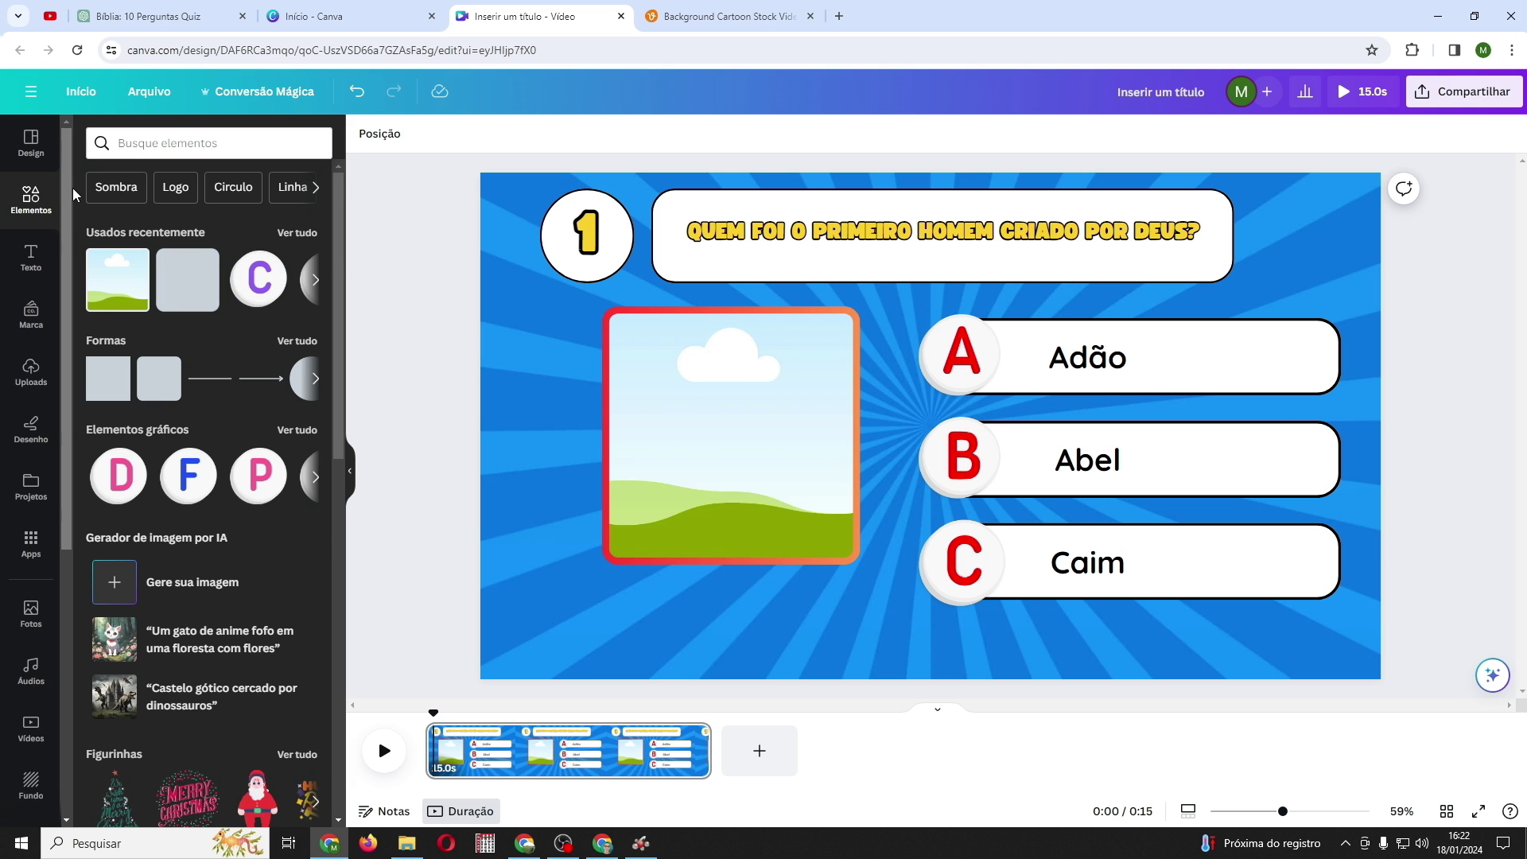
{"action": "left_click", "coordinate": [145, 150]}
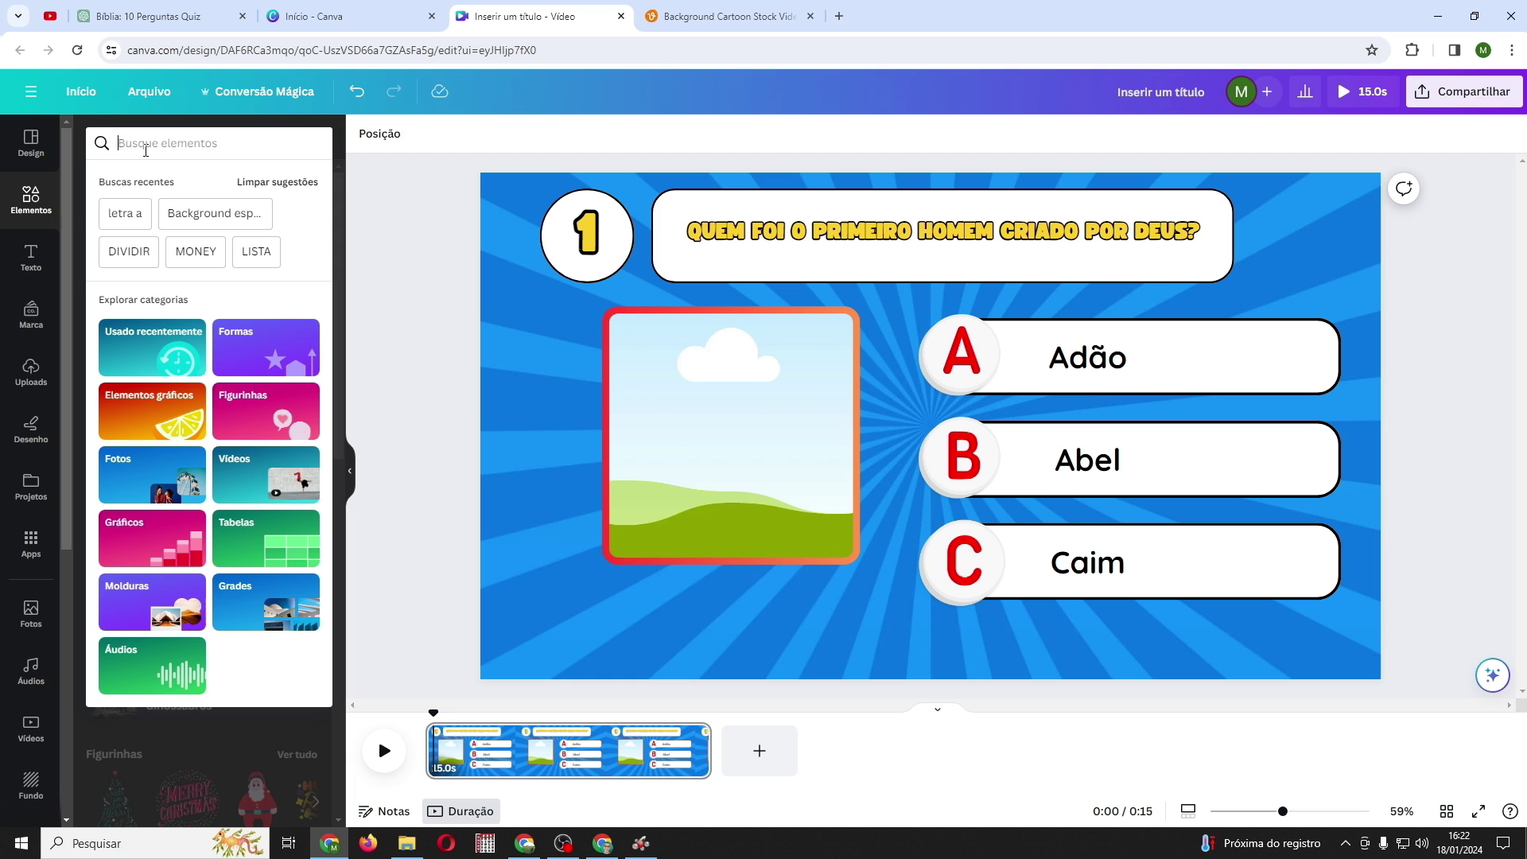
{"action": "type", "text": "Jesus"}
{"action": "key", "text": "Return"}
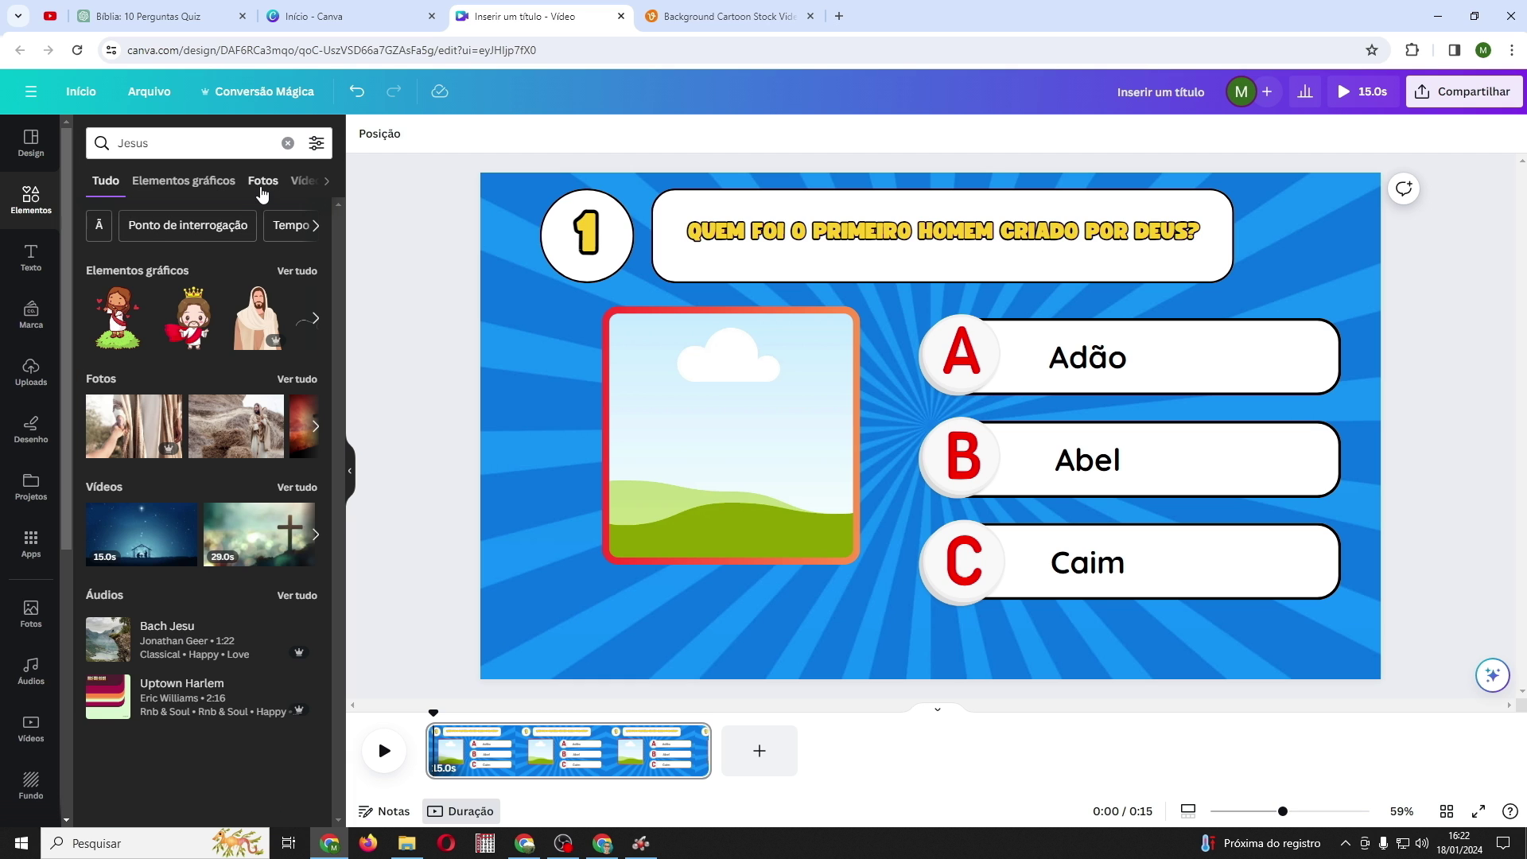
{"action": "left_click", "coordinate": [261, 184]}
{"action": "left_click", "coordinate": [173, 182]}
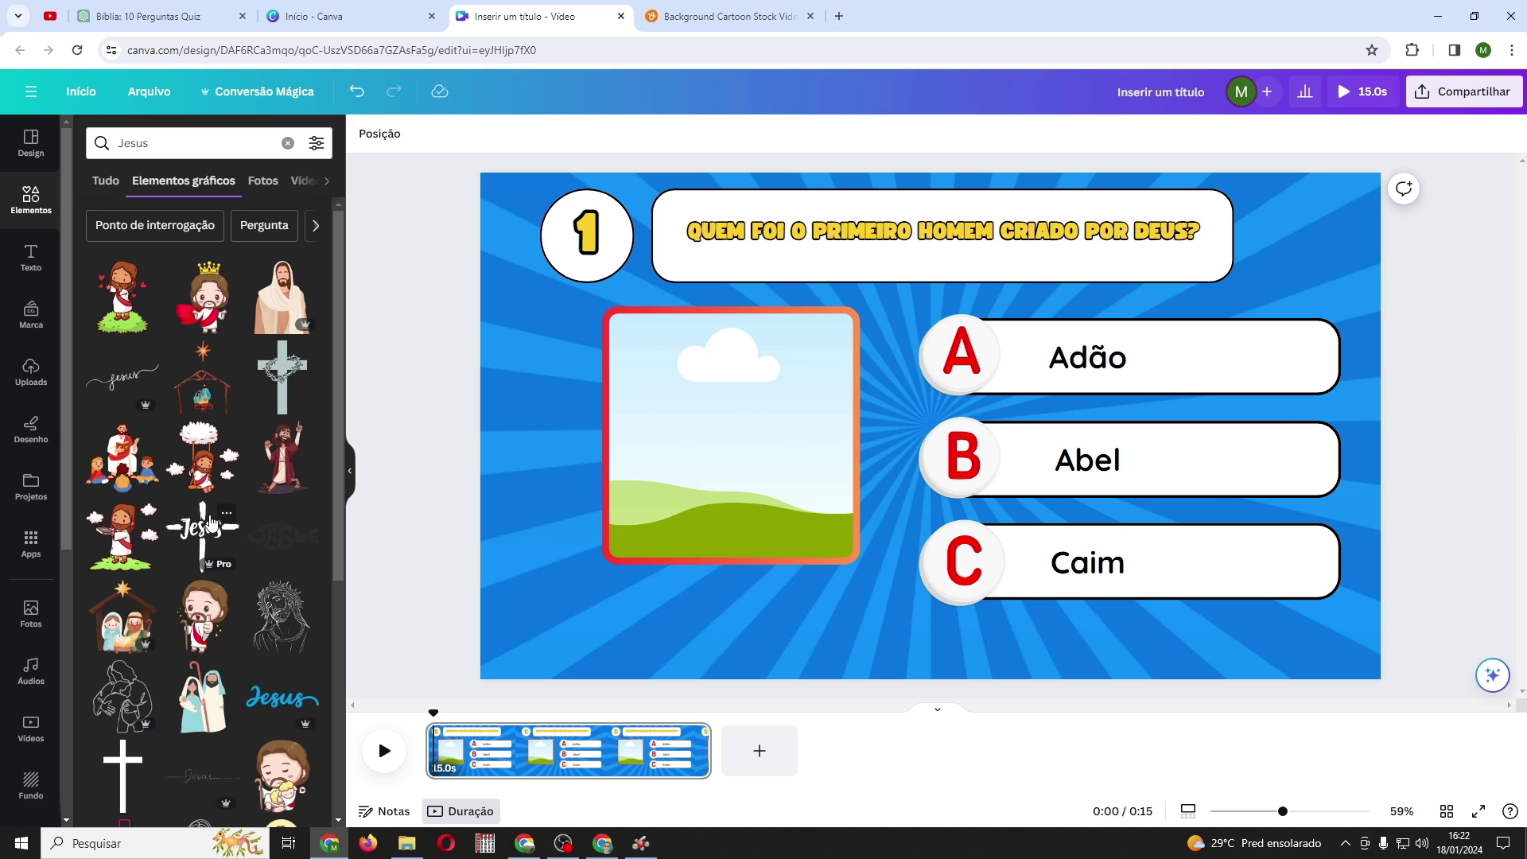
{"action": "left_click", "coordinate": [265, 183]}
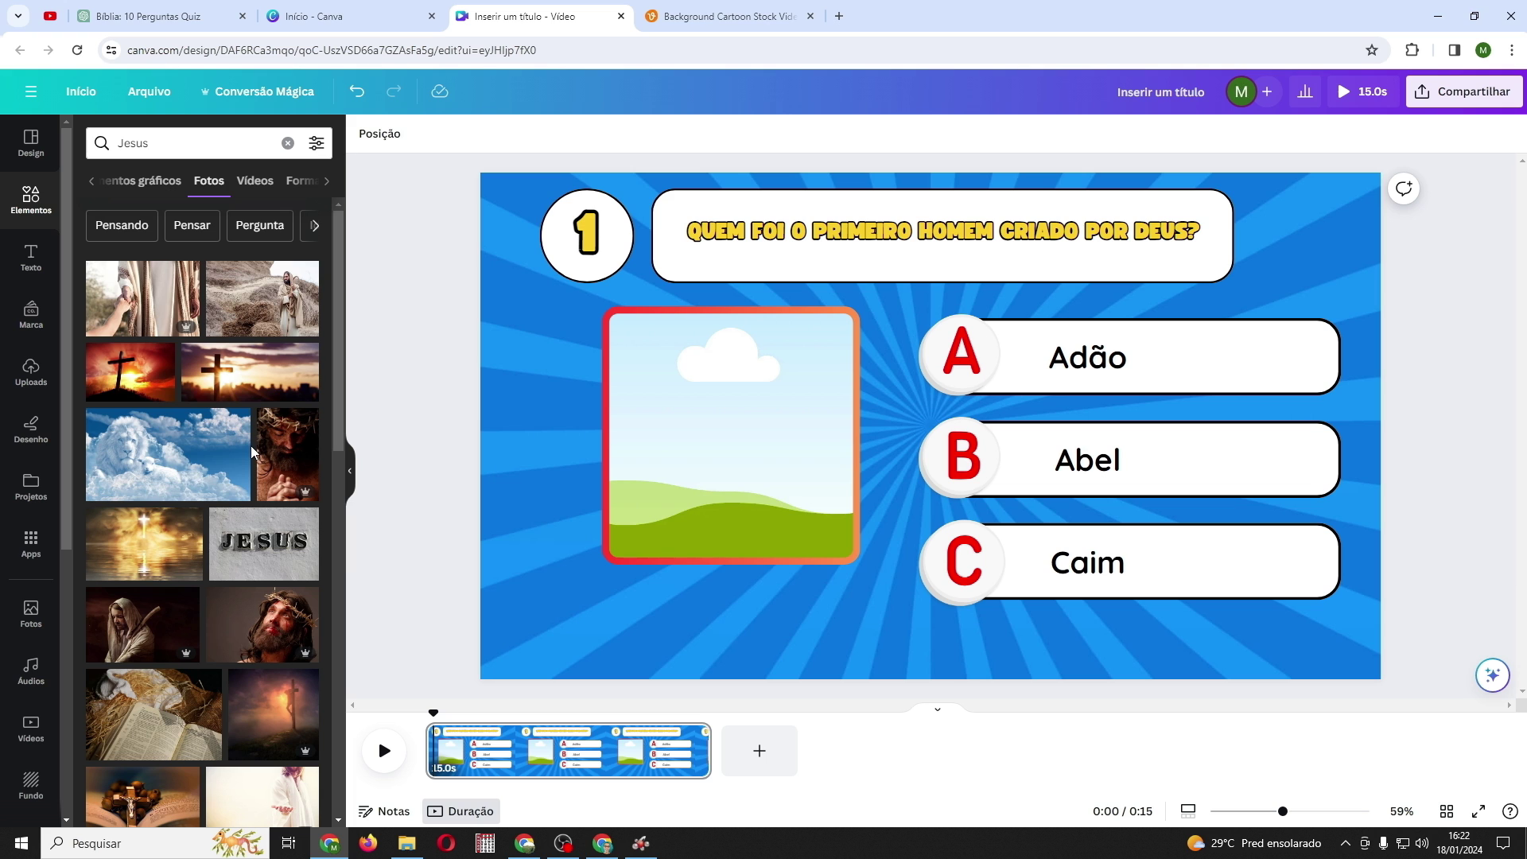
{"action": "left_click_drag", "start_coordinate": [331, 337], "coordinate": [335, 279]}
Fill the square picture frame with the uploaded image of Jesus wearing a crown of thorns
{"action": "left_click", "coordinate": [32, 368]}
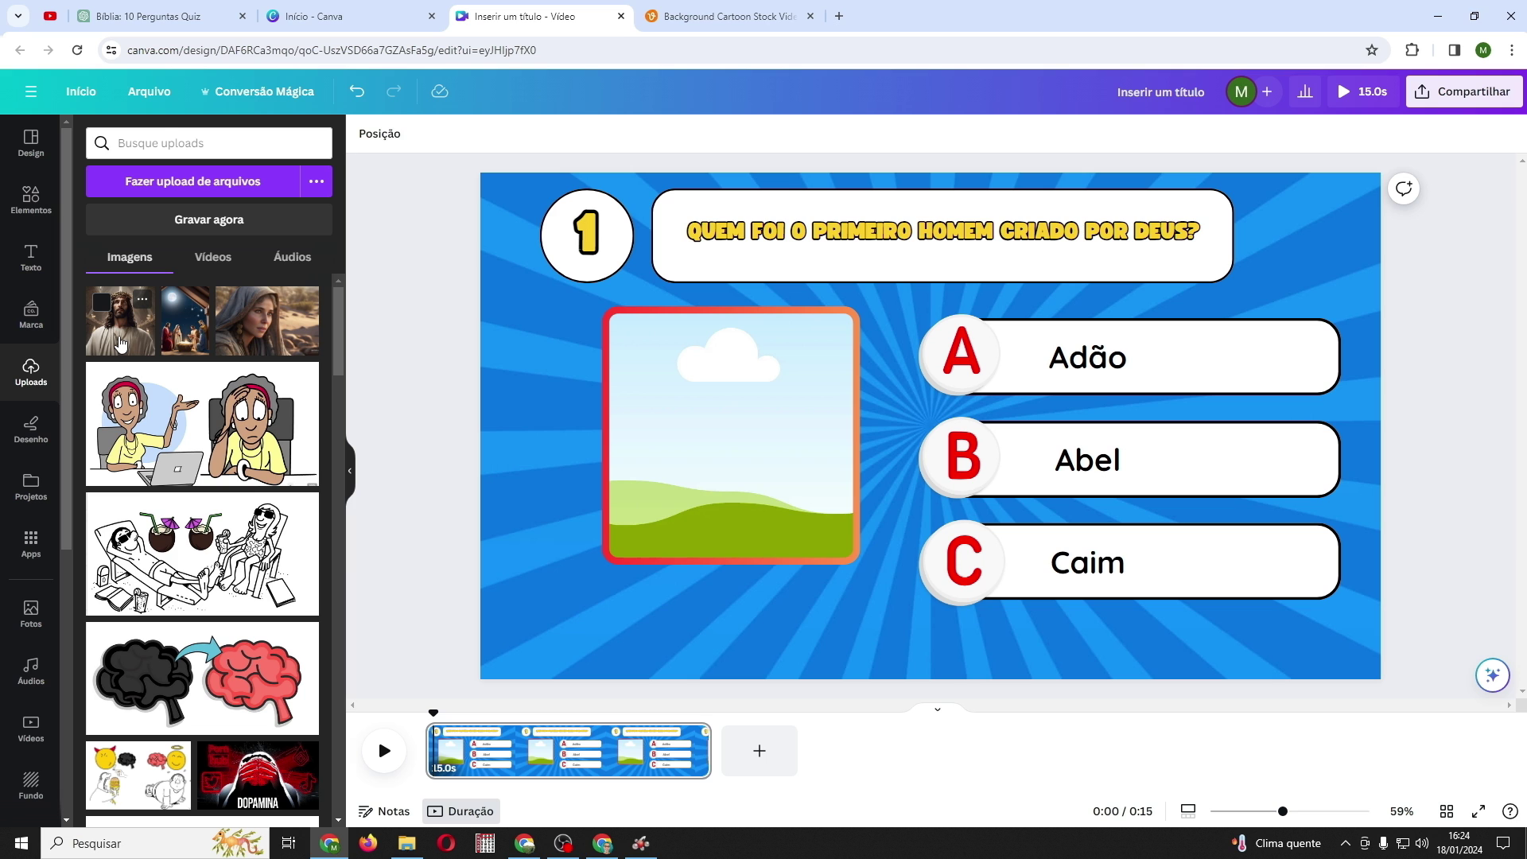
{"action": "left_click_drag", "start_coordinate": [119, 342], "coordinate": [687, 409]}
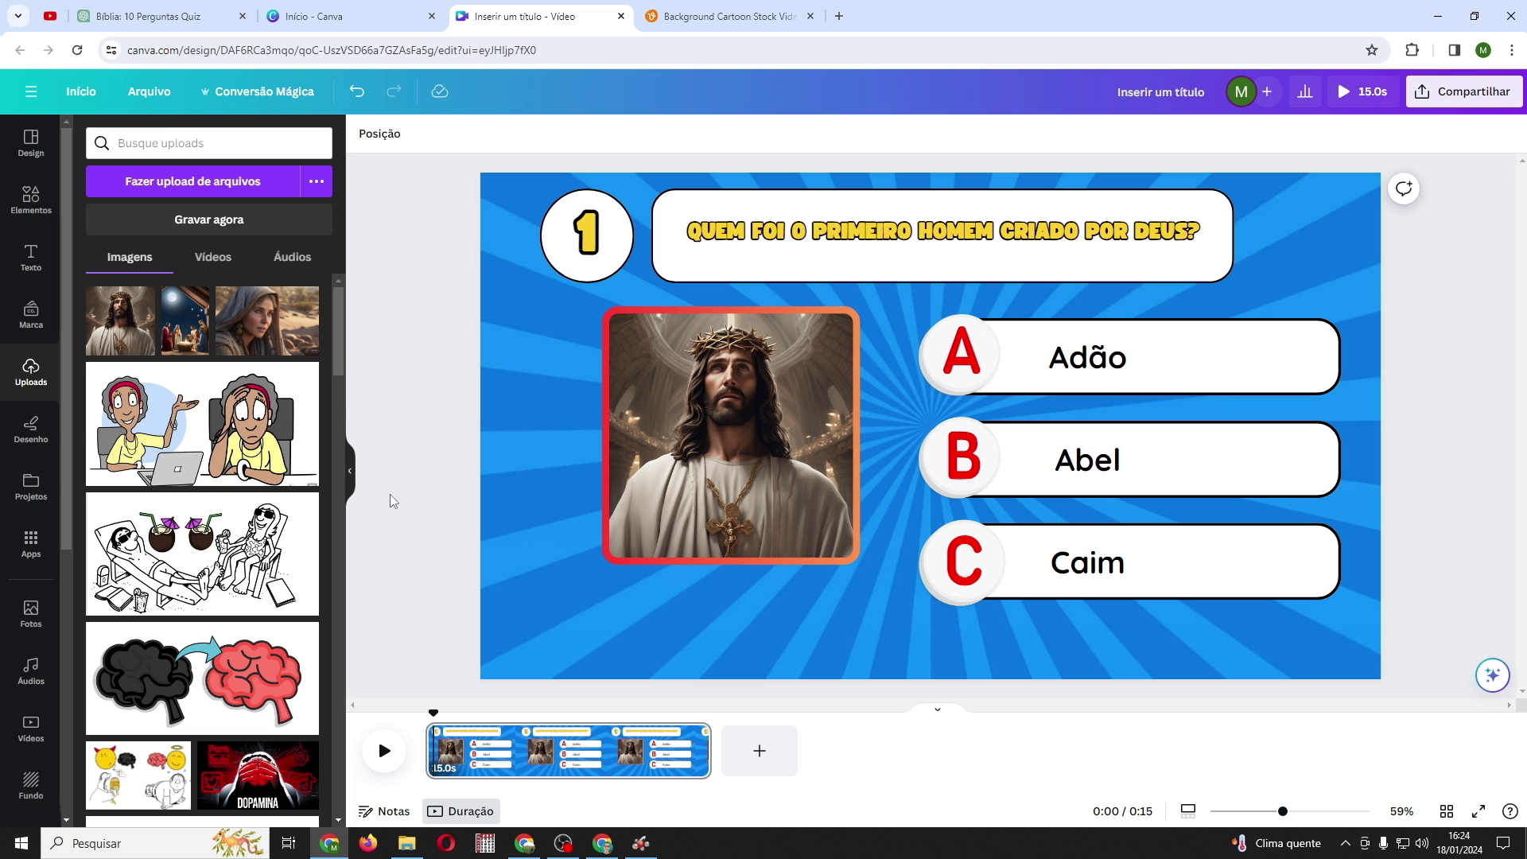
Find videos for "Contagem regressiva", add the 11-second red circular countdown and shrink it to a small clip over the C answer
{"action": "left_click", "coordinate": [31, 200]}
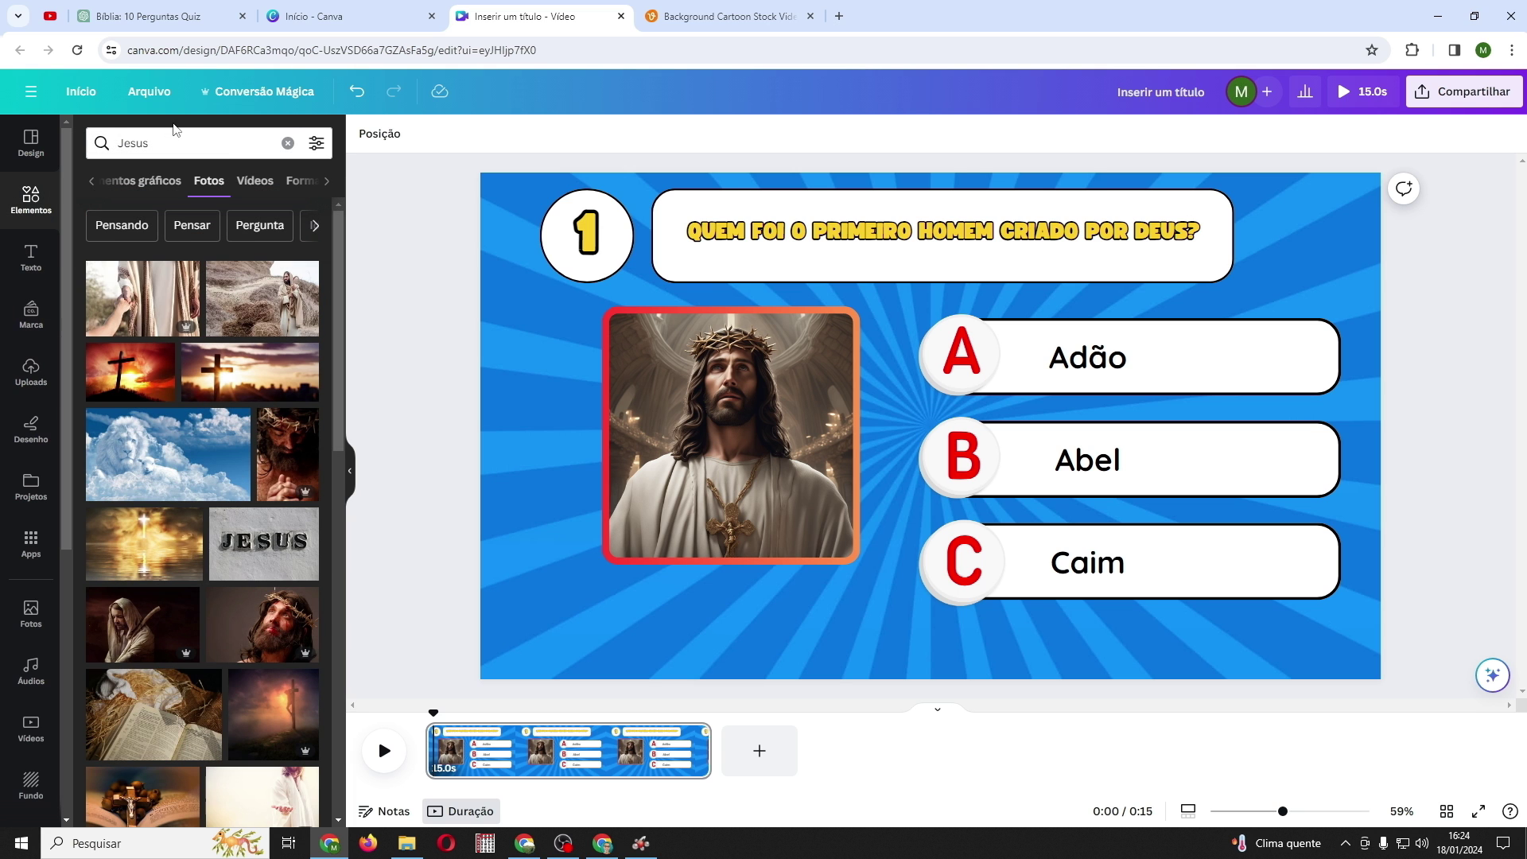
{"action": "left_click", "coordinate": [286, 144]}
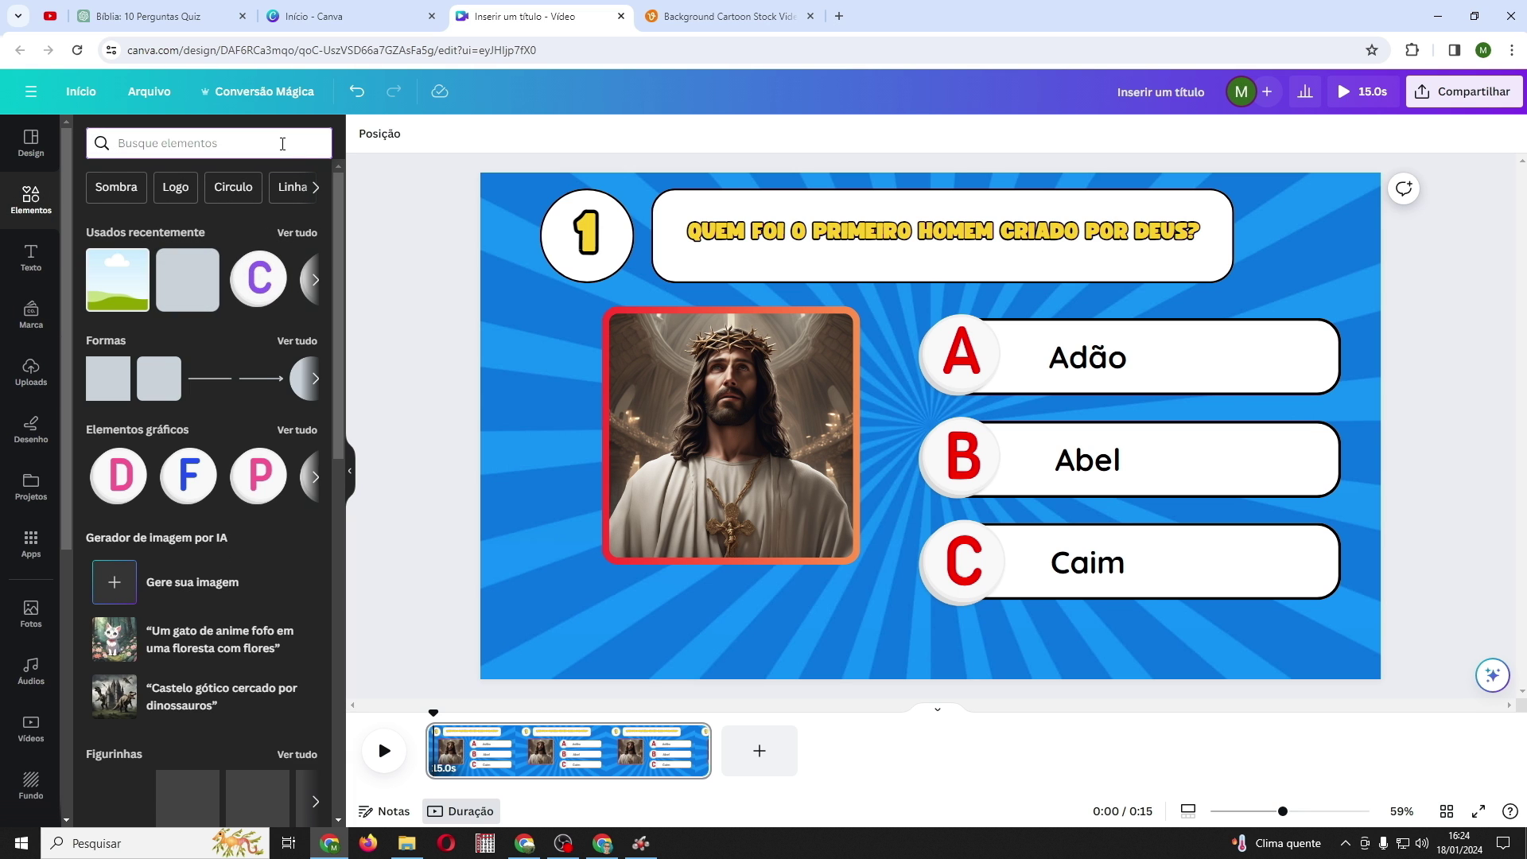
{"action": "type", "text": "co"}
{"action": "left_click", "coordinate": [159, 338]}
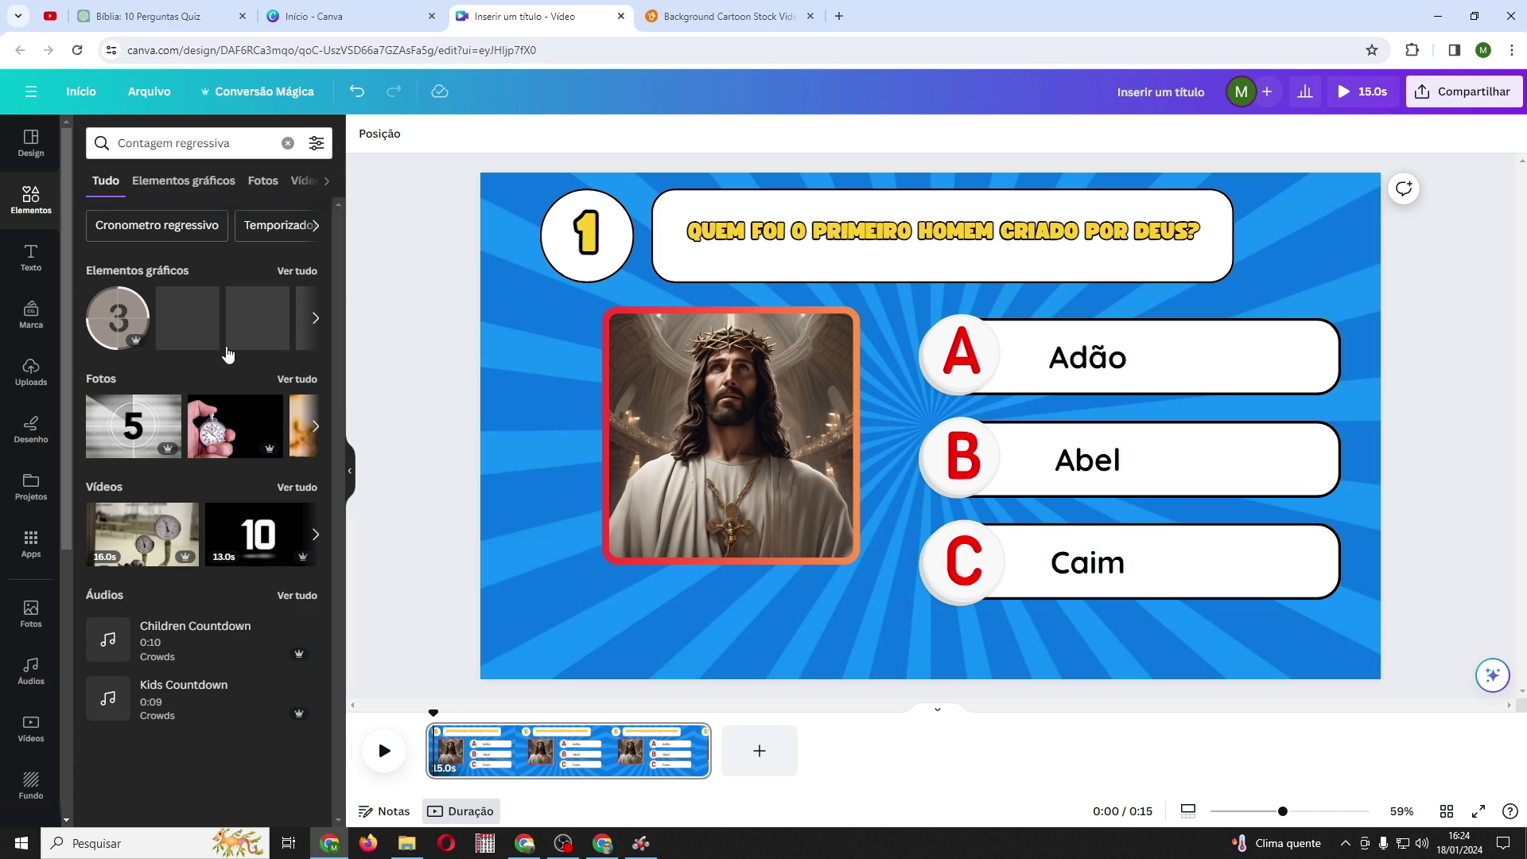
{"action": "left_click", "coordinate": [303, 181]}
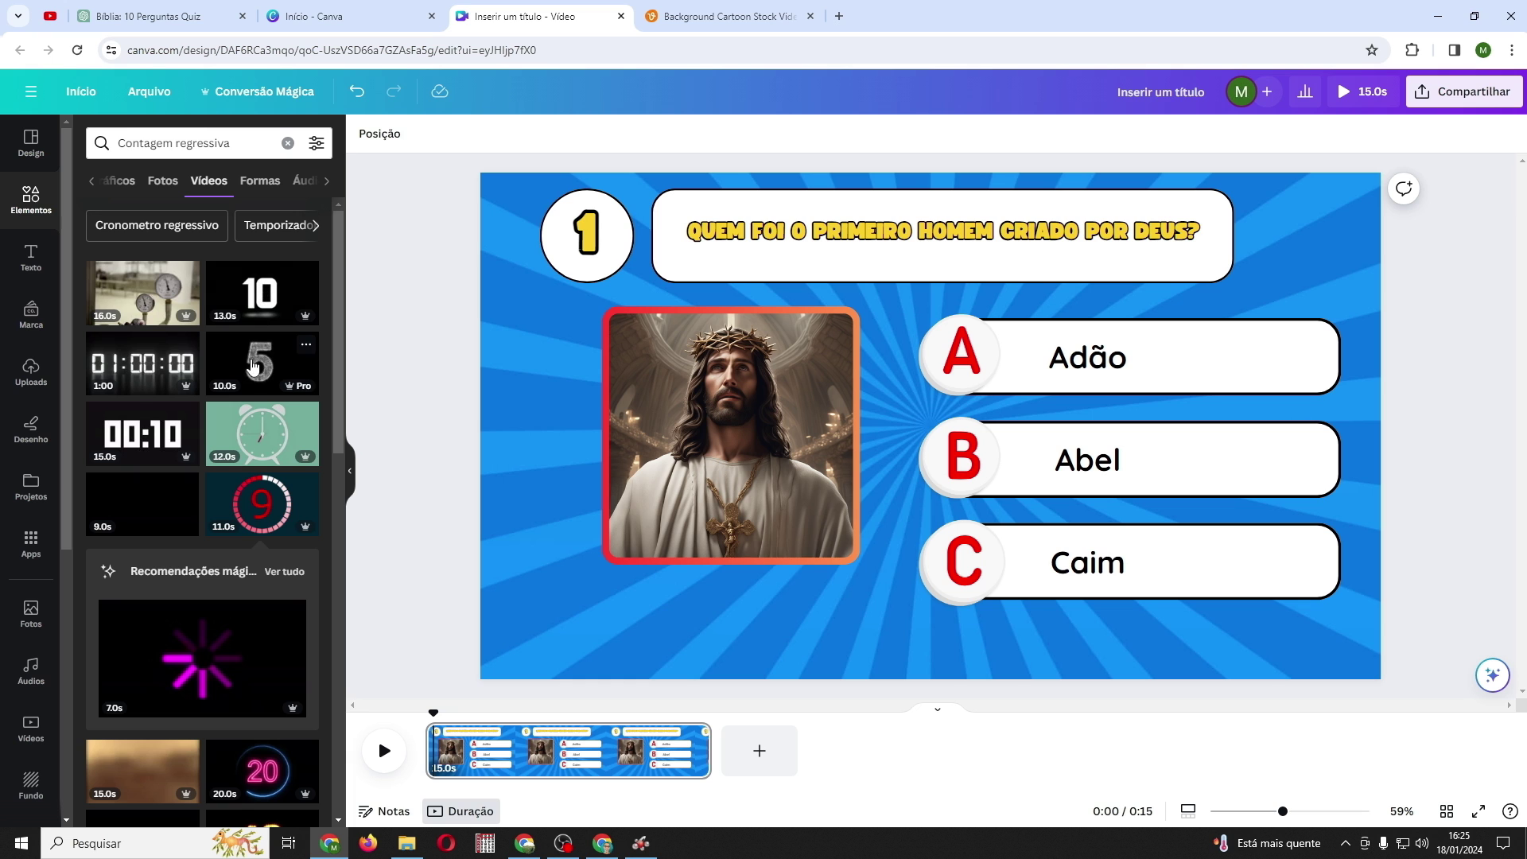
{"action": "scroll", "coordinate": [163, 441], "scroll_direction": "down", "scroll_amount": 1}
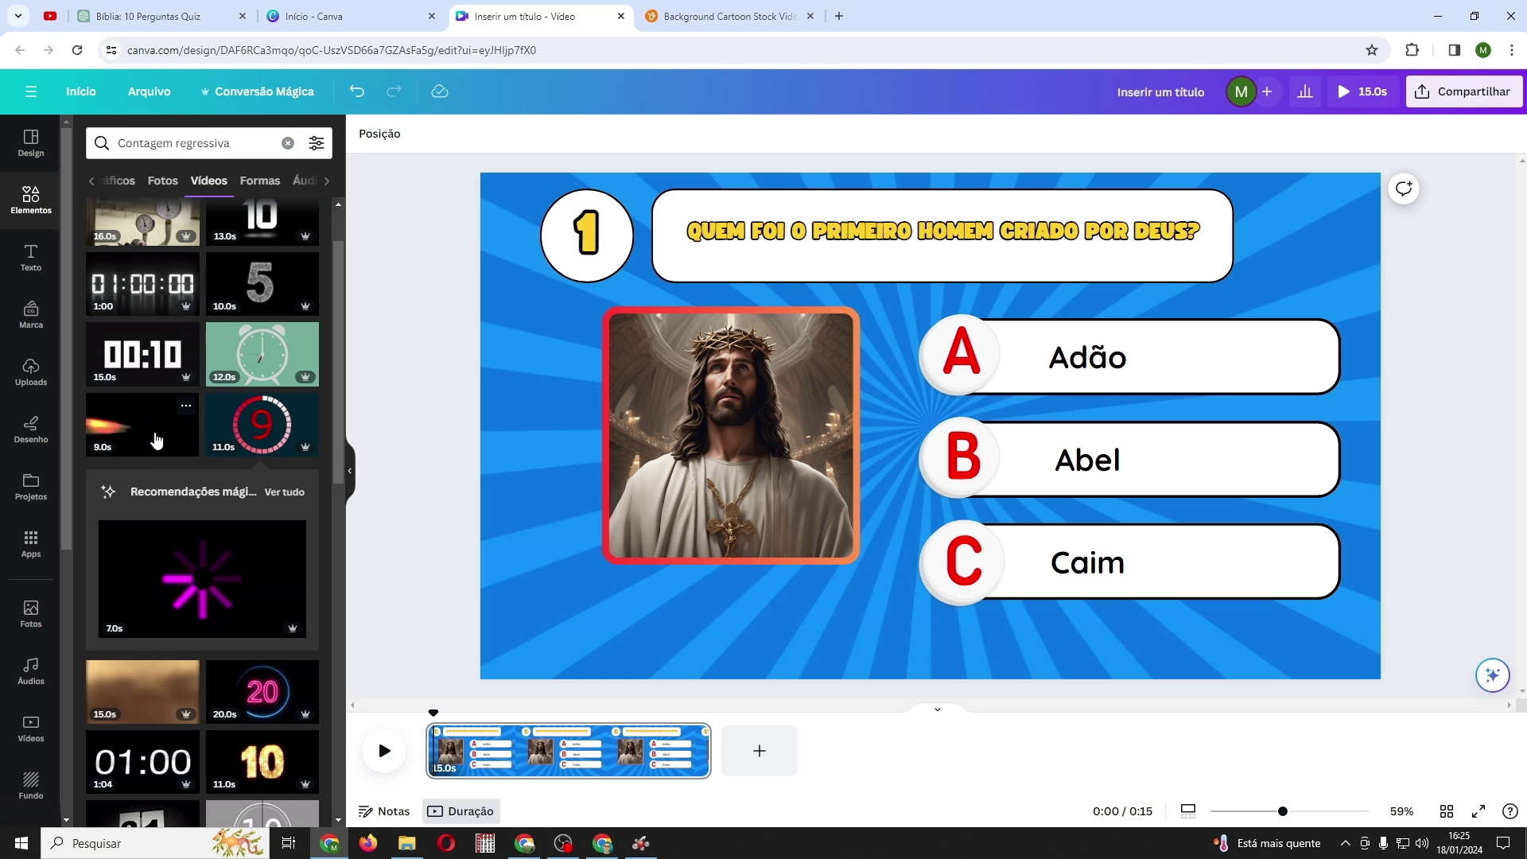
{"action": "left_click", "coordinate": [254, 427]}
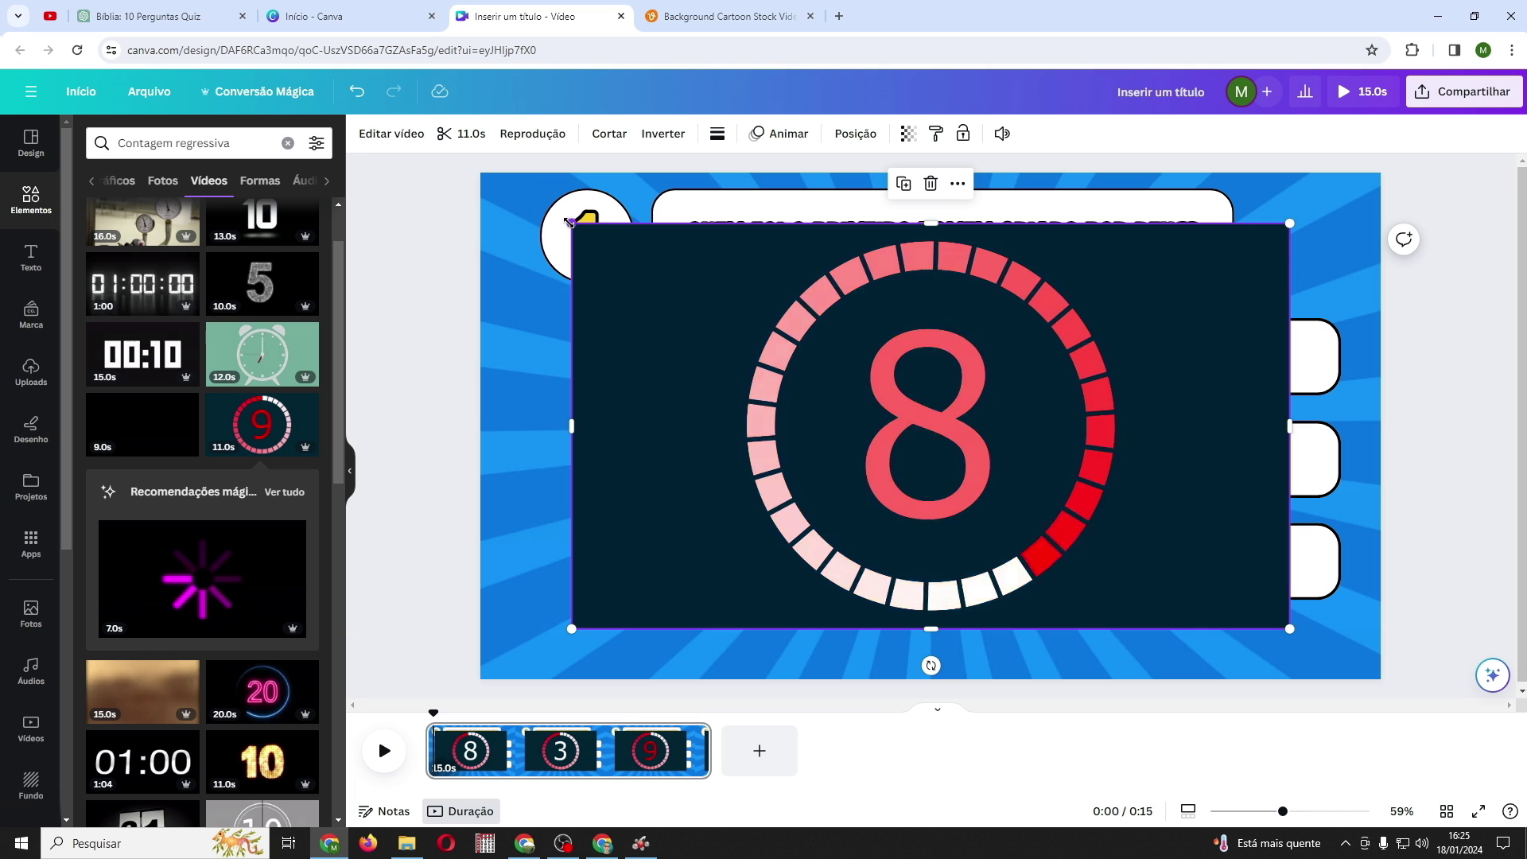
{"action": "left_click_drag", "start_coordinate": [572, 221], "coordinate": [1025, 479]}
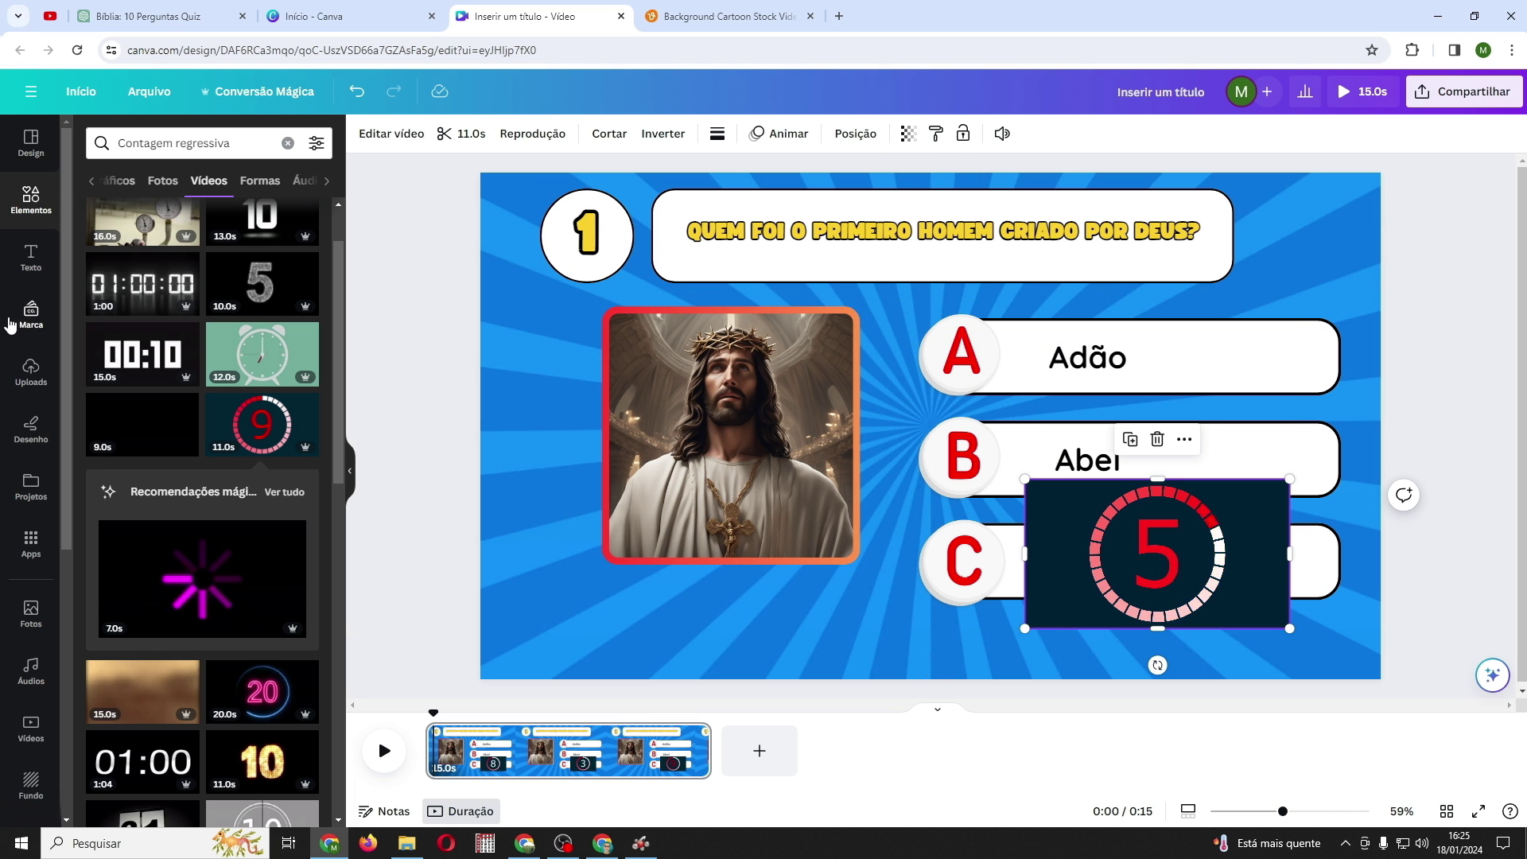
Add a circular frame to the slide and place the countdown video inside it
{"action": "left_click", "coordinate": [30, 199]}
{"action": "scroll", "coordinate": [175, 534], "scroll_direction": "down", "scroll_amount": 15}
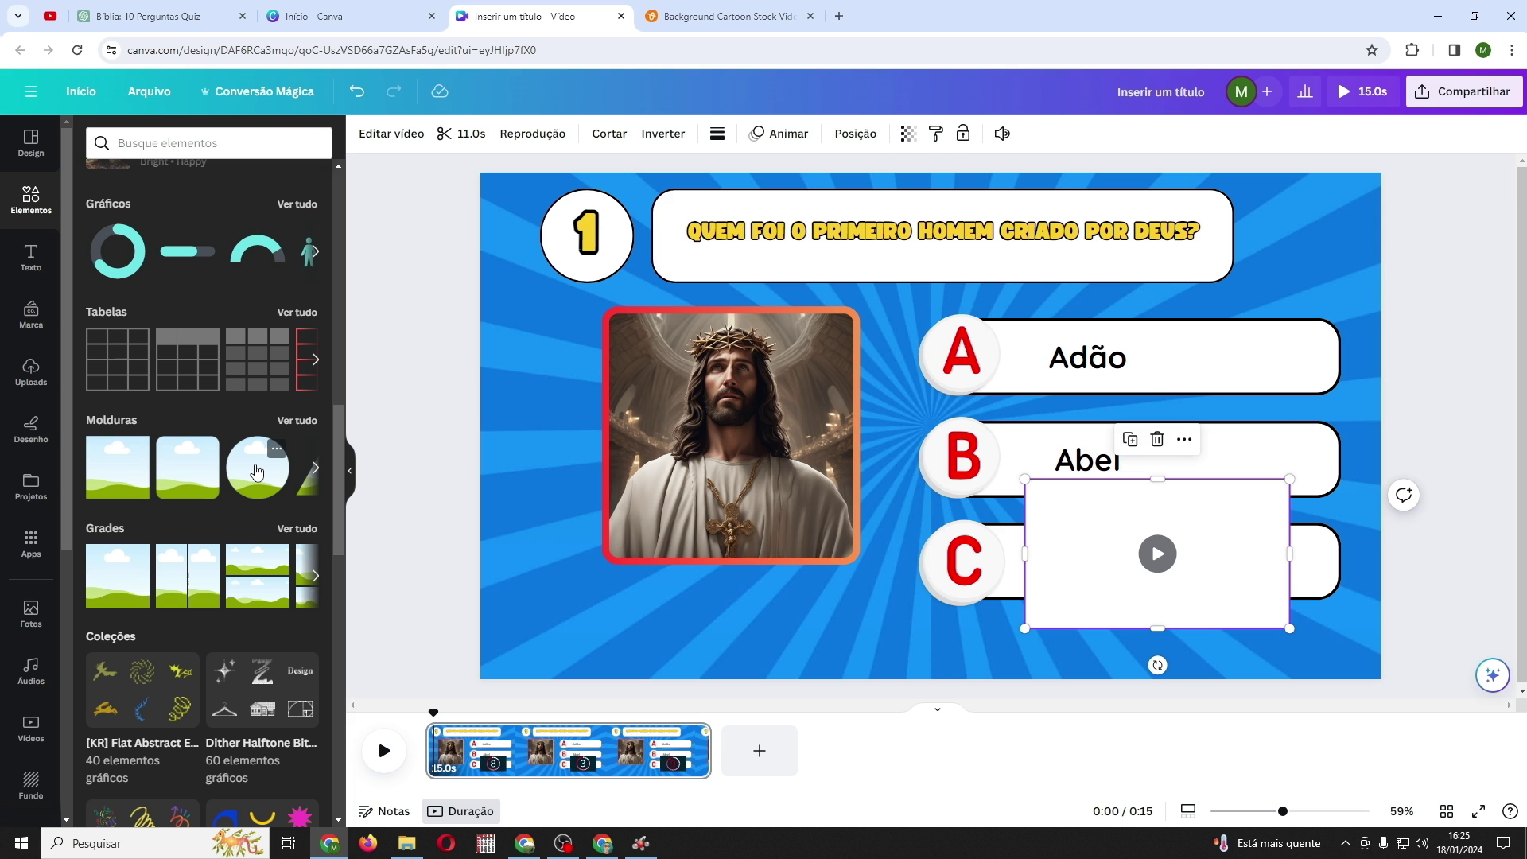
{"action": "left_click", "coordinate": [256, 471]}
{"action": "left_click", "coordinate": [1090, 525]}
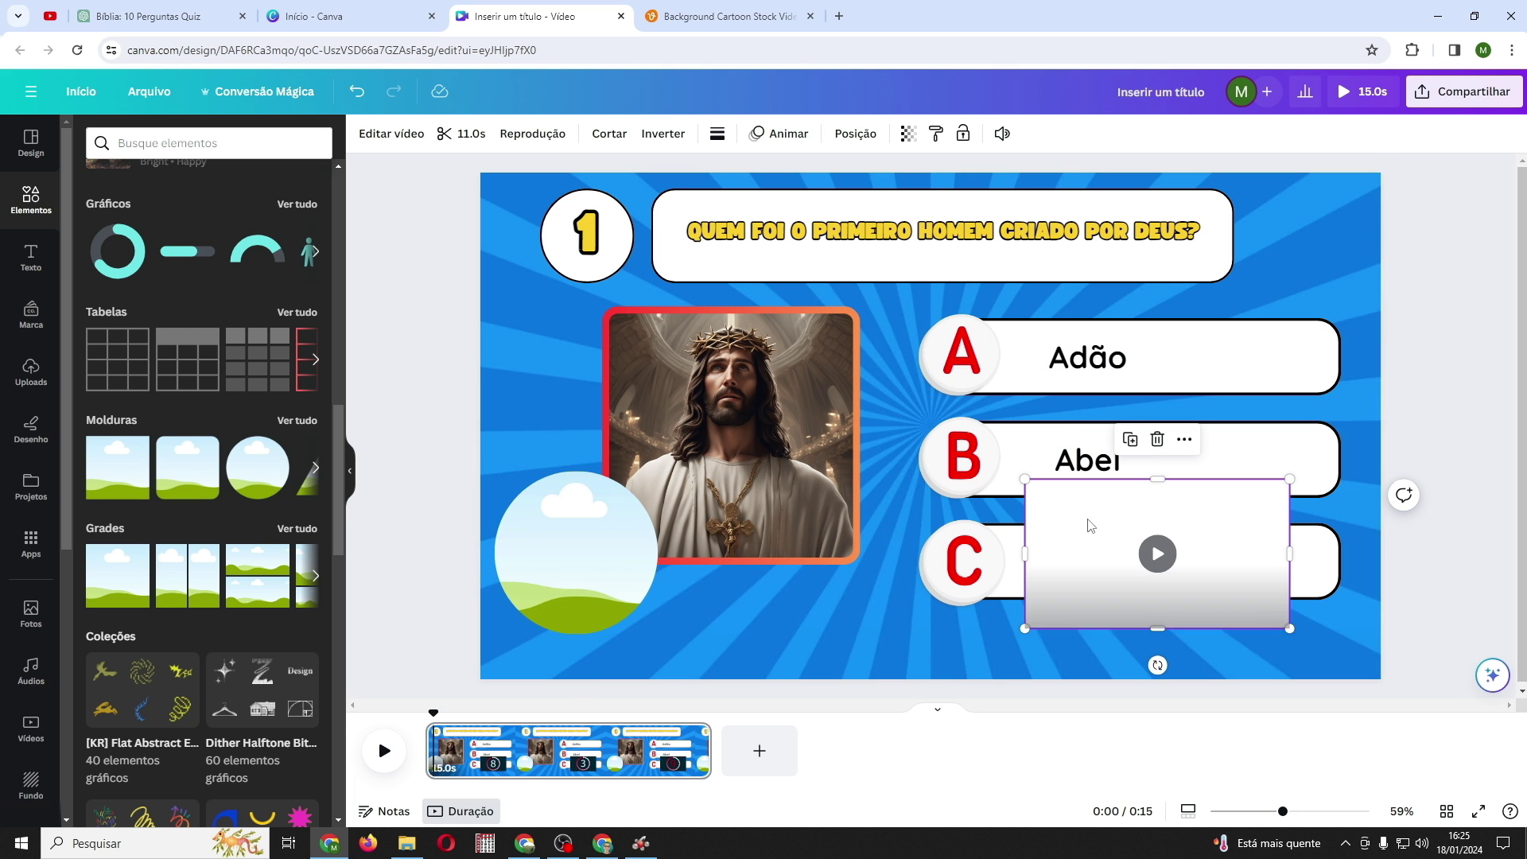
{"action": "left_click_drag", "start_coordinate": [1222, 519], "coordinate": [579, 531]}
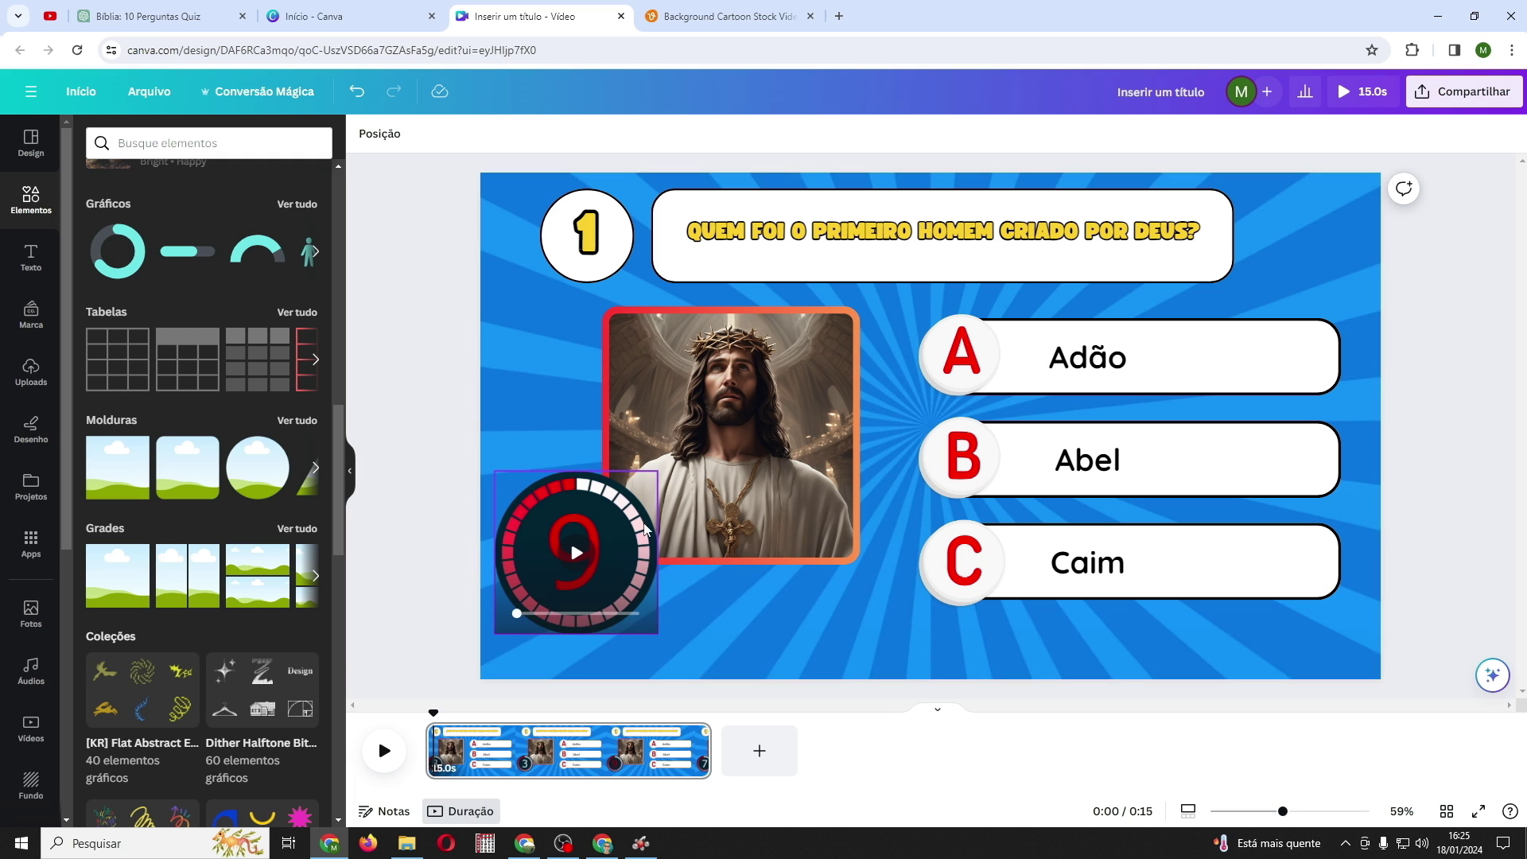
Shrink the circular countdown and move it to the slide's lower-right corner, below the answers
{"action": "left_click", "coordinate": [562, 509]}
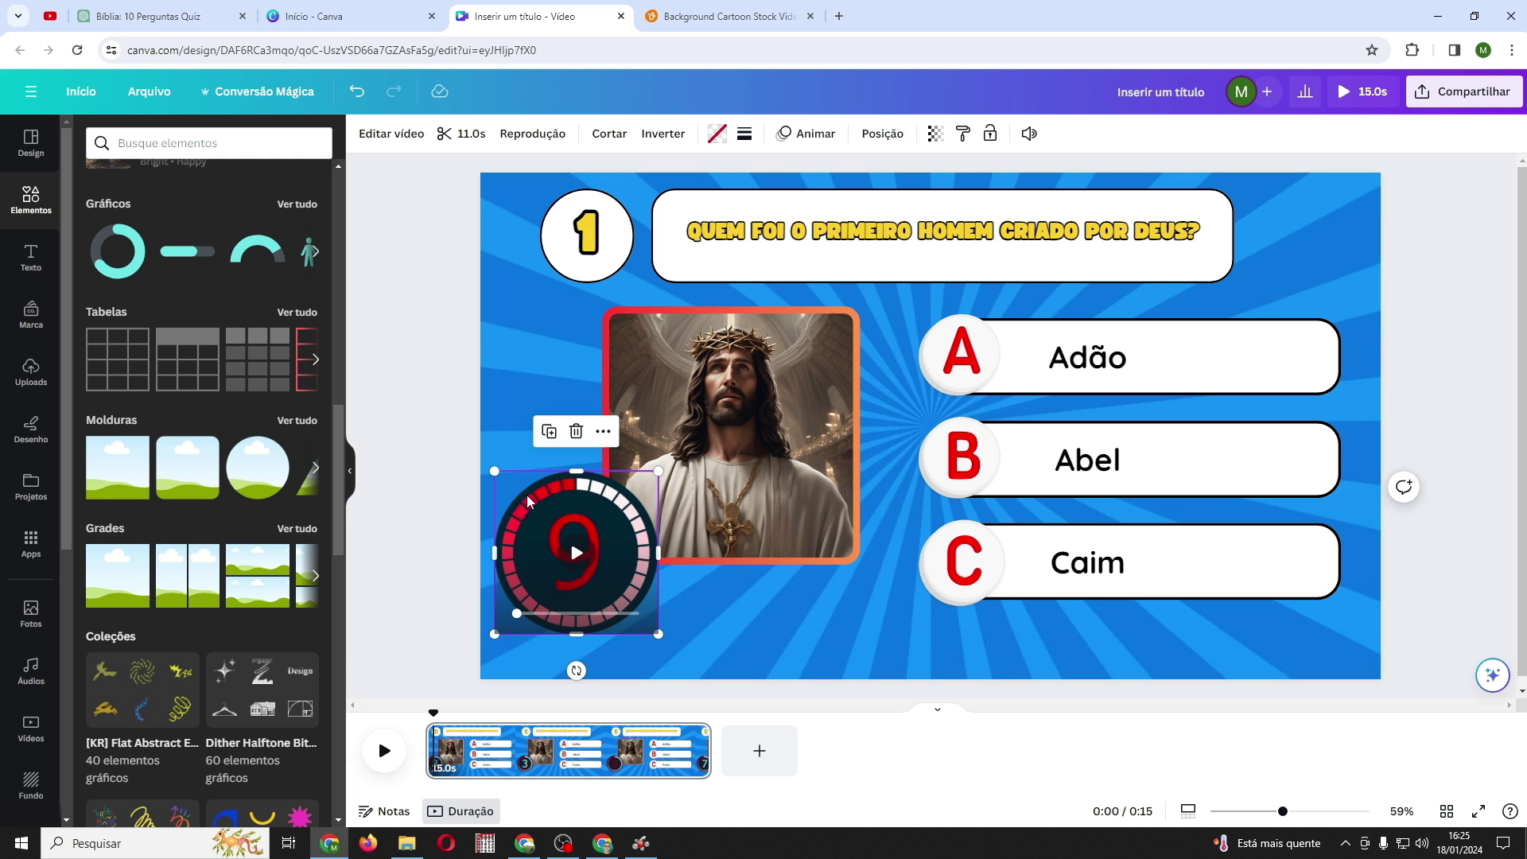
{"action": "left_click_drag", "start_coordinate": [494, 470], "coordinate": [540, 513]}
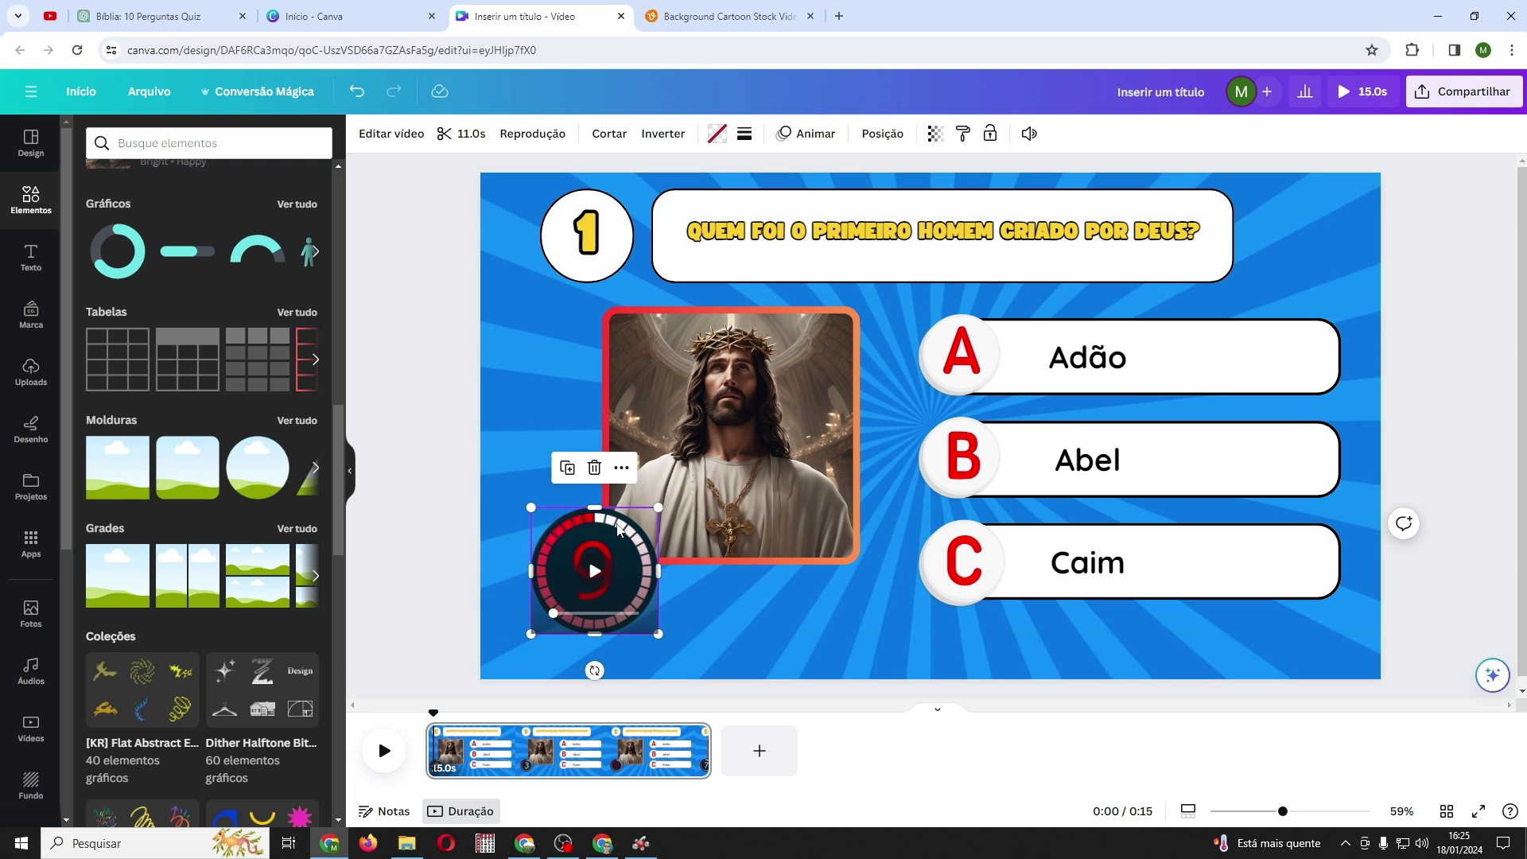
{"action": "left_click_drag", "start_coordinate": [630, 548], "coordinate": [898, 566]}
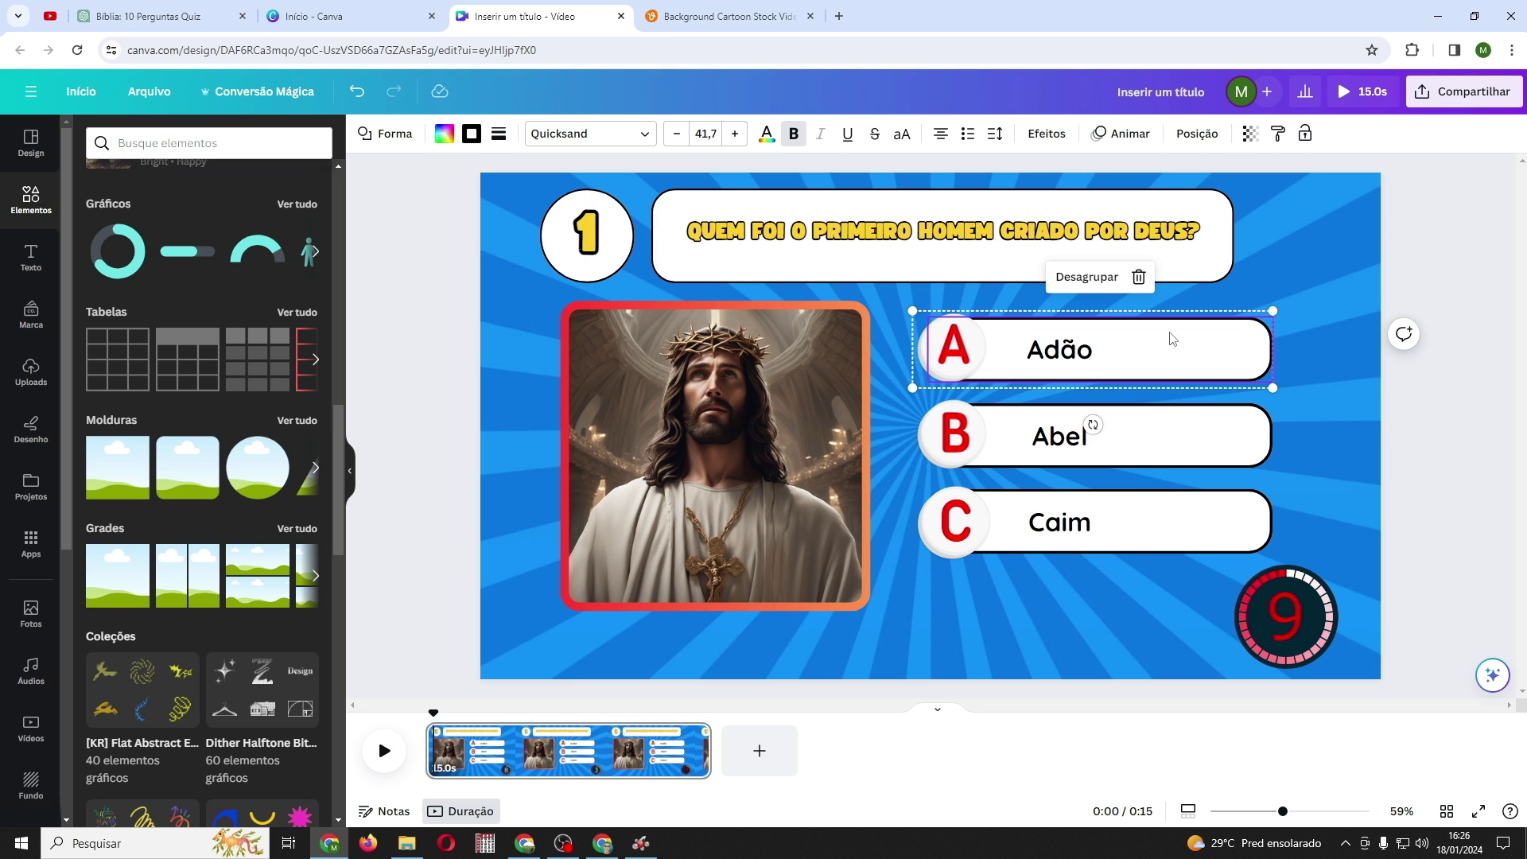
Duplicate the white bar behind answer A and place the copy below answer C, beside the countdown
{"action": "left_click", "coordinate": [1224, 342]}
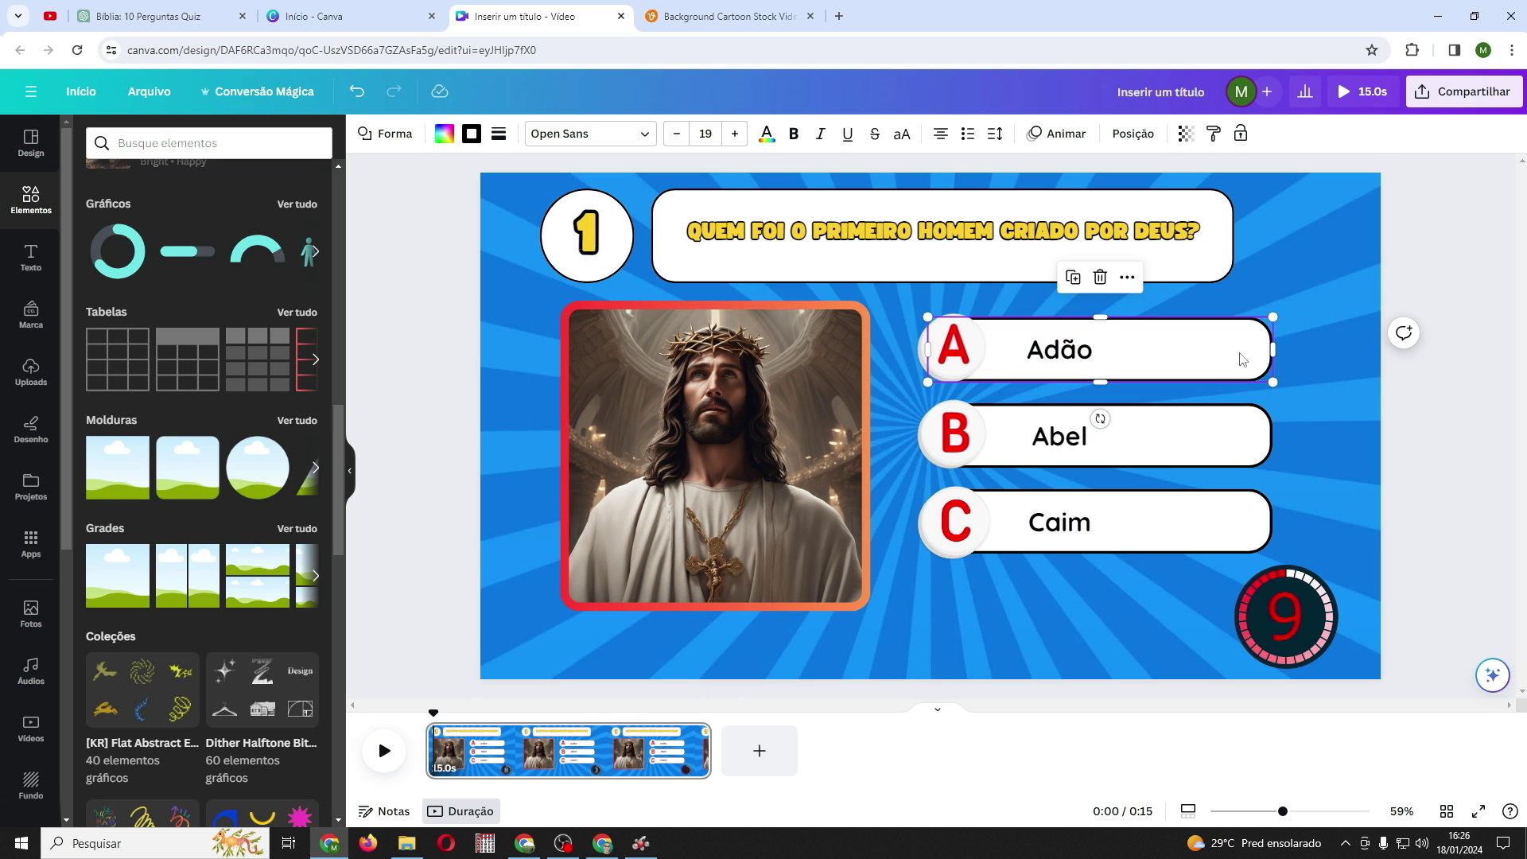
{"action": "left_click", "coordinate": [1073, 279]}
{"action": "left_click_drag", "start_coordinate": [1111, 348], "coordinate": [1042, 625]}
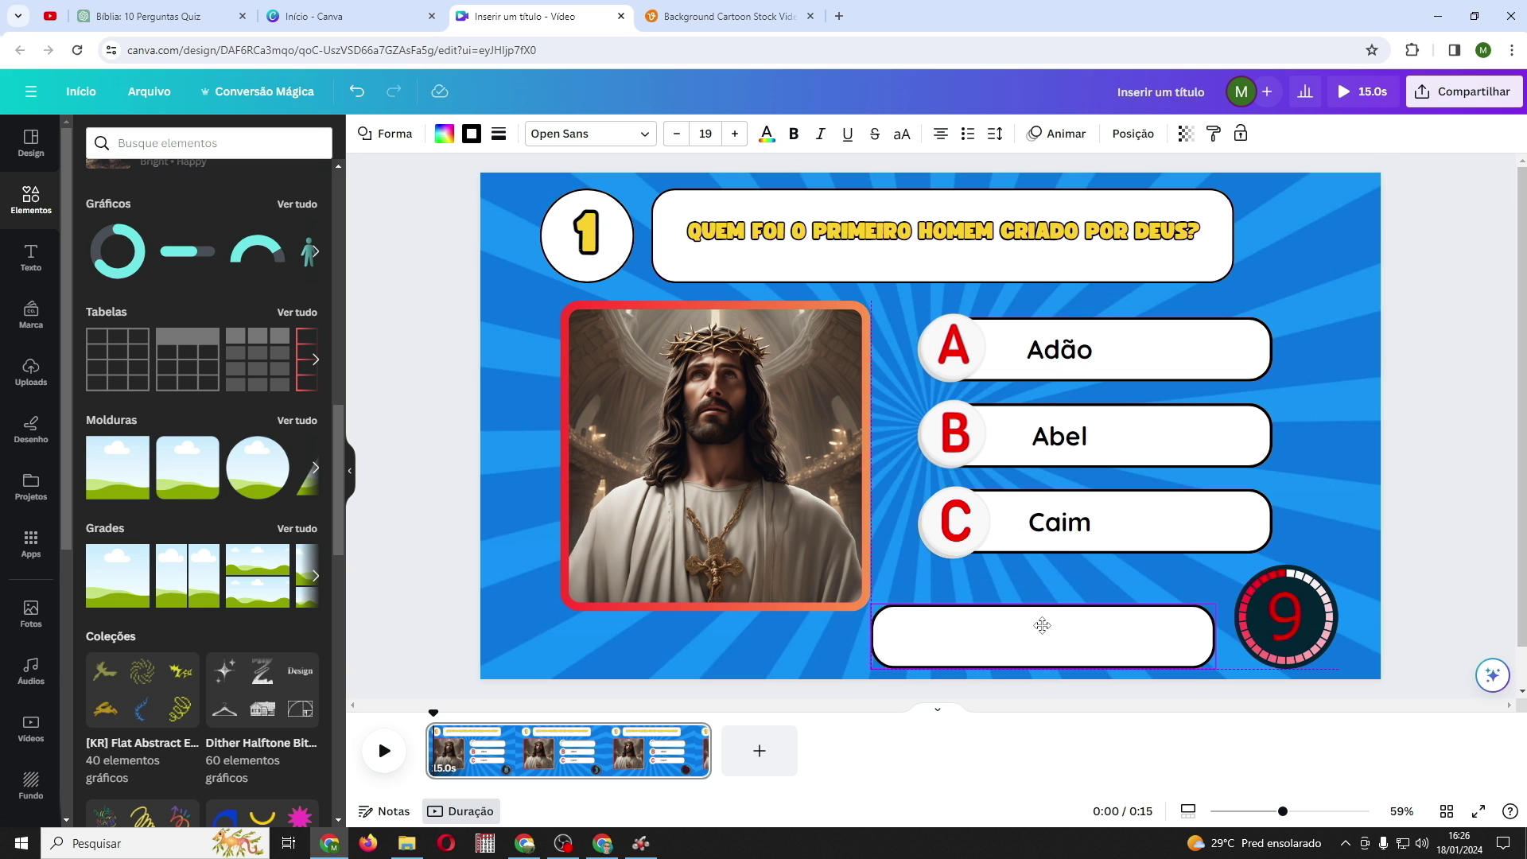
{"action": "left_click", "coordinate": [1357, 365]}
{"action": "left_click", "coordinate": [1264, 346]}
{"action": "left_click", "coordinate": [1091, 274]}
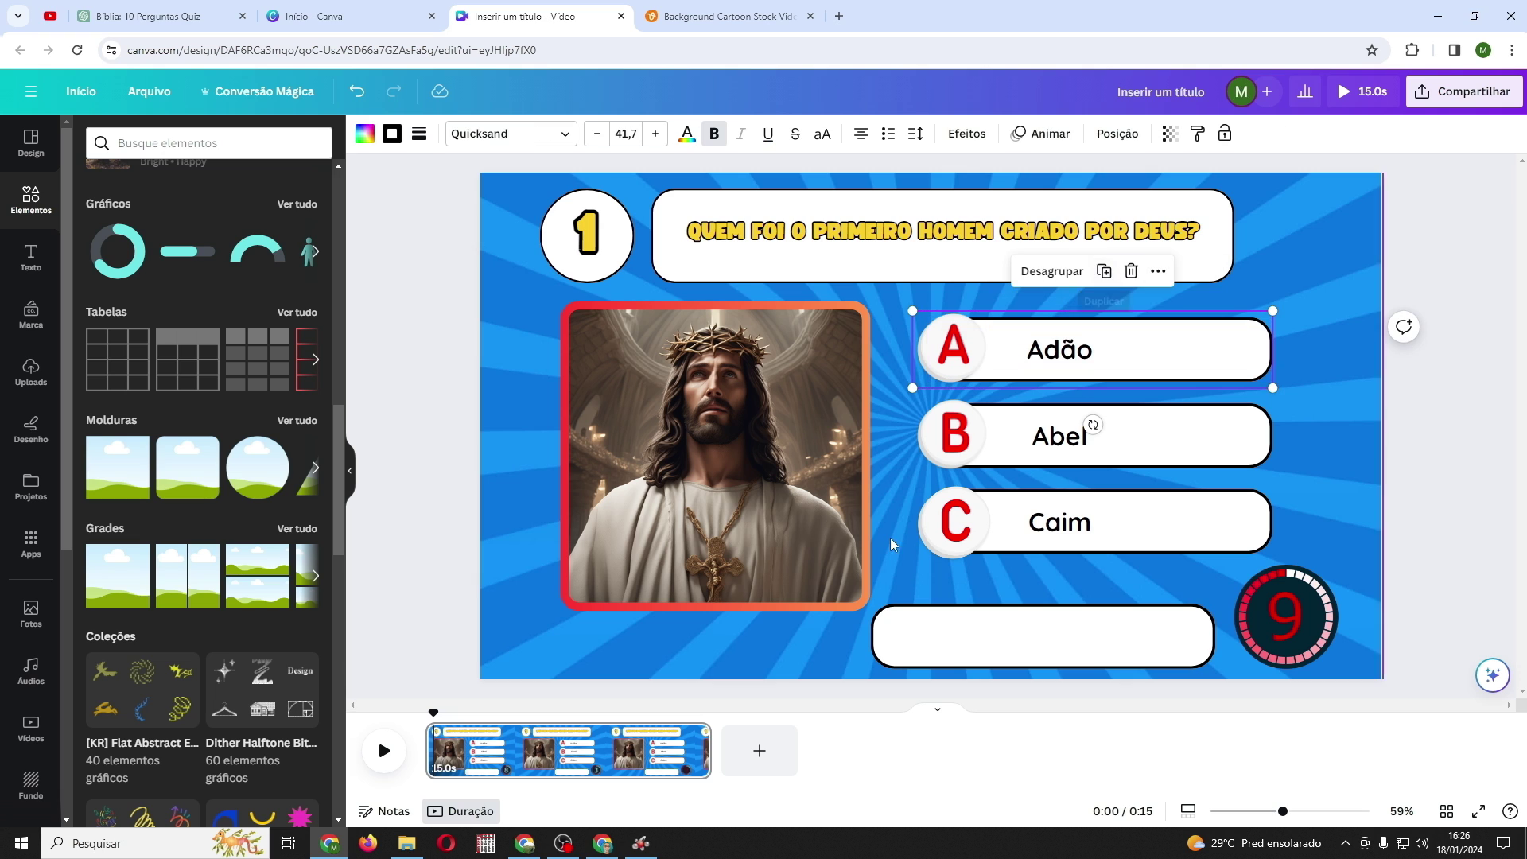
Fill the bar beside the countdown with a bright custom green
{"action": "left_click", "coordinate": [1024, 649]}
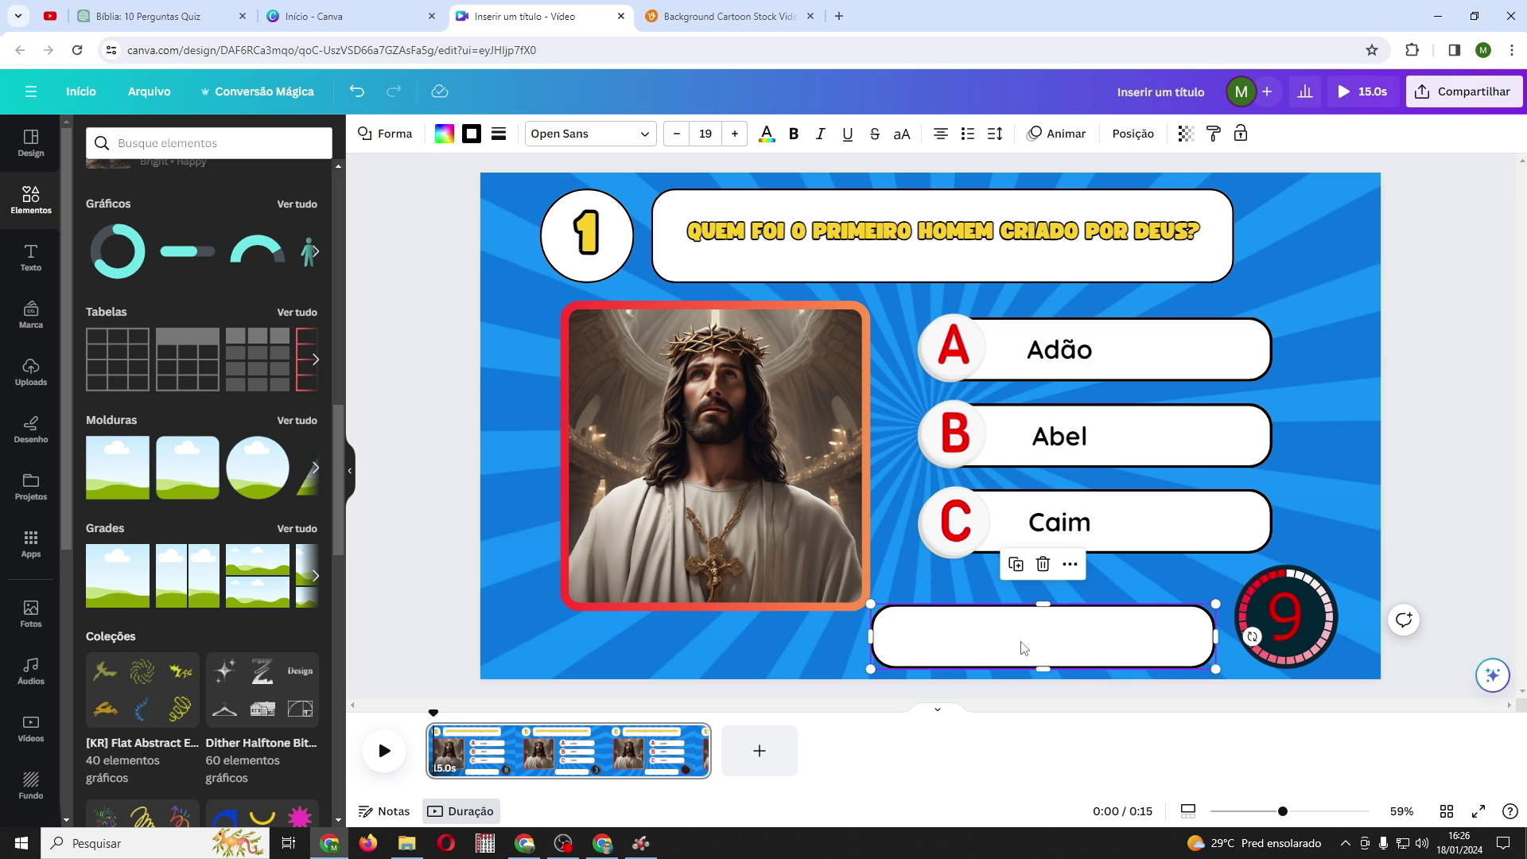
{"action": "left_click", "coordinate": [447, 137]}
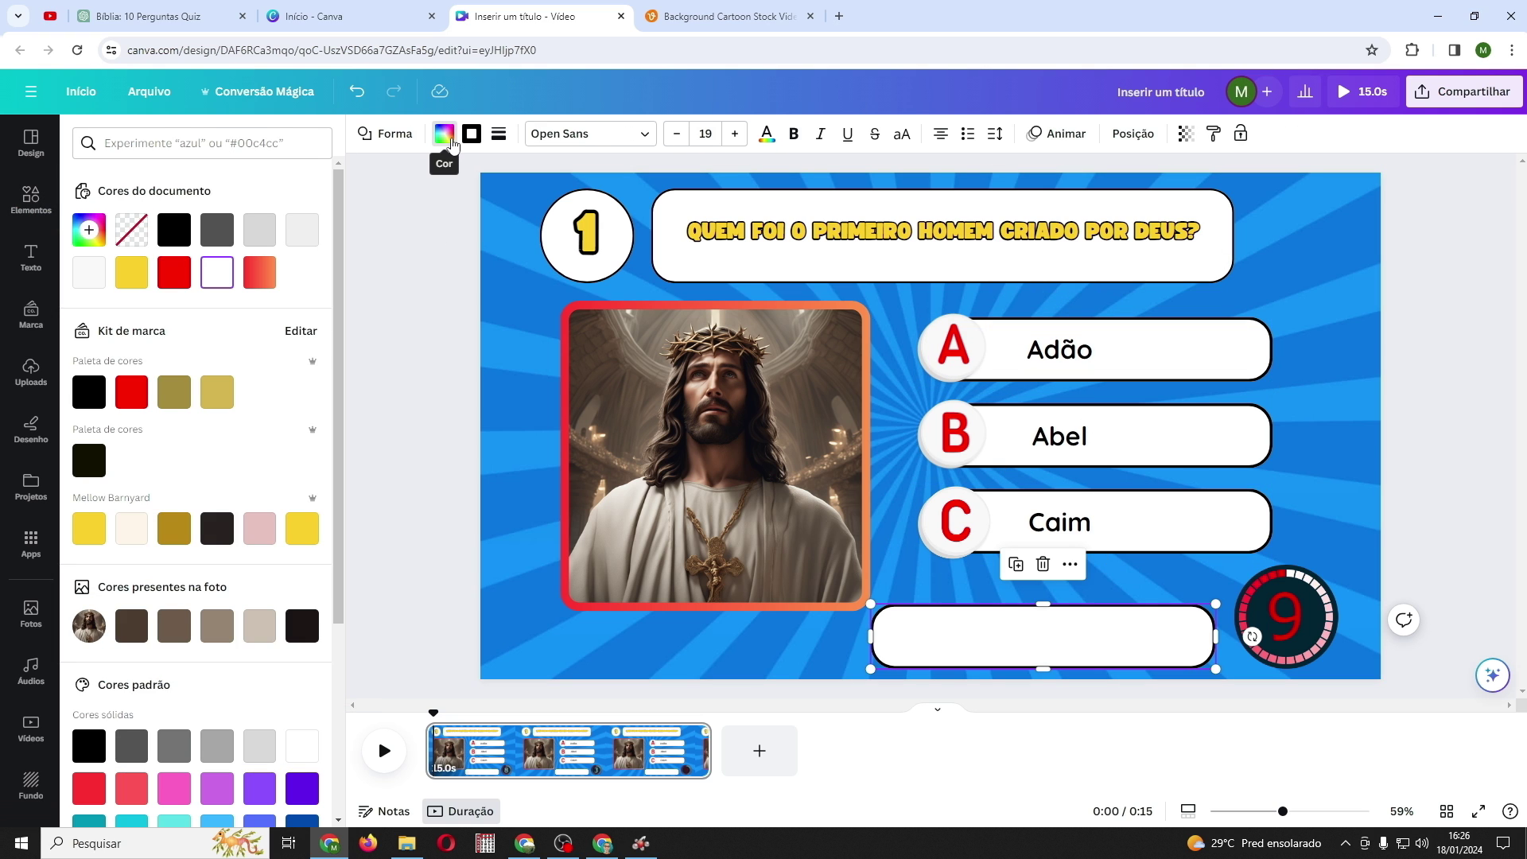
{"action": "scroll", "coordinate": [183, 517], "scroll_direction": "down", "scroll_amount": 4}
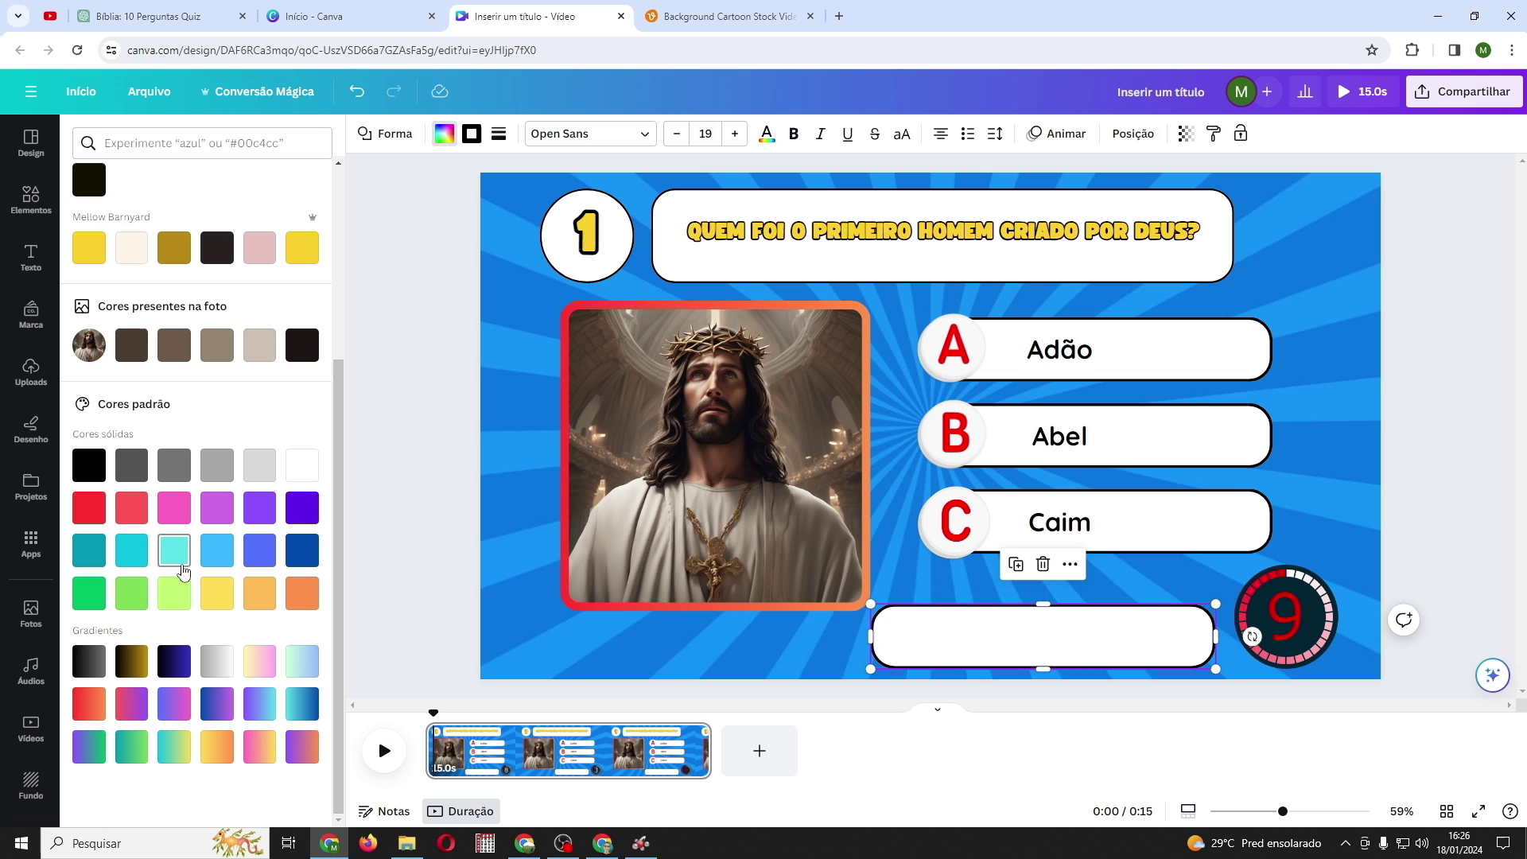
{"action": "left_click", "coordinate": [132, 602]}
{"action": "scroll", "coordinate": [132, 556], "scroll_direction": "up", "scroll_amount": 5}
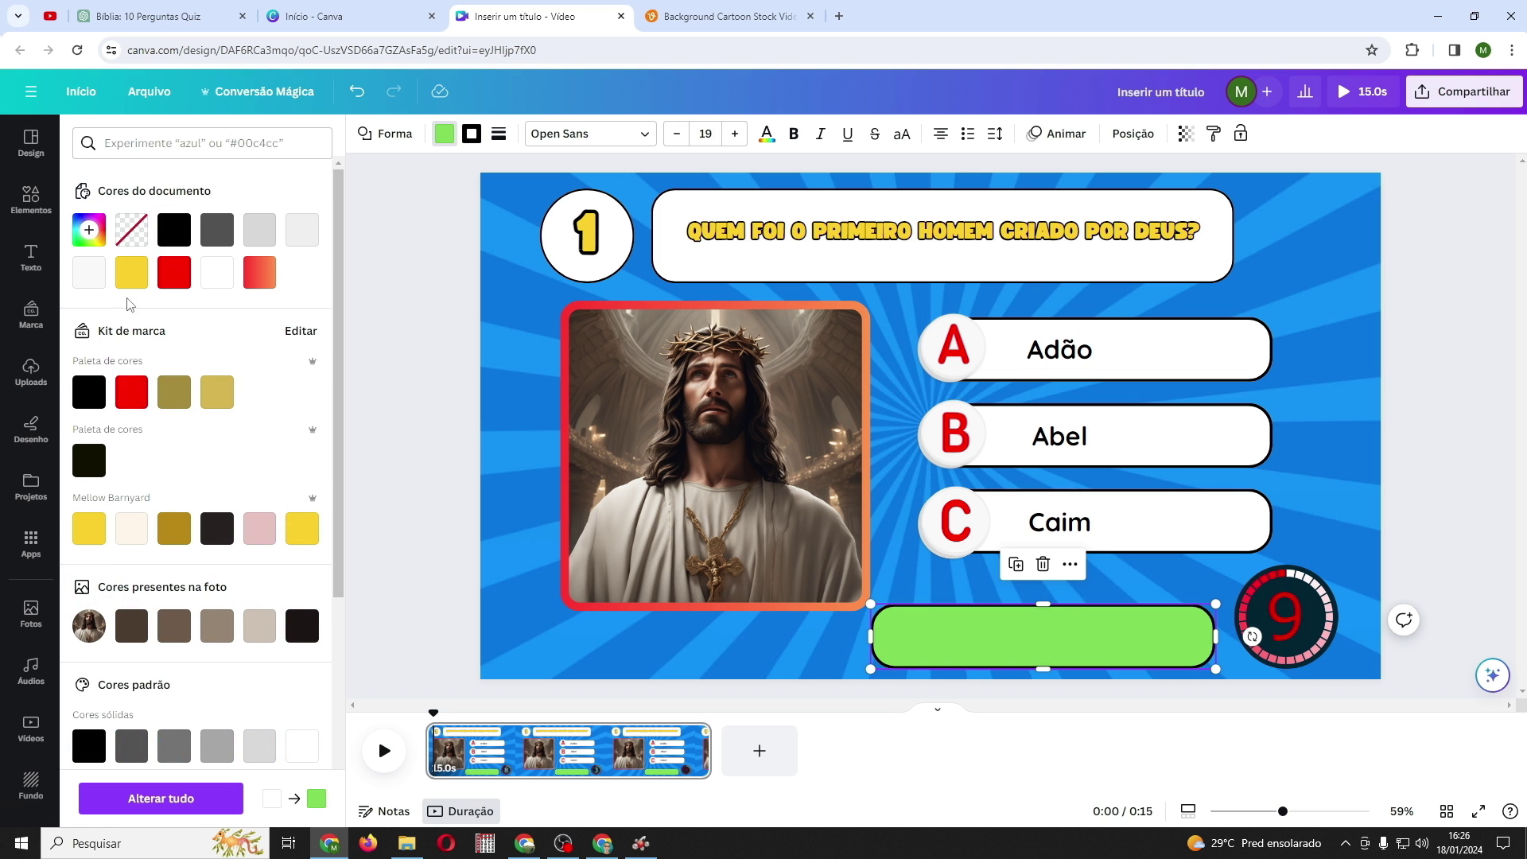
{"action": "left_click", "coordinate": [88, 230]}
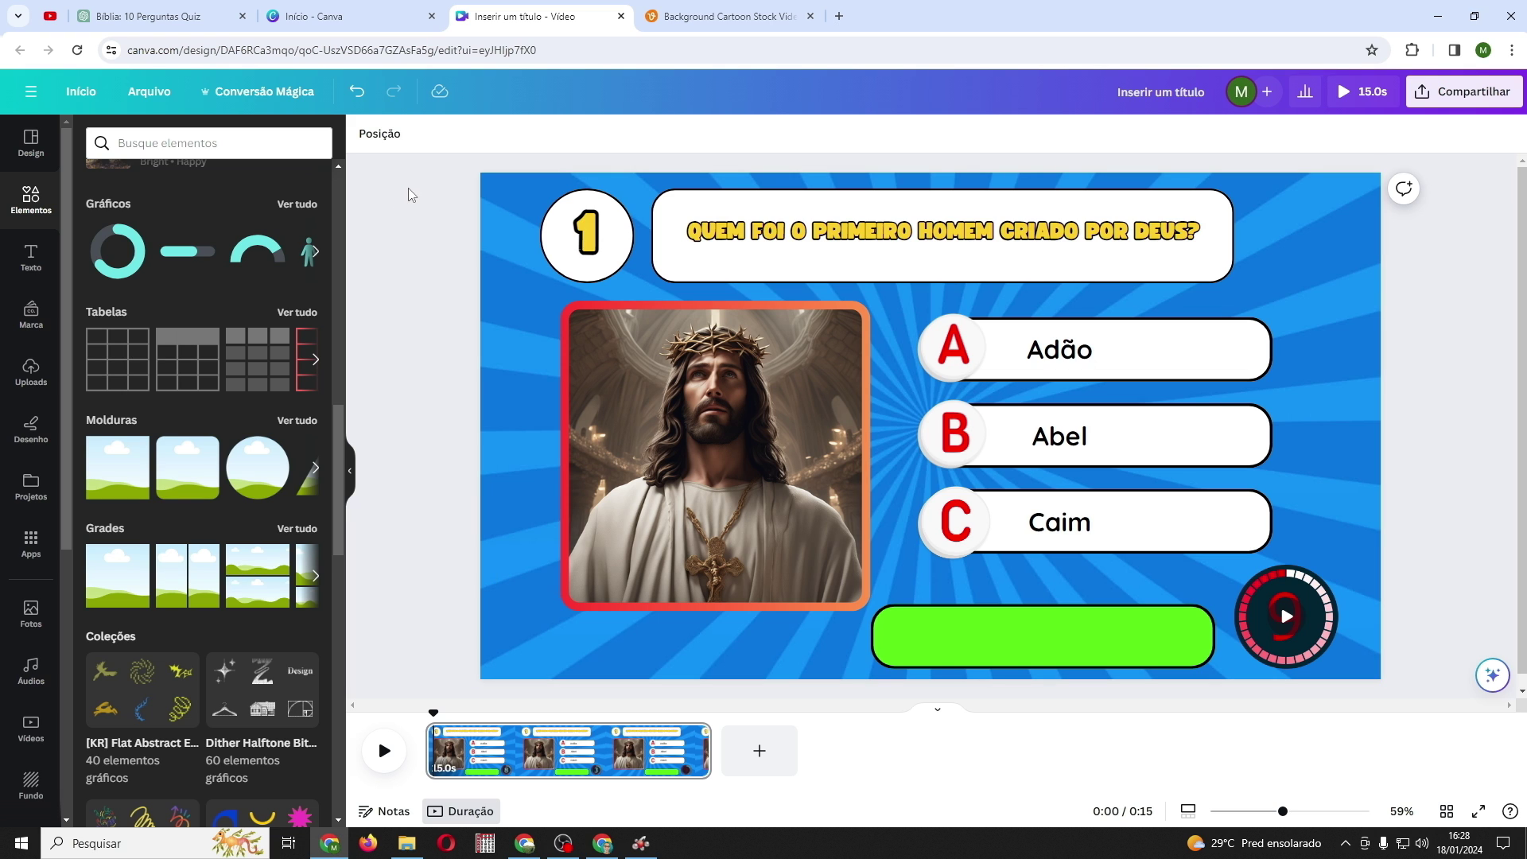
Apply the Panorama entrance animation to the number circle and the question banner together
{"action": "left_click_drag", "start_coordinate": [408, 187], "coordinate": [737, 266]}
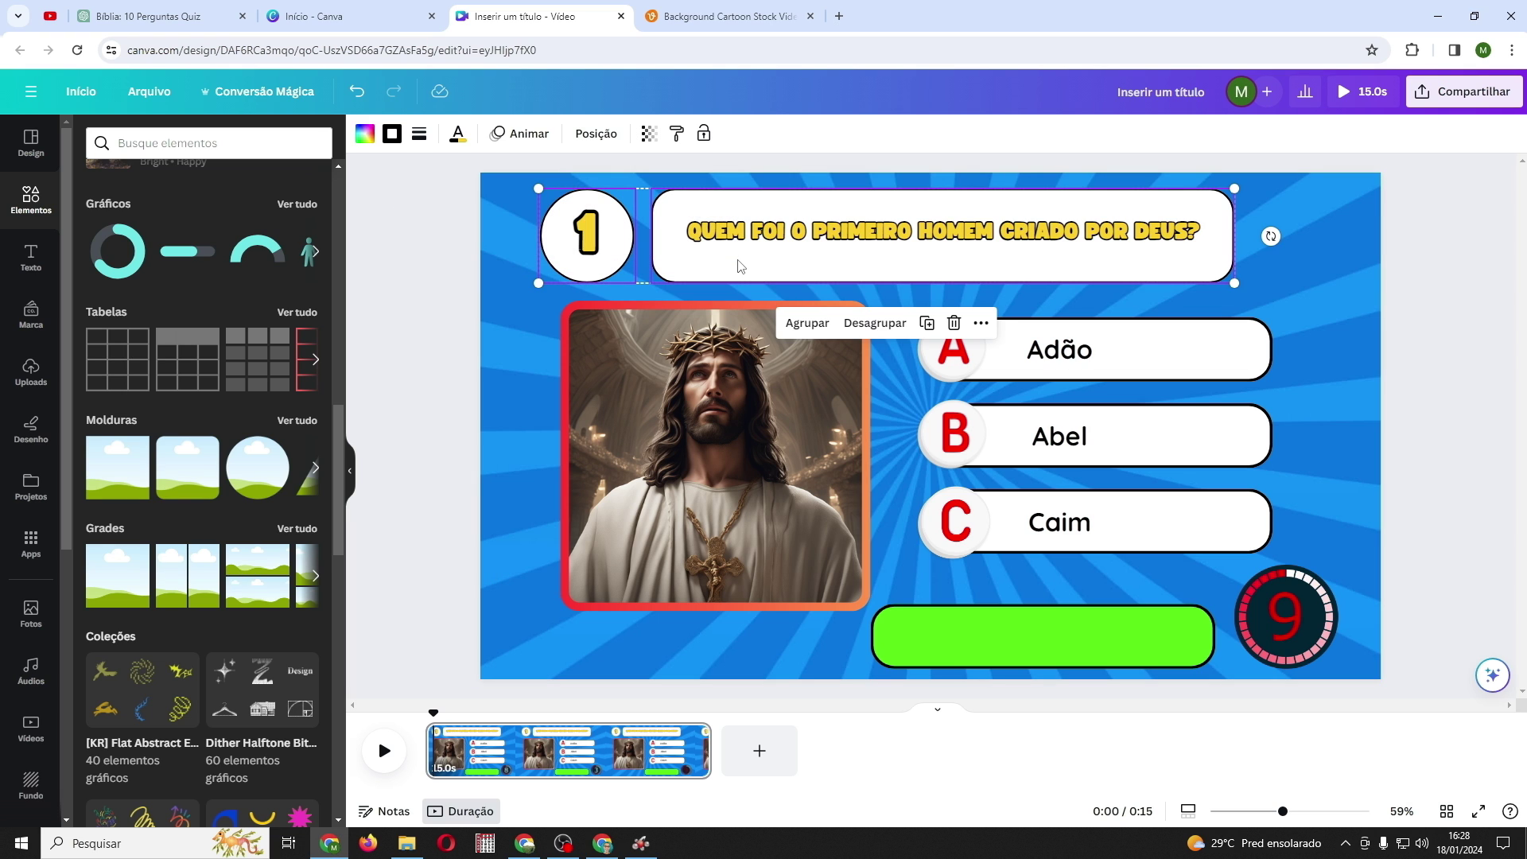
{"action": "left_click", "coordinate": [527, 133]}
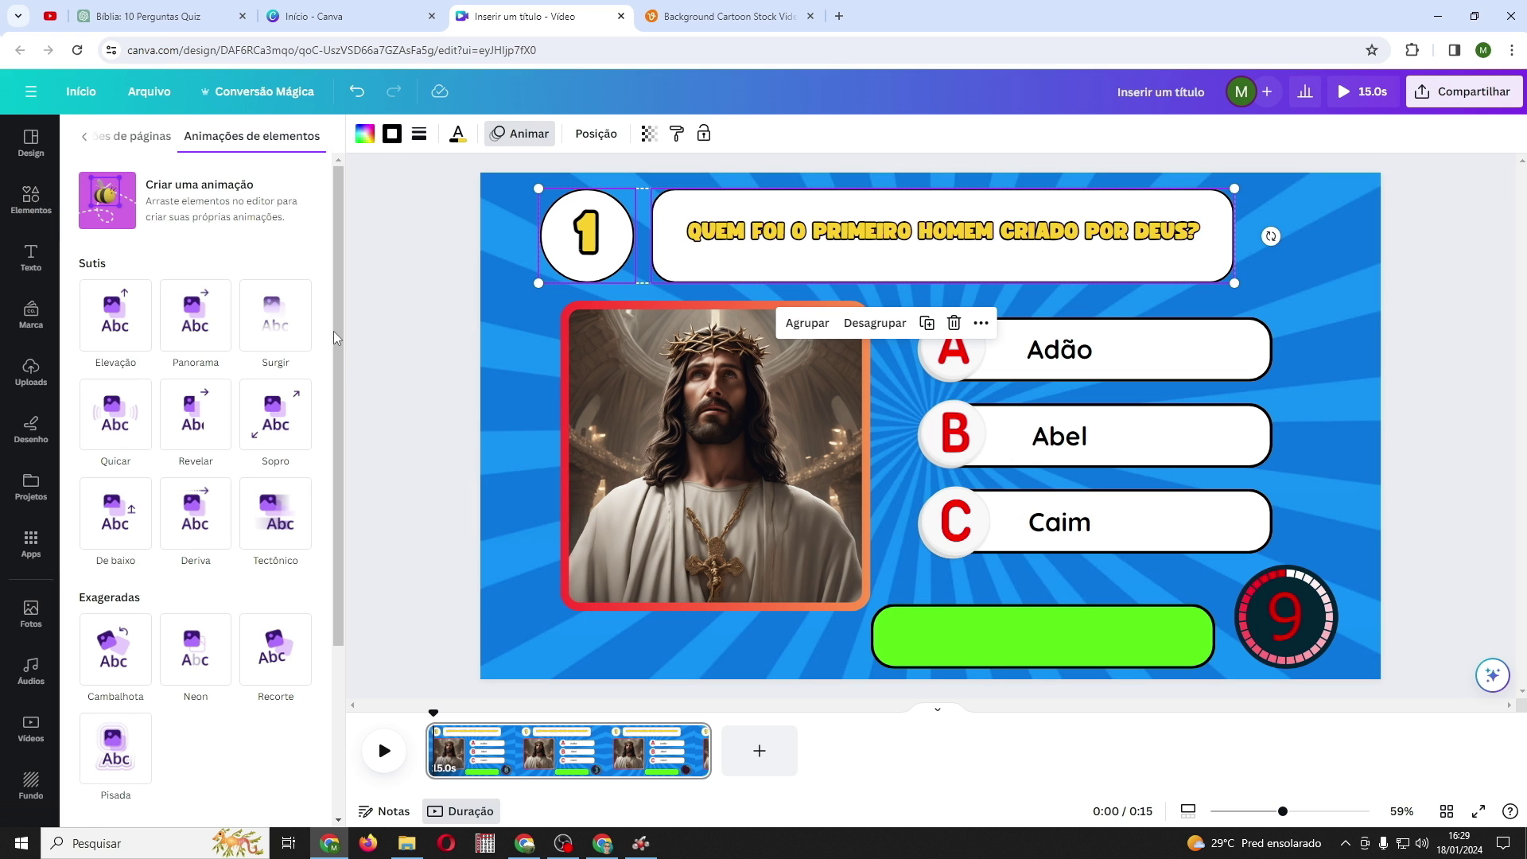
{"action": "mouse_move", "coordinate": [335, 331]}
{"action": "left_mouse_down"}
{"action": "mouse_move", "coordinate": [336, 413]}
{"action": "mouse_move", "coordinate": [337, 346]}
{"action": "left_mouse_up"}
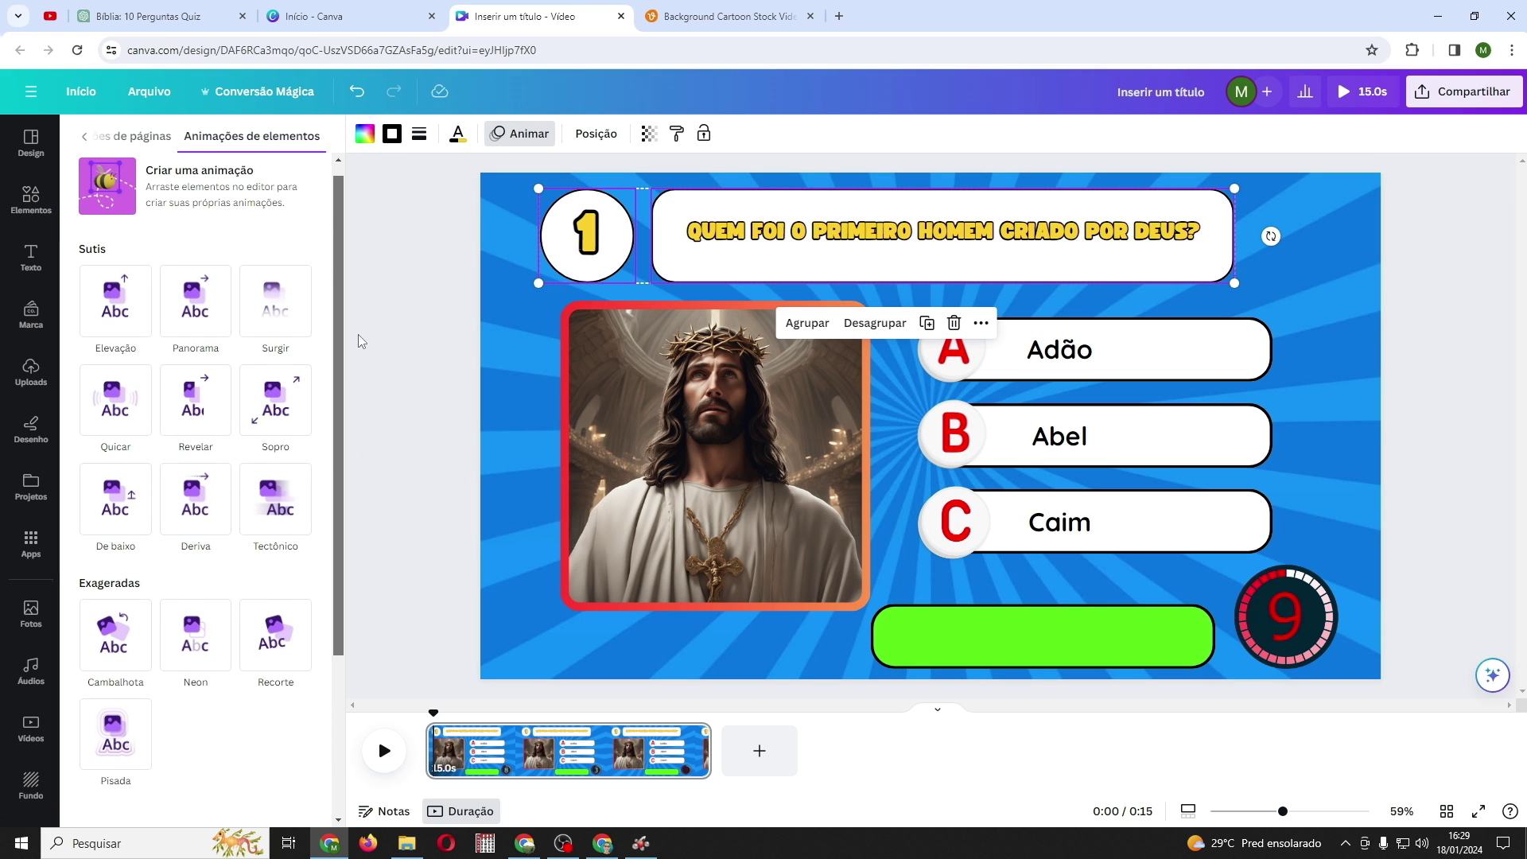
{"action": "left_click", "coordinate": [206, 318]}
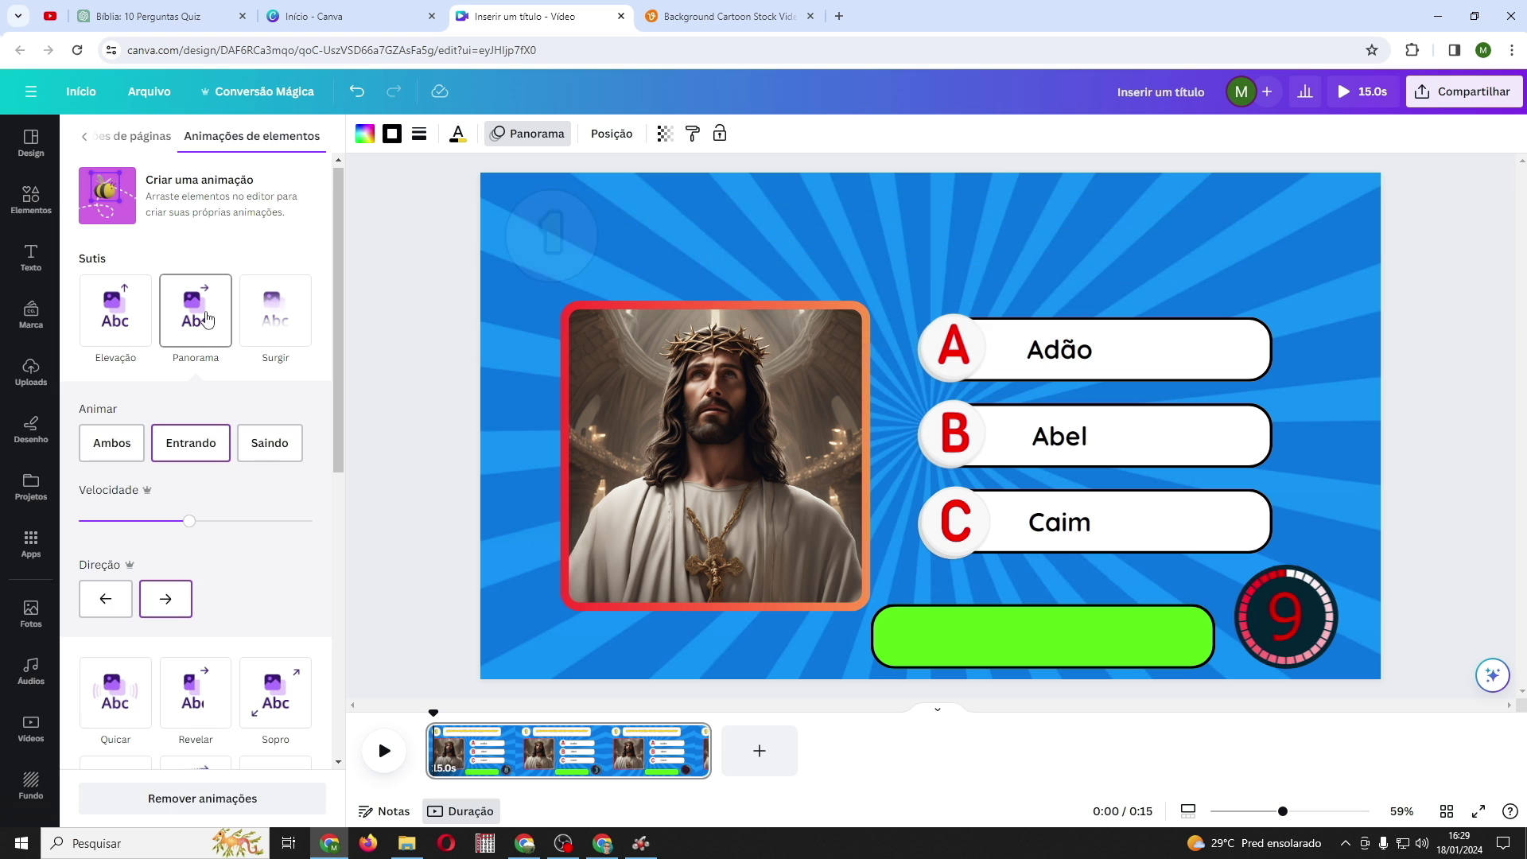
{"action": "key", "text": "Escape"}
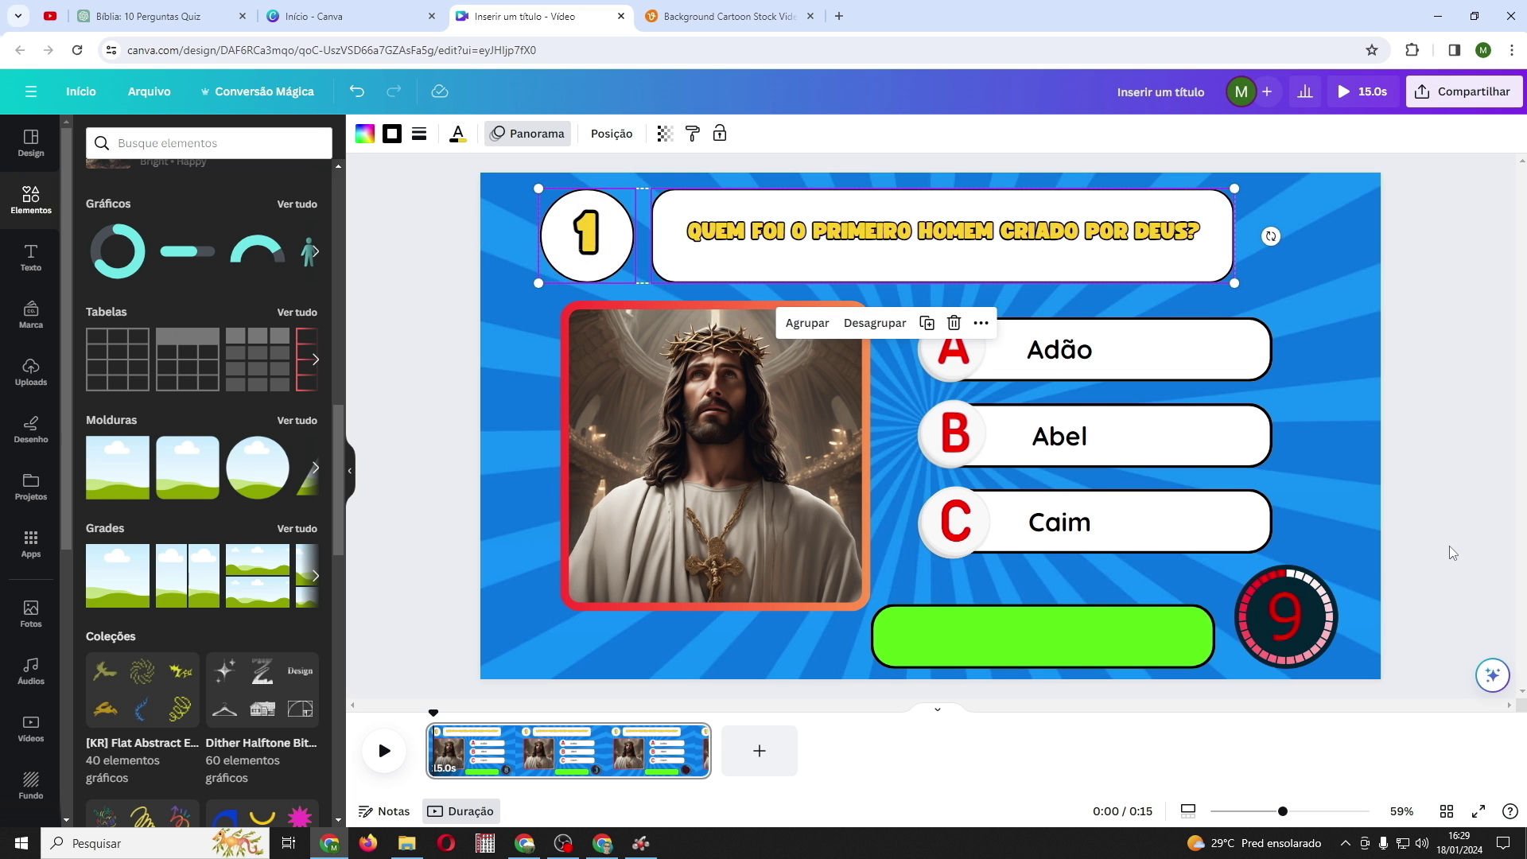
Apply the De baixo animation to the A, B and C answer groups together
{"action": "left_click_drag", "start_coordinate": [995, 521], "coordinate": [926, 372]}
{"action": "left_click", "coordinate": [522, 135]}
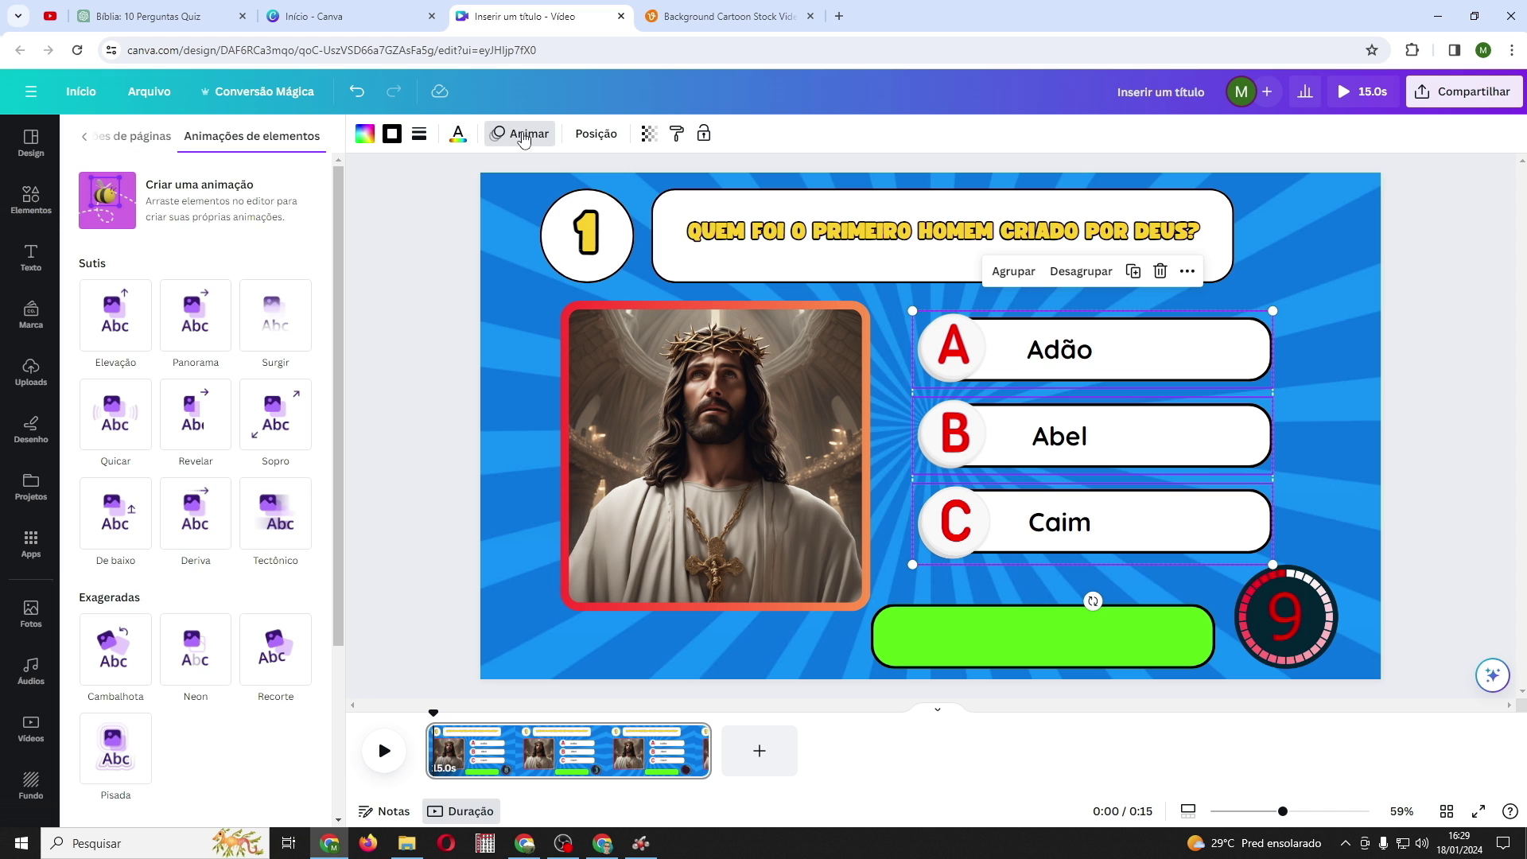
{"action": "left_click", "coordinate": [112, 517]}
Apply the Sacudir motion effect to the framed picture of Jesus
{"action": "left_click", "coordinate": [699, 522]}
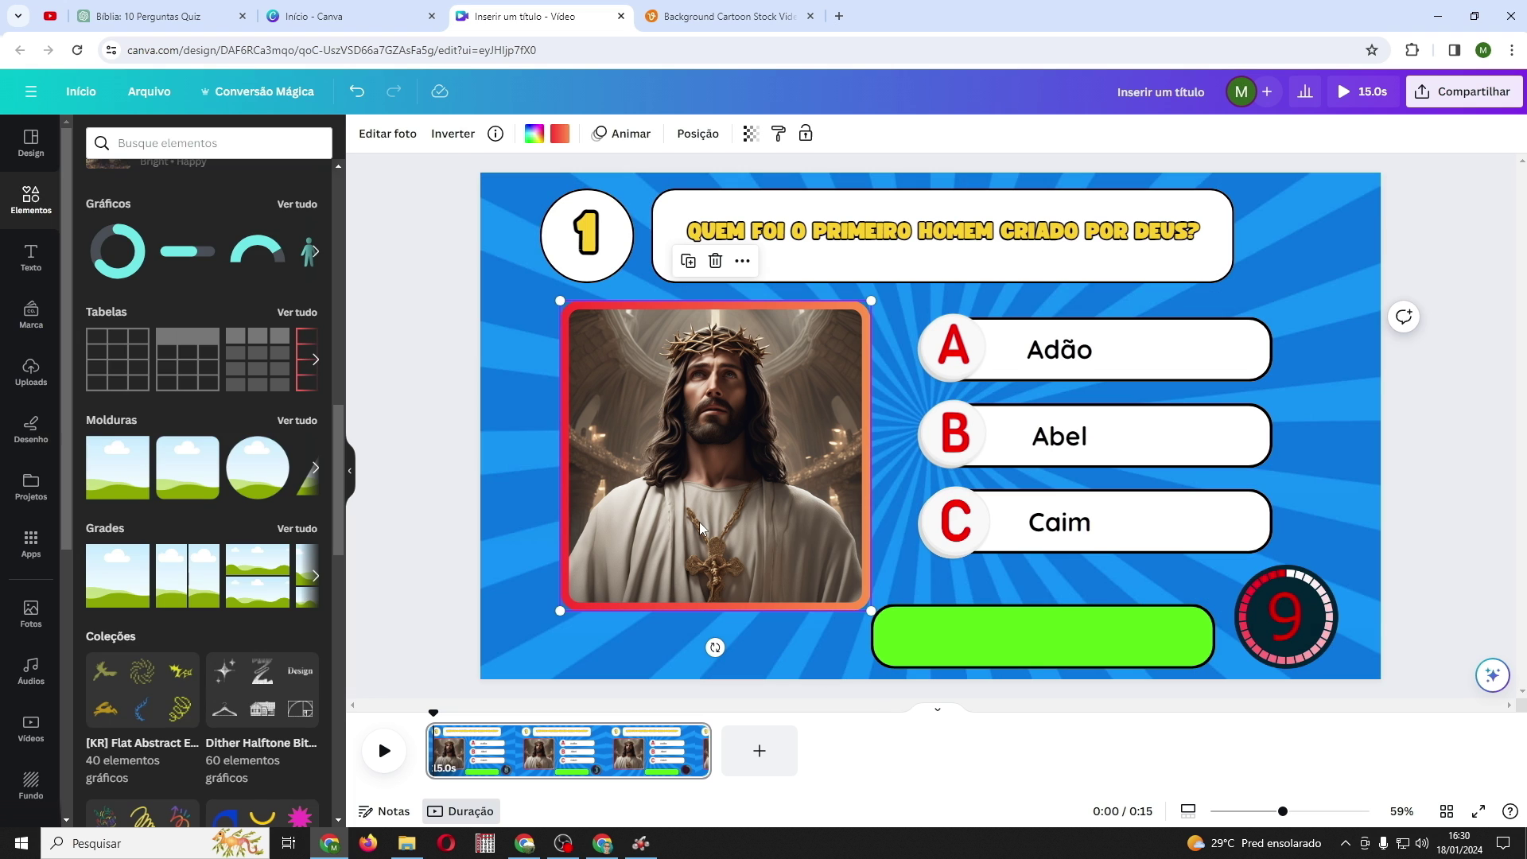
{"action": "left_click", "coordinate": [621, 134]}
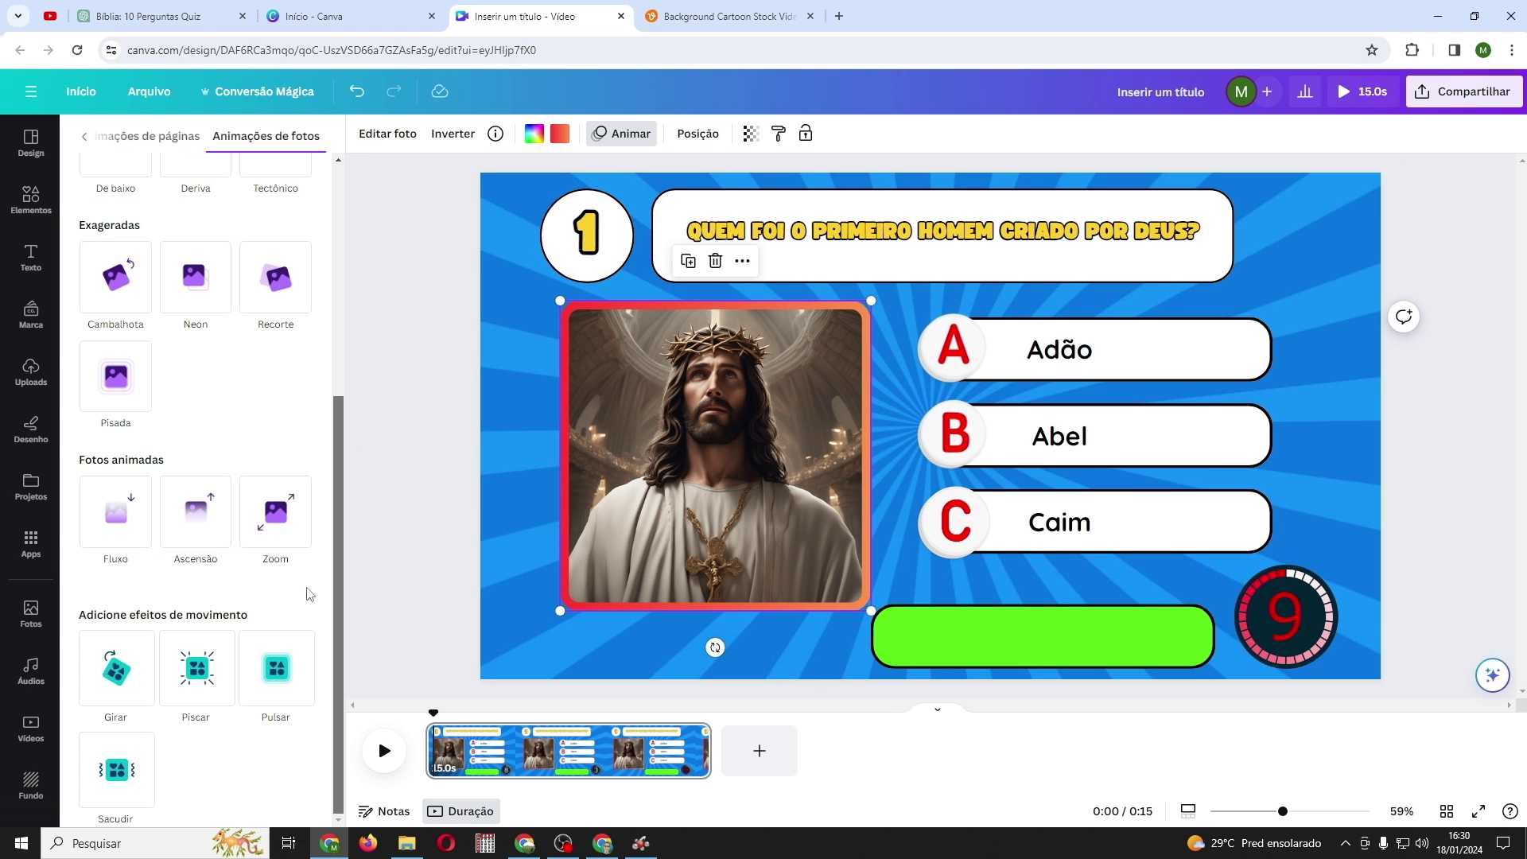
{"action": "left_click", "coordinate": [117, 769]}
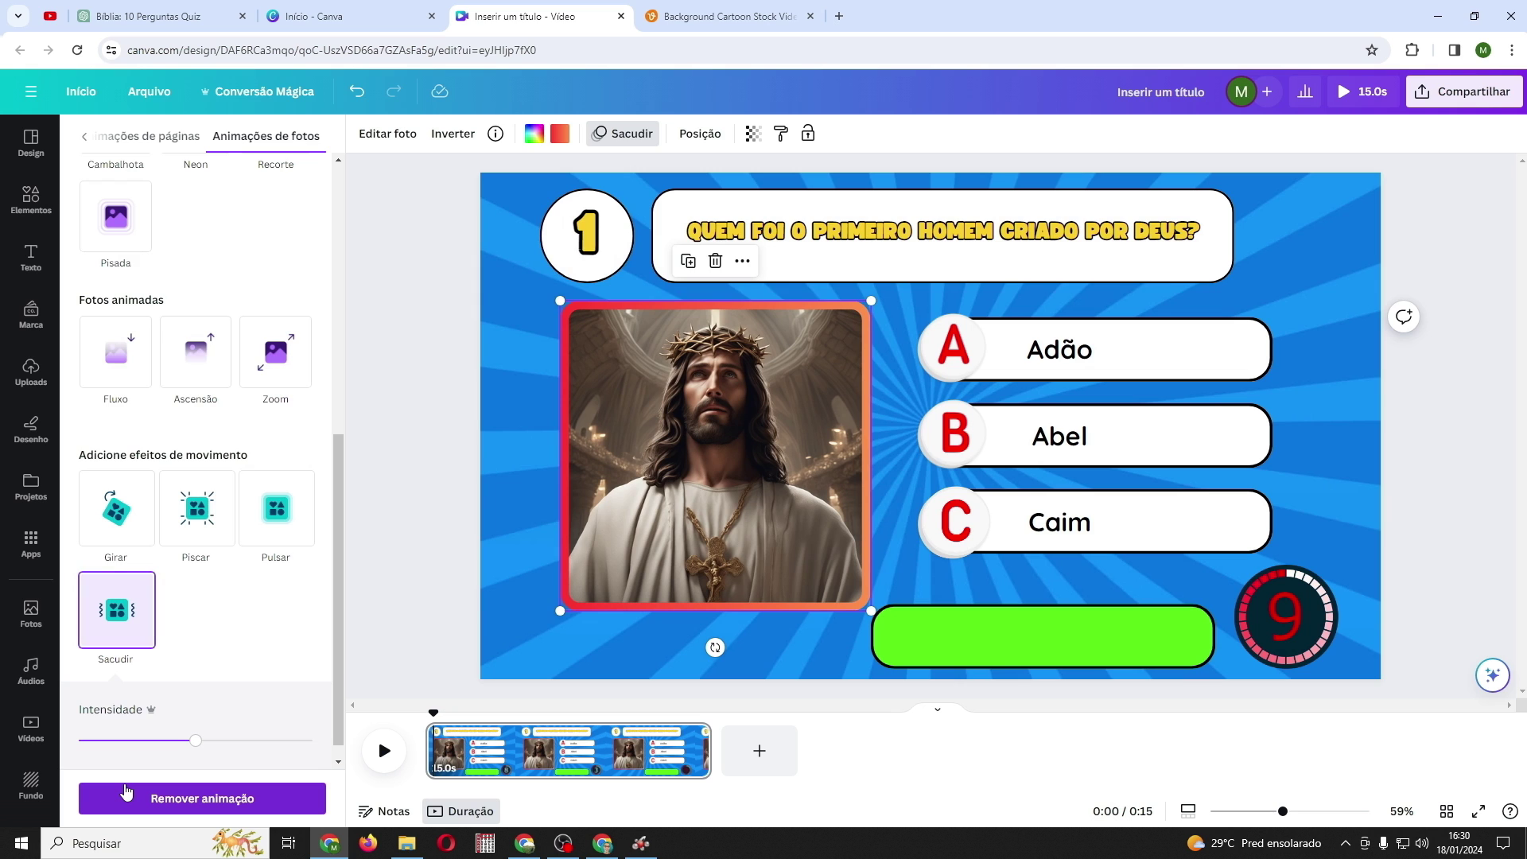
Apply the Elevação entrance animation to the countdown and the De baixo animation to the green bar beside it
{"action": "left_click", "coordinate": [1255, 599]}
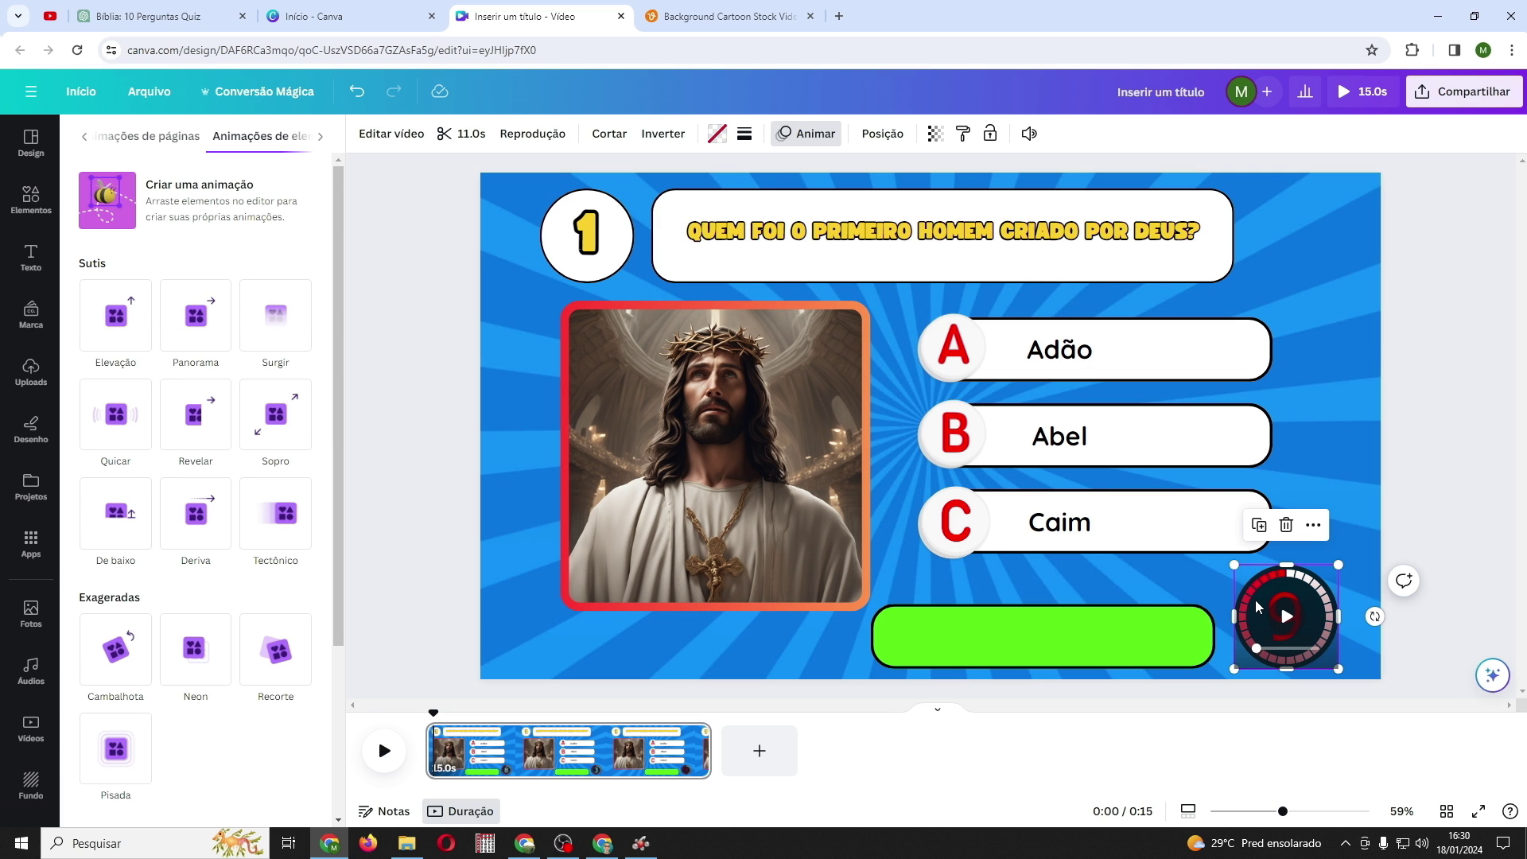
{"action": "left_click", "coordinate": [123, 327]}
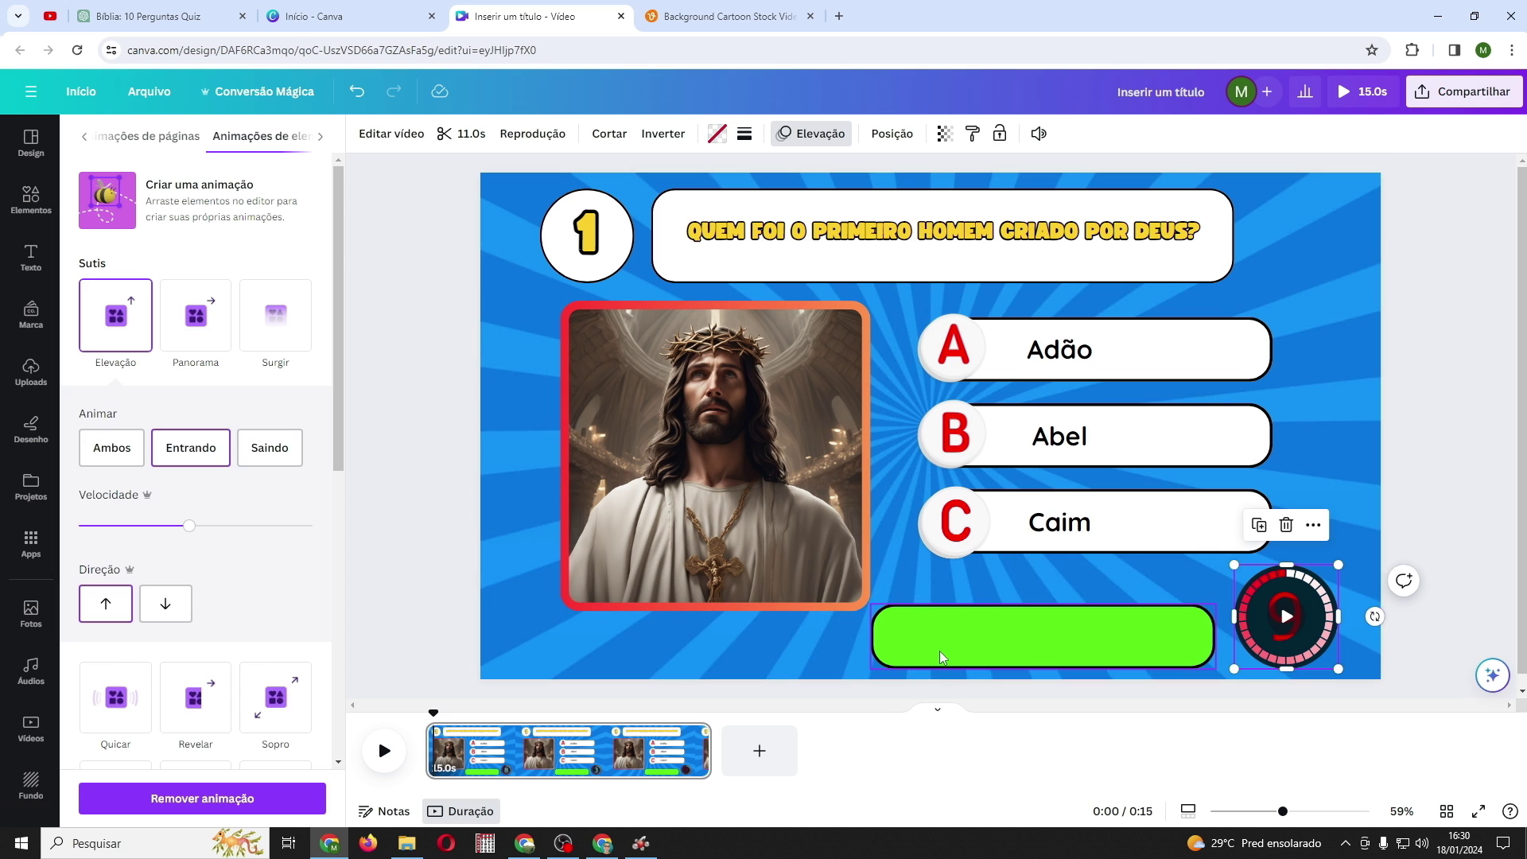
{"action": "left_click", "coordinate": [938, 650]}
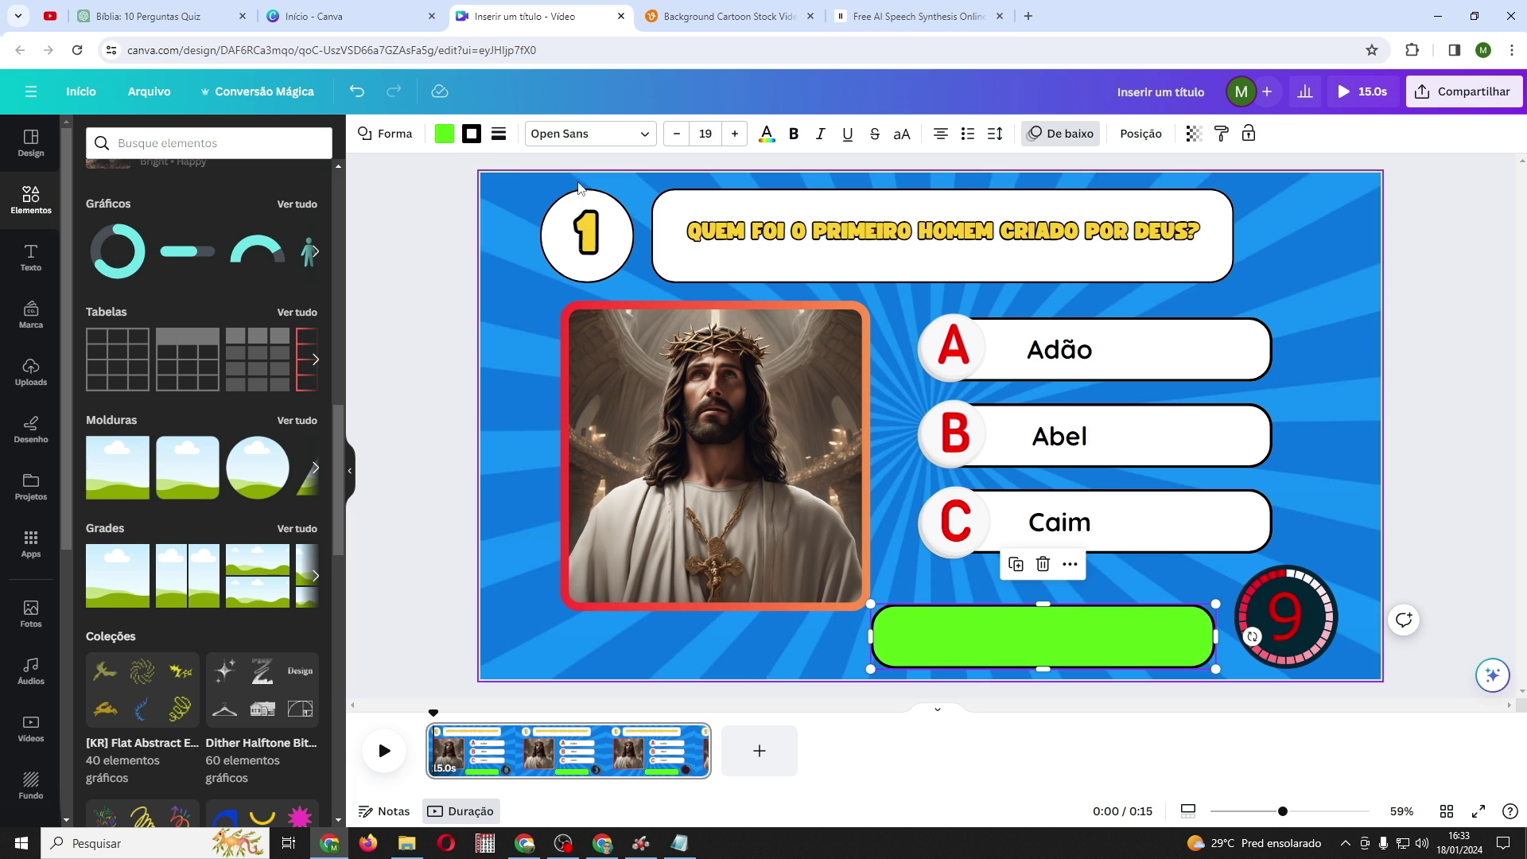
Copy the first question from the ChatGPT table into ElevenLabs' speech text and append "Alternativa A, Adão, B Abel ou C Caim ?"
{"action": "left_click", "coordinate": [181, 24]}
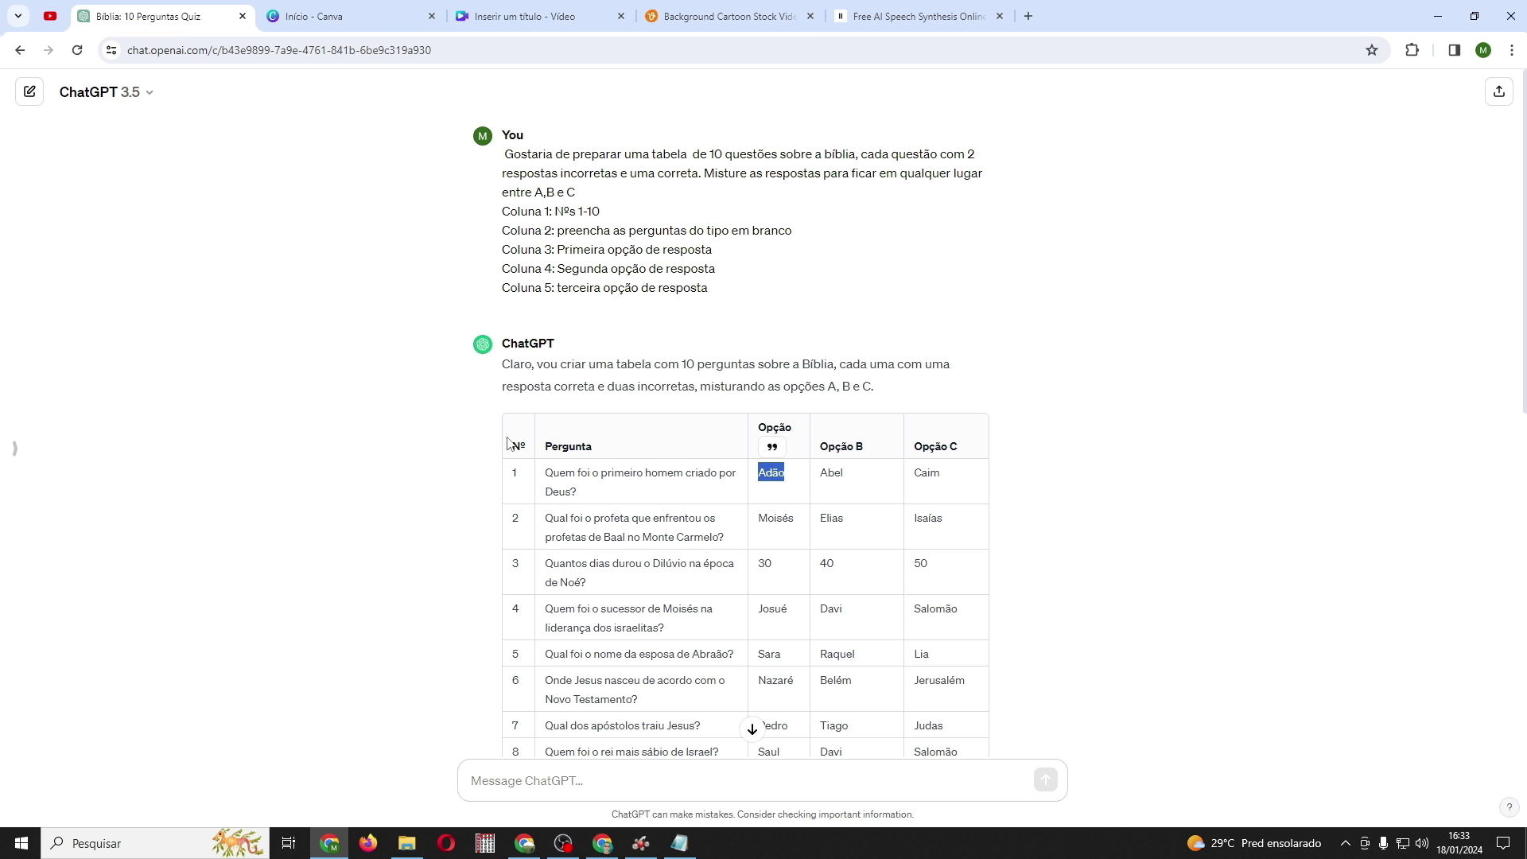
{"action": "left_click", "coordinate": [619, 490]}
{"action": "left_click_drag", "start_coordinate": [549, 470], "coordinate": [589, 499]}
{"action": "key", "text": "ctrl+c"}
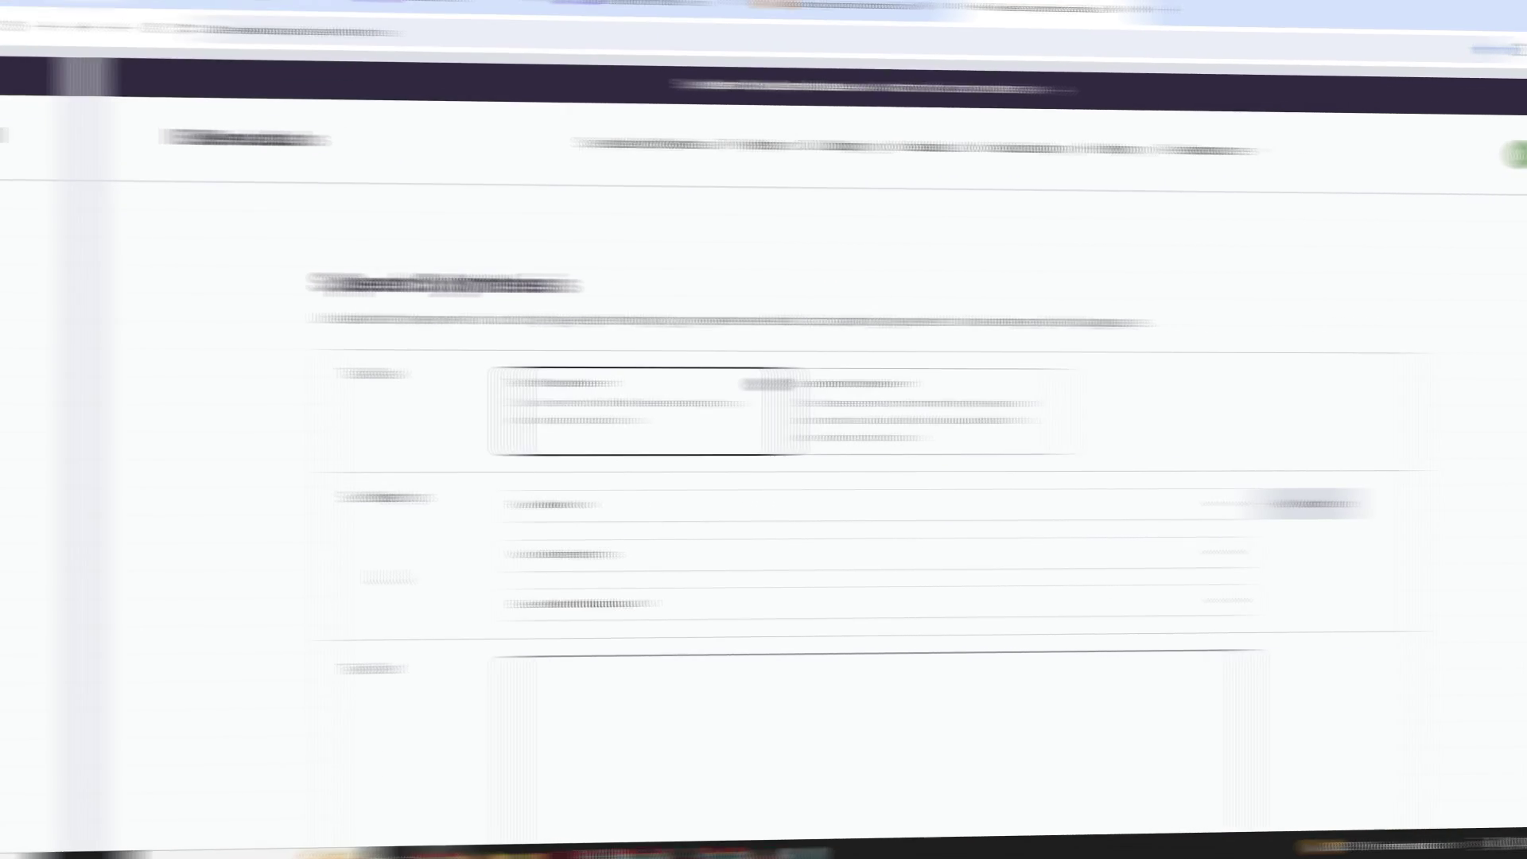
{"action": "scroll", "coordinate": [493, 608], "scroll_direction": "down", "scroll_amount": 2}
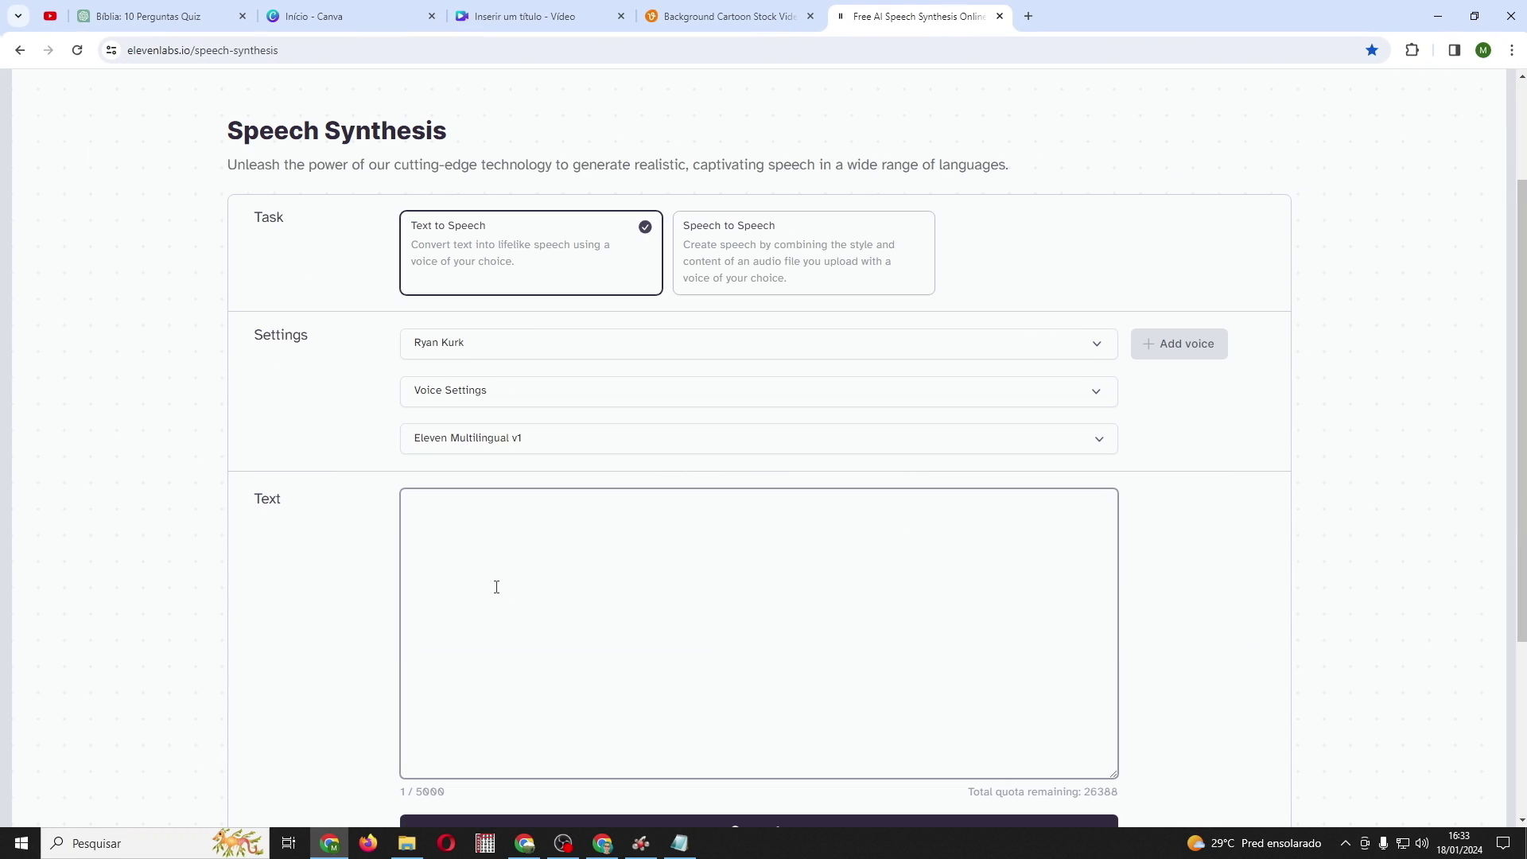
{"action": "key", "text": "ctrl+v"}
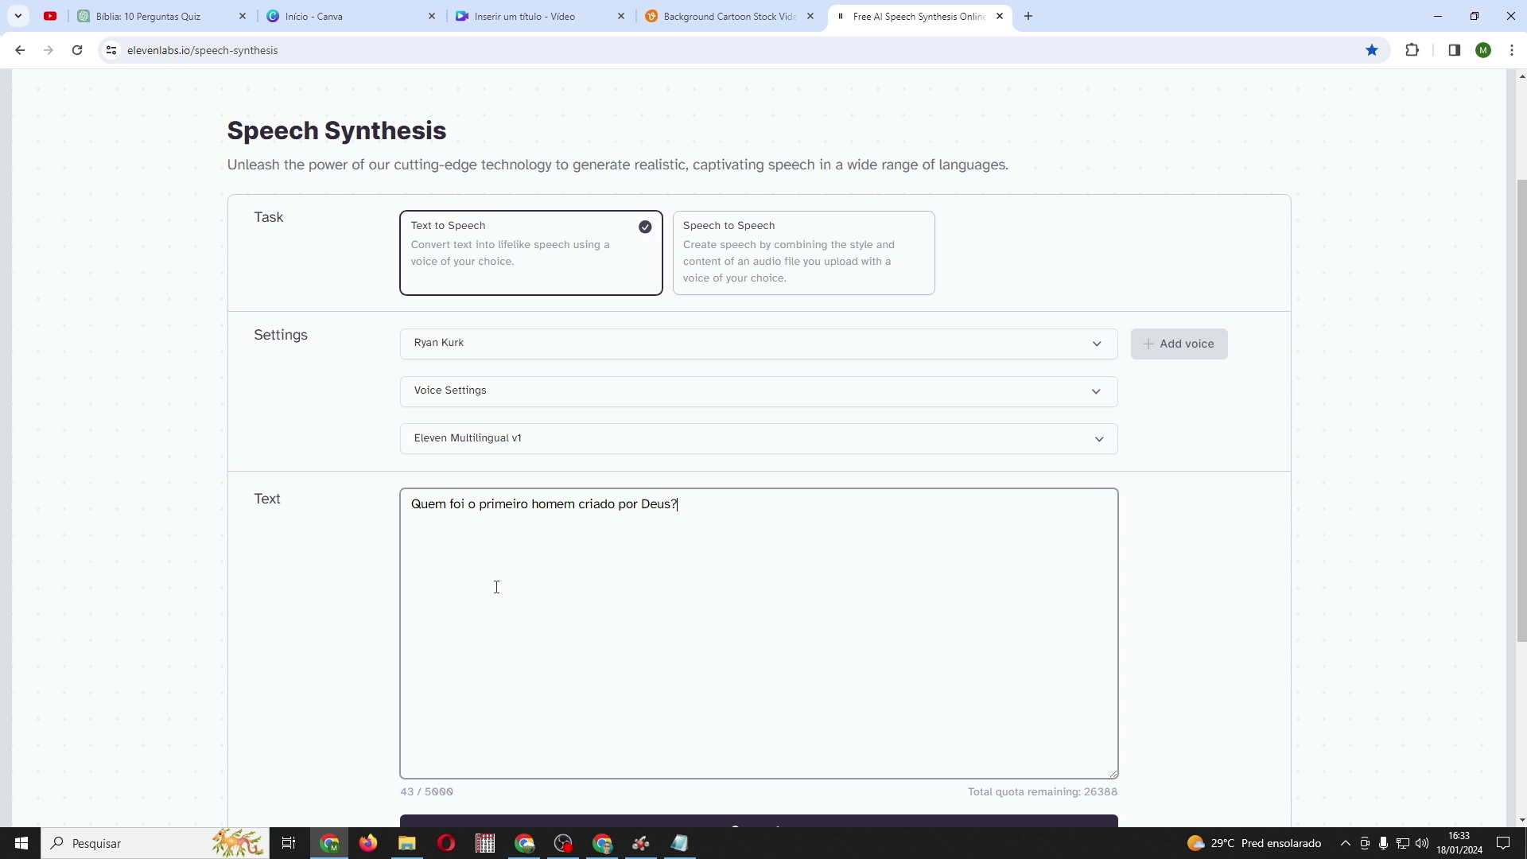
{"action": "type", "text": "Alternativa A, Adão, B Abel ou C Caim ?"}
Copy "Resposta correta: A - Adão" from ChatGPT onto the second line of the ElevenLabs text and insert "Alternativa," before the A
{"action": "left_click", "coordinate": [151, 16]}
{"action": "scroll", "coordinate": [767, 639], "scroll_direction": "down", "scroll_amount": 8}
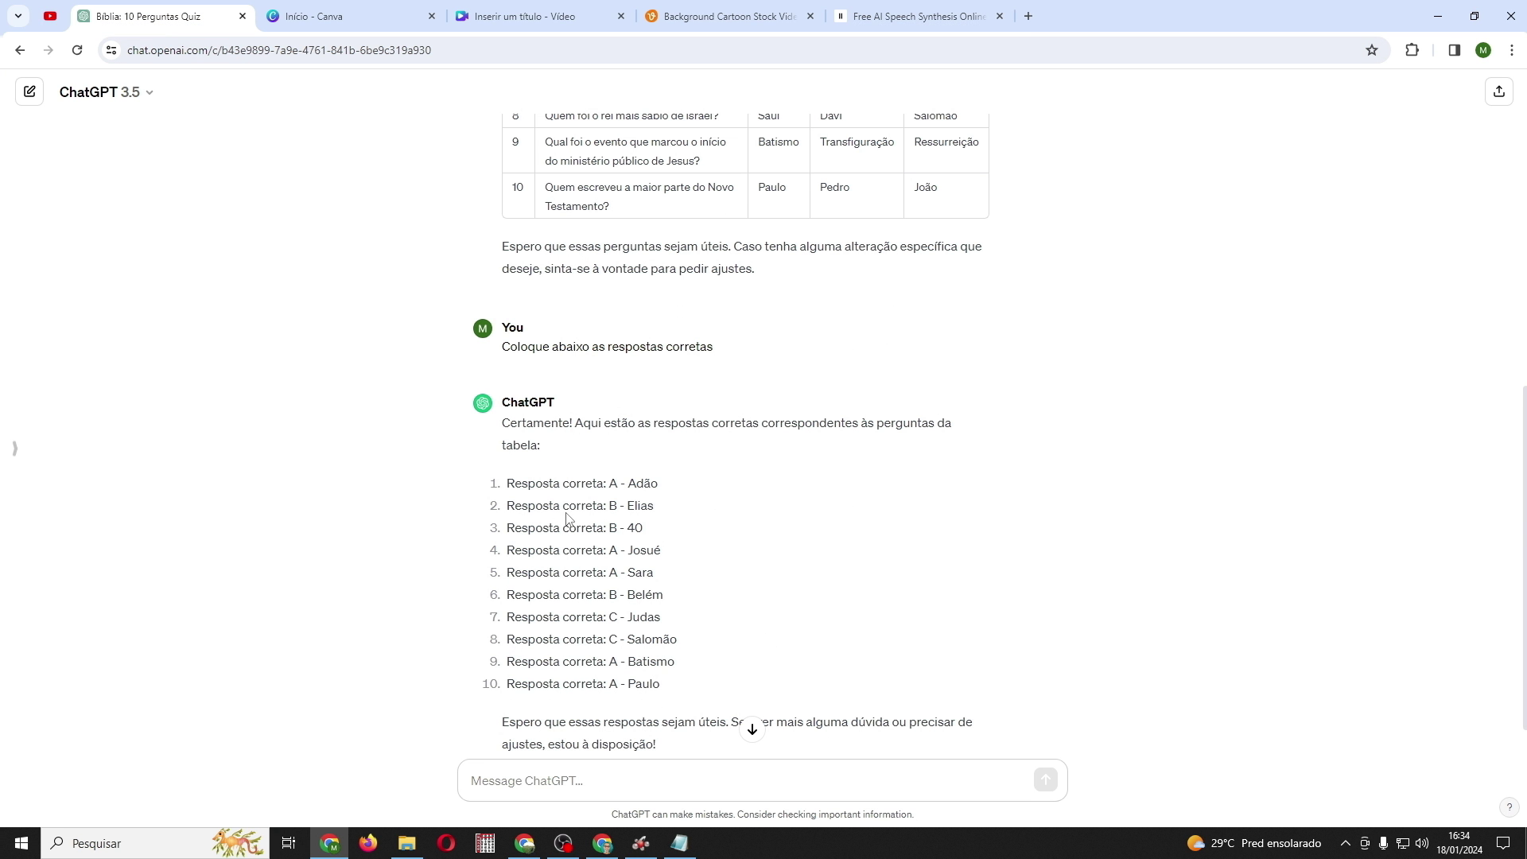
{"action": "left_click_drag", "start_coordinate": [508, 489], "coordinate": [645, 489]}
{"action": "key", "text": "ctrl+c"}
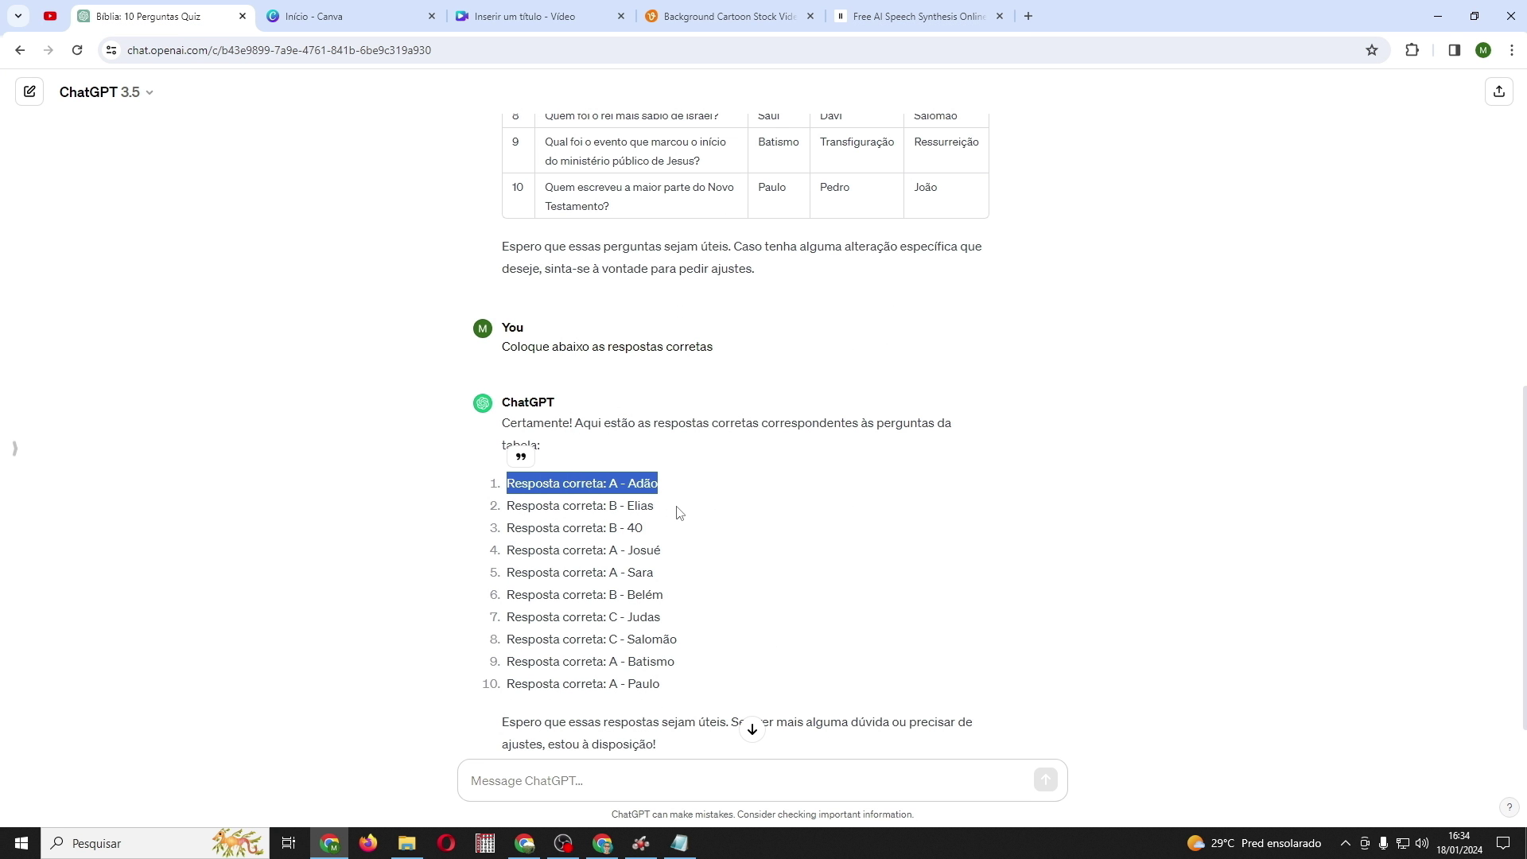
{"action": "left_click", "coordinate": [918, 16]}
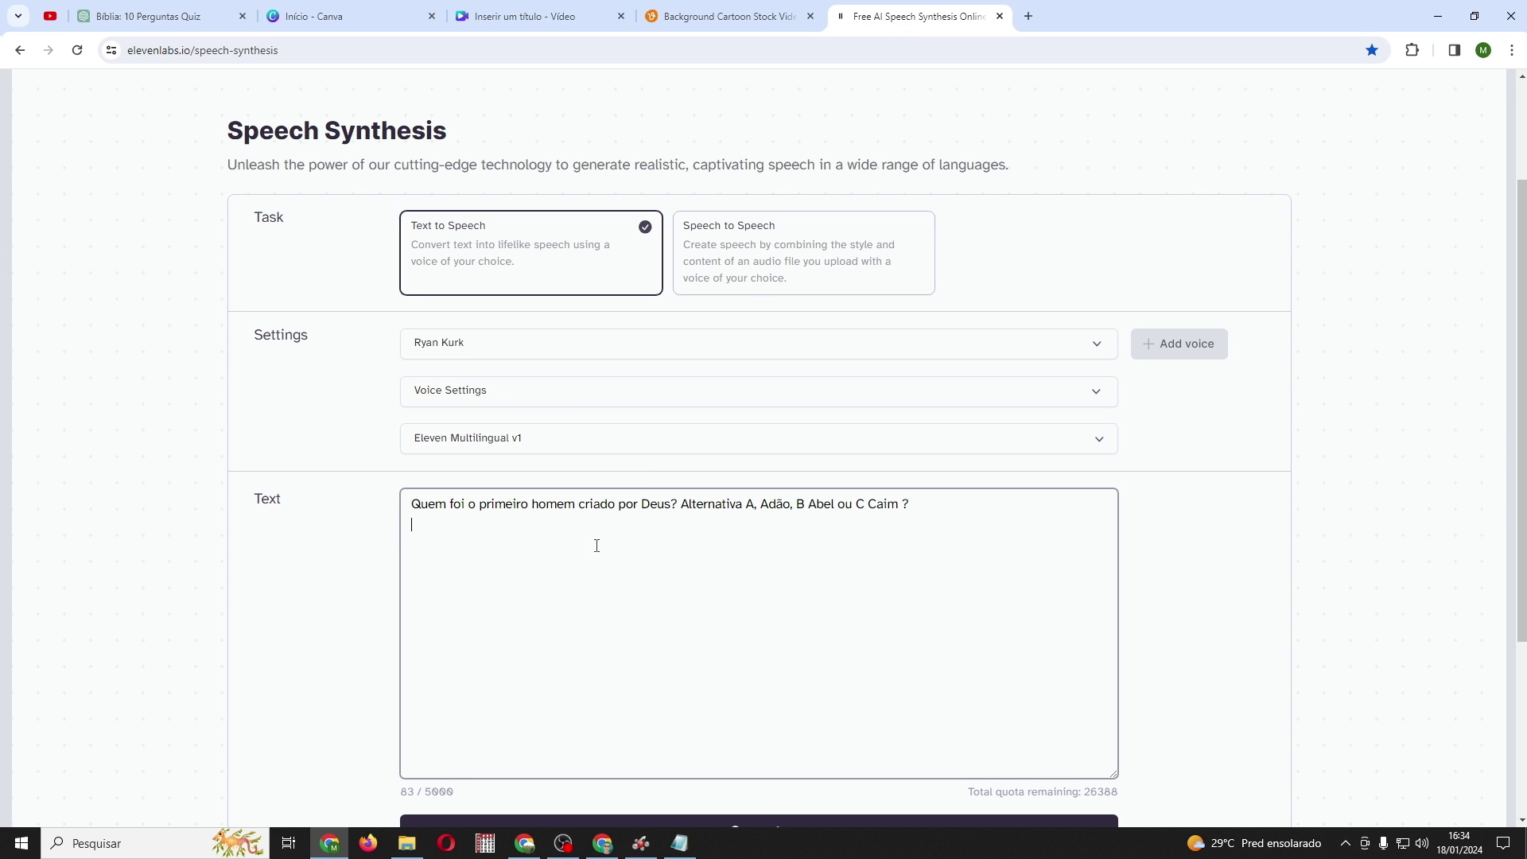
{"action": "key", "text": "ctrl+v"}
{"action": "left_click", "coordinate": [513, 526]}
{"action": "type", "text": "Alternativa,"}
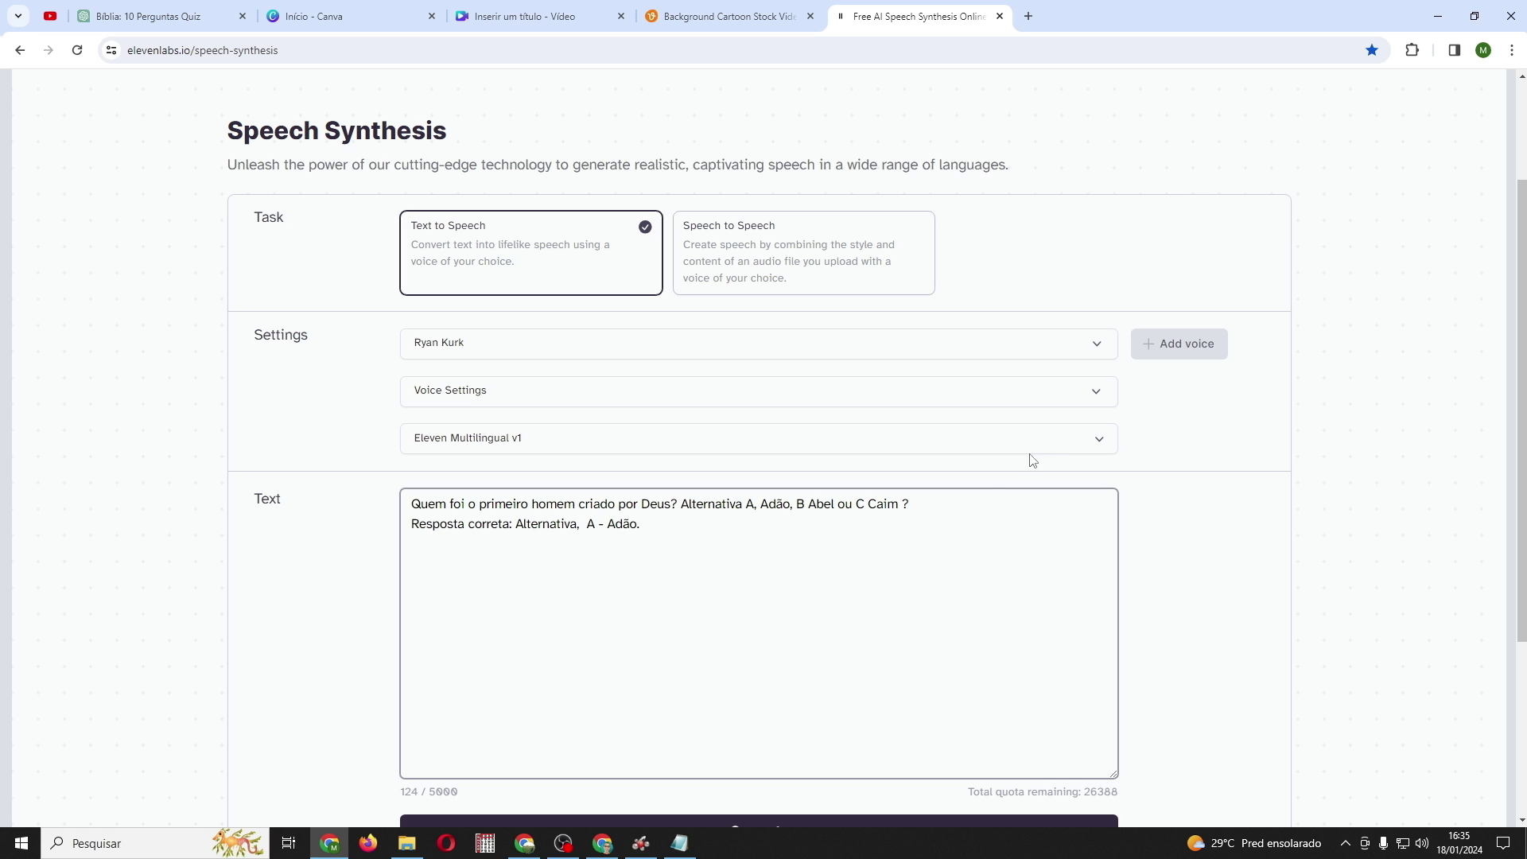
Generate the question's speech with the recently used English narration voice and download the audio
{"action": "left_click", "coordinate": [1097, 345]}
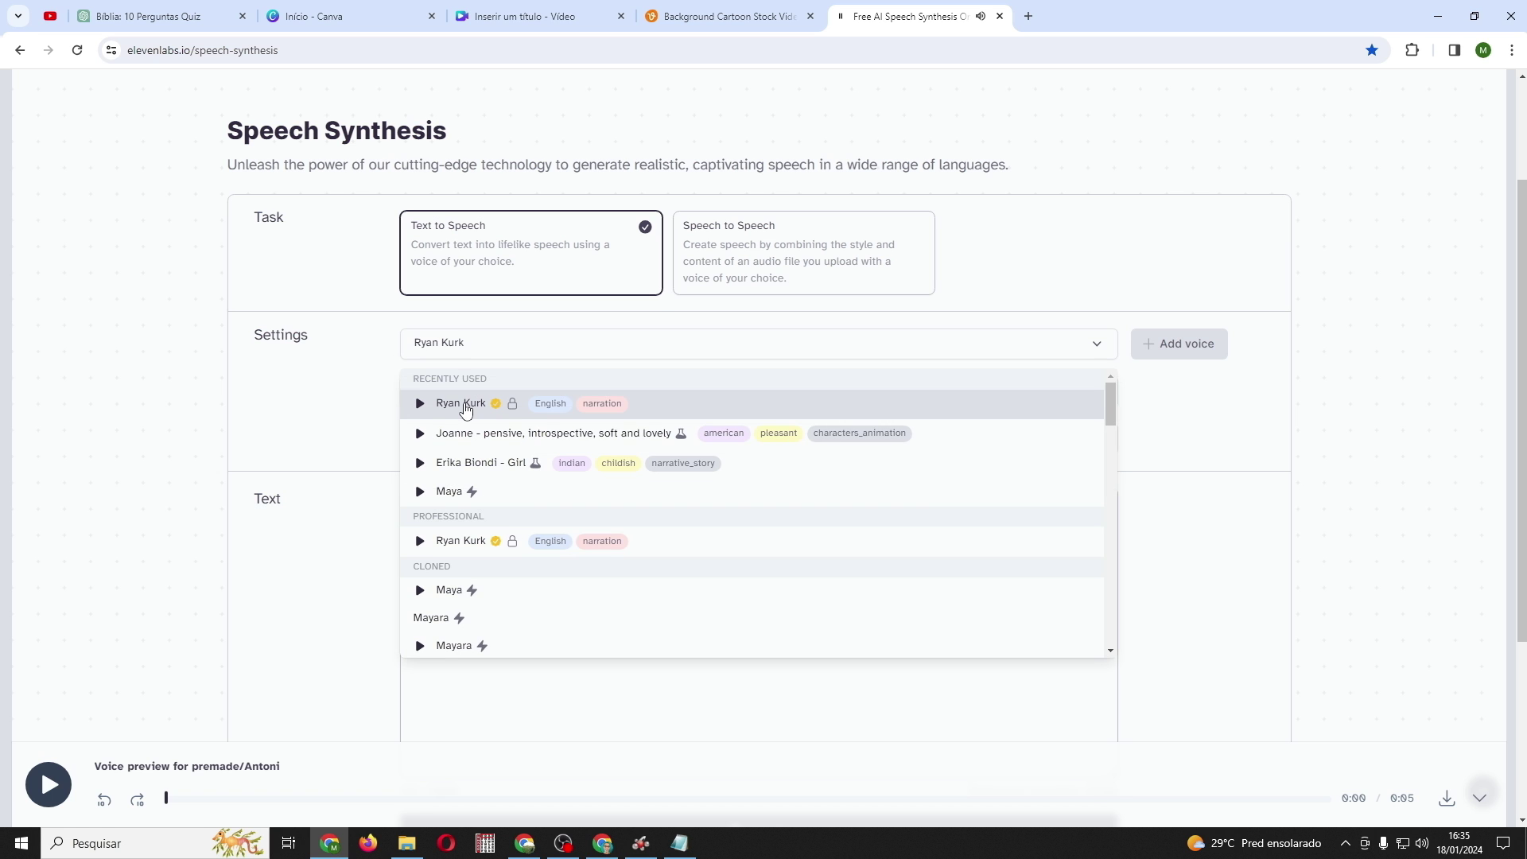
{"action": "left_click", "coordinate": [463, 405]}
{"action": "scroll", "coordinate": [570, 412], "scroll_direction": "down", "scroll_amount": 3}
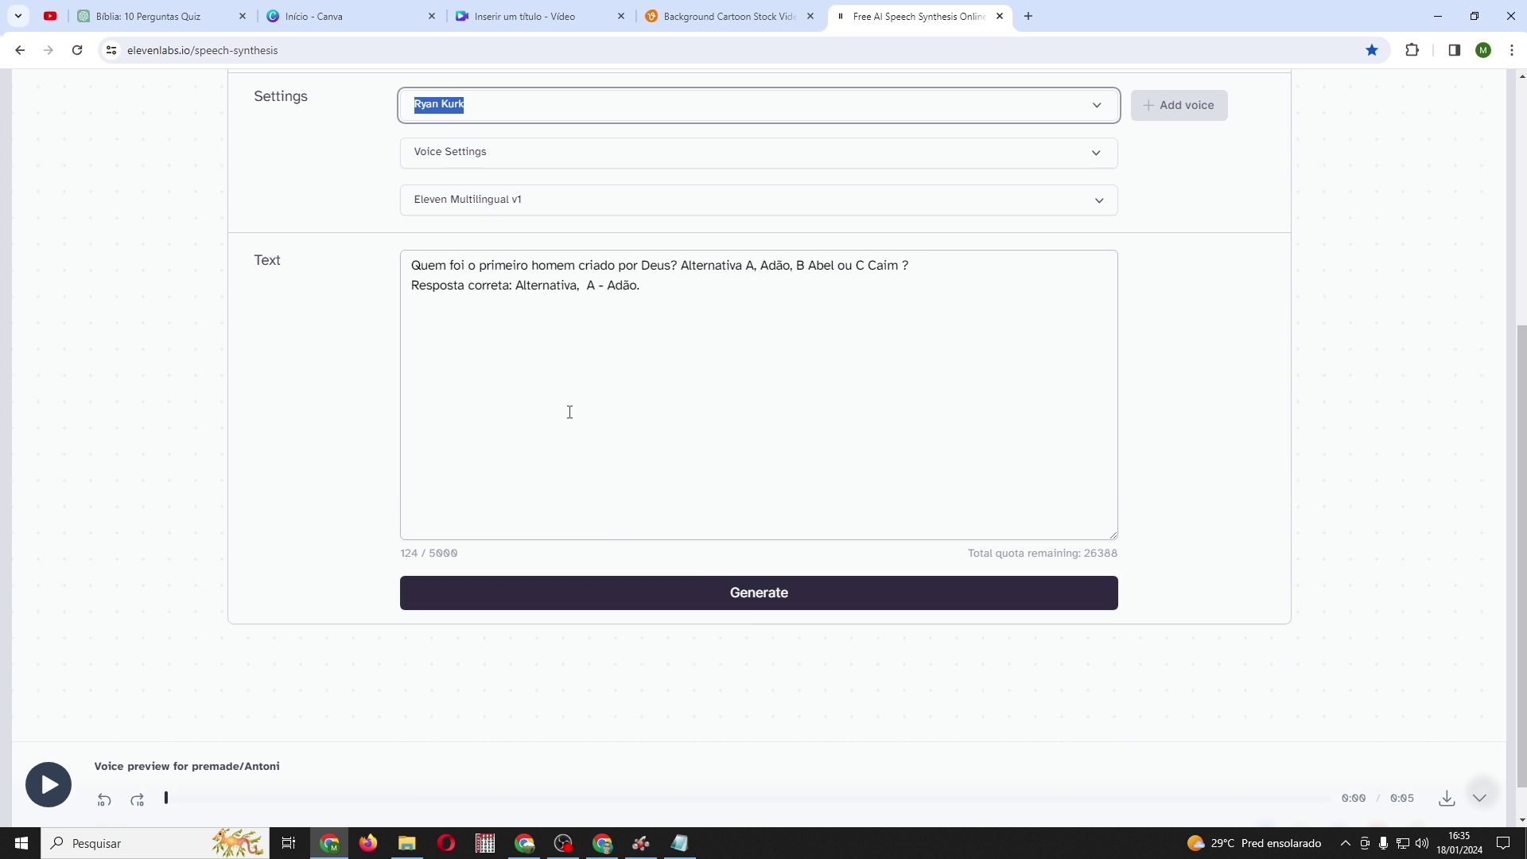
{"action": "left_click", "coordinate": [745, 596]}
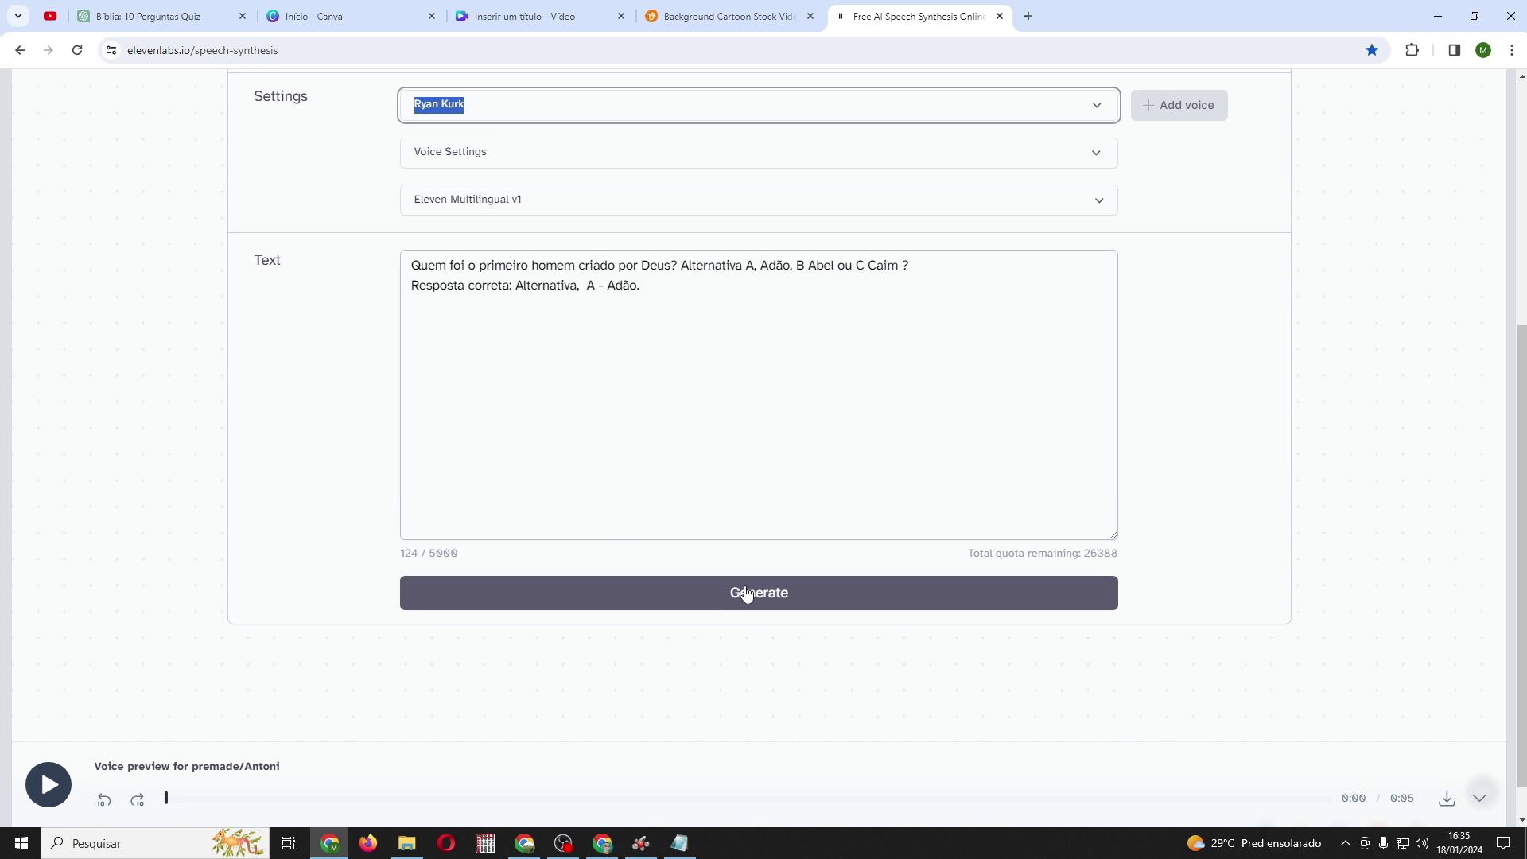
{"action": "left_click", "coordinate": [746, 592]}
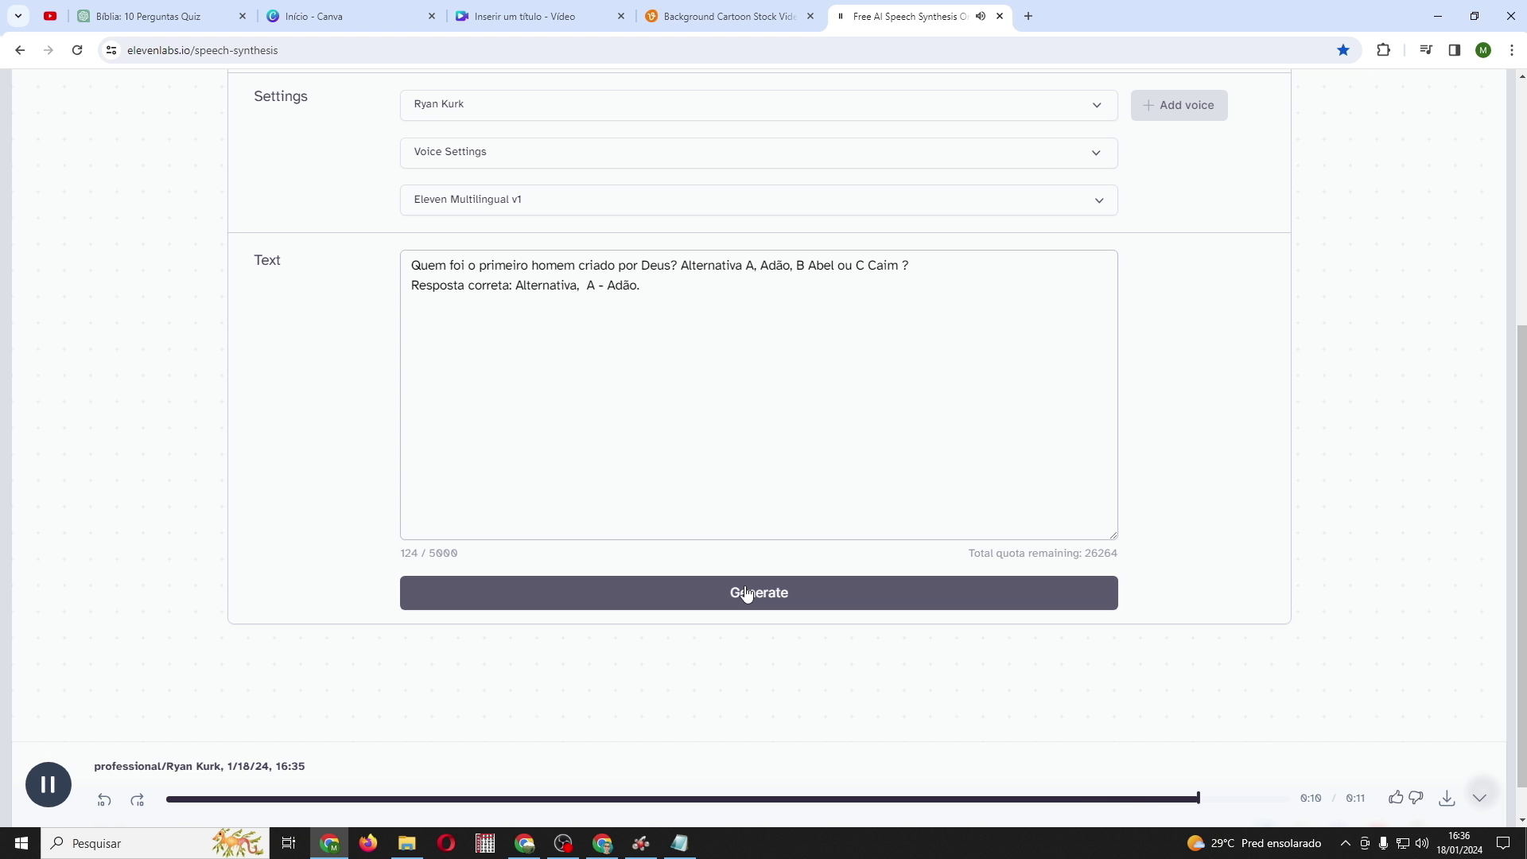
{"action": "left_click", "coordinate": [1446, 797]}
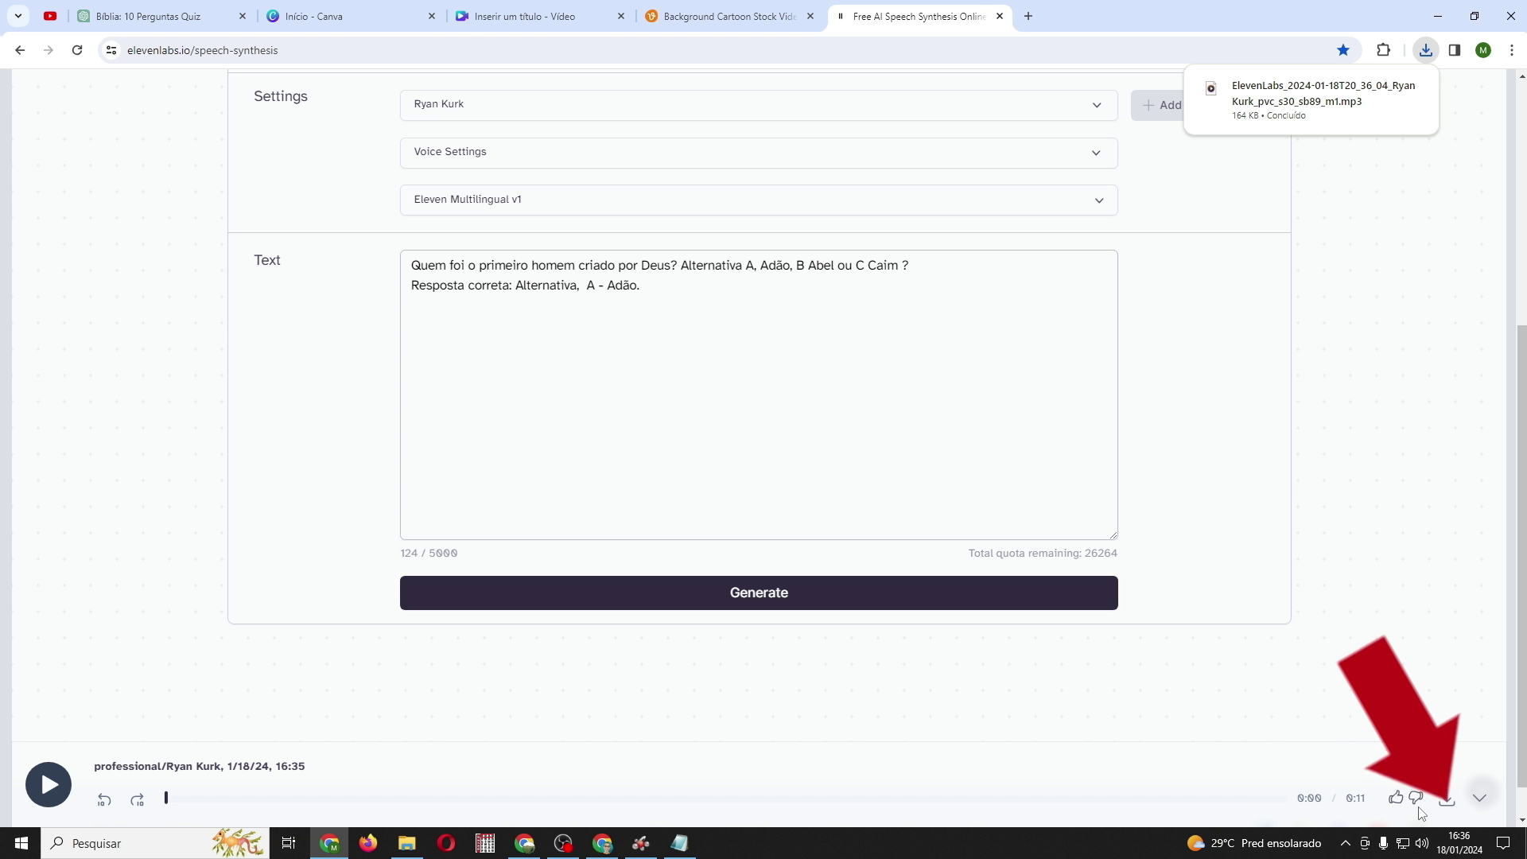
Switch to the Canva quiz, upload the newest ElevenLabs MP3 from Downloads and add it to the video's timeline
{"action": "left_click", "coordinate": [525, 18]}
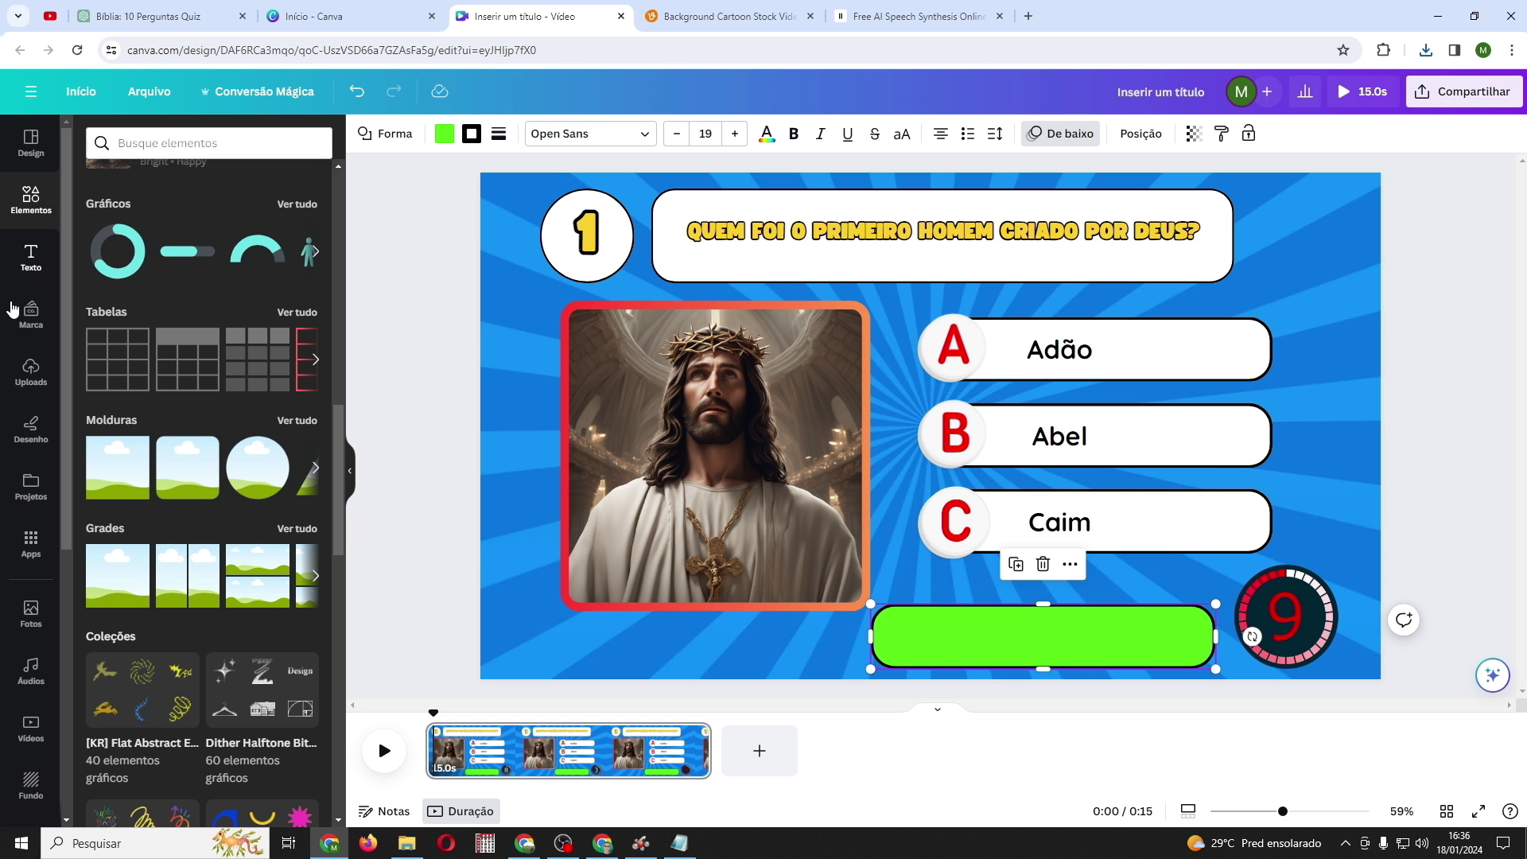
{"action": "left_click", "coordinate": [27, 374]}
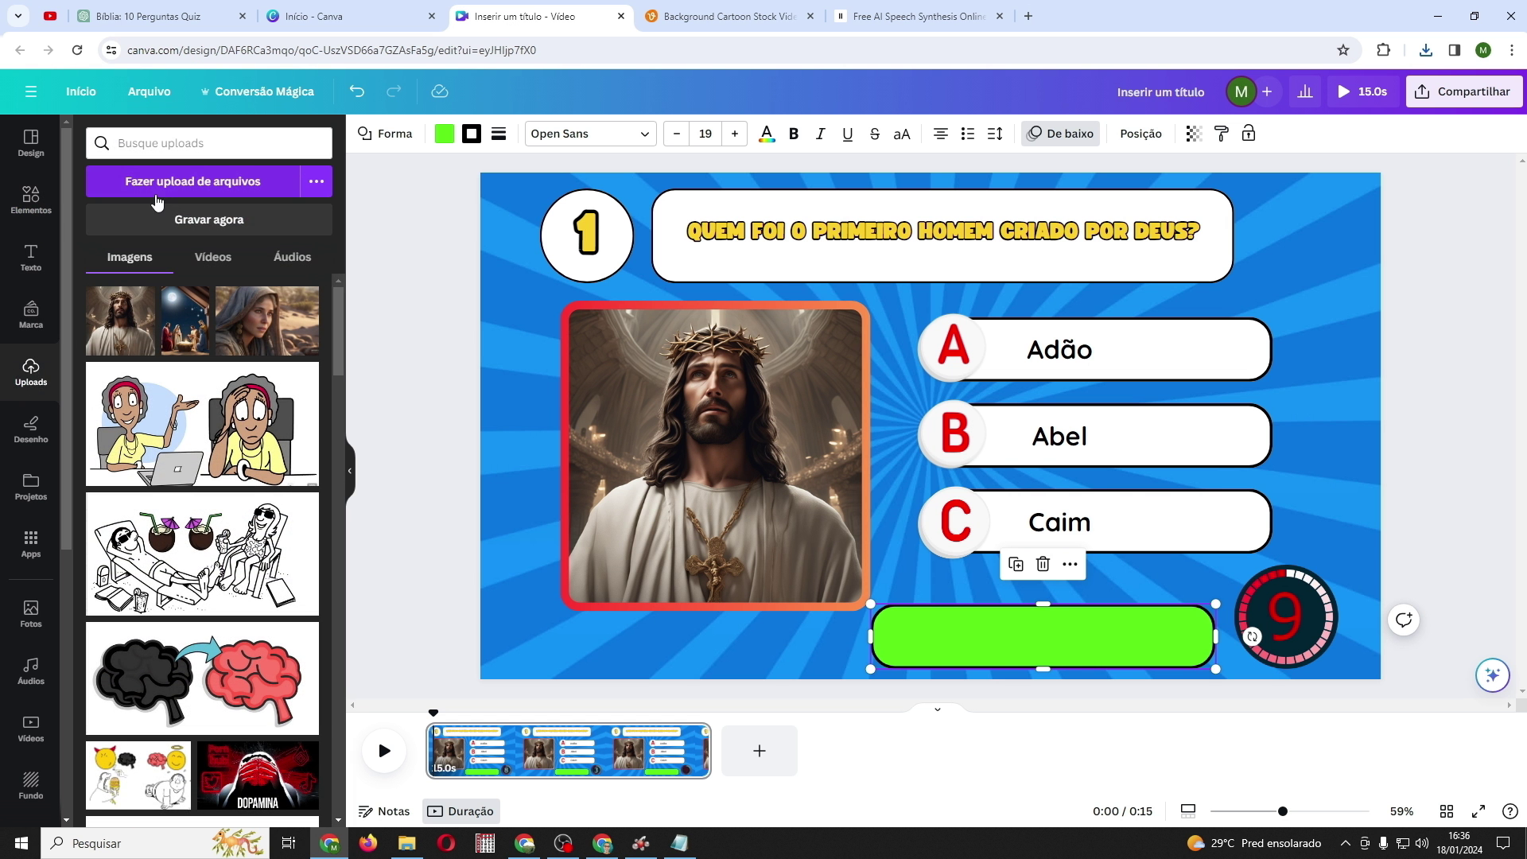
{"action": "left_click", "coordinate": [159, 180]}
{"action": "left_click", "coordinate": [262, 125]}
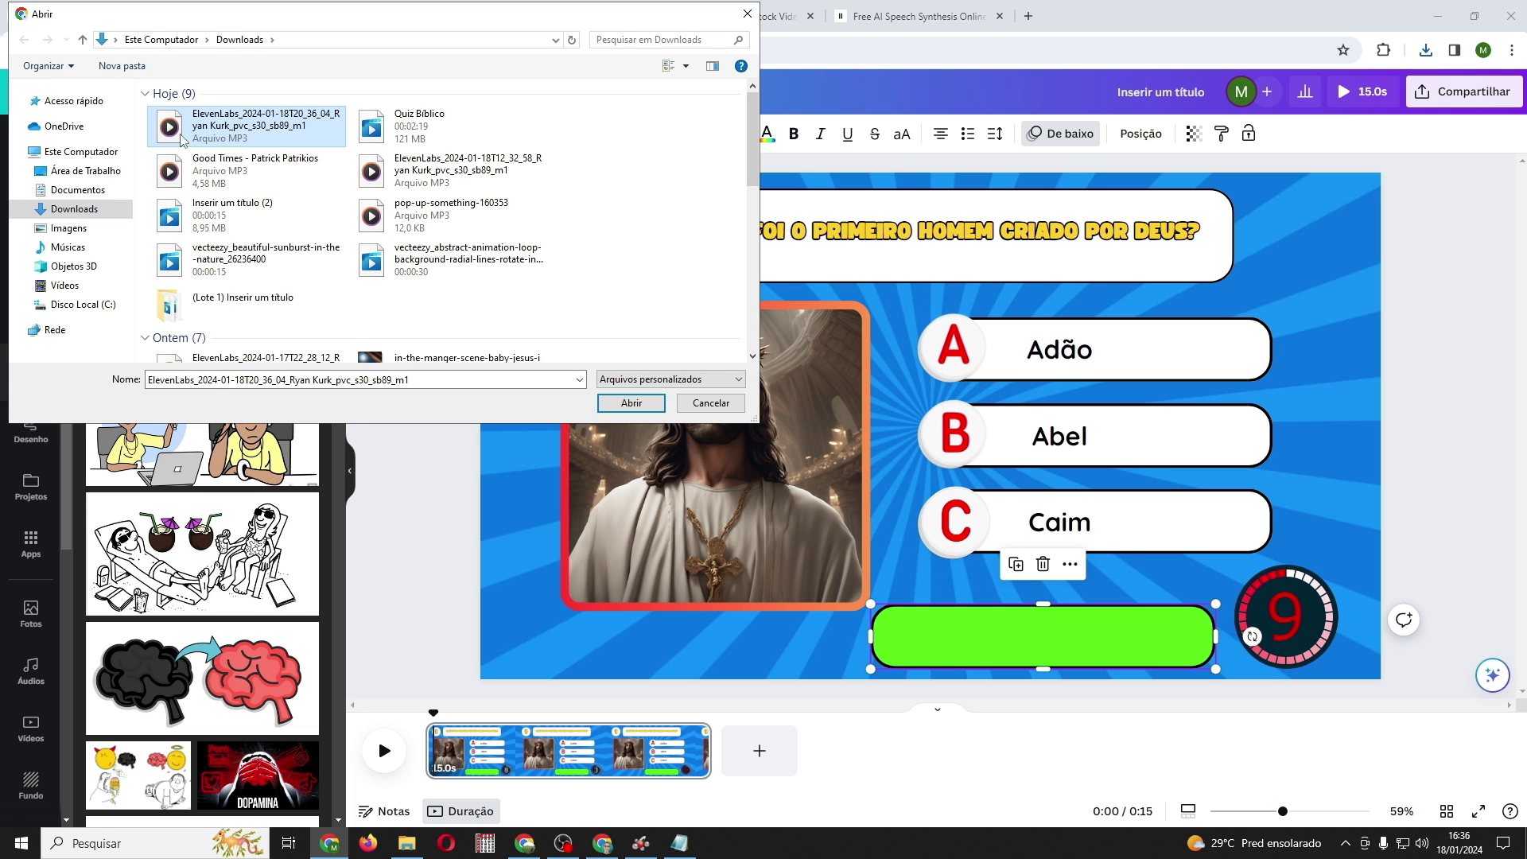
{"action": "left_click", "coordinate": [630, 403]}
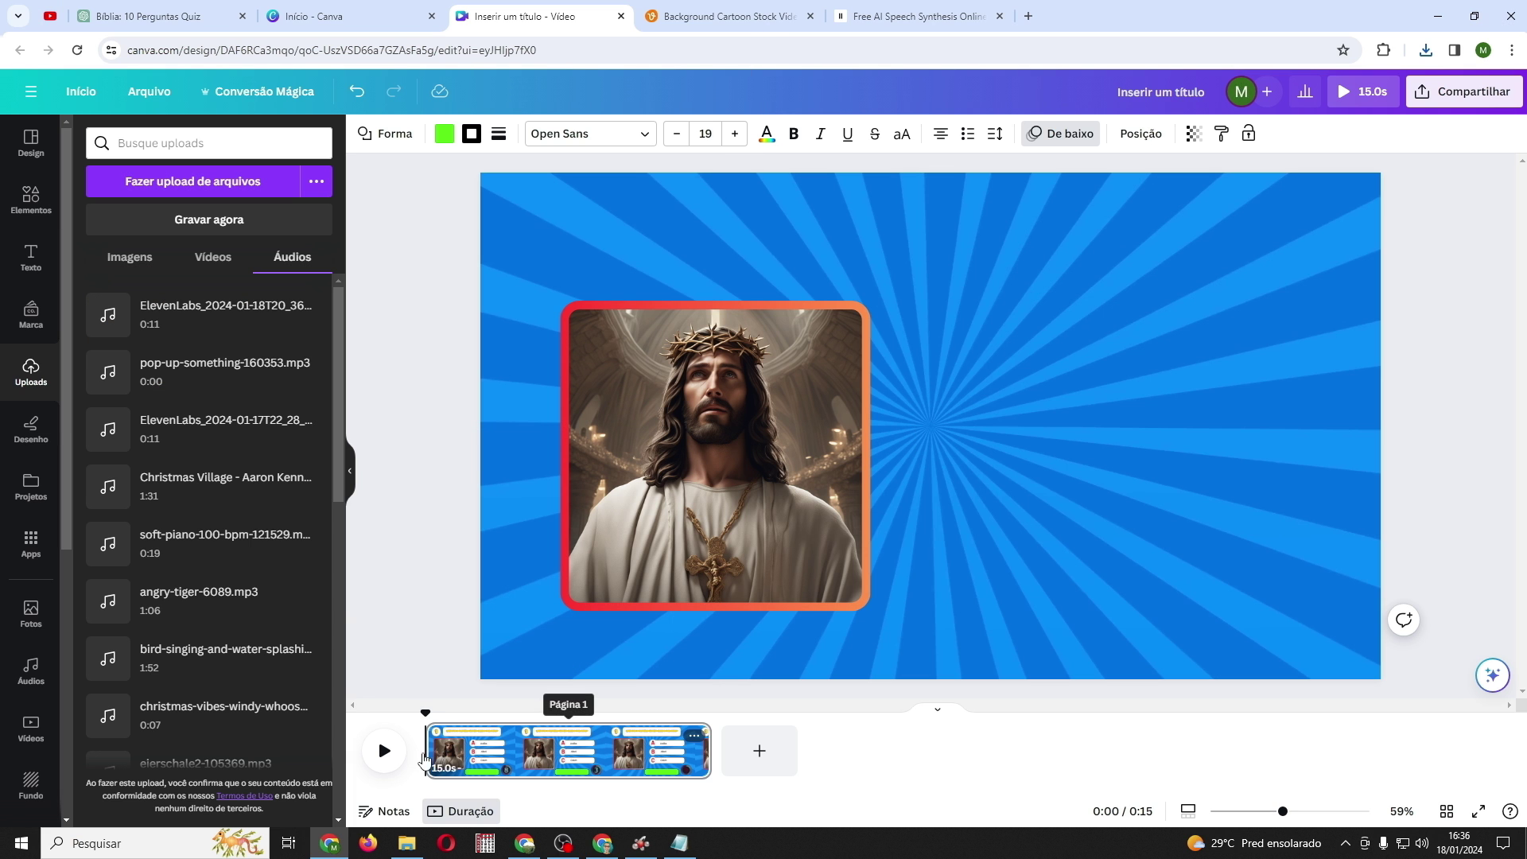
{"action": "left_click", "coordinate": [149, 327]}
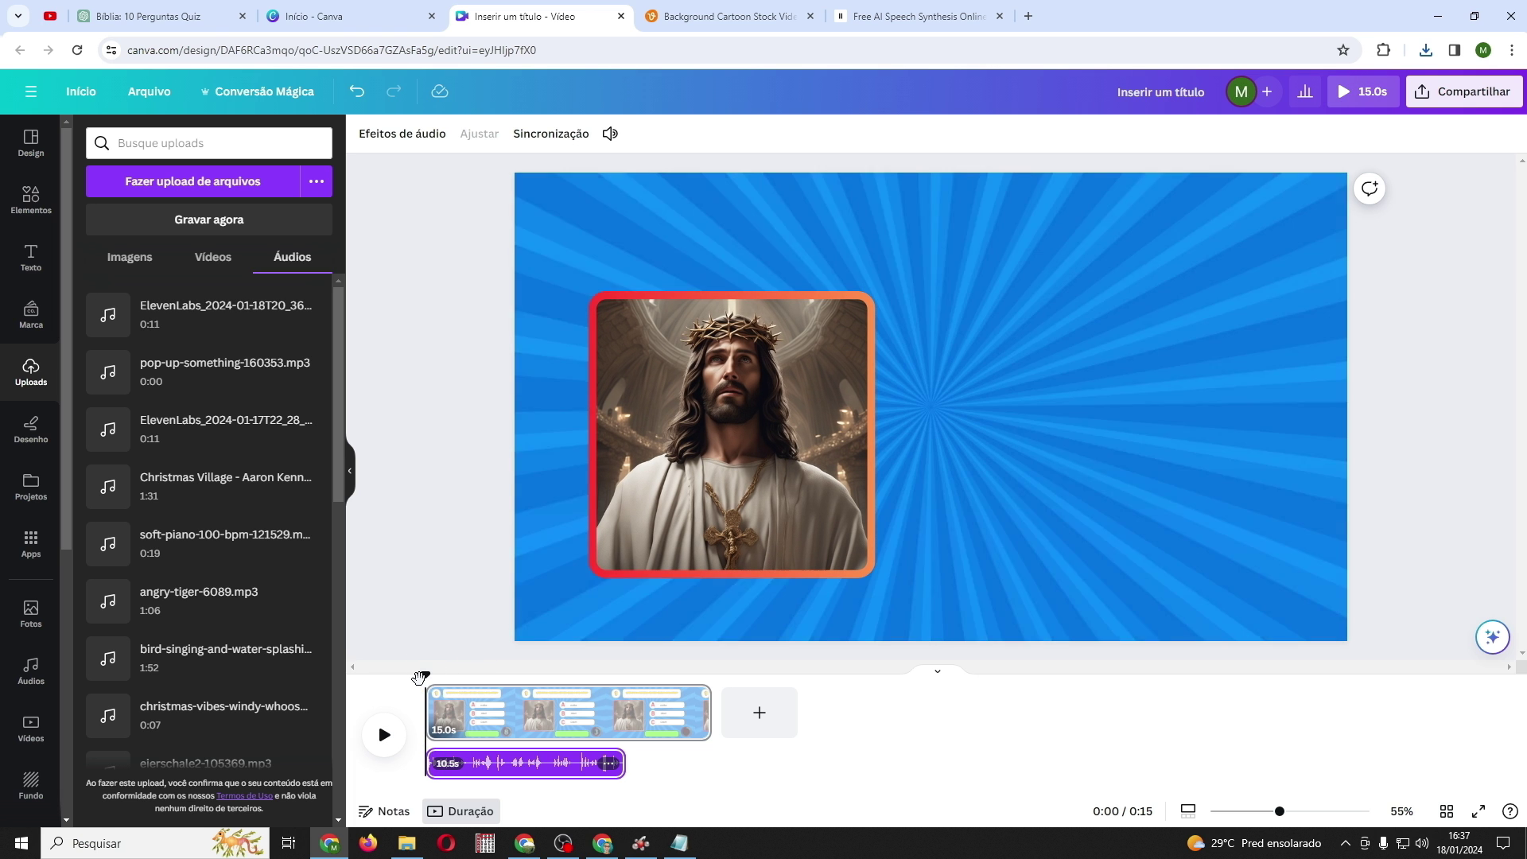
Play the video to 0:02, show the timing of the answer A group and trim its start to the playhead
{"action": "left_click", "coordinate": [384, 734]}
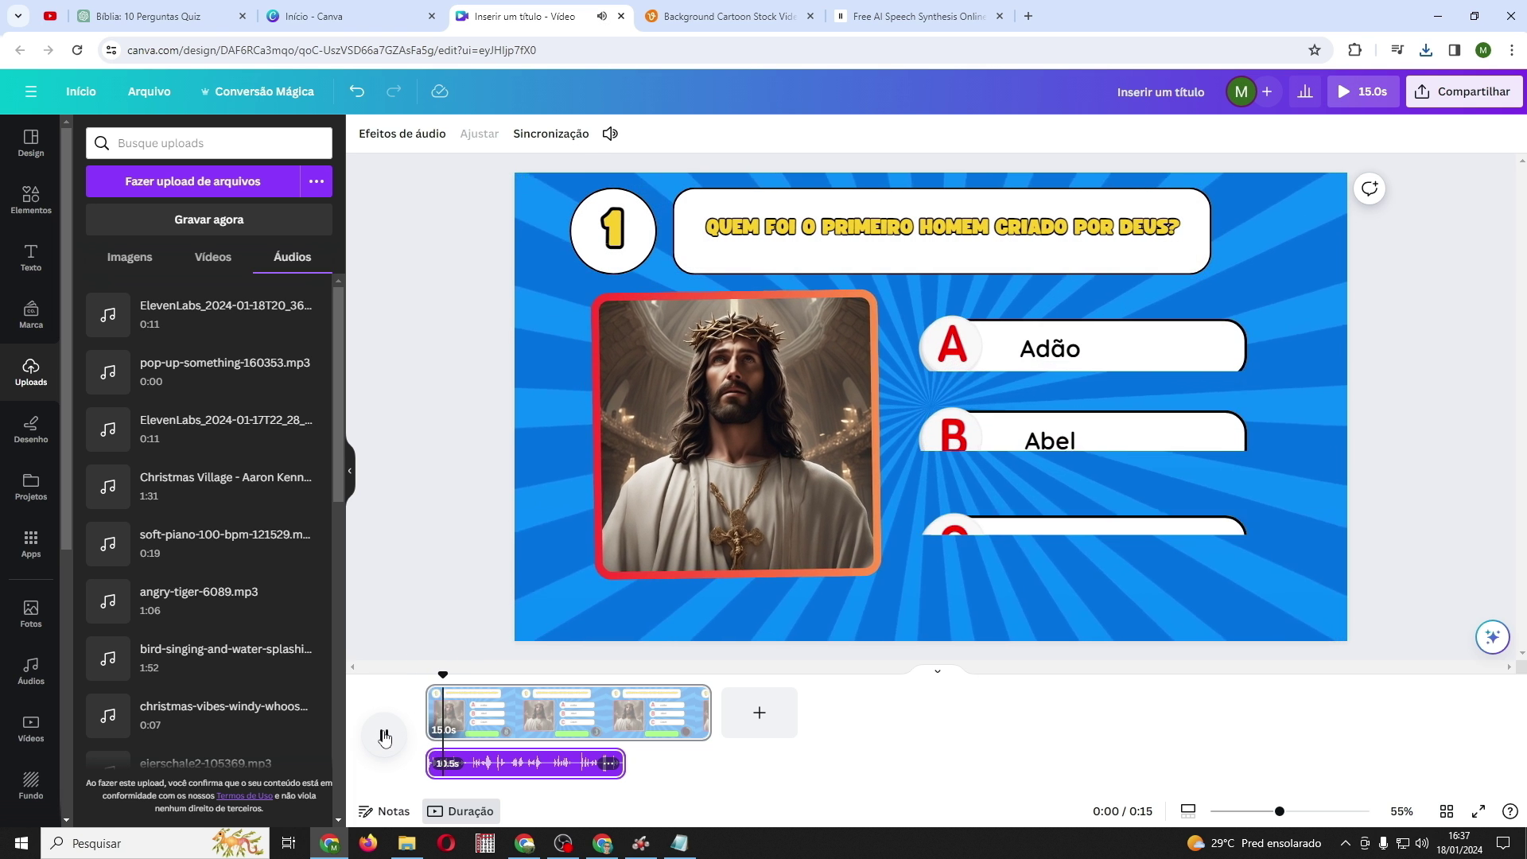
{"action": "left_click", "coordinate": [384, 734]}
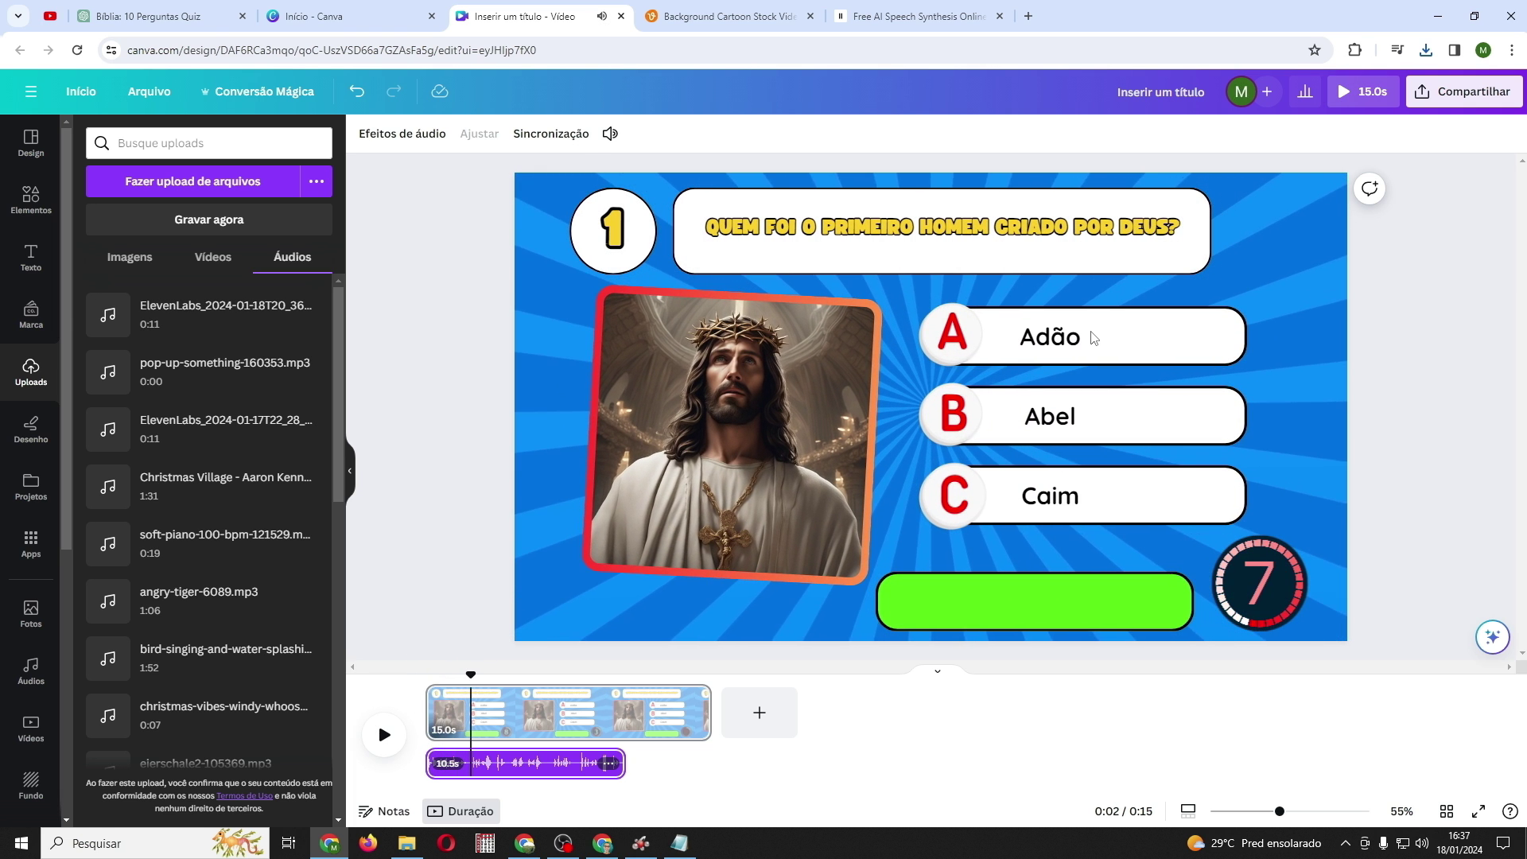
{"action": "left_click", "coordinate": [1066, 340]}
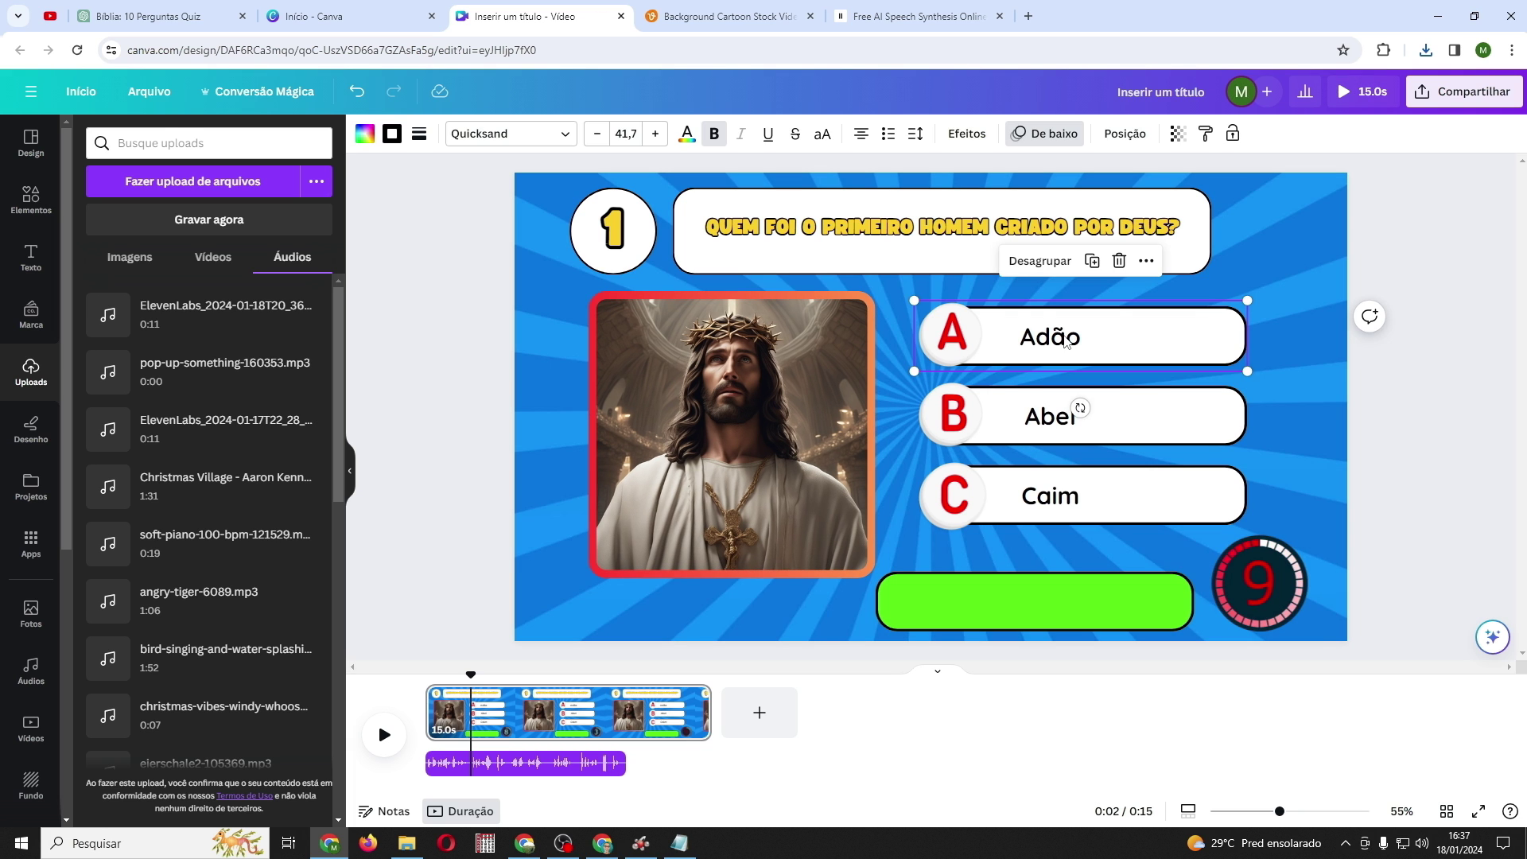
{"action": "right_click", "coordinate": [1066, 340]}
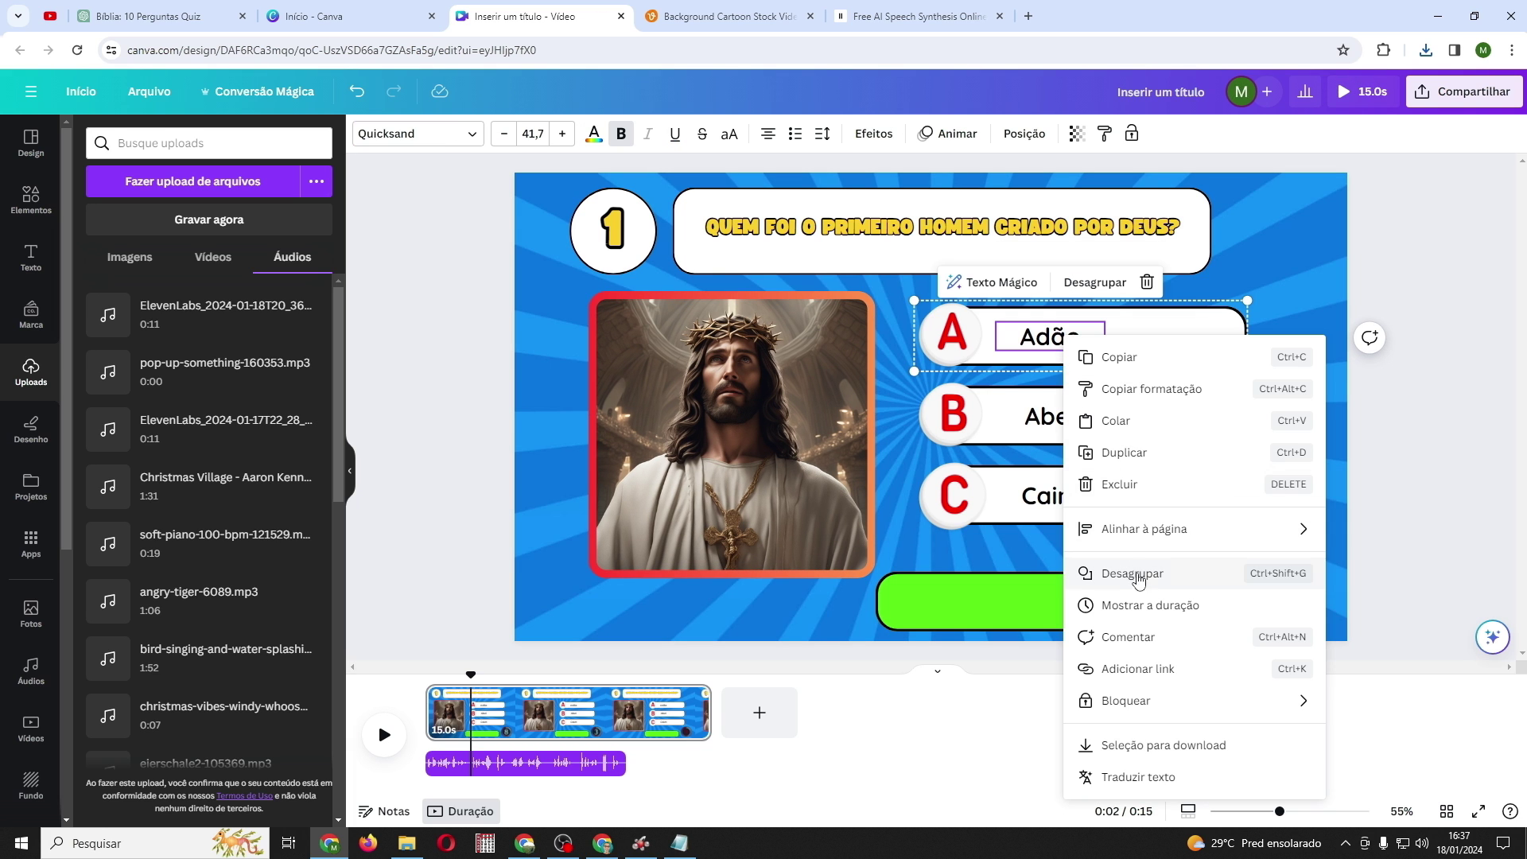
{"action": "left_click", "coordinate": [1151, 606]}
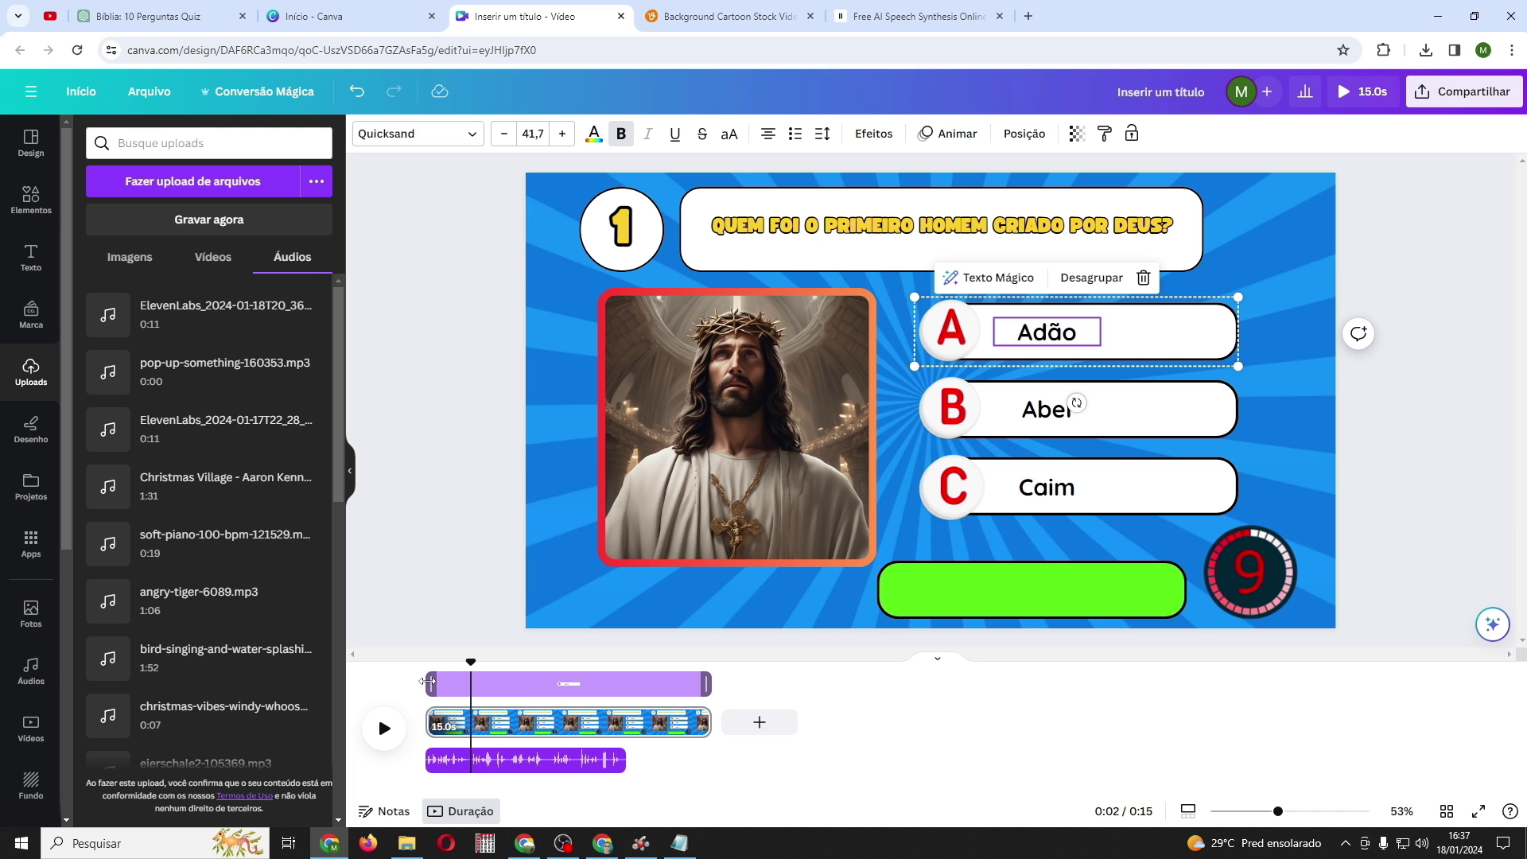
{"action": "left_click_drag", "start_coordinate": [427, 681], "coordinate": [470, 694]}
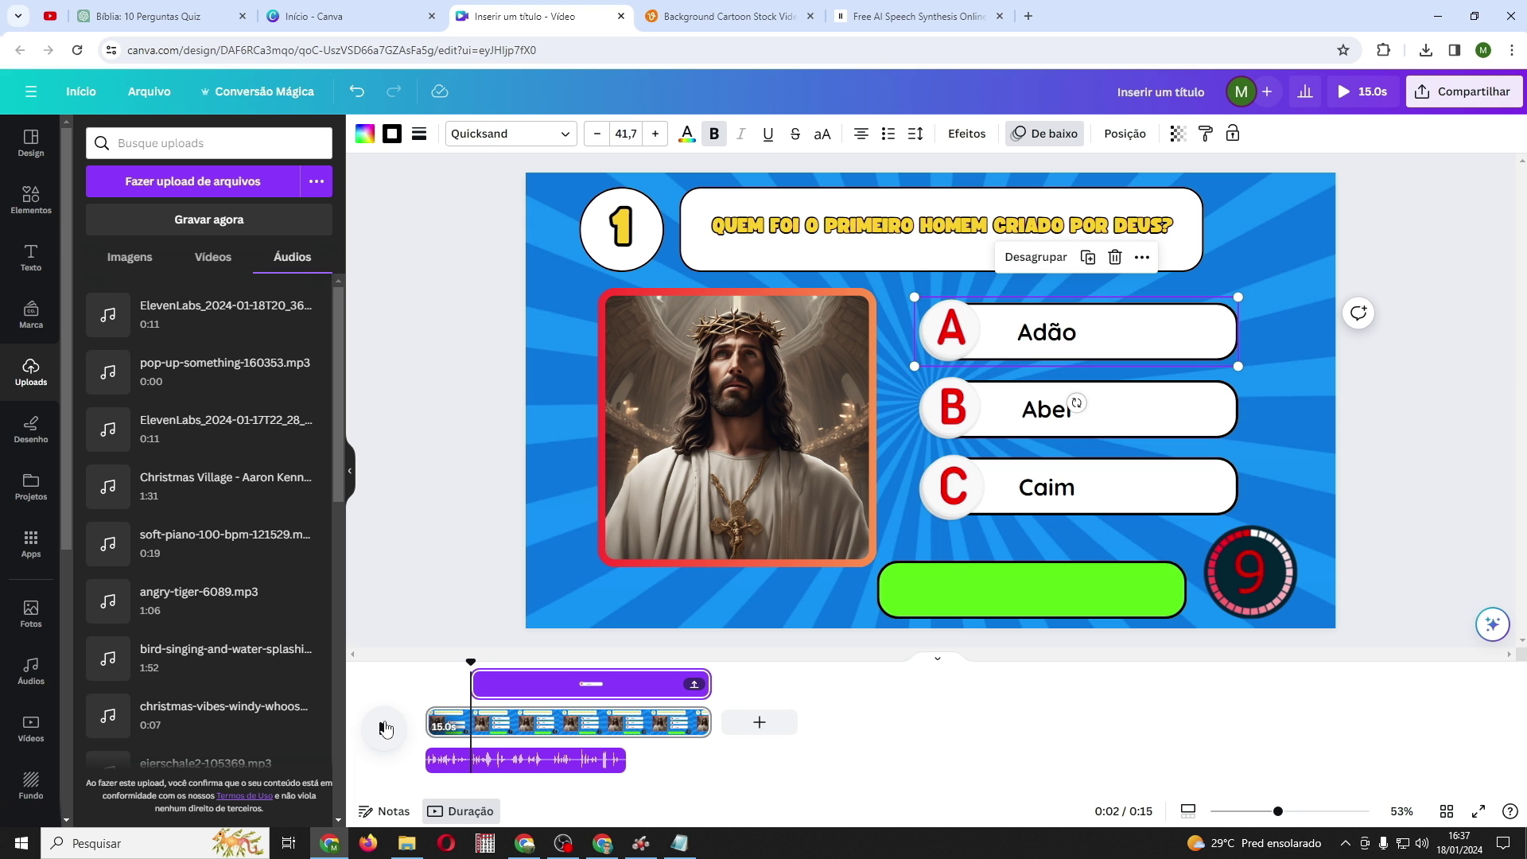
Play on to 0:03 and trim the start of the answer A group to that moment of the narration
{"action": "left_click", "coordinate": [385, 728]}
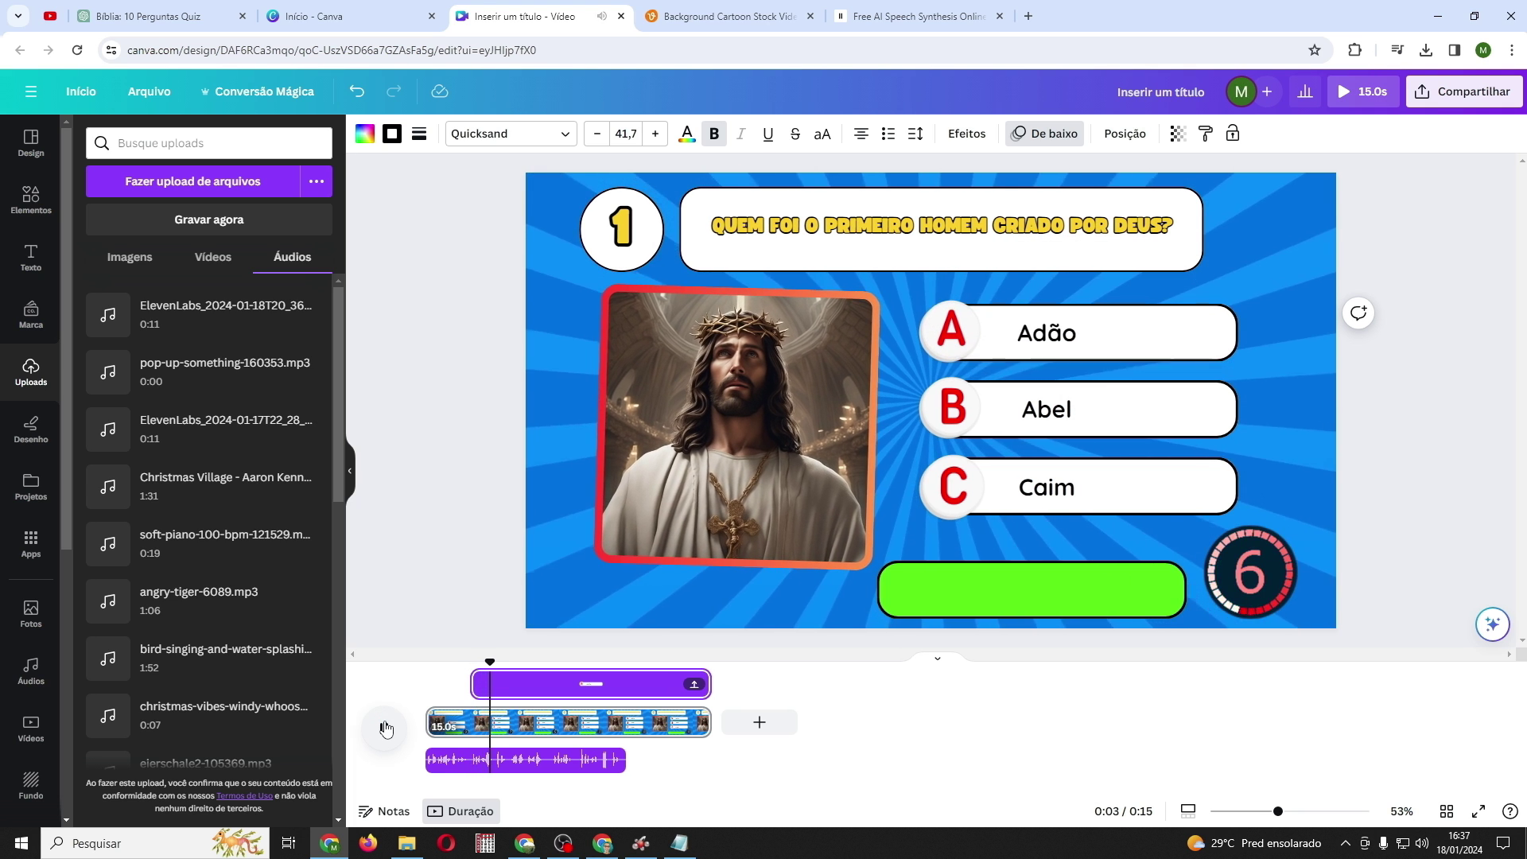
{"action": "left_click", "coordinate": [385, 729]}
{"action": "left_click_drag", "start_coordinate": [498, 664], "coordinate": [494, 665]}
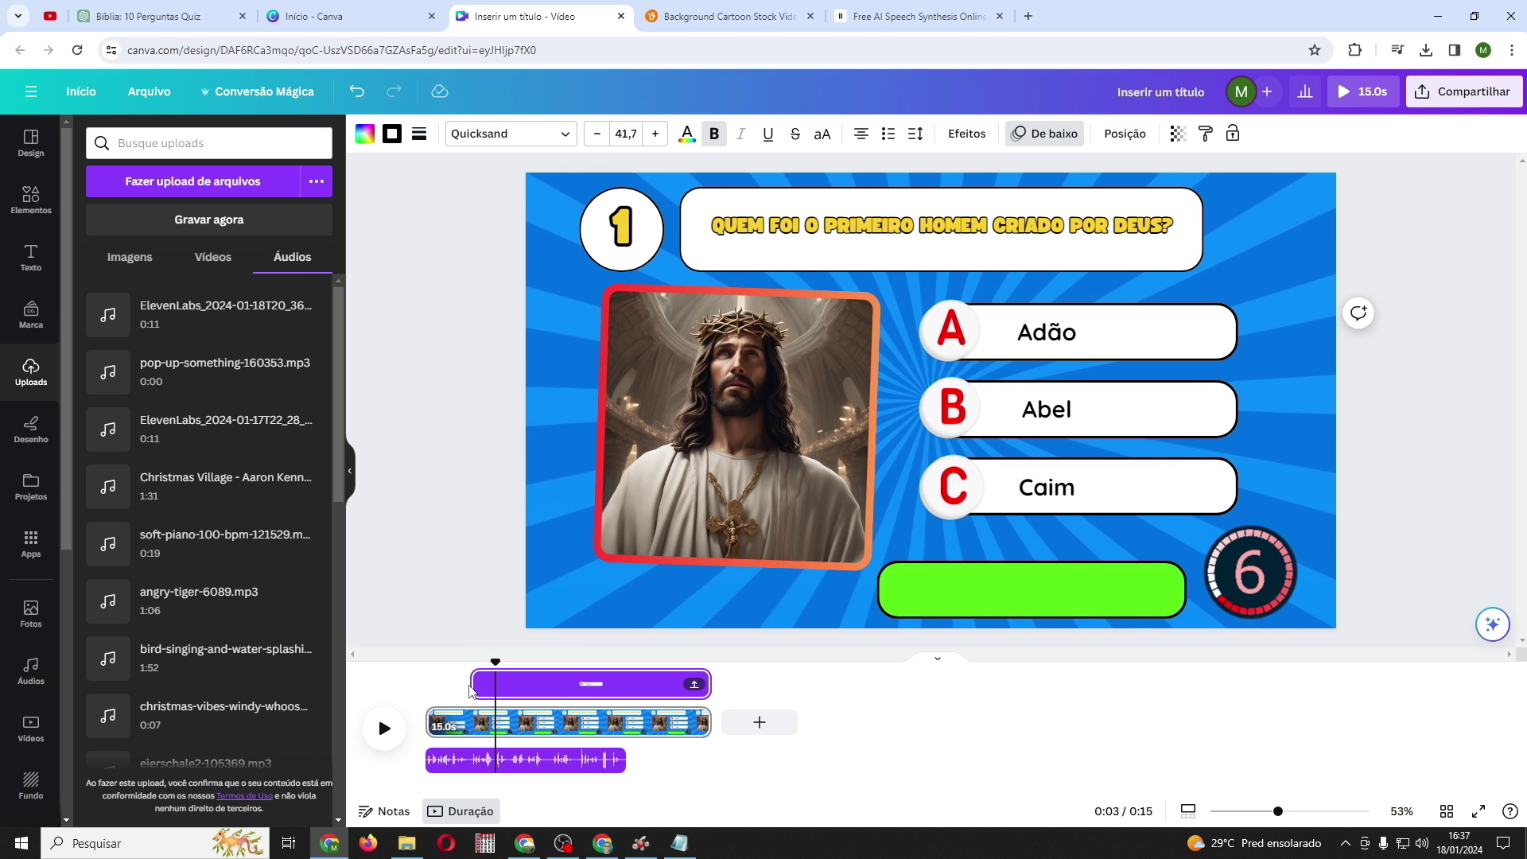
{"action": "left_click_drag", "start_coordinate": [470, 685], "coordinate": [493, 684]}
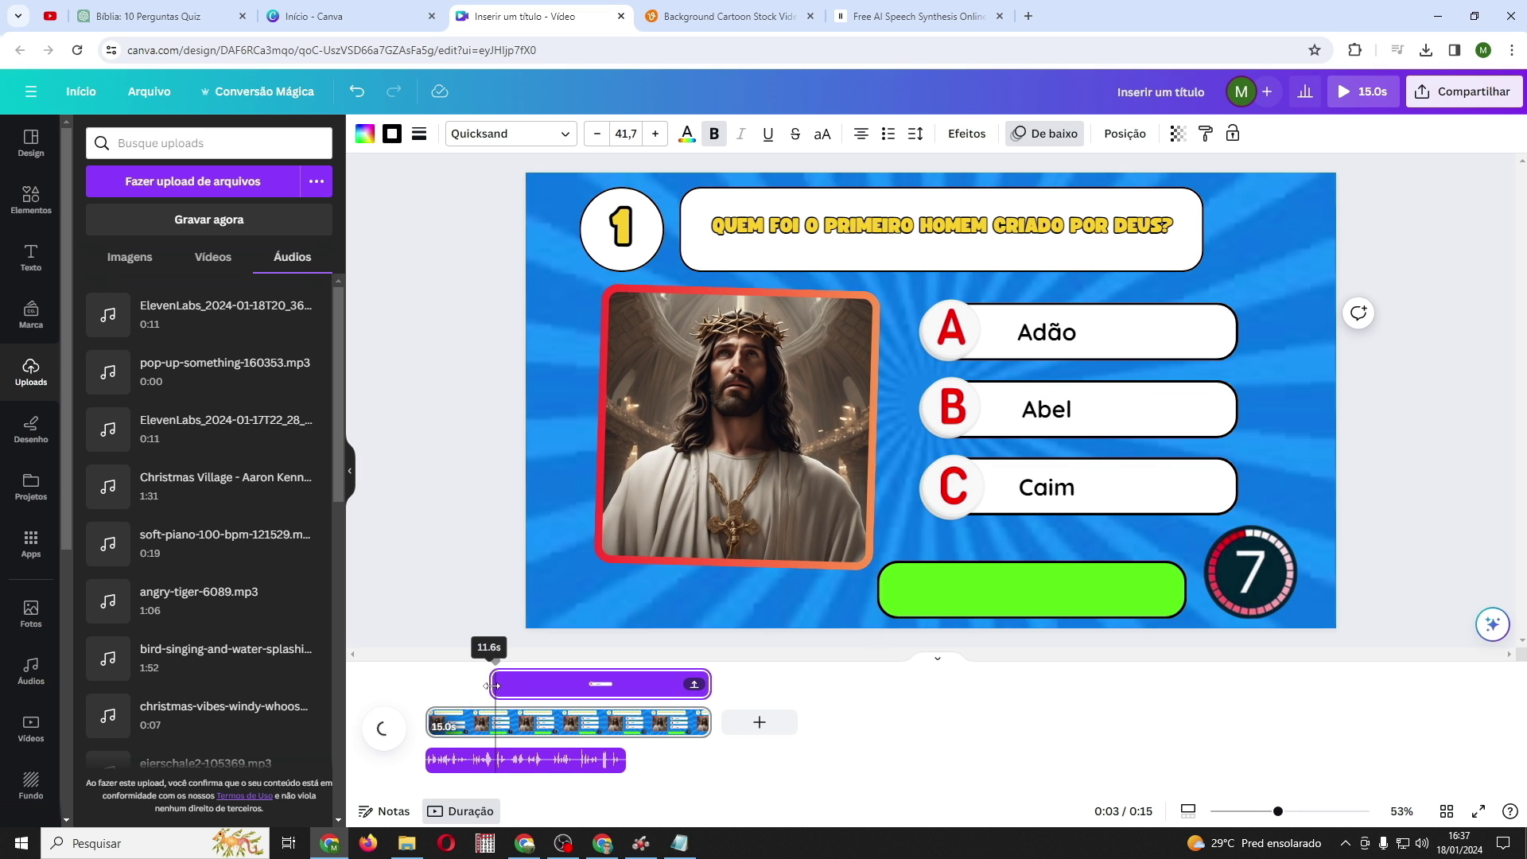
Play on to 0:04, trim the start of the answer B group to that moment and move the playhead to 0:05
{"action": "left_click", "coordinate": [380, 728]}
{"action": "left_click", "coordinate": [380, 728]}
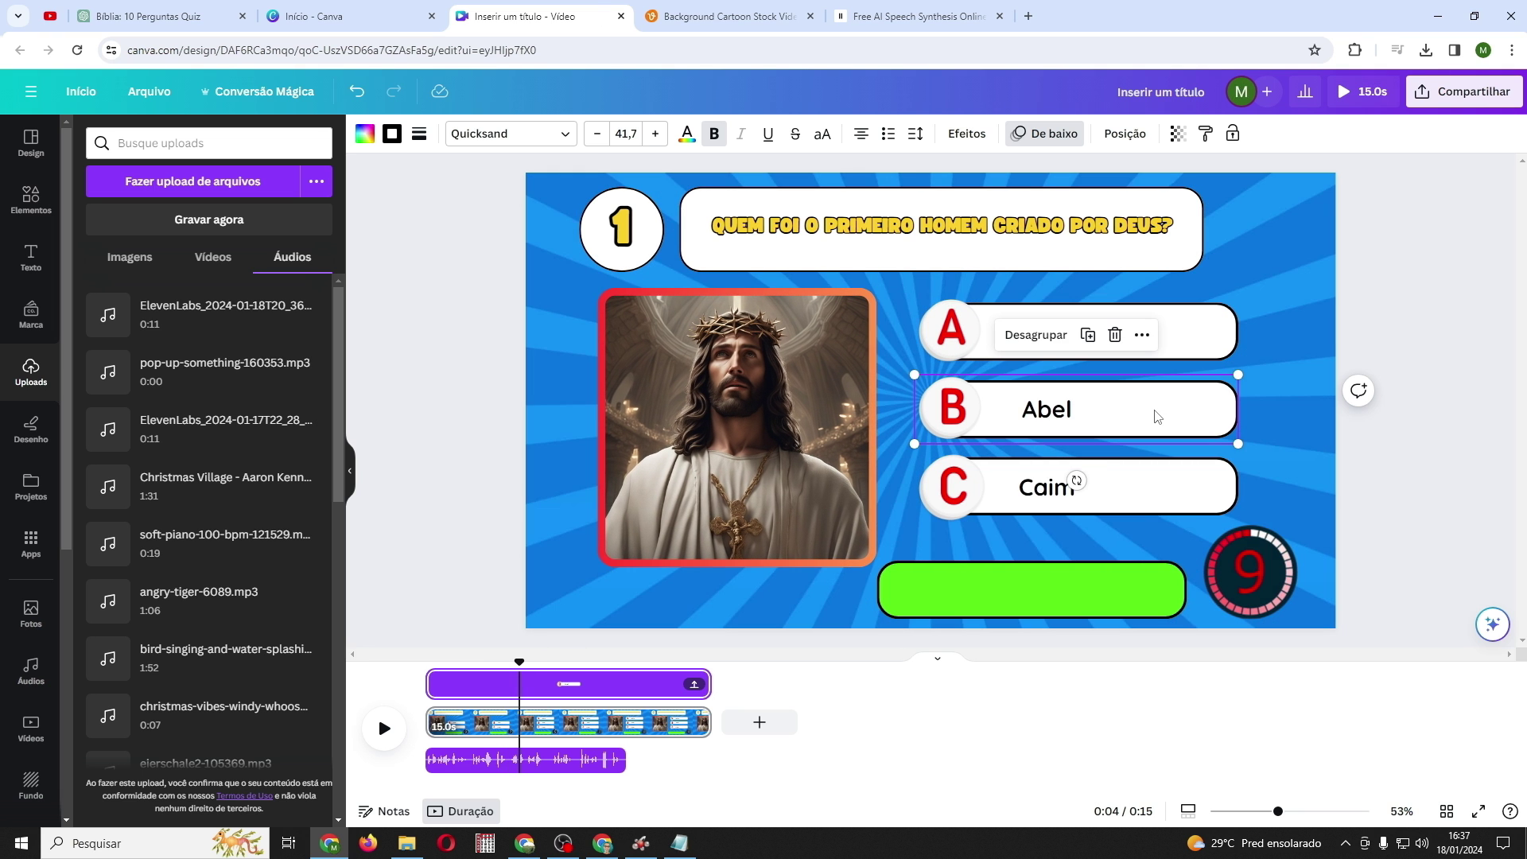
{"action": "mouse_move", "coordinate": [495, 685]}
{"action": "left_mouse_down"}
{"action": "mouse_move", "coordinate": [461, 687]}
{"action": "mouse_move", "coordinate": [521, 692]}
{"action": "left_mouse_up"}
{"action": "left_click", "coordinate": [532, 668]}
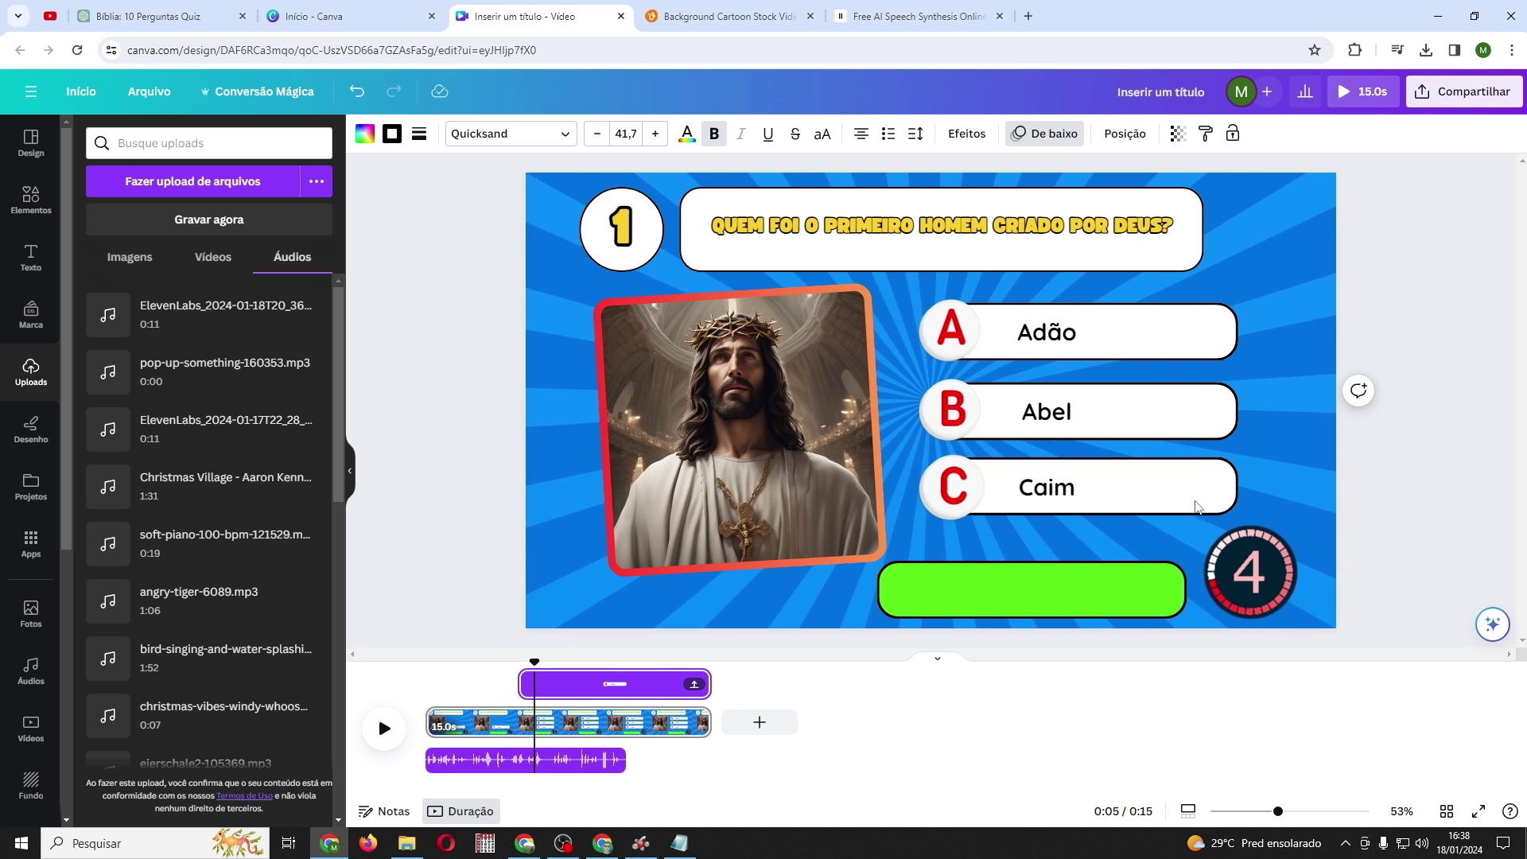
Trim the start of the answer C group to 0:05 and play the video from the beginning to 0:06
{"action": "mouse_move", "coordinate": [521, 690]}
{"action": "left_mouse_down"}
{"action": "mouse_move", "coordinate": [430, 690]}
{"action": "mouse_move", "coordinate": [539, 694]}
{"action": "left_mouse_up"}
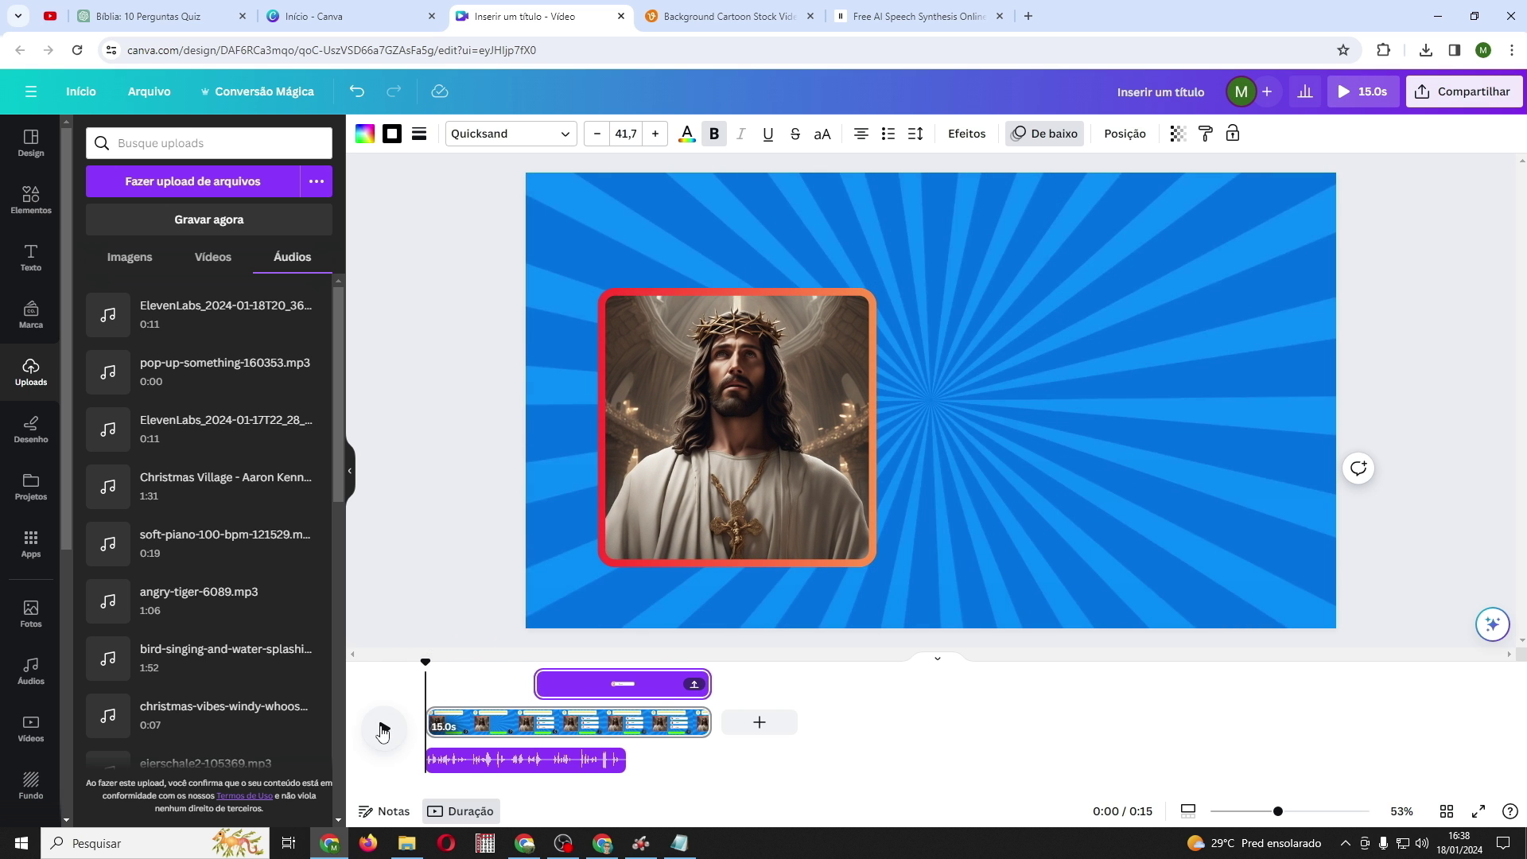
{"action": "left_click", "coordinate": [382, 729]}
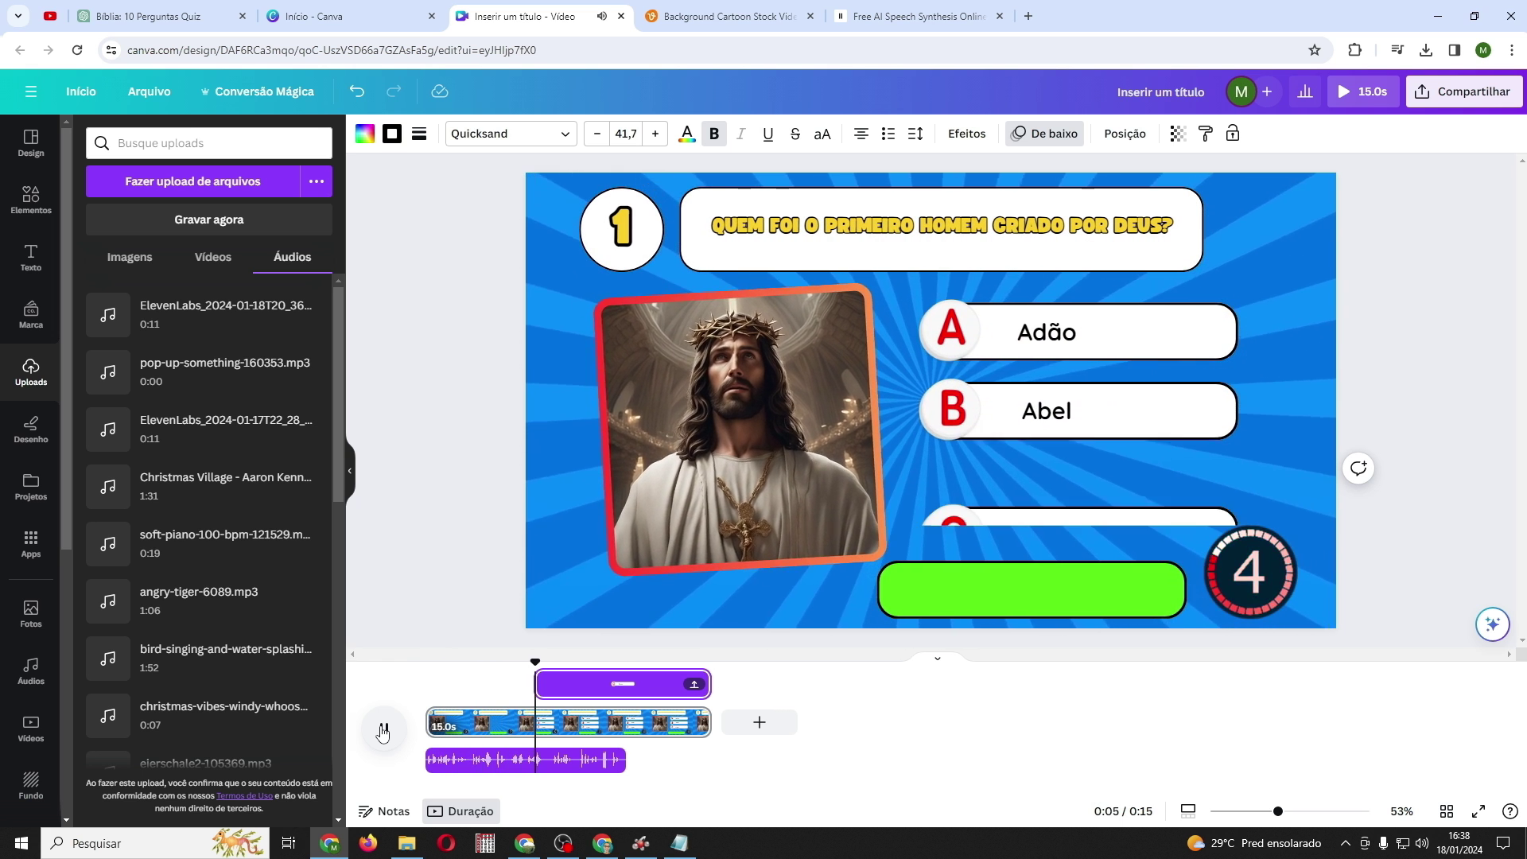
{"action": "left_click", "coordinate": [382, 729]}
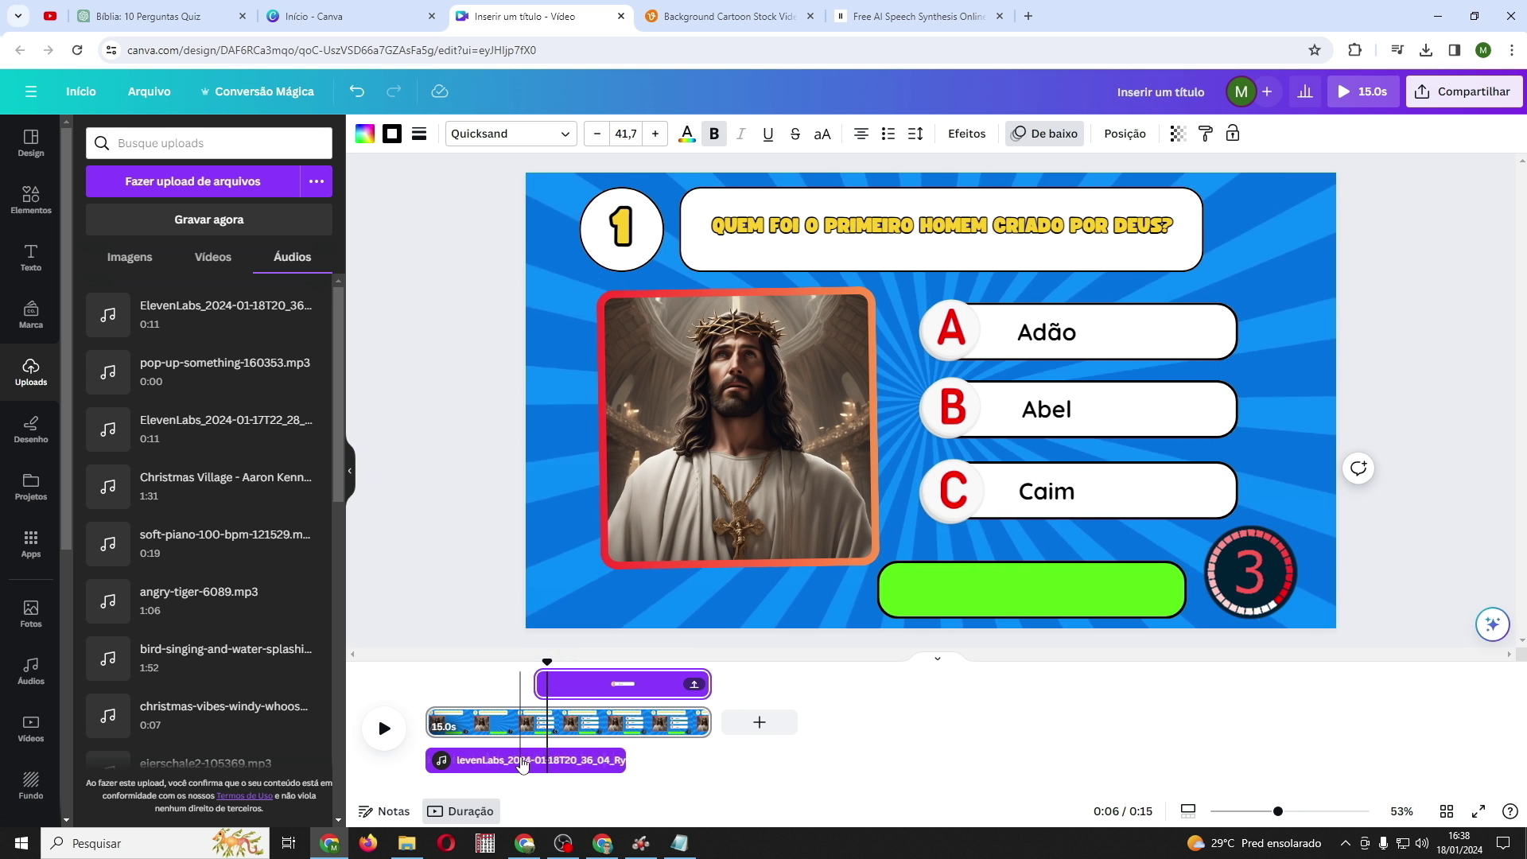
Split the narration audio at 6.5 s and move its second part to the end of the 15-second video
{"action": "left_click", "coordinate": [523, 764]}
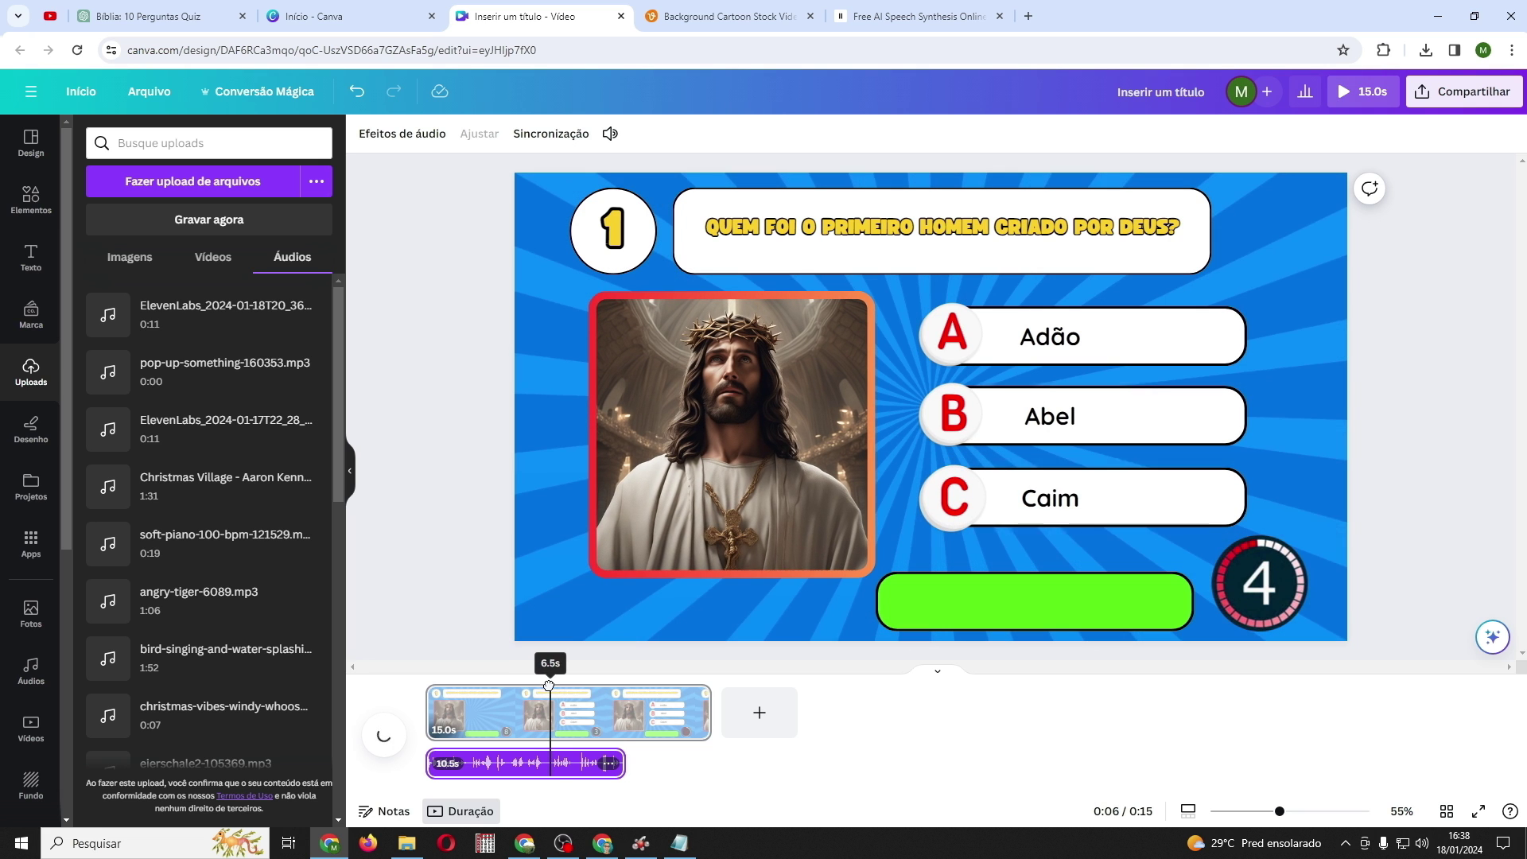
{"action": "right_click", "coordinate": [559, 763]}
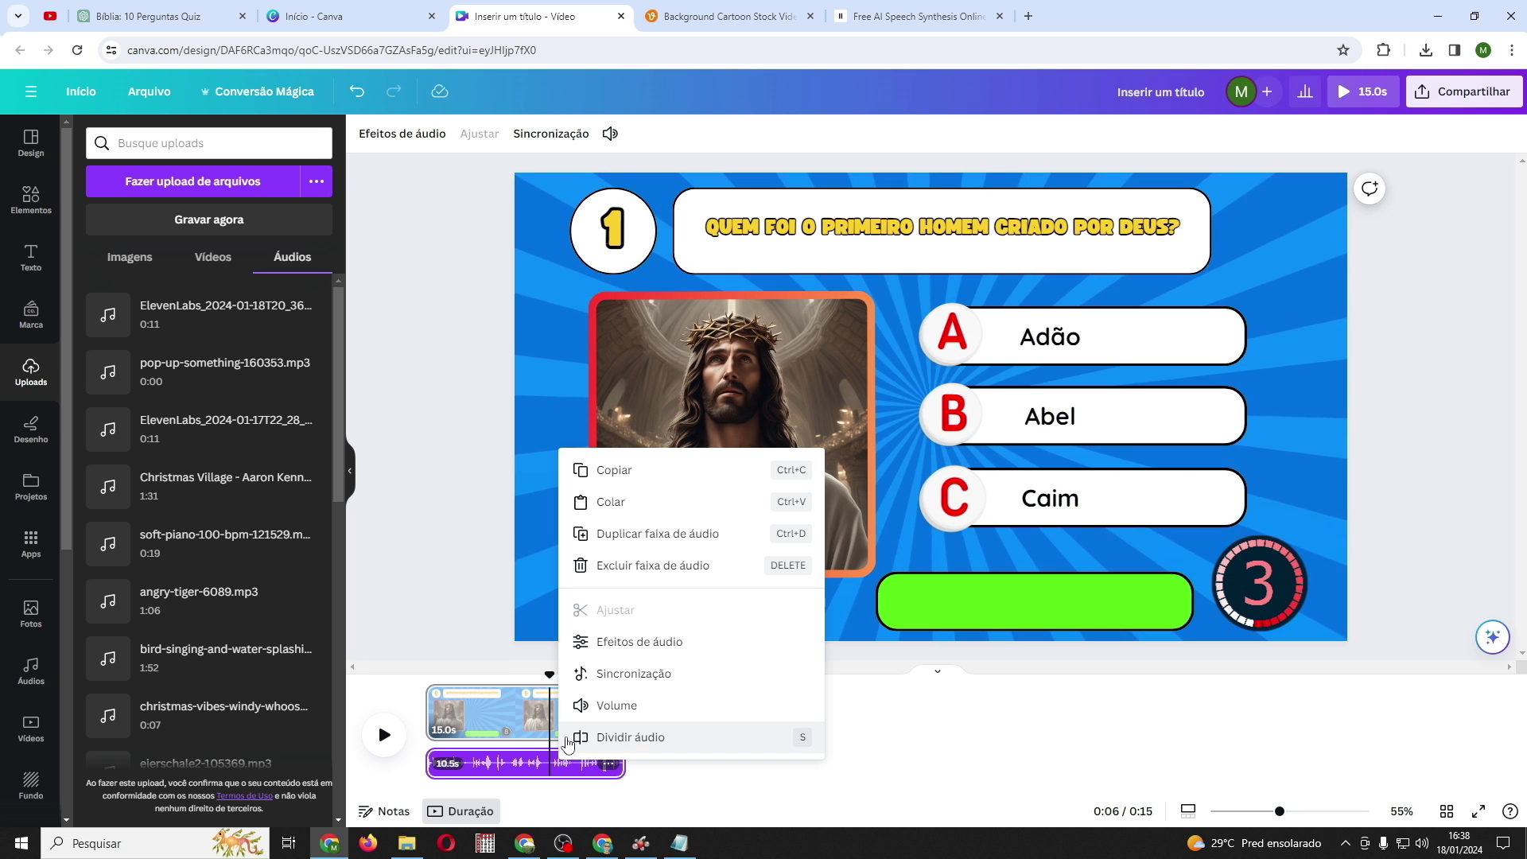
{"action": "left_click", "coordinate": [567, 740]}
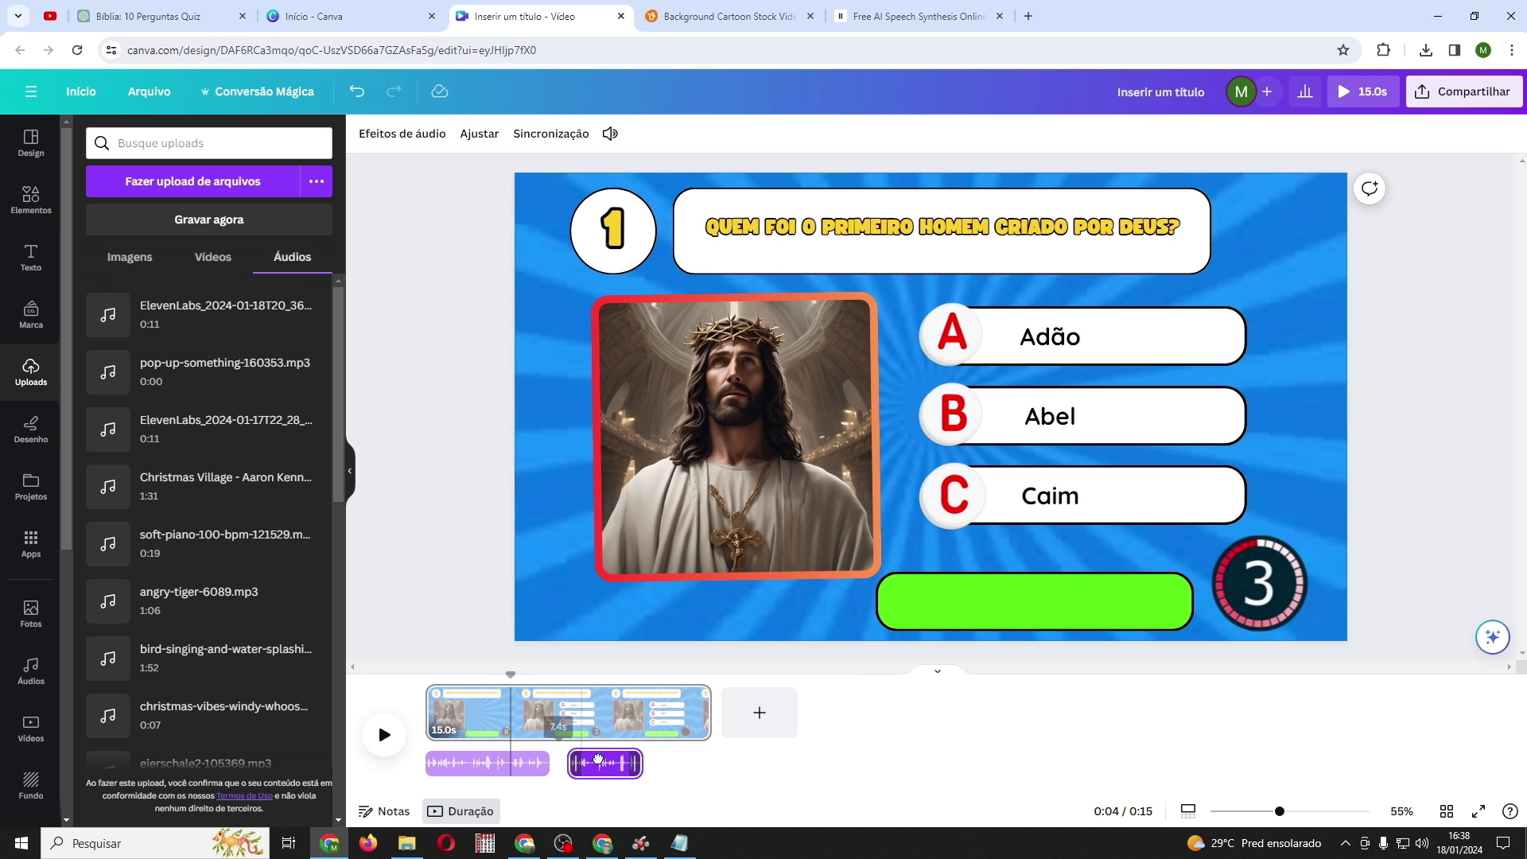
{"action": "left_click_drag", "start_coordinate": [598, 760], "coordinate": [661, 762]}
{"action": "left_click", "coordinate": [553, 770]}
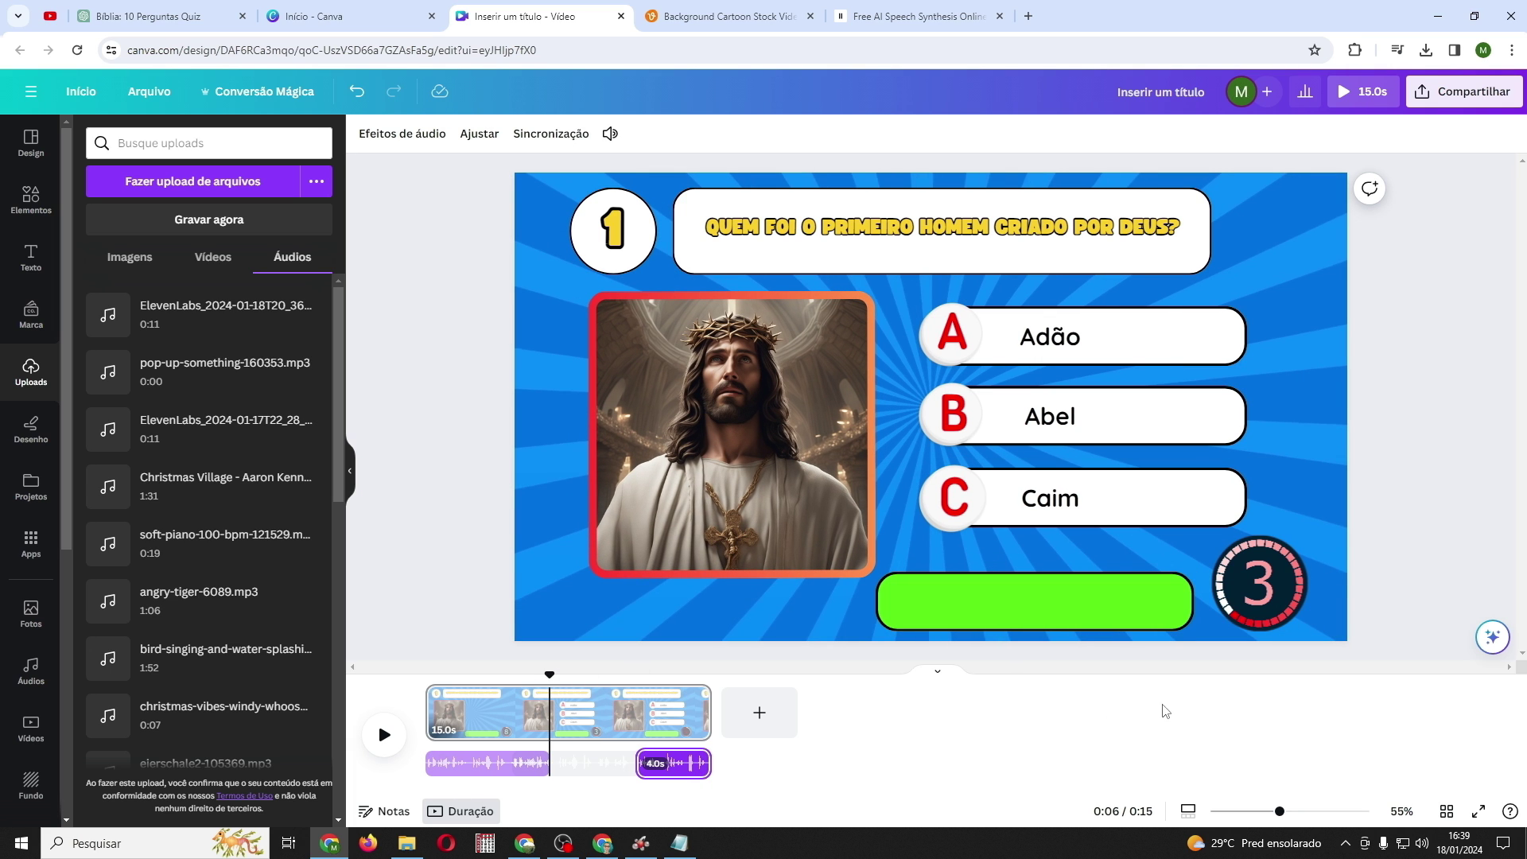
Show the countdown timer's timing and trim it to fill the gap between the two narration parts, from 0:06 to 0:10
{"action": "left_click", "coordinate": [1253, 612]}
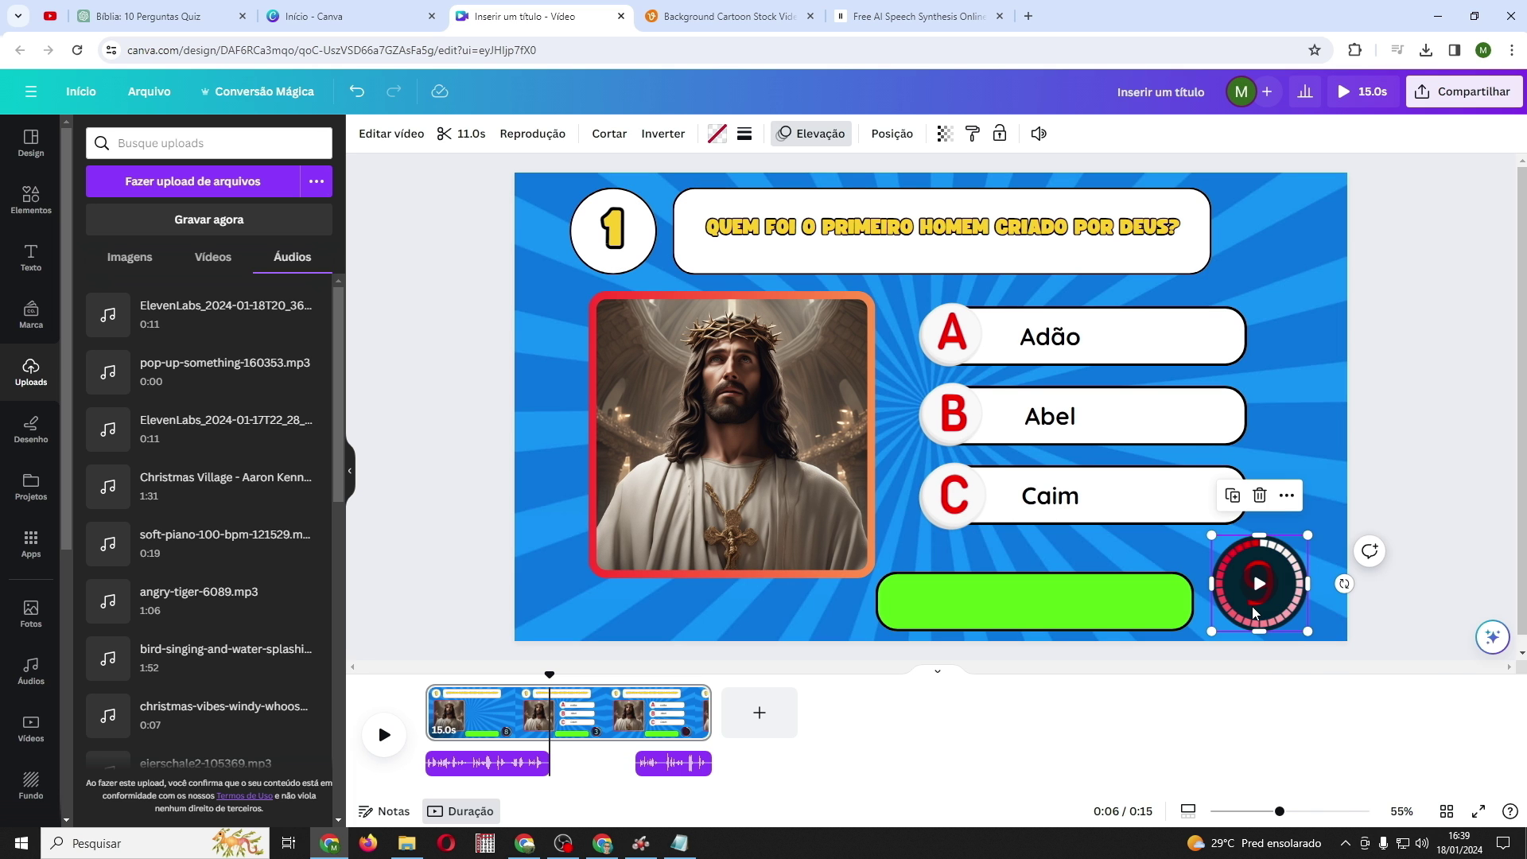
{"action": "right_click", "coordinate": [1253, 612]}
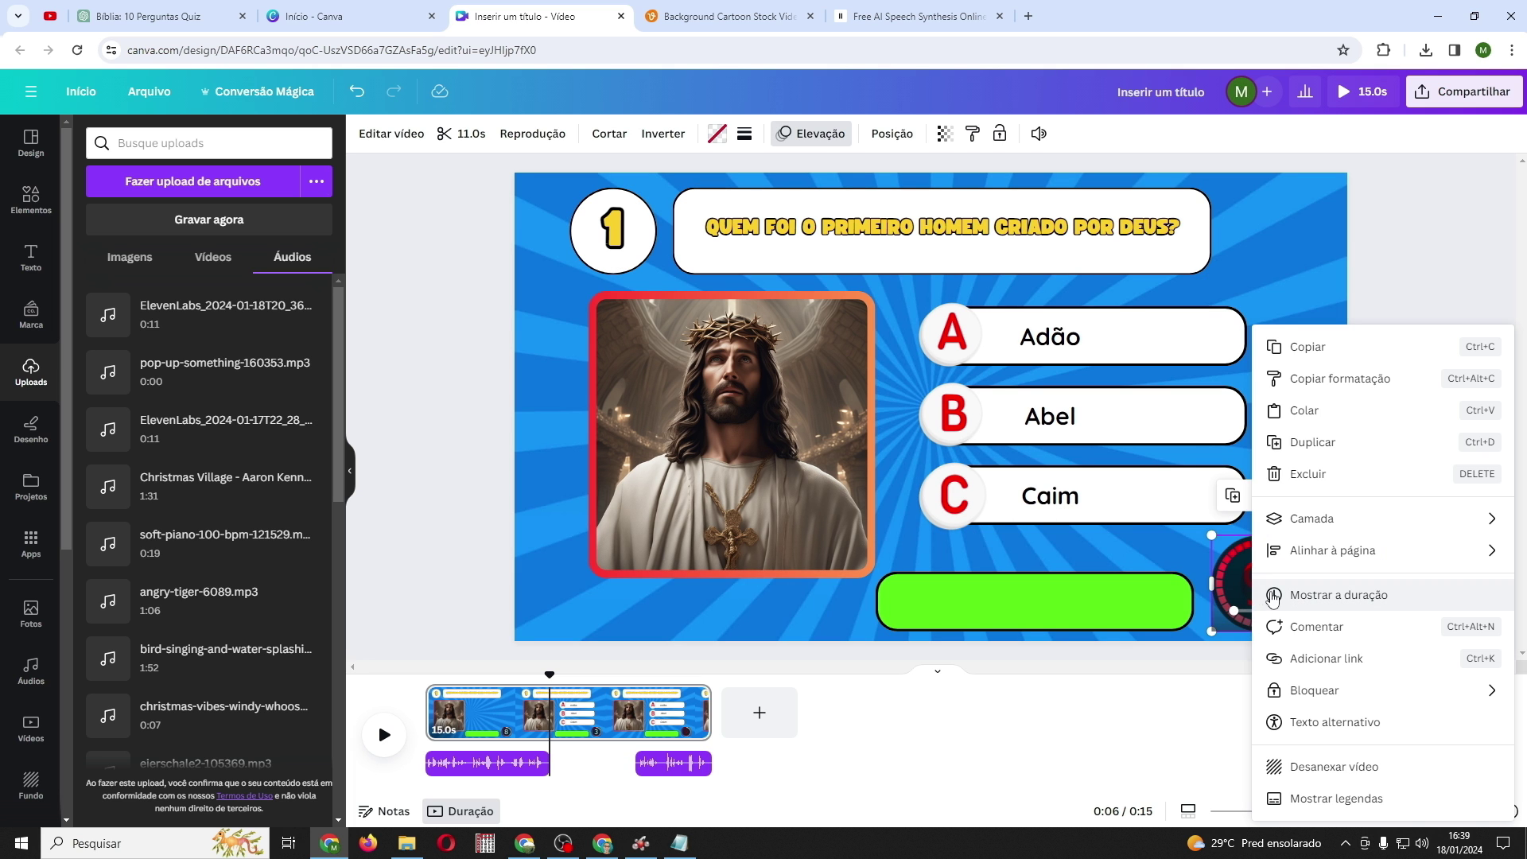
{"action": "left_click", "coordinate": [1273, 595]}
{"action": "left_click_drag", "start_coordinate": [428, 684], "coordinate": [549, 692]}
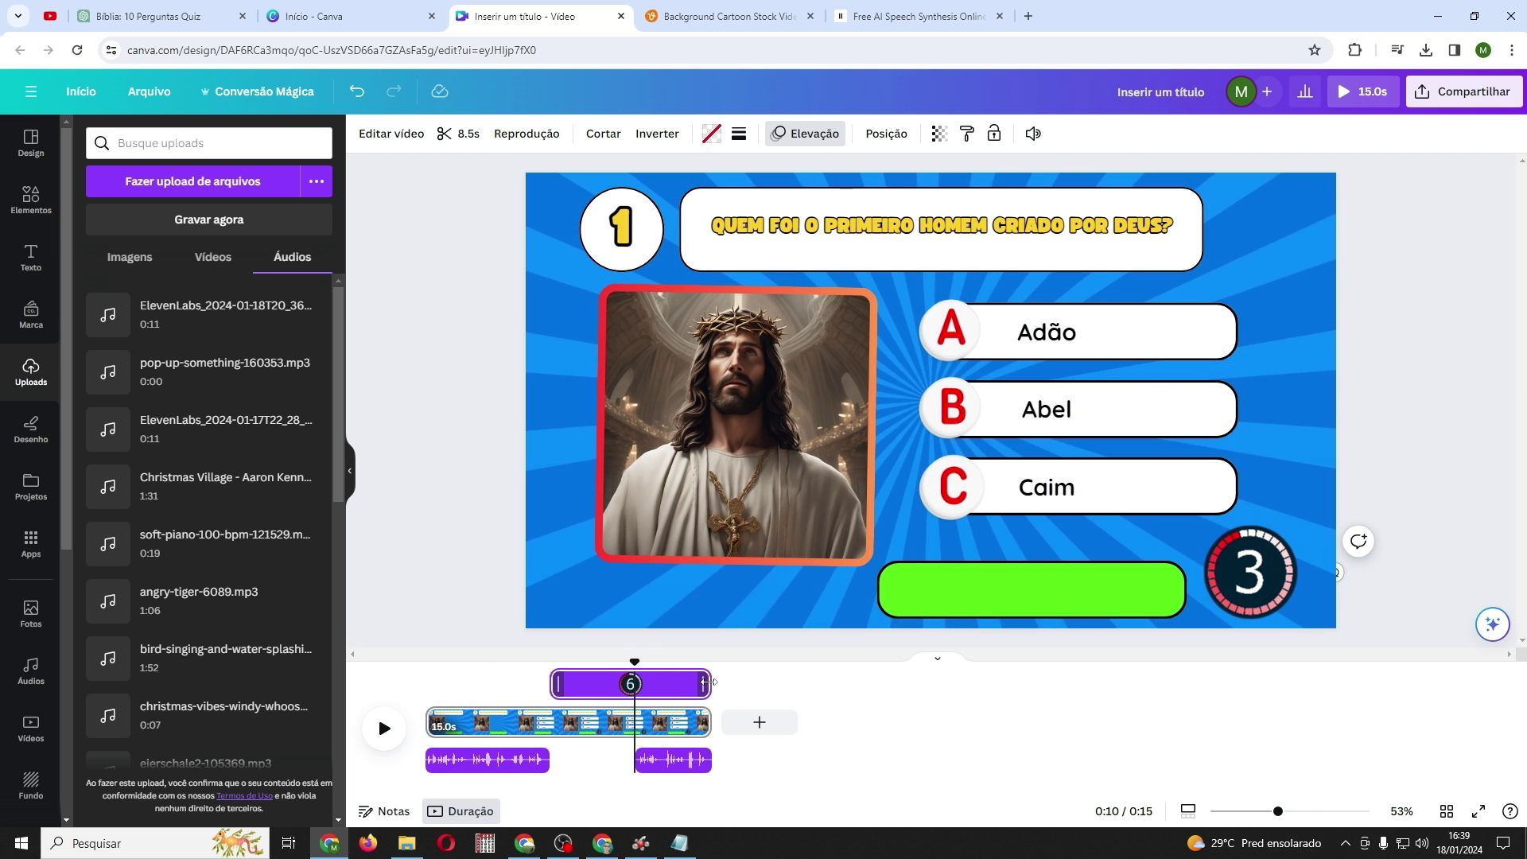
{"action": "left_click_drag", "start_coordinate": [707, 682], "coordinate": [638, 681]}
Show the Jesus picture's timing, trim its start slightly and keep the playhead at 0:00
{"action": "left_click", "coordinate": [693, 476]}
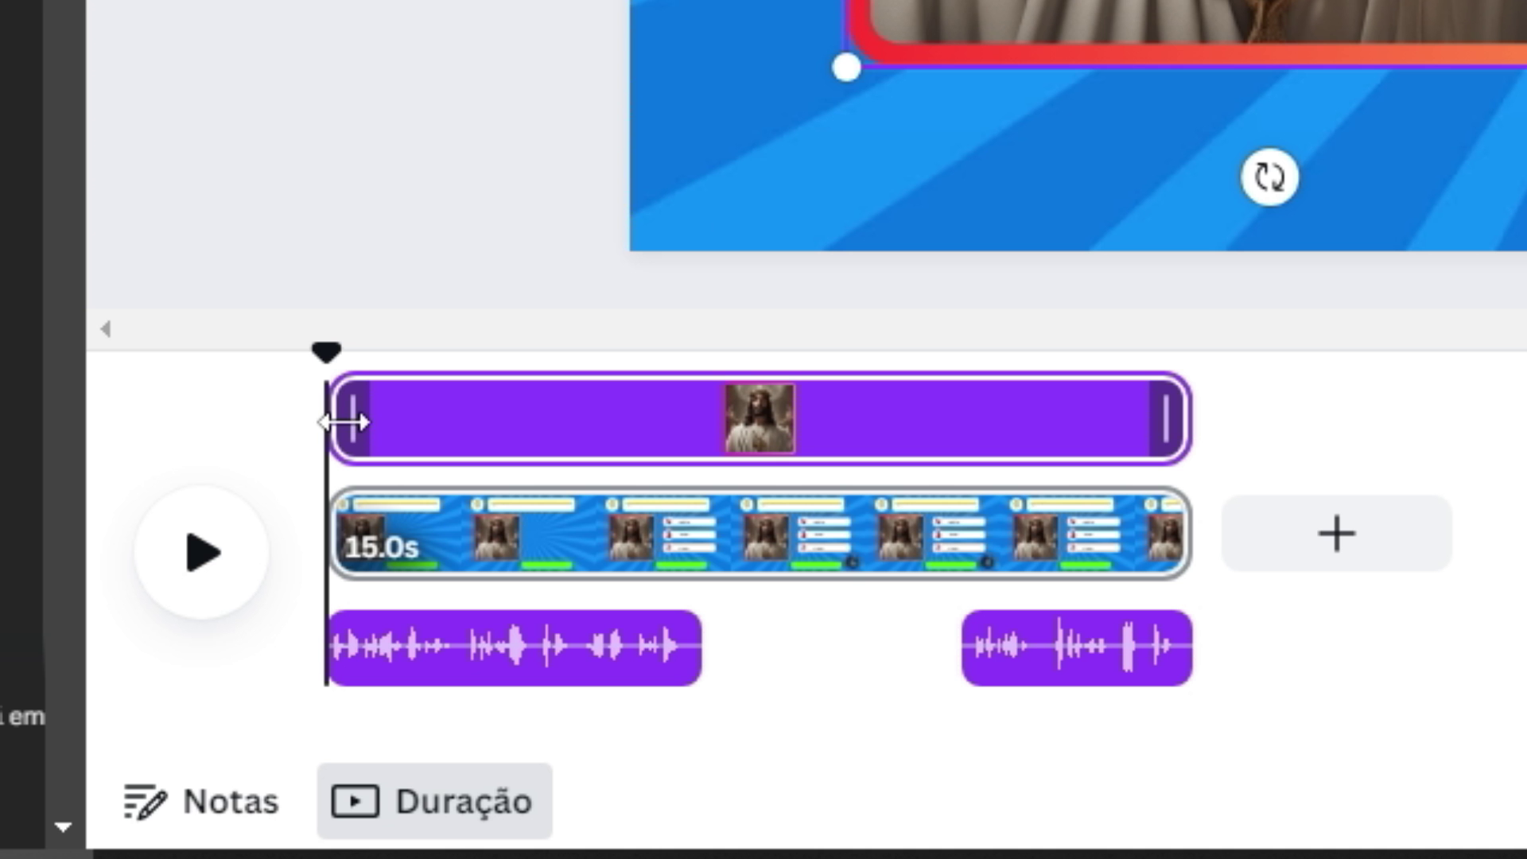
{"action": "mouse_move", "coordinate": [343, 422]}
{"action": "left_mouse_down"}
{"action": "mouse_move", "coordinate": [307, 421]}
{"action": "mouse_move", "coordinate": [344, 422]}
{"action": "left_mouse_up"}
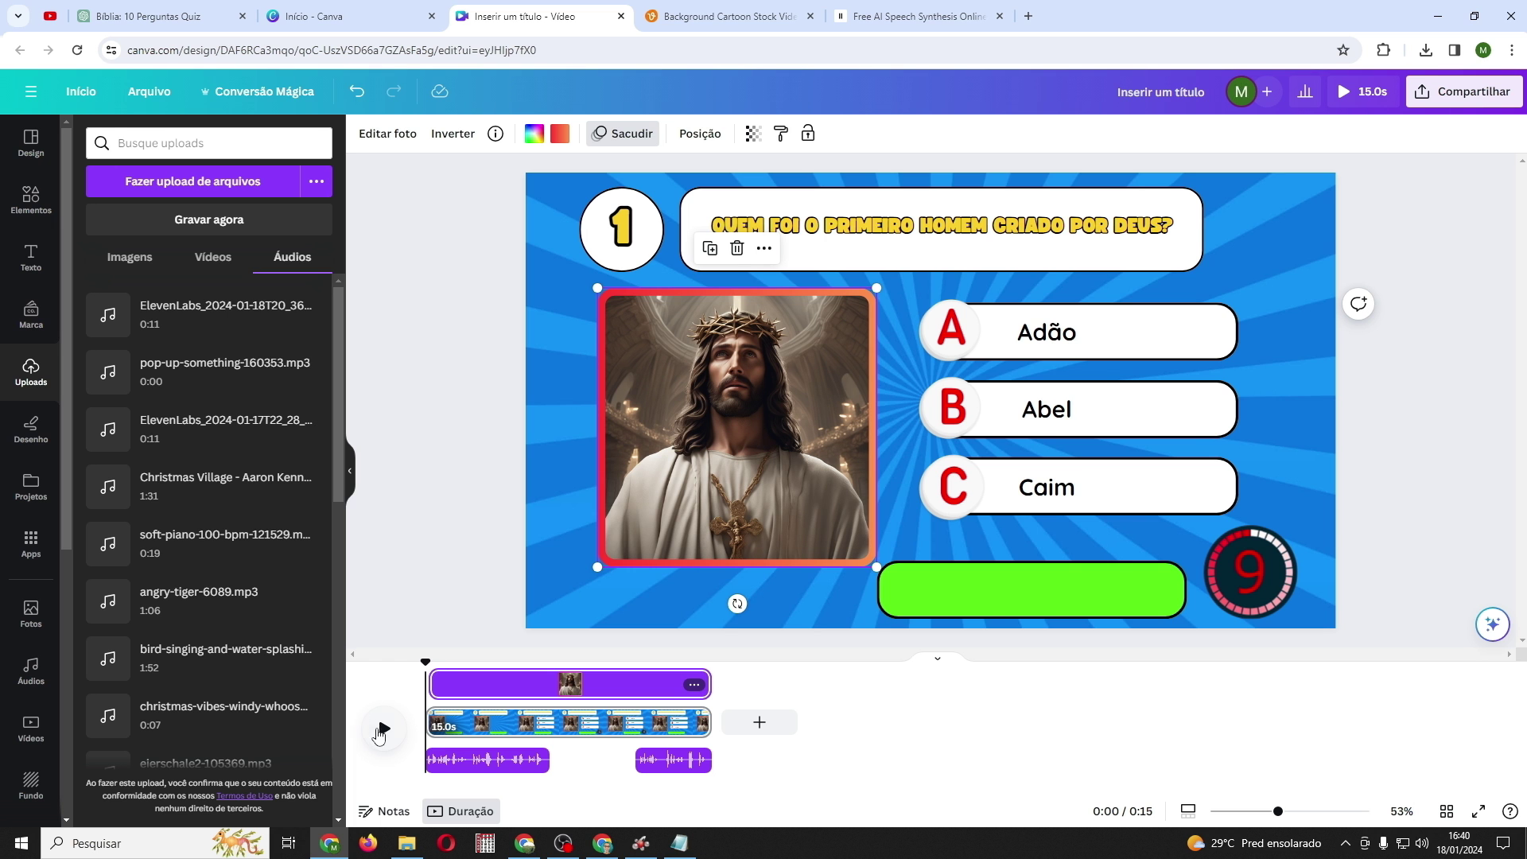
{"action": "mouse_move", "coordinate": [427, 660]}
{"action": "left_mouse_down"}
{"action": "mouse_move", "coordinate": [451, 662]}
{"action": "mouse_move", "coordinate": [427, 663]}
{"action": "left_mouse_up"}
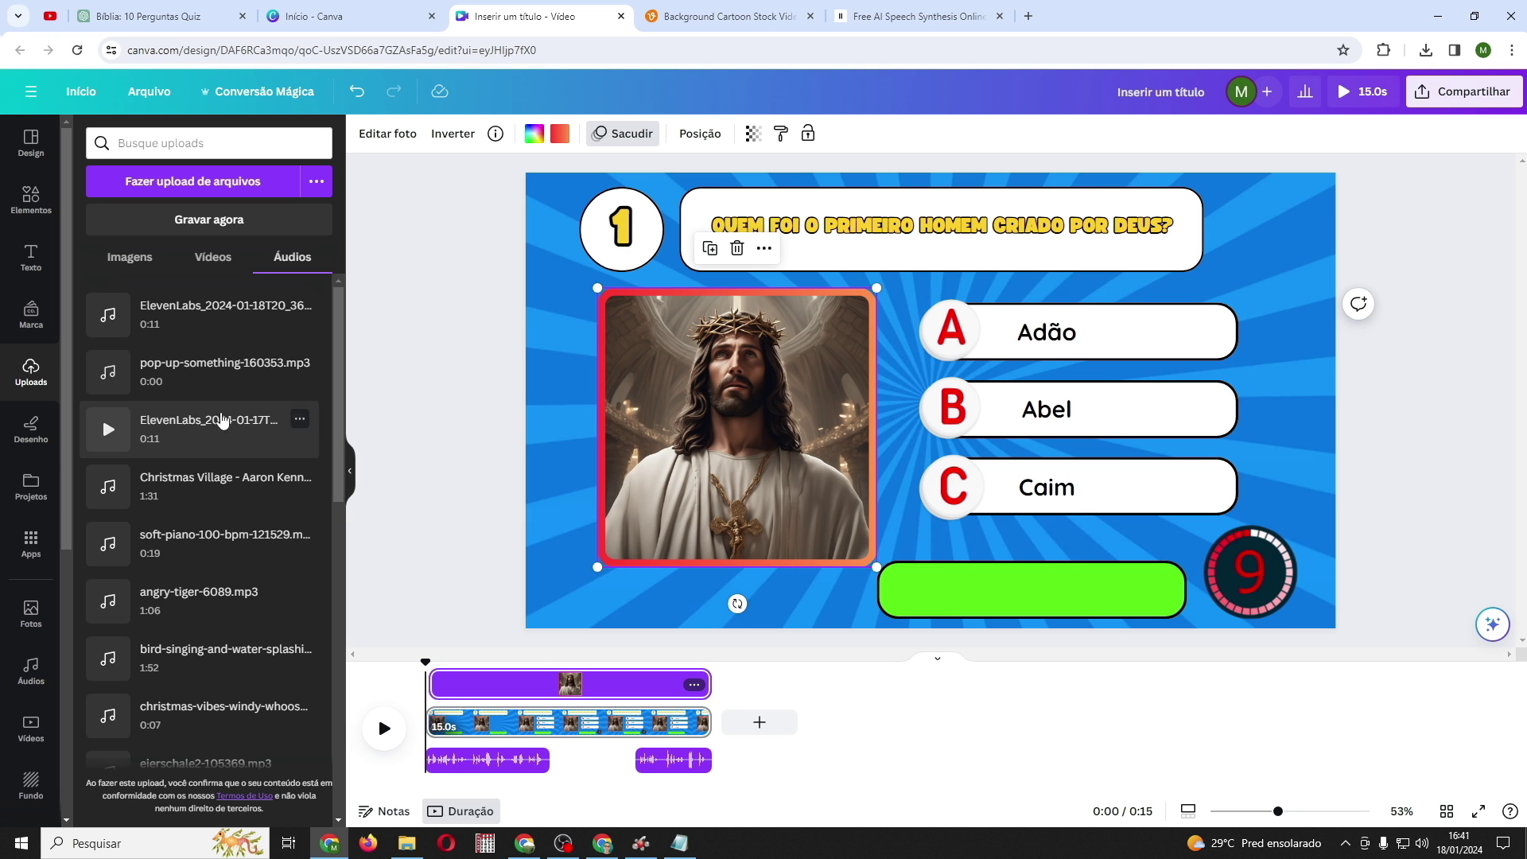
Add the pop-up-something sound effect at 0:00 and again at 0:03, where the answer A group starts
{"action": "left_click", "coordinate": [147, 373]}
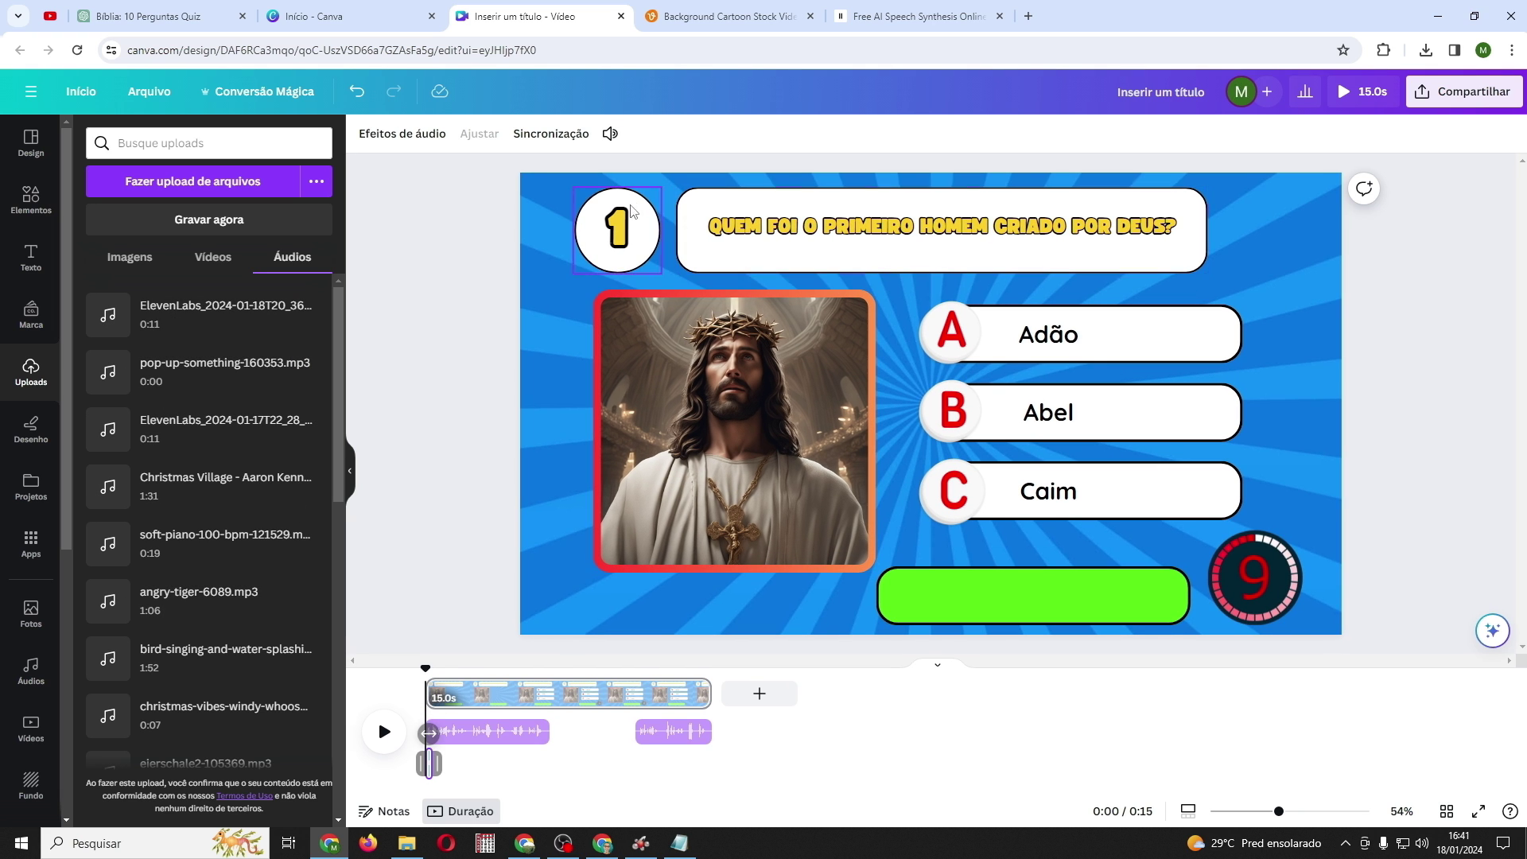
{"action": "left_click", "coordinate": [1145, 493]}
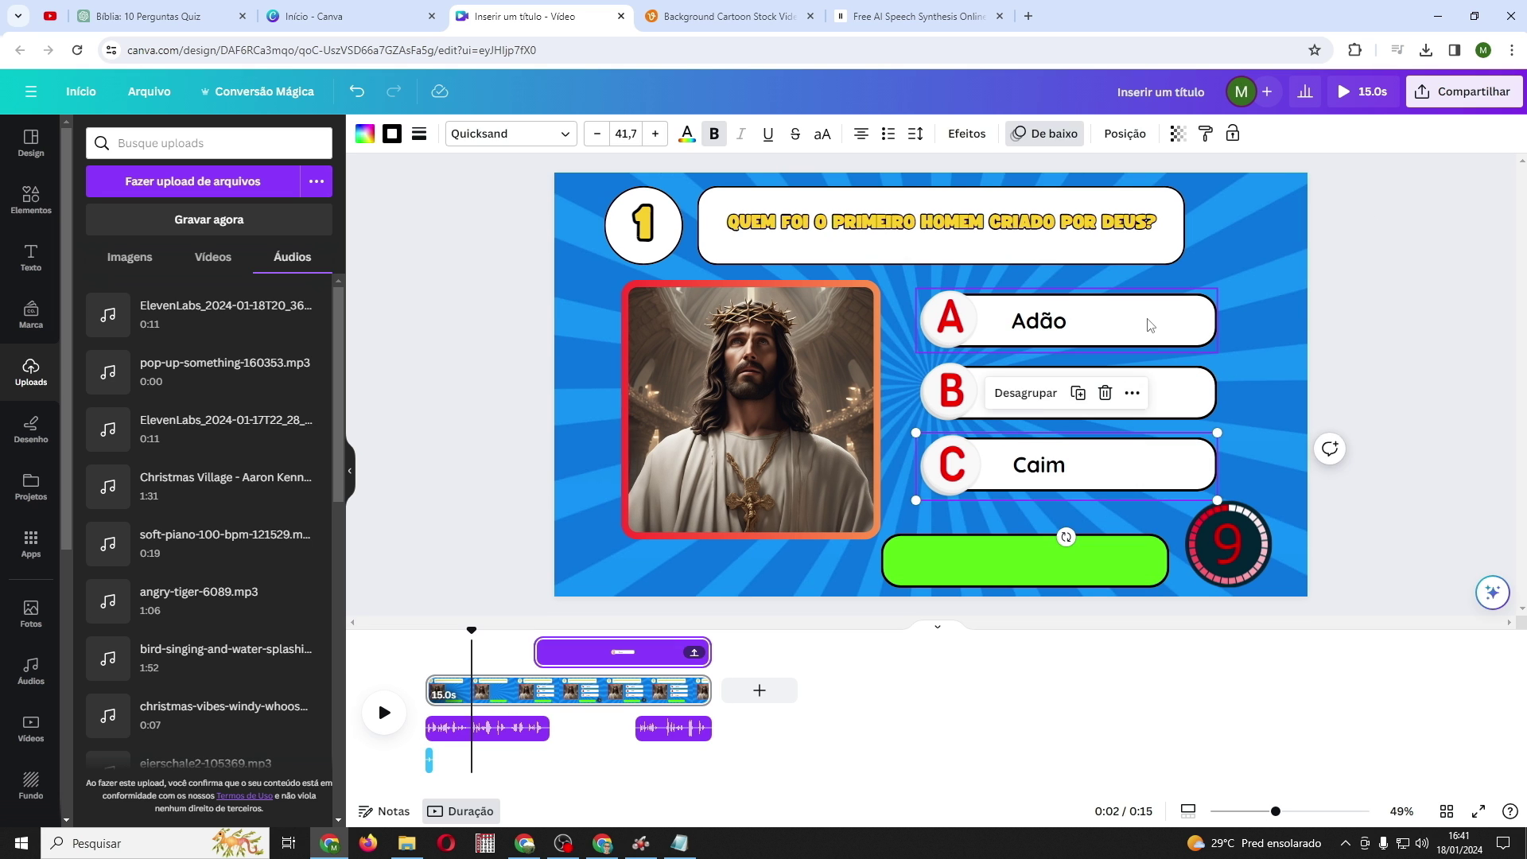
{"action": "left_click", "coordinate": [1149, 325]}
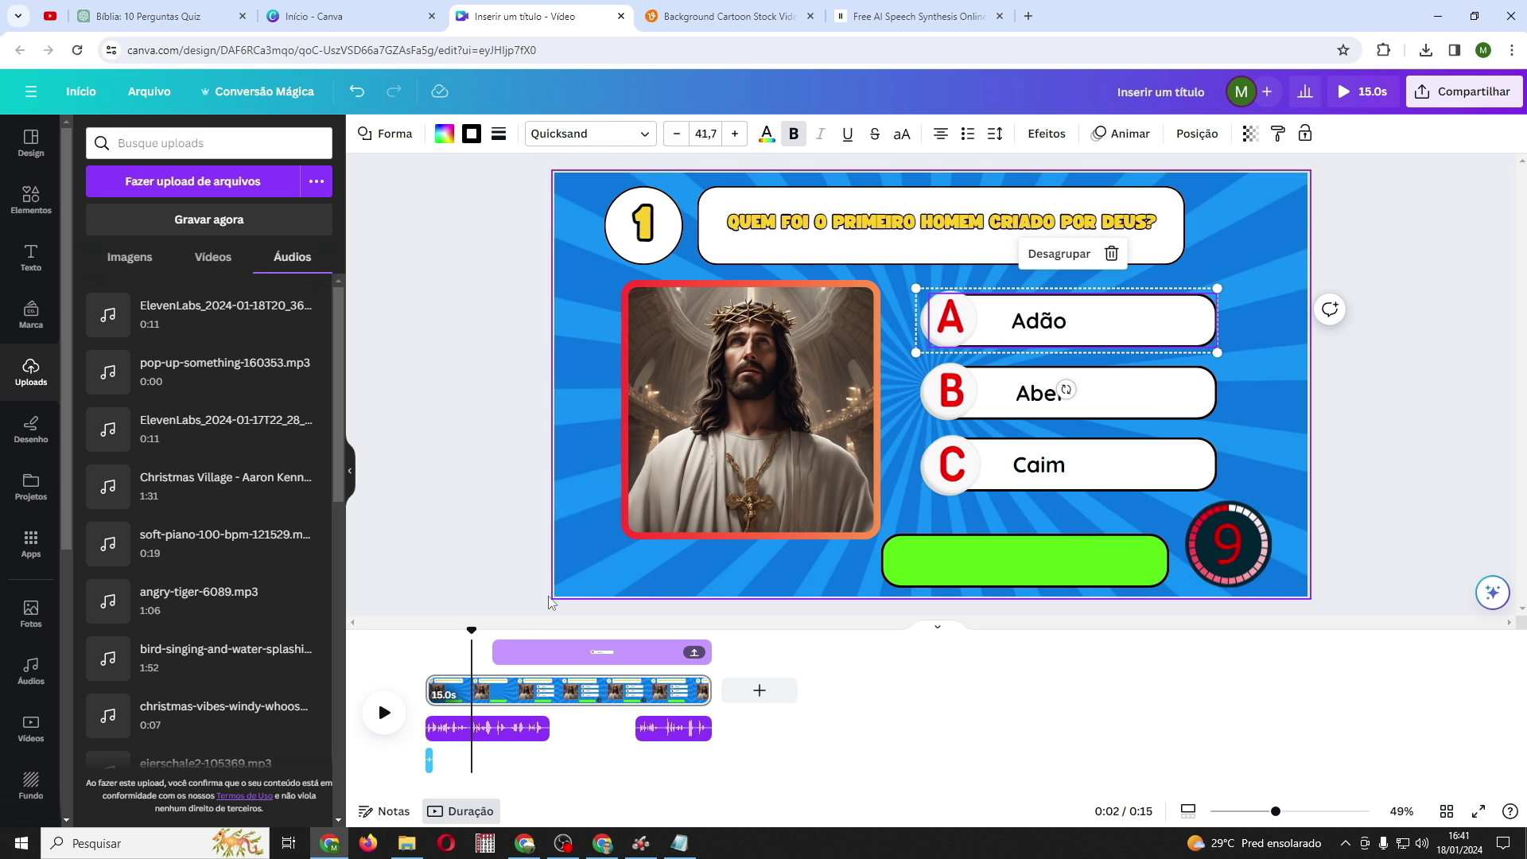
{"action": "left_click_drag", "start_coordinate": [471, 629], "coordinate": [489, 624]}
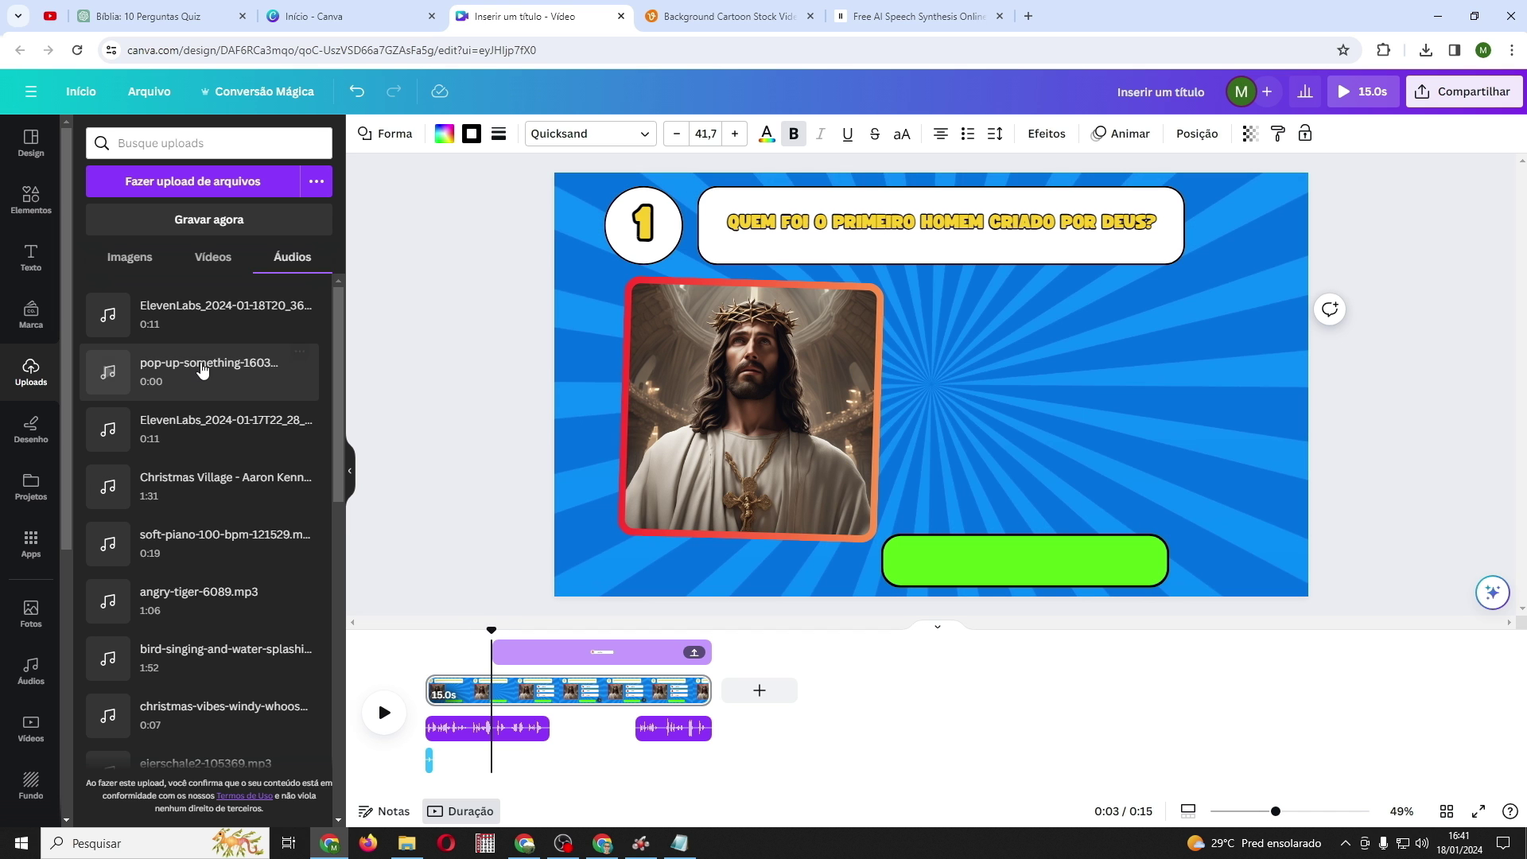
{"action": "left_click", "coordinate": [197, 367]}
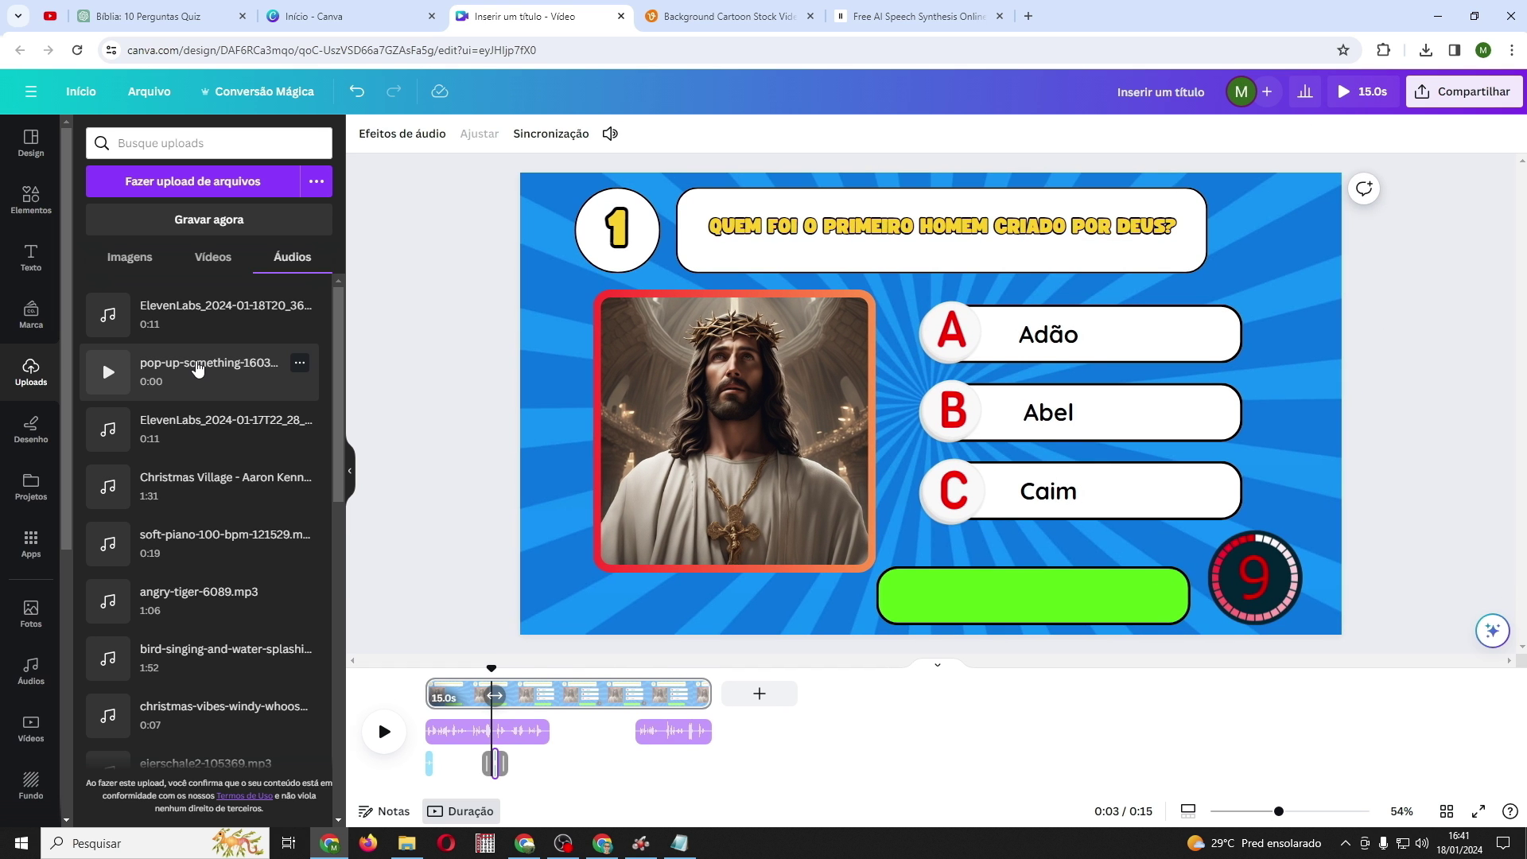
Add the pop-up-something sound at the starts of the answer B and answer C groups, at 4.7 s and 5.6 s
{"action": "left_click", "coordinate": [1162, 412]}
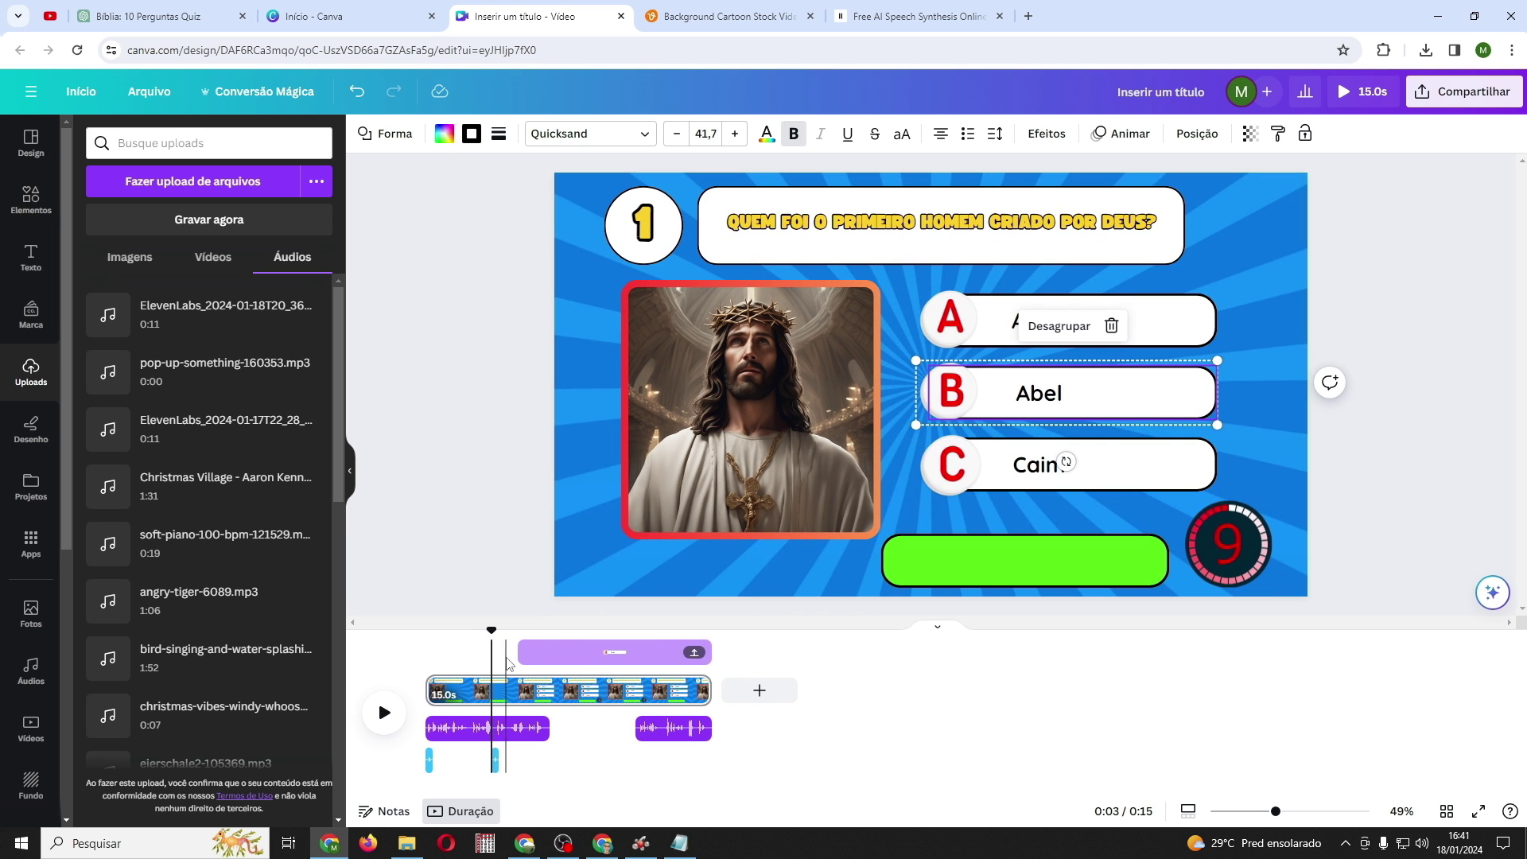
{"action": "left_click_drag", "start_coordinate": [491, 629], "coordinate": [516, 636]}
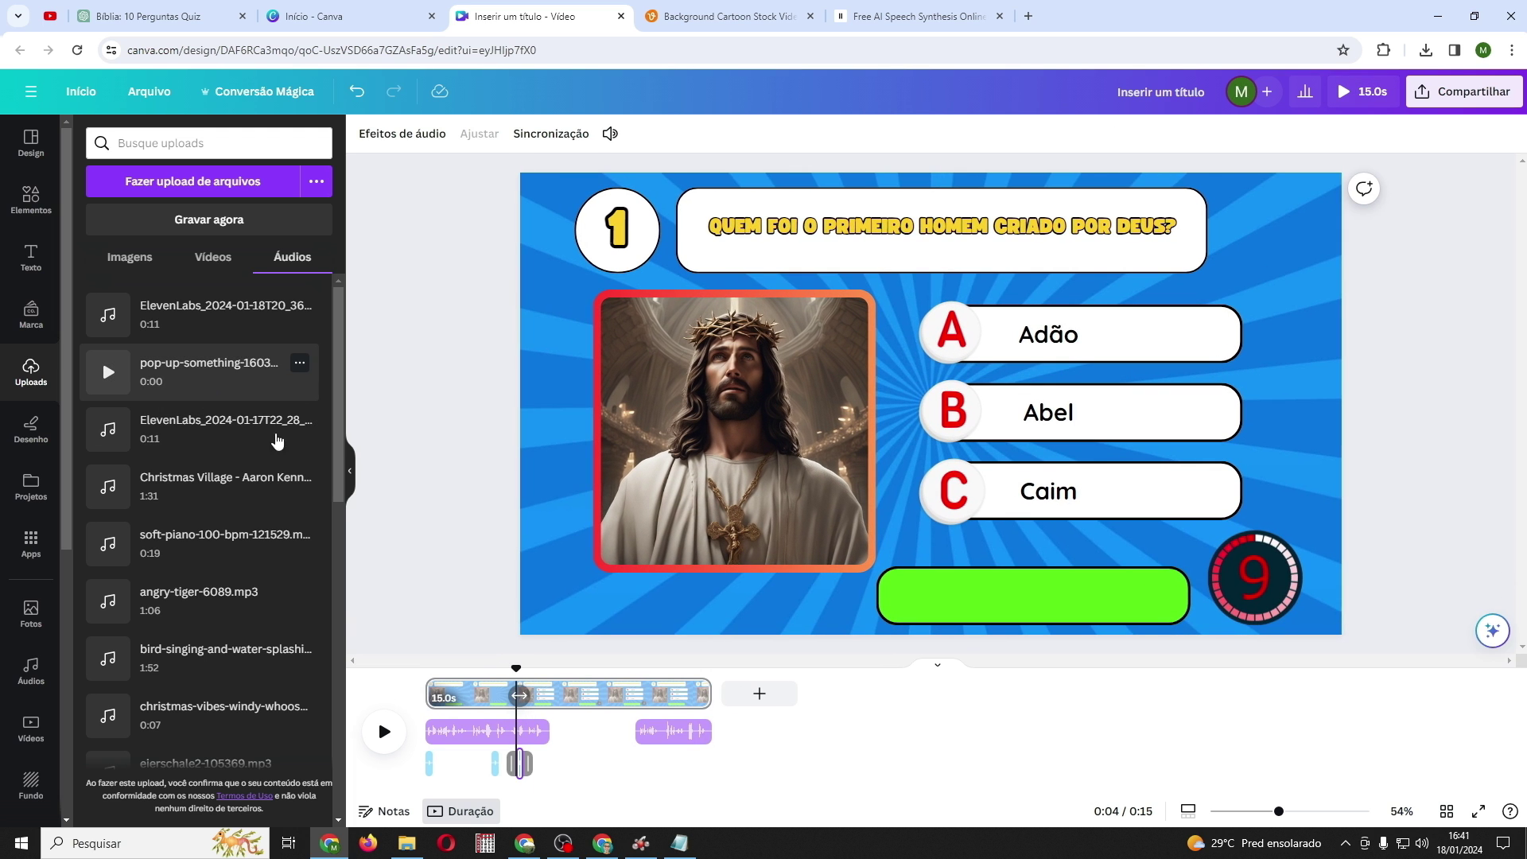
{"action": "left_click", "coordinate": [1152, 501]}
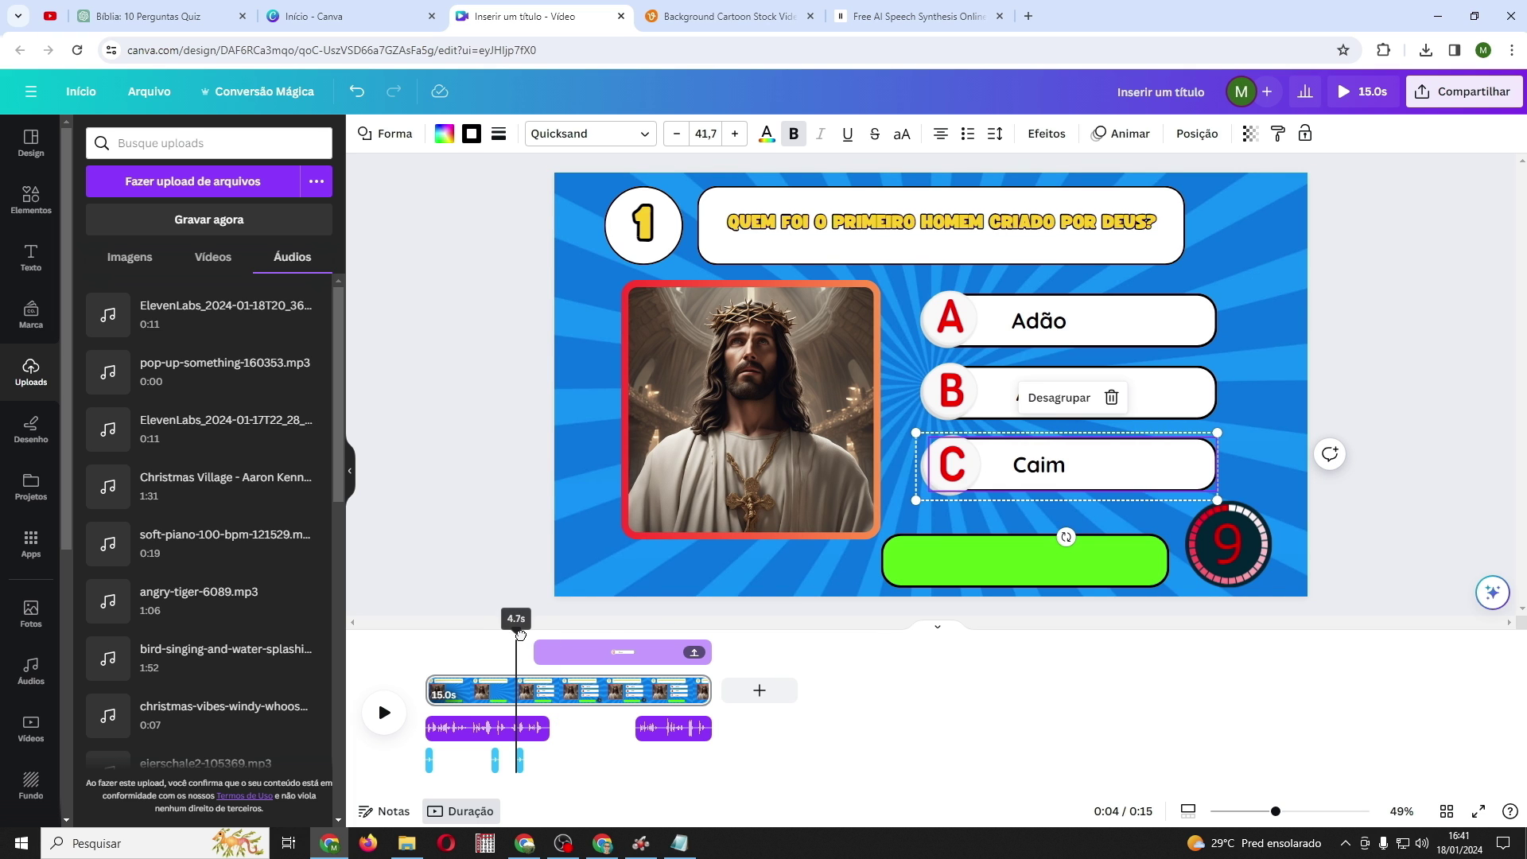
{"action": "left_click_drag", "start_coordinate": [516, 631], "coordinate": [532, 634]}
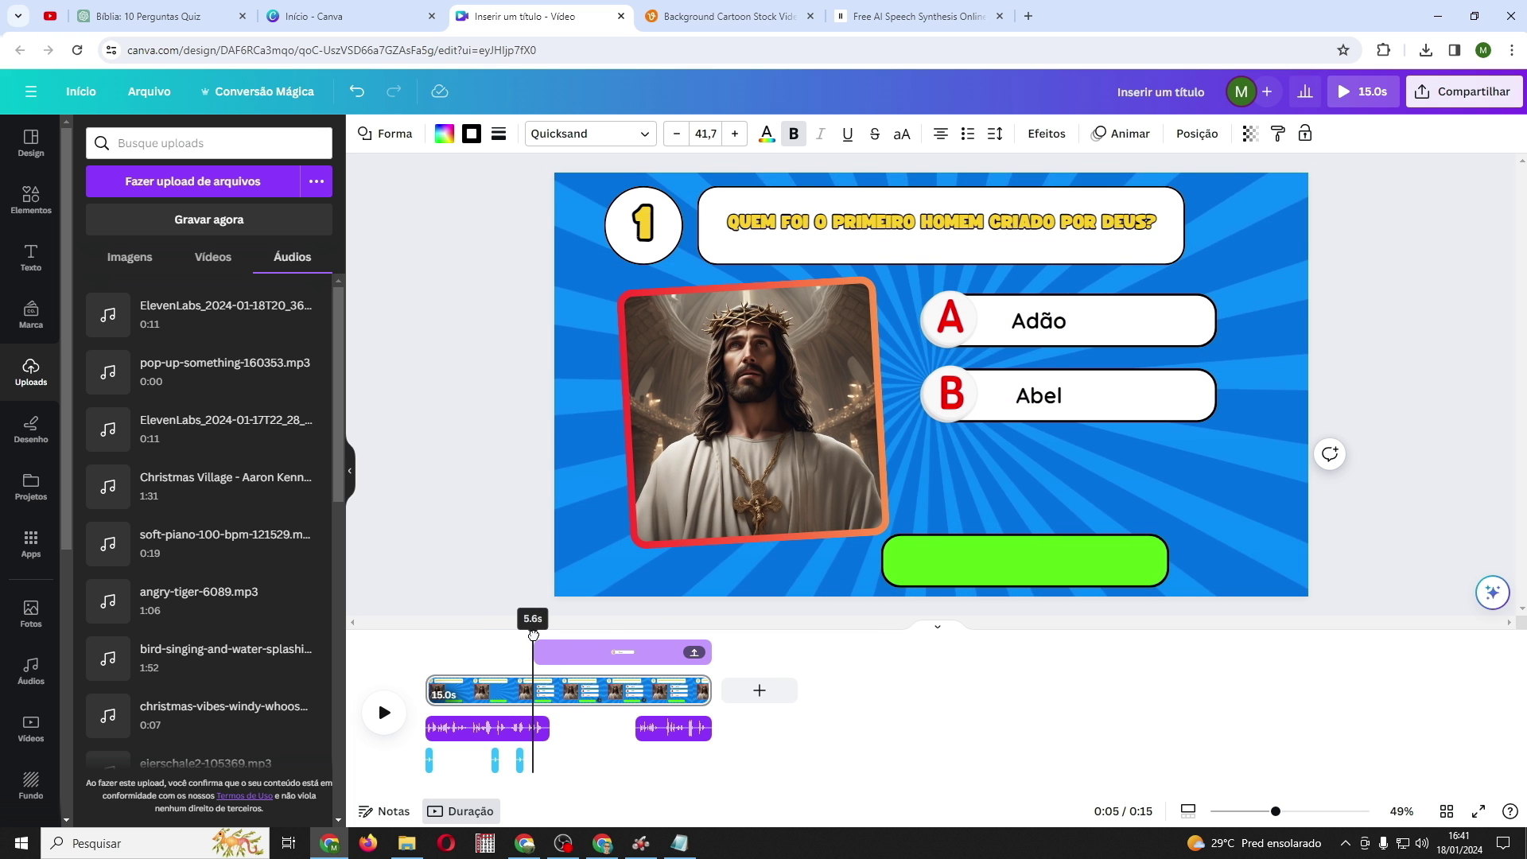
{"action": "left_click", "coordinate": [171, 390]}
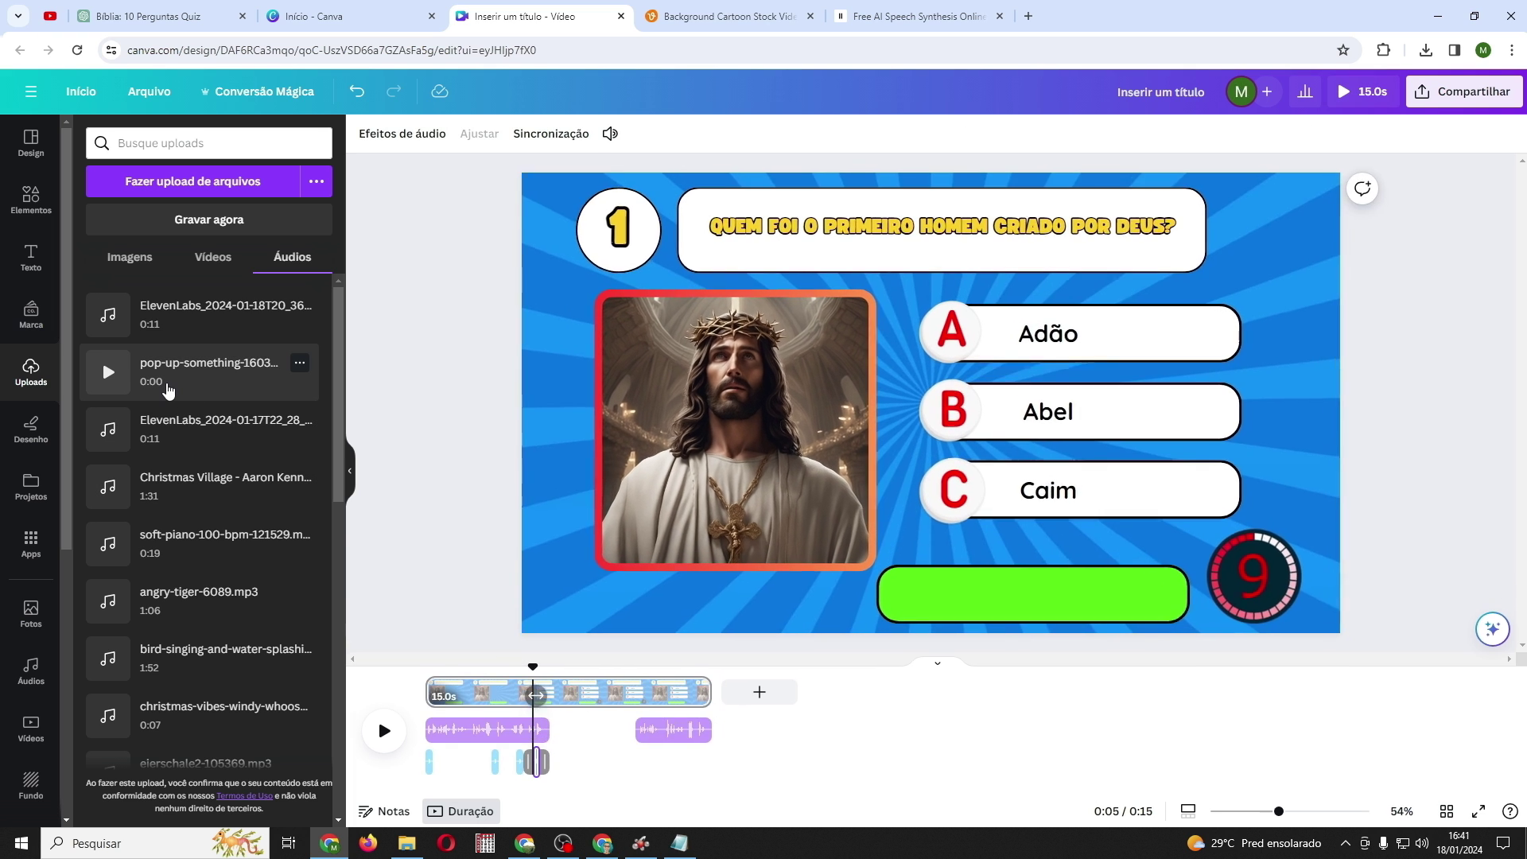
Add the old-fashioned-clock-sound audio where the countdown timer starts at 0:06 and shorten it to 4.4 s to match the timer
{"action": "left_click", "coordinate": [1284, 574]}
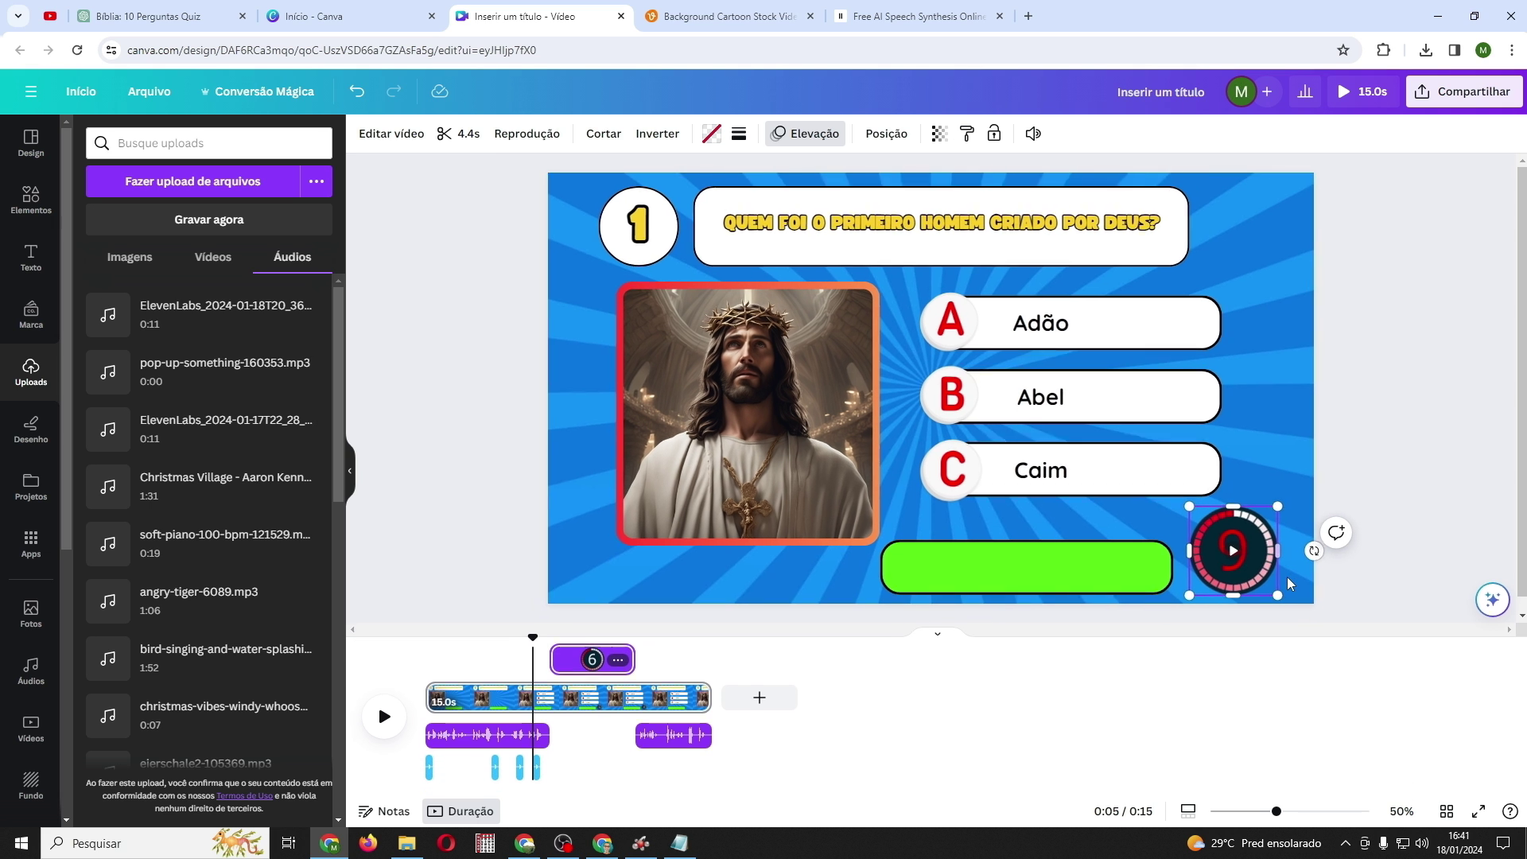
{"action": "left_click_drag", "start_coordinate": [531, 627], "coordinate": [547, 637]}
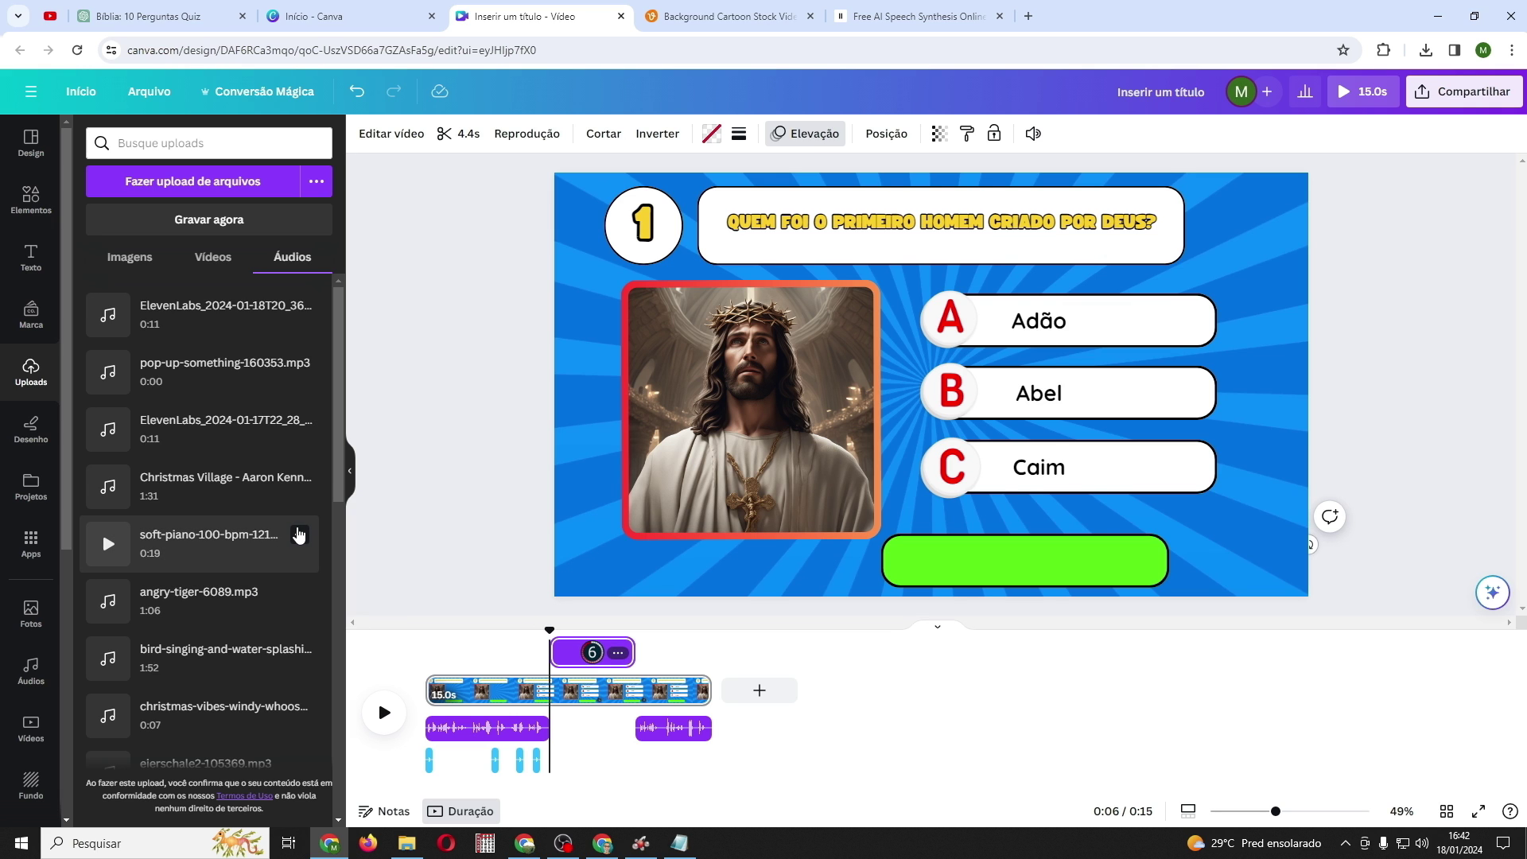
{"action": "scroll", "coordinate": [199, 517], "scroll_direction": "down", "scroll_amount": 10}
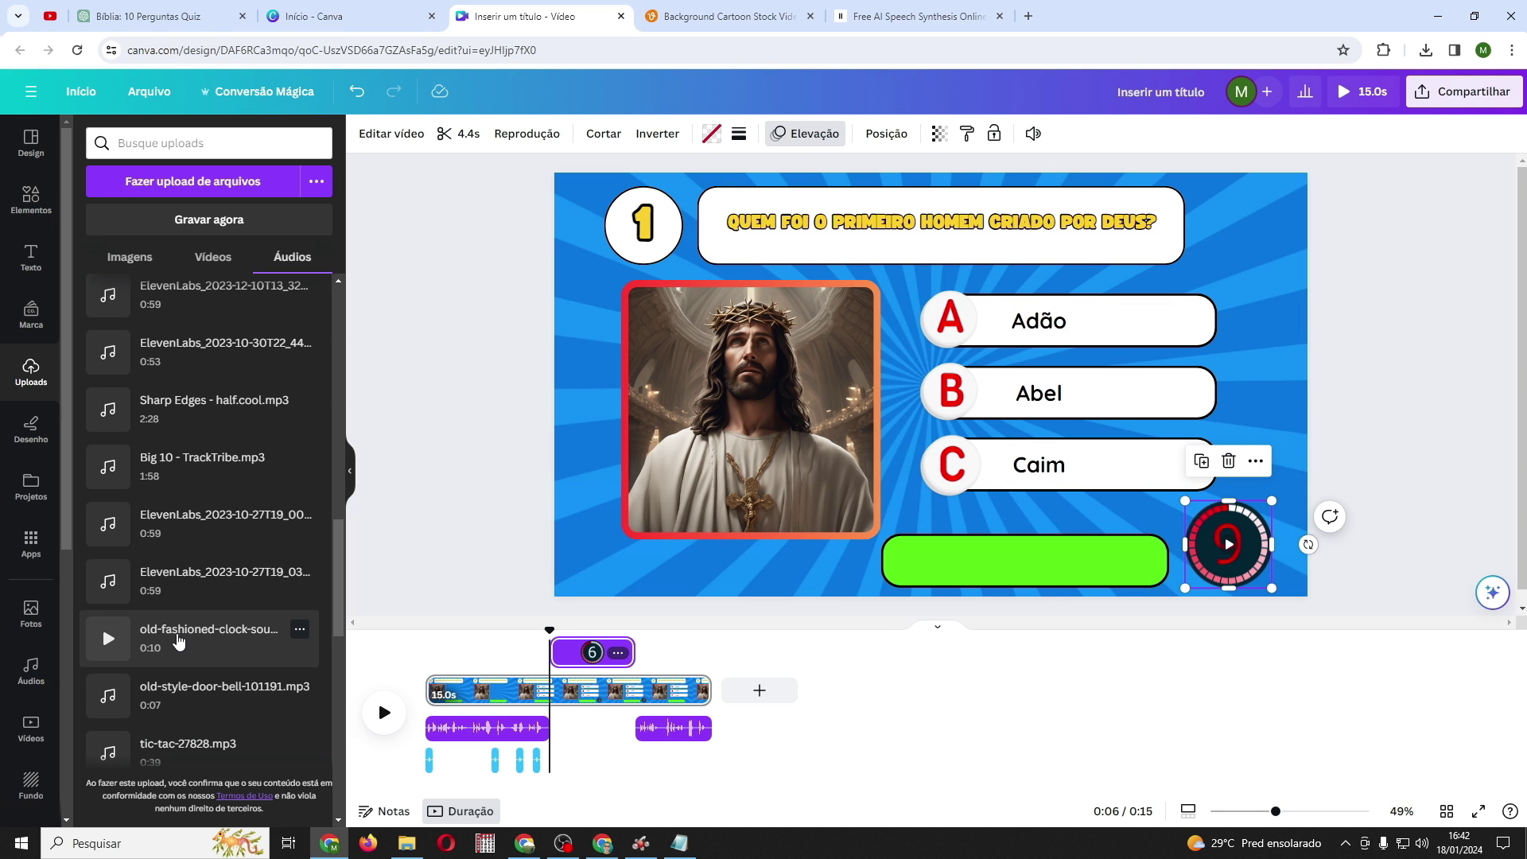
{"action": "left_click", "coordinate": [176, 640]}
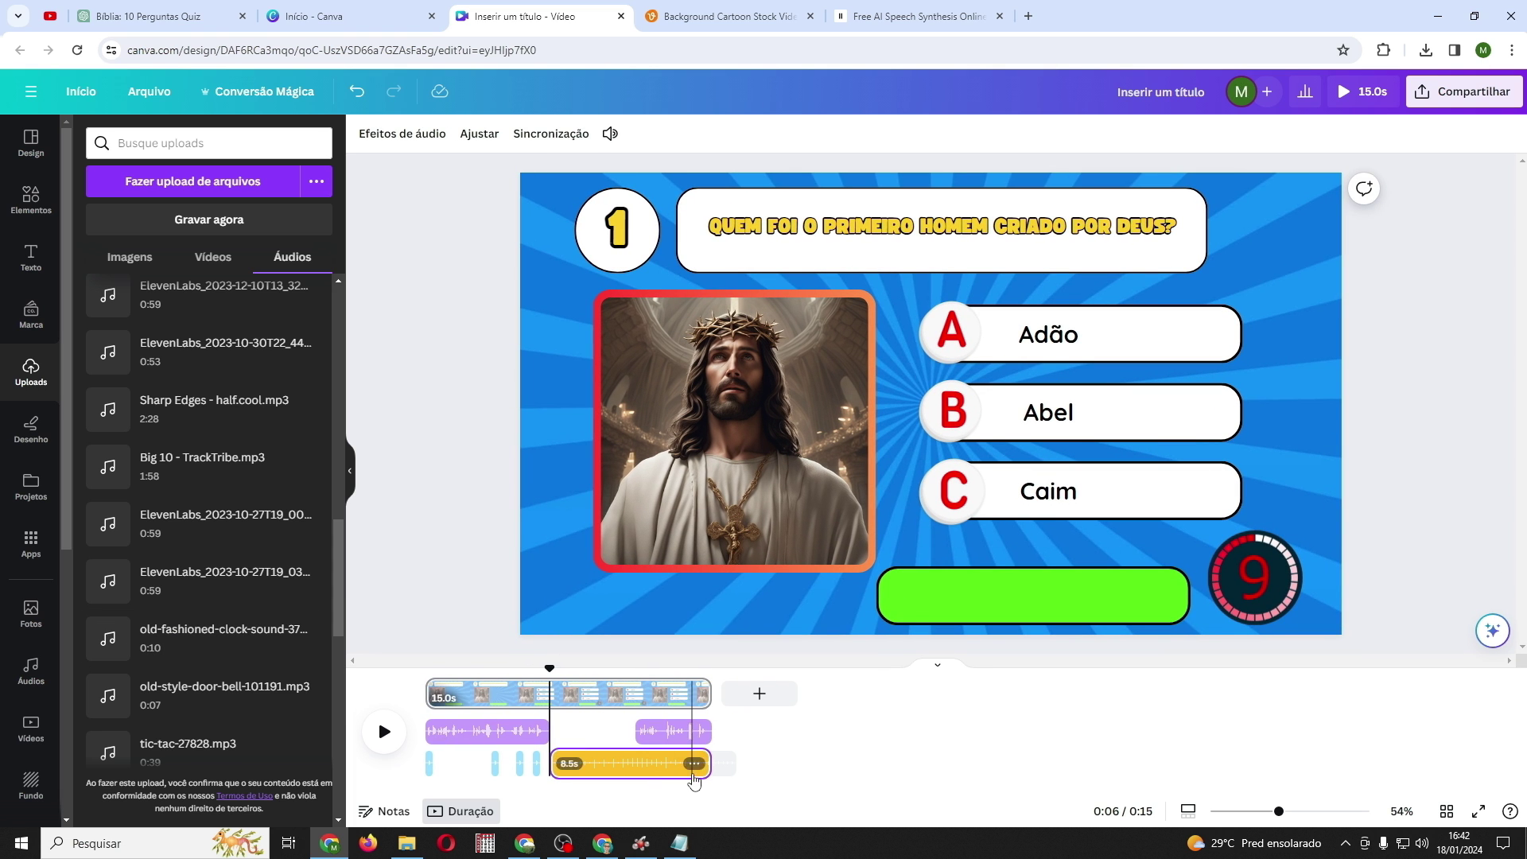
{"action": "left_click_drag", "start_coordinate": [697, 765], "coordinate": [635, 767]}
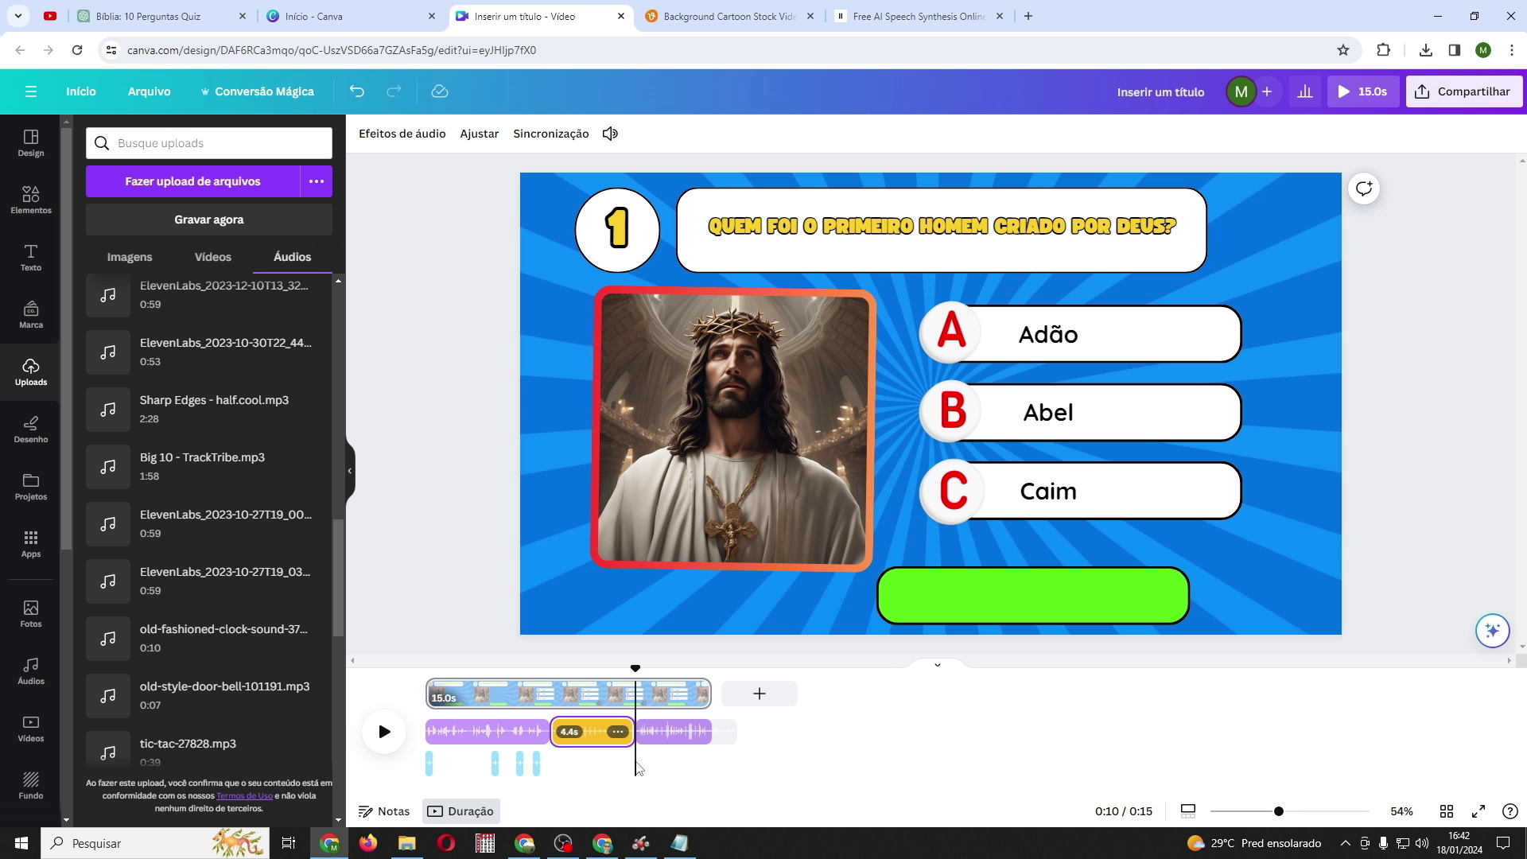
Preview the airport-plingsound audio from the uploads and add it to the timeline at 0:10
{"action": "scroll", "coordinate": [206, 556], "scroll_direction": "down", "scroll_amount": 10}
{"action": "left_click", "coordinate": [111, 685]}
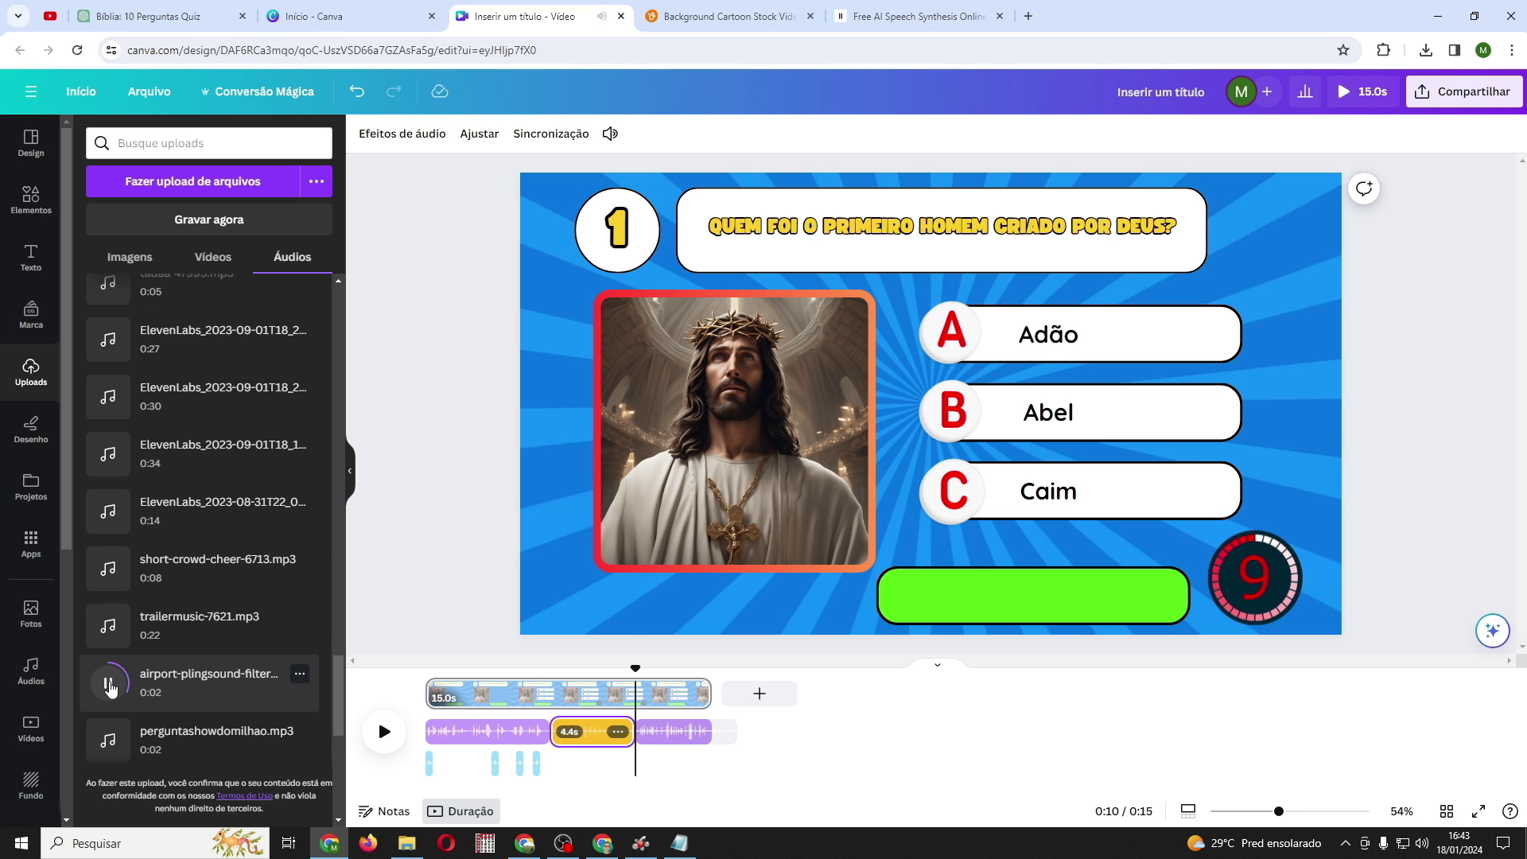
{"action": "left_click", "coordinate": [178, 689]}
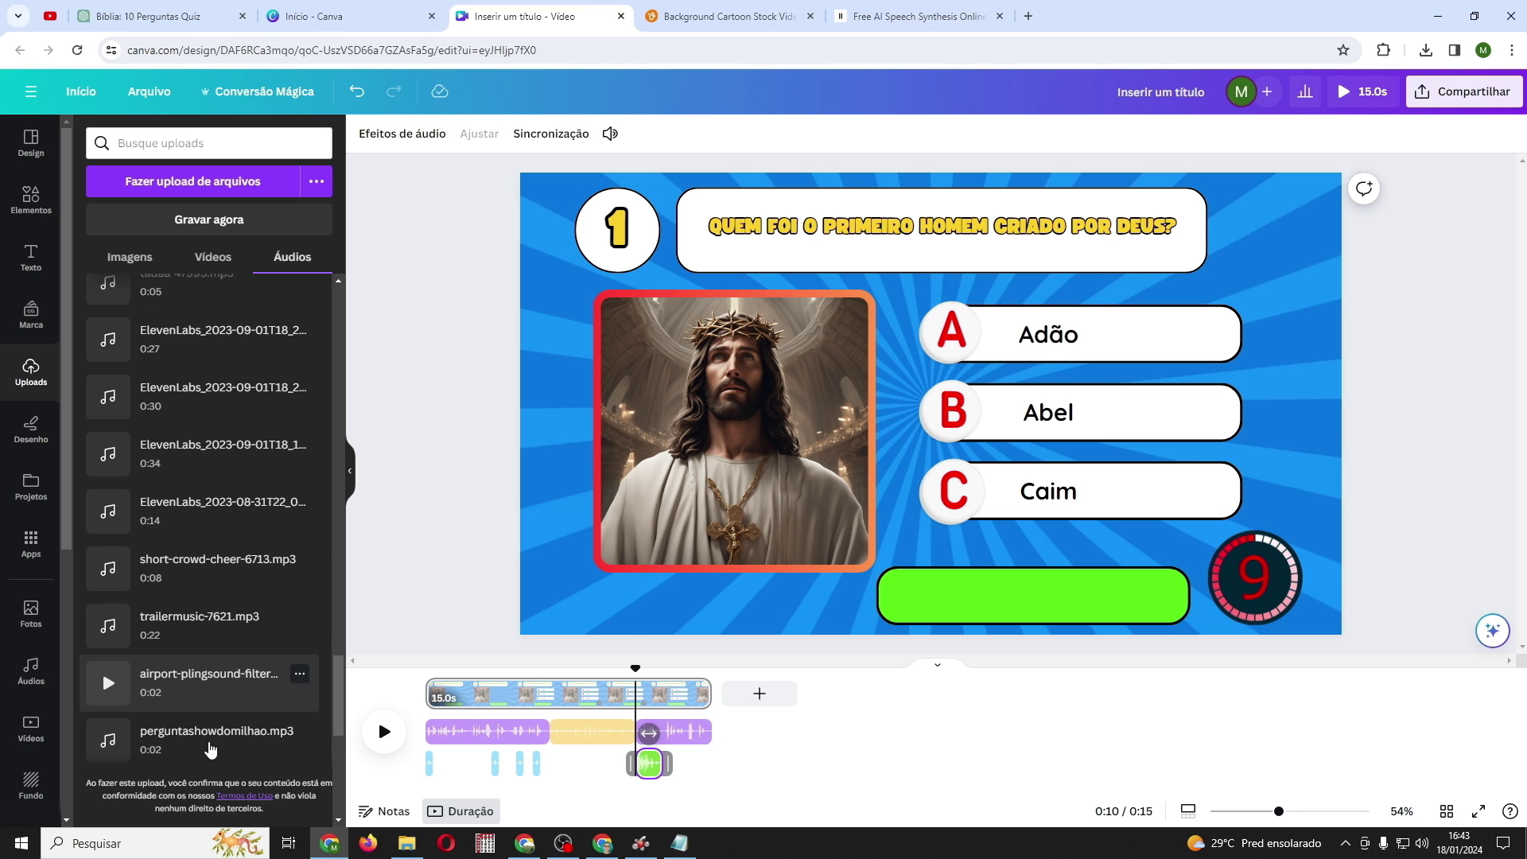
Show the green answer bar's timing, trim its start to 0:10 and return the playhead to 0:00
{"action": "left_click", "coordinate": [1018, 617]}
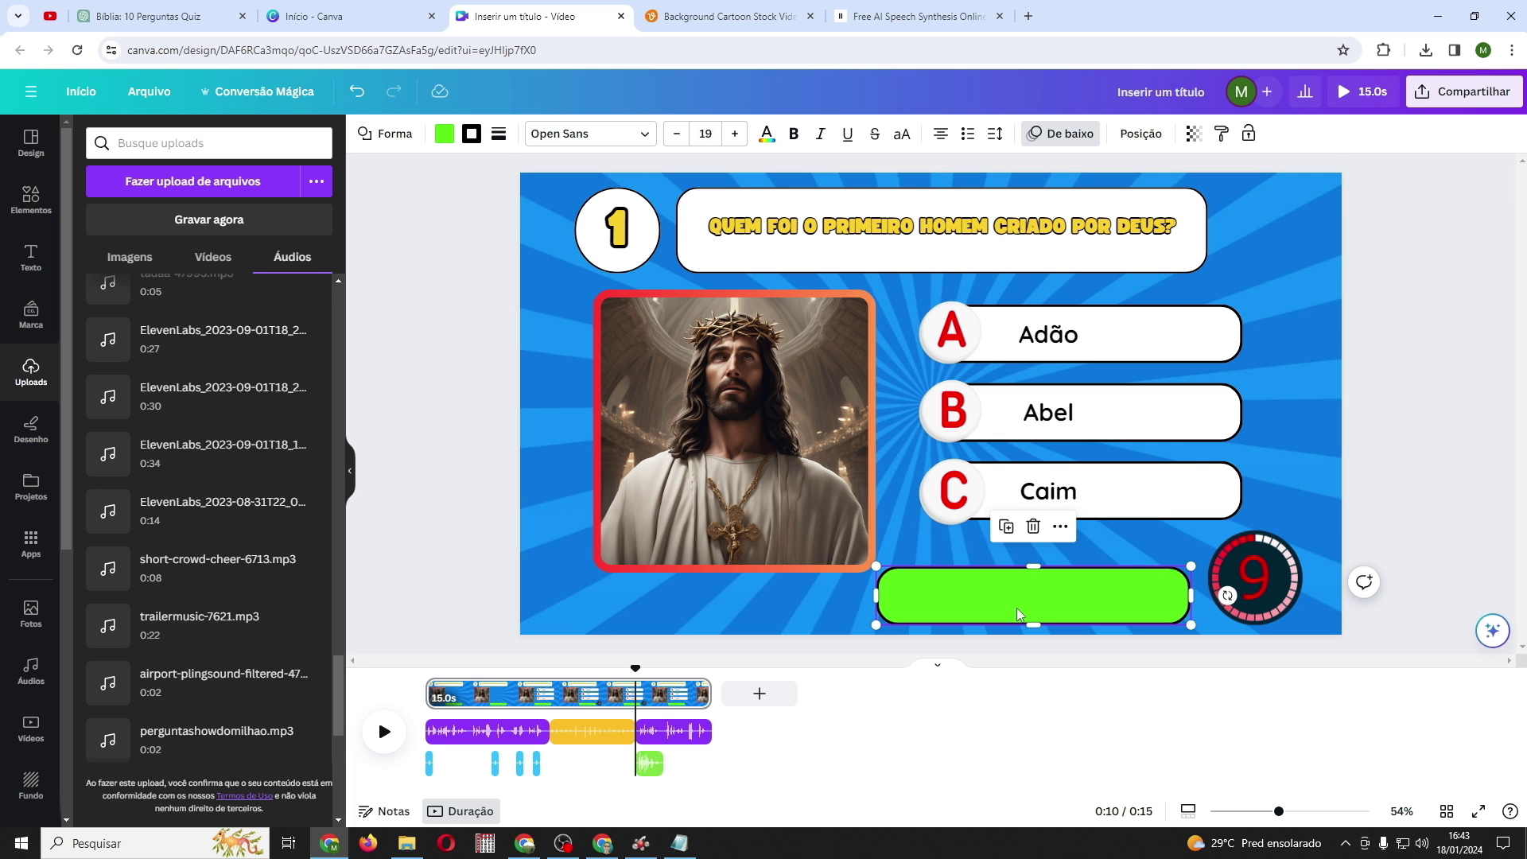
{"action": "right_click", "coordinate": [1019, 612]}
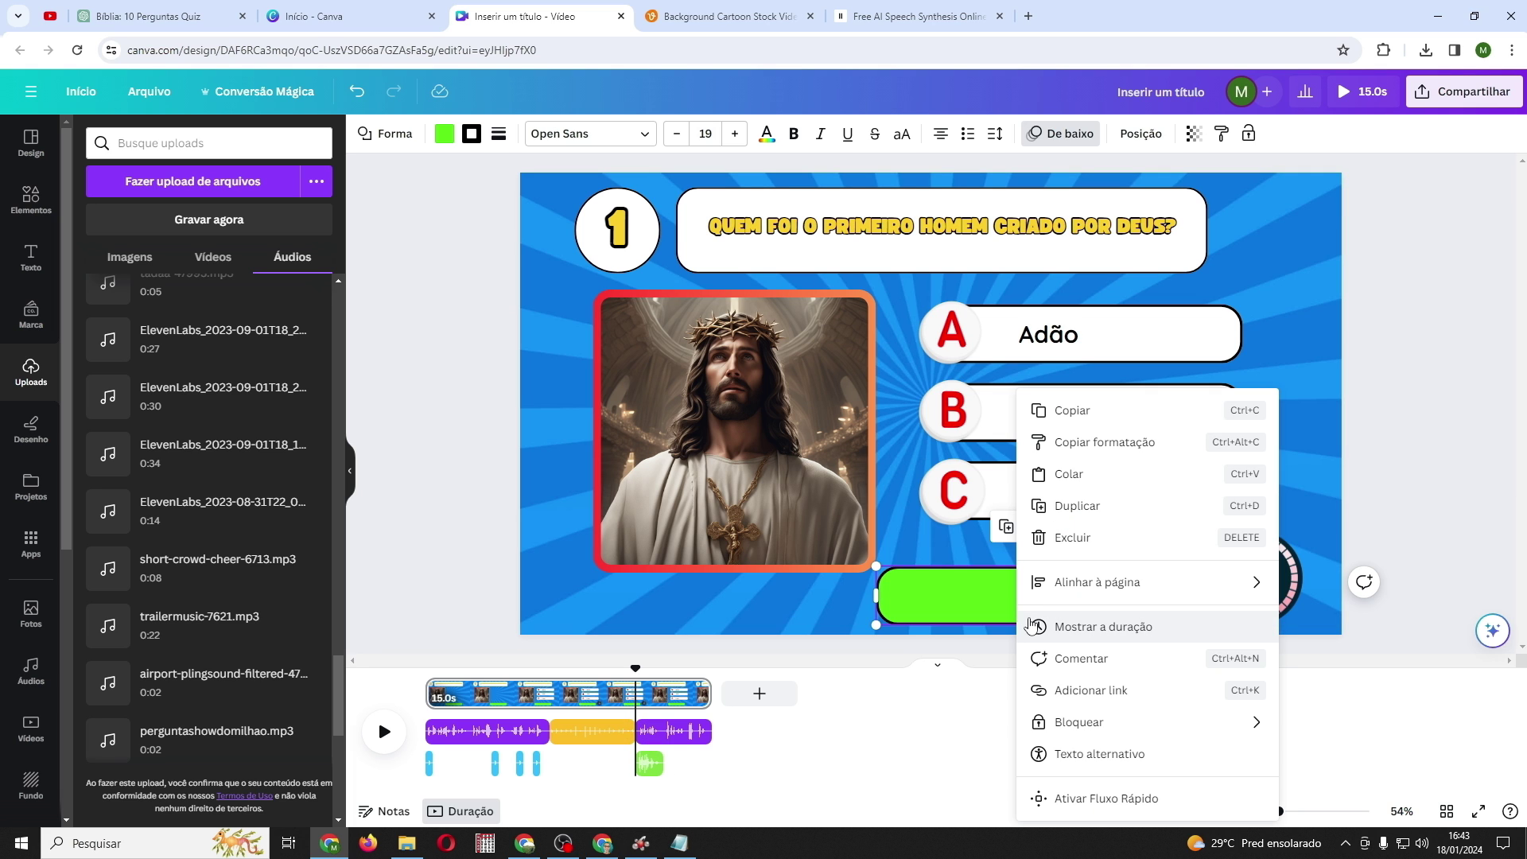
{"action": "left_click", "coordinate": [1038, 628]}
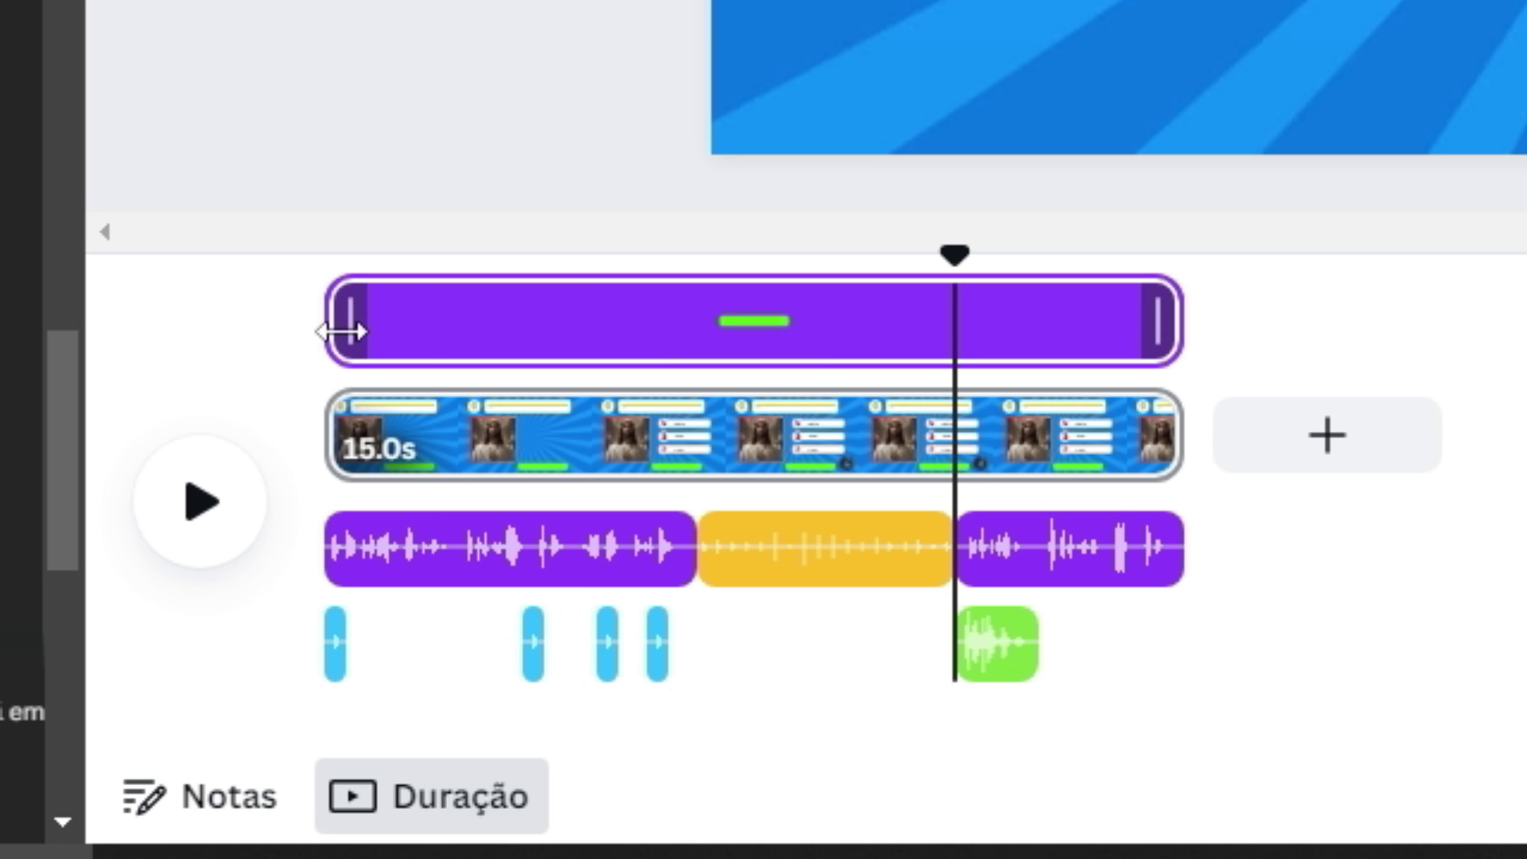
{"action": "left_click_drag", "start_coordinate": [342, 332], "coordinate": [930, 358]}
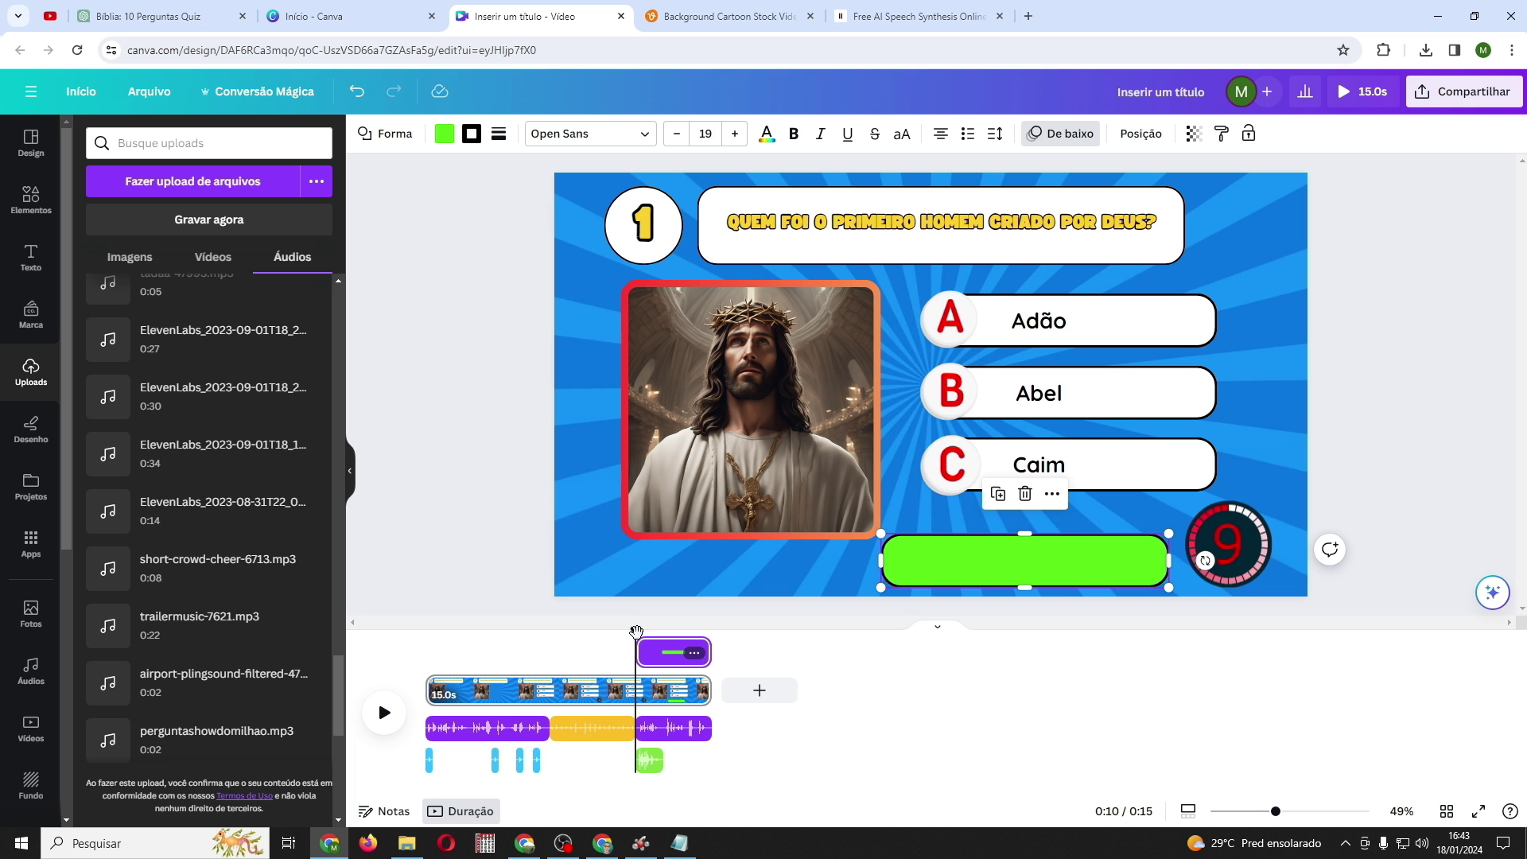
{"action": "left_click_drag", "start_coordinate": [946, 377], "coordinate": [509, 334]}
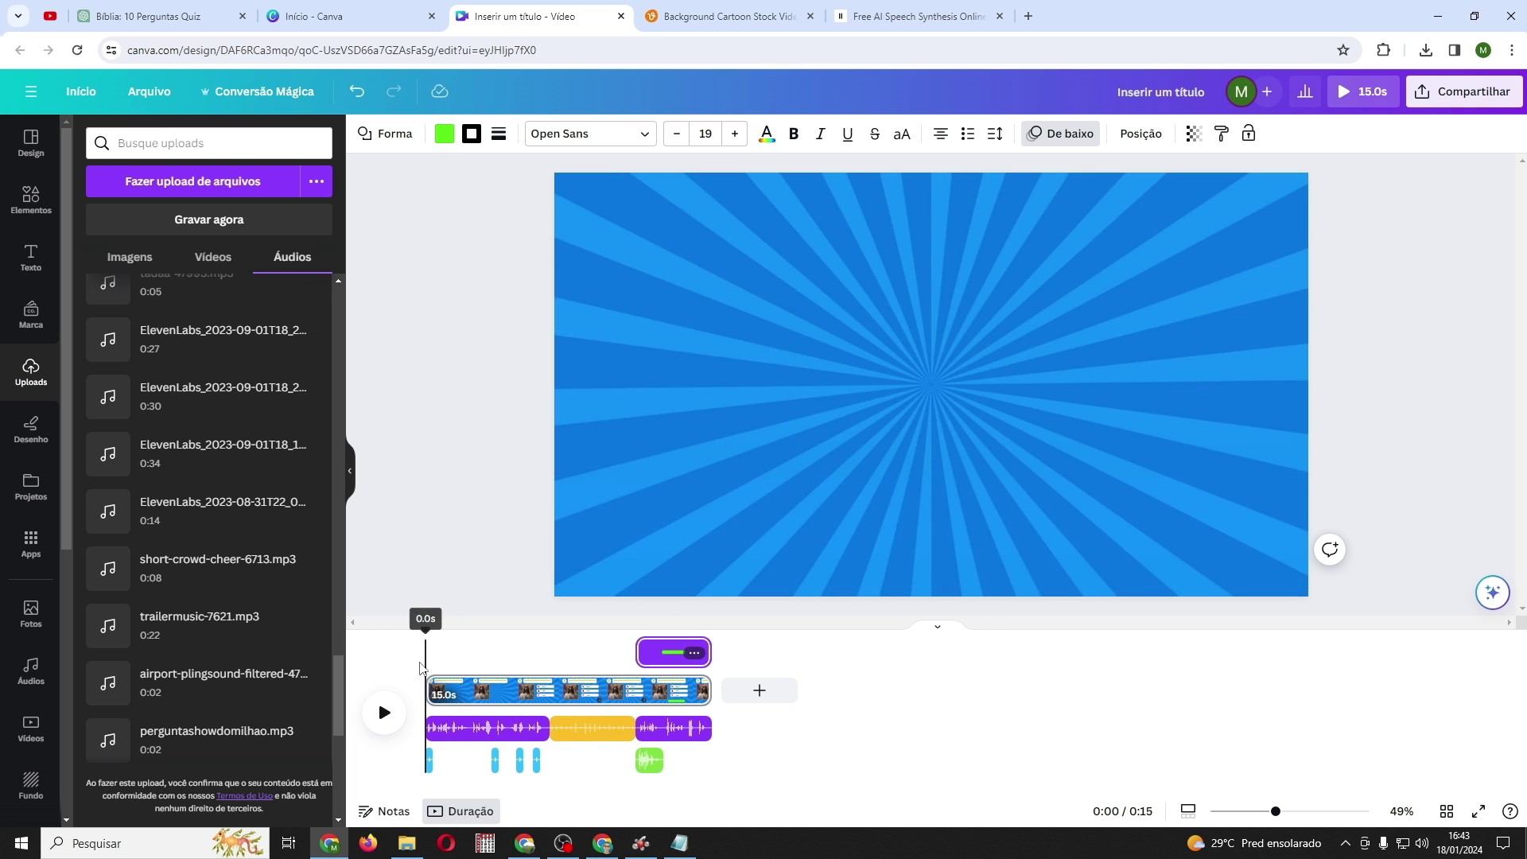
Play the whole video through and add the whoosh-6316 sound at 6.5 s, where the countdown timer starts
{"action": "left_click", "coordinate": [384, 711]}
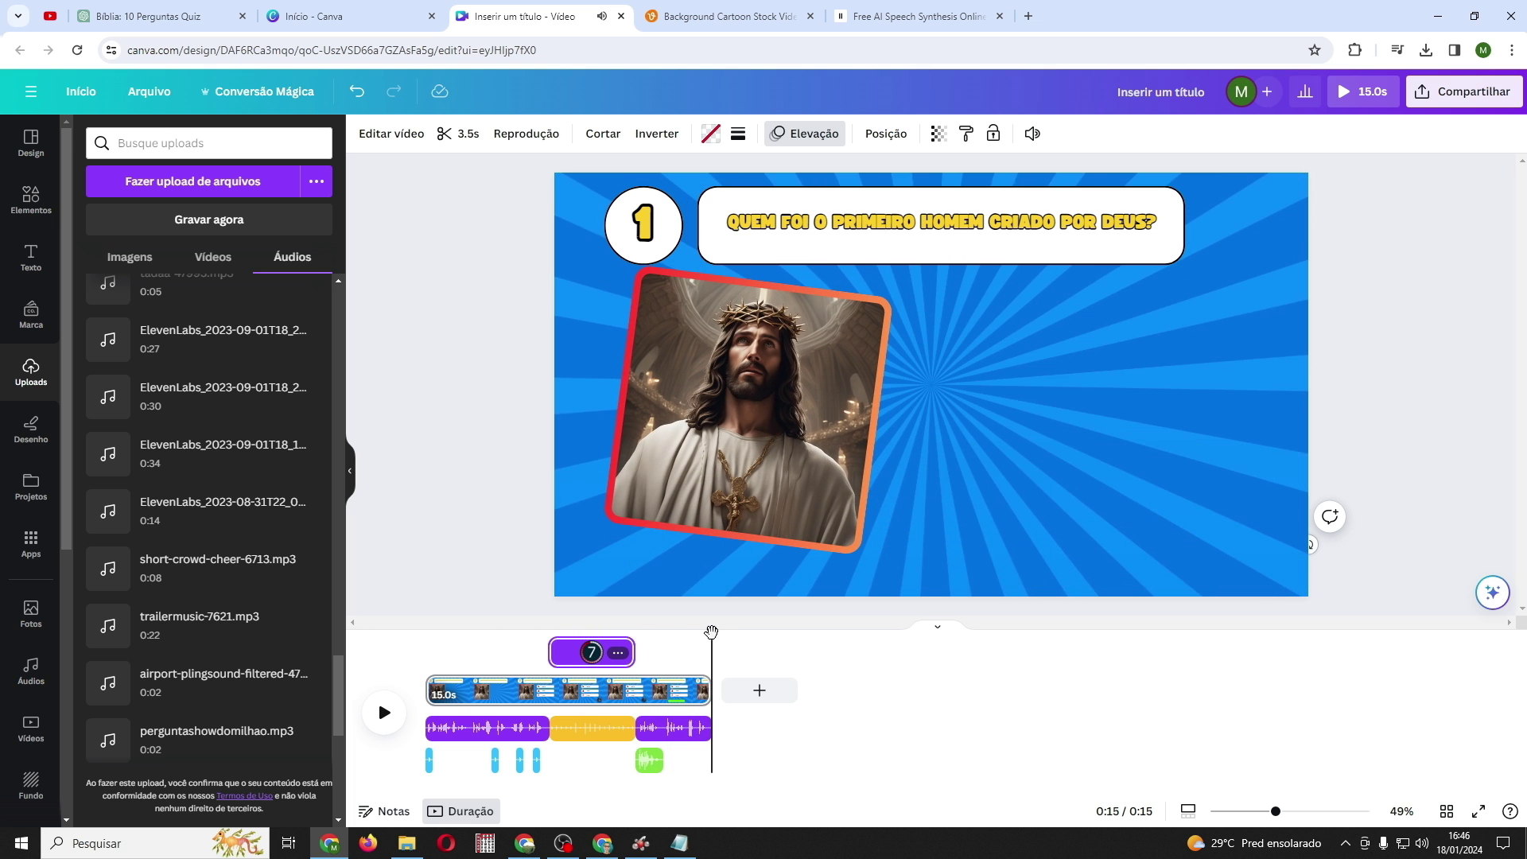
{"action": "left_click_drag", "start_coordinate": [710, 629], "coordinate": [551, 629]}
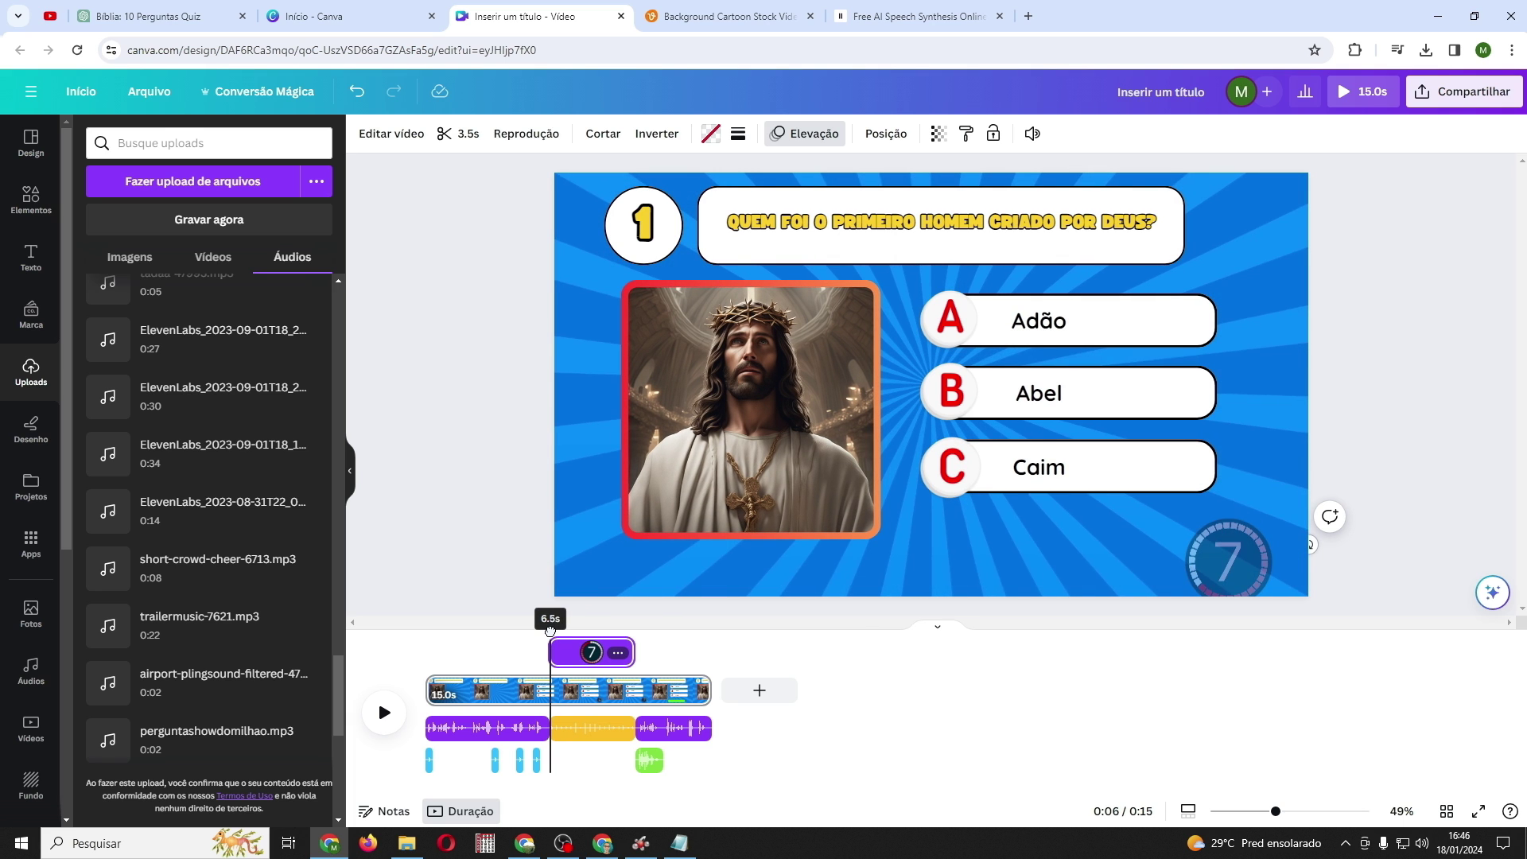
{"action": "left_click_drag", "start_coordinate": [551, 629], "coordinate": [549, 629]}
{"action": "scroll", "coordinate": [249, 547], "scroll_direction": "up", "scroll_amount": 10}
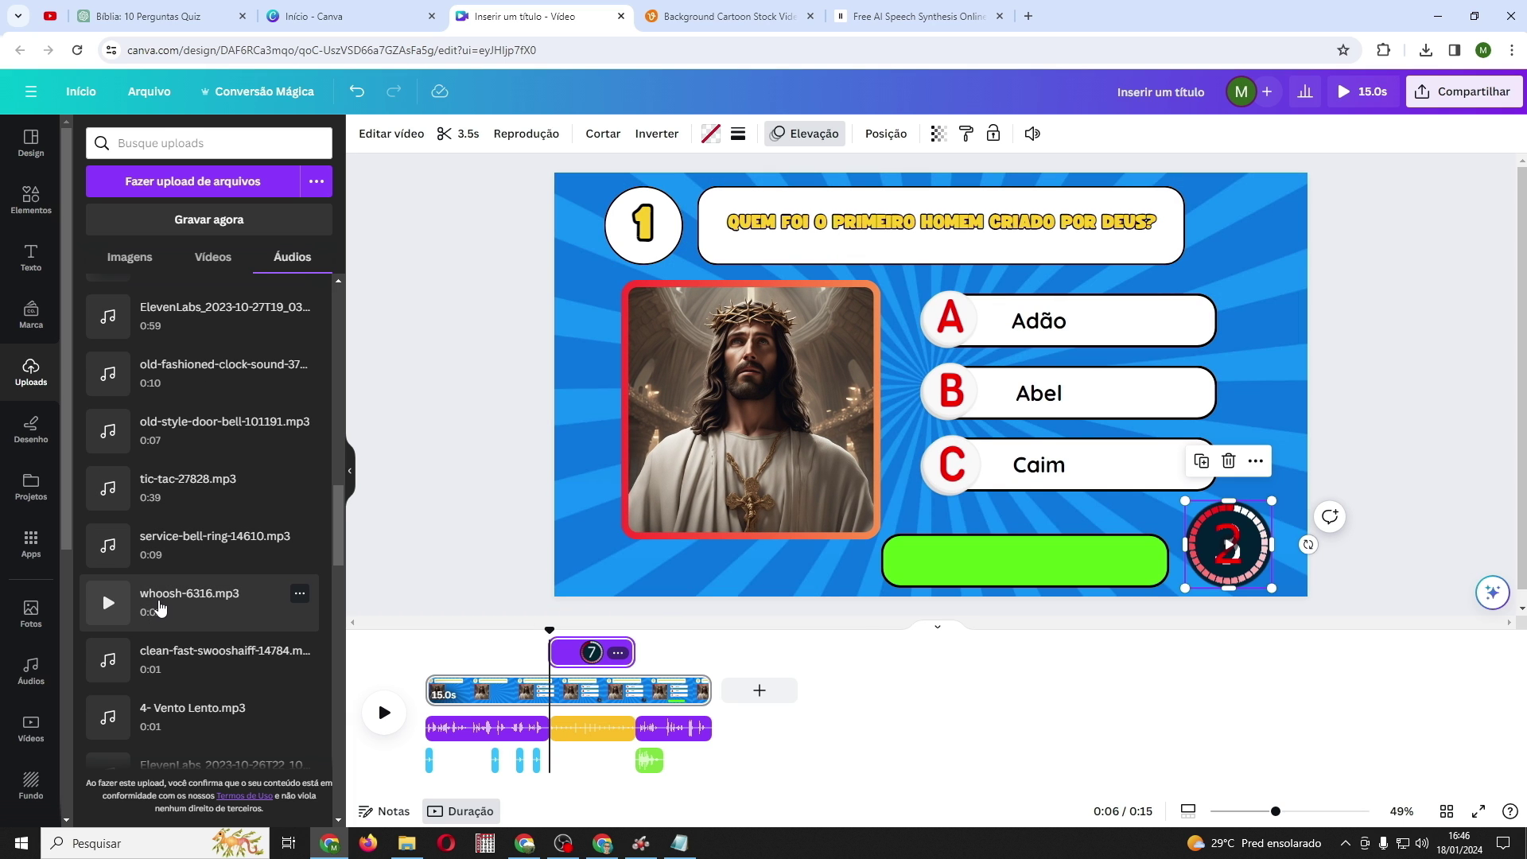
{"action": "left_click", "coordinate": [159, 608]}
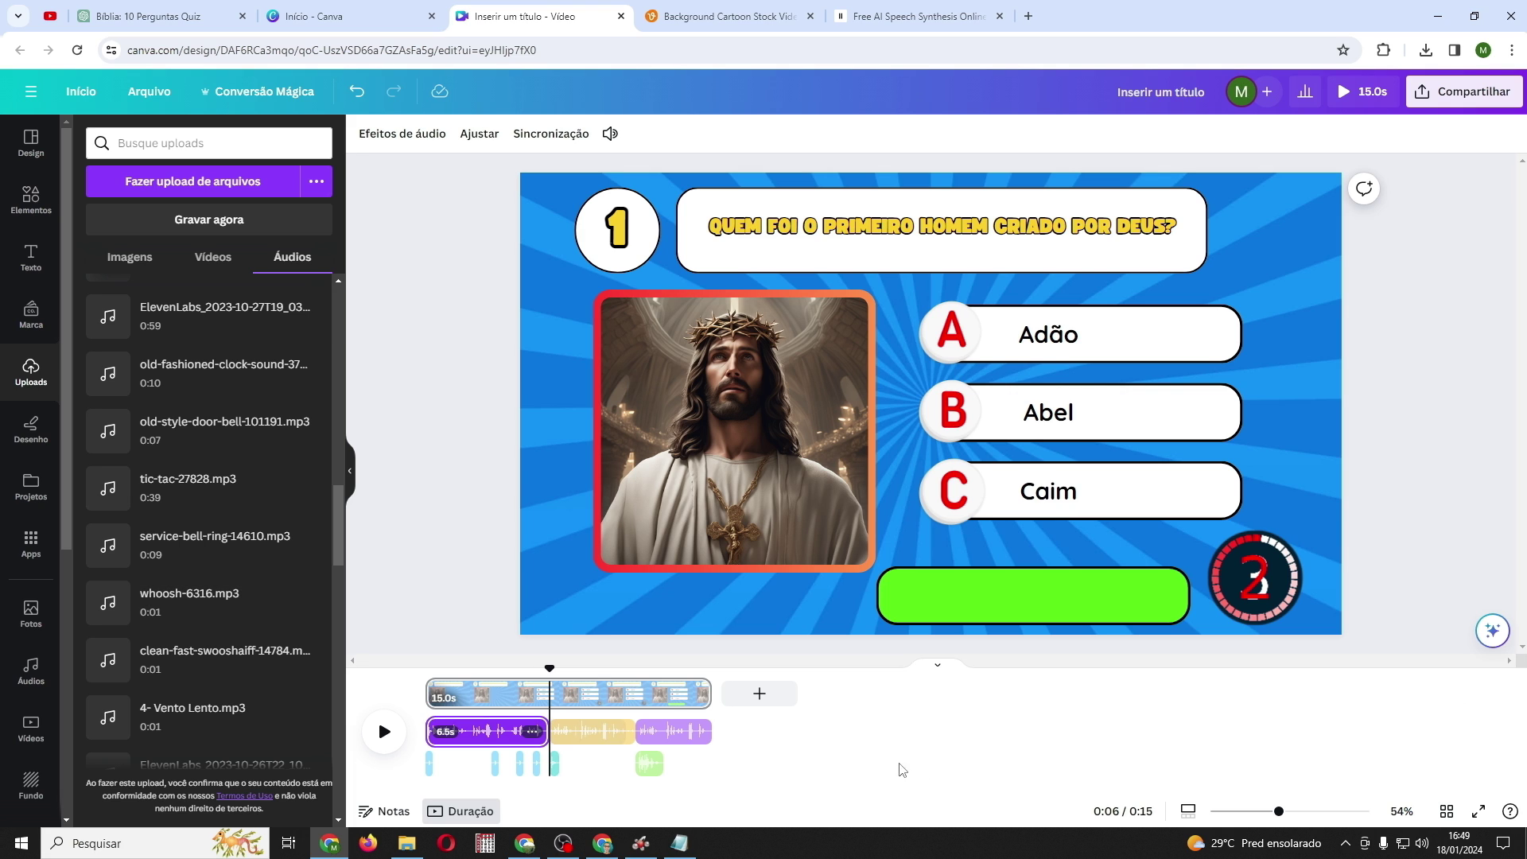
Delete the narration clips from the timeline and all quiz elements from the page, keeping the blue background and sound effects
{"action": "left_click", "coordinate": [690, 737]}
{"action": "key", "text": "Delete"}
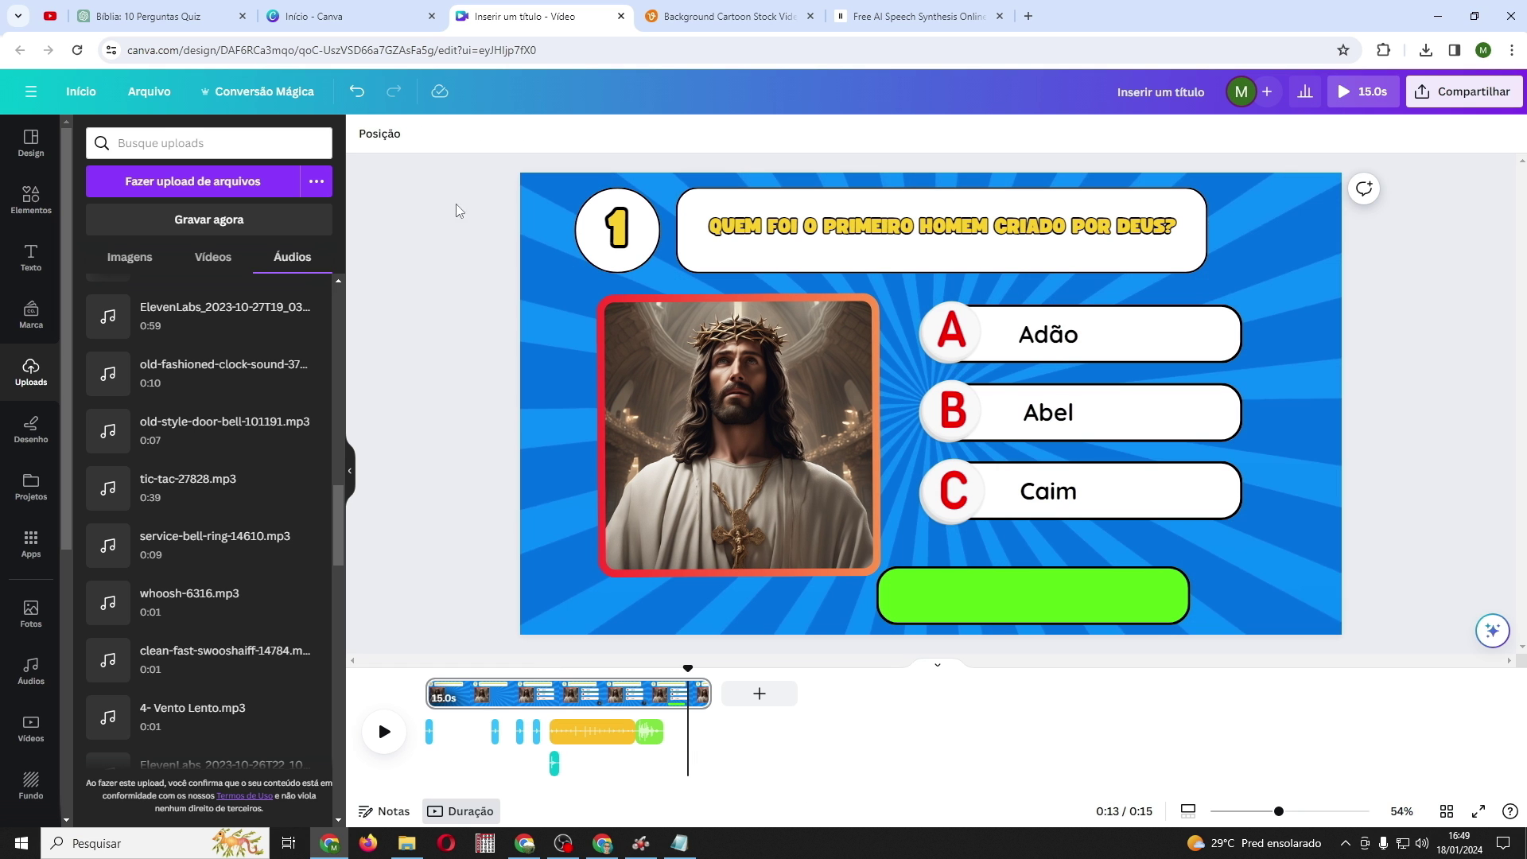
{"action": "left_click_drag", "start_coordinate": [437, 167], "coordinate": [1373, 643]}
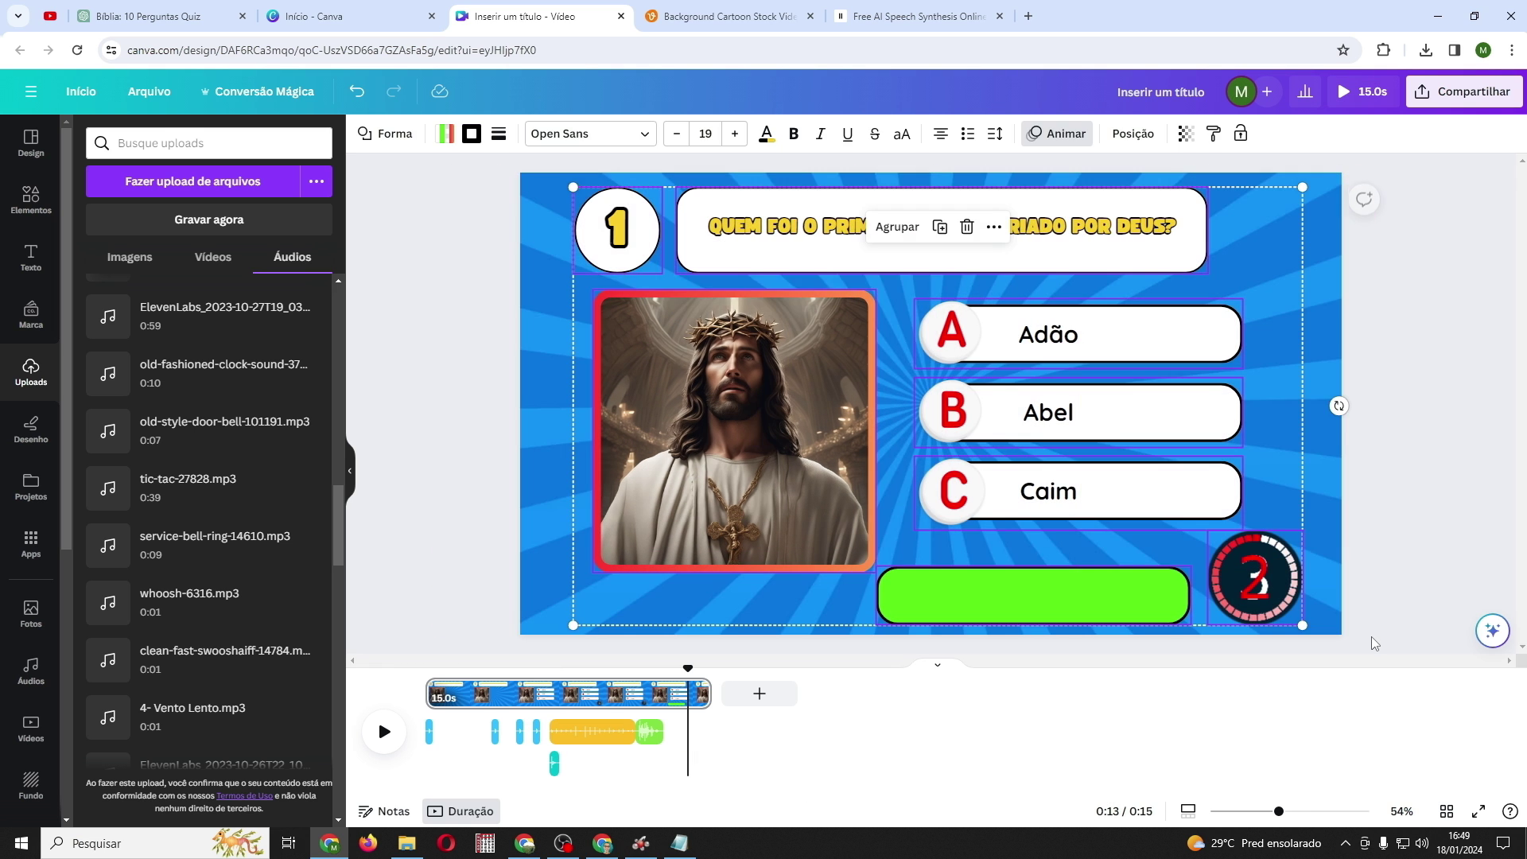
{"action": "key", "text": "Delete"}
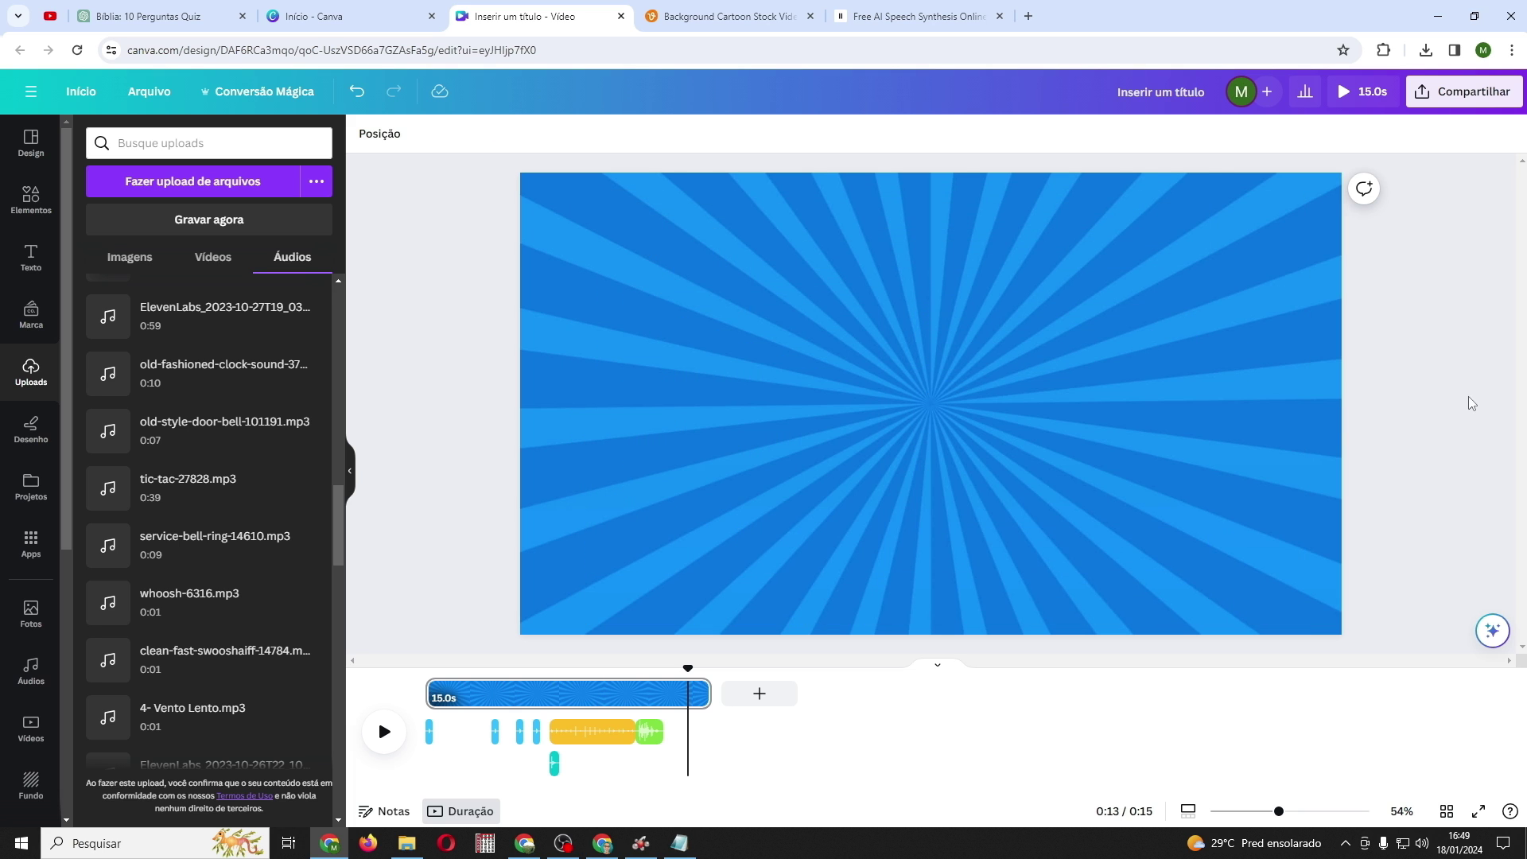
Download the background with its sound effects as a 1080p MP4 video, and undo the deletion of the quiz elements
{"action": "left_click", "coordinate": [1466, 93]}
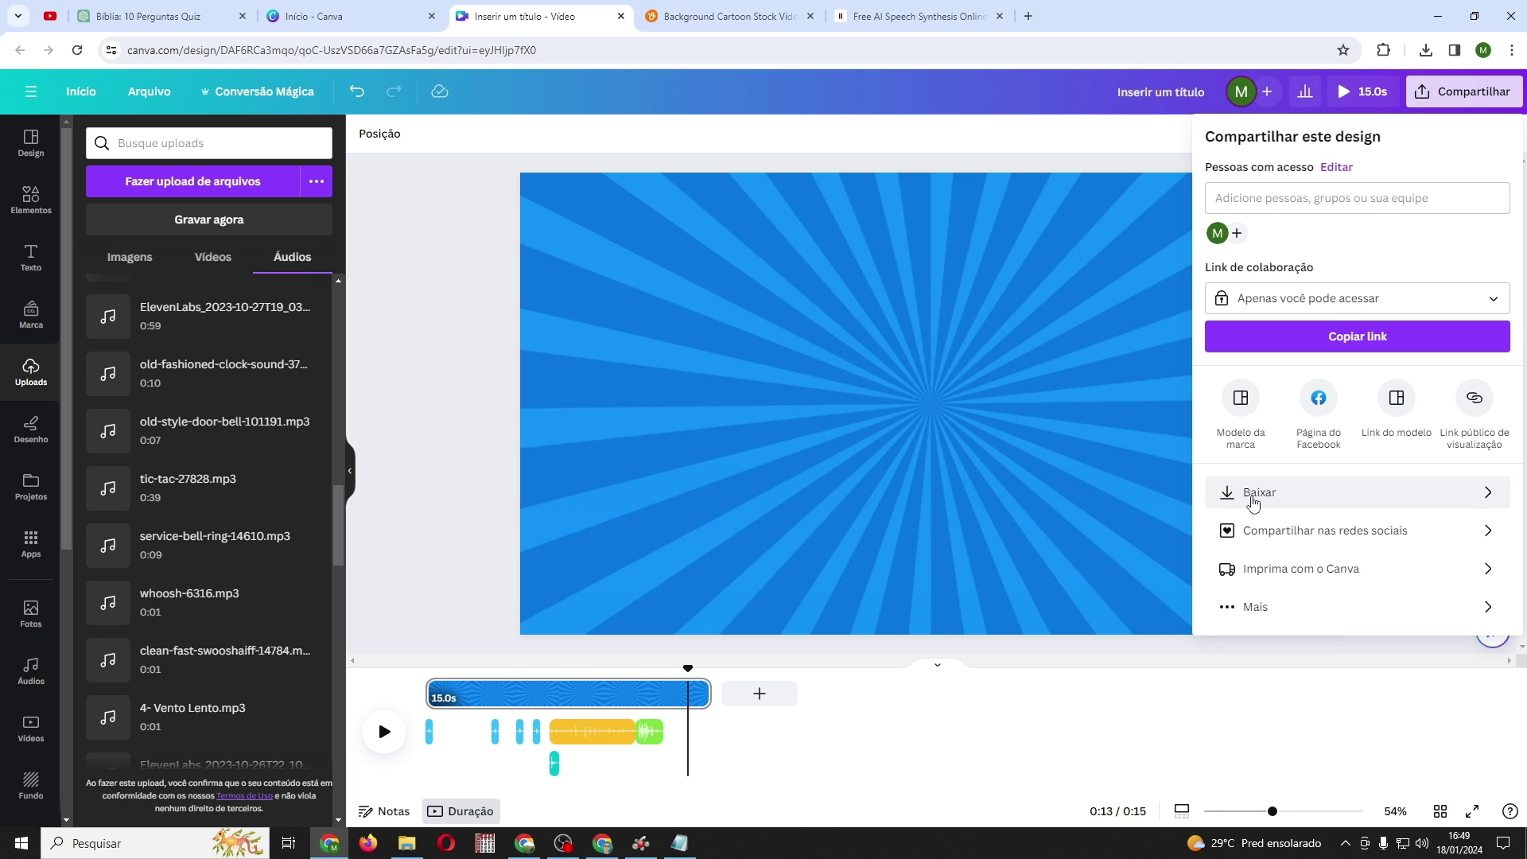
{"action": "left_click", "coordinate": [1256, 493]}
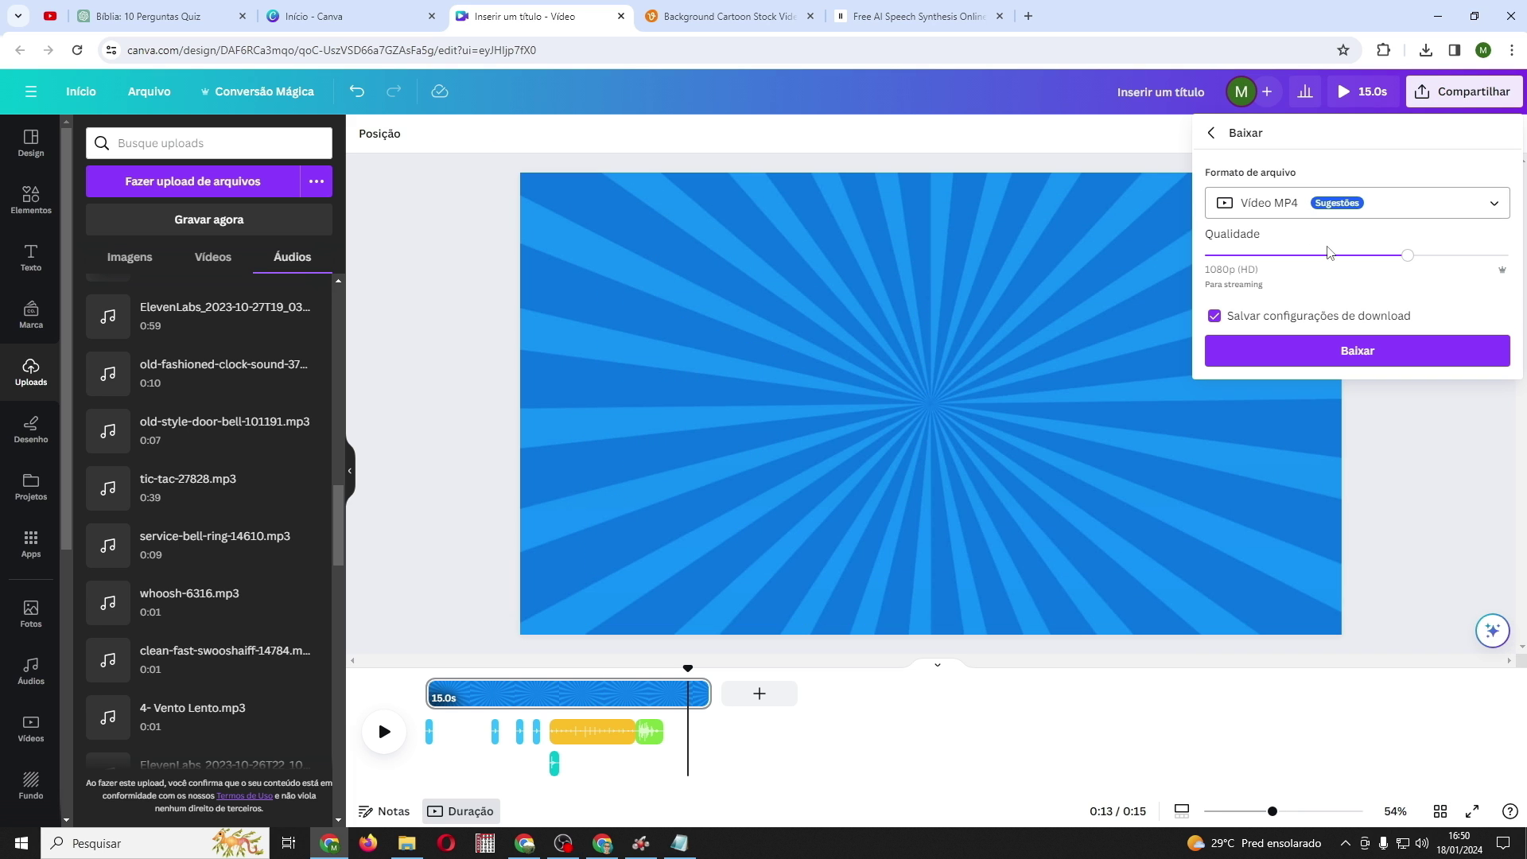
{"action": "left_click", "coordinate": [1365, 351]}
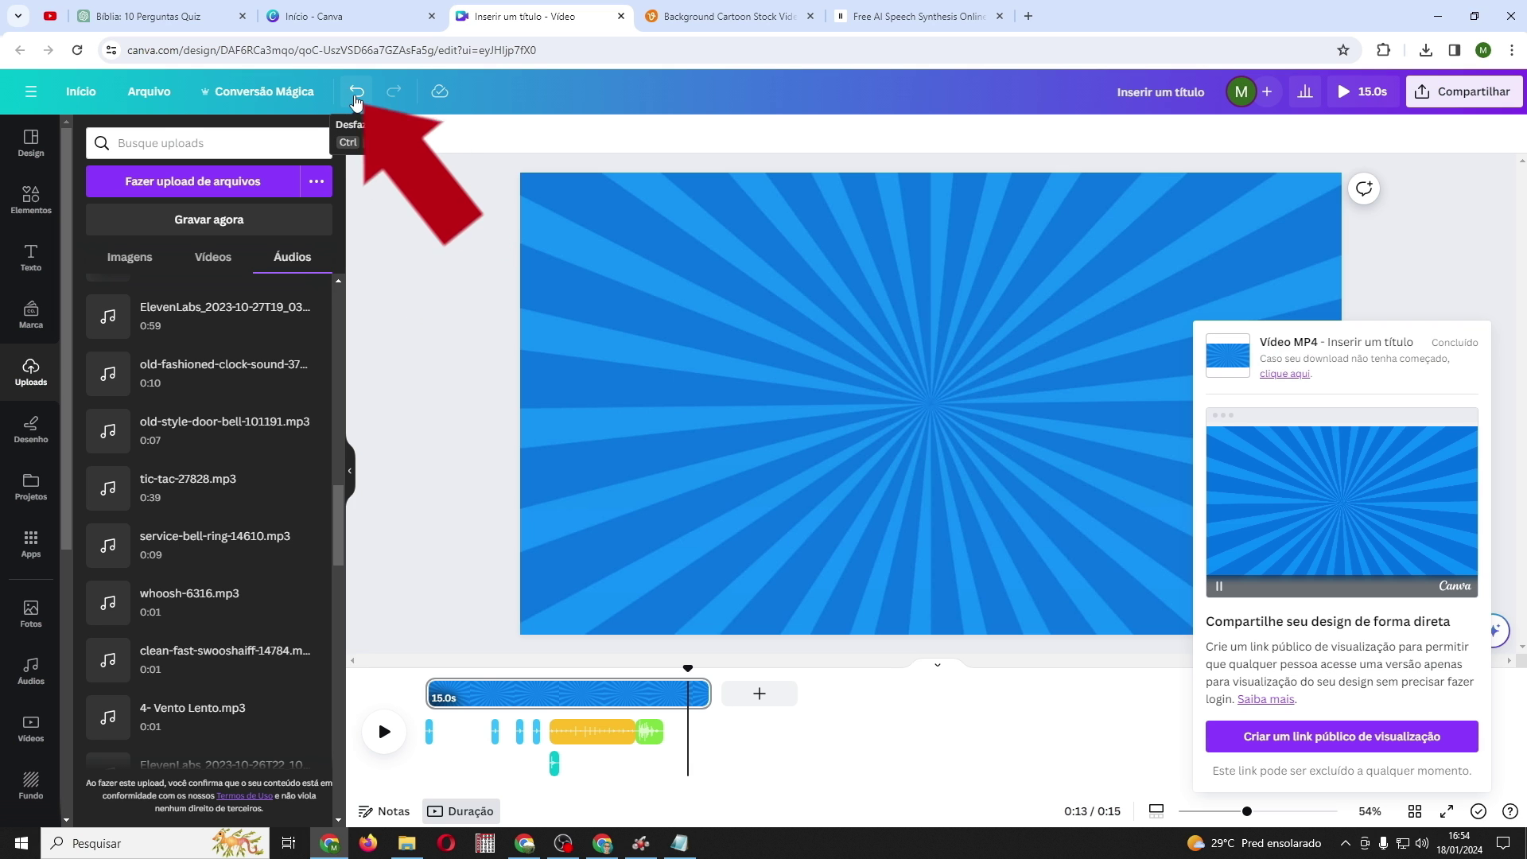
{"action": "left_click", "coordinate": [355, 92]}
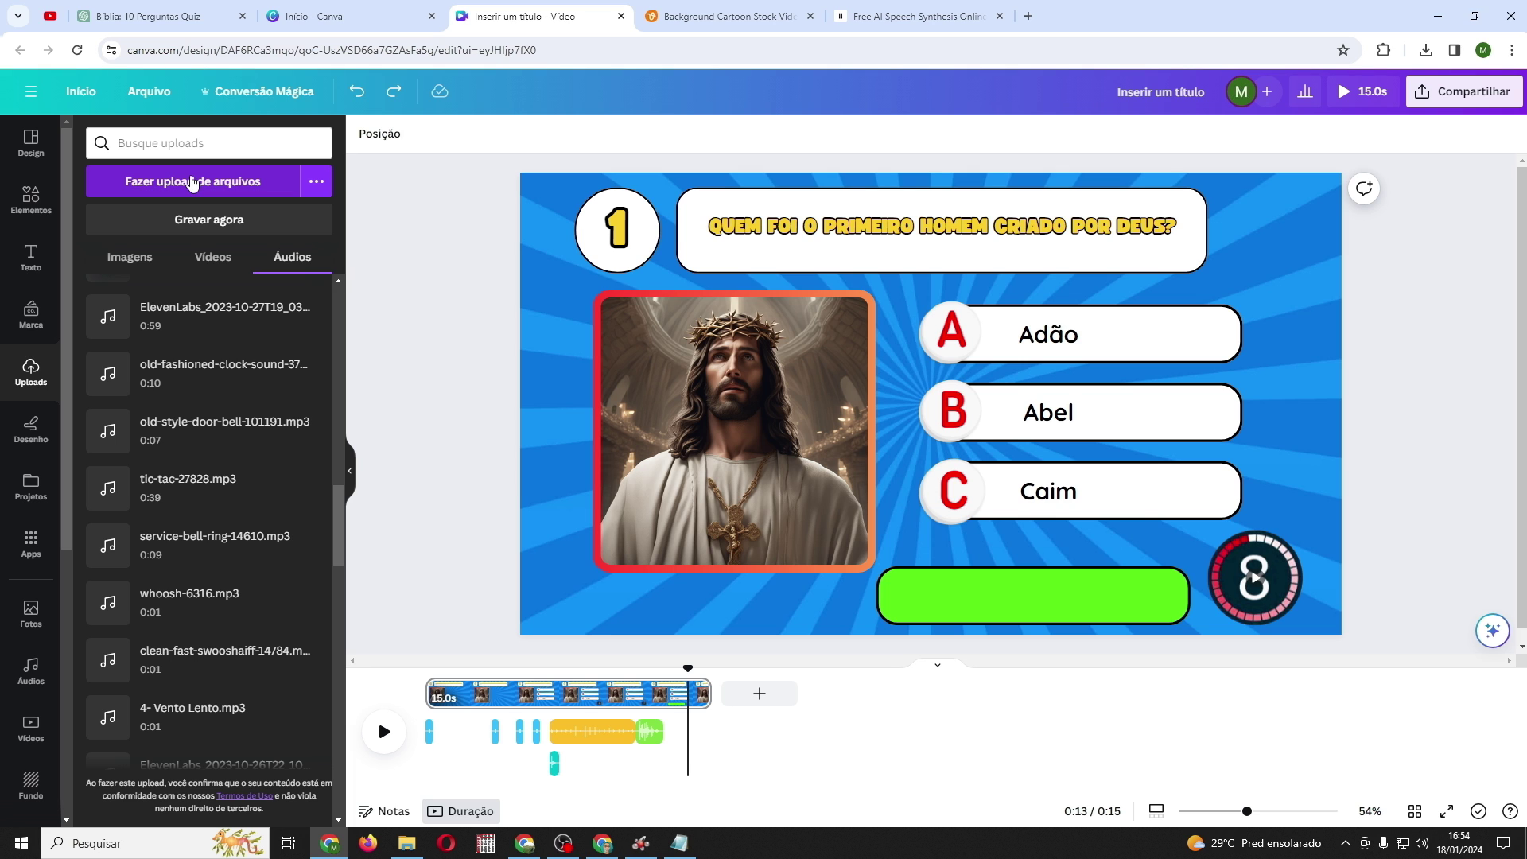
Upload the video file Inserir um título (3) from Downloads and place it as the page's background
{"action": "left_click", "coordinate": [192, 183]}
{"action": "left_click", "coordinate": [230, 125]}
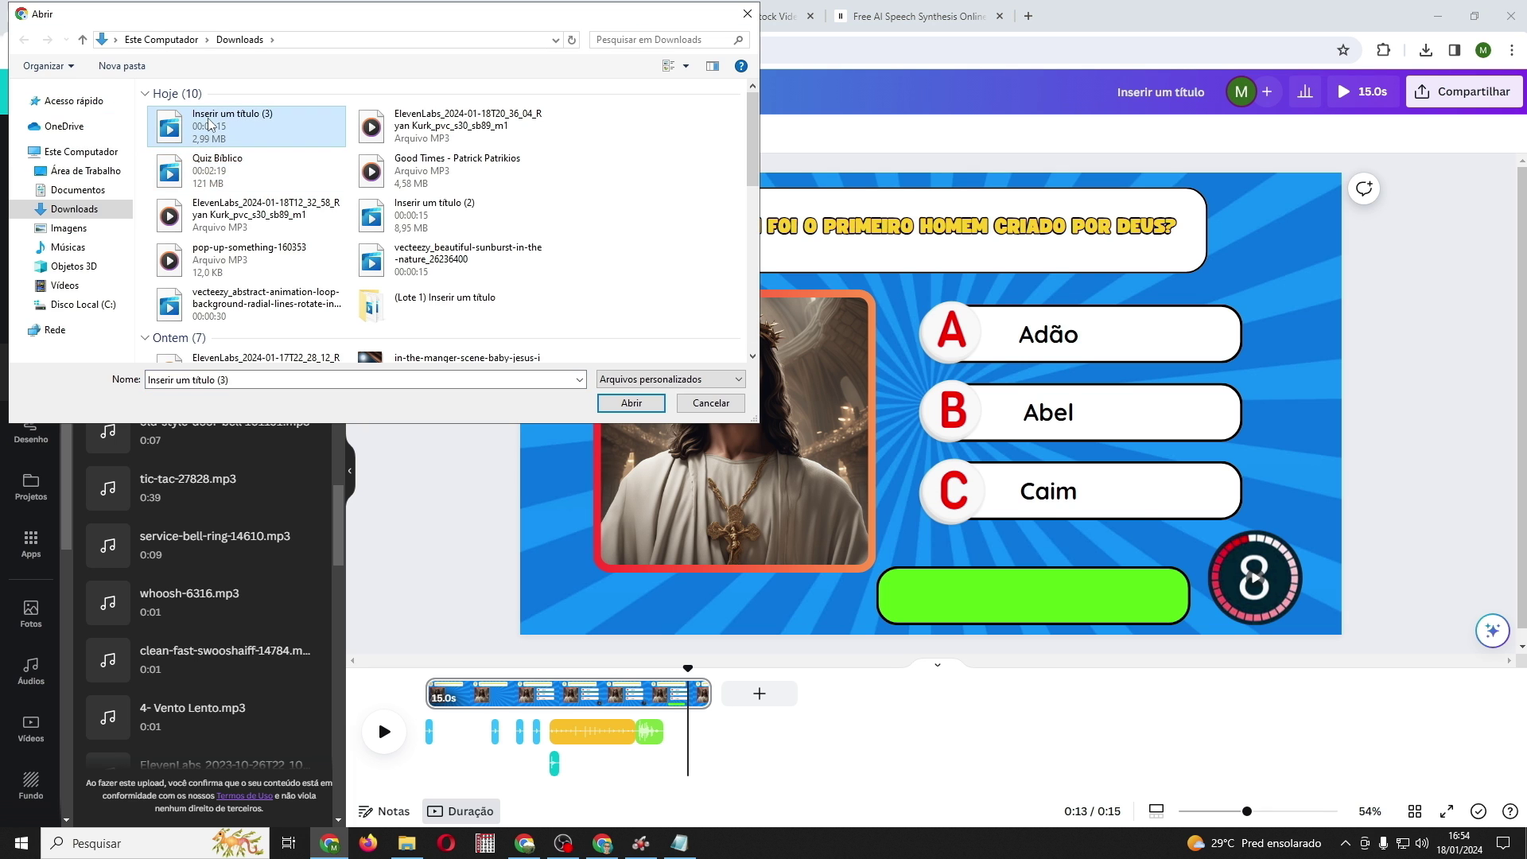
{"action": "left_click", "coordinate": [630, 403]}
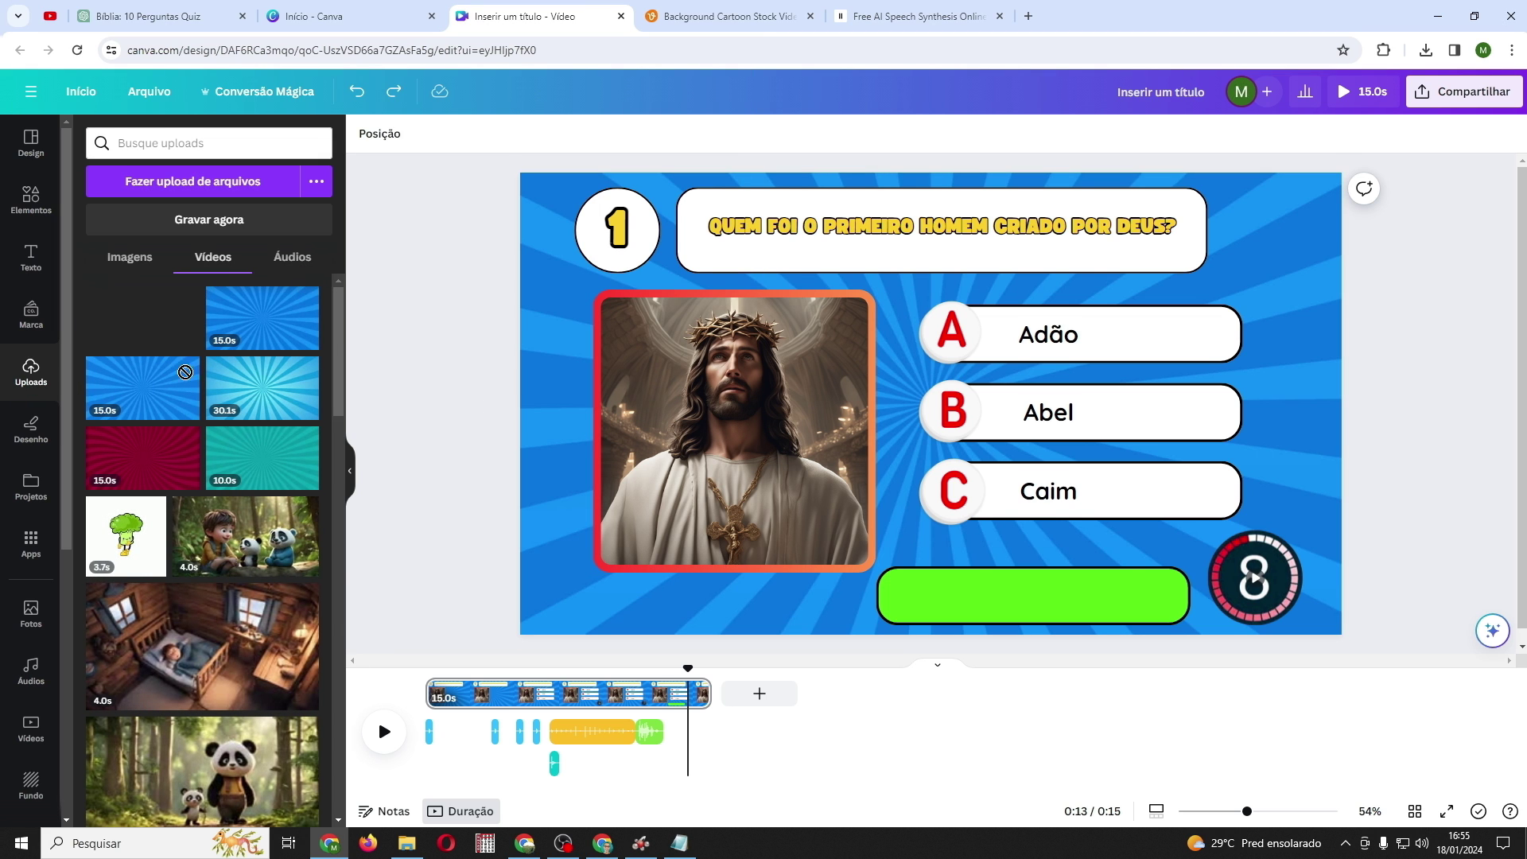
{"action": "left_click_drag", "start_coordinate": [185, 372], "coordinate": [527, 708]}
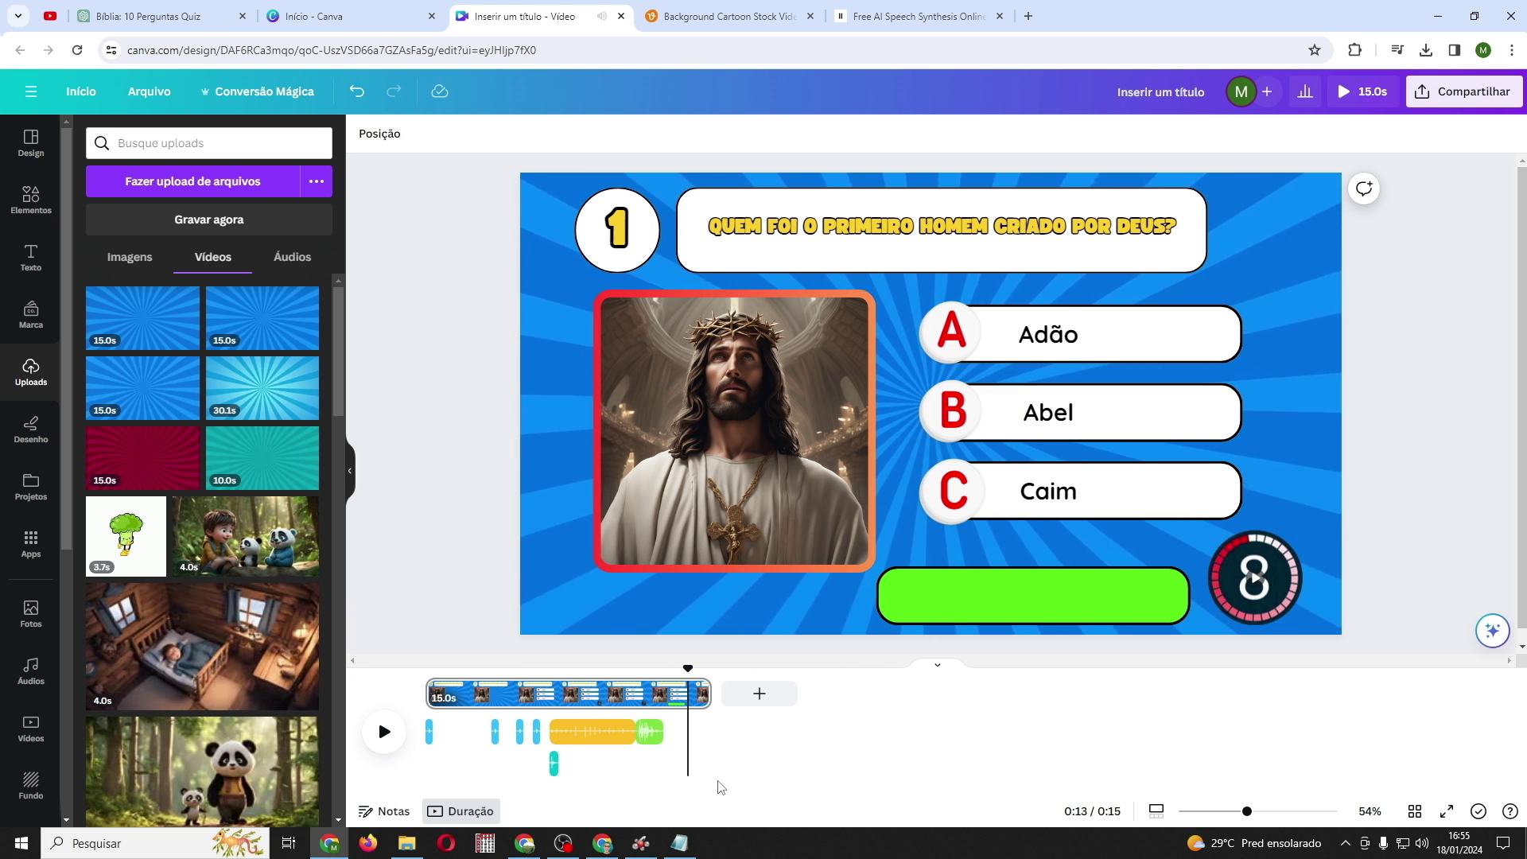
Delete all the separate sound-effect clips from the timeline below the page
{"action": "left_click", "coordinate": [429, 732]}
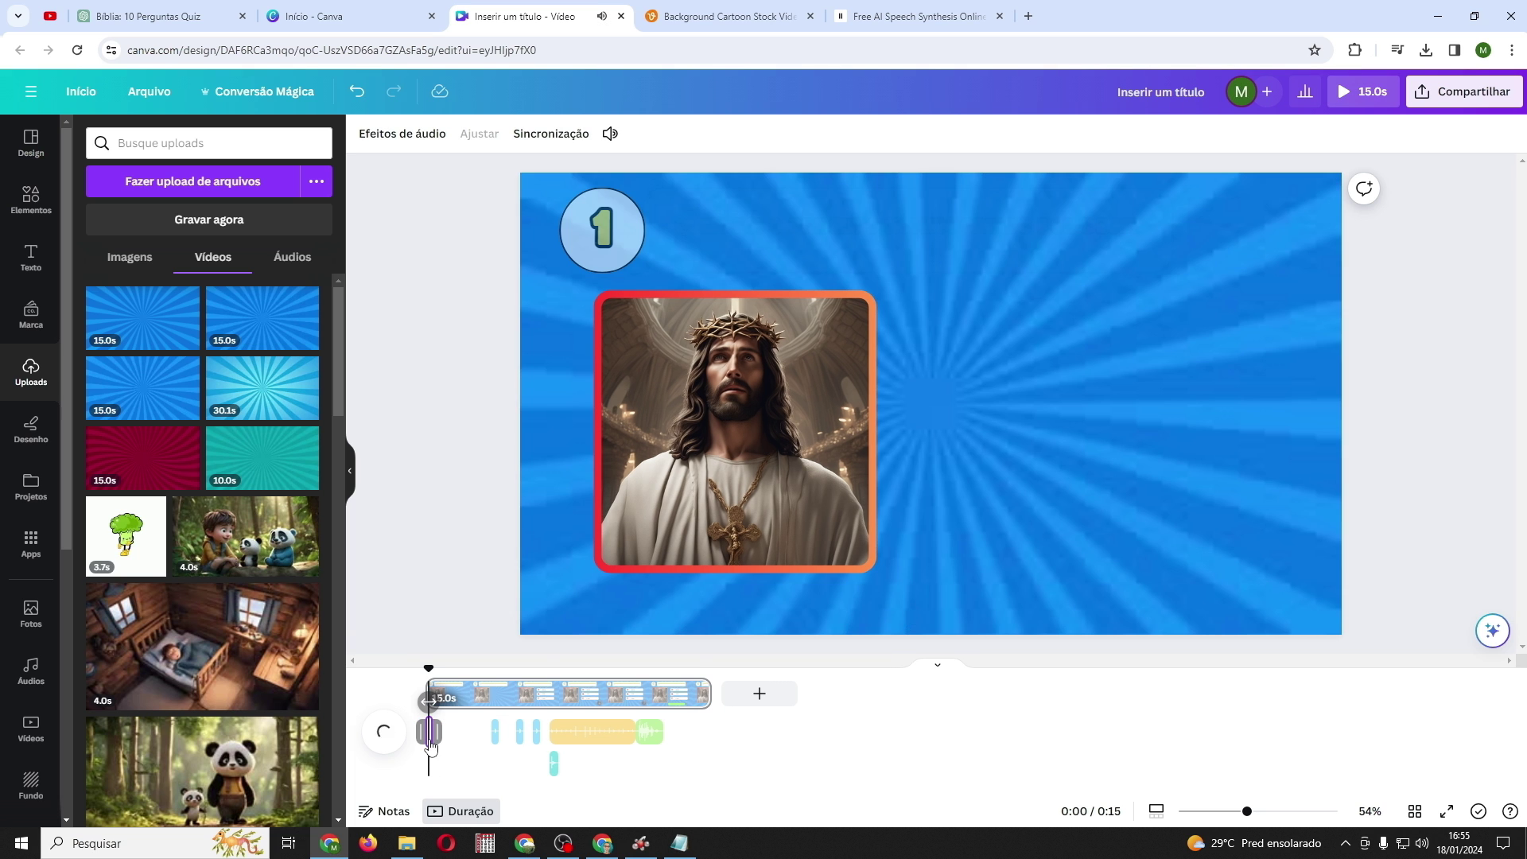
{"action": "left_click_drag", "start_coordinate": [430, 732], "coordinate": [580, 739]}
{"action": "left_click", "coordinate": [463, 695]}
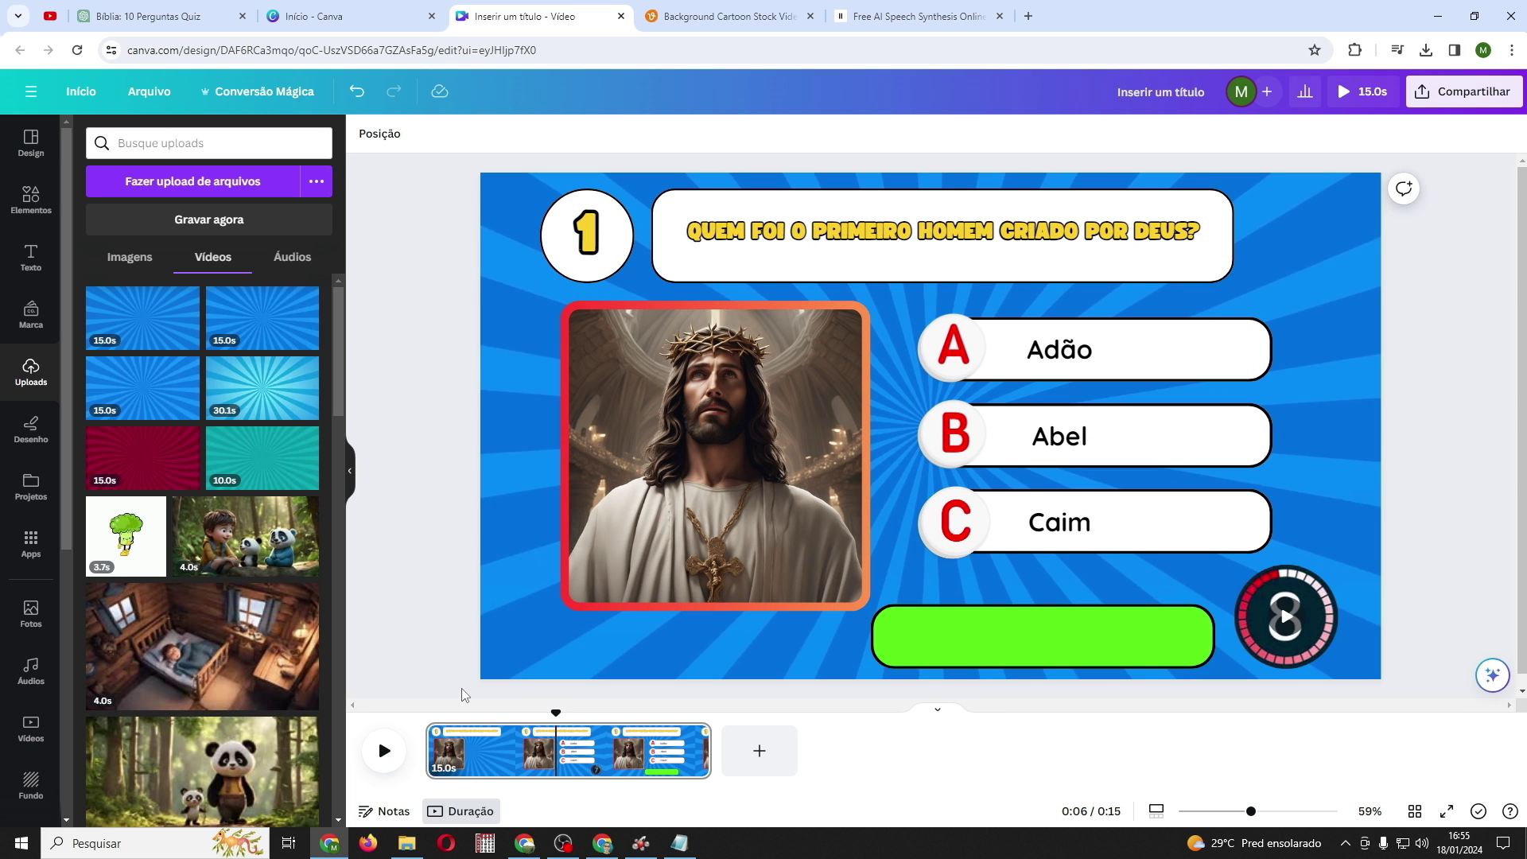
{"action": "left_click", "coordinate": [499, 657]}
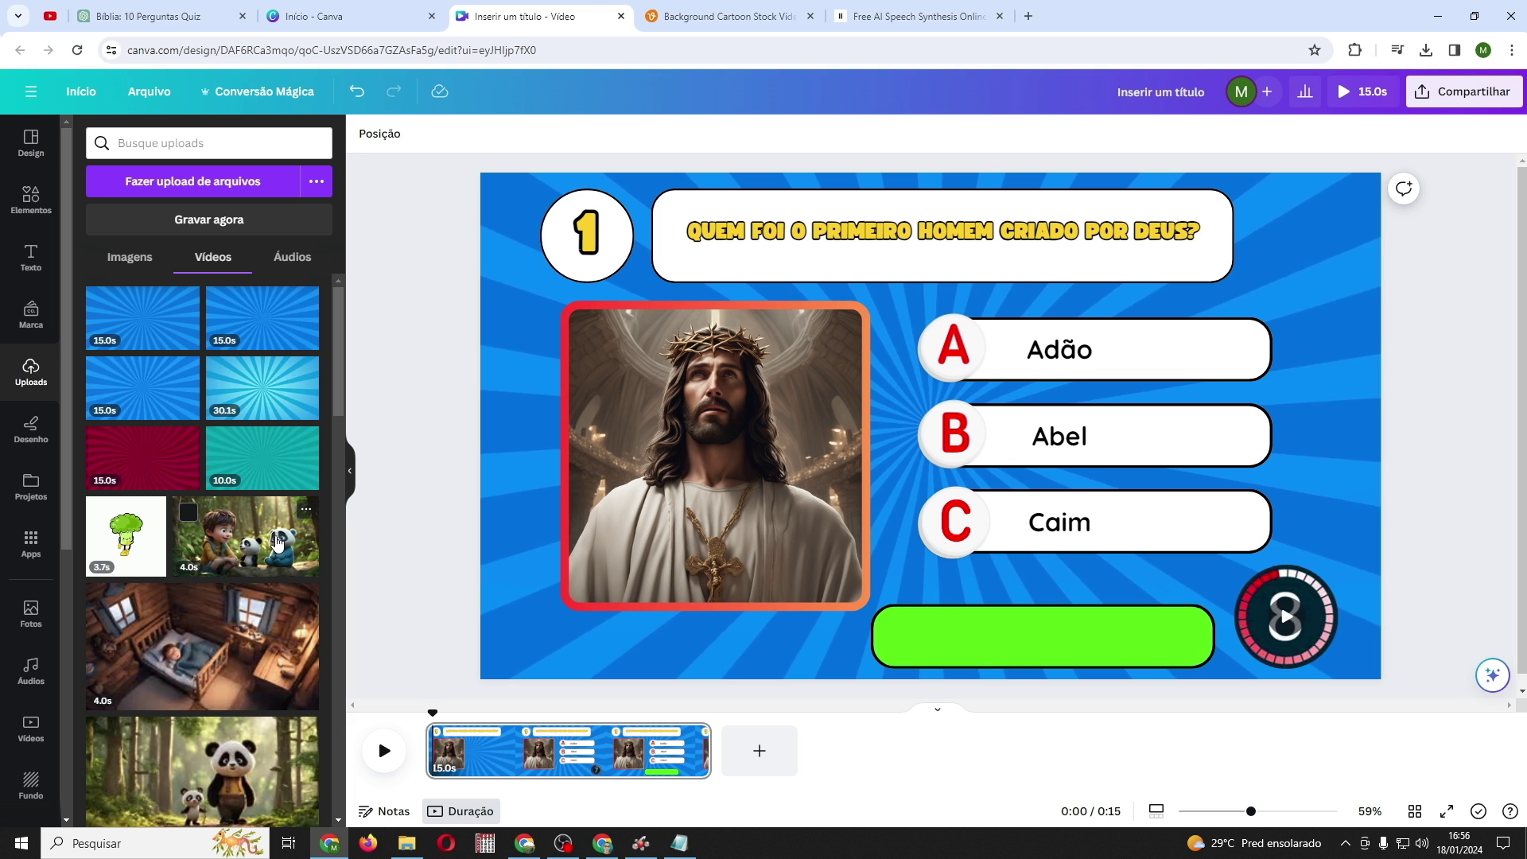
Review the table of ten Bible questions in ChatGPT and return to the Canva design
{"action": "left_click", "coordinate": [127, 9]}
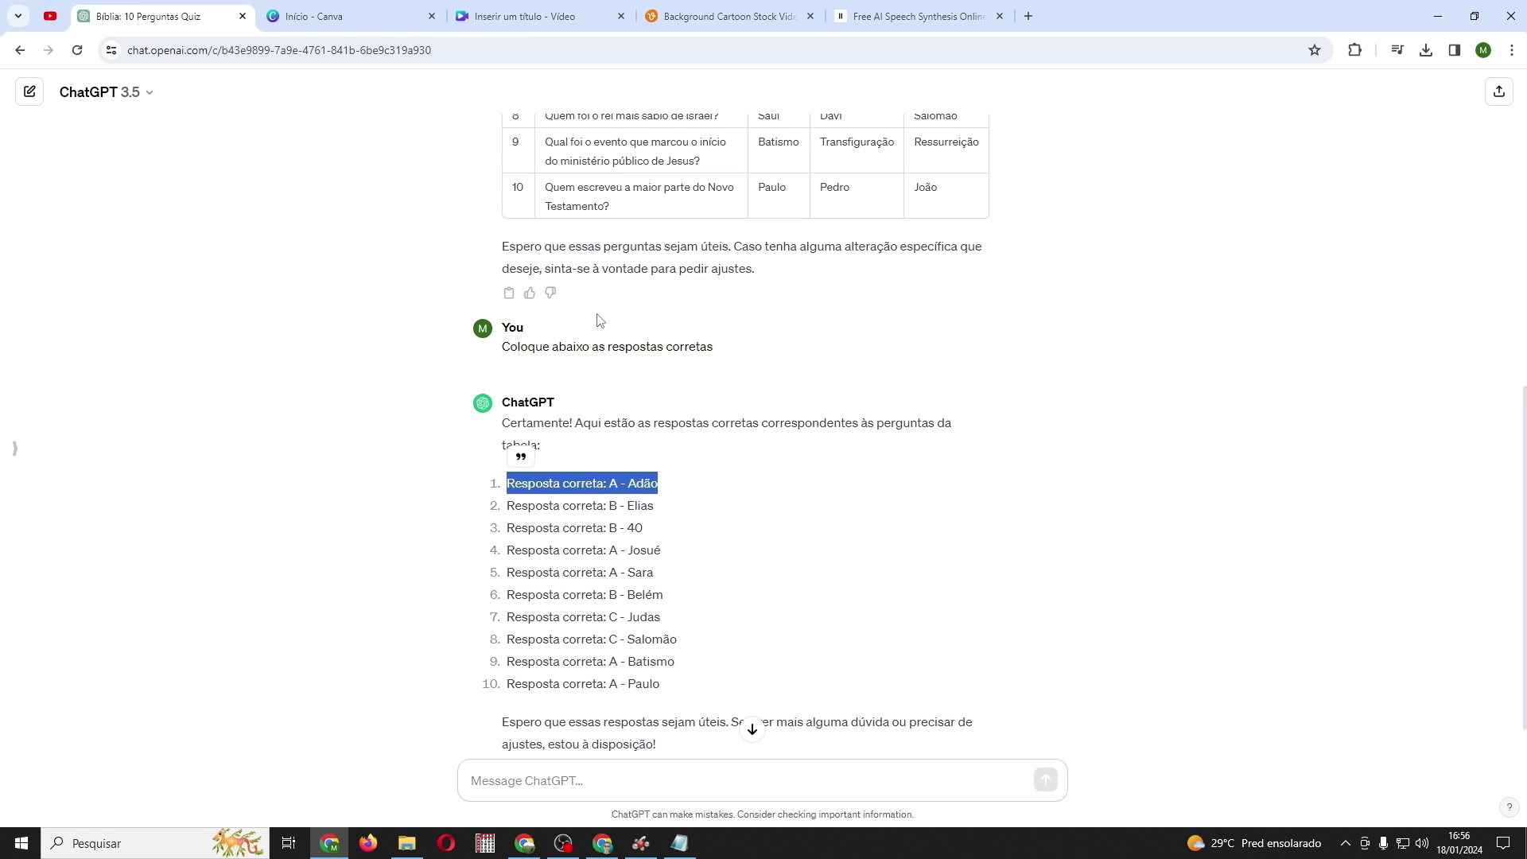
{"action": "scroll", "coordinate": [821, 352], "scroll_direction": "up", "scroll_amount": 6}
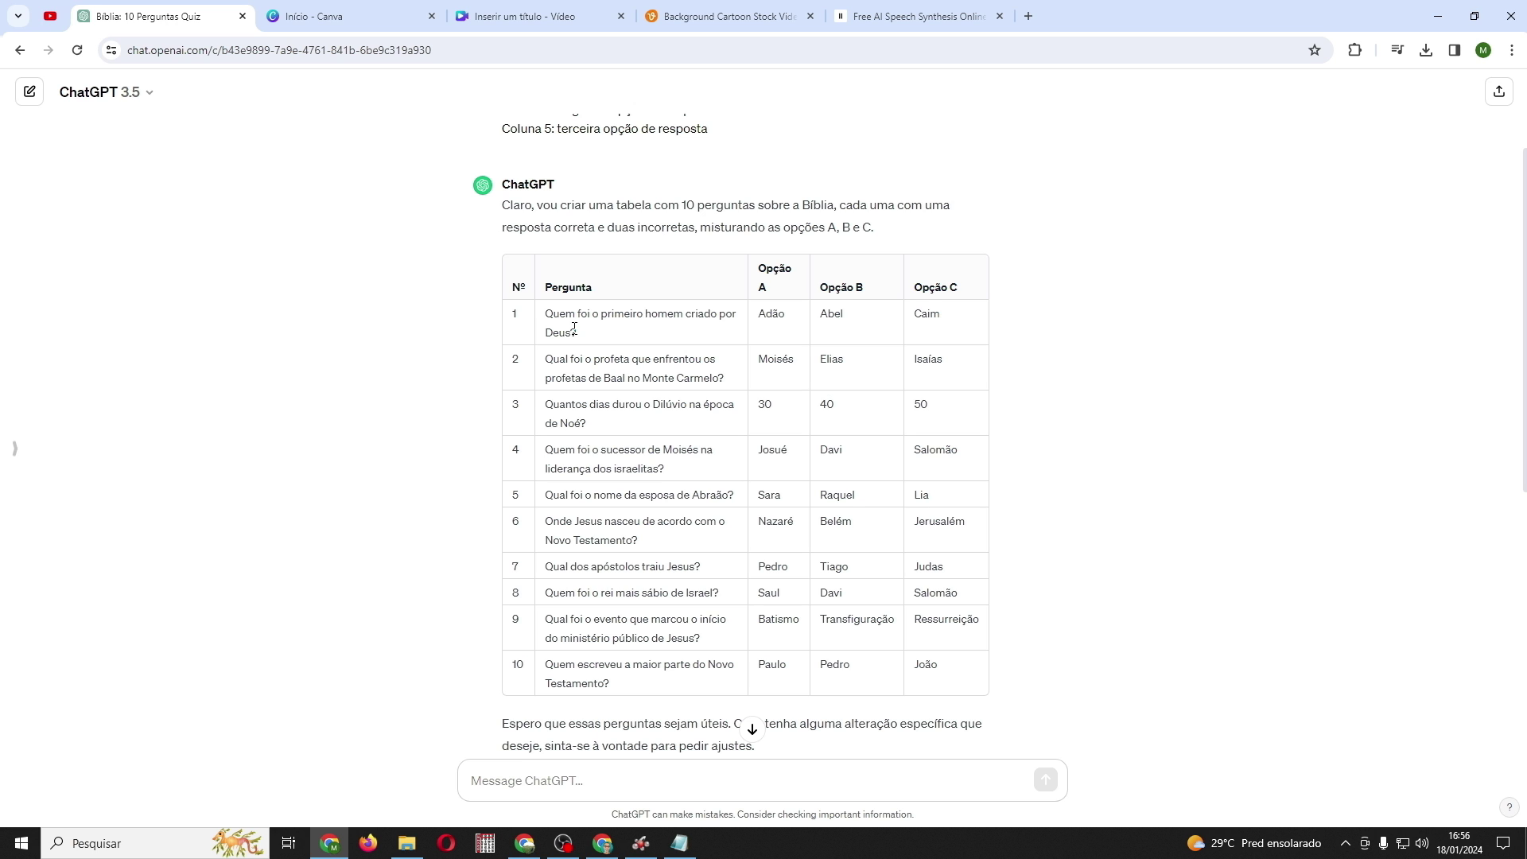
{"action": "left_click", "coordinate": [525, 18]}
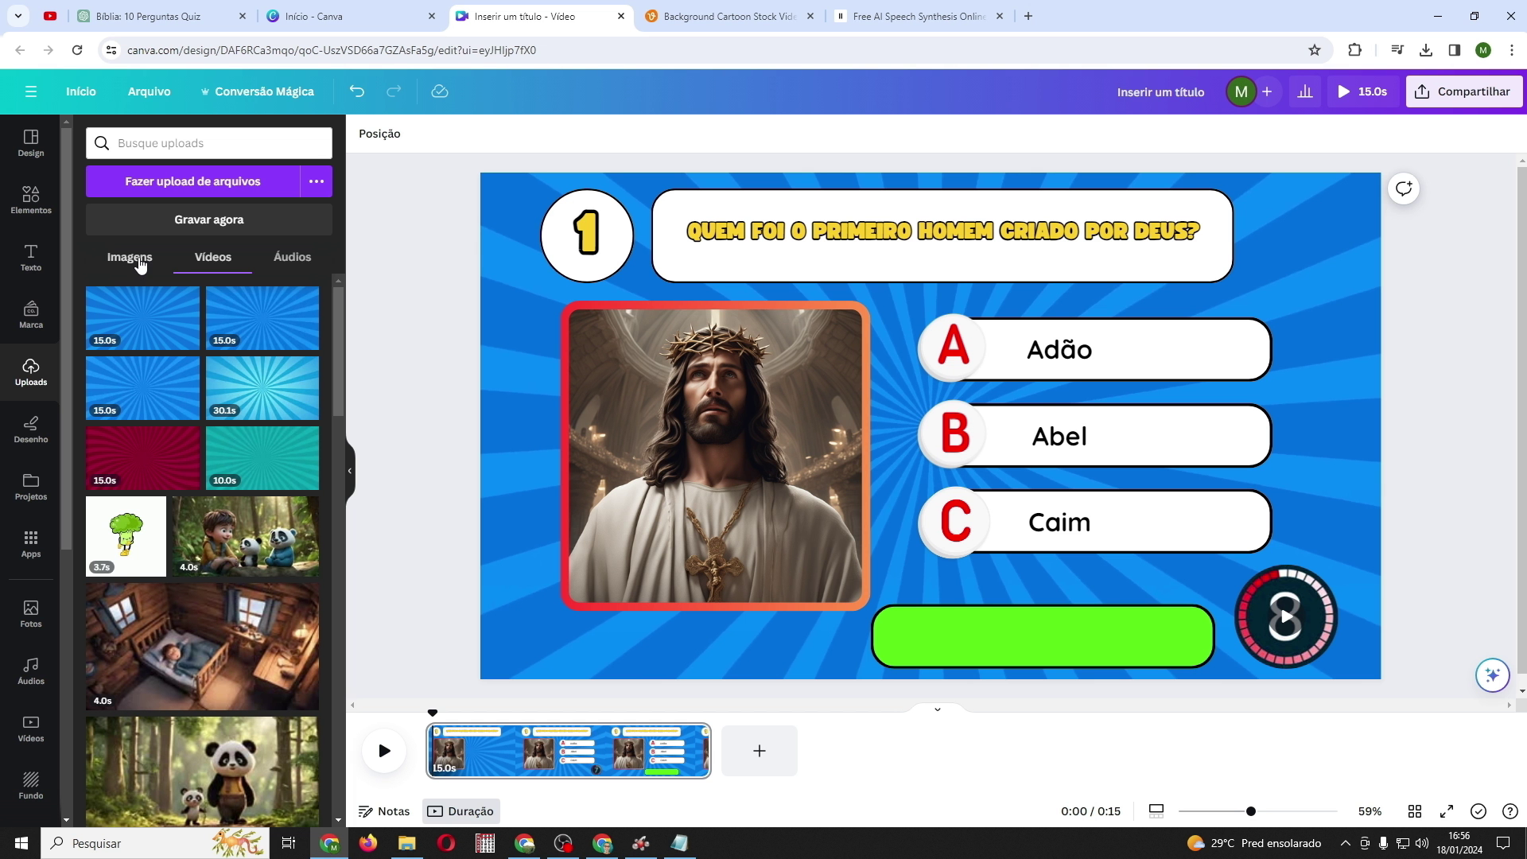
Move the uploaded Jesus image into a new folder named Pergunta 1
{"action": "left_click", "coordinate": [135, 257]}
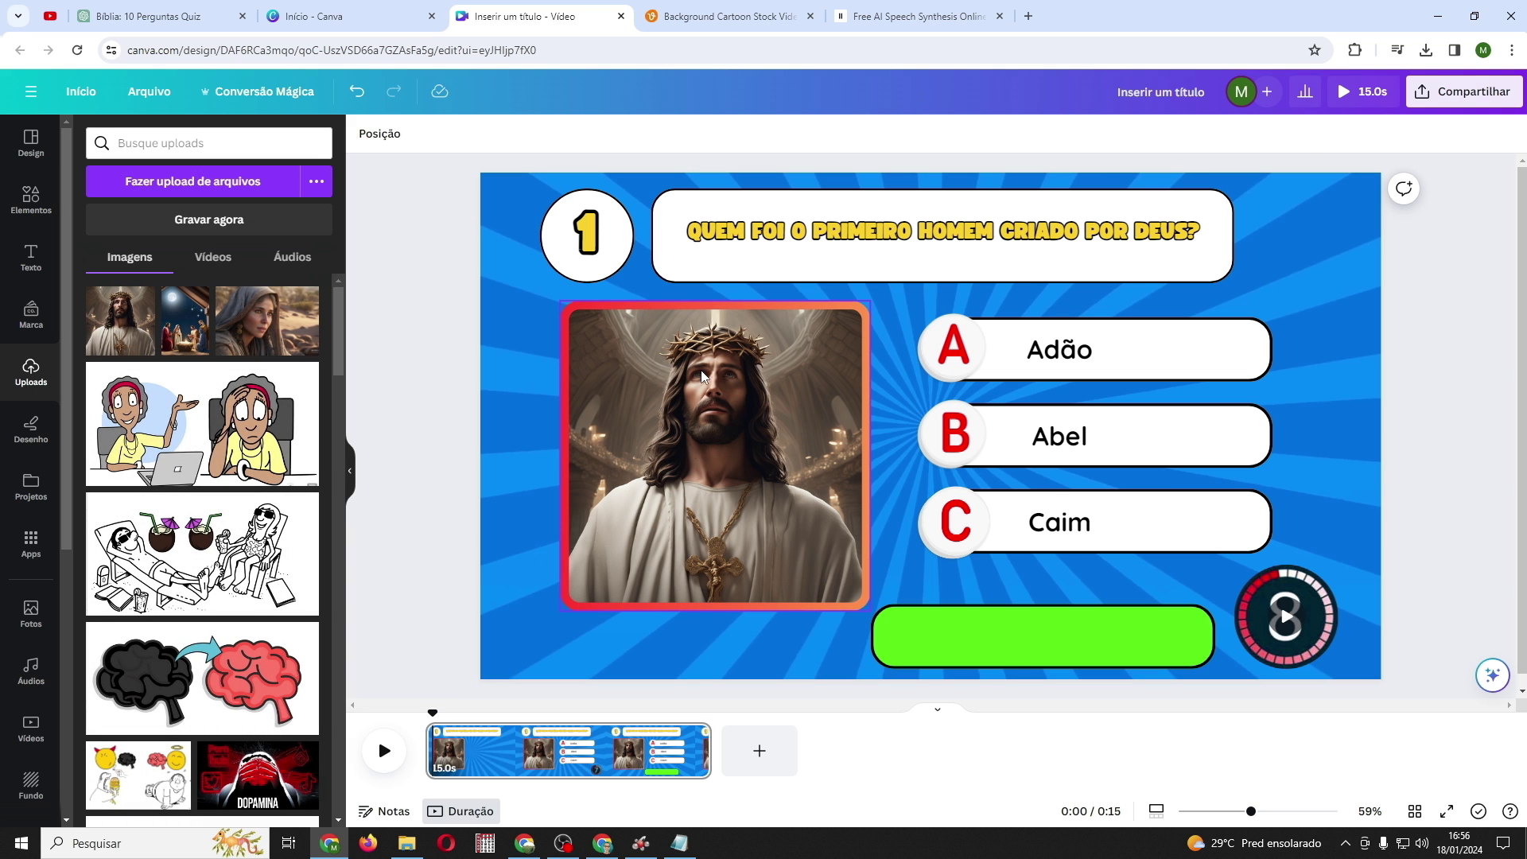
{"action": "mouse_move", "coordinate": [144, 303]}
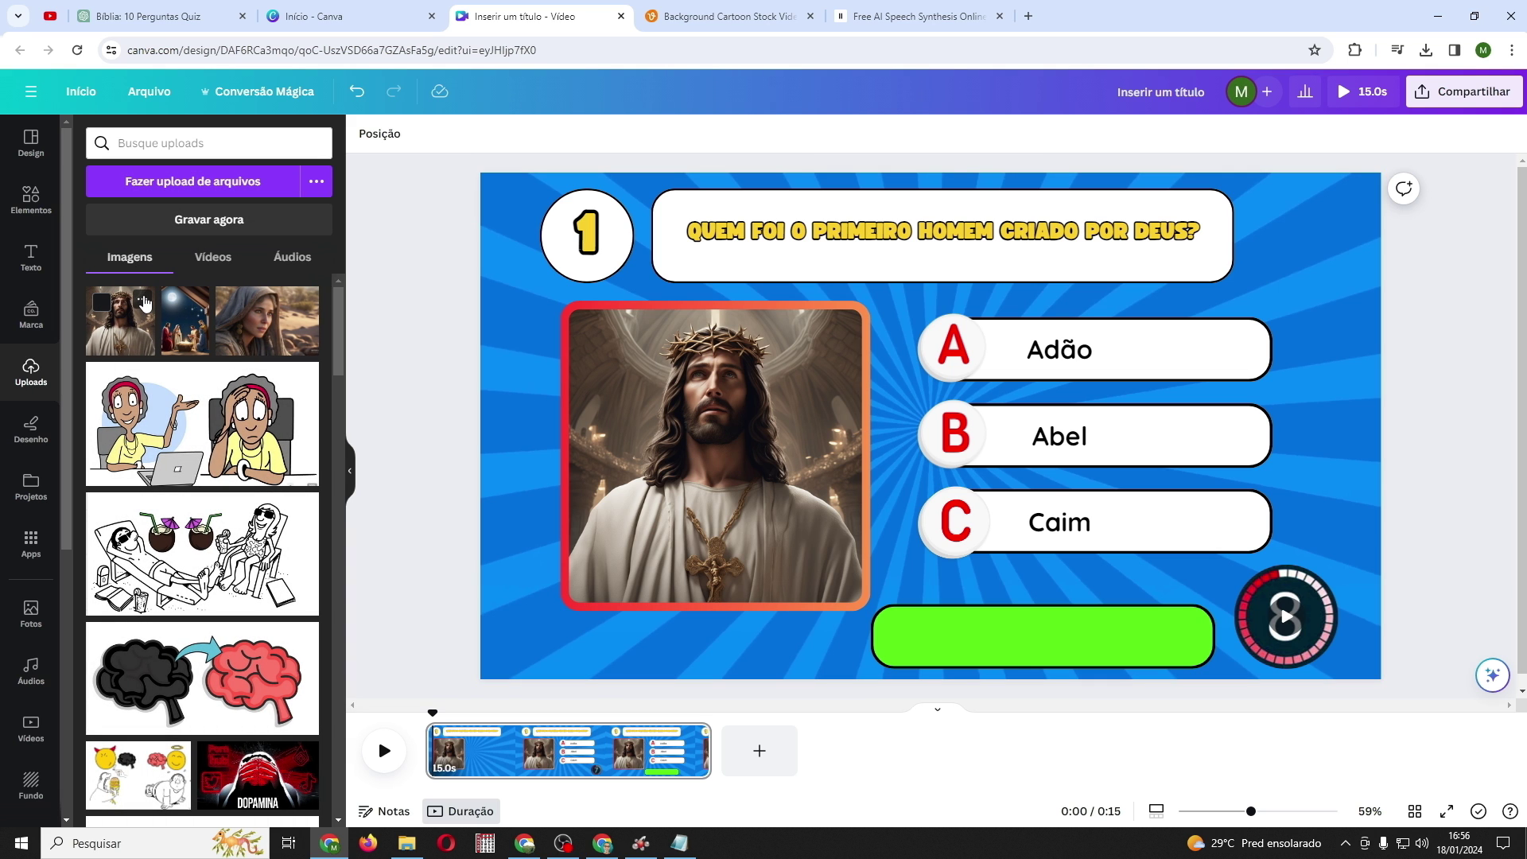
{"action": "left_click", "coordinate": [143, 300]}
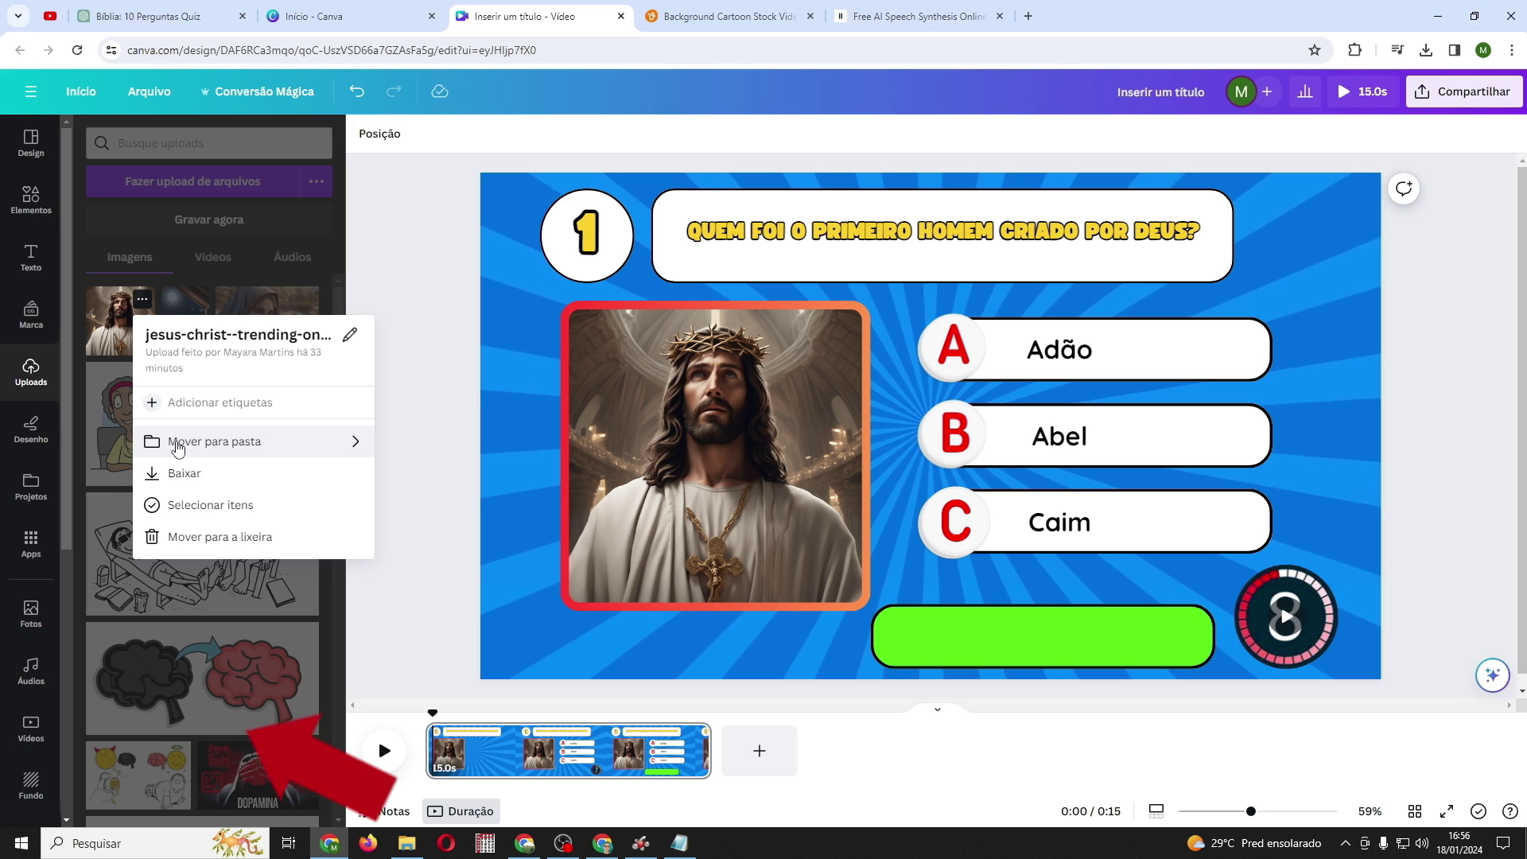
{"action": "left_click", "coordinate": [178, 447]}
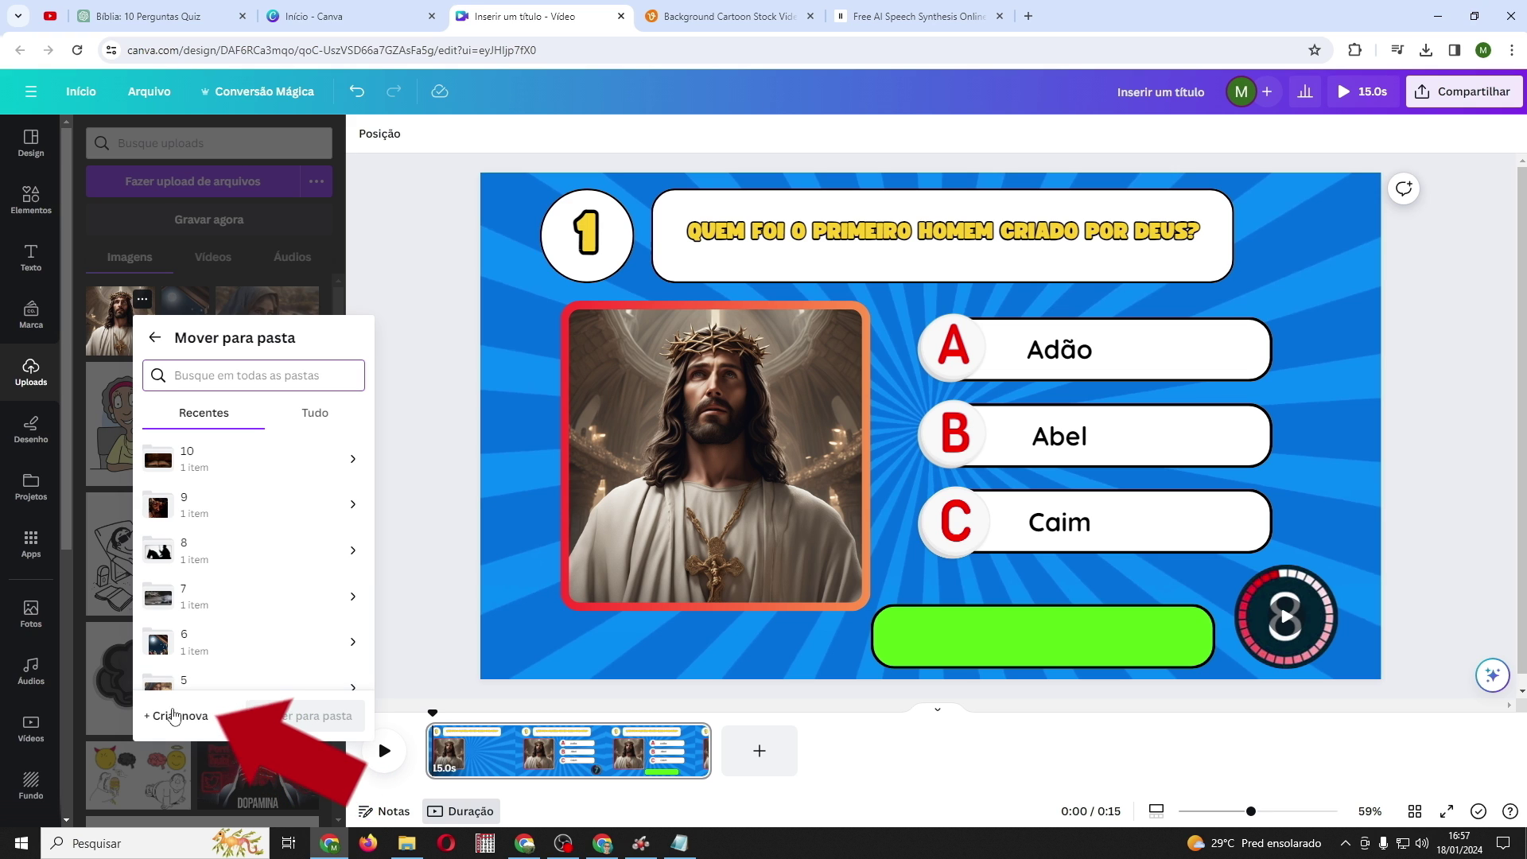
{"action": "left_click", "coordinate": [175, 715]}
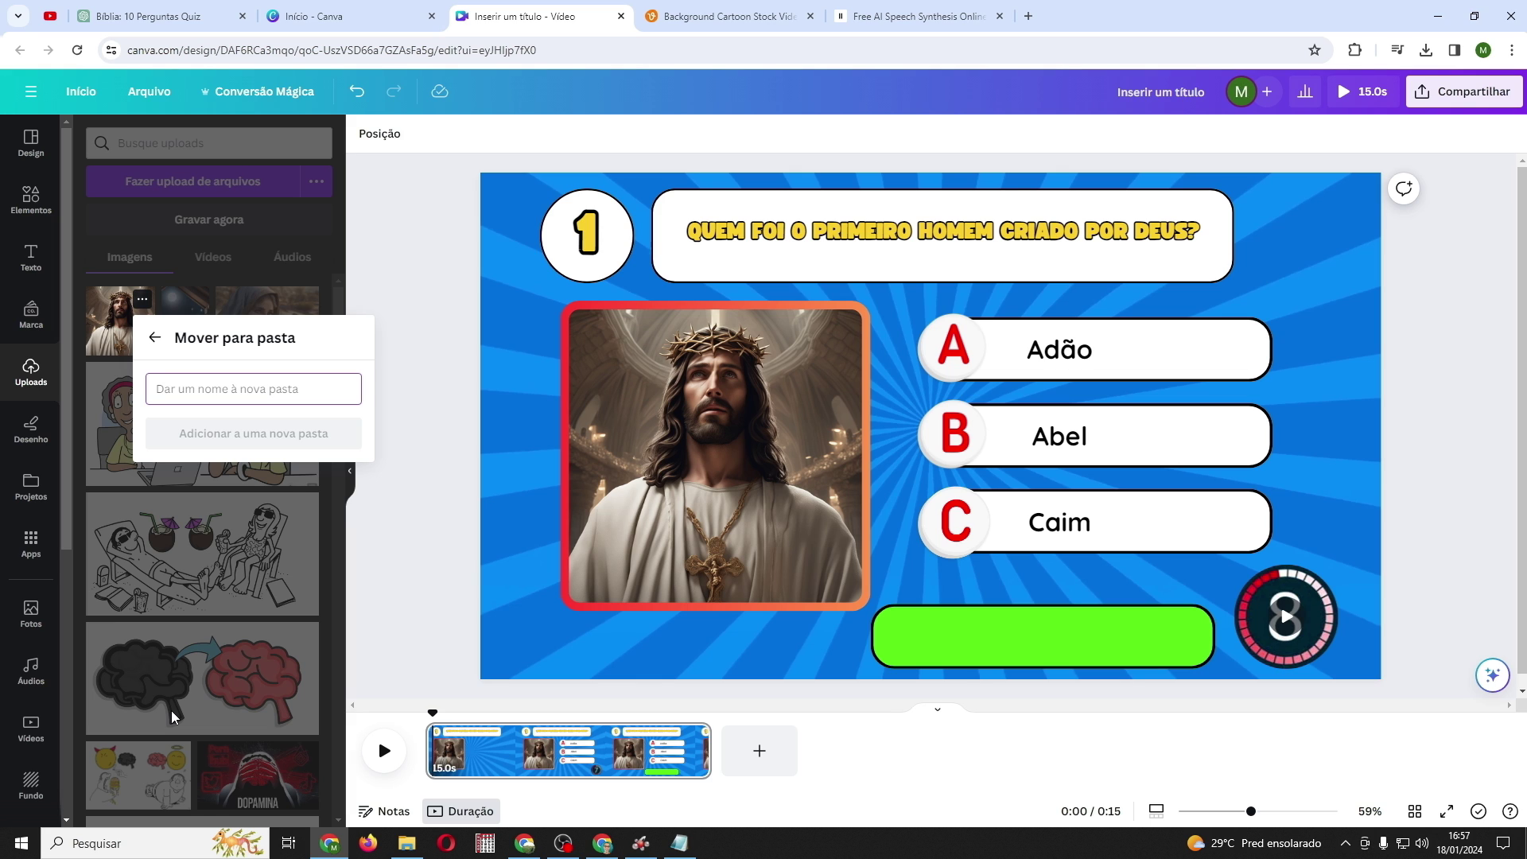
{"action": "type", "text": "2"}
{"action": "key", "text": "BackSpace"}
{"action": "type", "text": "Pergunta 1"}
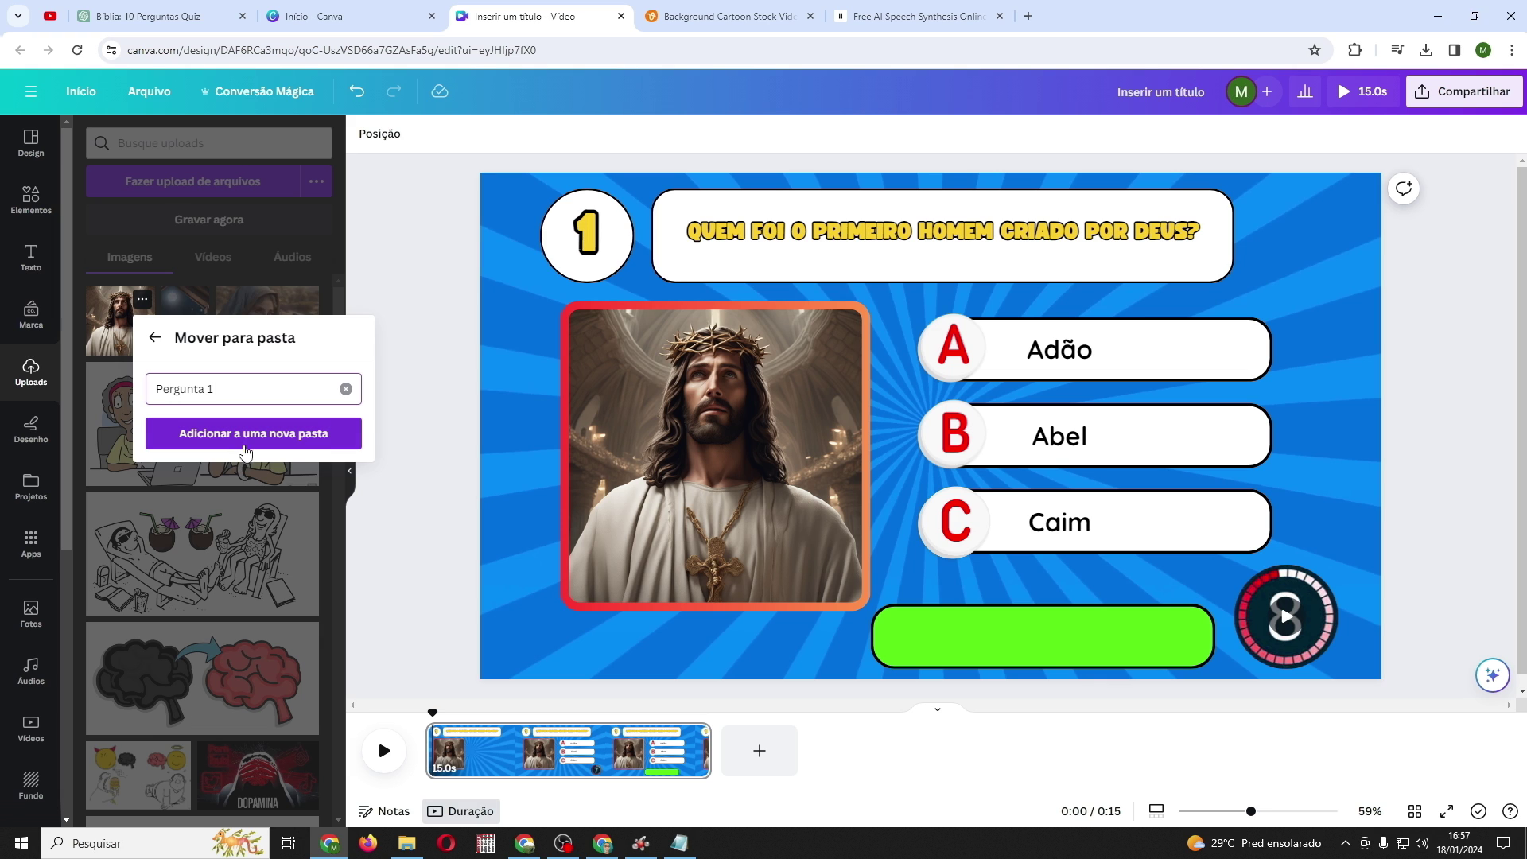
{"action": "left_click", "coordinate": [248, 433]}
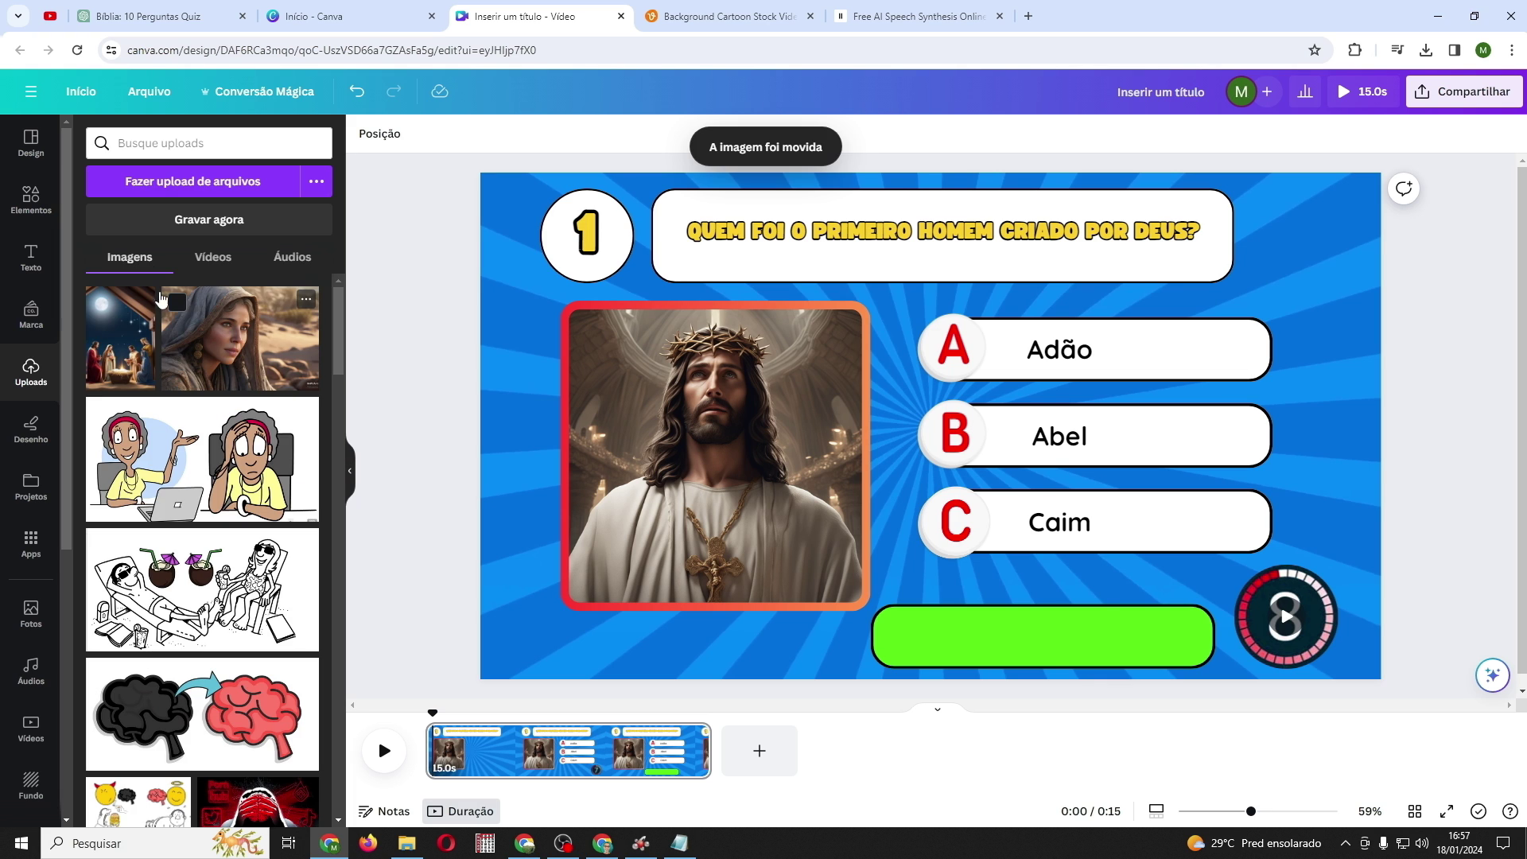
Check question 2 in the ChatGPT table, then search Canva's elements for "monte carmelo" and show only photos
{"action": "left_click", "coordinate": [162, 26]}
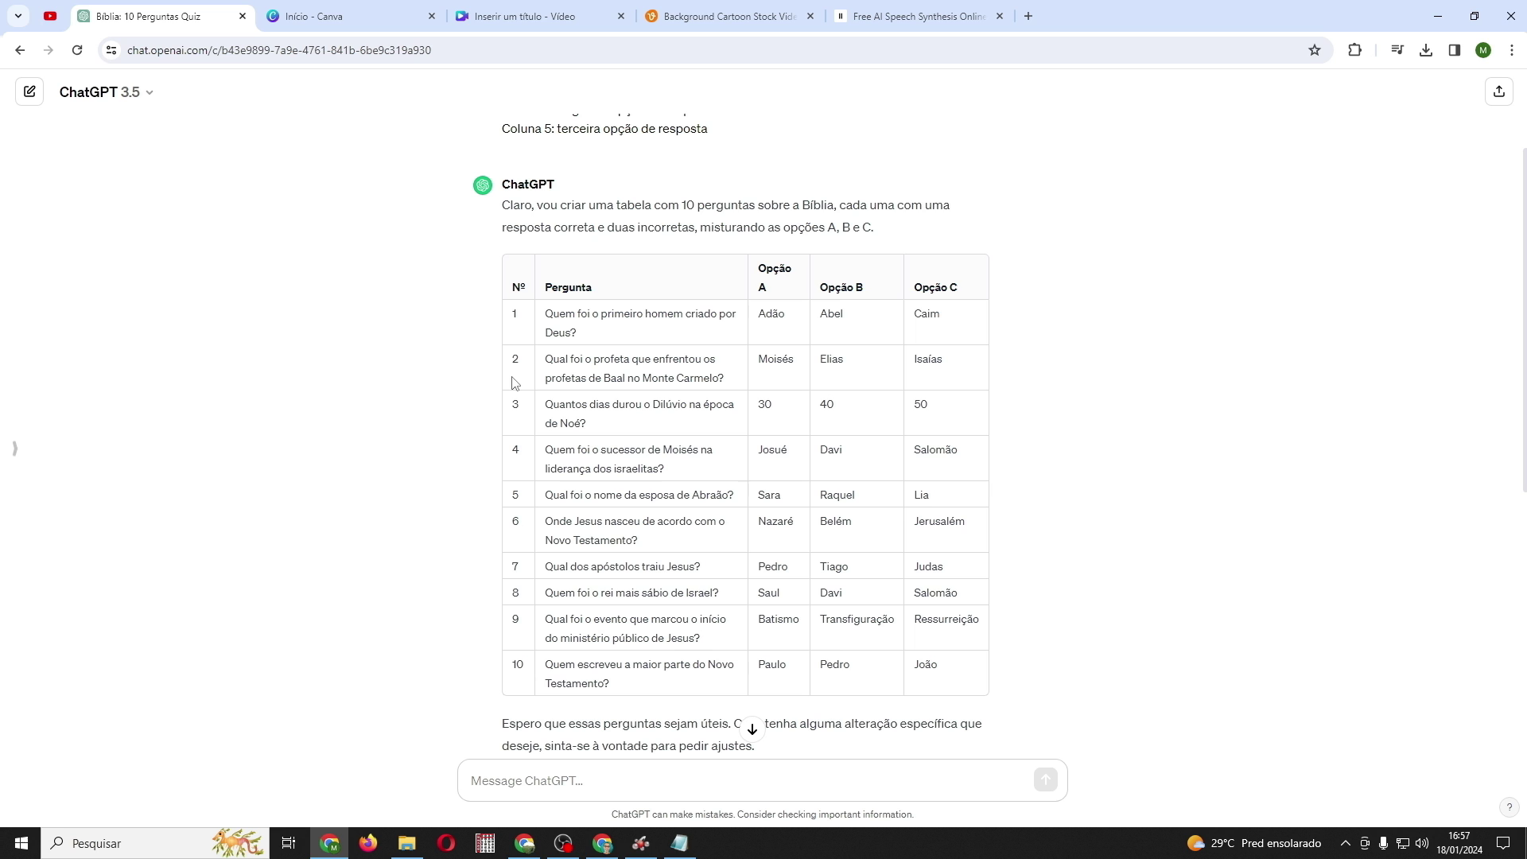
{"action": "left_click", "coordinate": [560, 26]}
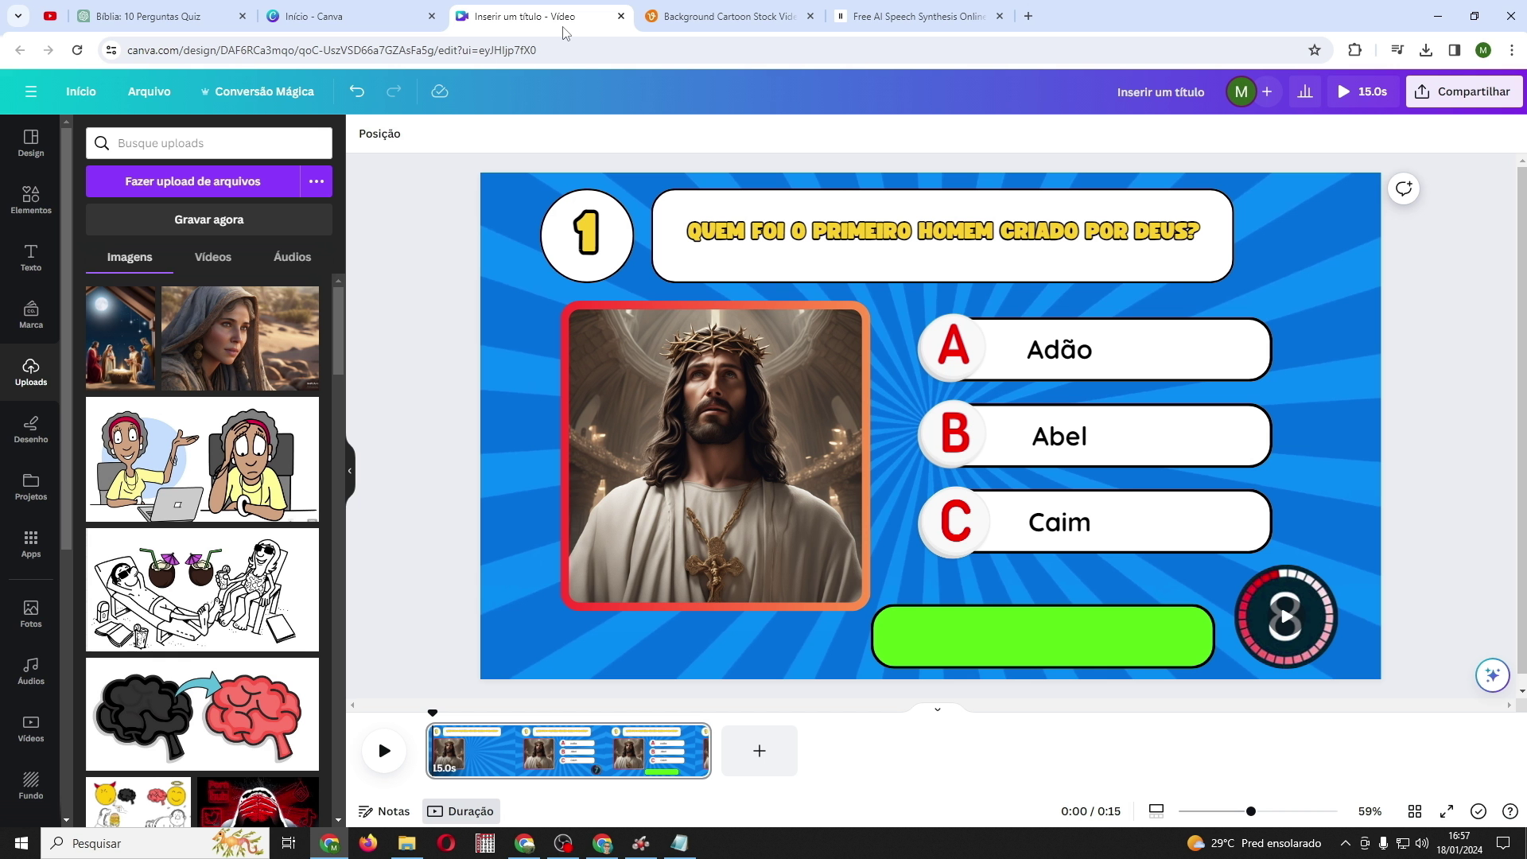
{"action": "left_click", "coordinate": [16, 213]}
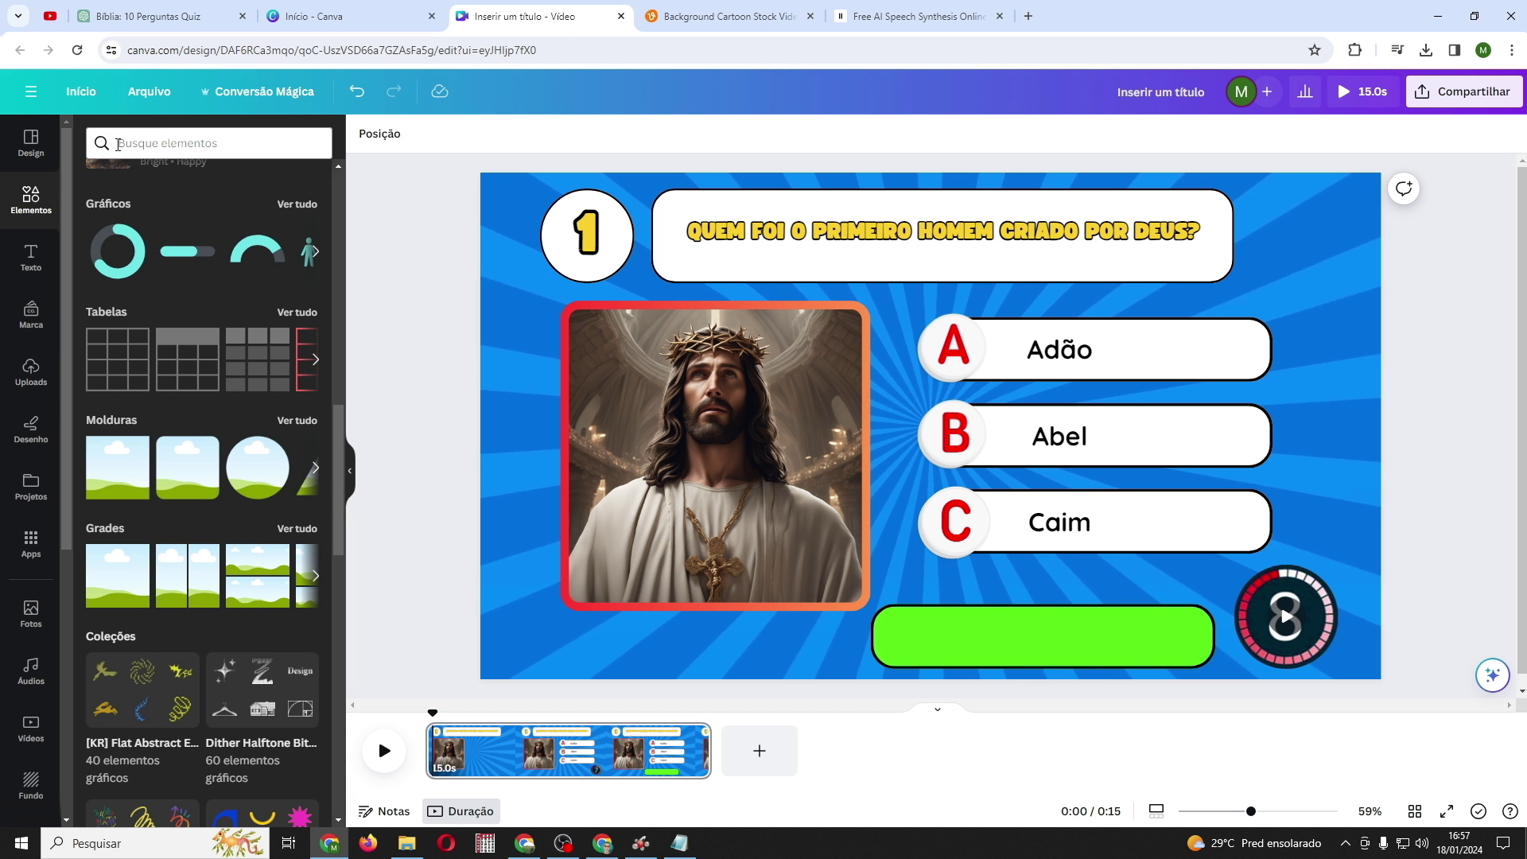
{"action": "left_click", "coordinate": [163, 136]}
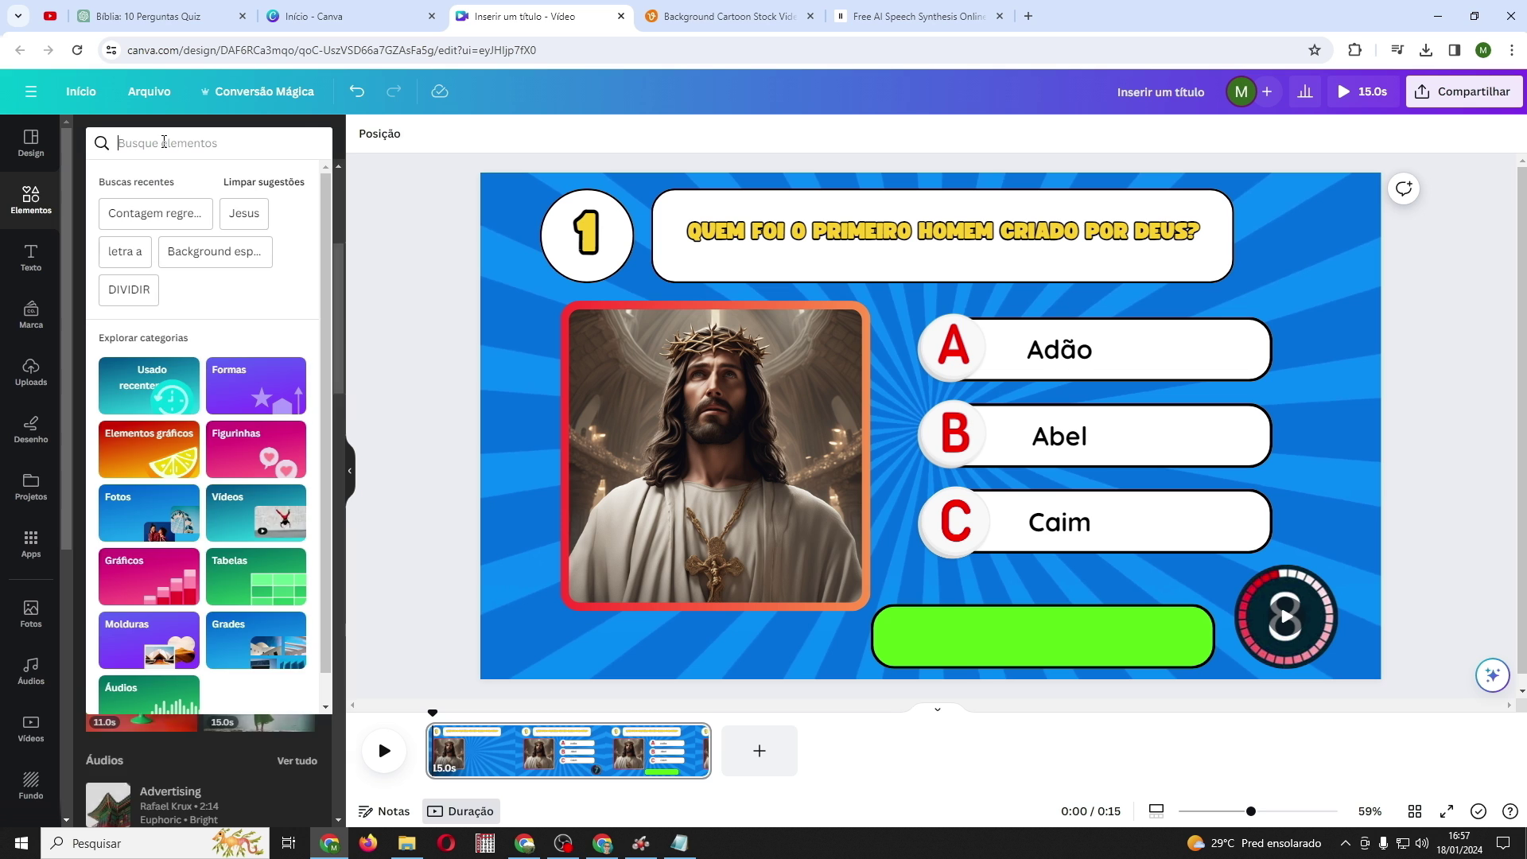
{"action": "type", "text": "mo"}
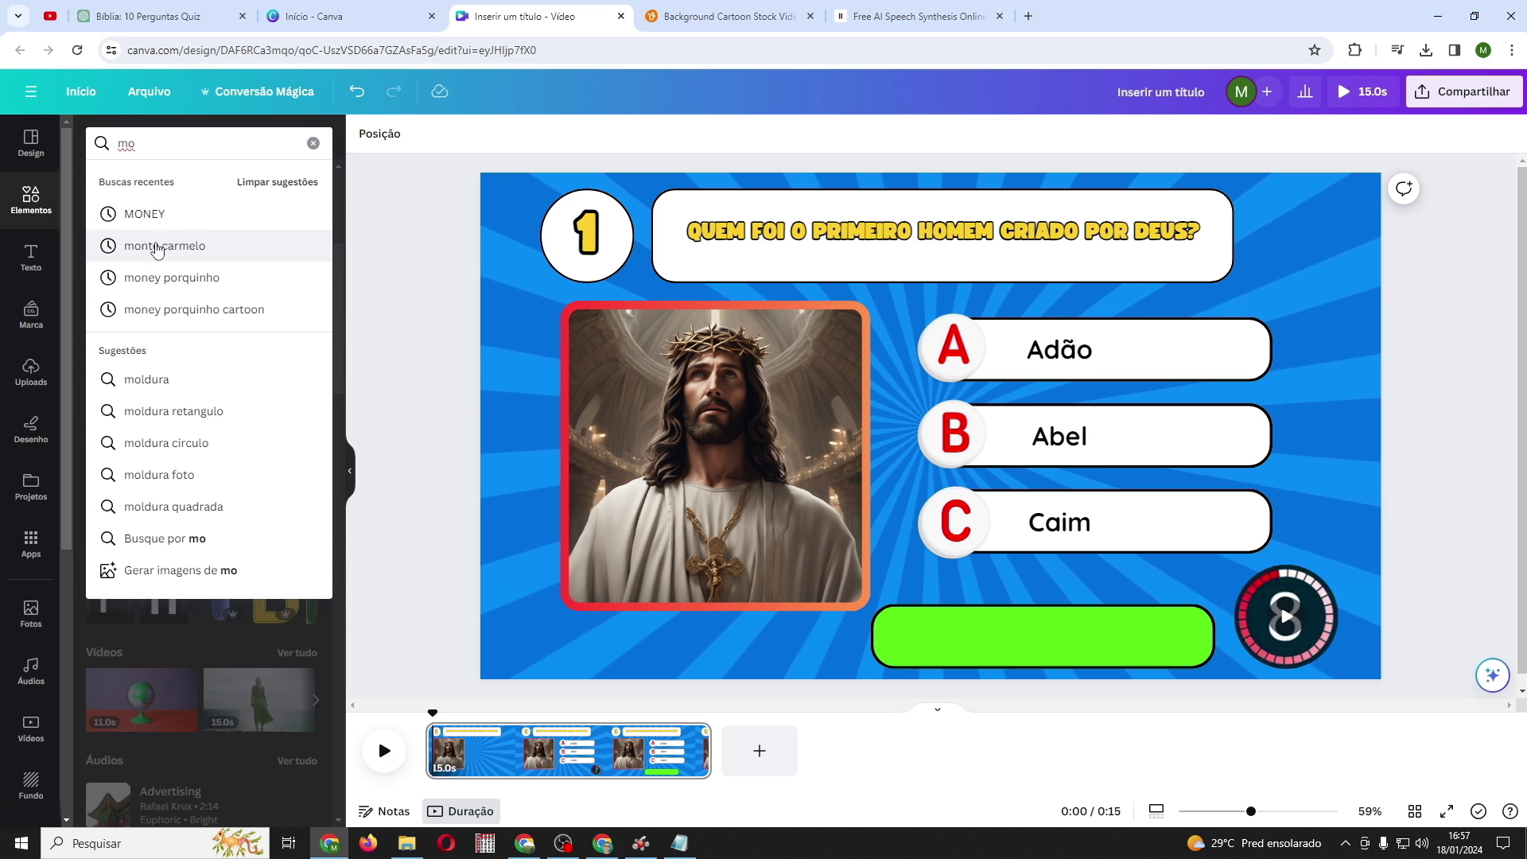
{"action": "left_click", "coordinate": [157, 247]}
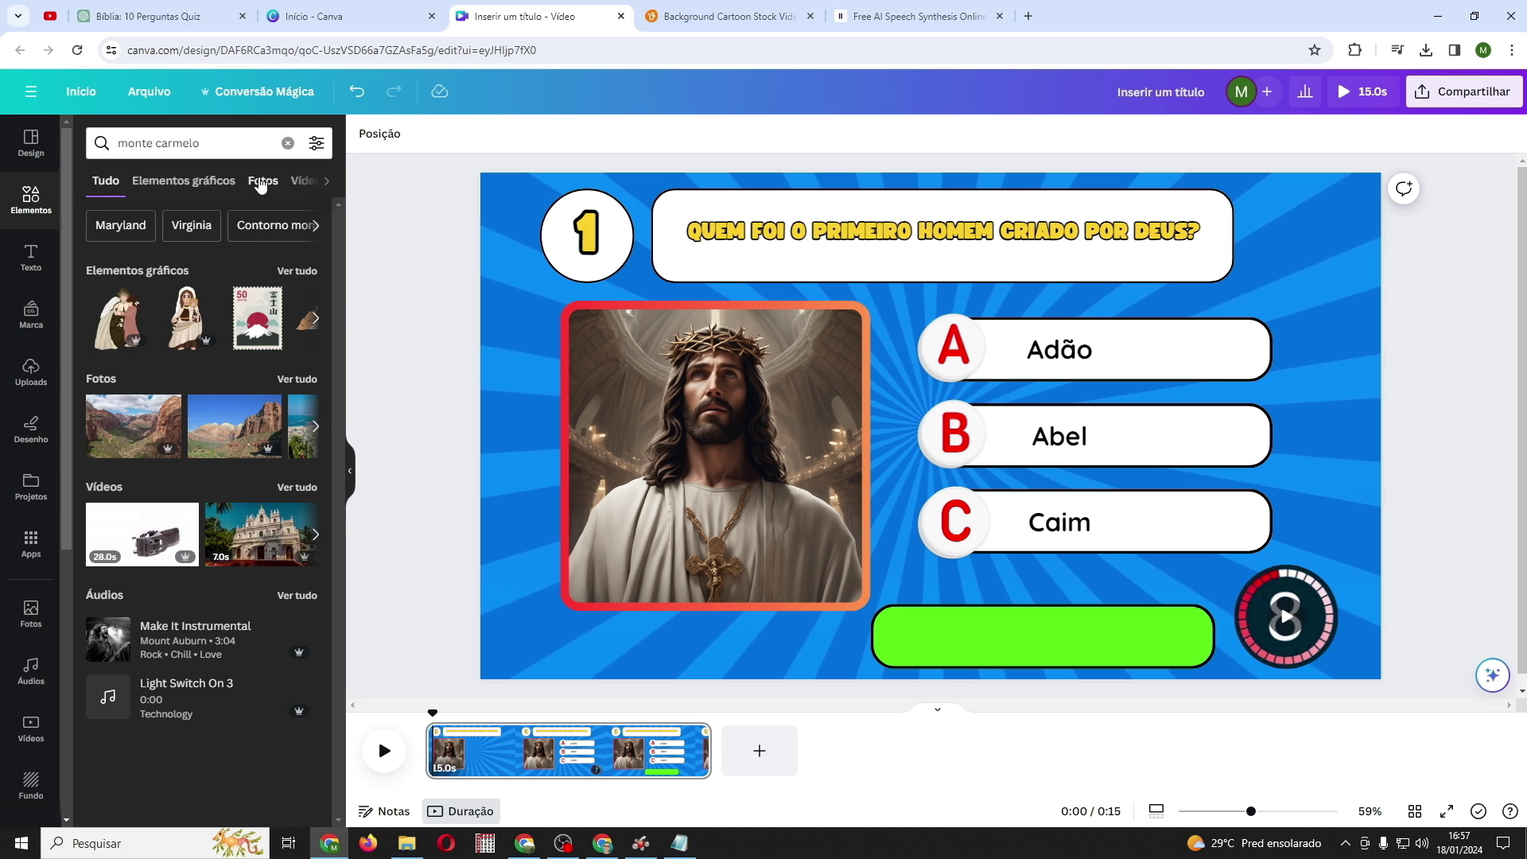
{"action": "left_click", "coordinate": [260, 182]}
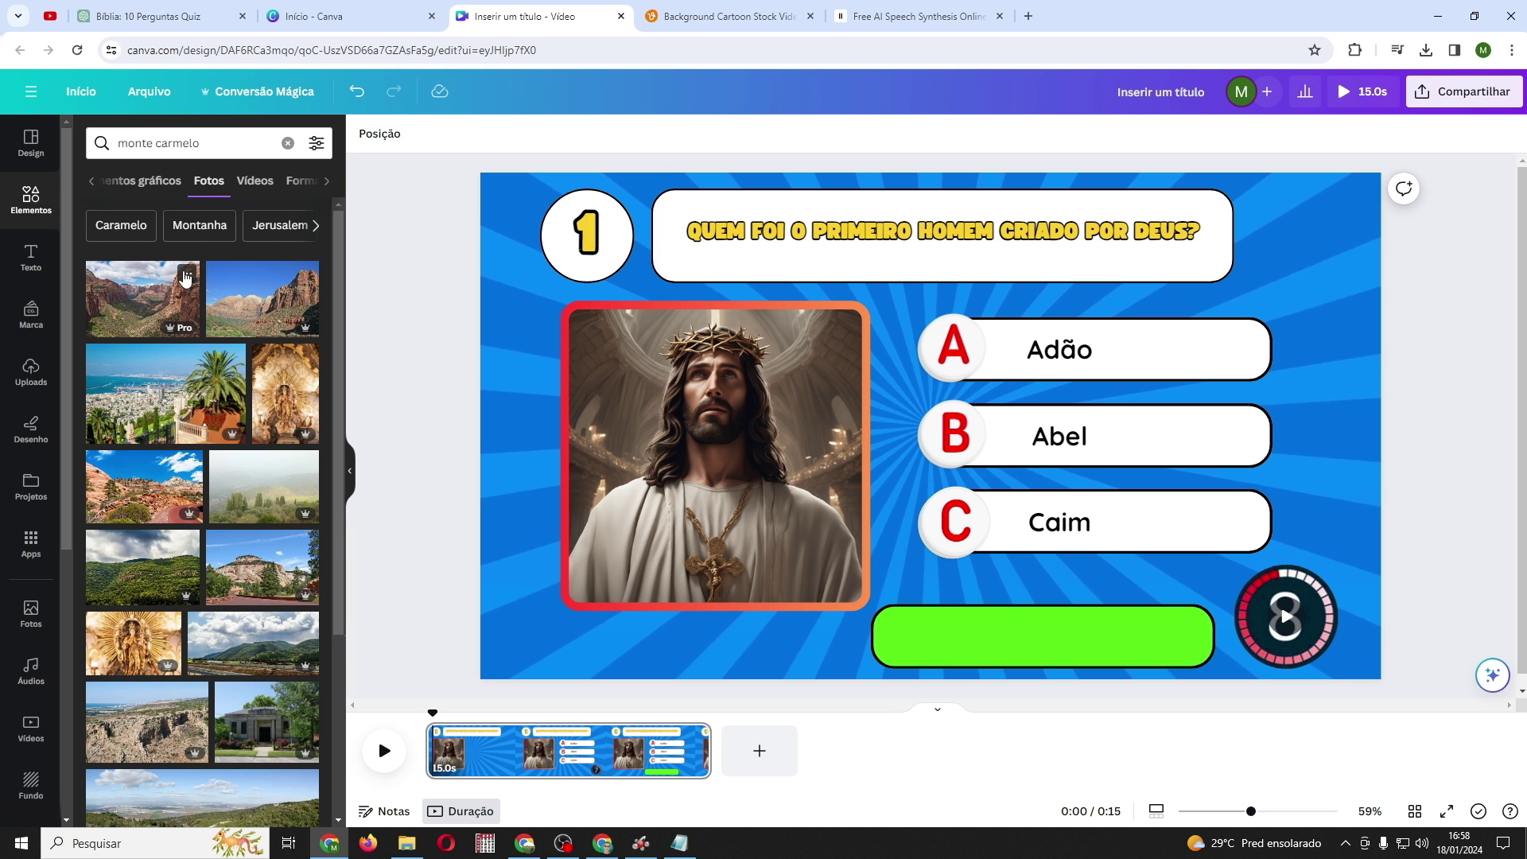
Add the Zion Mount Carmel Highway canyon photo to a new folder named Pergunta 2
{"action": "left_click", "coordinate": [185, 276]}
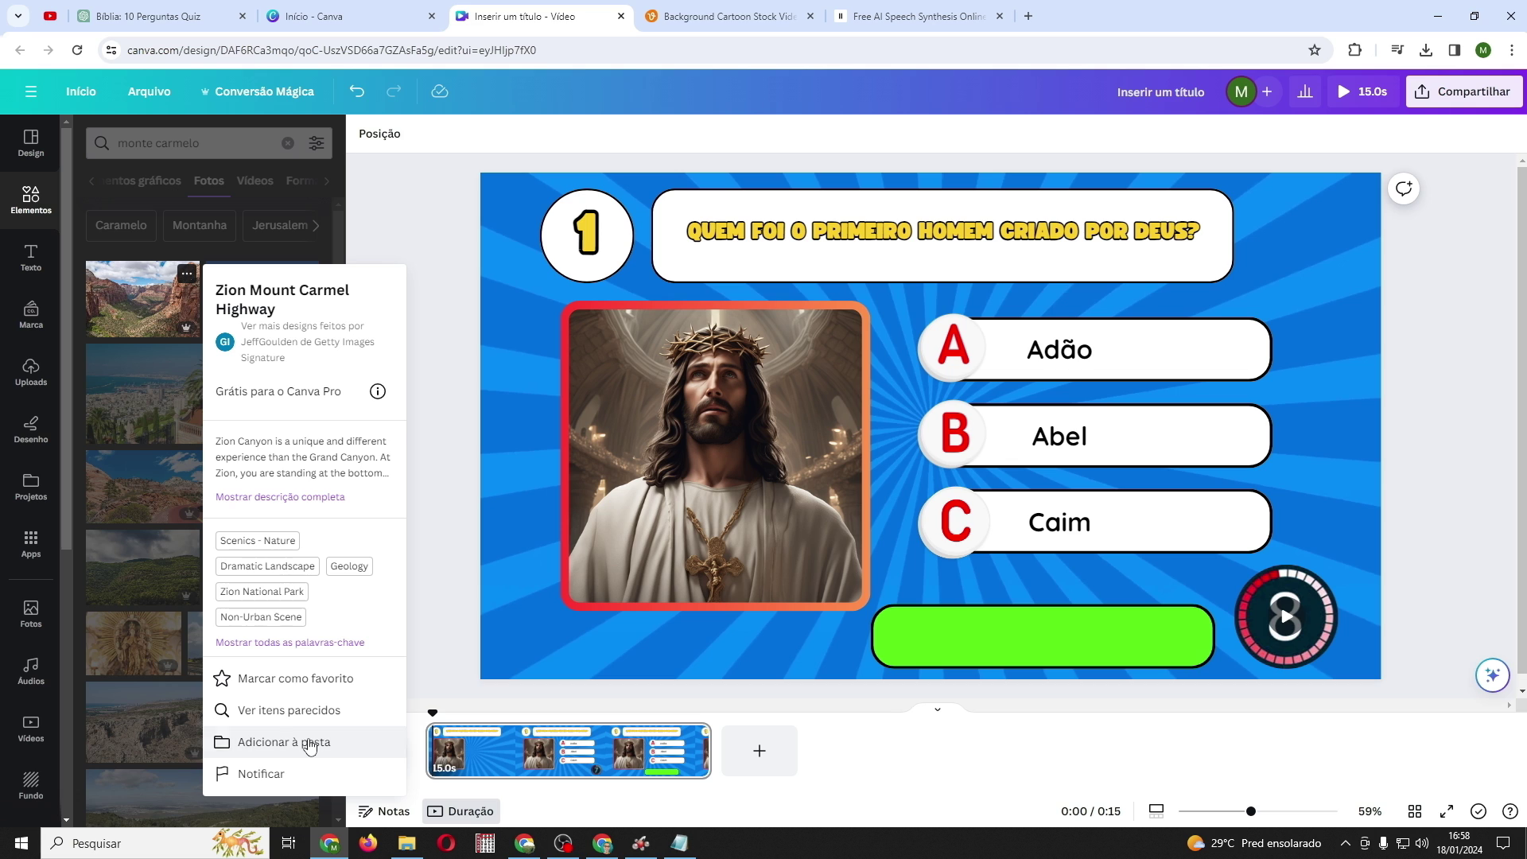
{"action": "left_click", "coordinate": [310, 744]}
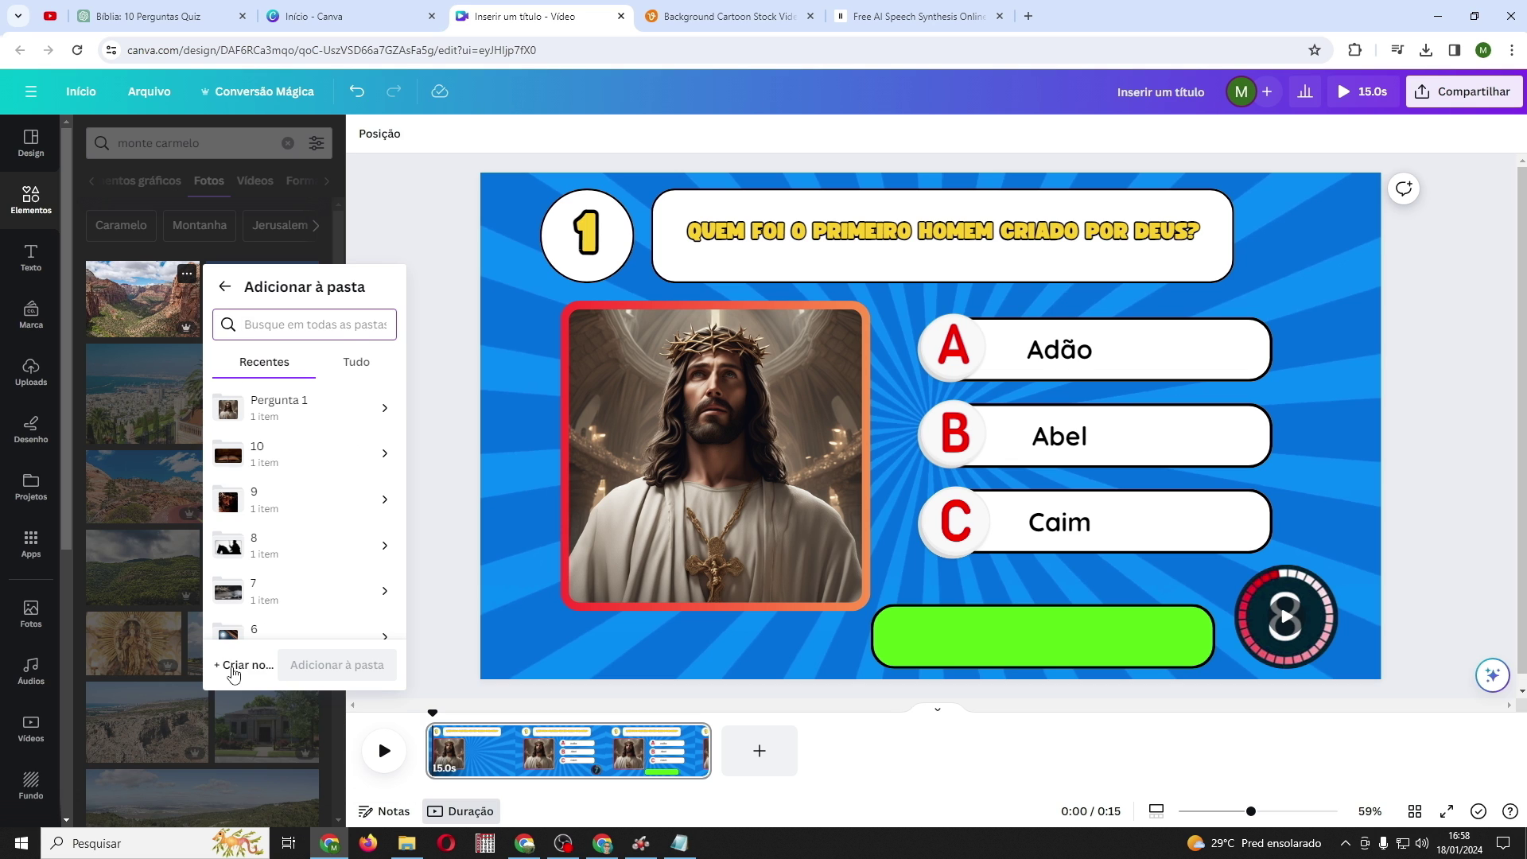
{"action": "left_click", "coordinate": [232, 668]}
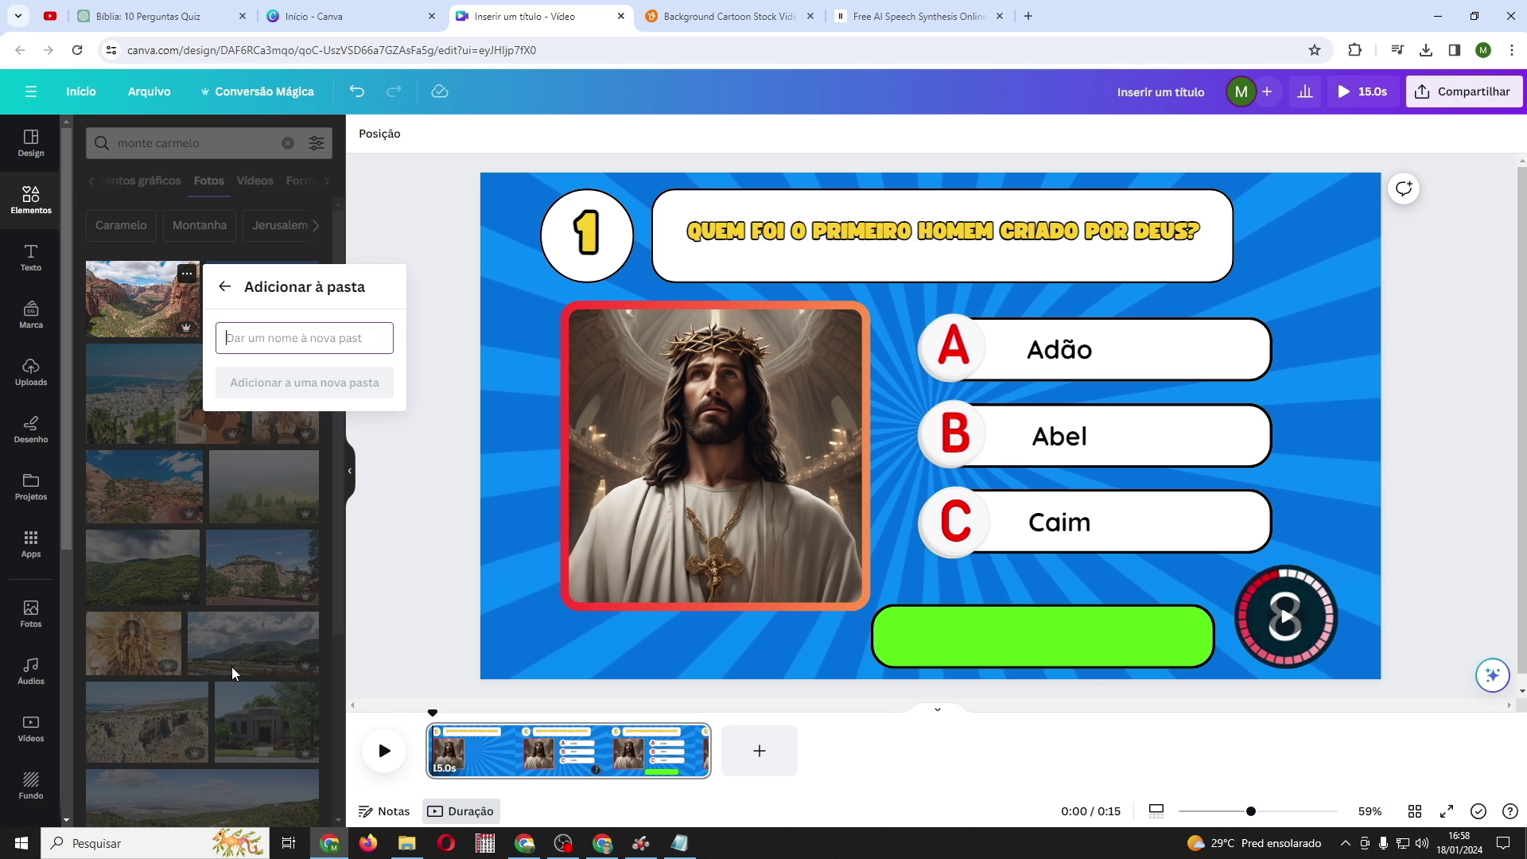
{"action": "type", "text": "Pergunta 2"}
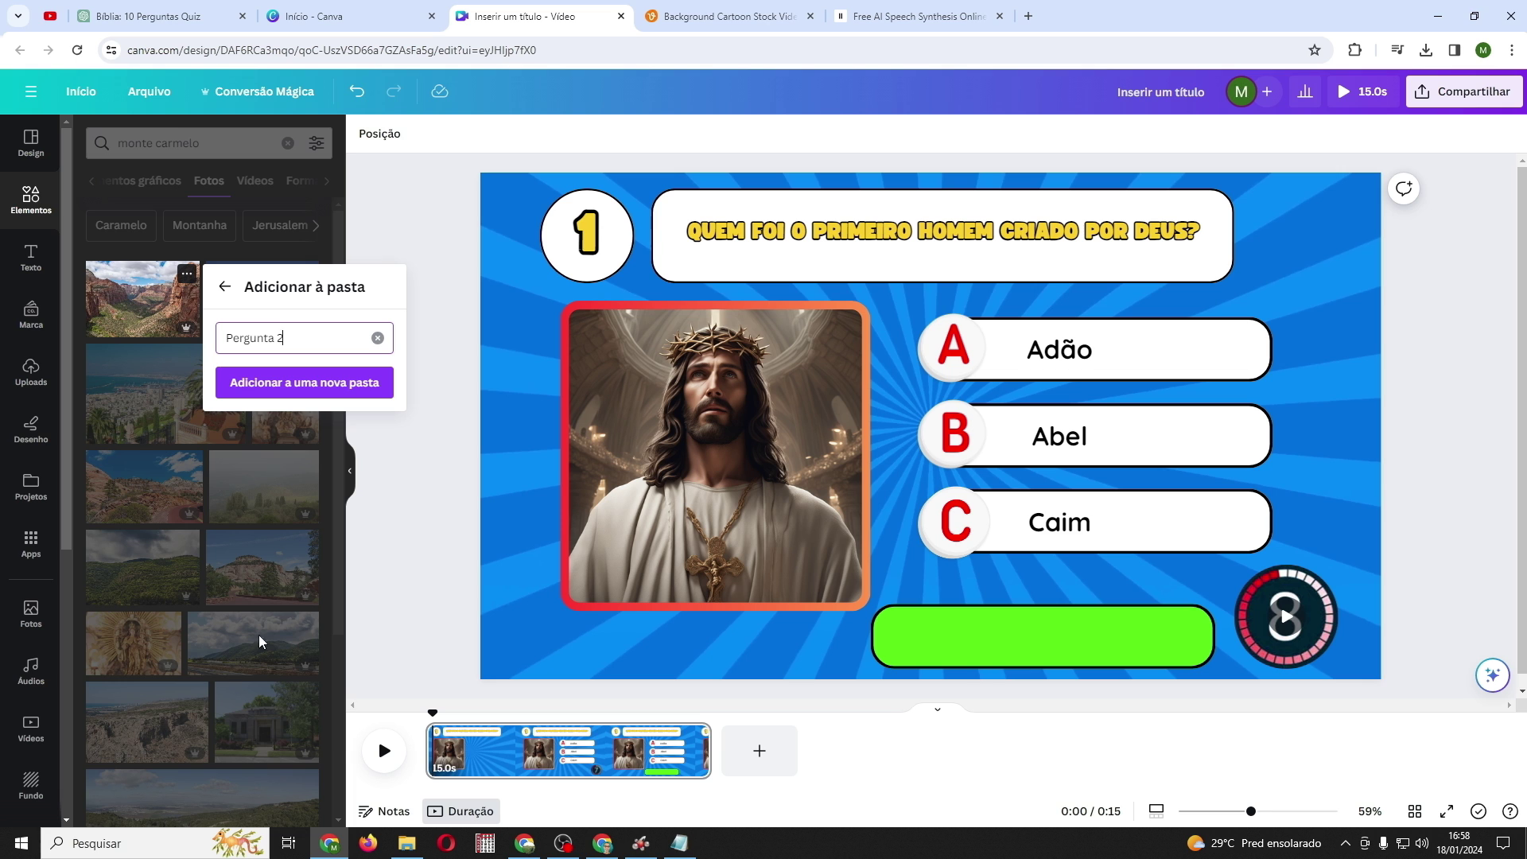
{"action": "left_click", "coordinate": [304, 384]}
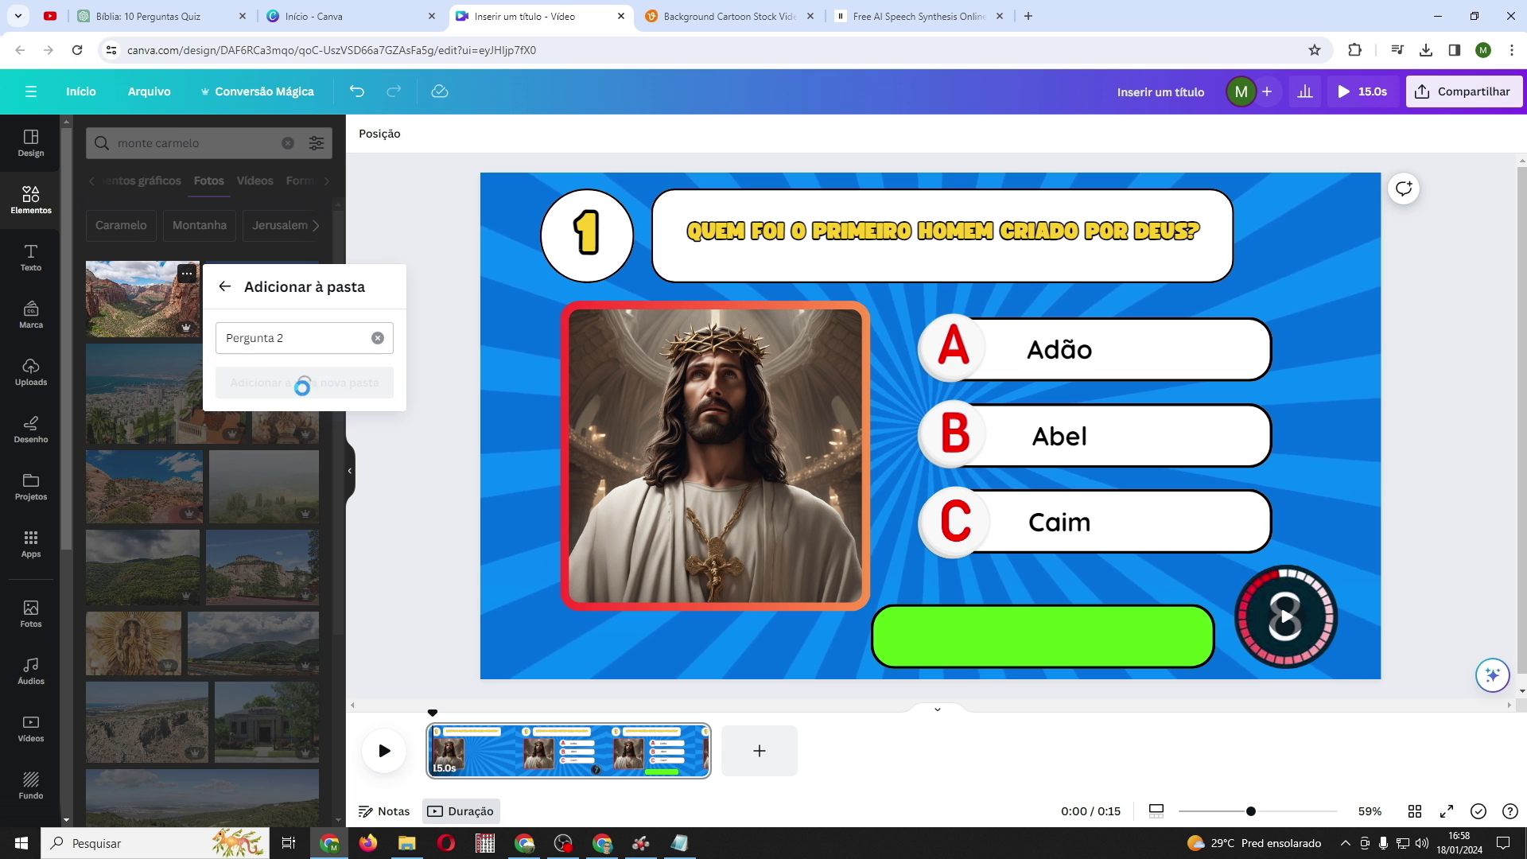
Check question 3 in the ChatGPT table and search Canva's photos for "arca de noé"
{"action": "left_click", "coordinate": [138, 26]}
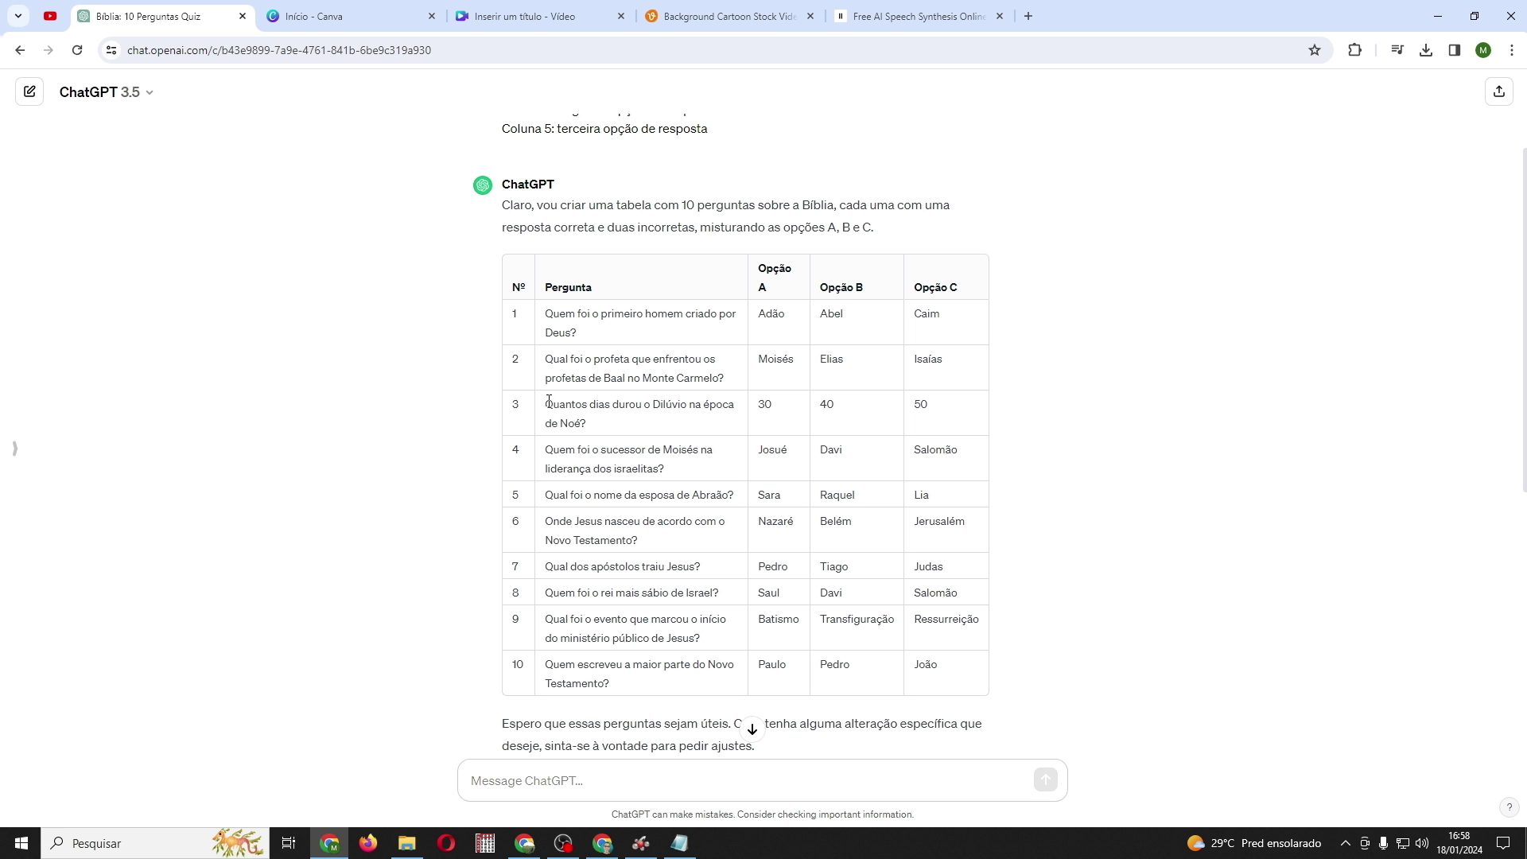
{"action": "left_click", "coordinate": [493, 32]}
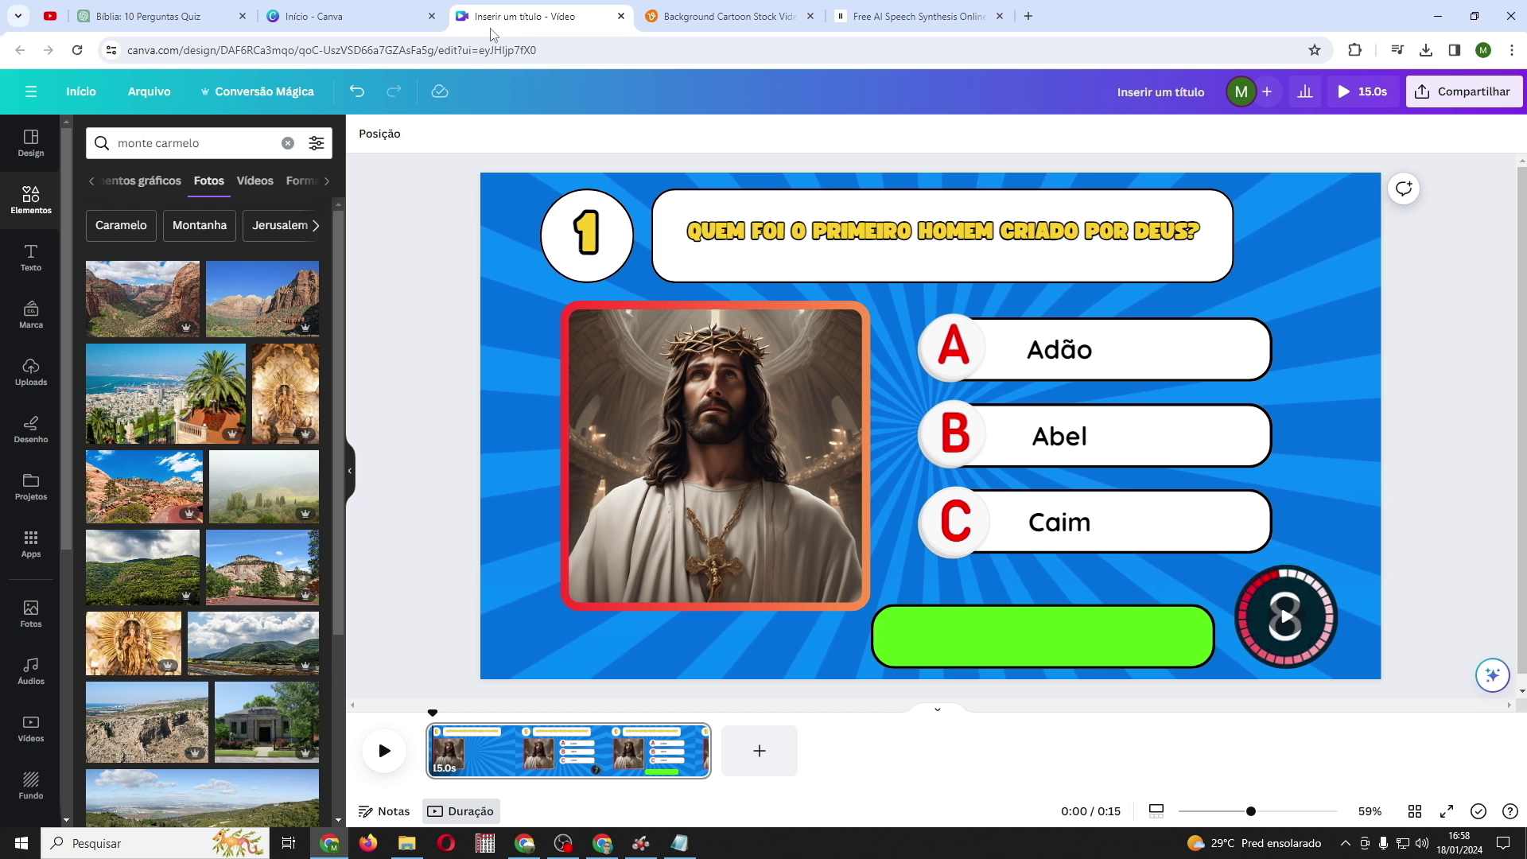
{"action": "left_click", "coordinate": [287, 143]}
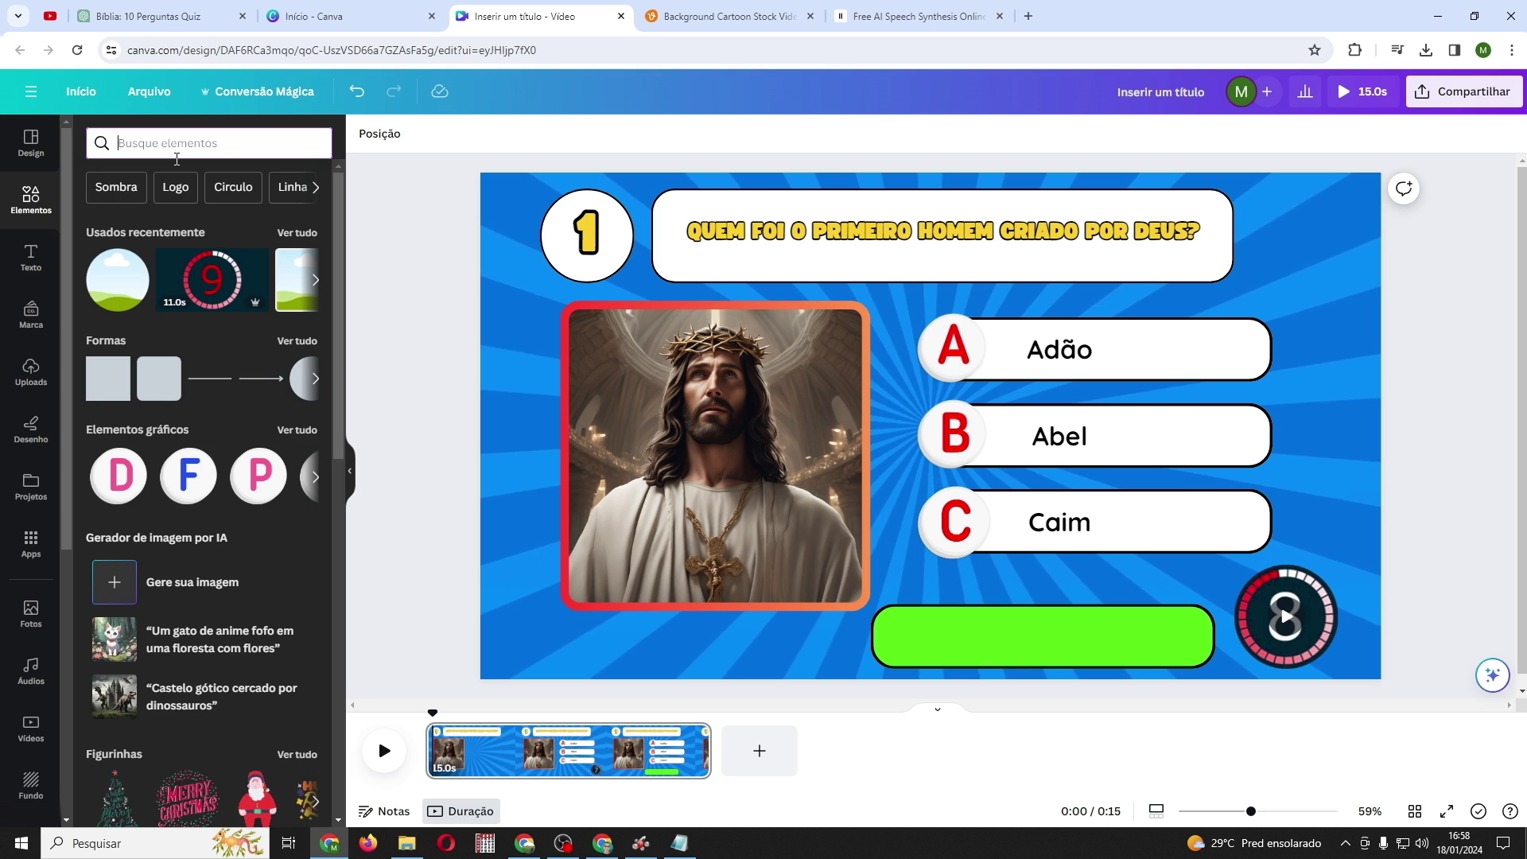
{"action": "type", "text": "a"}
{"action": "left_click", "coordinate": [176, 283]}
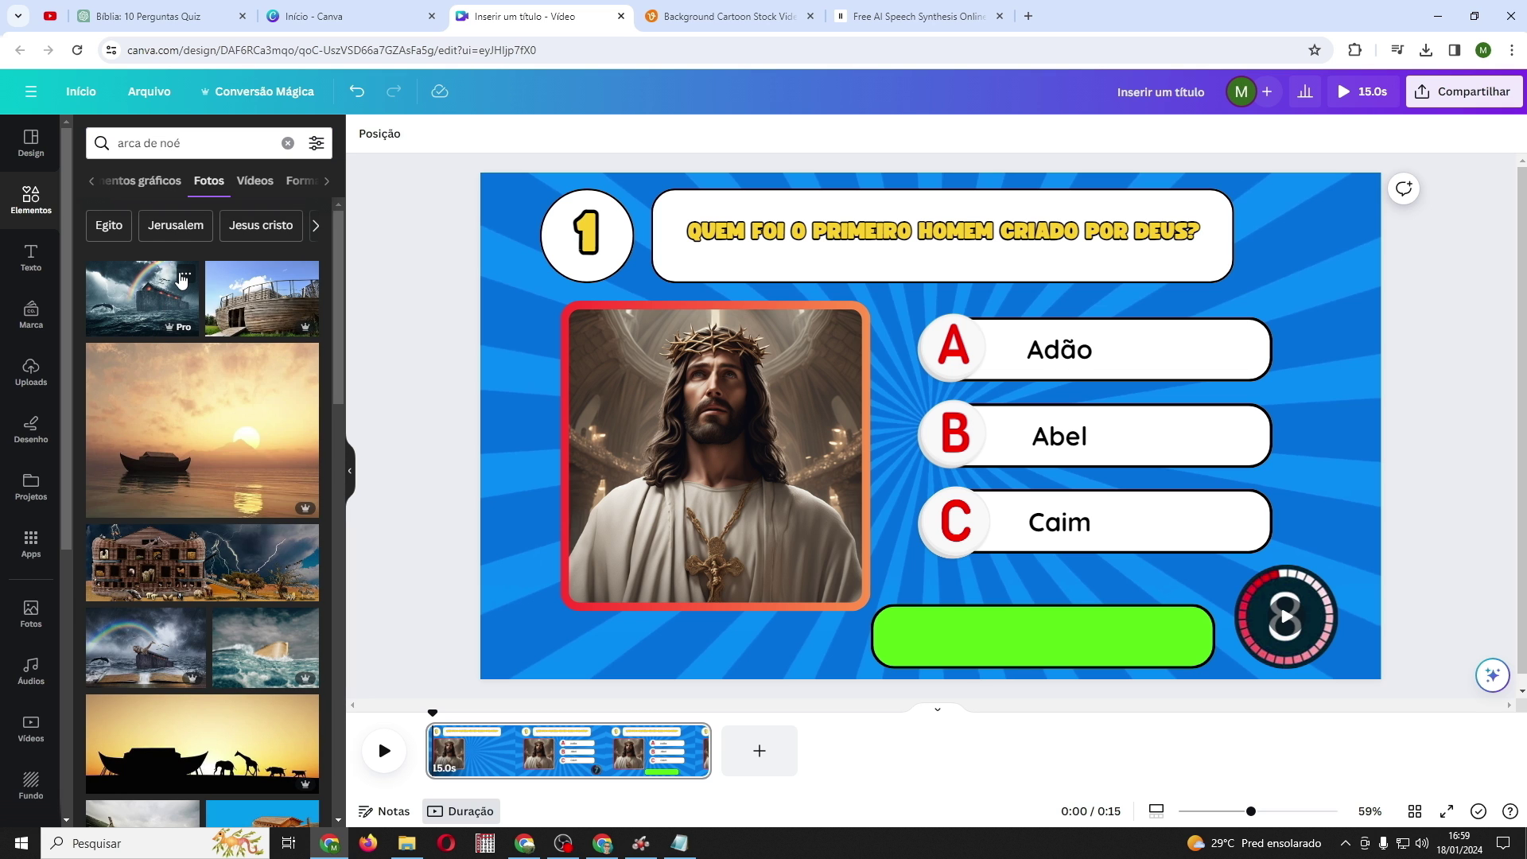
Add the Noah's Ark Bible Story photo to a new folder named pergunta 3
{"action": "left_click", "coordinate": [185, 276]}
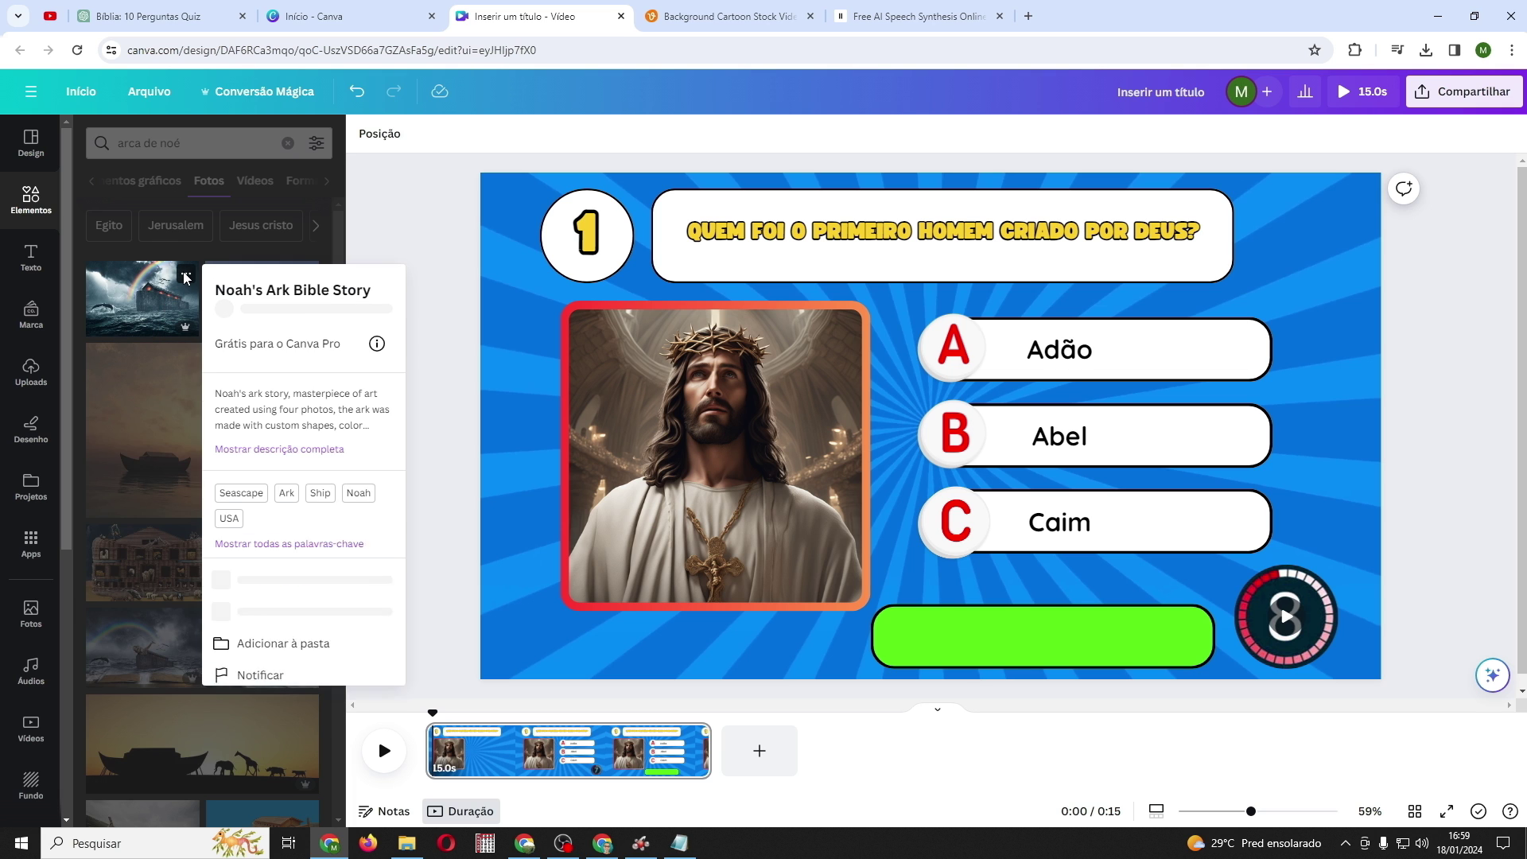
{"action": "left_click", "coordinate": [290, 675]}
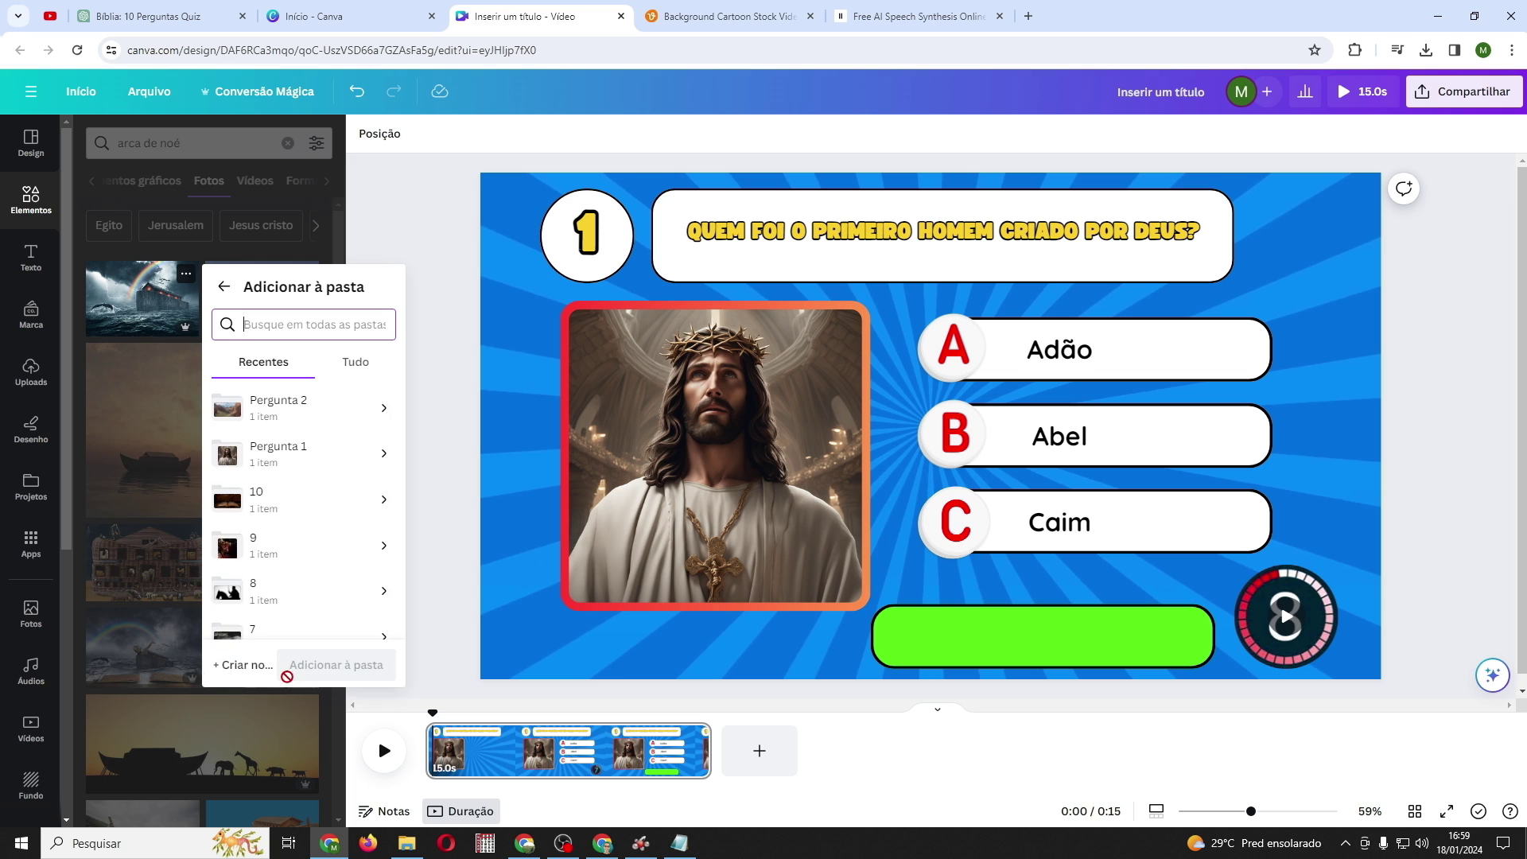
{"action": "left_click", "coordinate": [236, 666]}
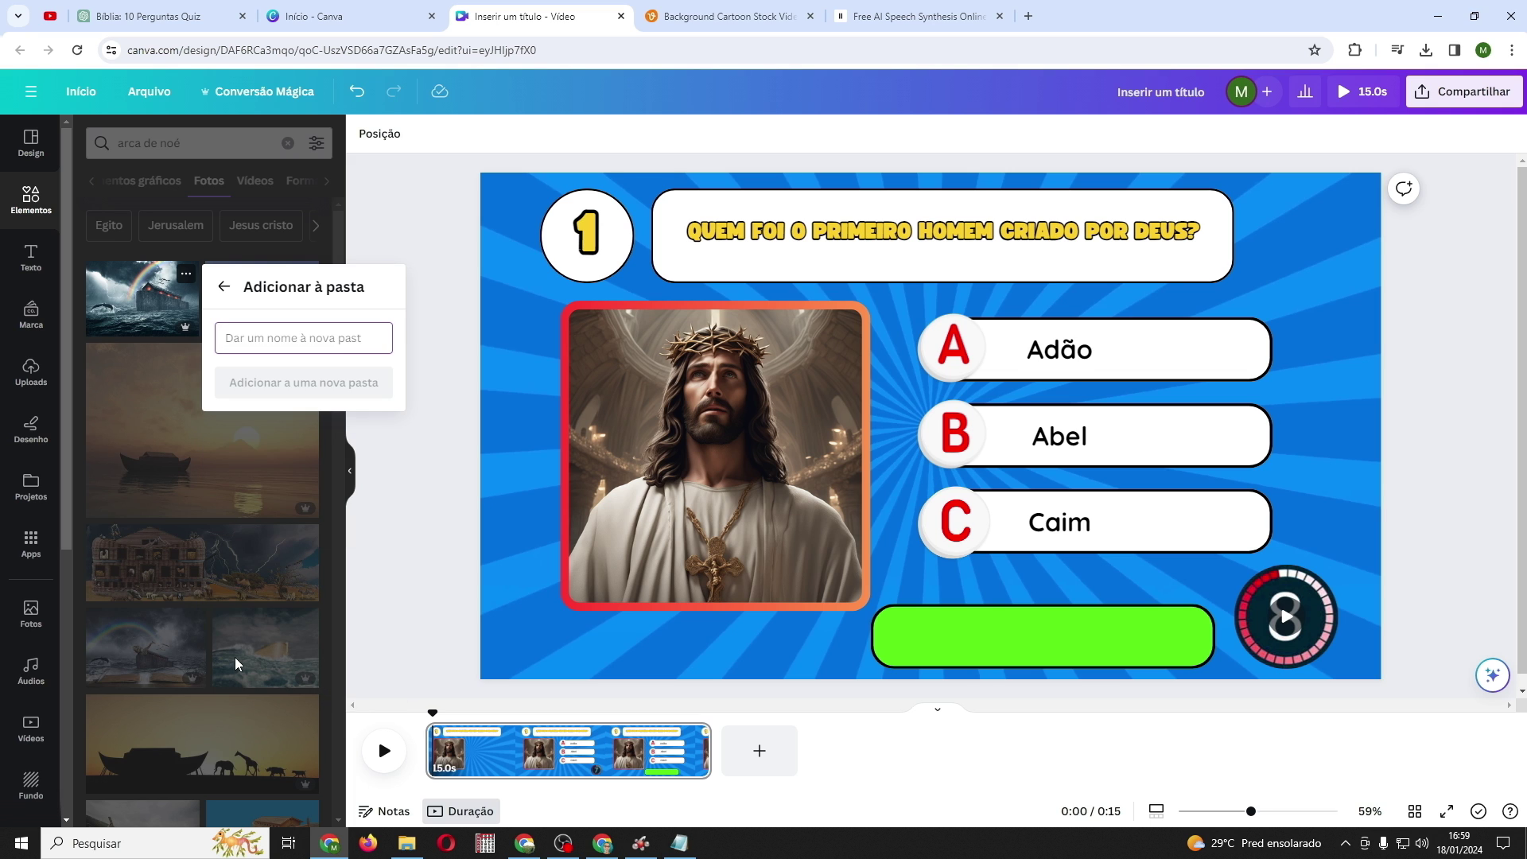
{"action": "type", "text": "pergunta 3"}
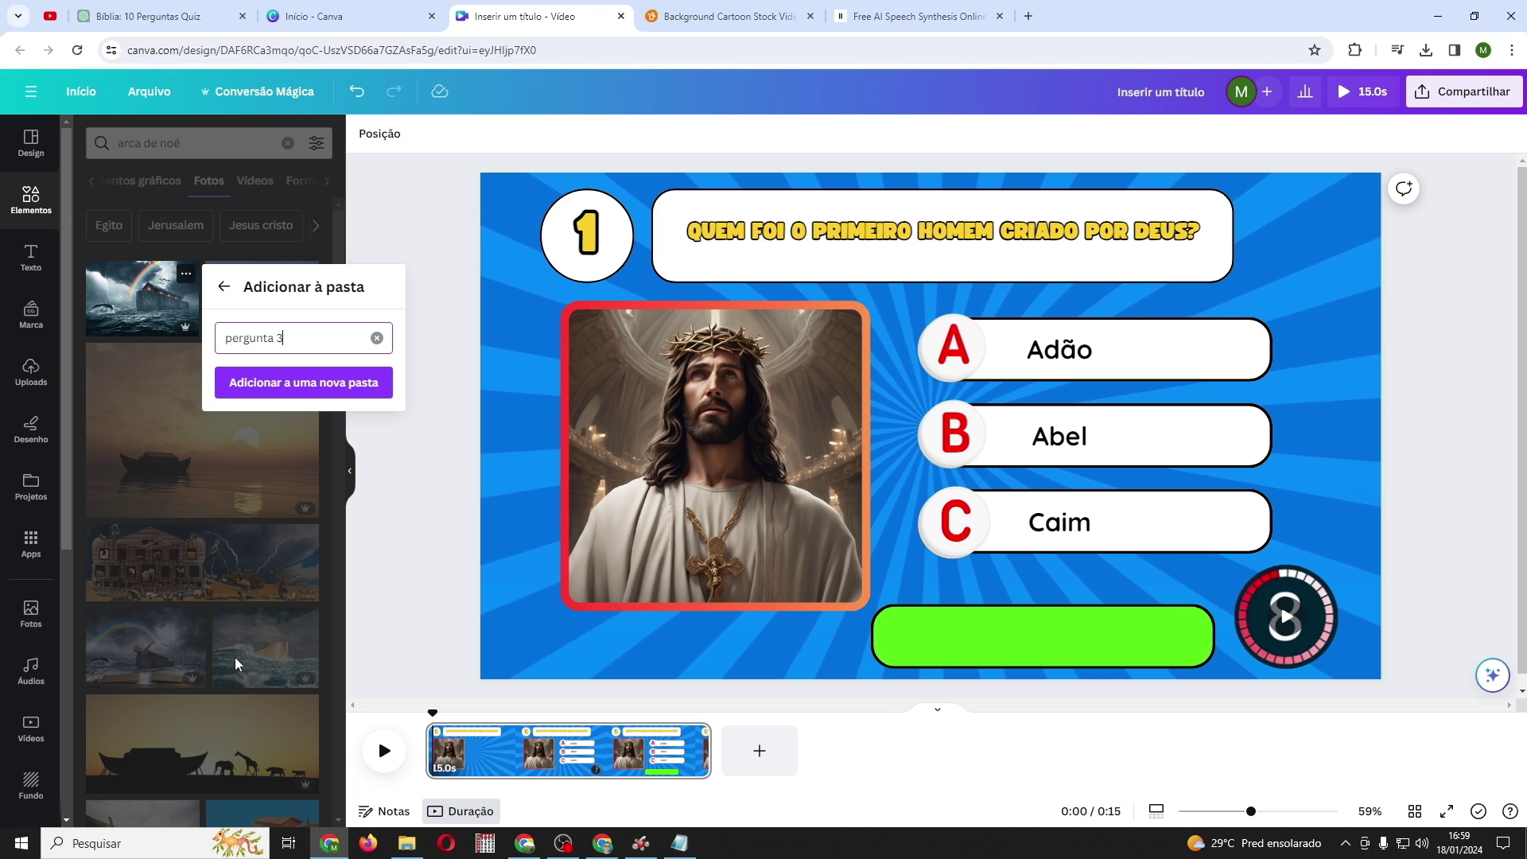
{"action": "left_click", "coordinate": [288, 386]}
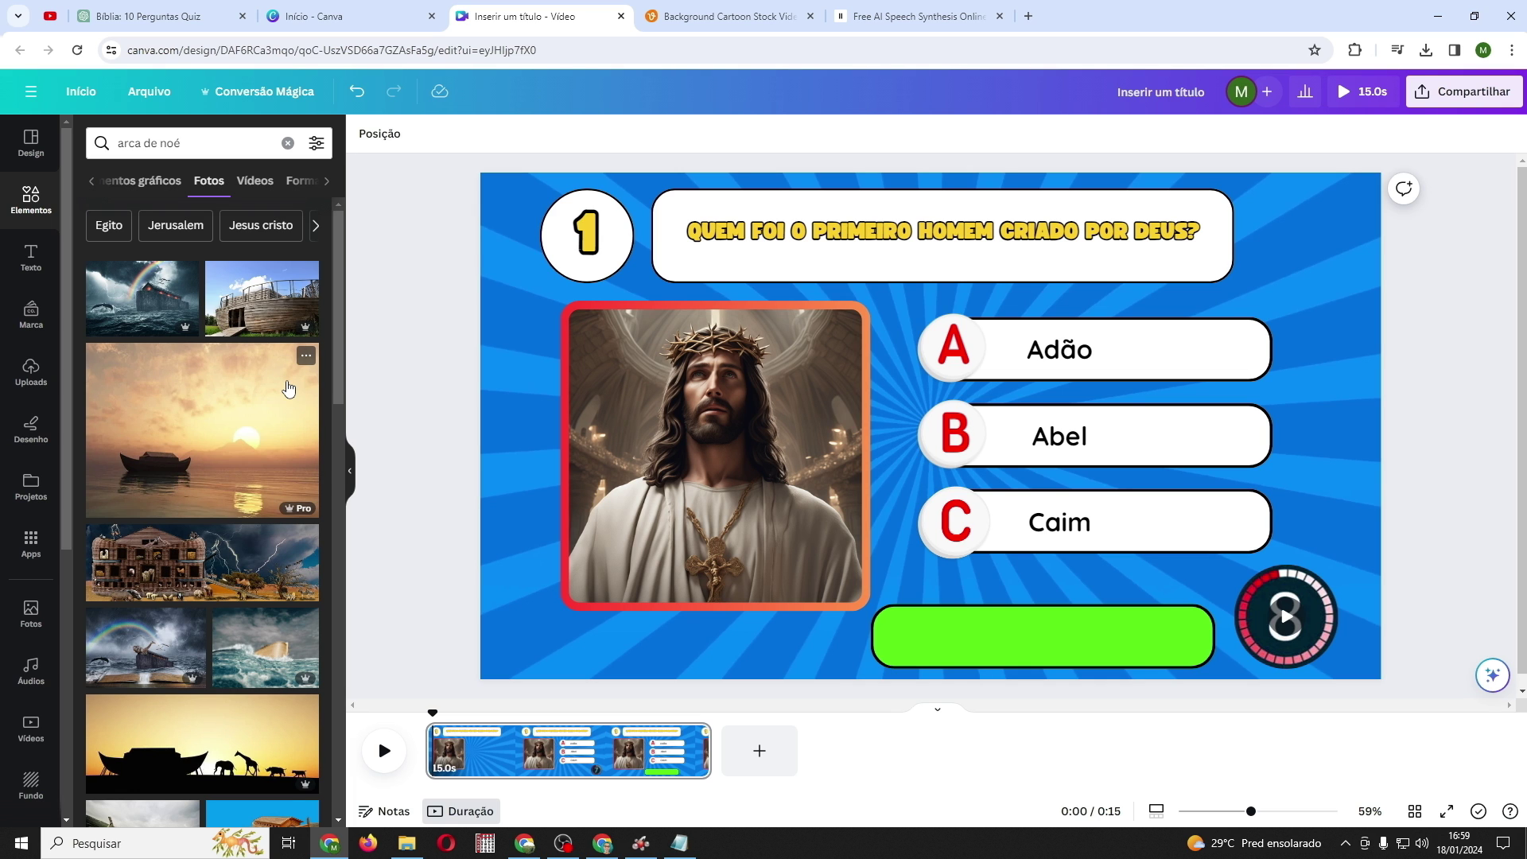
Start bulk creation with manually entered data and clear the sample table
{"action": "left_click", "coordinate": [31, 544]}
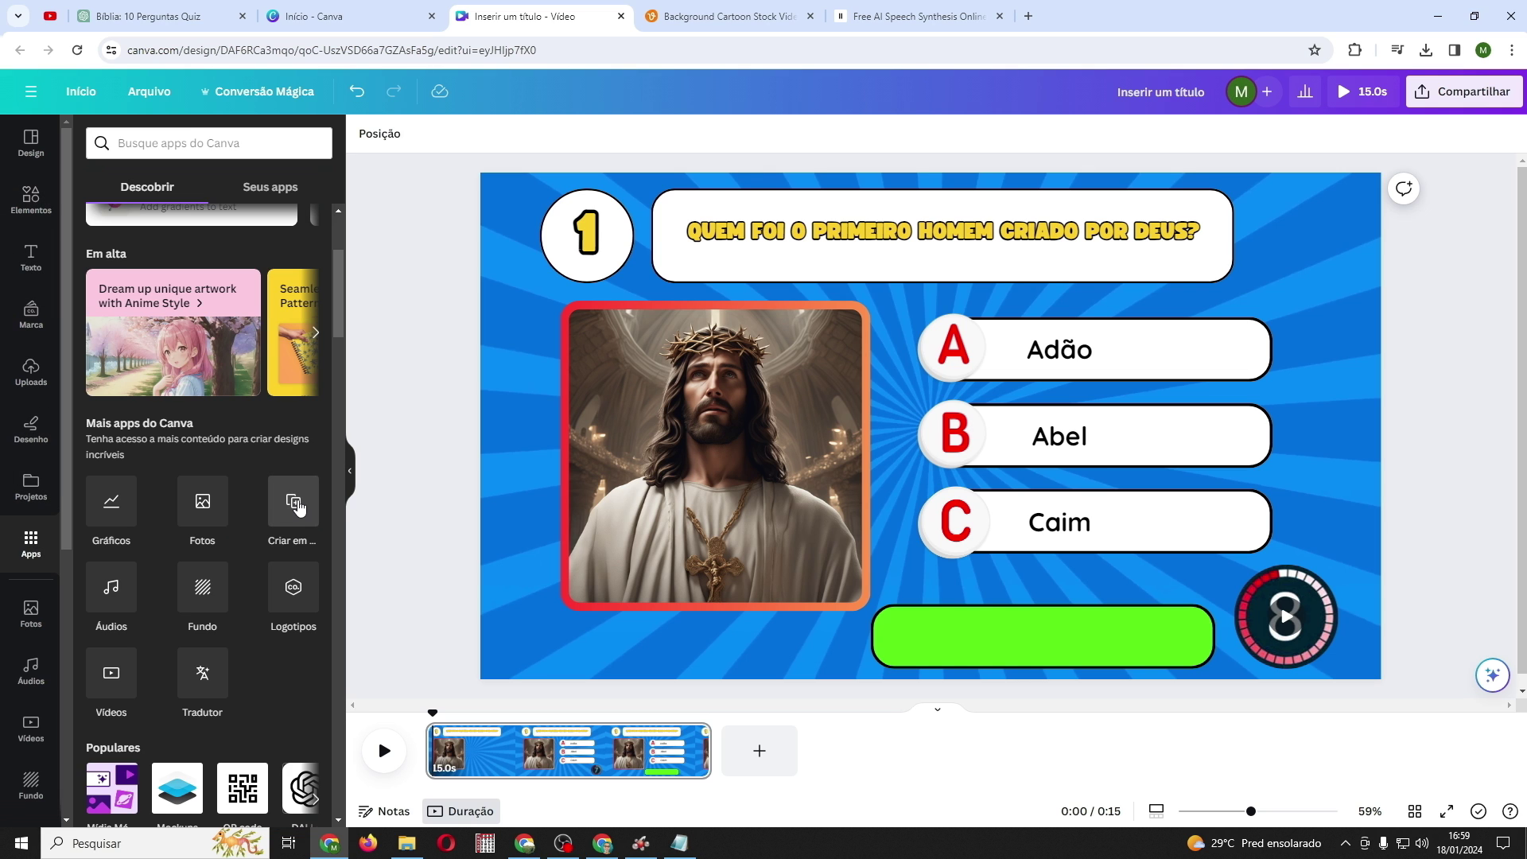
{"action": "left_click", "coordinate": [297, 506]}
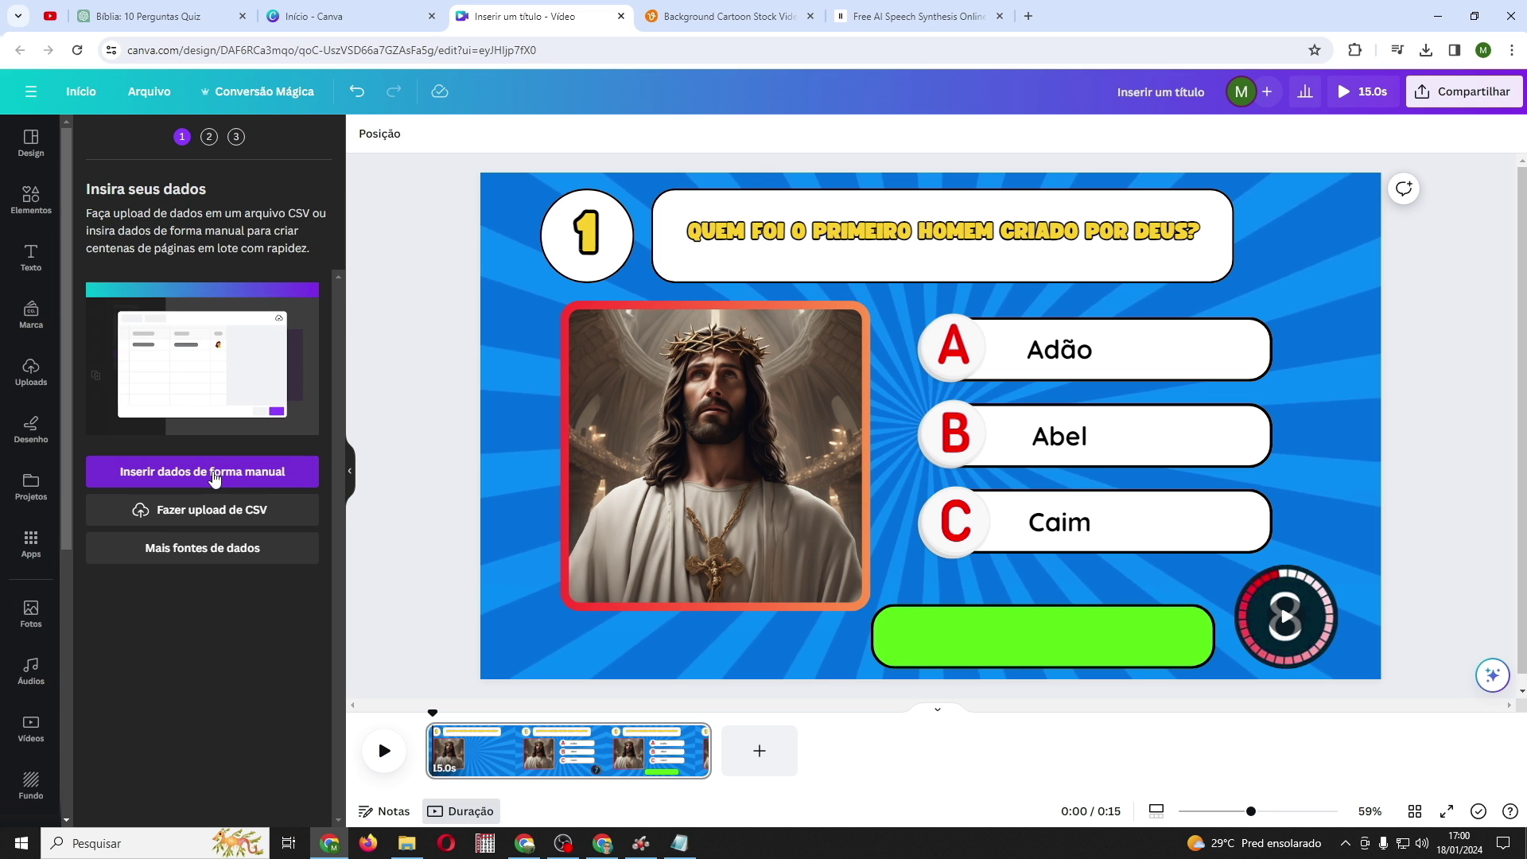
{"action": "left_click", "coordinate": [213, 475]}
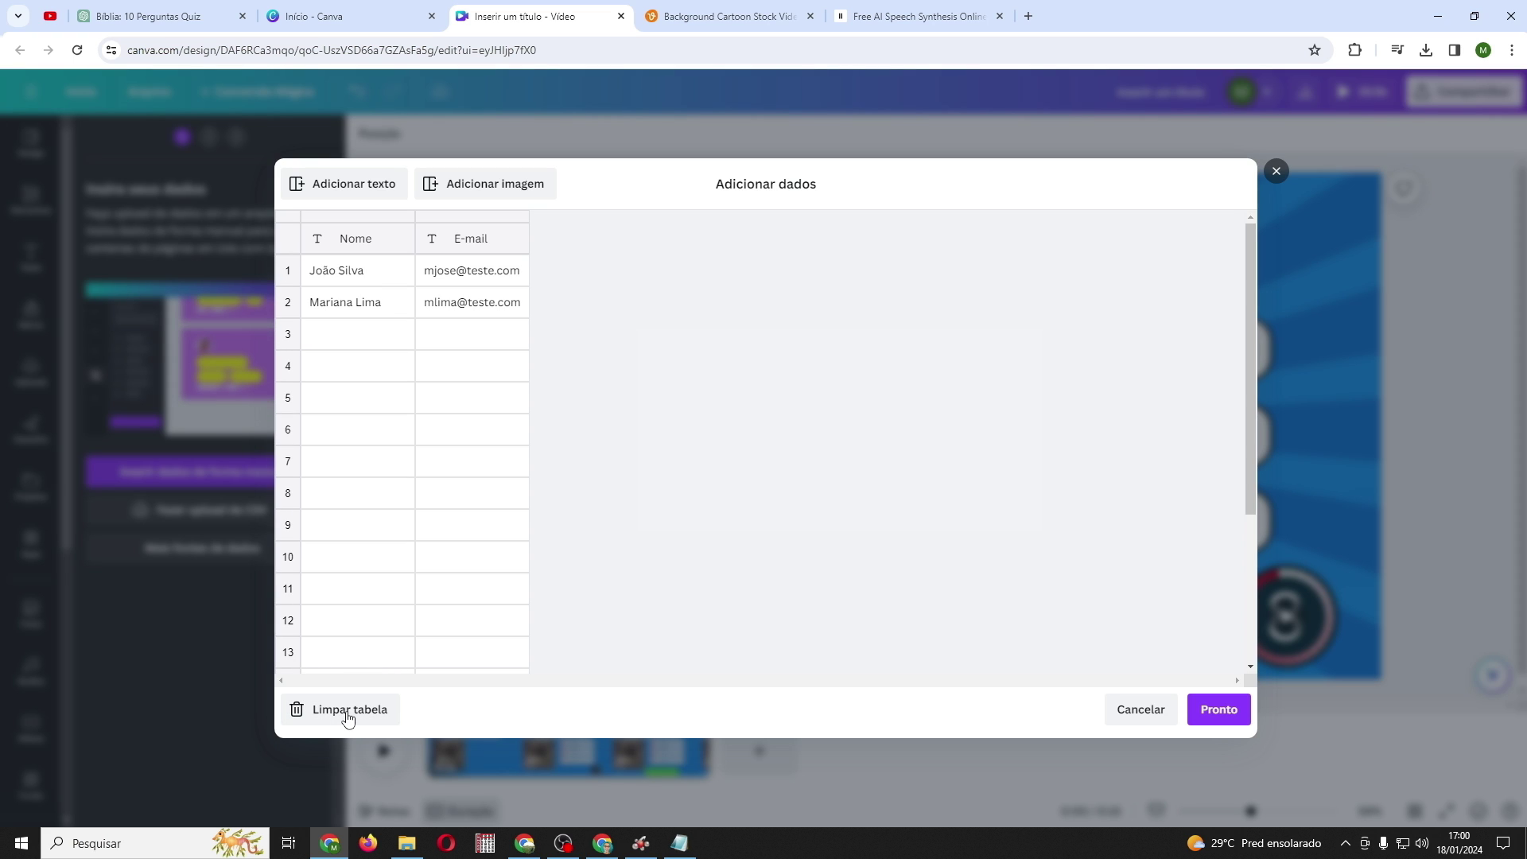
{"action": "left_click", "coordinate": [347, 710]}
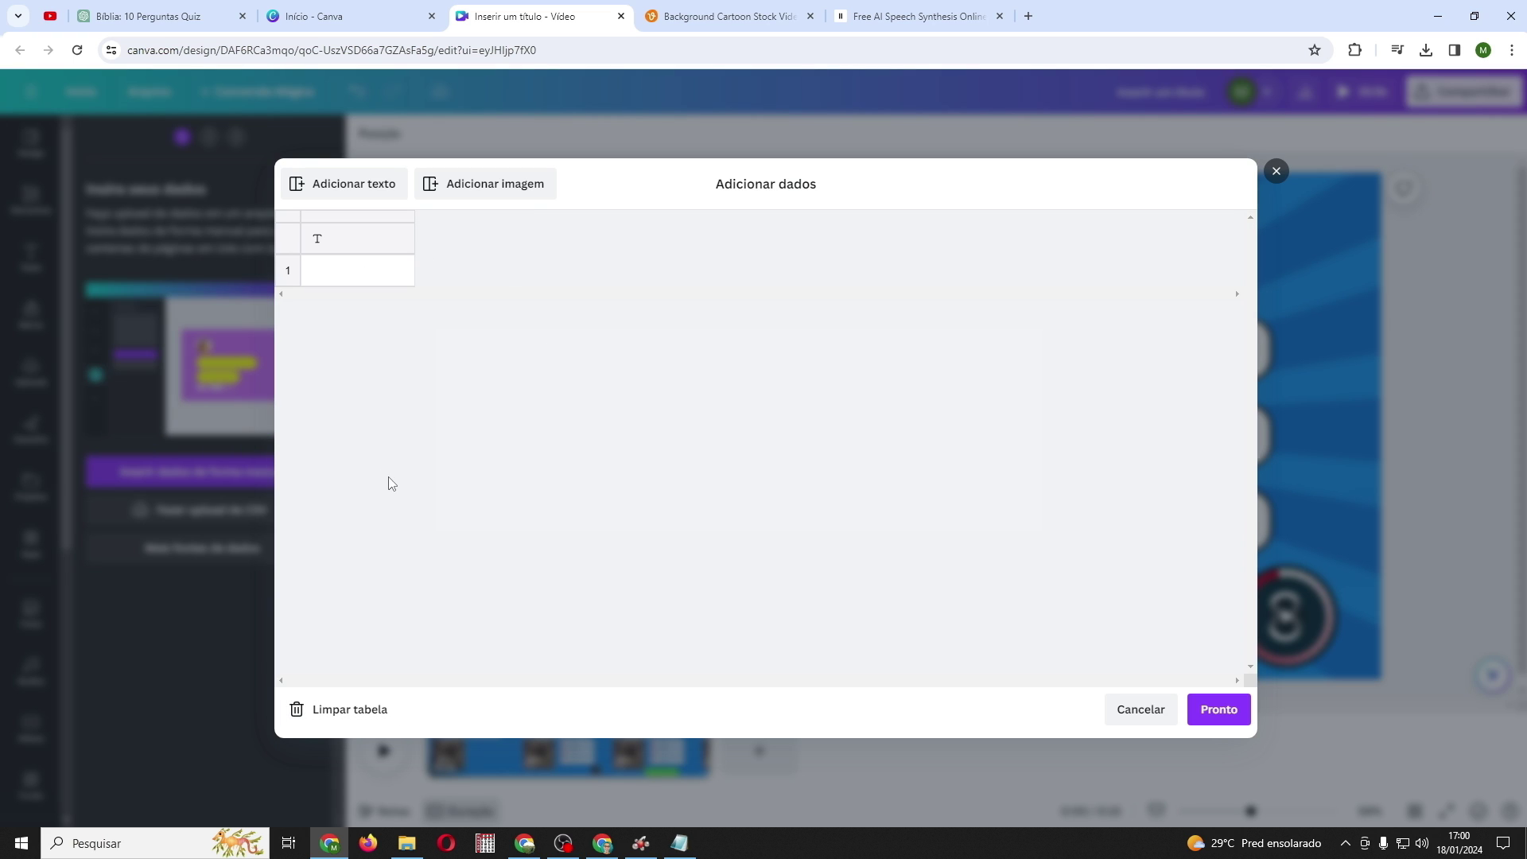
Copy the whole ten-question table from ChatGPT, headers included, and paste it into Canva's empty data table from the first header cell
{"action": "left_click", "coordinate": [163, 18]}
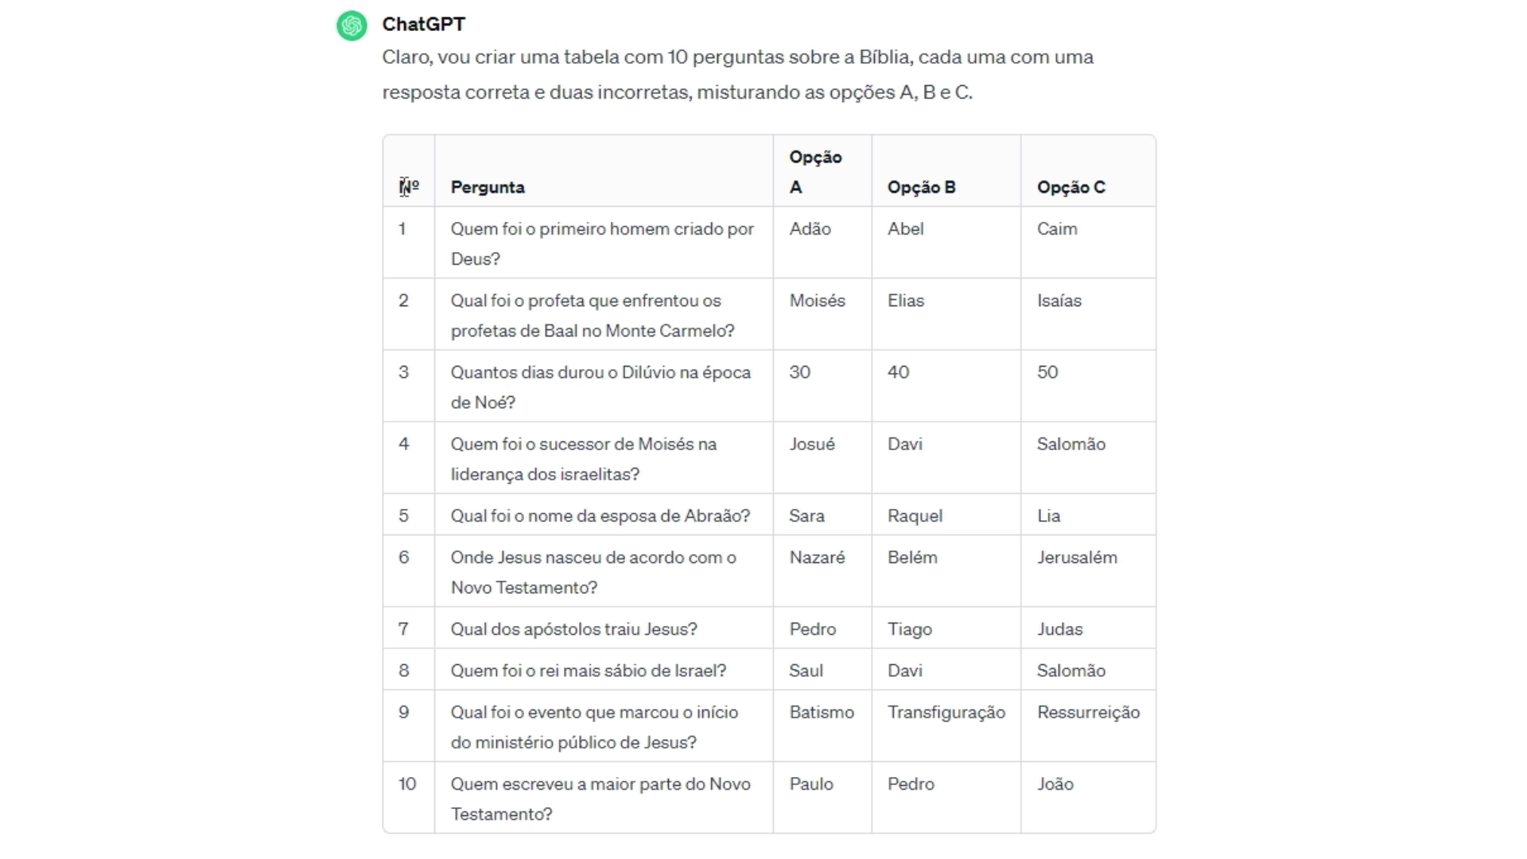
{"action": "left_click_drag", "start_coordinate": [401, 185], "coordinate": [1125, 790]}
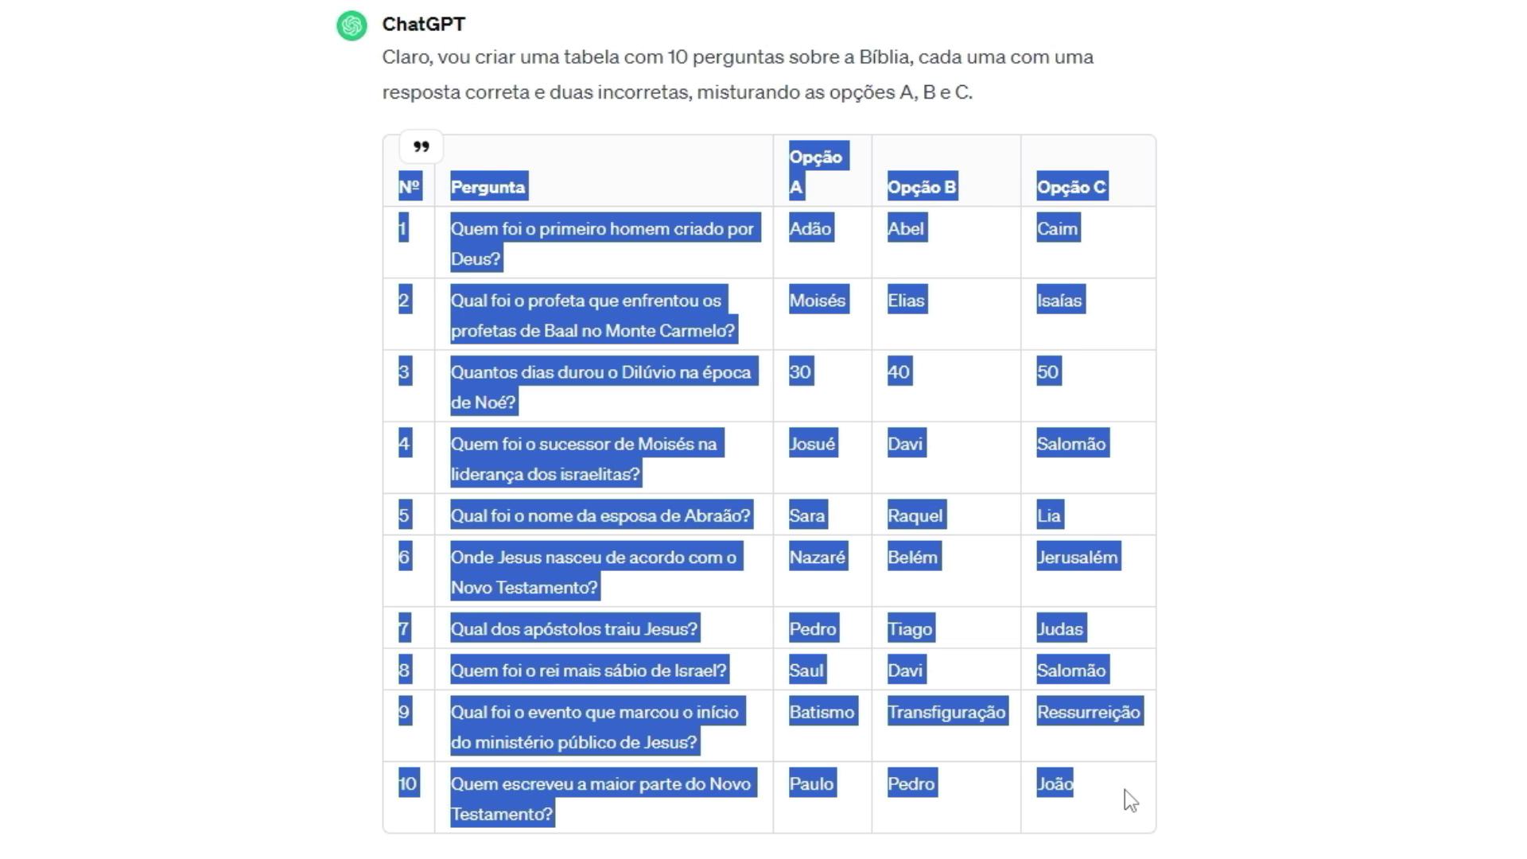
{"action": "right_click", "coordinate": [762, 311]}
{"action": "left_click", "coordinate": [804, 334]}
{"action": "left_click", "coordinate": [525, 16]}
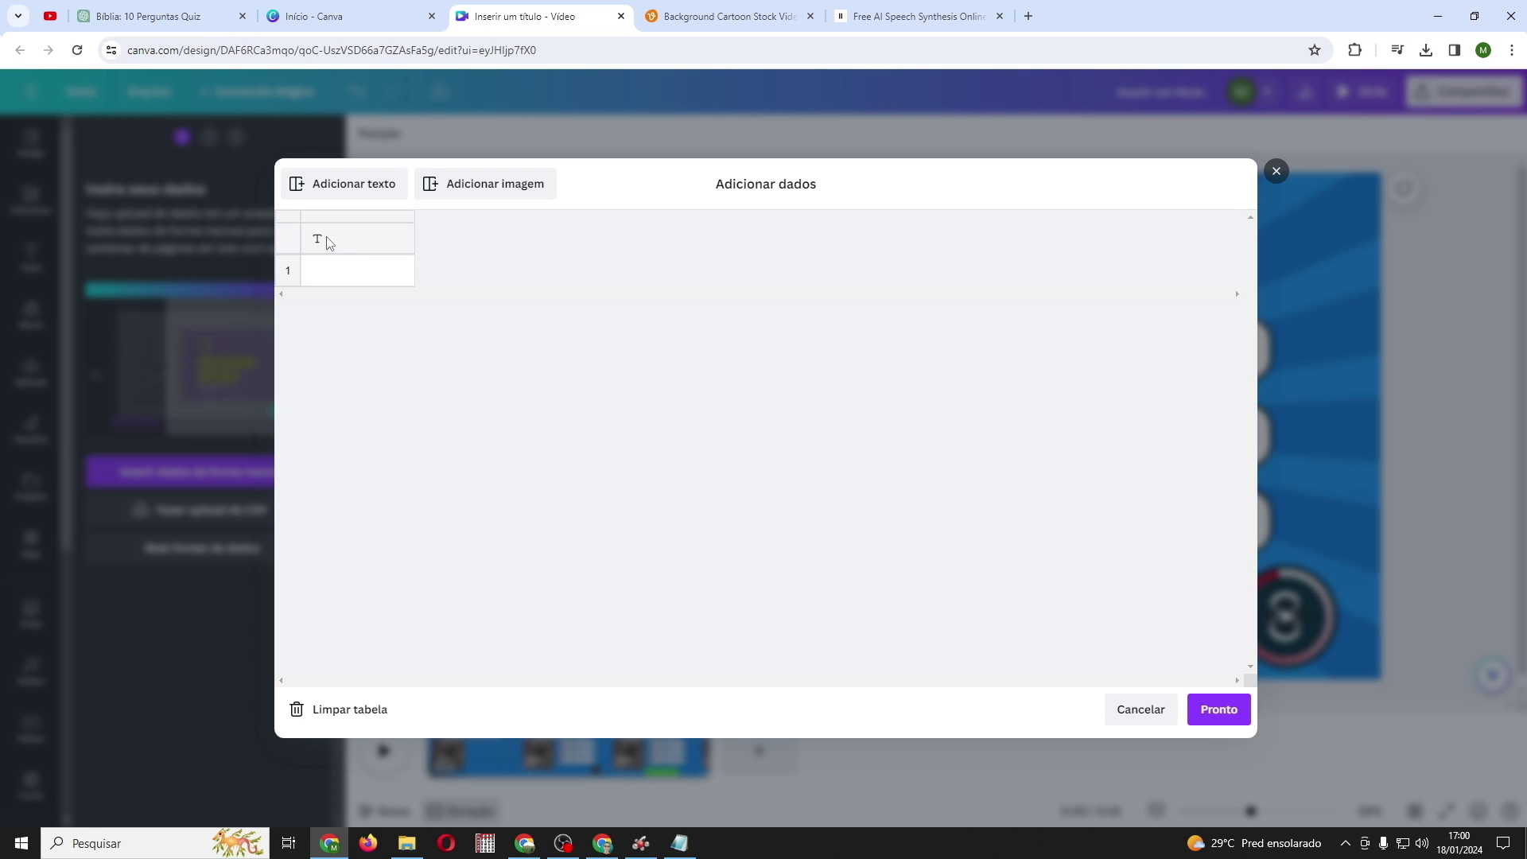
{"action": "left_click", "coordinate": [327, 240]}
{"action": "key", "text": "ctrl+v"}
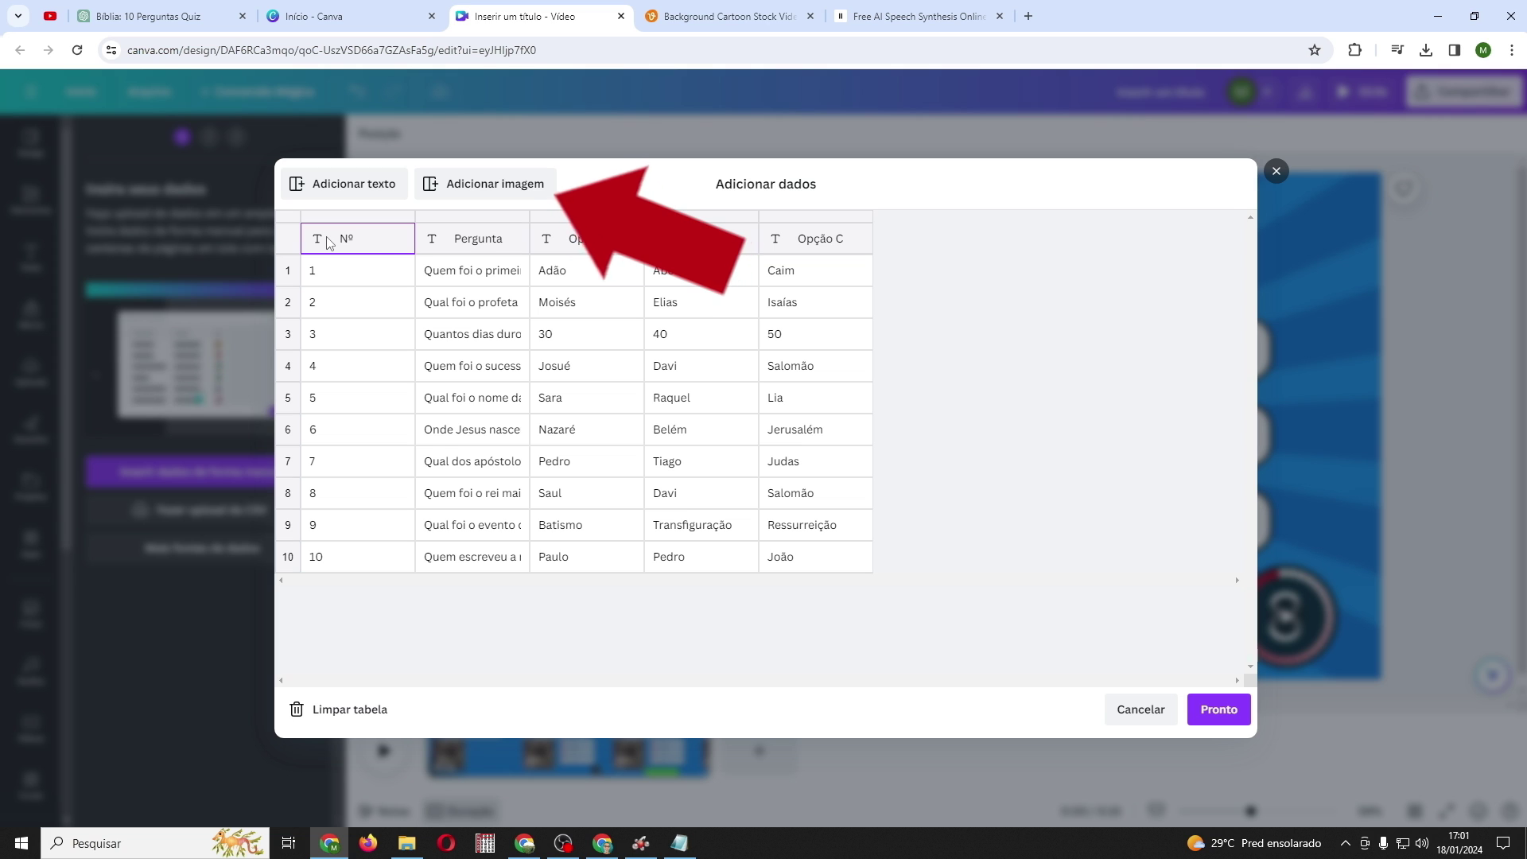
Add an image column to the data table and assign the Jesus image from the Pergunta 1 folder to row 1
{"action": "left_click", "coordinate": [489, 184]}
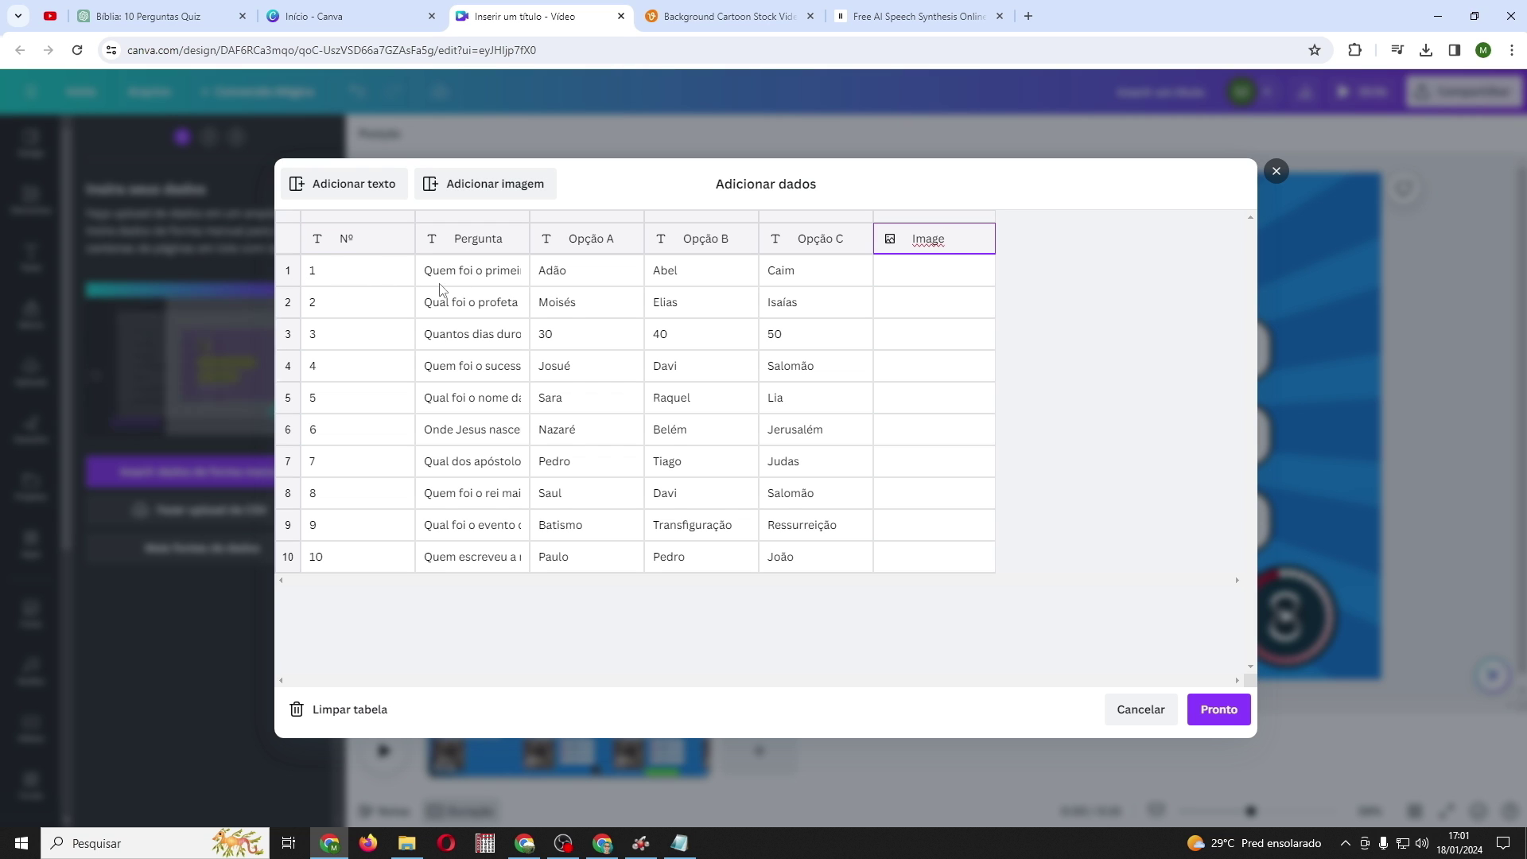
{"action": "left_click", "coordinate": [979, 274]}
{"action": "scroll", "coordinate": [910, 465], "scroll_direction": "down", "scroll_amount": 7}
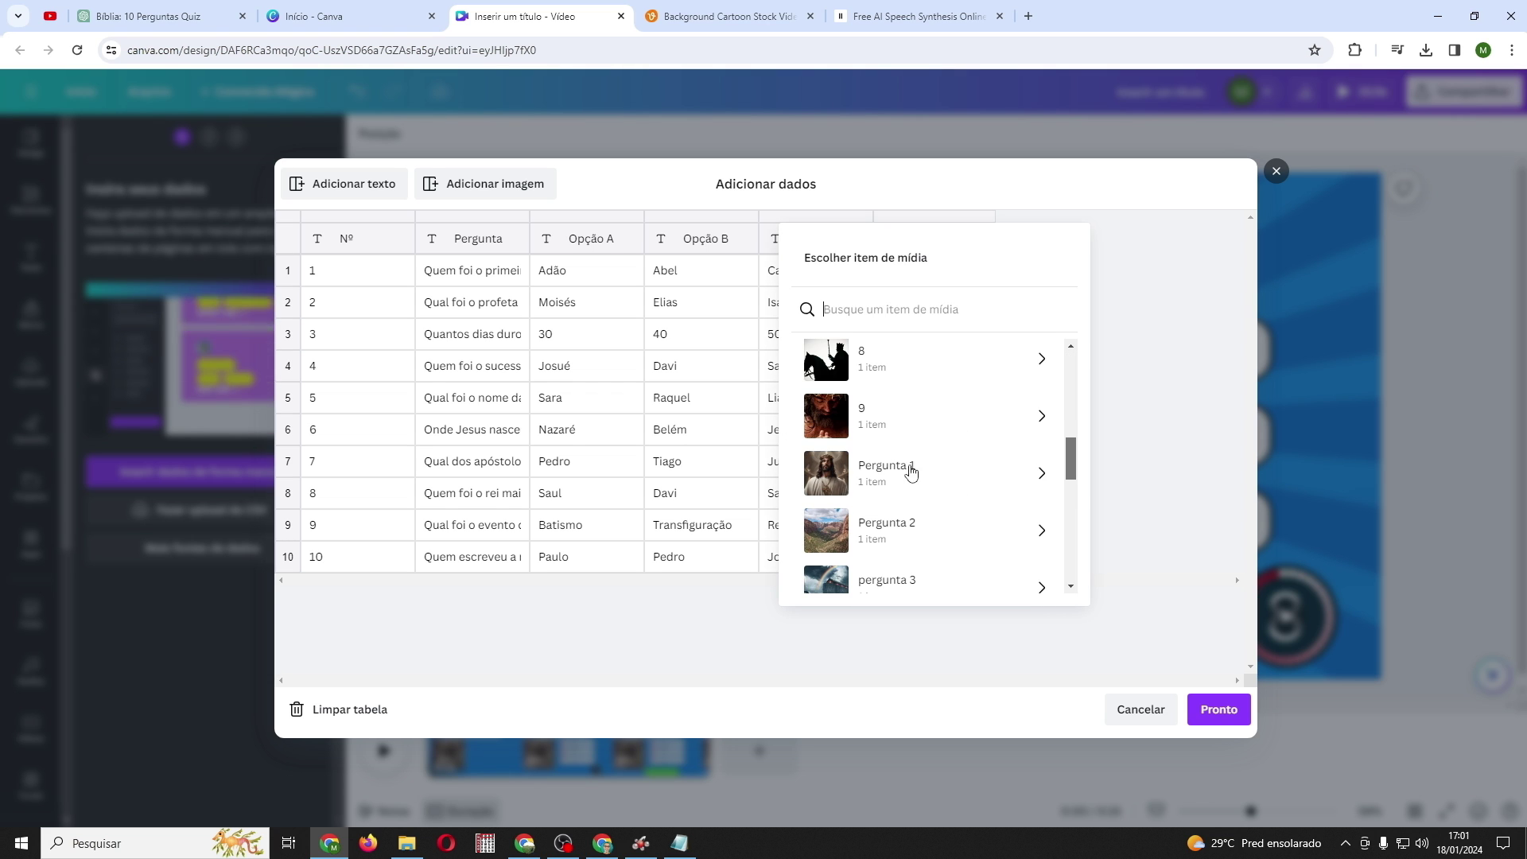
{"action": "left_click", "coordinate": [841, 480]}
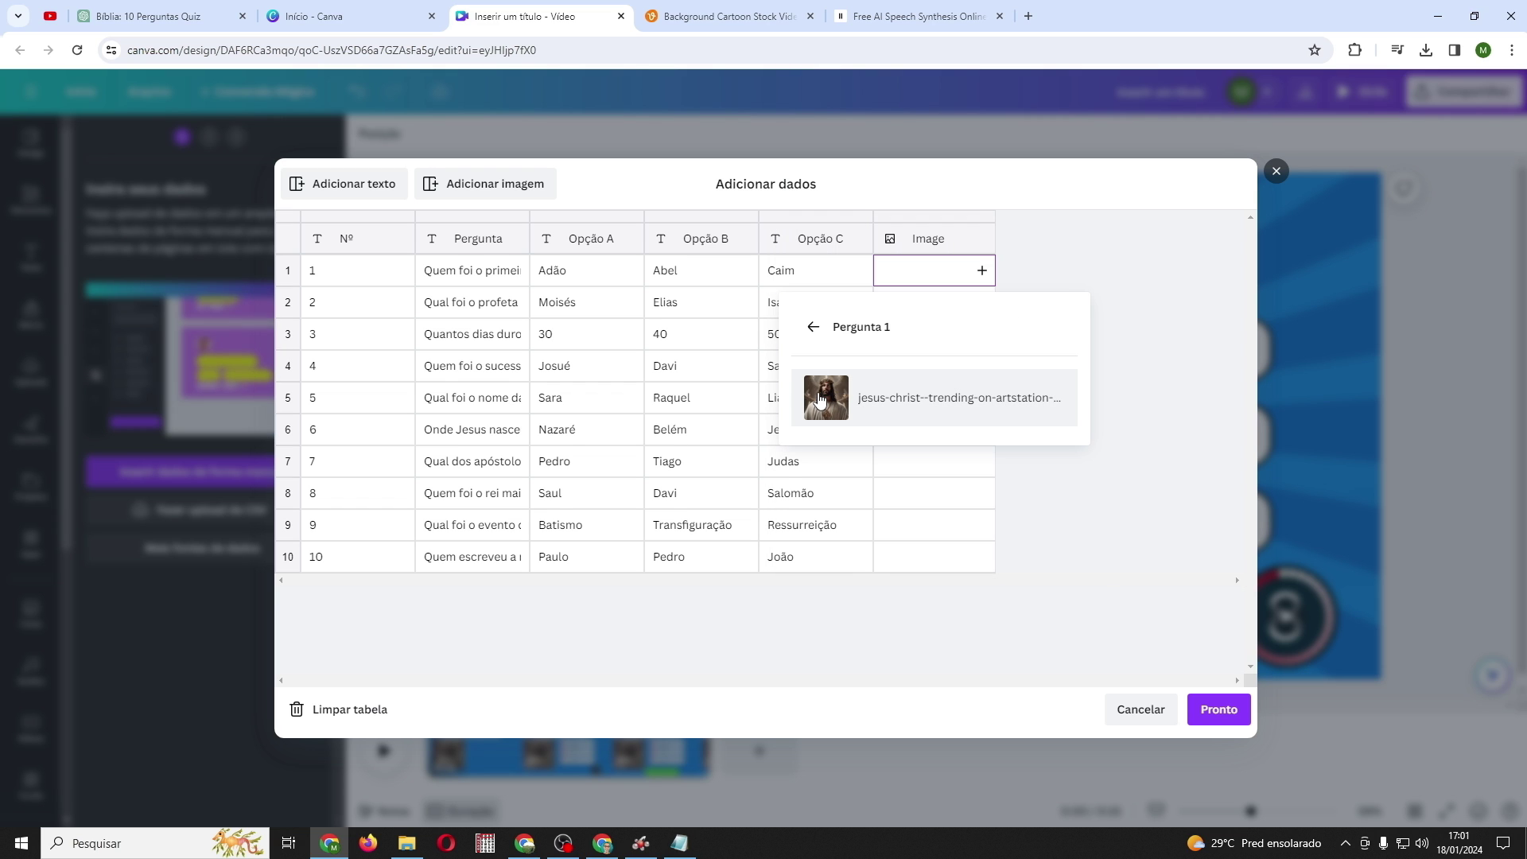
{"action": "left_click", "coordinate": [819, 398]}
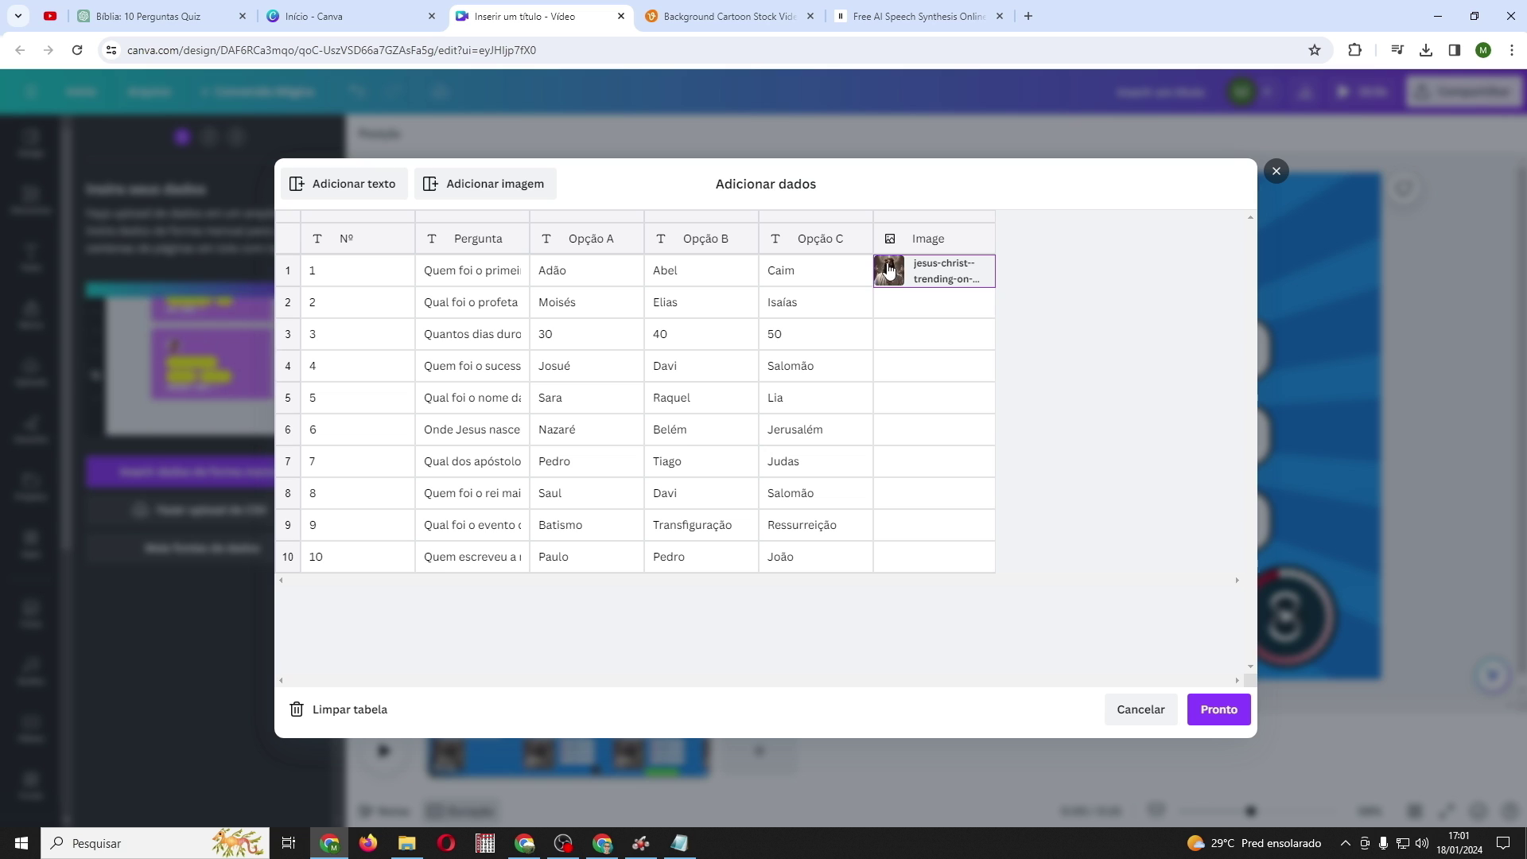
Assign the Zion Mount Carmel Highway image from the Pergunta 2 folder to row 2 of the data table
{"action": "left_click", "coordinate": [986, 309]}
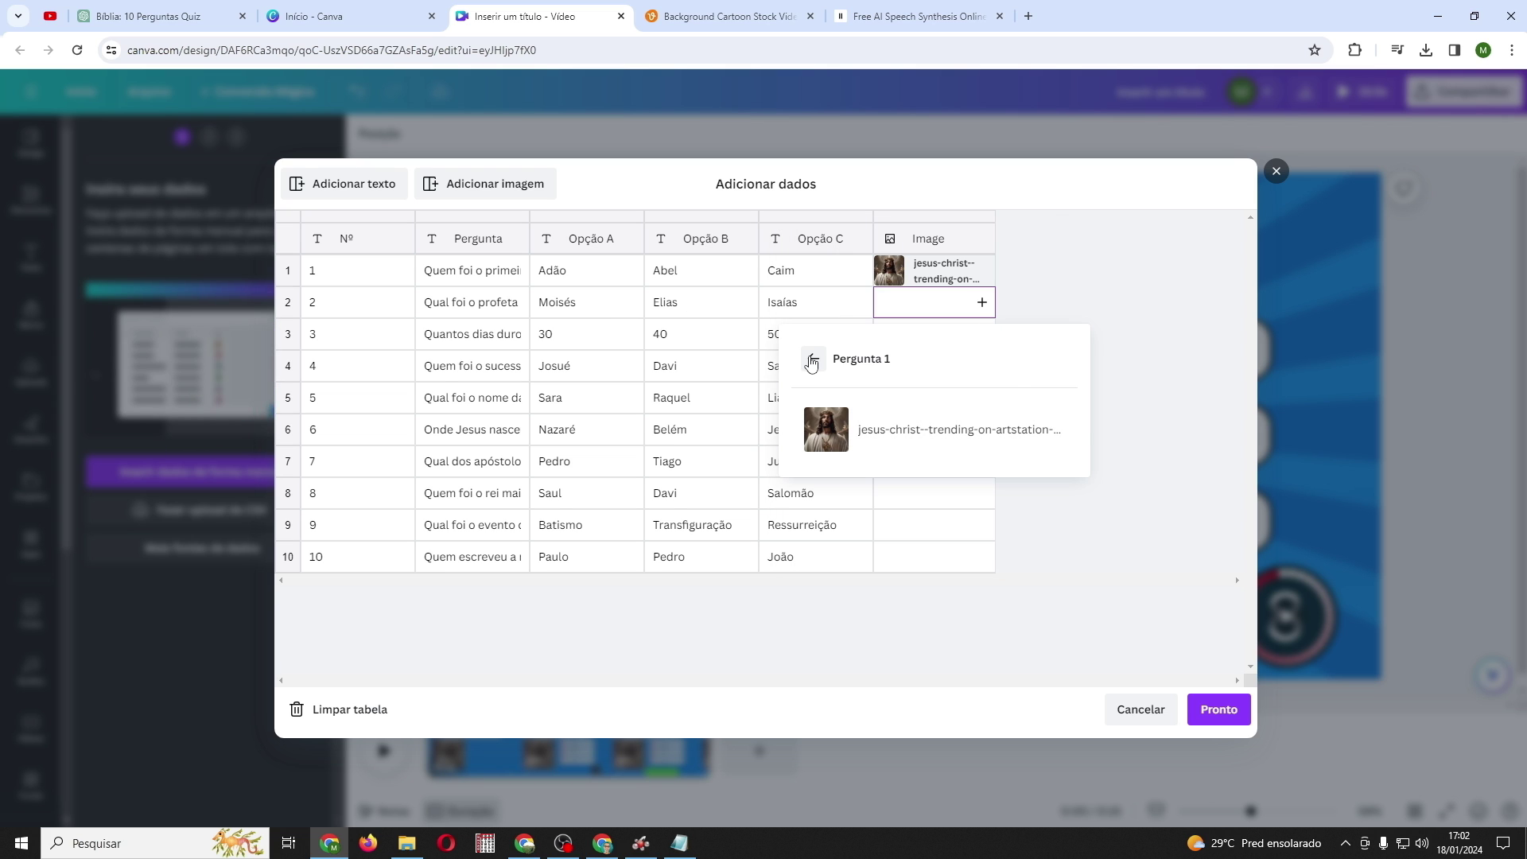
{"action": "left_click", "coordinate": [811, 363]}
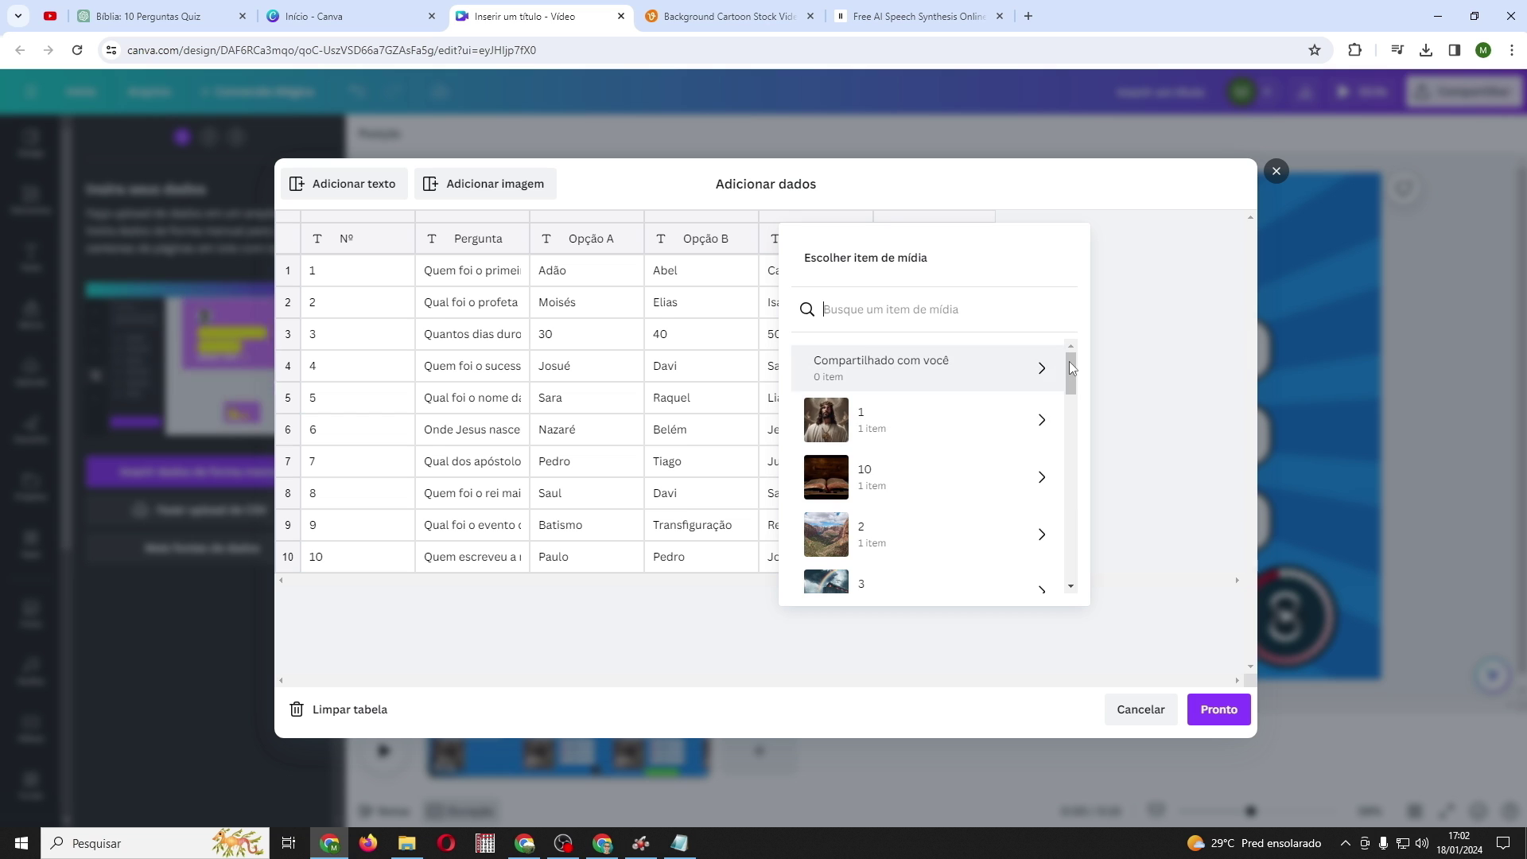
{"action": "left_click_drag", "start_coordinate": [1068, 361], "coordinate": [1069, 487]}
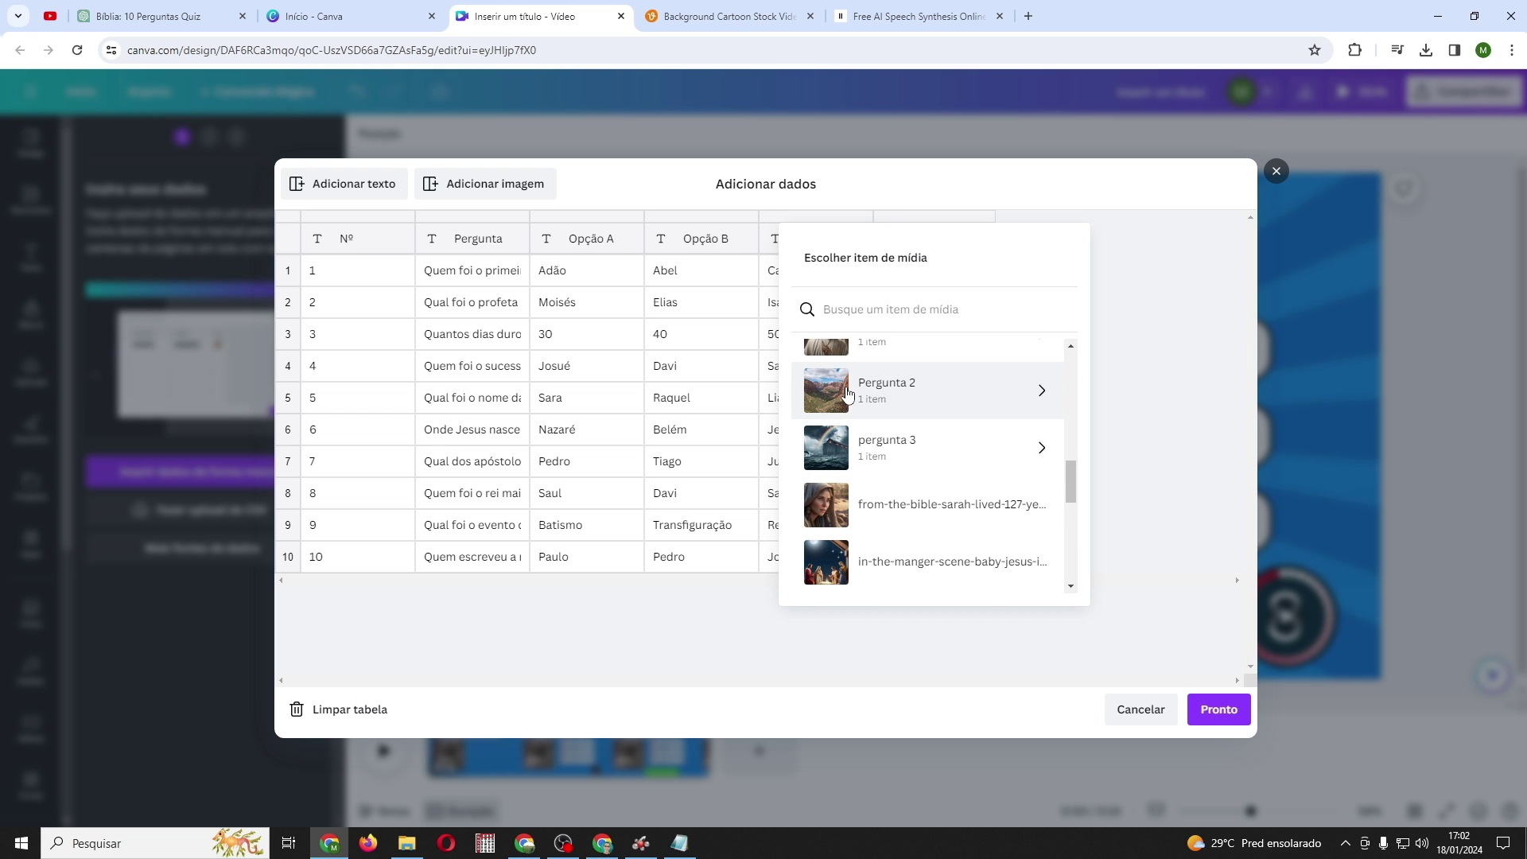
{"action": "left_click", "coordinate": [847, 392]}
{"action": "left_click", "coordinate": [834, 428]}
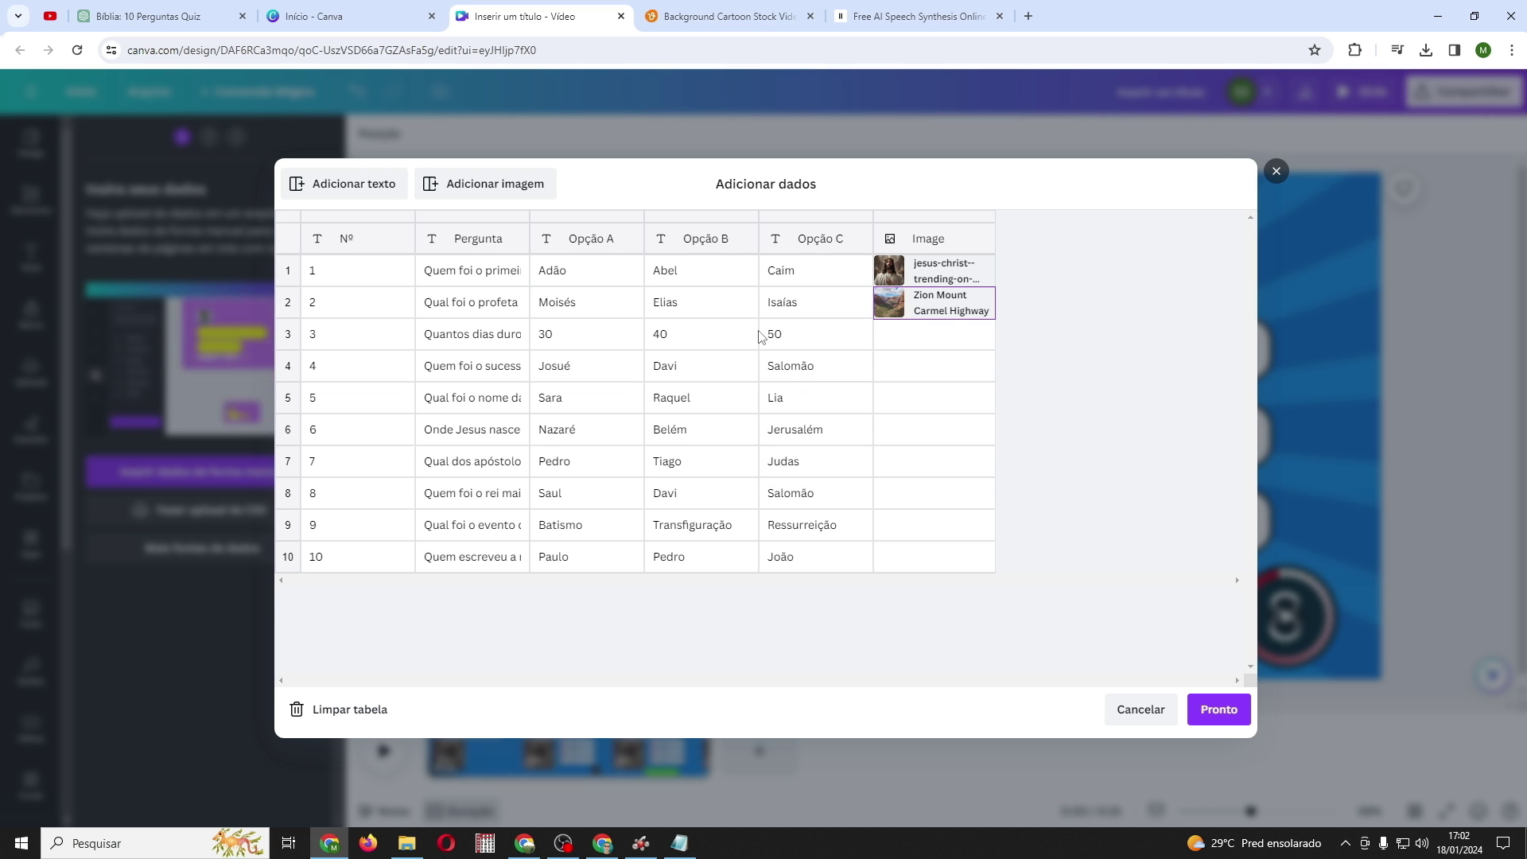
Assign the Noah's Ark Bible Story image from the pergunta 3 folder to row 3 of the data table
{"action": "left_click", "coordinate": [983, 336]}
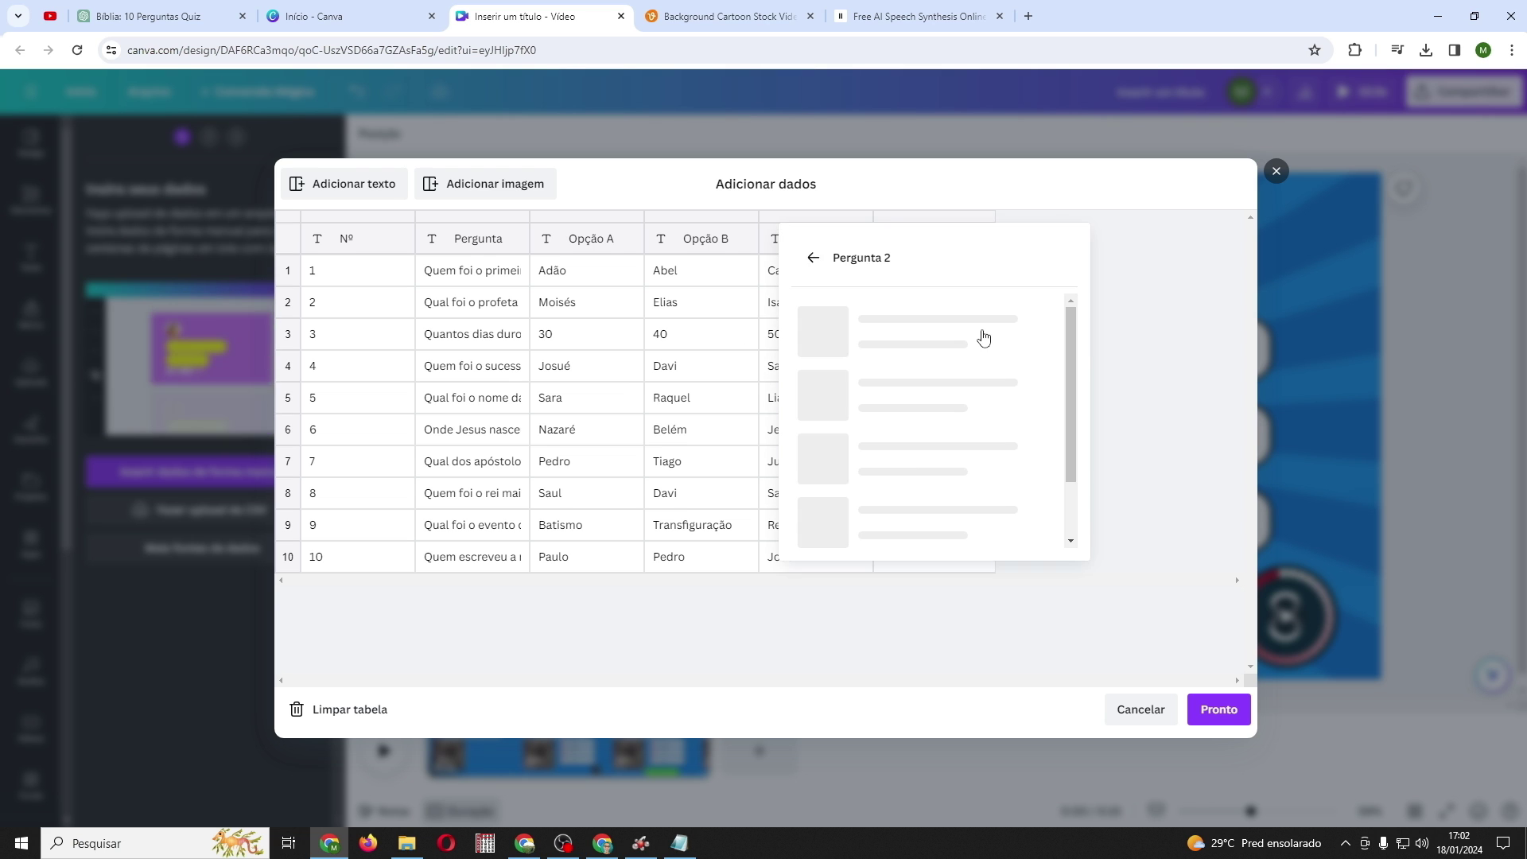
{"action": "left_click", "coordinate": [812, 388]}
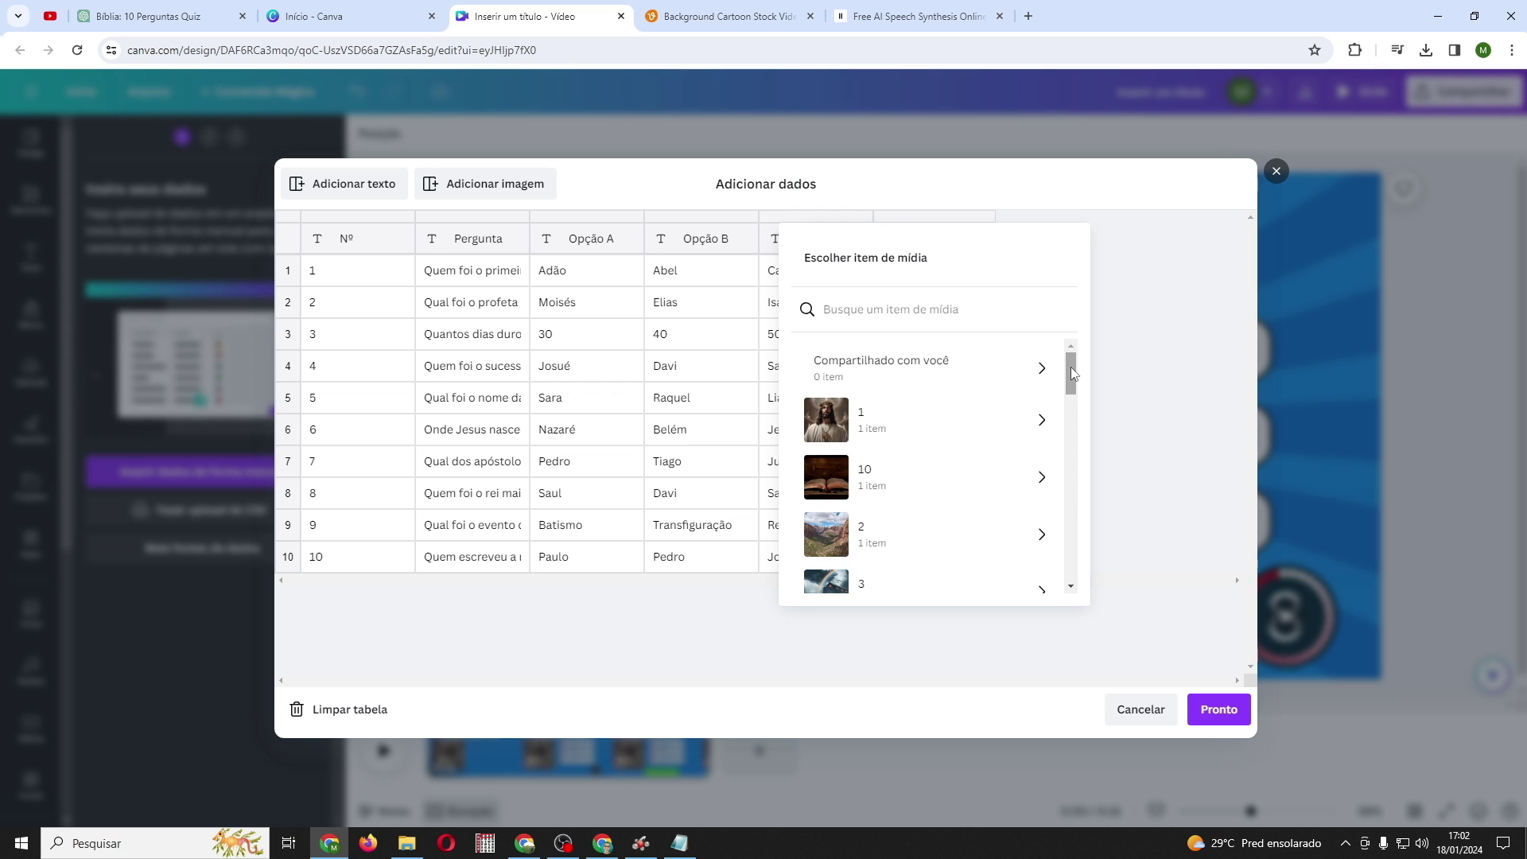
{"action": "left_click_drag", "start_coordinate": [1070, 365], "coordinate": [1069, 462]}
{"action": "left_click", "coordinate": [915, 532]}
{"action": "left_click", "coordinate": [827, 466]}
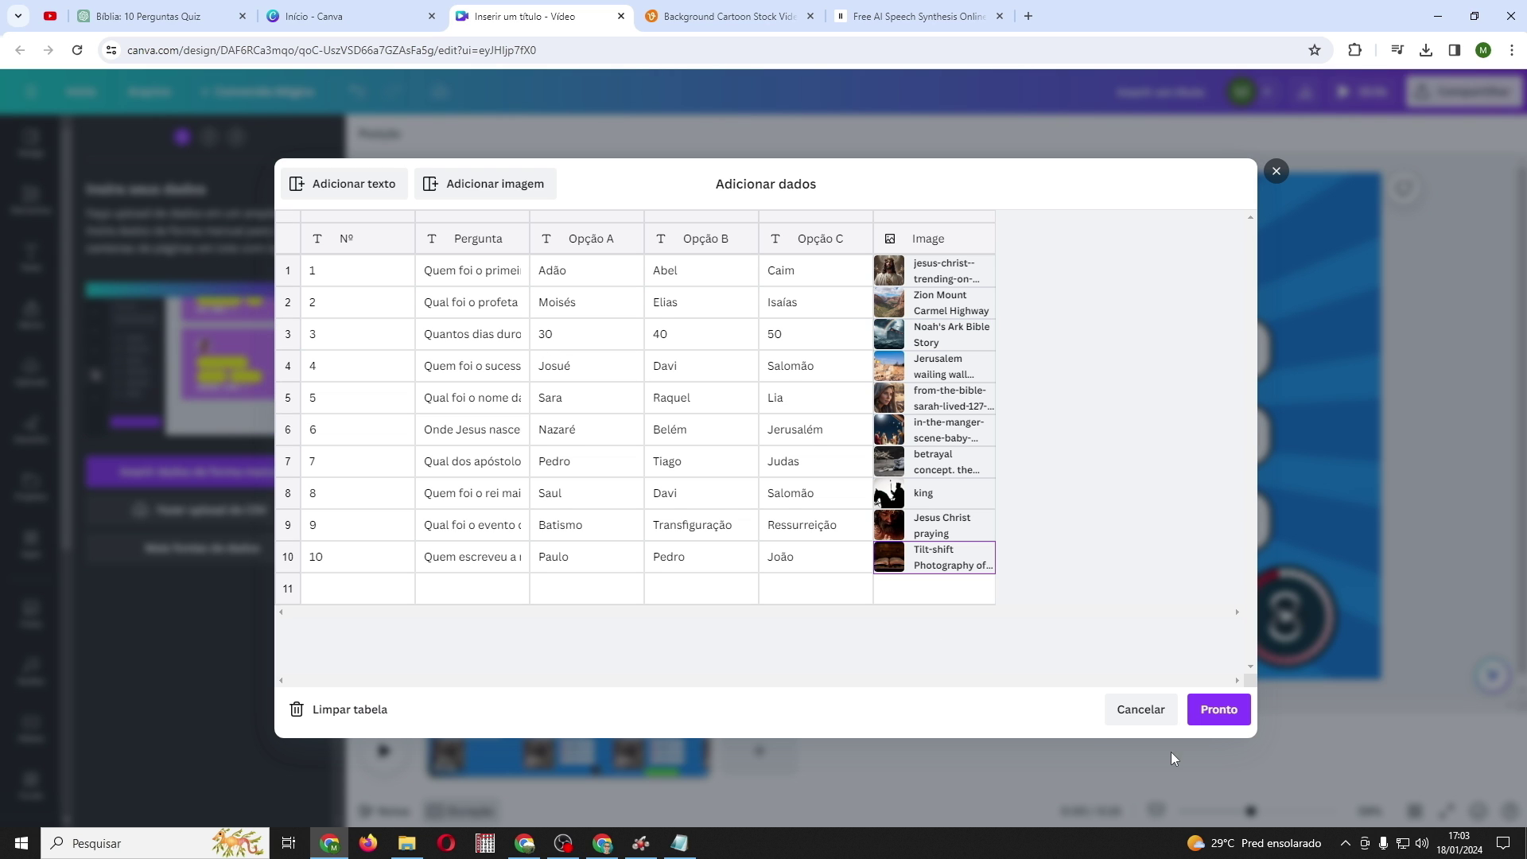
Confirm the data table and connect the circled number to the Nº field and the question text to the Pergunta field
{"action": "left_click", "coordinate": [1218, 708]}
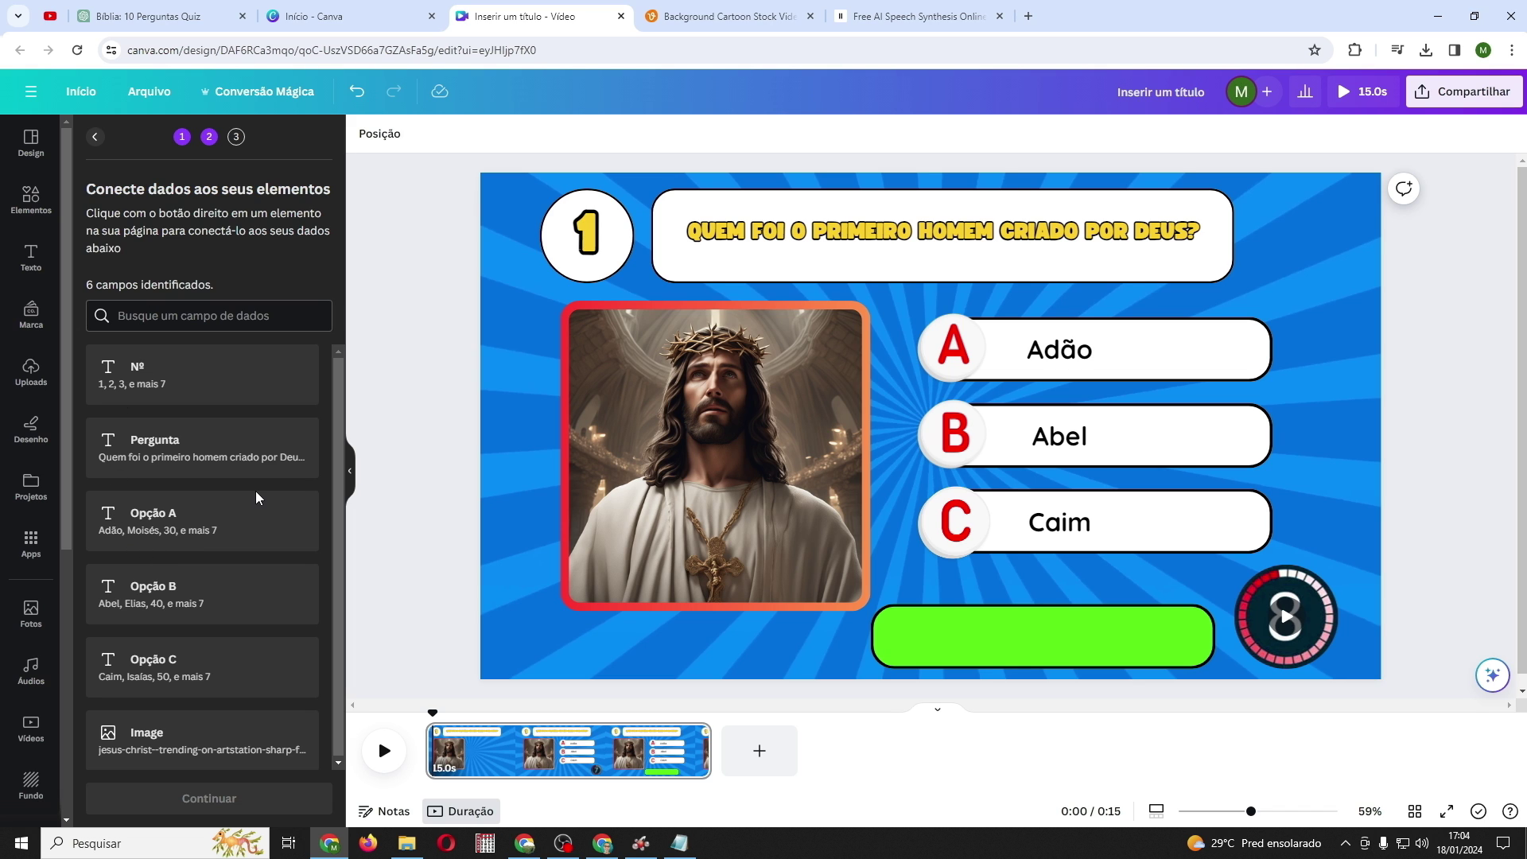
{"action": "left_click", "coordinate": [584, 239]}
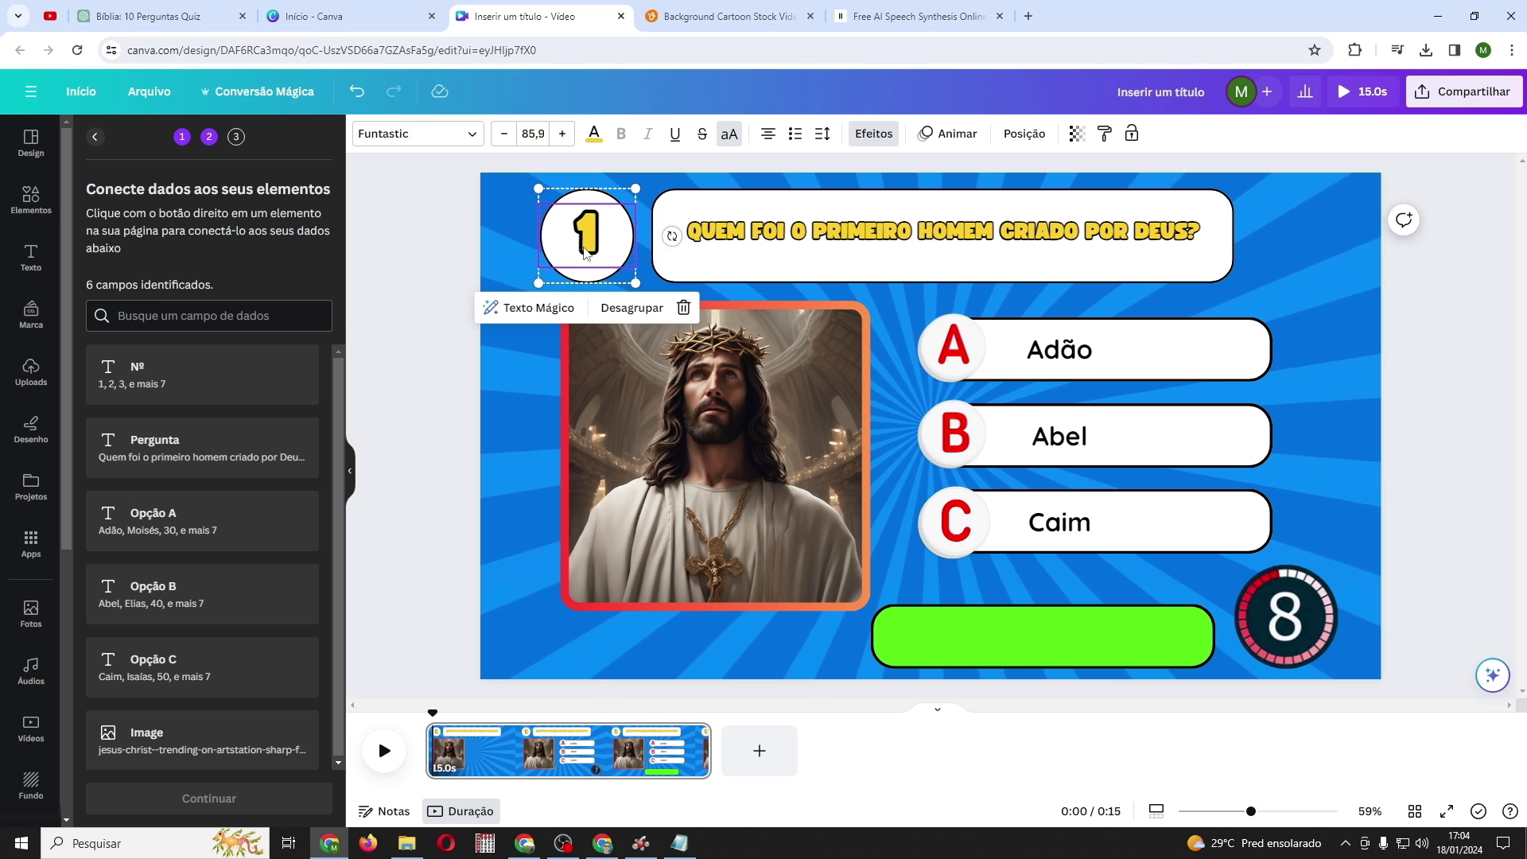
{"action": "right_click", "coordinate": [584, 251]}
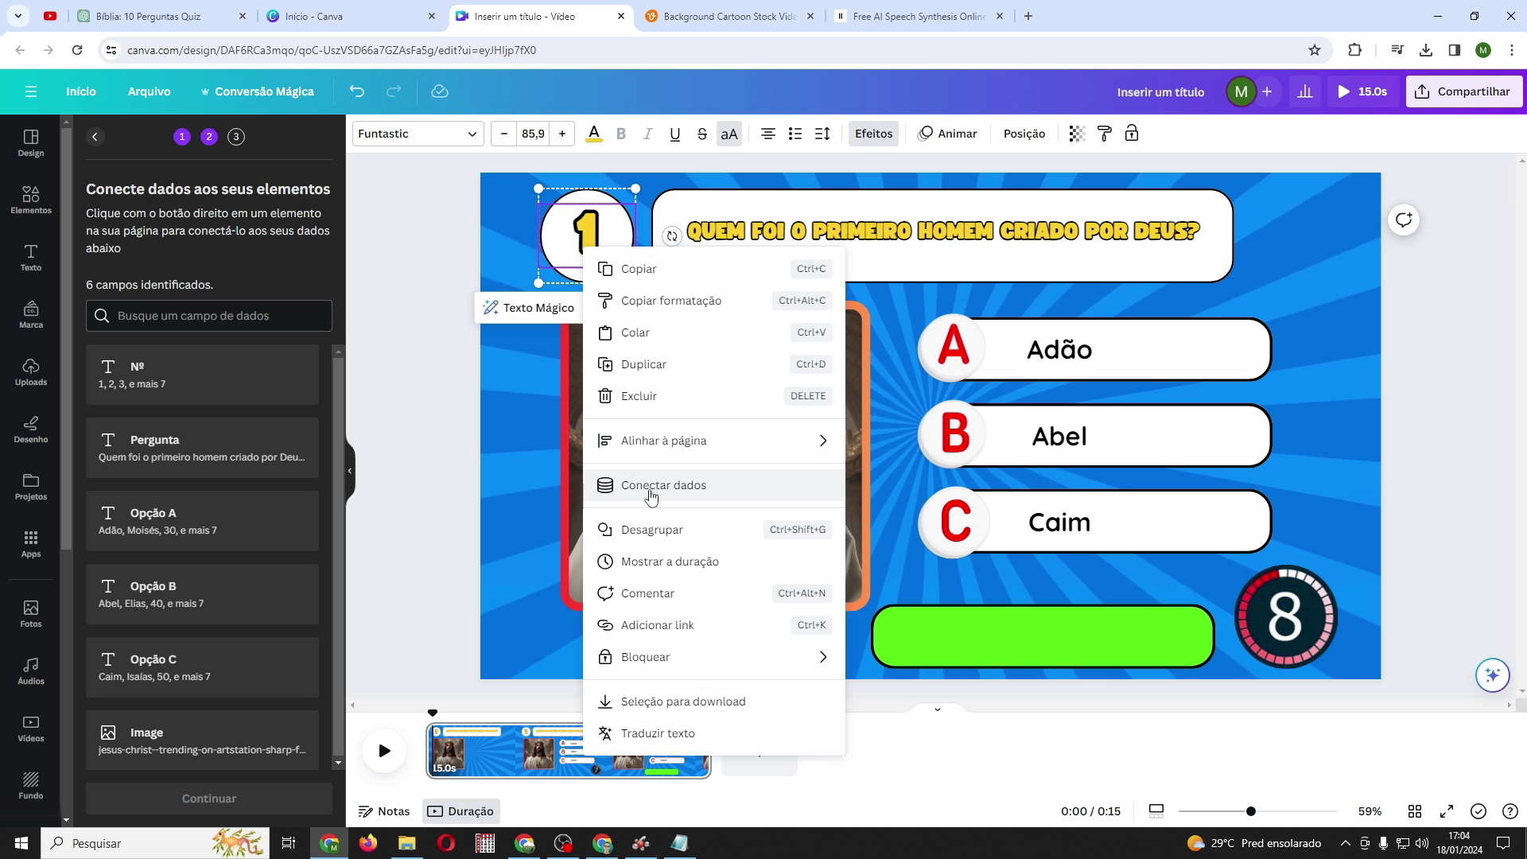
{"action": "left_click", "coordinate": [605, 485]}
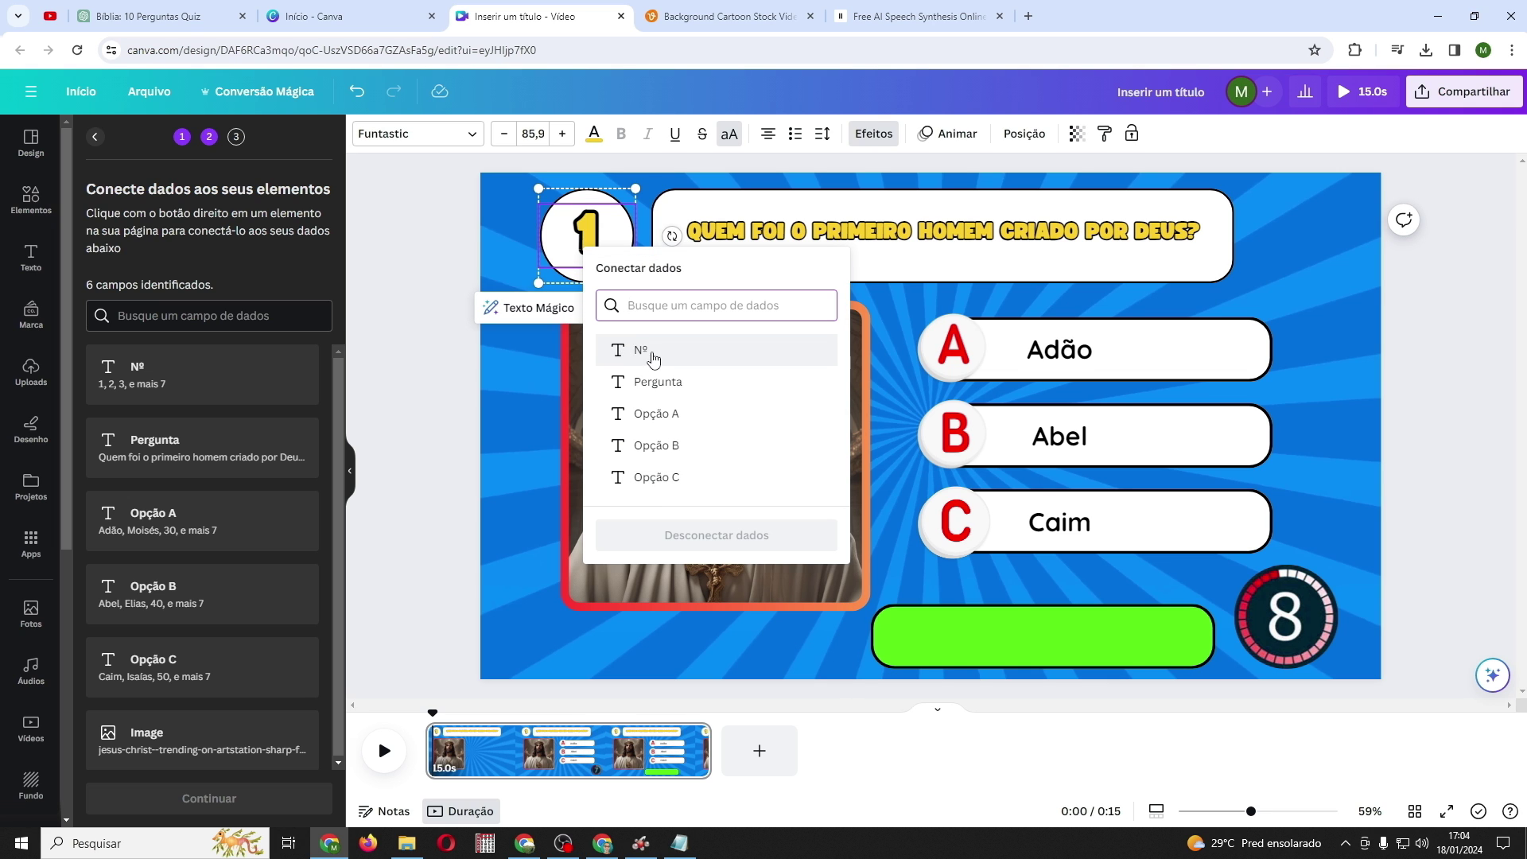
{"action": "left_click", "coordinate": [624, 356]}
{"action": "left_click", "coordinate": [791, 240]}
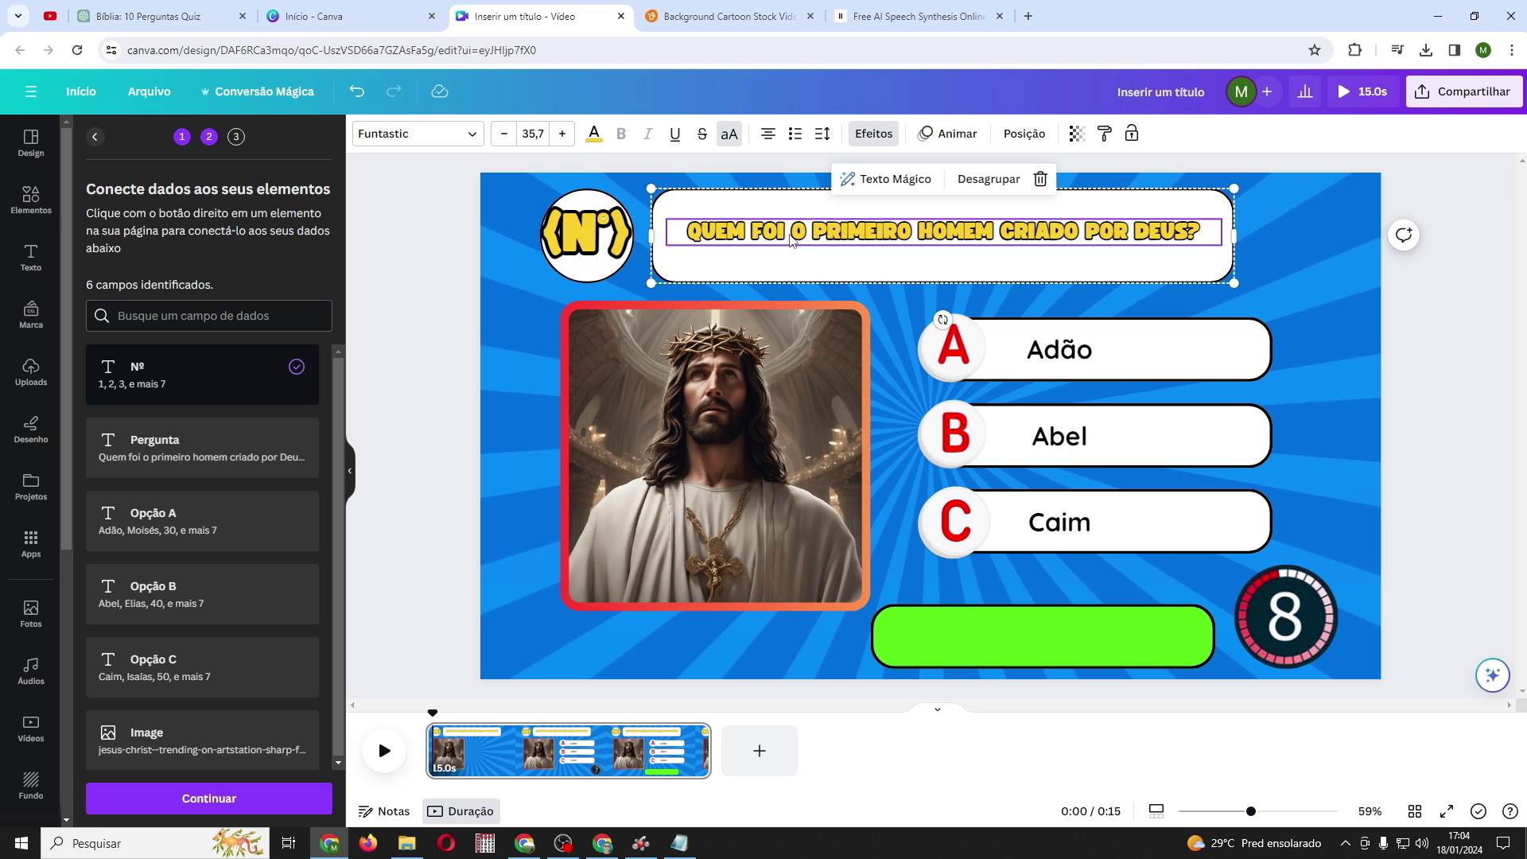
{"action": "right_click", "coordinate": [791, 240]}
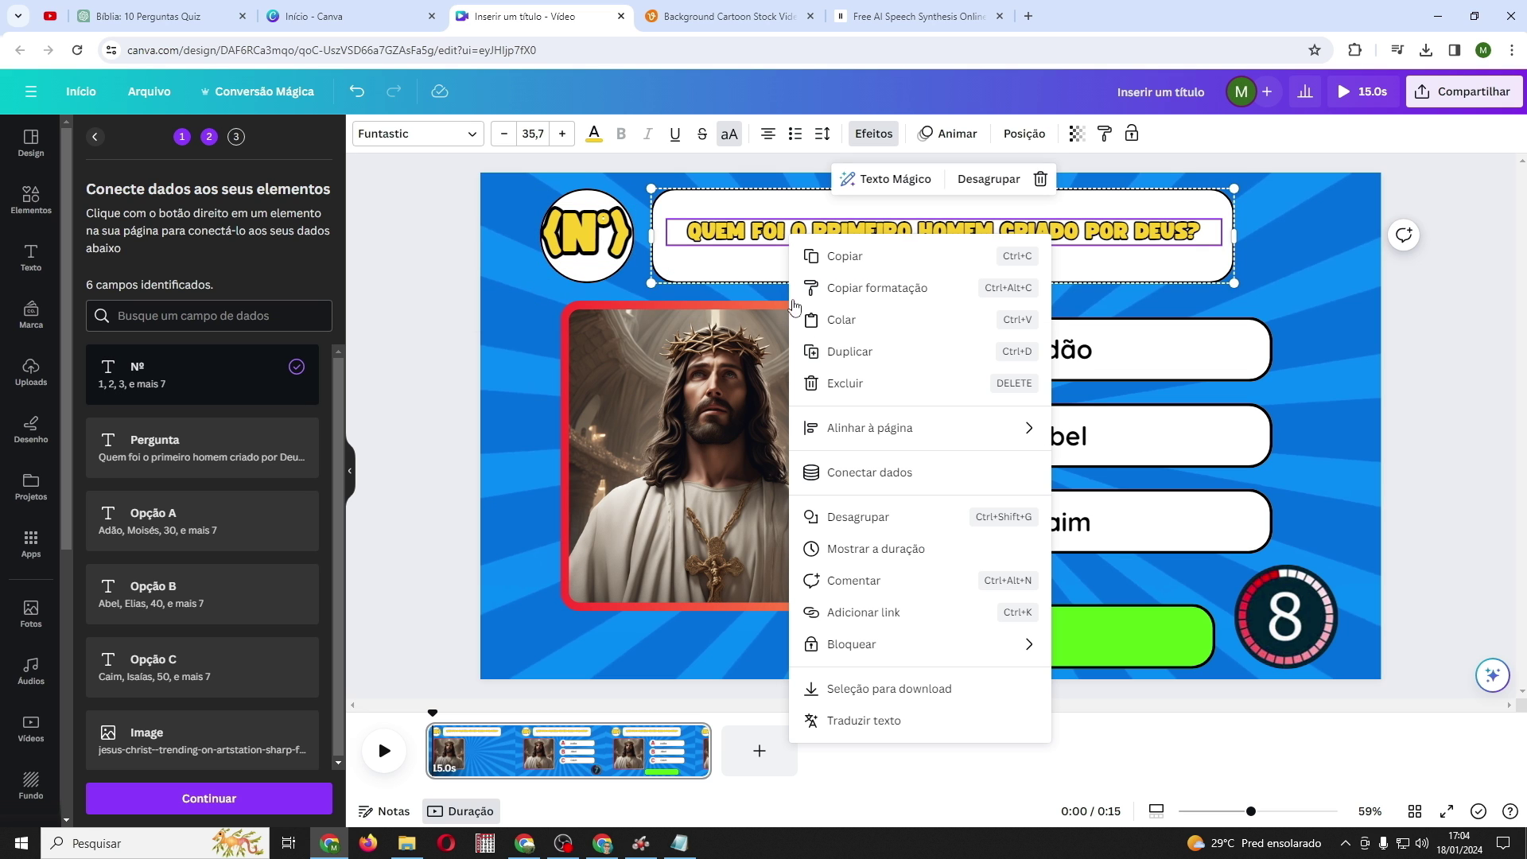
{"action": "left_click", "coordinate": [855, 472]}
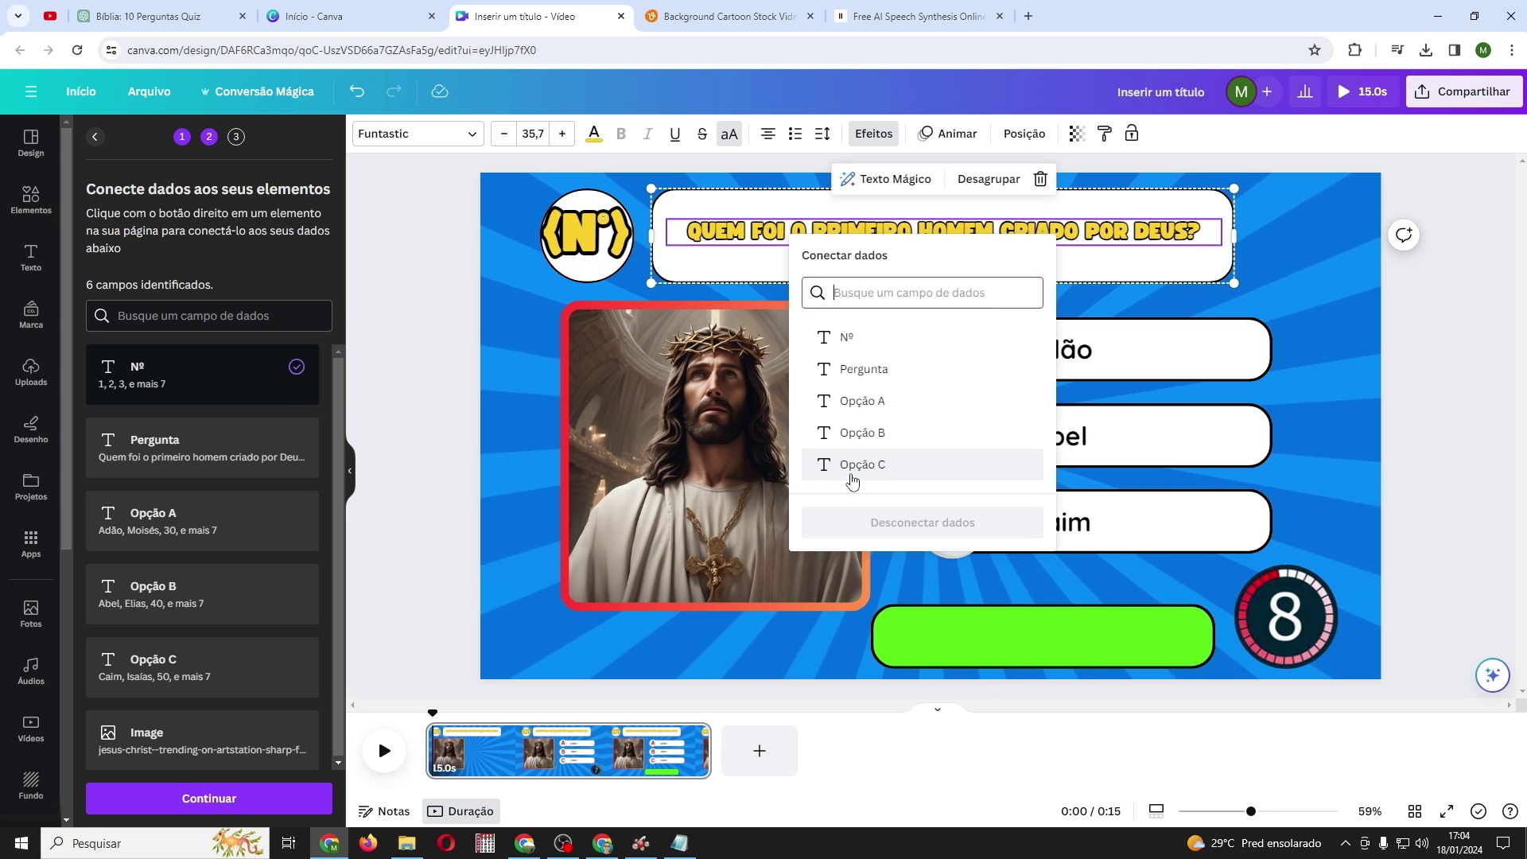
{"action": "left_click", "coordinate": [841, 371]}
Connect the answer texts Adão, Abel and Caim to the Opção A, Opção B and Opção C fields respectively
{"action": "left_click", "coordinate": [1067, 356]}
{"action": "right_click", "coordinate": [1067, 355]}
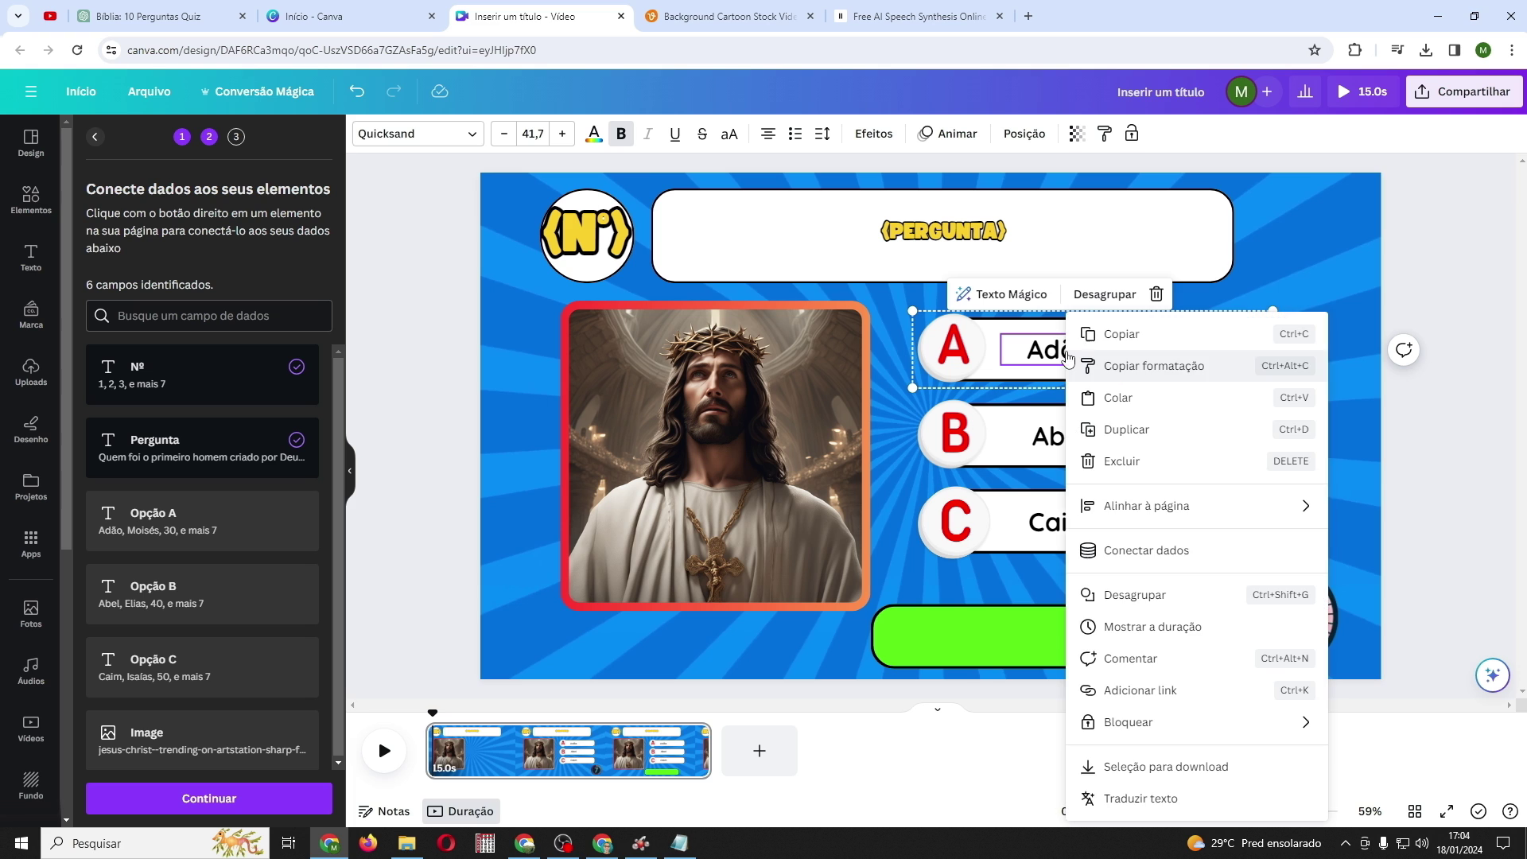
{"action": "left_click", "coordinate": [1122, 551]}
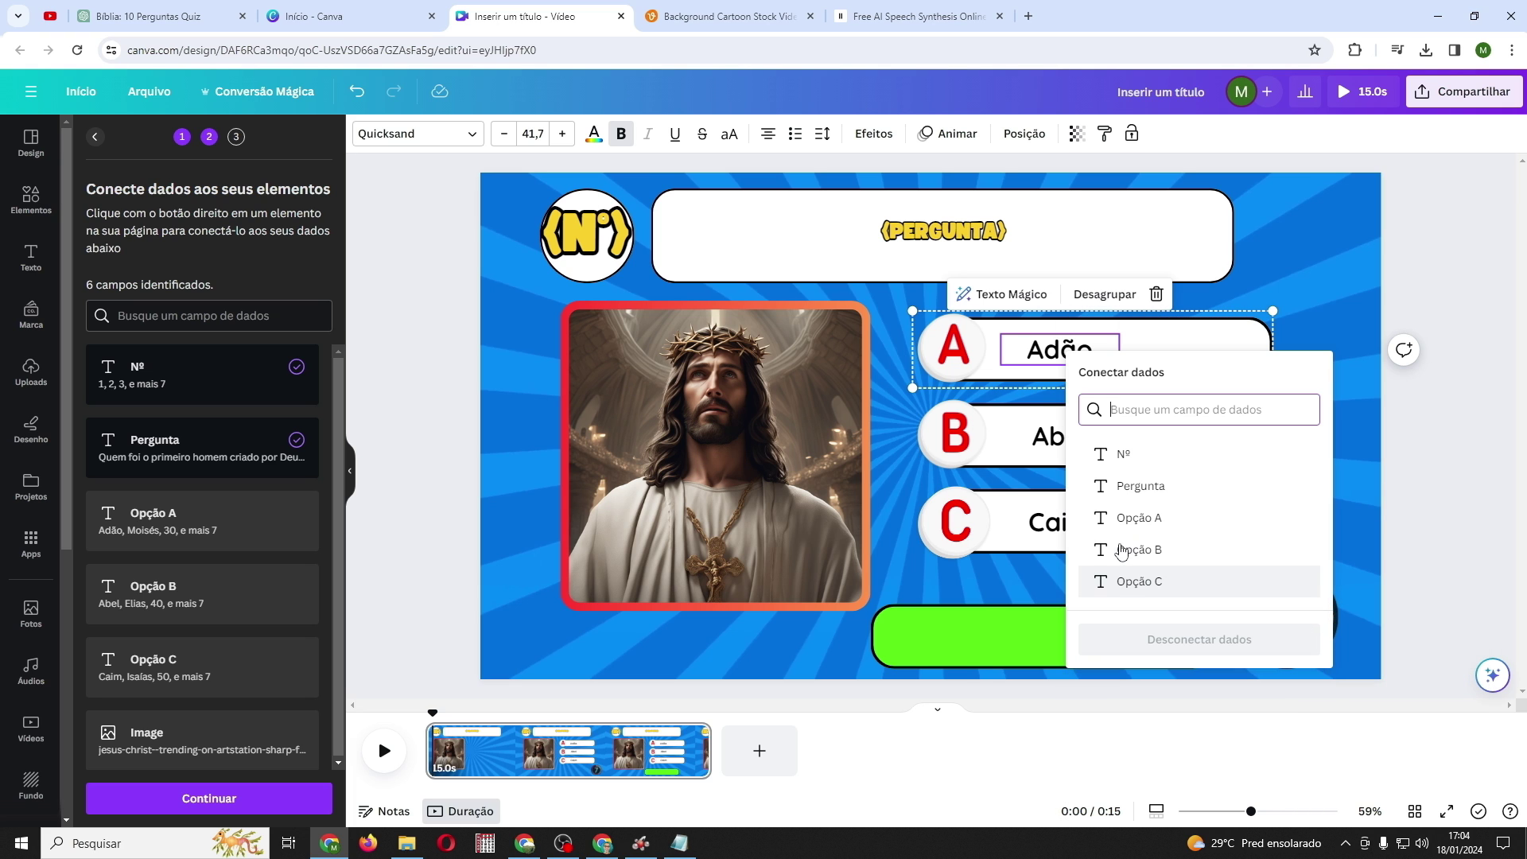
{"action": "left_click", "coordinate": [1133, 518]}
{"action": "left_click", "coordinate": [1068, 445]}
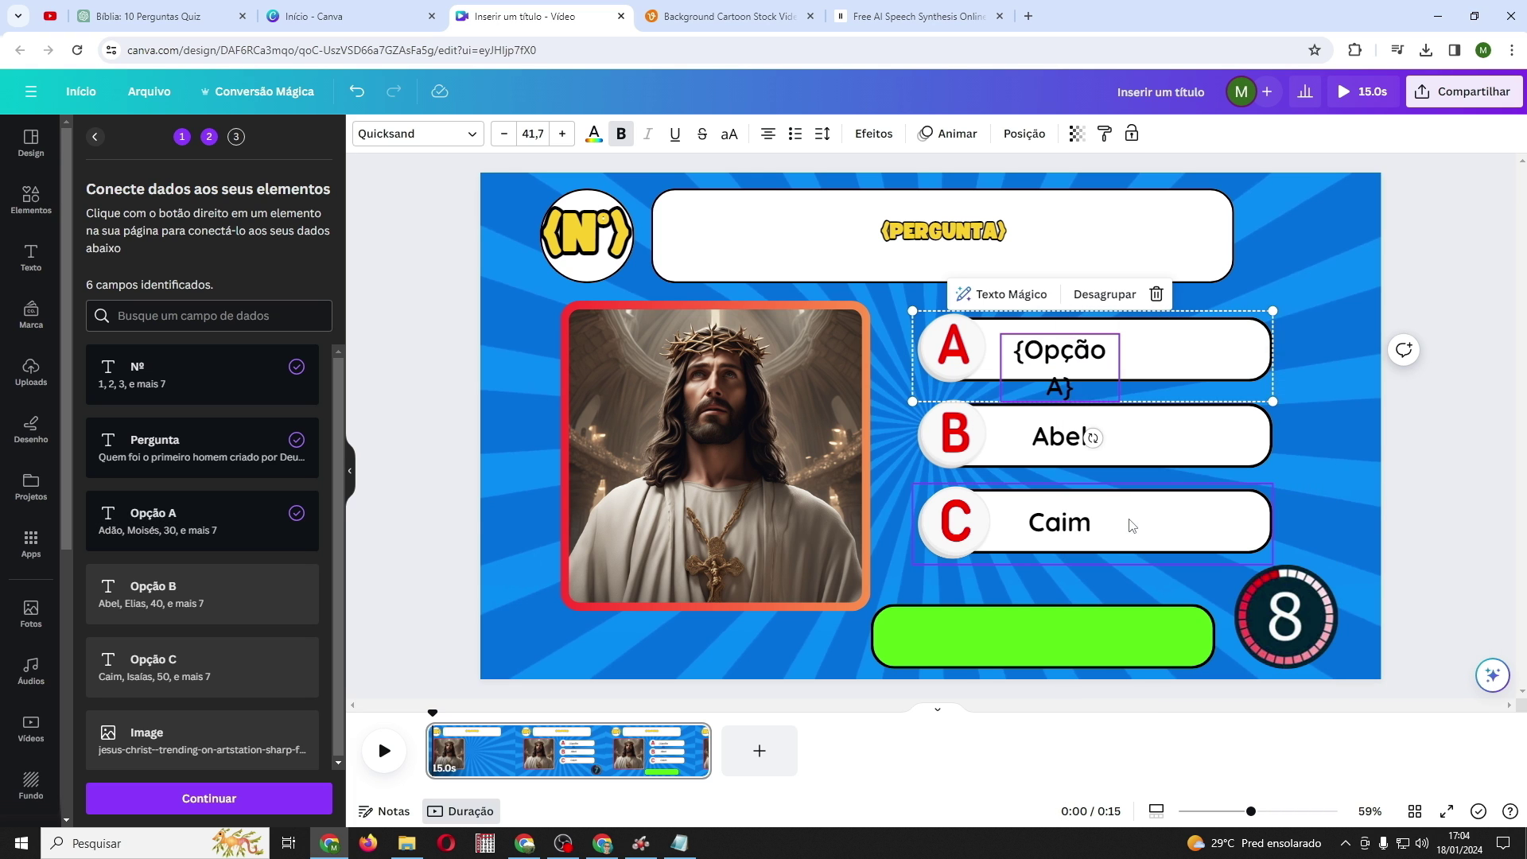
{"action": "right_click", "coordinate": [1067, 450]}
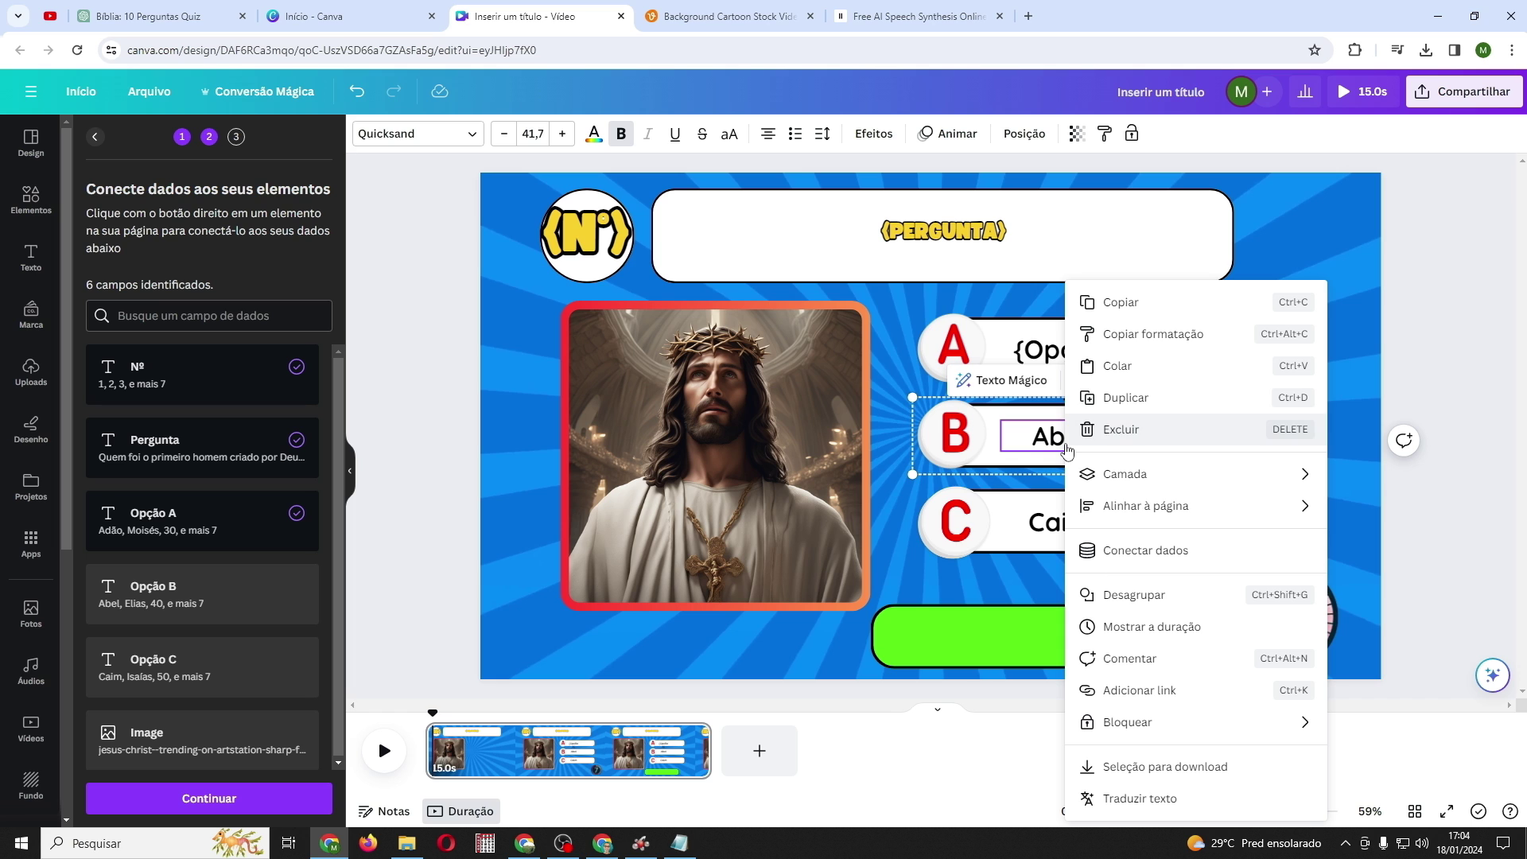
{"action": "left_click", "coordinate": [1101, 551]}
{"action": "left_click", "coordinate": [1115, 640]}
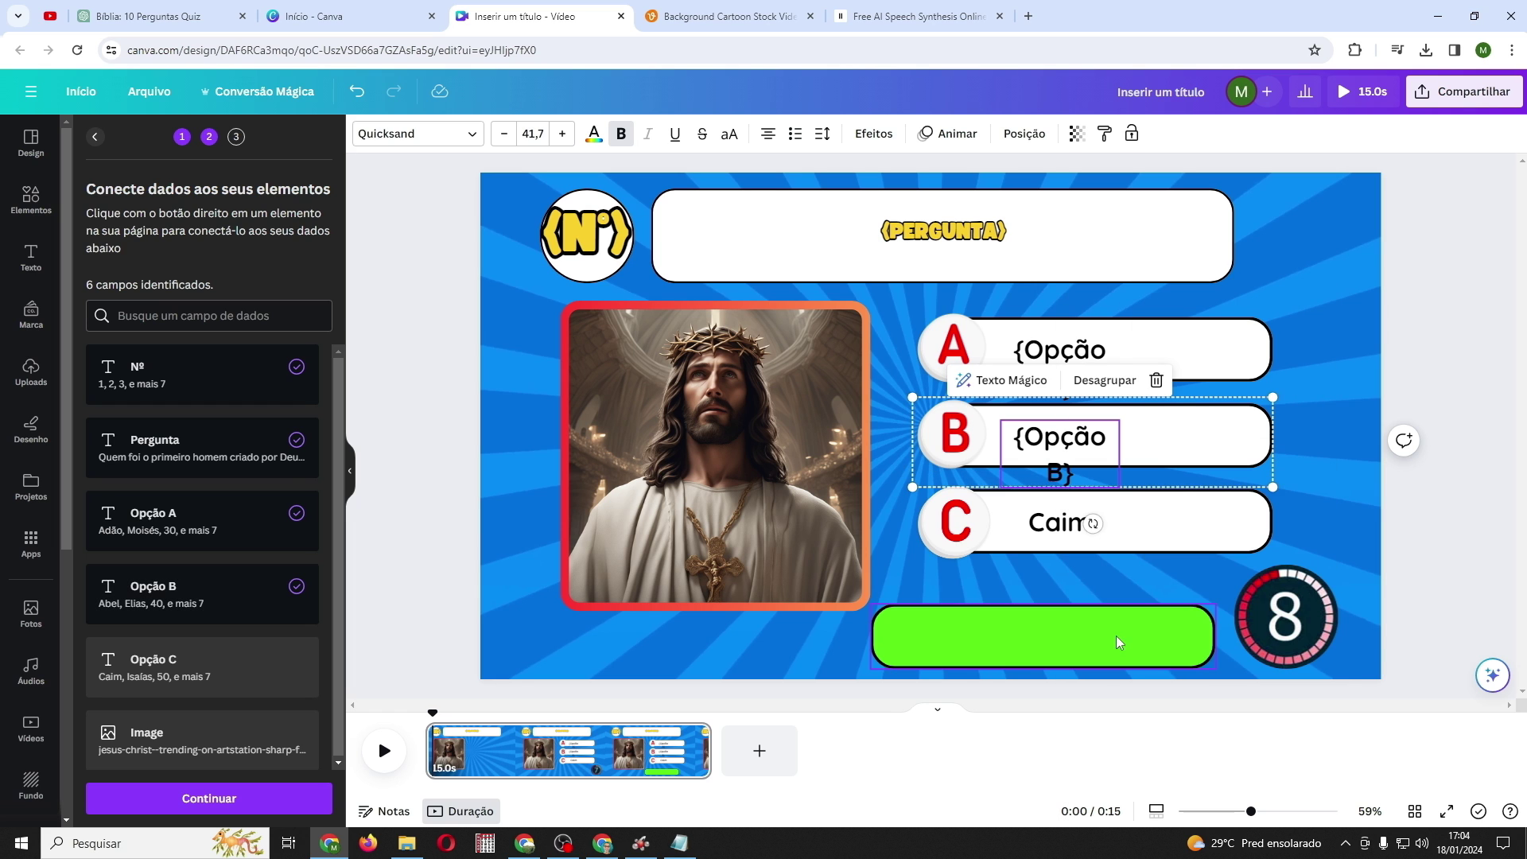
{"action": "left_click", "coordinate": [1054, 531]}
{"action": "right_click", "coordinate": [1054, 535]}
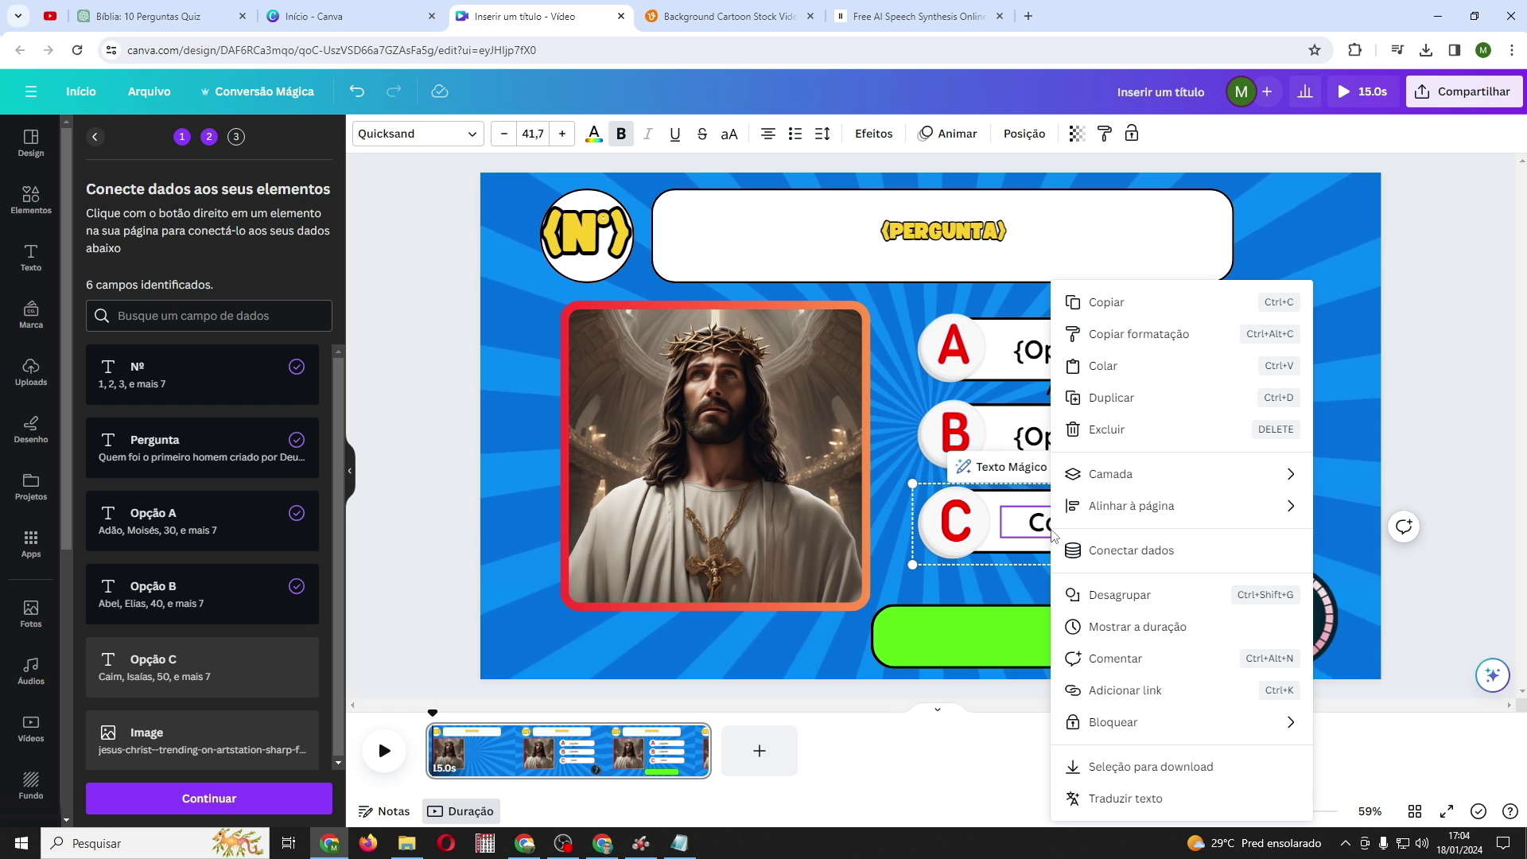
{"action": "left_click", "coordinate": [1073, 550]}
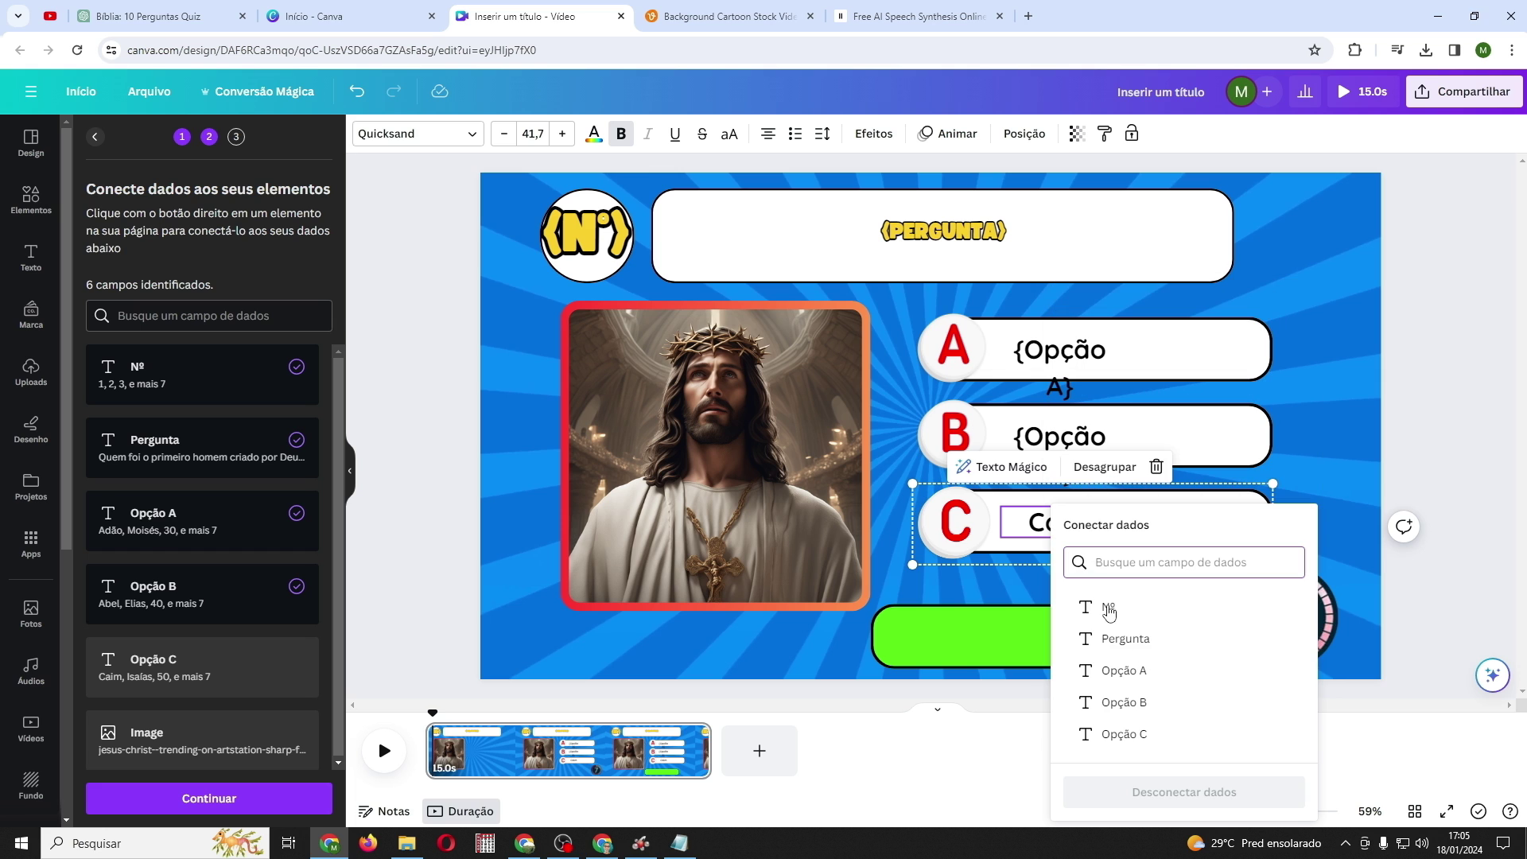
{"action": "left_click", "coordinate": [1121, 733]}
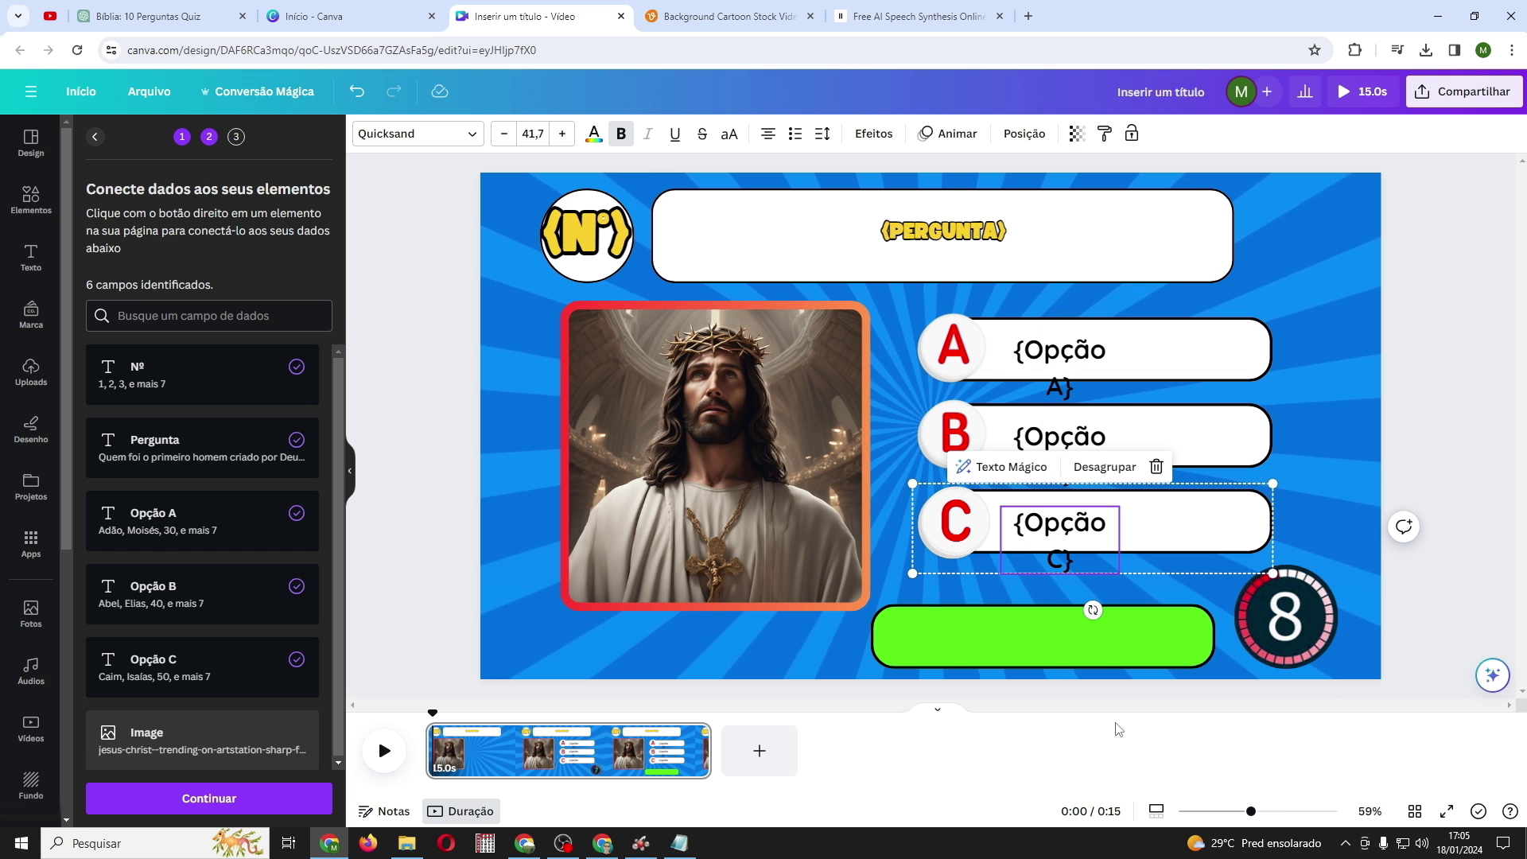
Connect the framed Jesus picture to the Image field and generate 10 designs from all the data rows
{"action": "left_click", "coordinate": [666, 455]}
{"action": "right_click", "coordinate": [666, 459]}
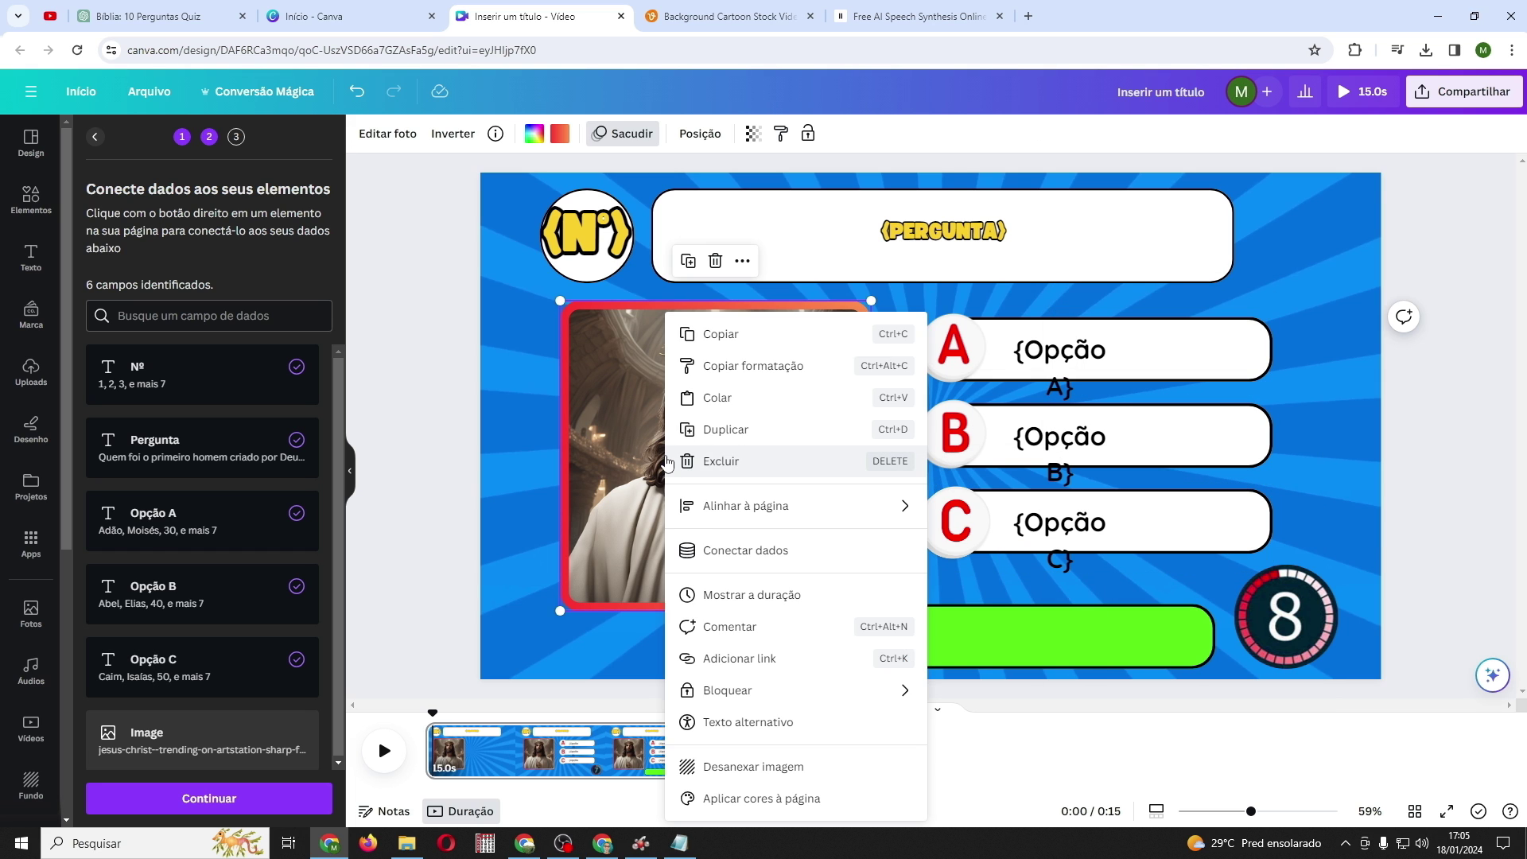
{"action": "left_click", "coordinate": [704, 550]}
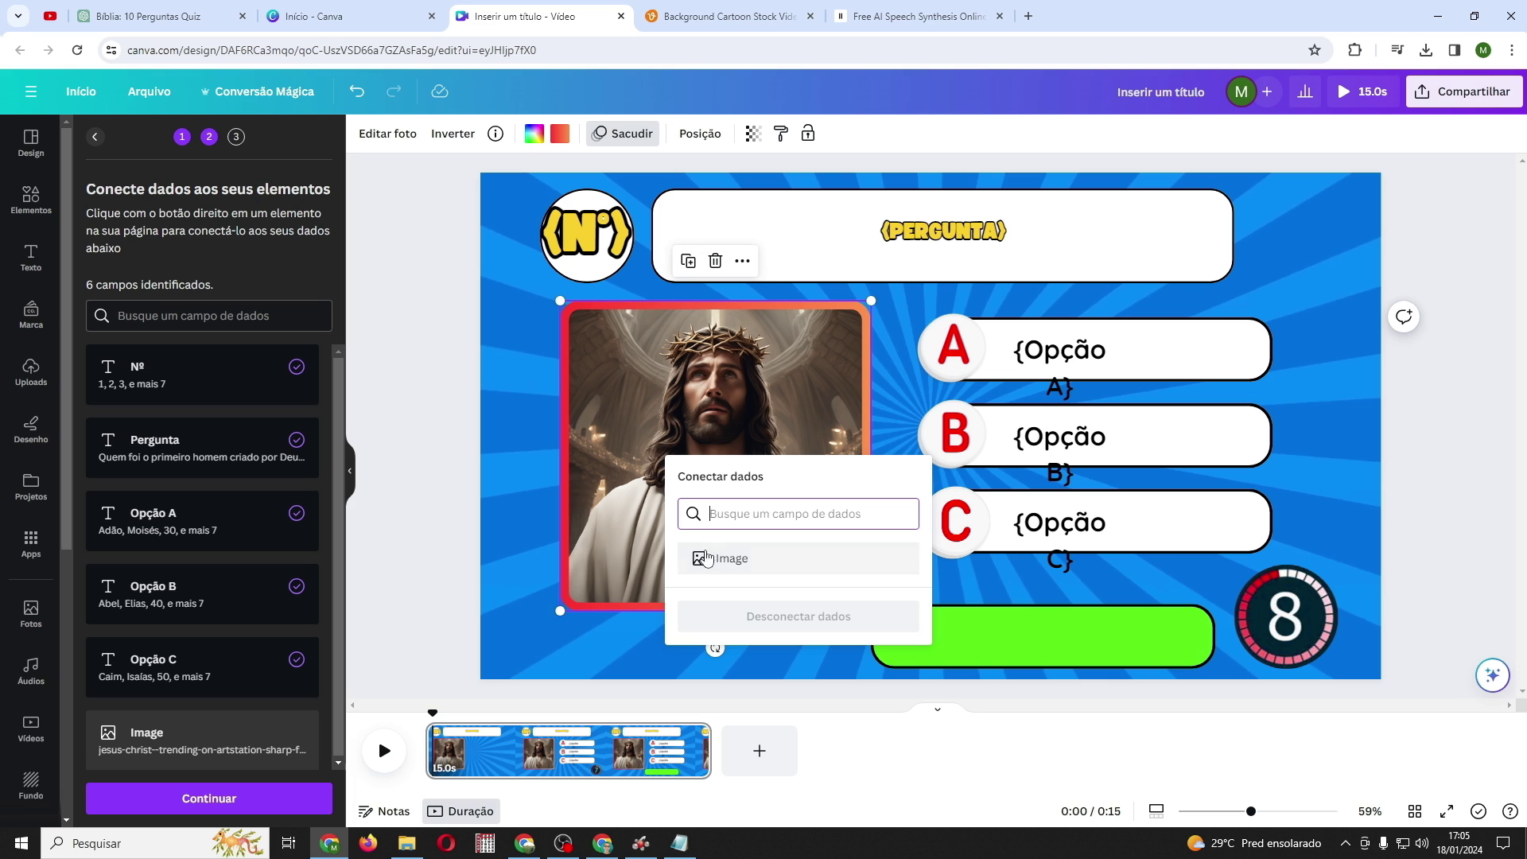
{"action": "left_click", "coordinate": [713, 559]}
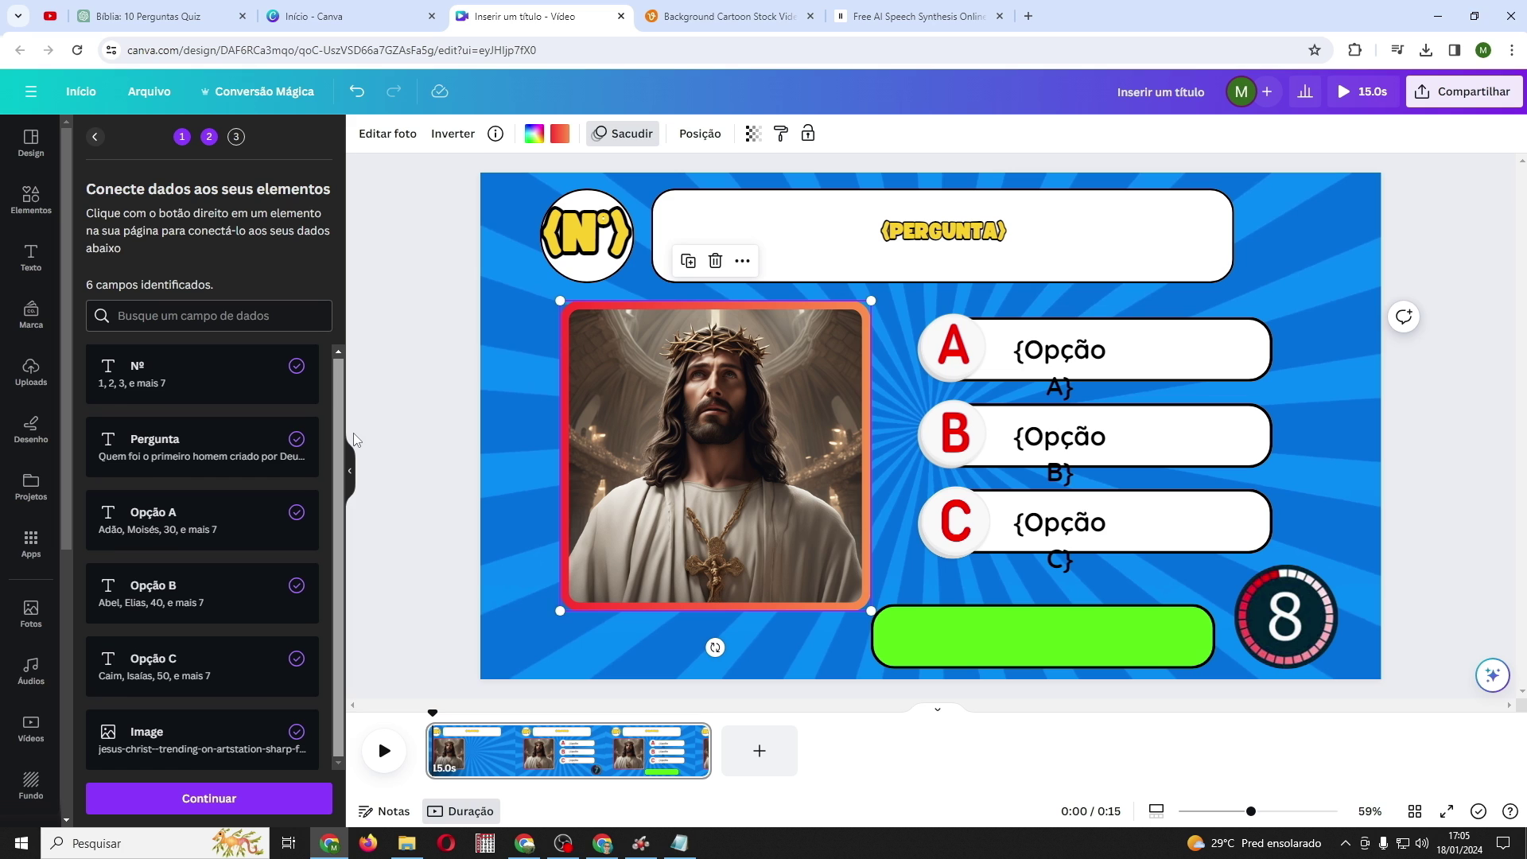
{"action": "left_click", "coordinate": [240, 800]}
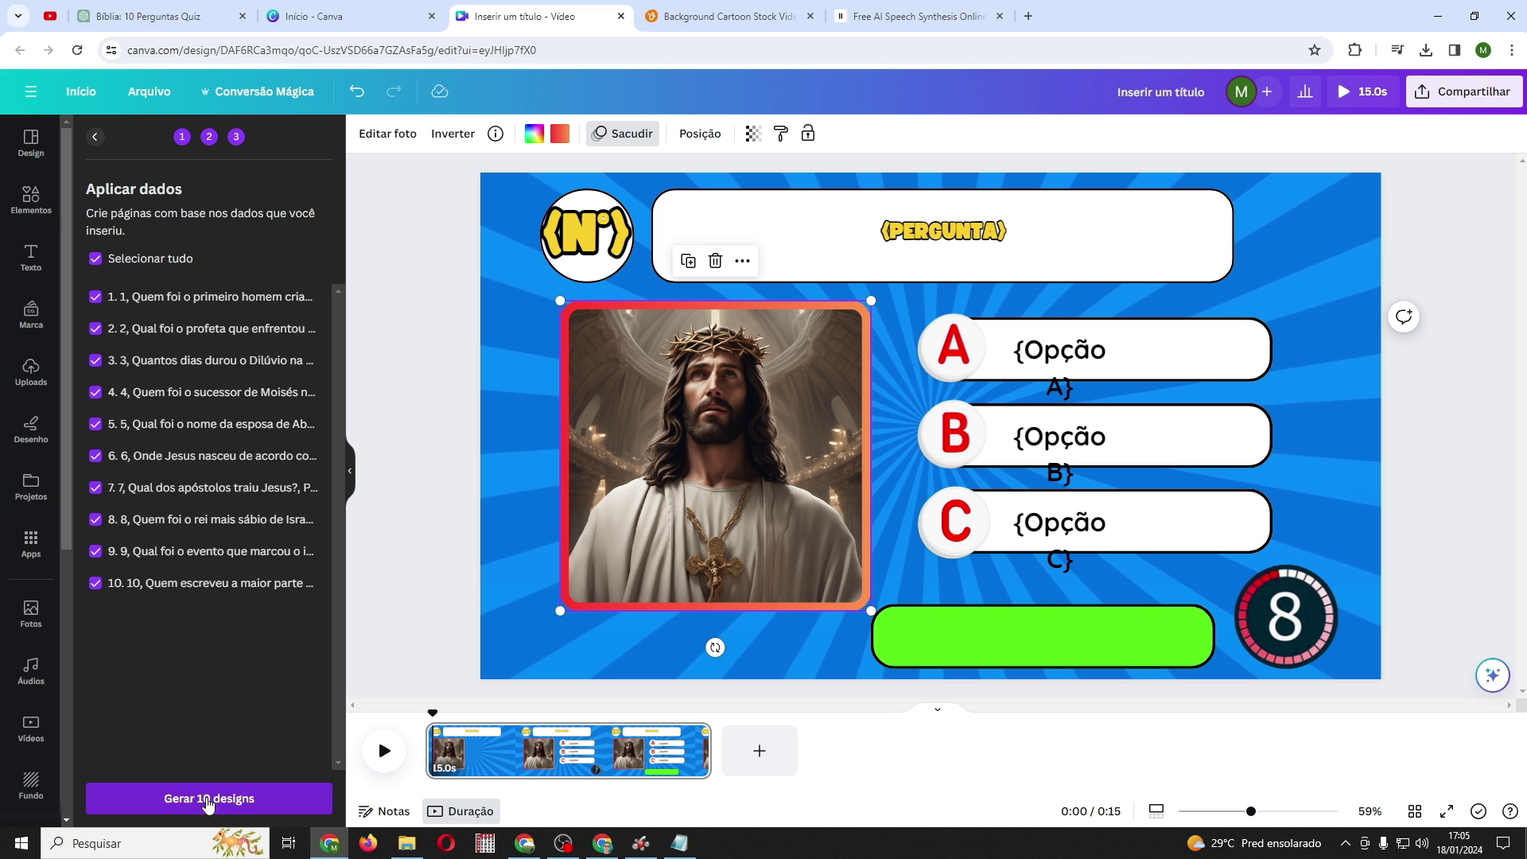
{"action": "left_click", "coordinate": [206, 800]}
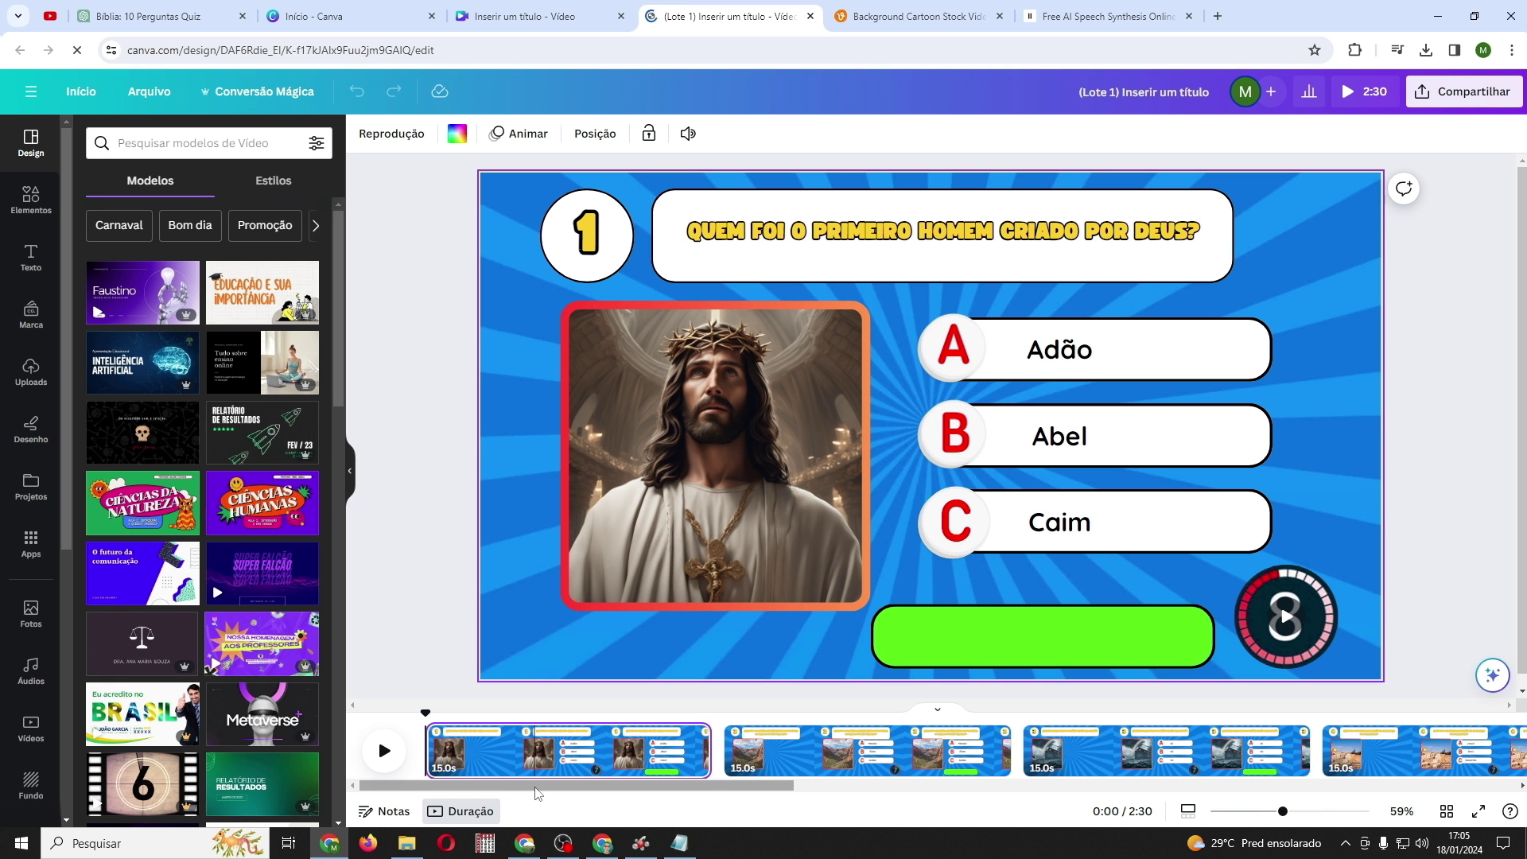
Check the generated pages for questions 2 and 3 in the new batch design
{"action": "left_click_drag", "start_coordinate": [536, 792], "coordinate": [582, 798]}
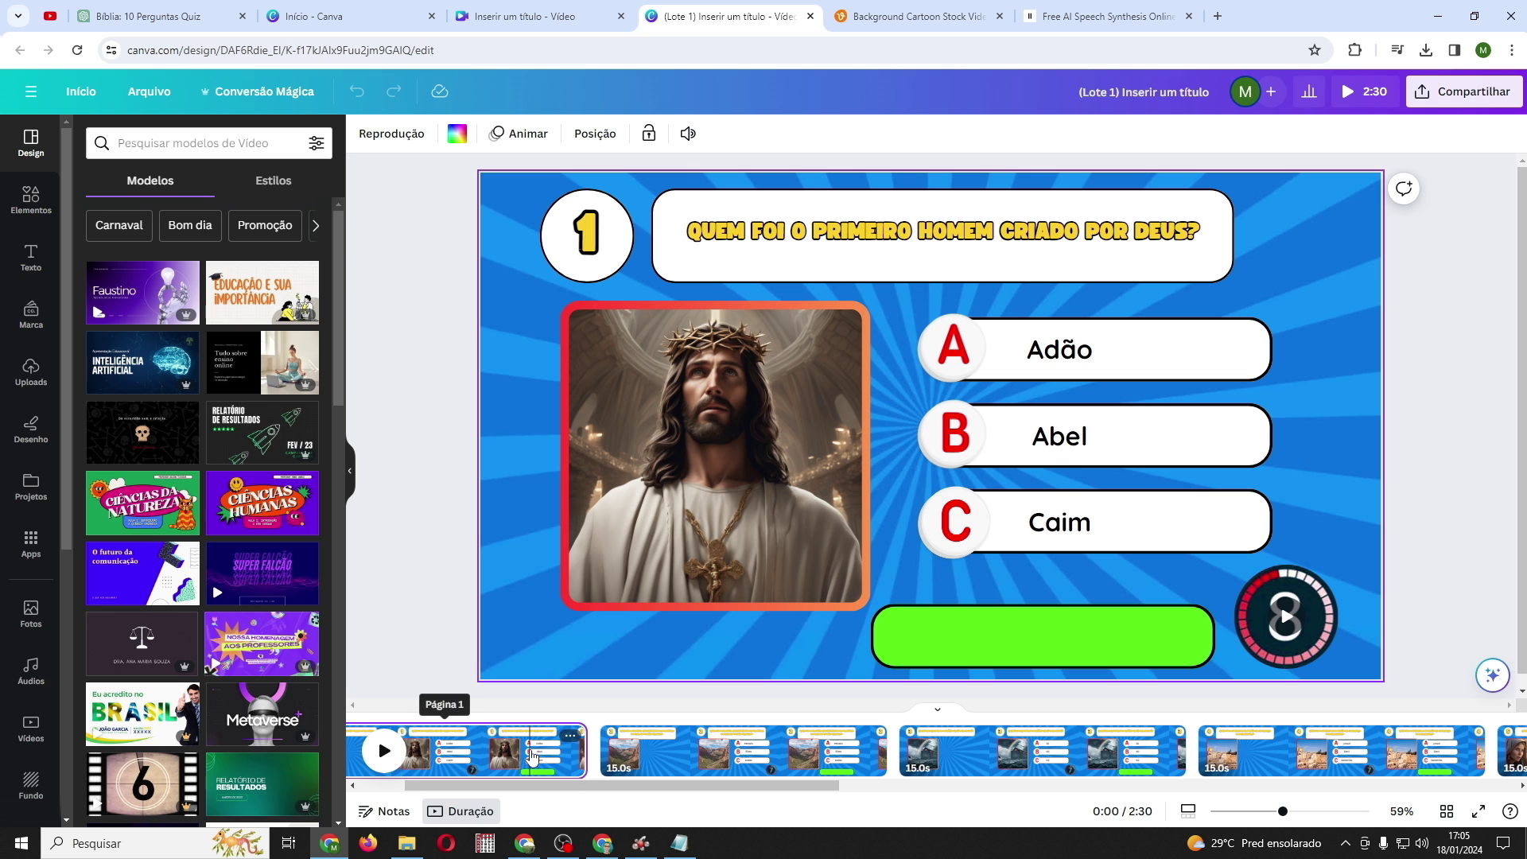
{"action": "left_click", "coordinate": [618, 763]}
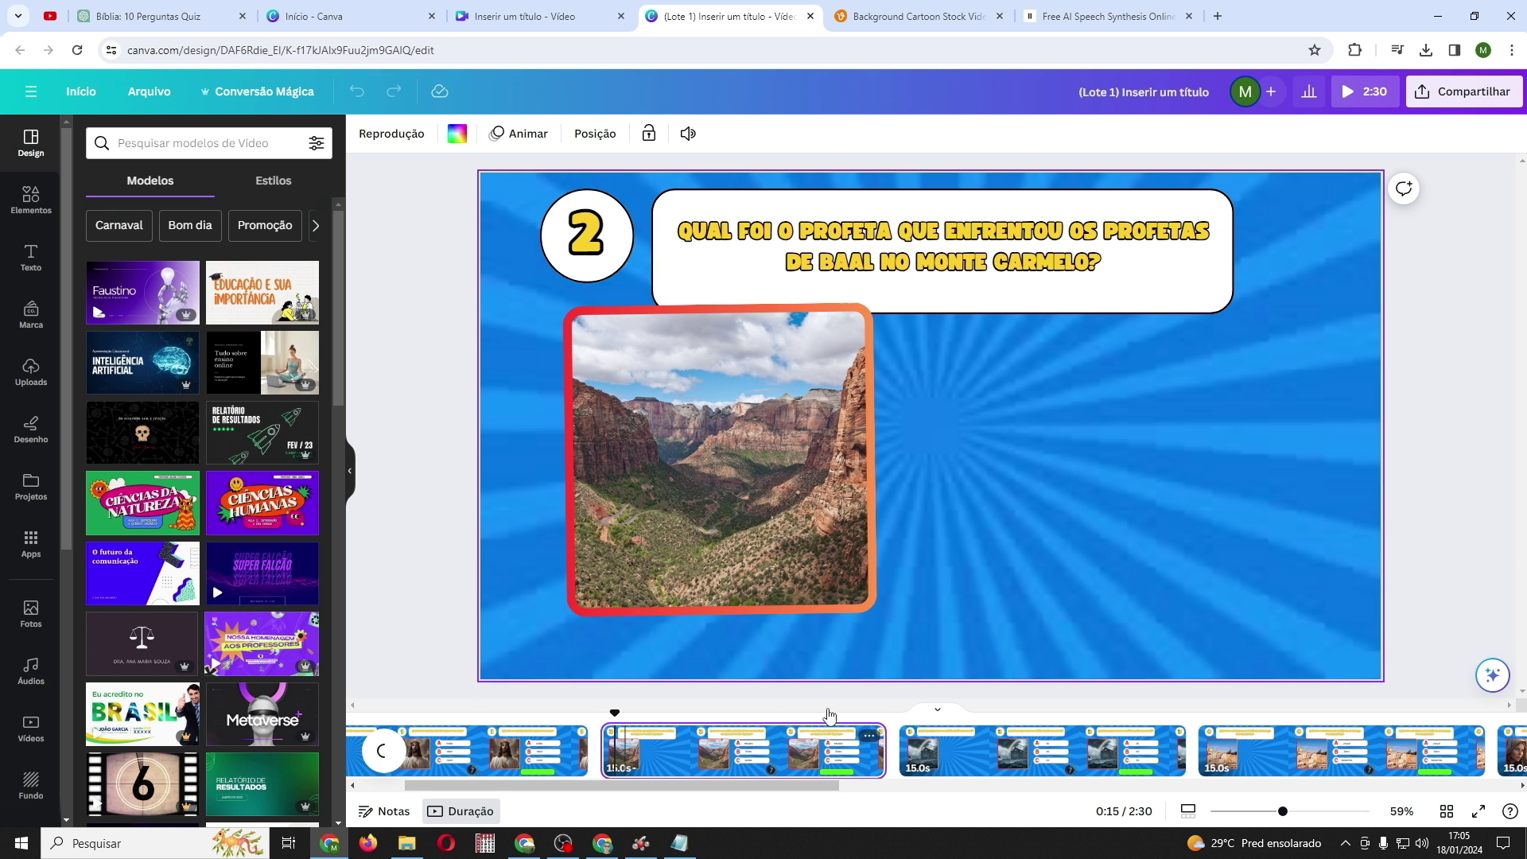
{"action": "left_click", "coordinate": [992, 748]}
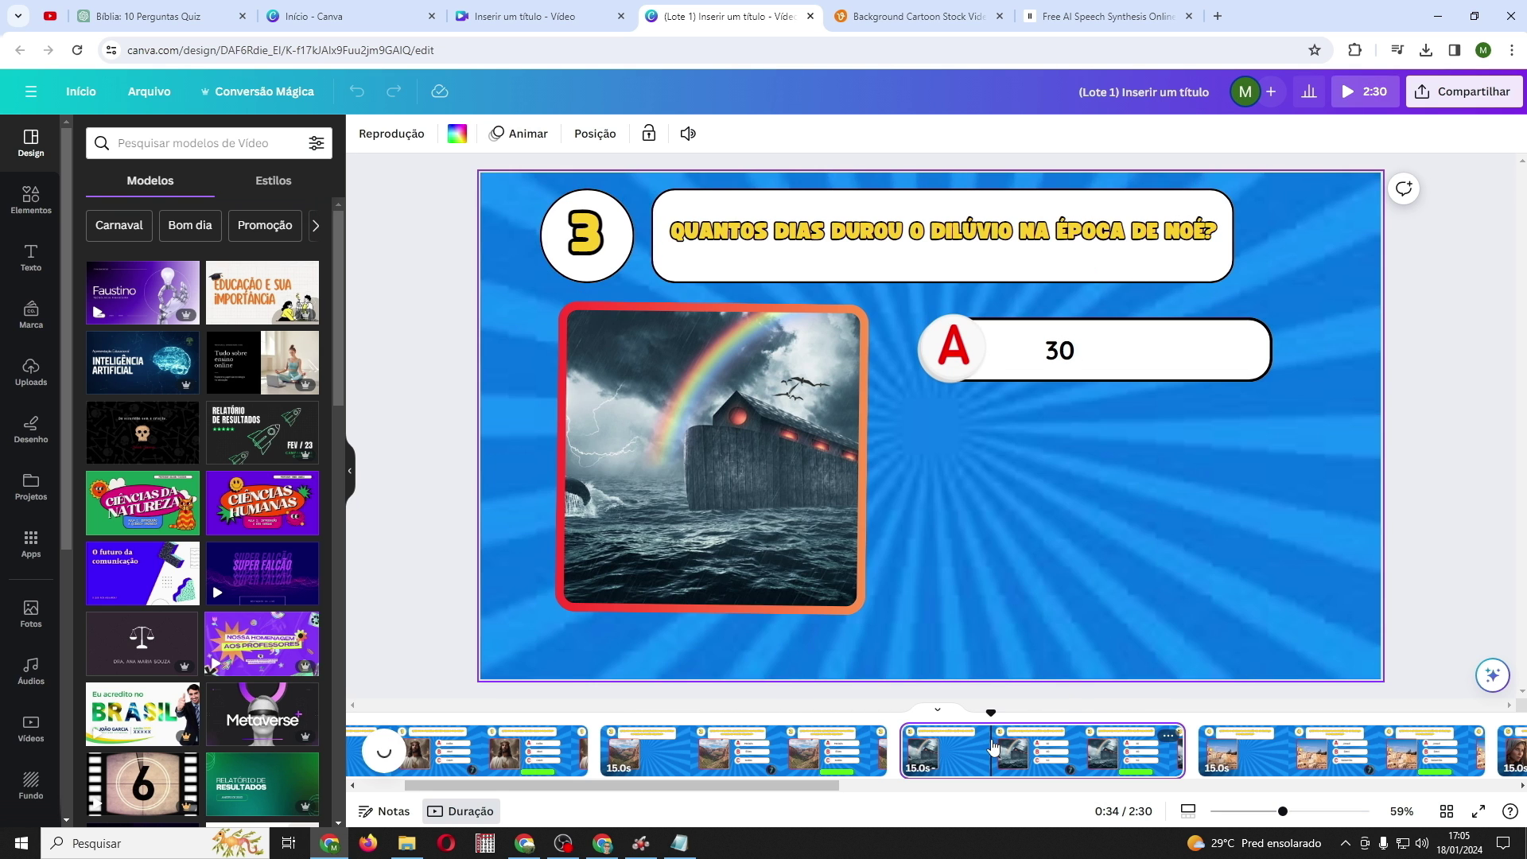
{"action": "mouse_move", "coordinate": [703, 781]}
{"action": "left_mouse_down"}
{"action": "mouse_move", "coordinate": [878, 805]}
{"action": "mouse_move", "coordinate": [1308, 805]}
{"action": "mouse_move", "coordinate": [697, 787]}
{"action": "left_mouse_up"}
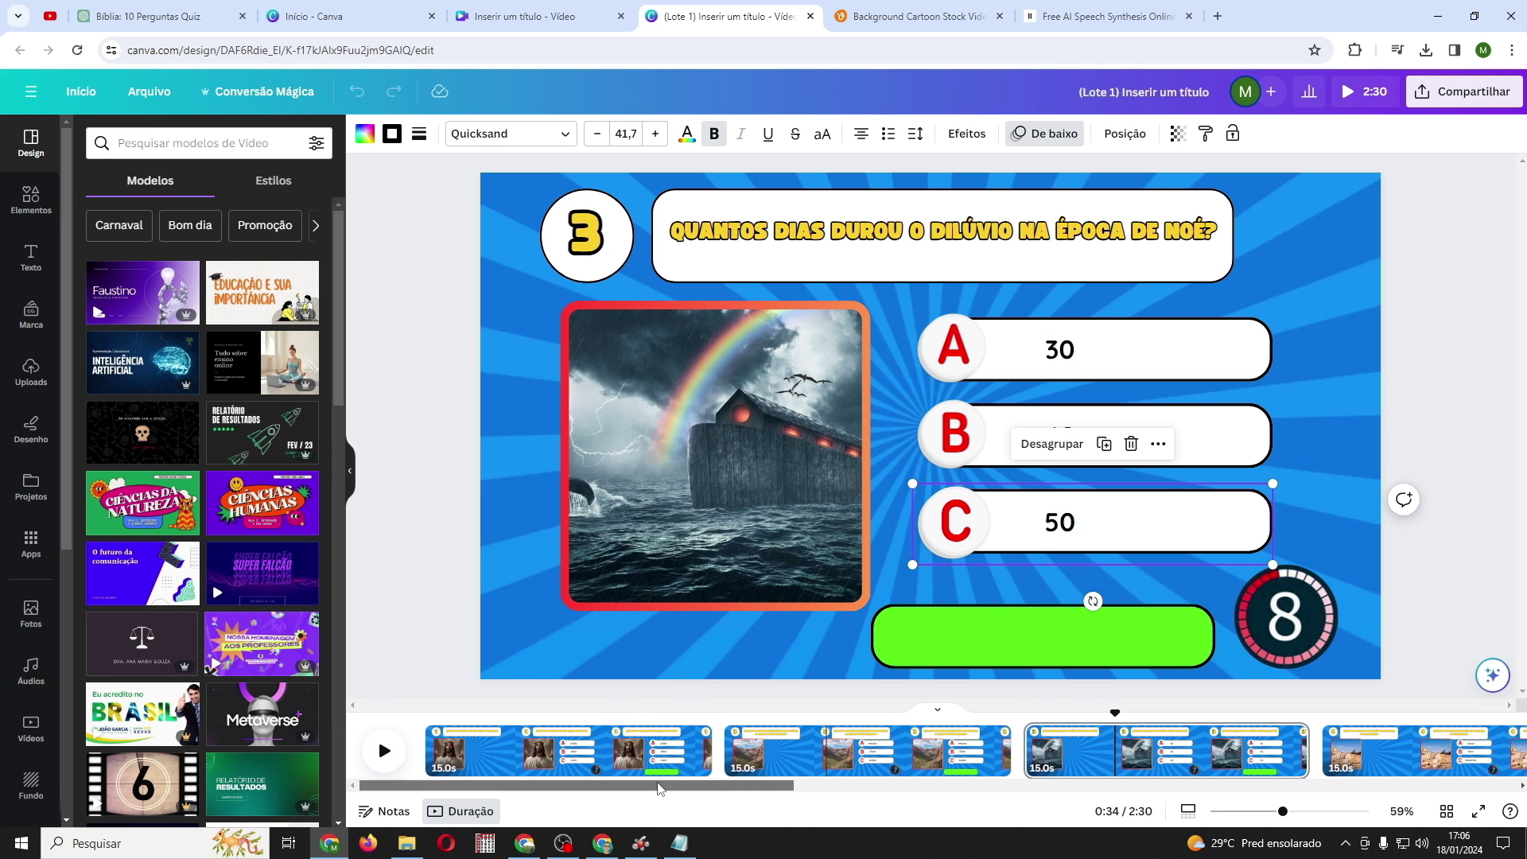
Move page 1's green bar up over answer option B and ungroup the option A elements
{"action": "left_click", "coordinate": [611, 751]}
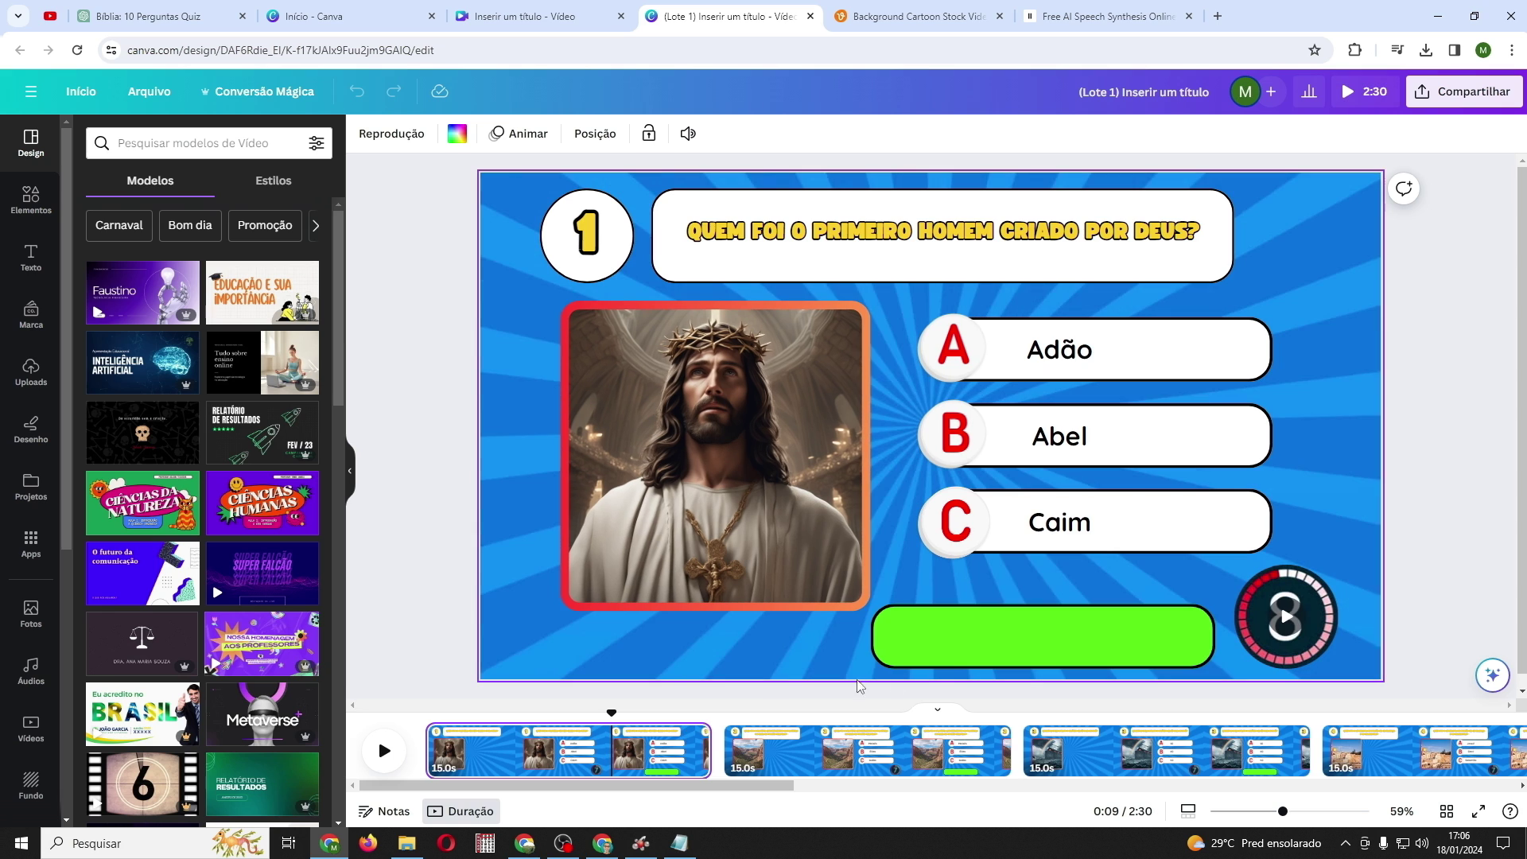
{"action": "left_click", "coordinate": [962, 650]}
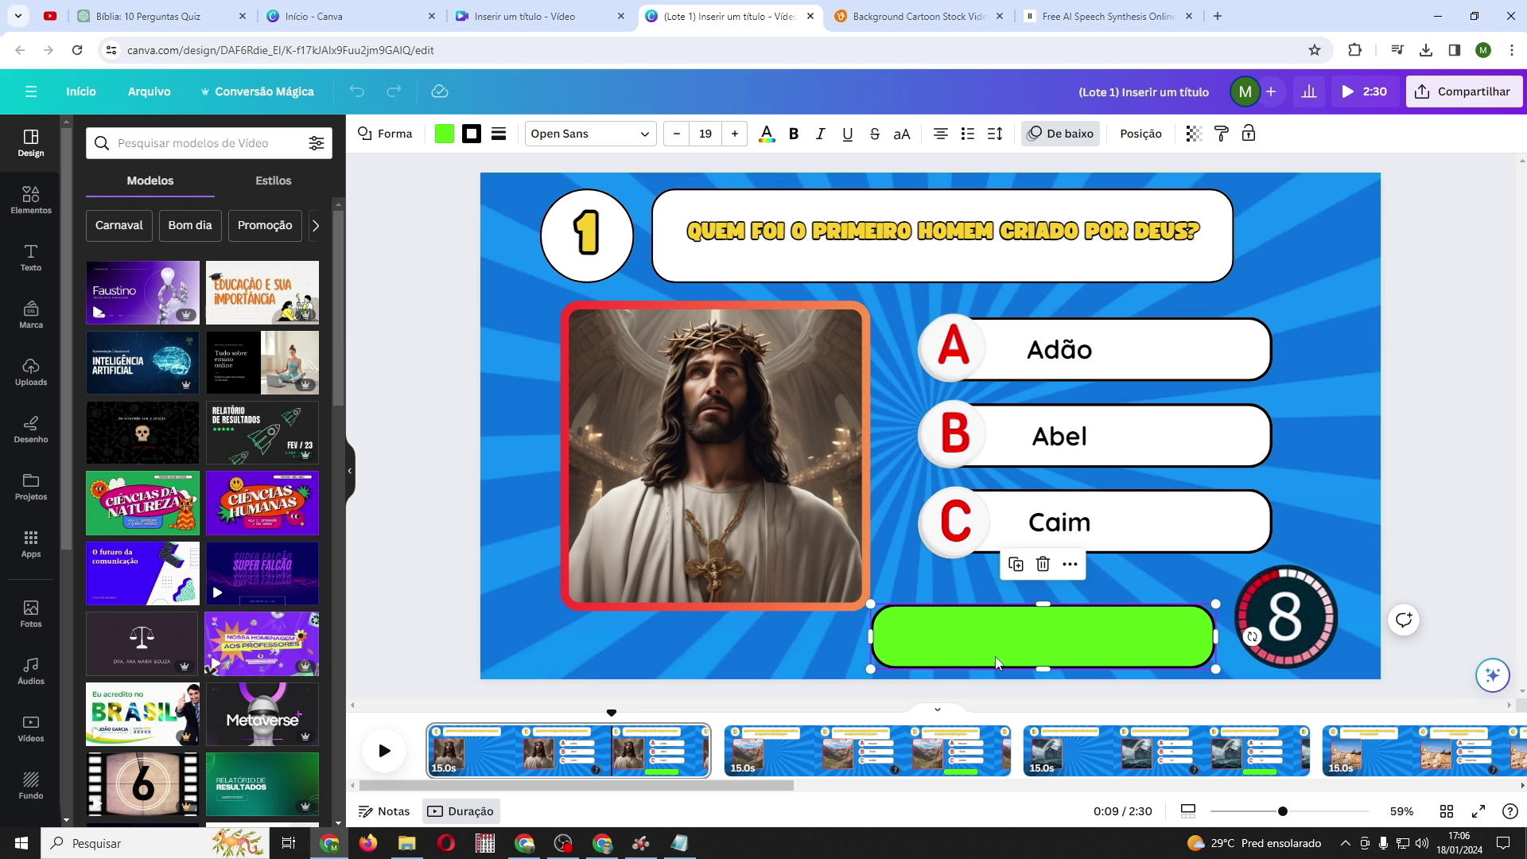
{"action": "left_click_drag", "start_coordinate": [977, 648], "coordinate": [1079, 412]}
{"action": "left_click", "coordinate": [1238, 354]}
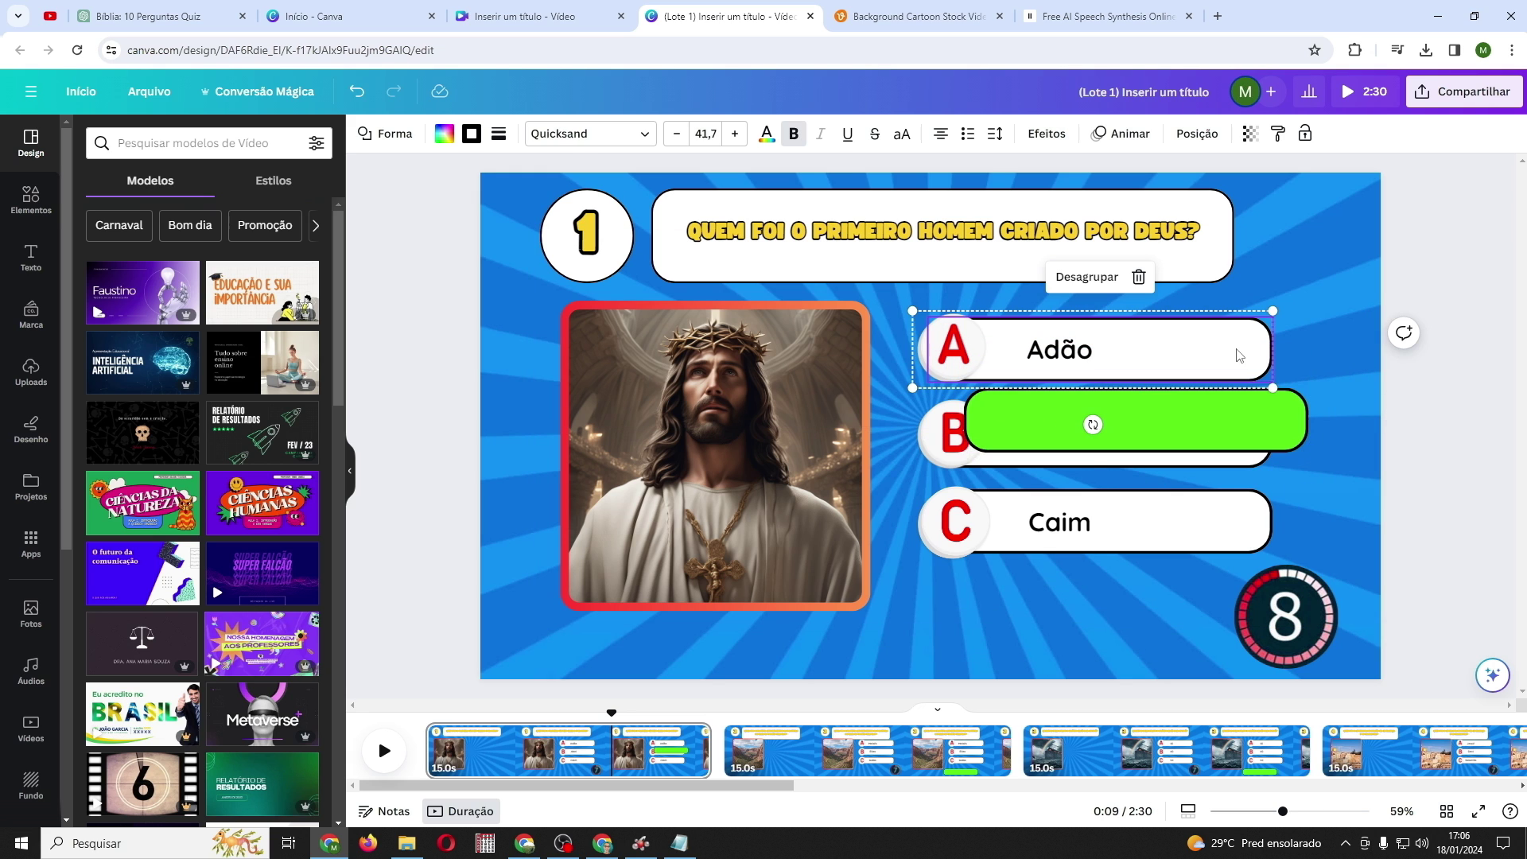
{"action": "left_click", "coordinate": [1083, 277]}
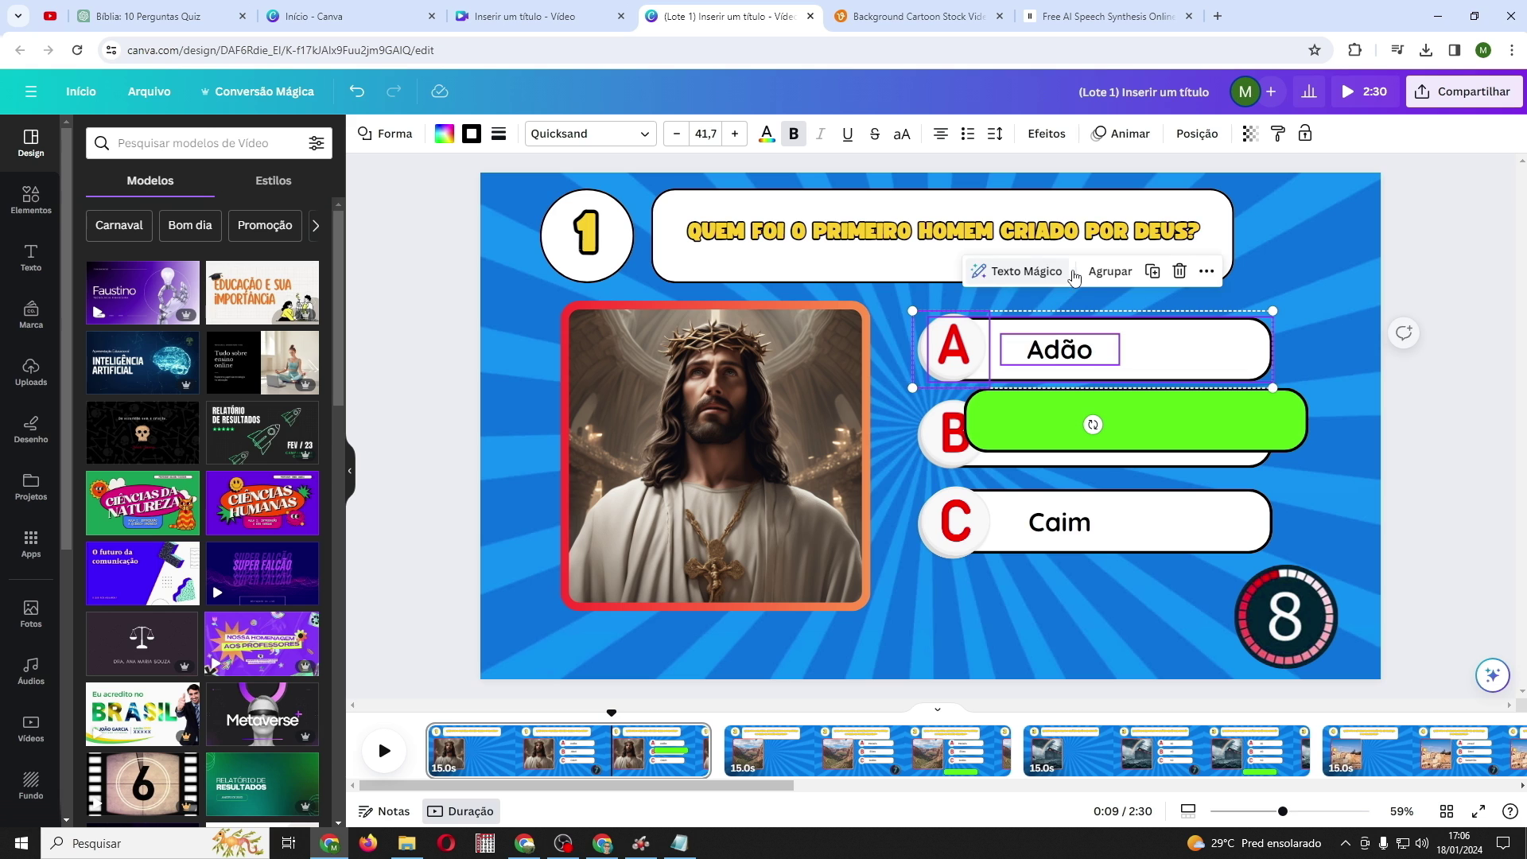
Place page 1's green bar over option A, send it behind the letter and Adão text, and group it with the option A elements
{"action": "left_click_drag", "start_coordinate": [1219, 416], "coordinate": [1185, 345]}
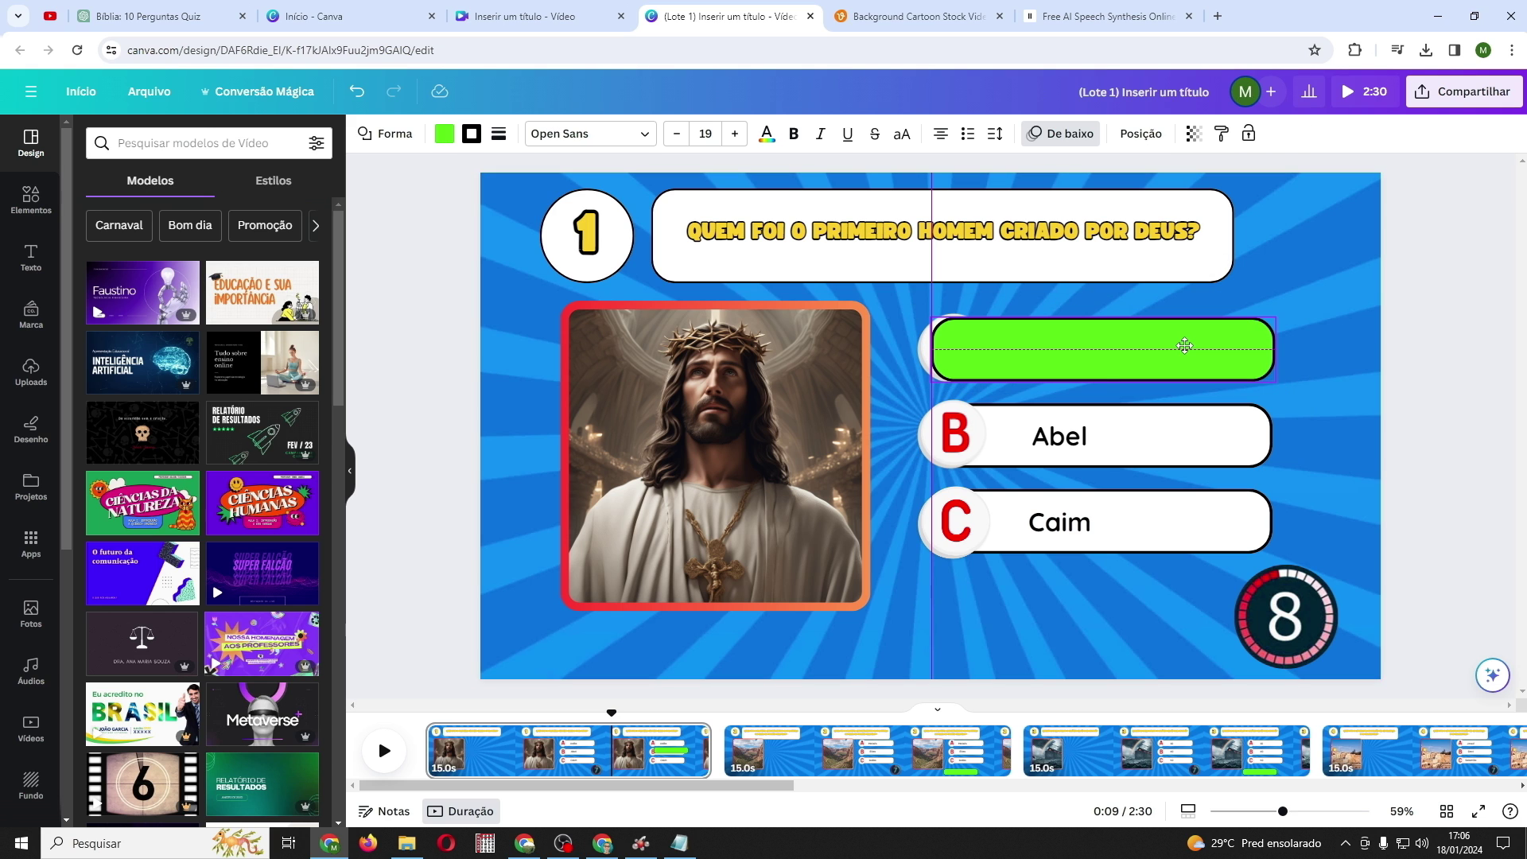
{"action": "left_click", "coordinate": [1140, 134]}
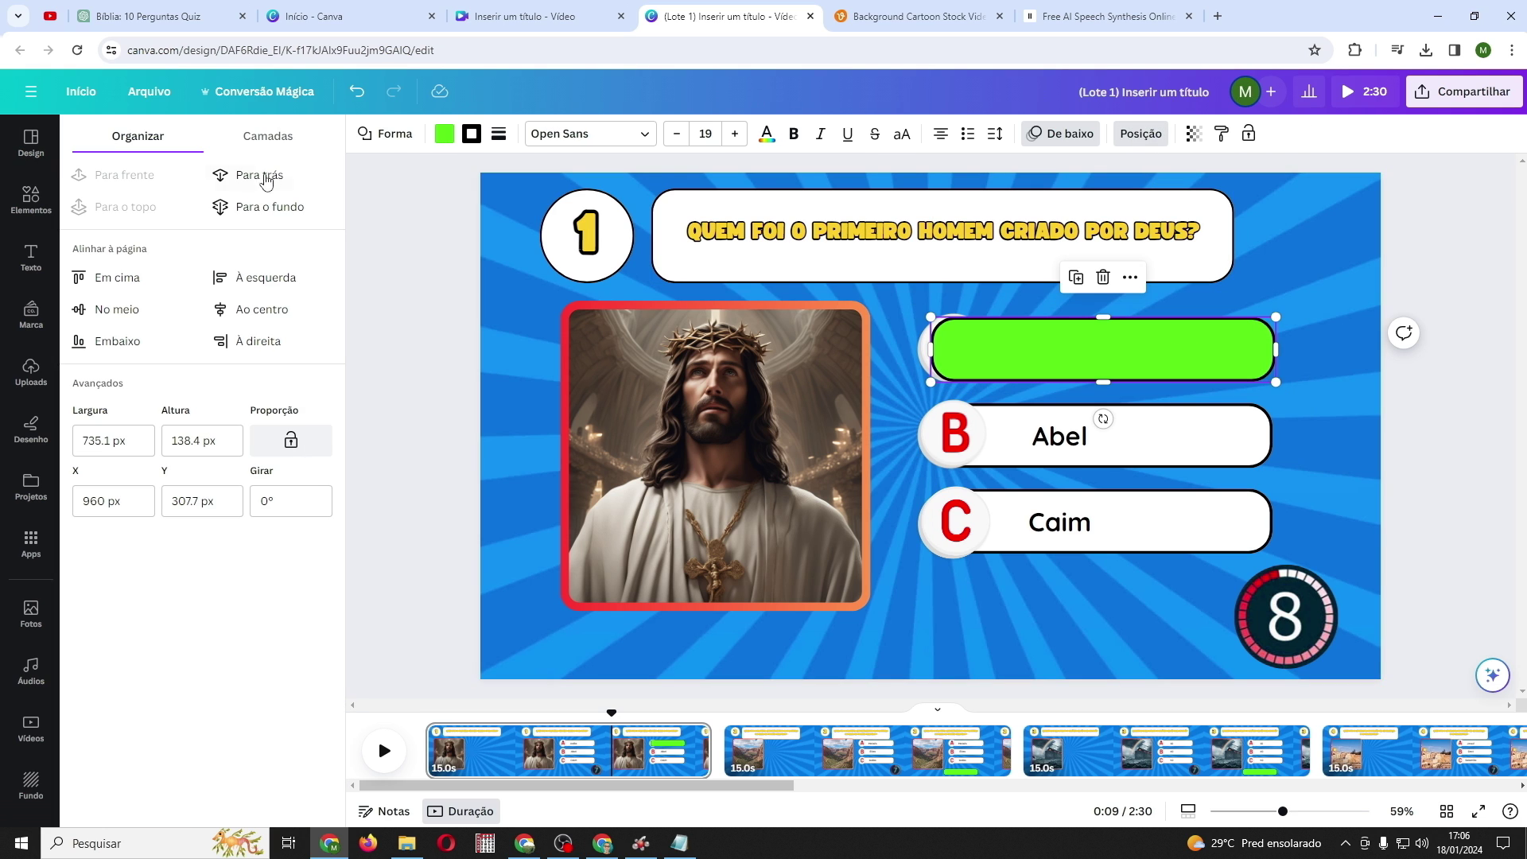
{"action": "left_click", "coordinate": [253, 181]}
{"action": "left_click", "coordinate": [251, 182]}
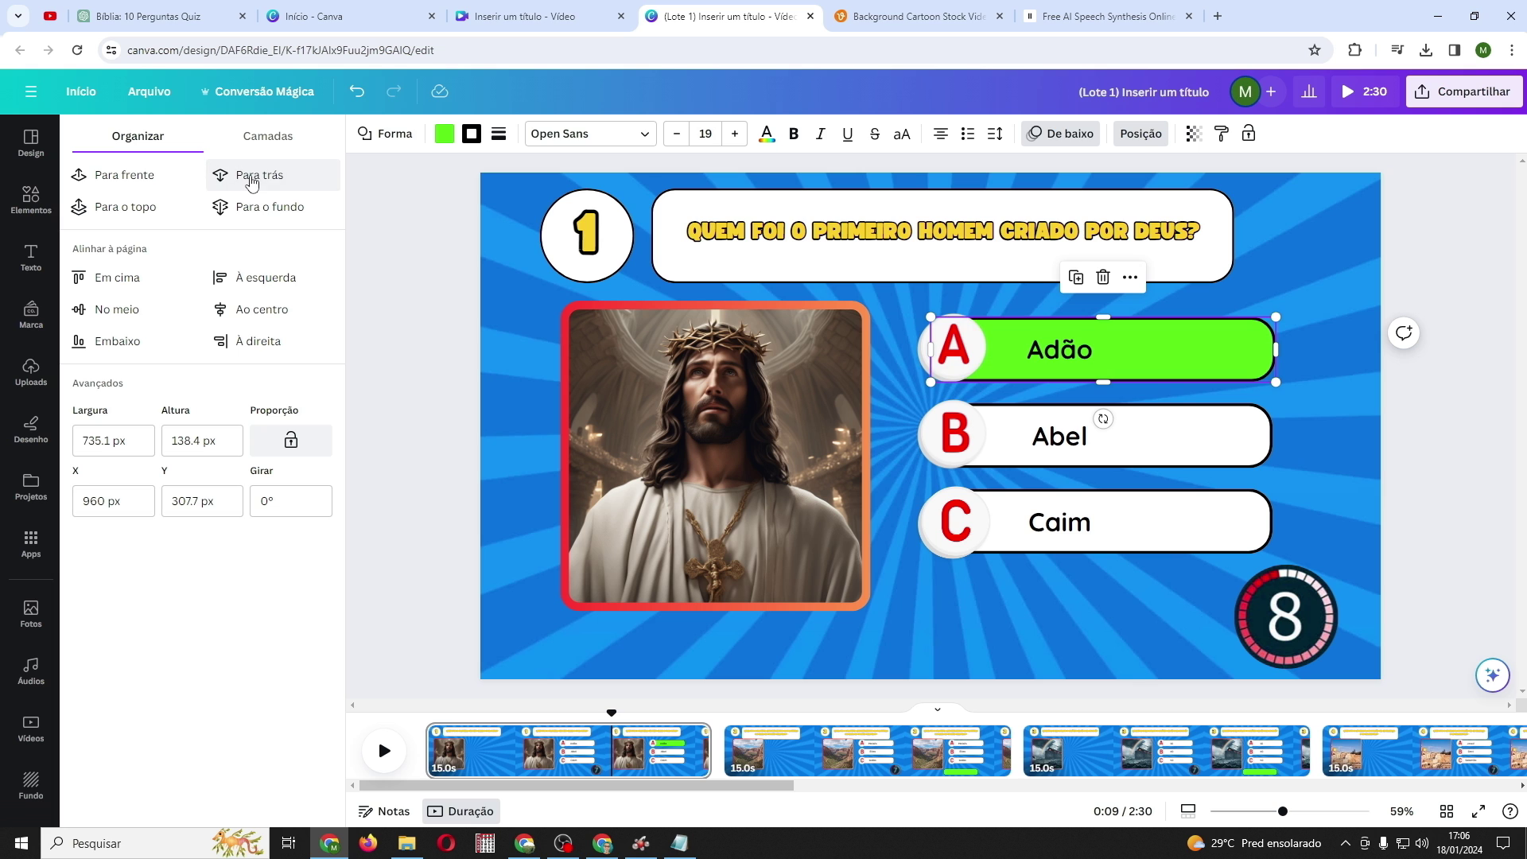
{"action": "left_click_drag", "start_coordinate": [1349, 368], "coordinate": [907, 402]}
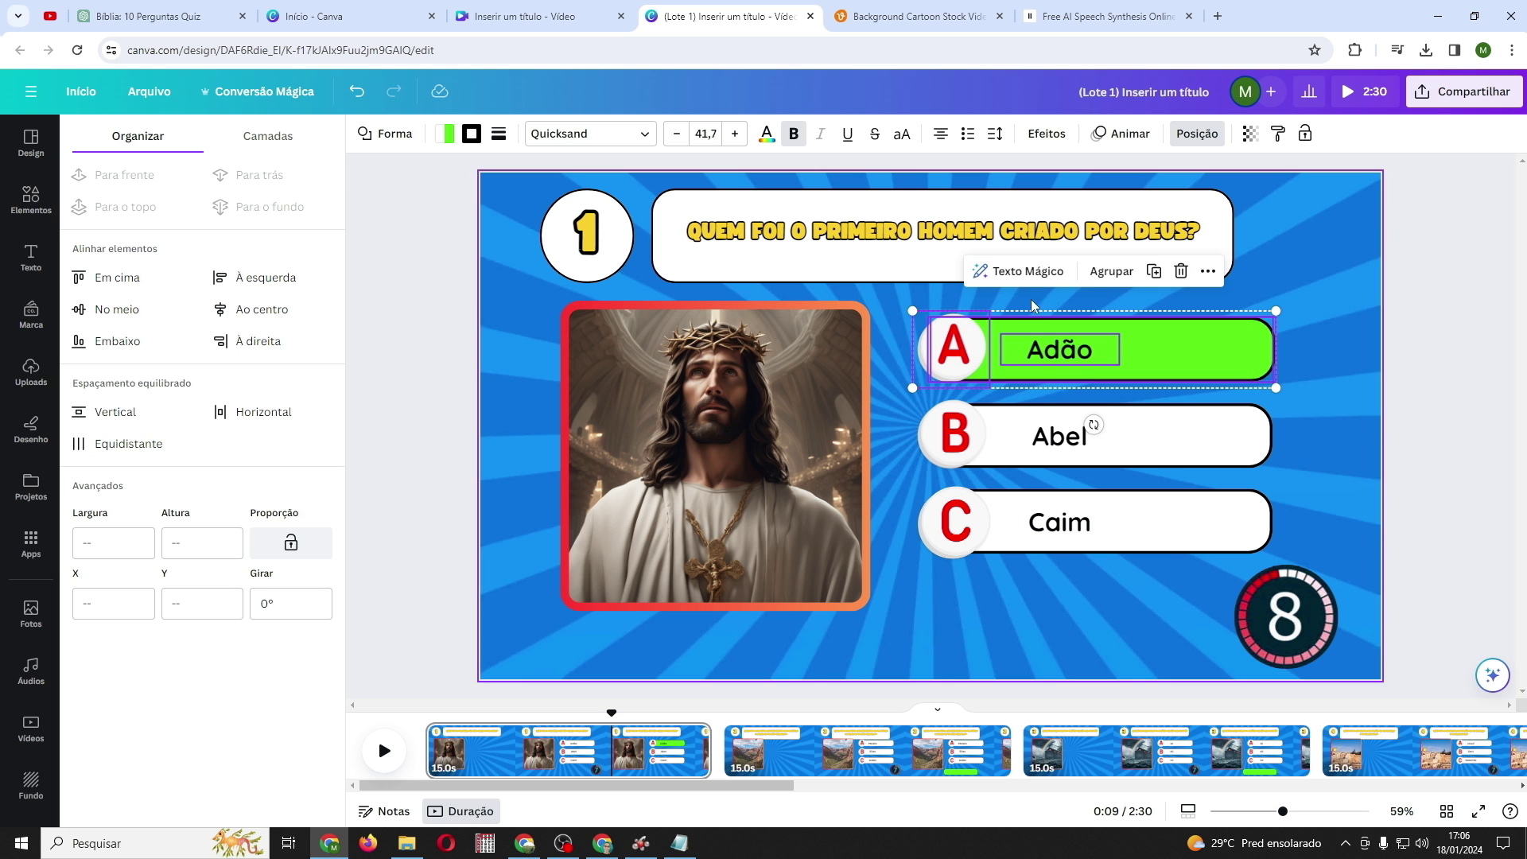
{"action": "key", "text": "ctrl+g"}
On page 2, shrink the question box from its lower edge to about 226 px tall and trim its upper edge slightly
{"action": "left_click", "coordinate": [836, 747]}
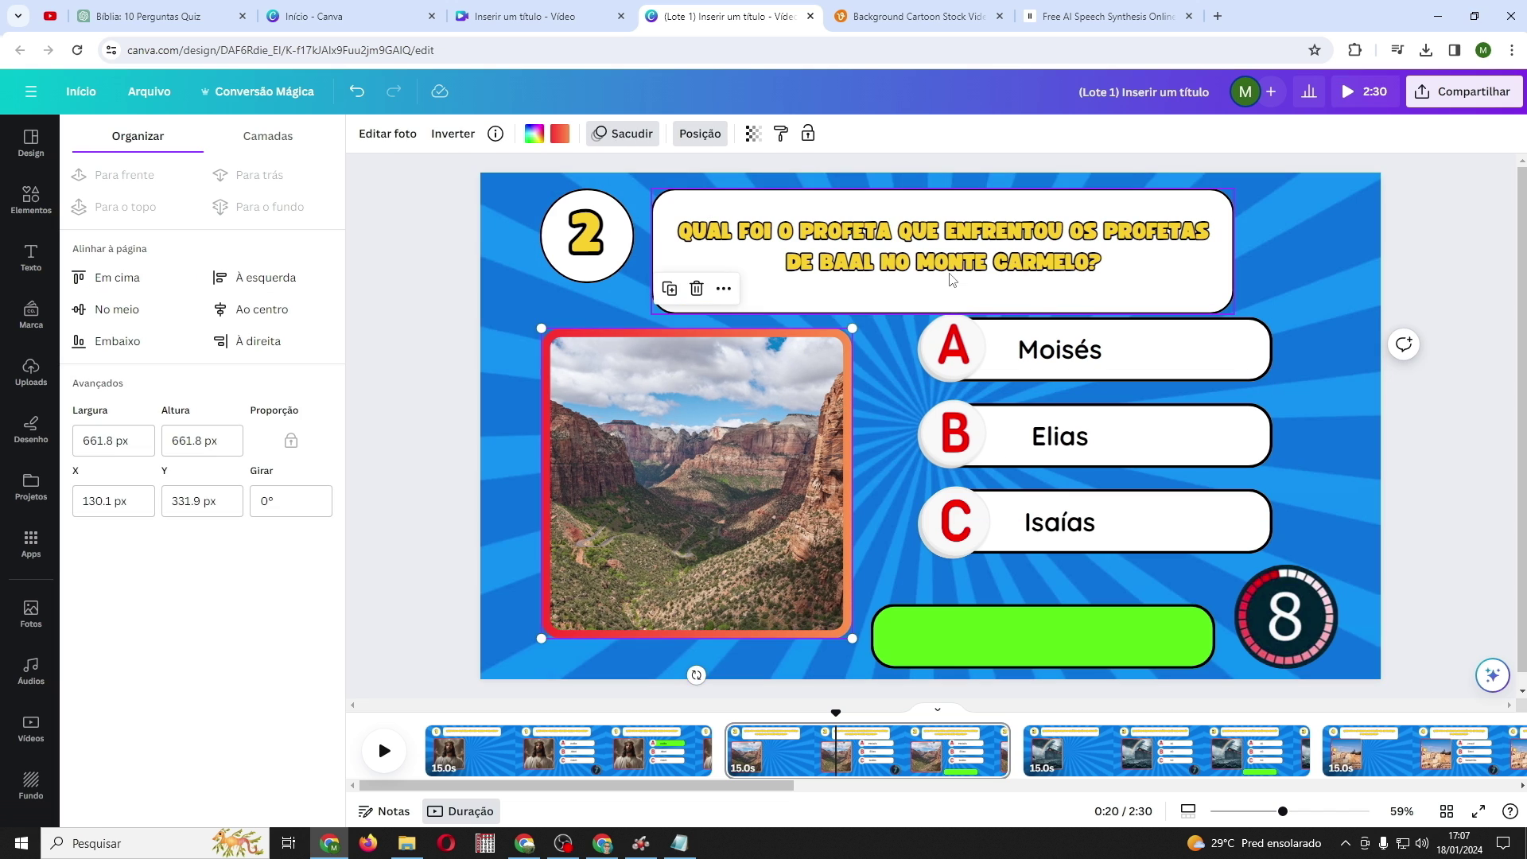
{"action": "left_click", "coordinate": [957, 275]}
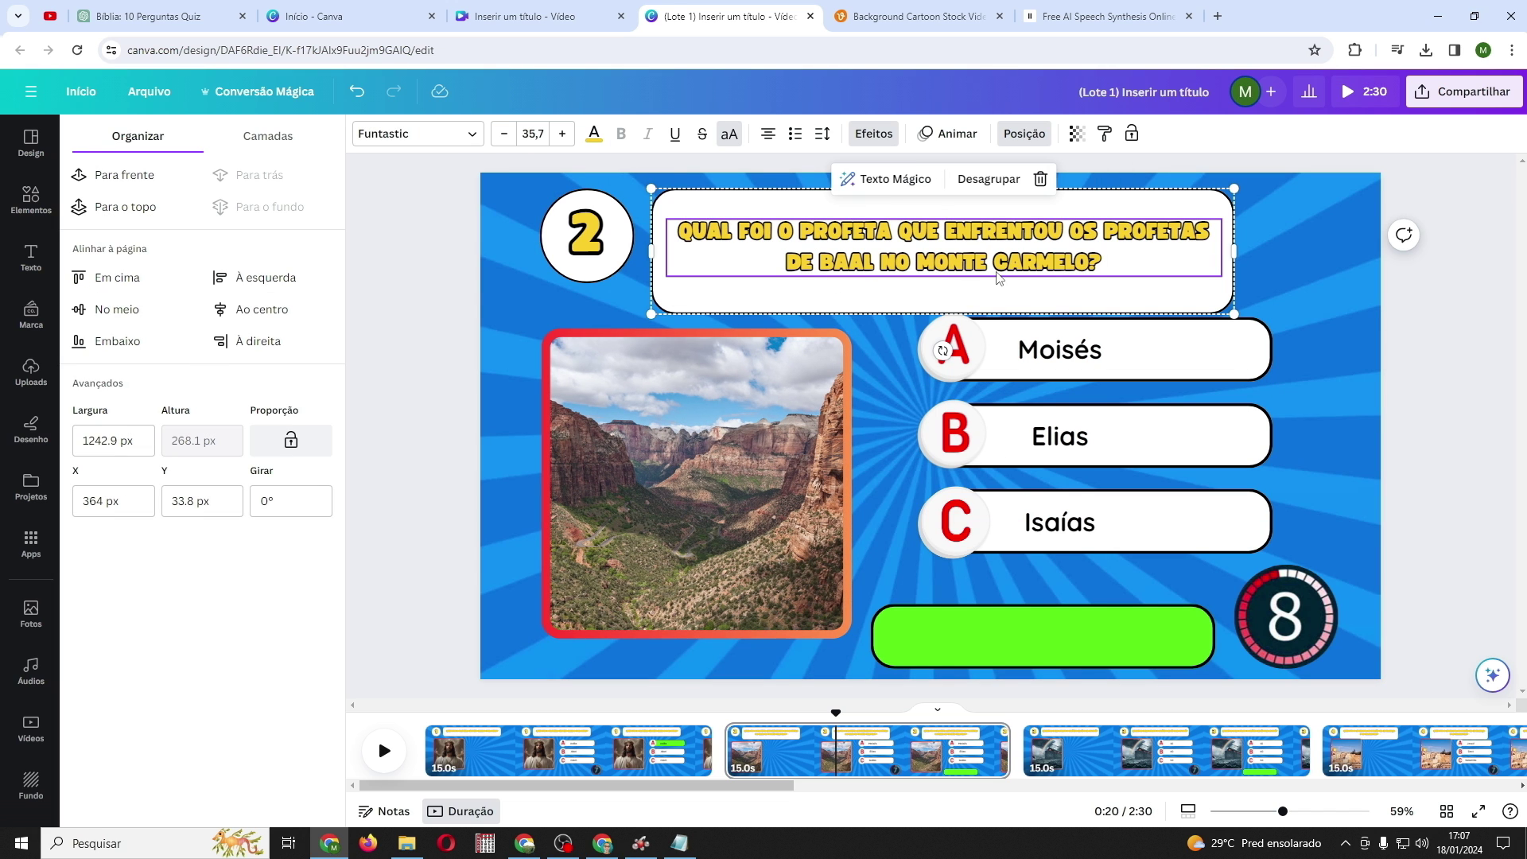
{"action": "left_click", "coordinate": [939, 318], "text": "shift"}
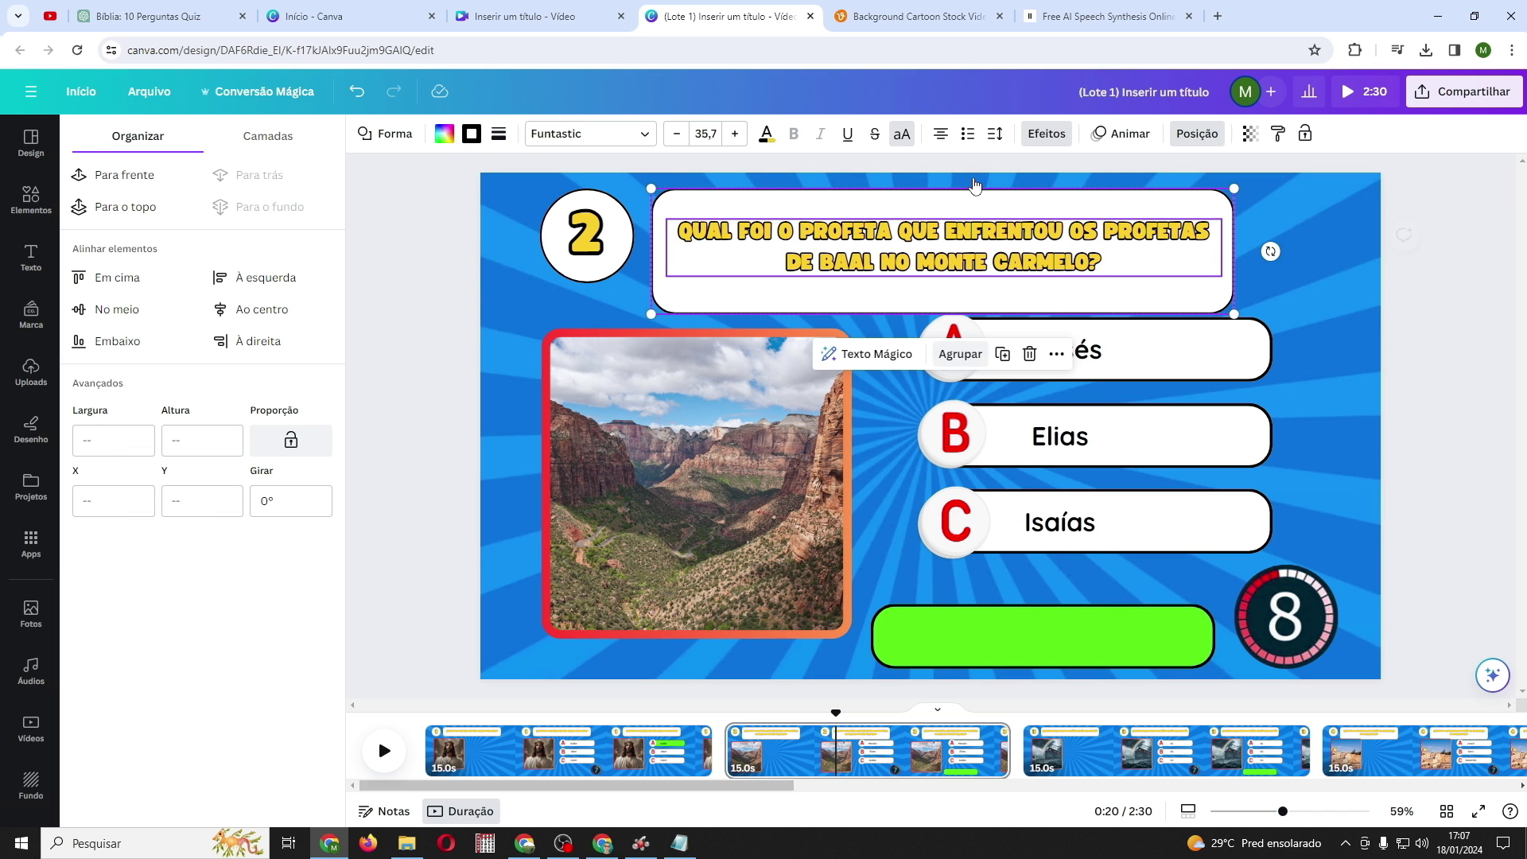
{"action": "left_click", "coordinate": [867, 292]}
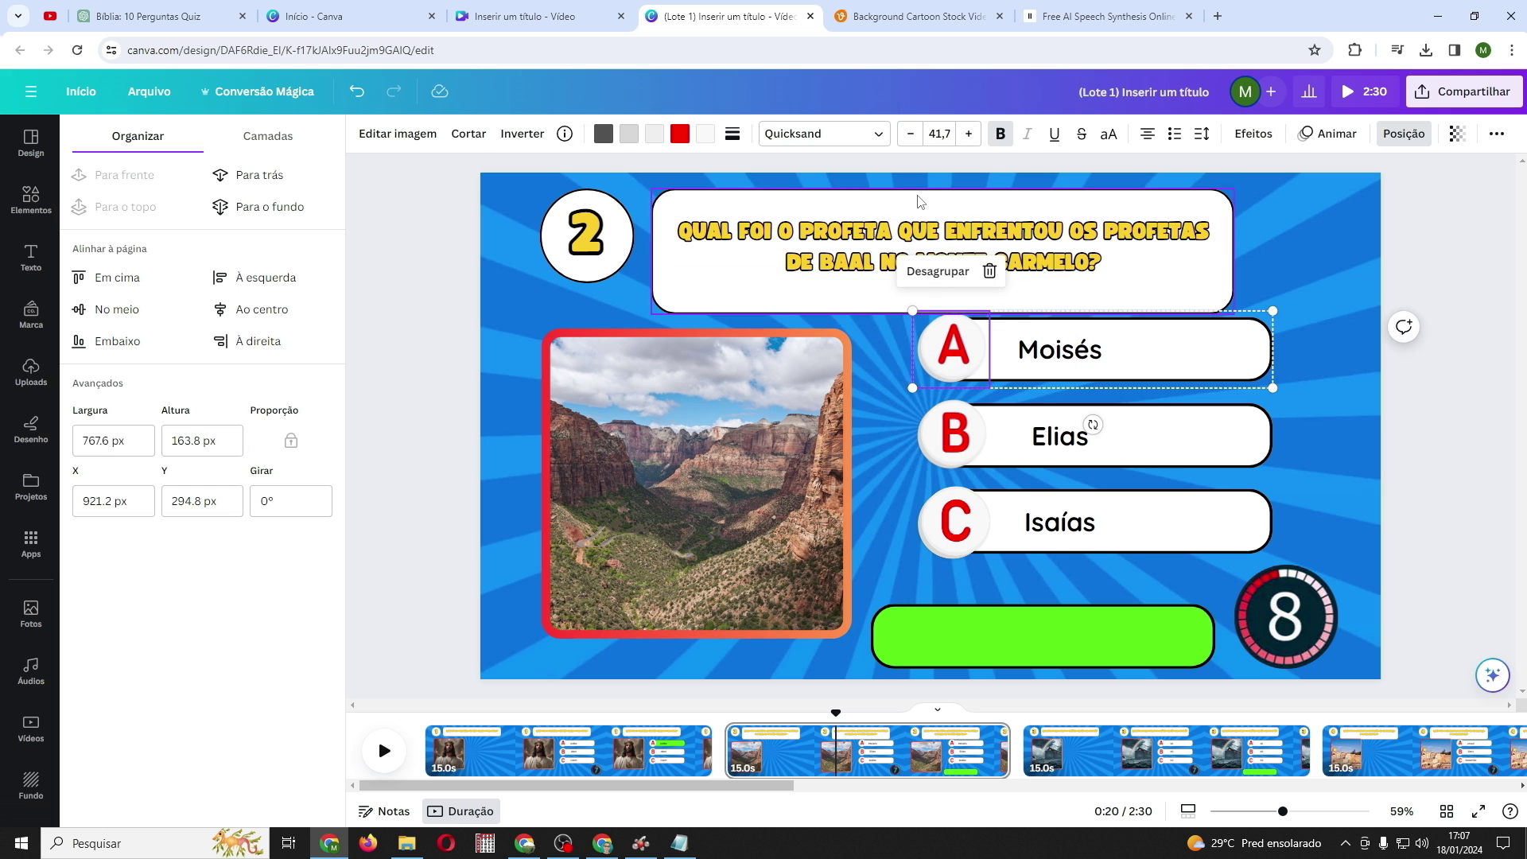
{"action": "left_click", "coordinate": [866, 292]}
{"action": "left_click_drag", "start_coordinate": [941, 309], "coordinate": [941, 294]}
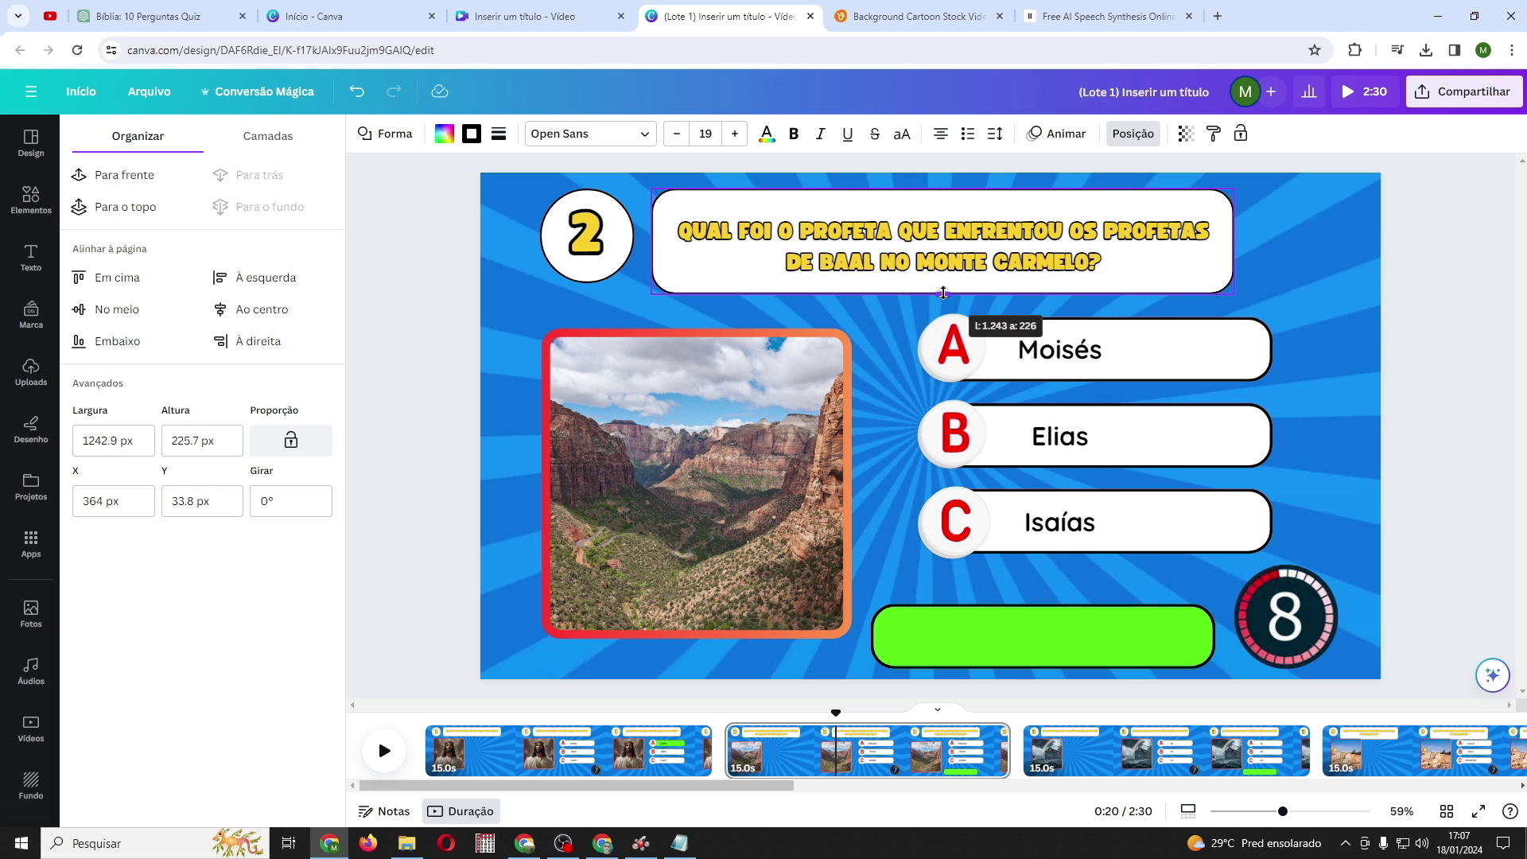
{"action": "left_click_drag", "start_coordinate": [942, 188], "coordinate": [942, 196]}
{"action": "left_click", "coordinate": [1312, 300]}
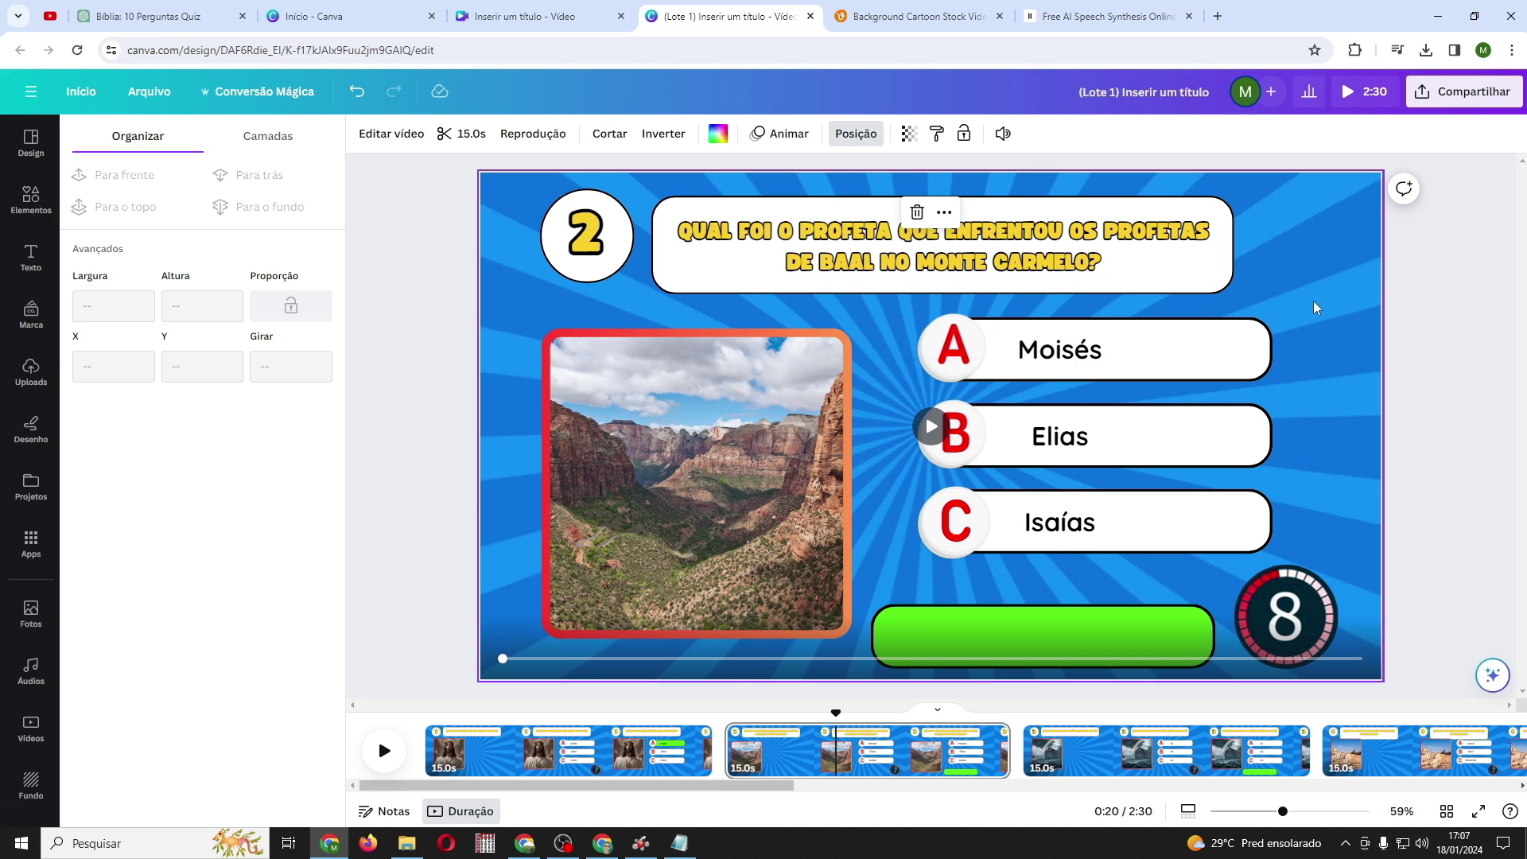
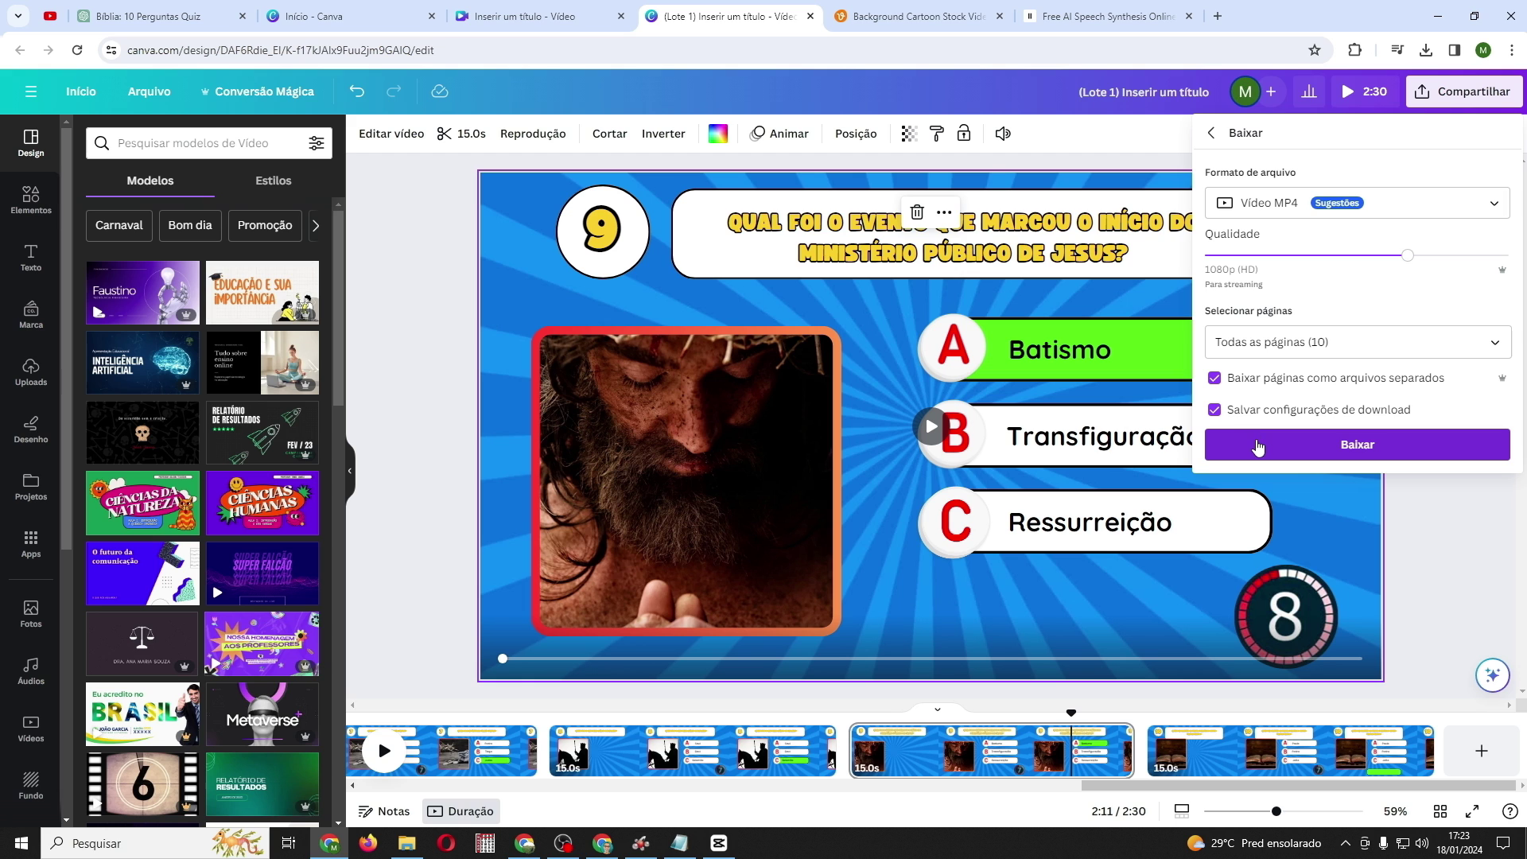
Download all 10 pages as separate MP4 videos and switch to the AI speech synthesis page
{"action": "left_click", "coordinate": [1257, 445]}
{"action": "left_click", "coordinate": [1082, 17]}
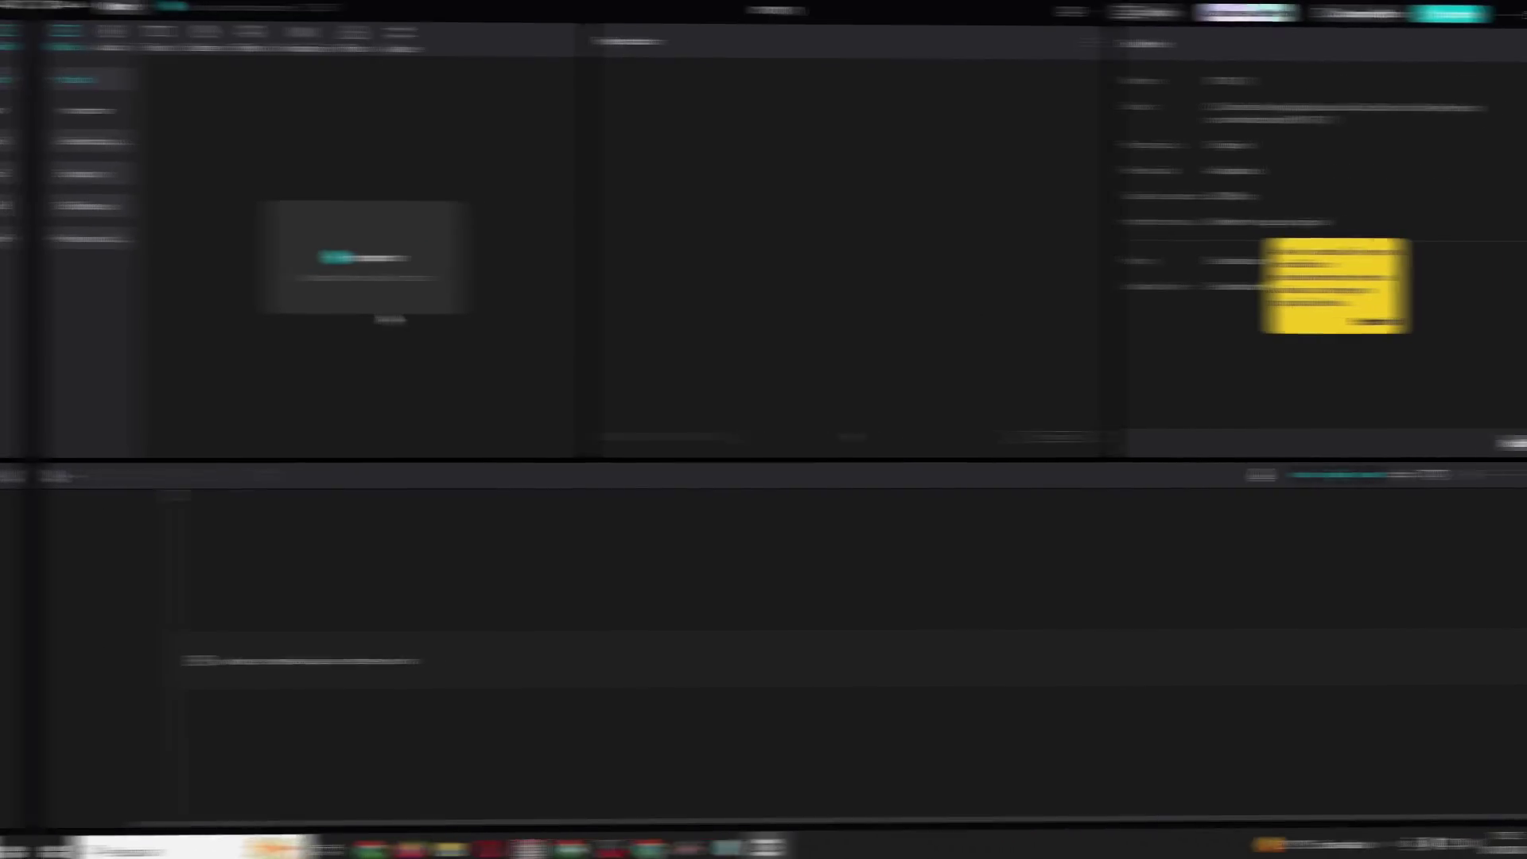
In CapCut, import narração parte 1, narração parte 2, the ElevenLabs narration and the Good Times music track from Downloads
{"action": "left_click", "coordinate": [340, 283]}
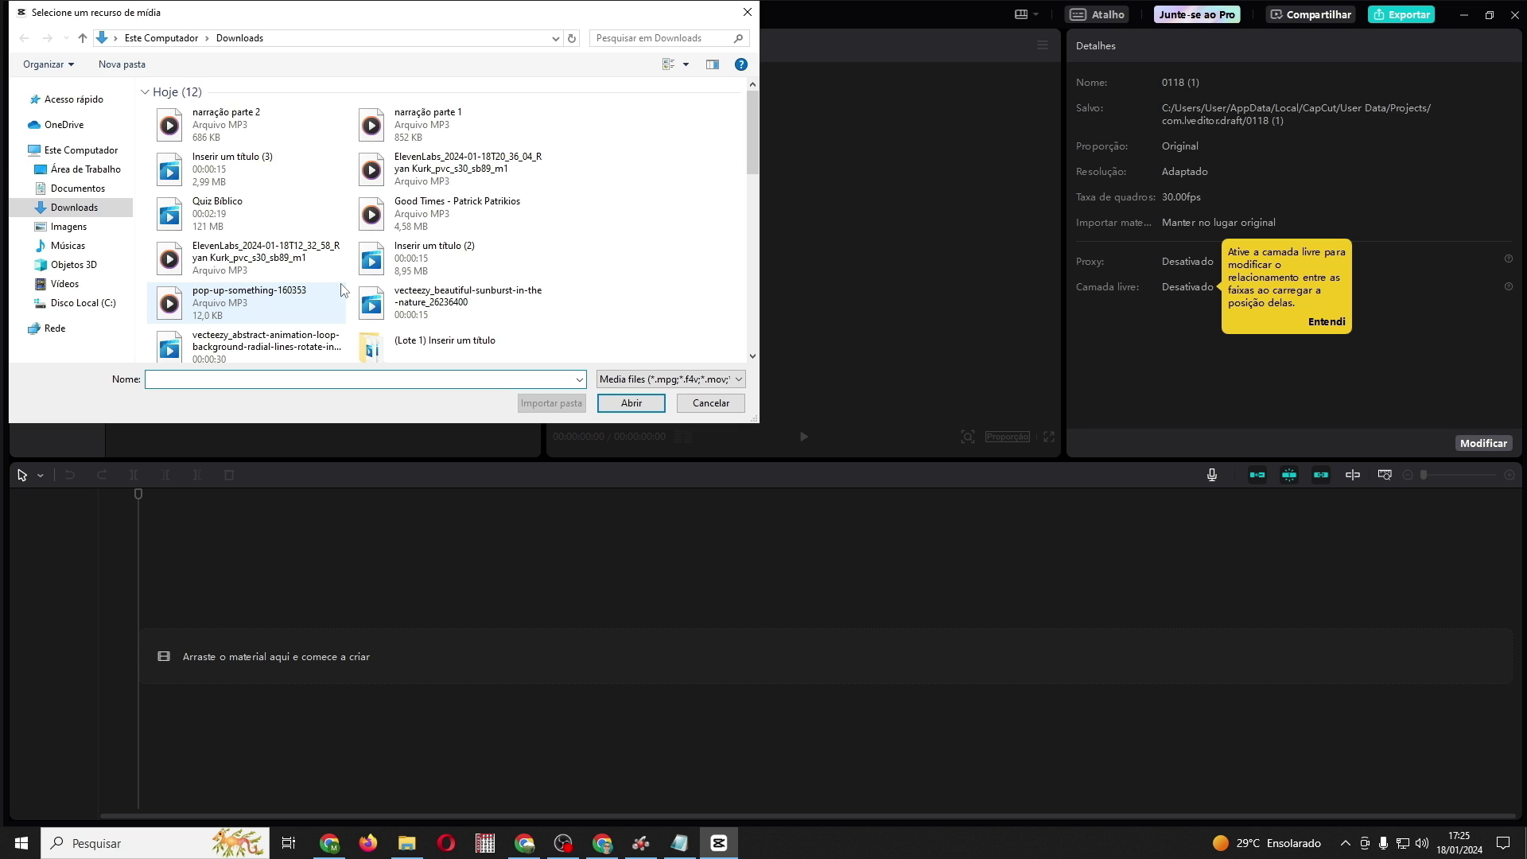
{"action": "left_click", "coordinate": [432, 126]}
{"action": "left_click", "coordinate": [238, 123], "text": "ctrl"}
{"action": "left_click", "coordinate": [445, 167], "text": "ctrl"}
{"action": "left_click", "coordinate": [434, 210], "text": "ctrl"}
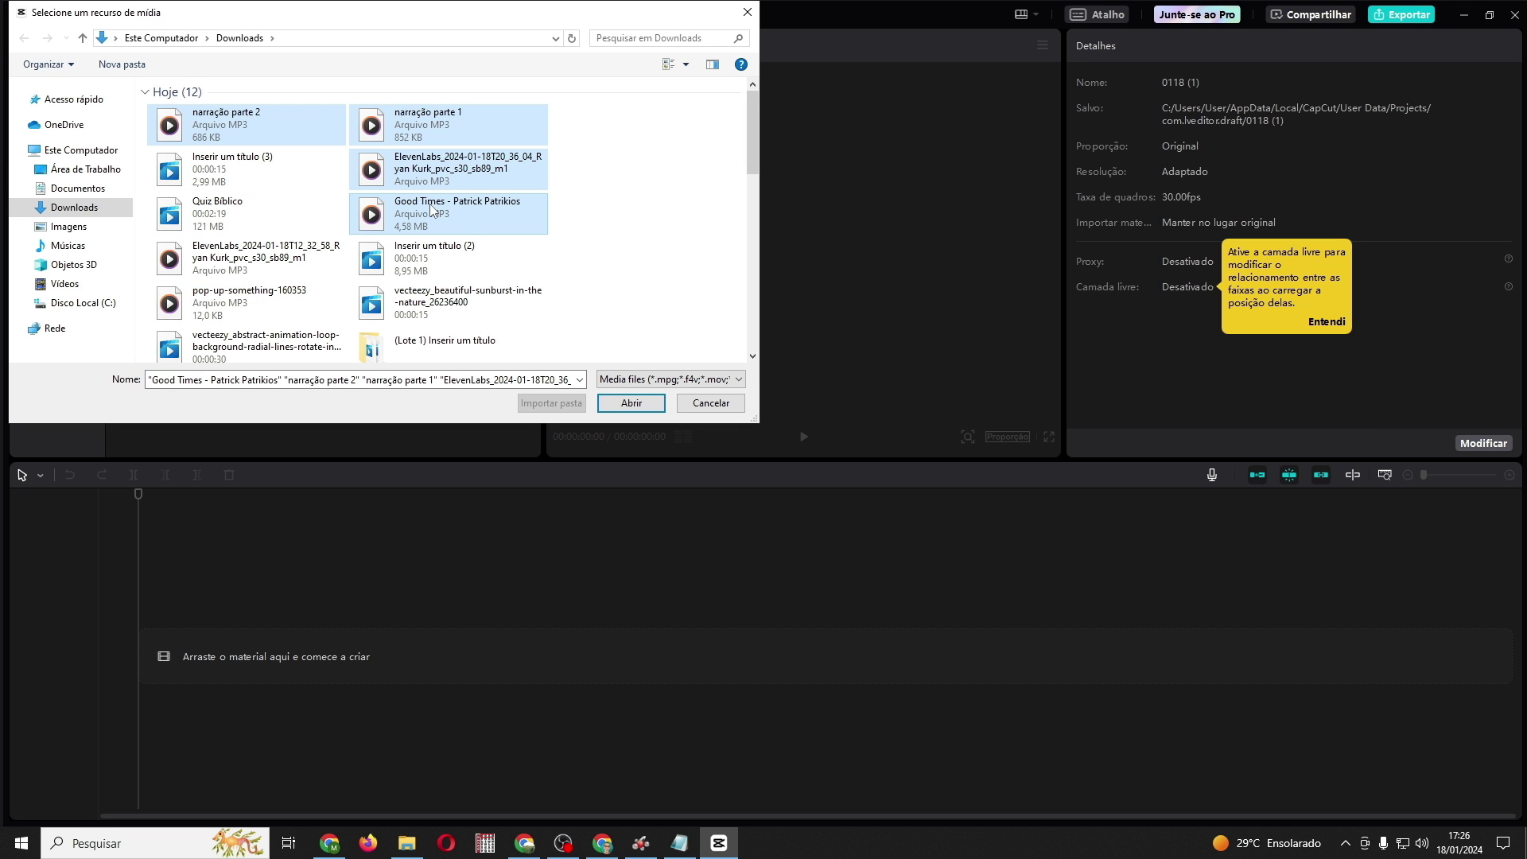
{"action": "left_click", "coordinate": [632, 402]}
Place 1.mp4 at the start of the timeline with the ElevenLabs narration aligned beneath it
{"action": "left_click_drag", "start_coordinate": [275, 173], "coordinate": [135, 656]}
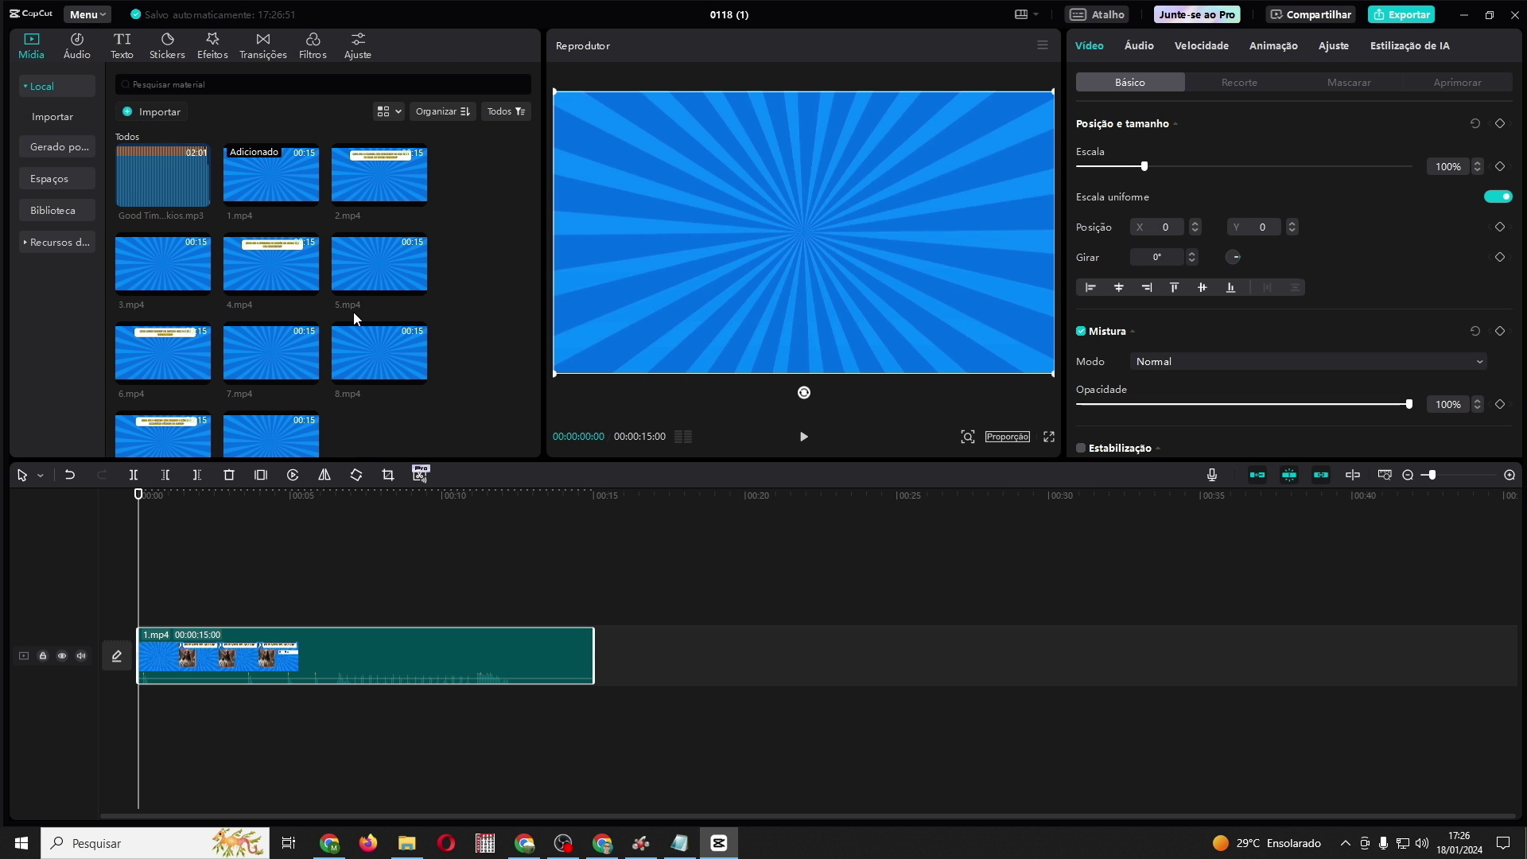
{"action": "scroll", "coordinate": [366, 323], "scroll_direction": "up", "scroll_amount": 2}
{"action": "left_click_drag", "start_coordinate": [379, 184], "coordinate": [144, 712]}
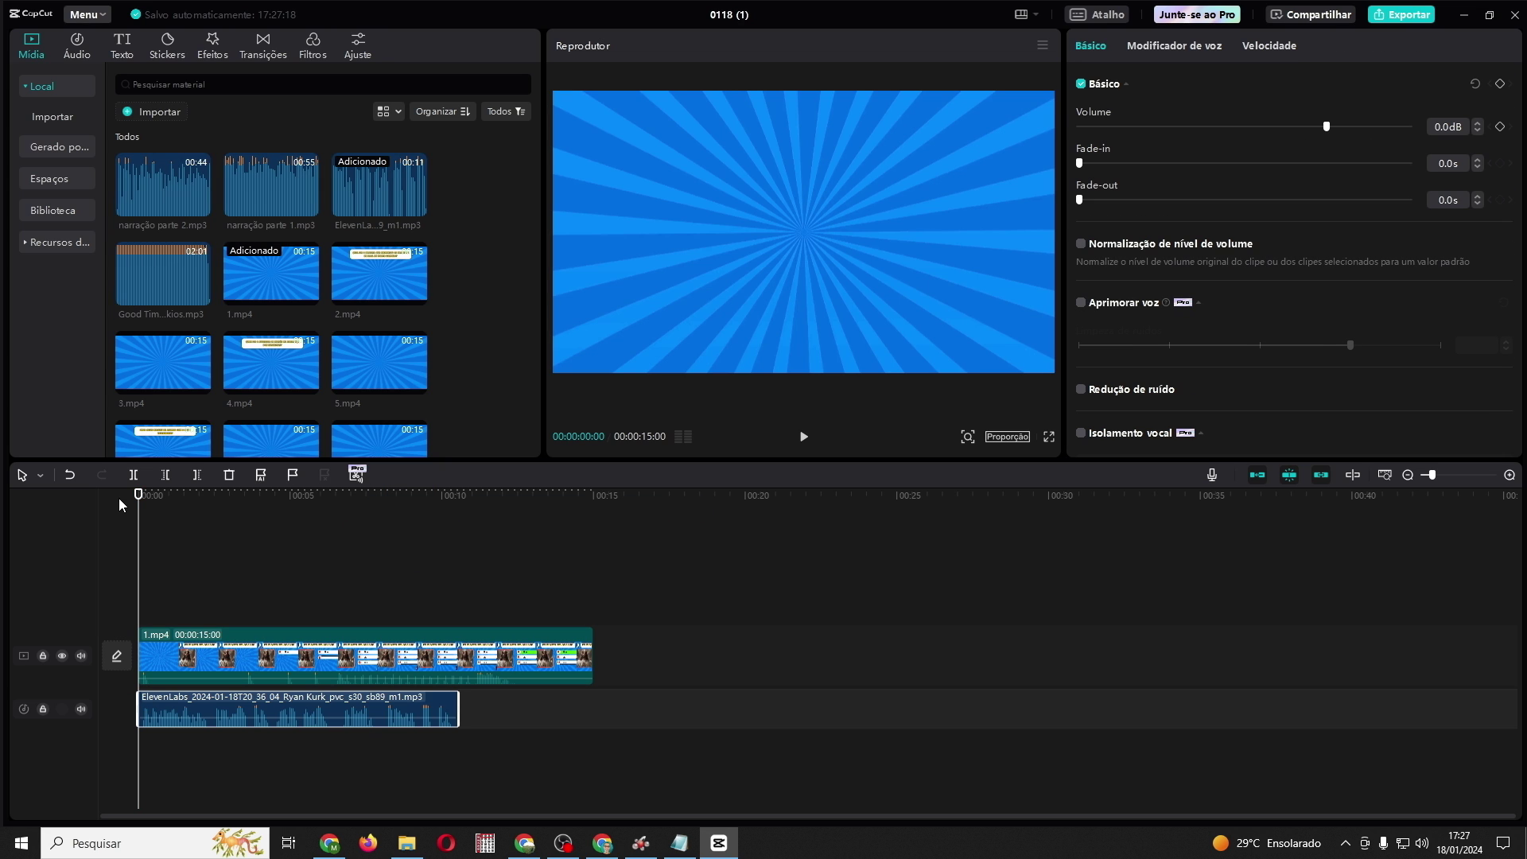
Split the ElevenLabs narration at about 00:00:06:18, after the question, and move the second part to the end of 1.mp4
{"action": "left_click", "coordinate": [803, 438]}
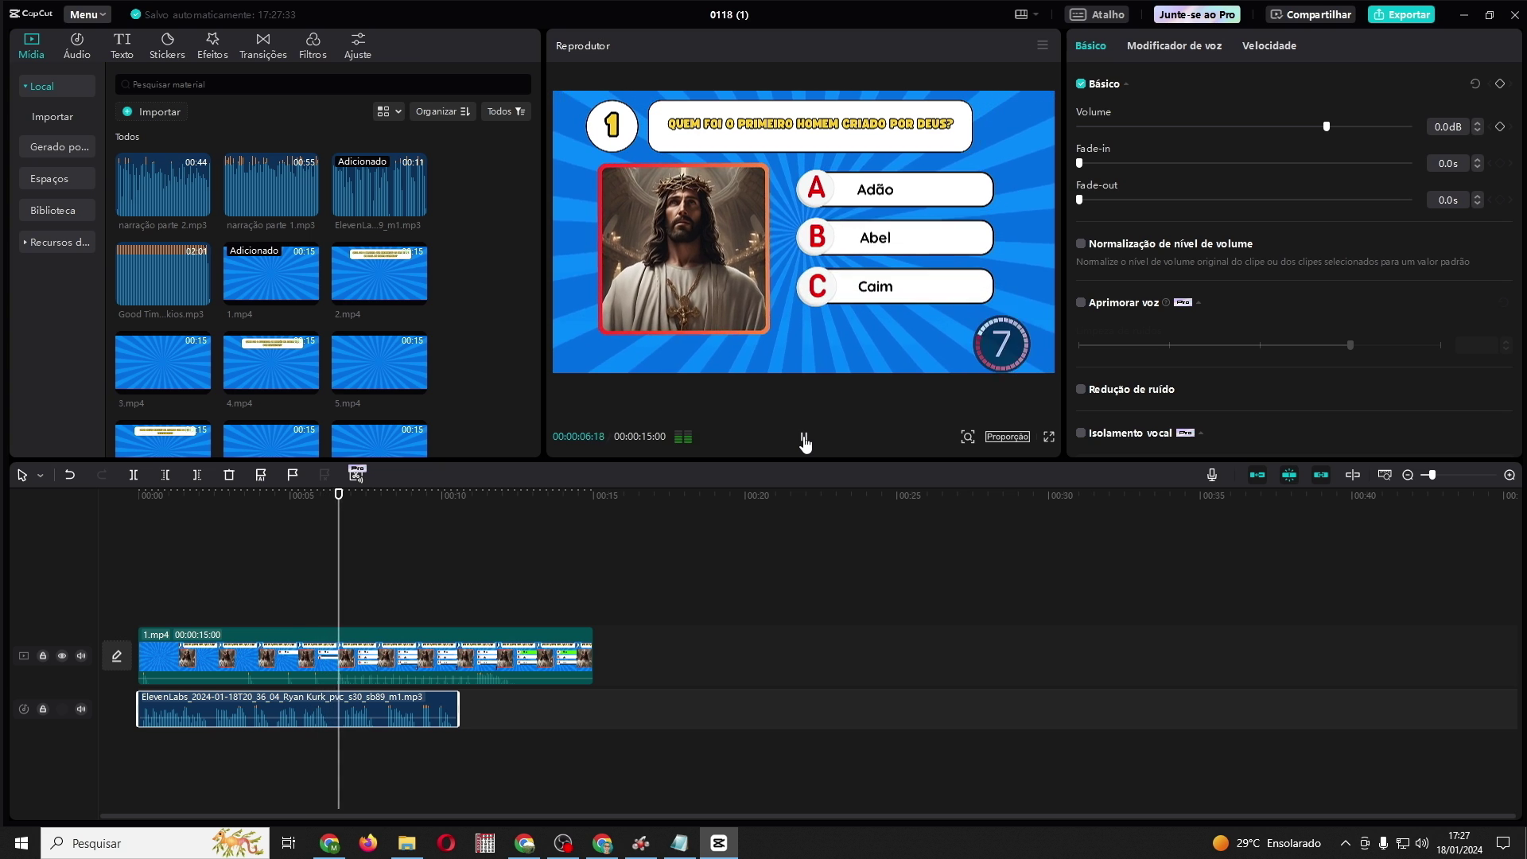
{"action": "left_click", "coordinate": [803, 438]}
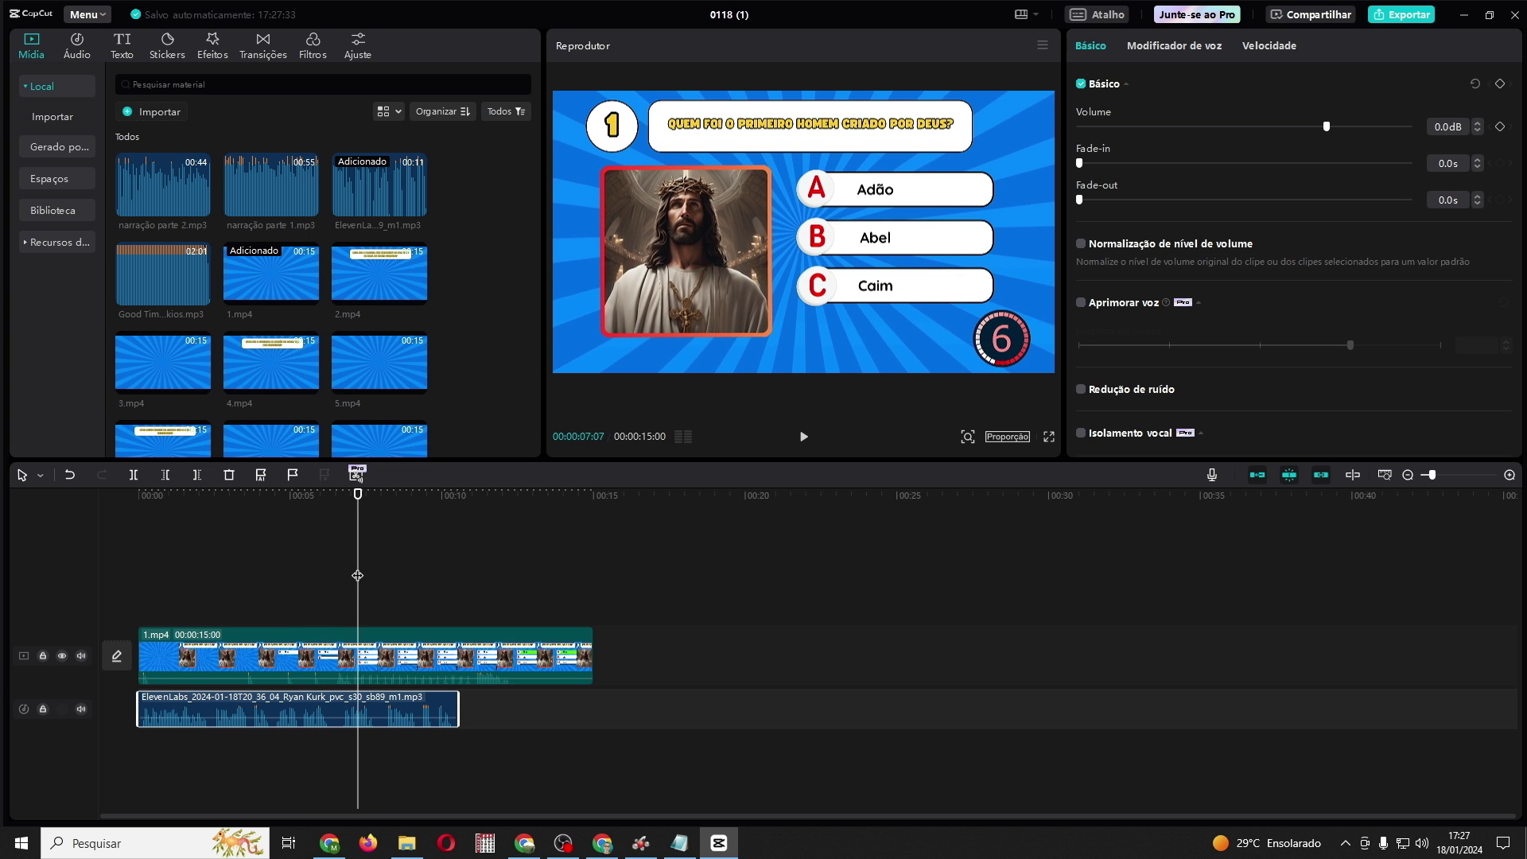
{"action": "left_click_drag", "start_coordinate": [357, 575], "coordinate": [337, 582]}
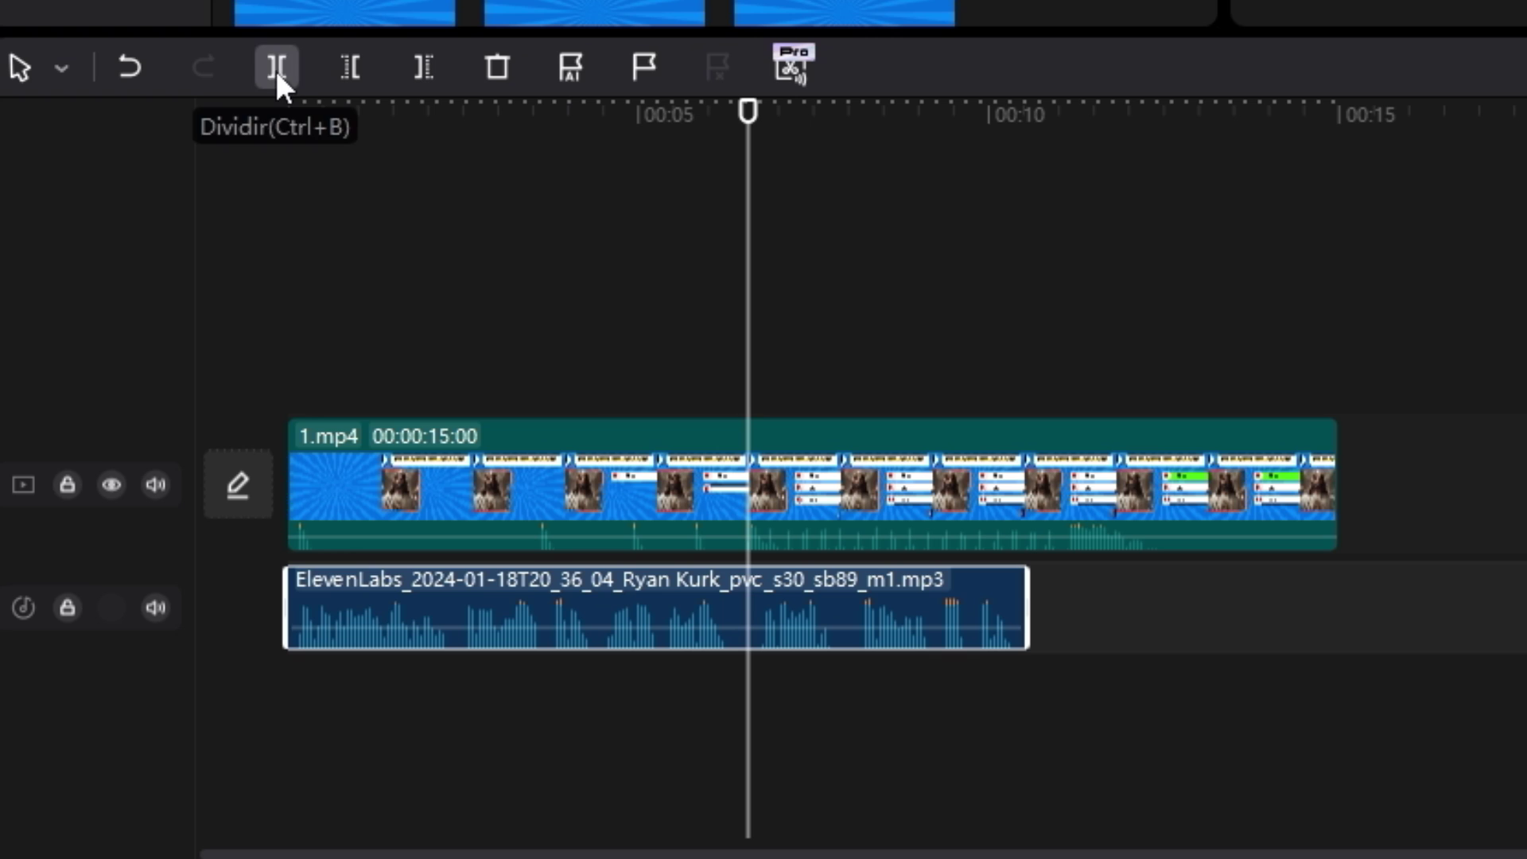
{"action": "left_click", "coordinate": [281, 68]}
{"action": "left_click_drag", "start_coordinate": [859, 612], "coordinate": [1166, 601]}
Shift the narration's answer part slightly earlier to start just before 11 seconds and play it against the answer reveal
{"action": "left_click_drag", "start_coordinate": [748, 213], "coordinate": [859, 212]}
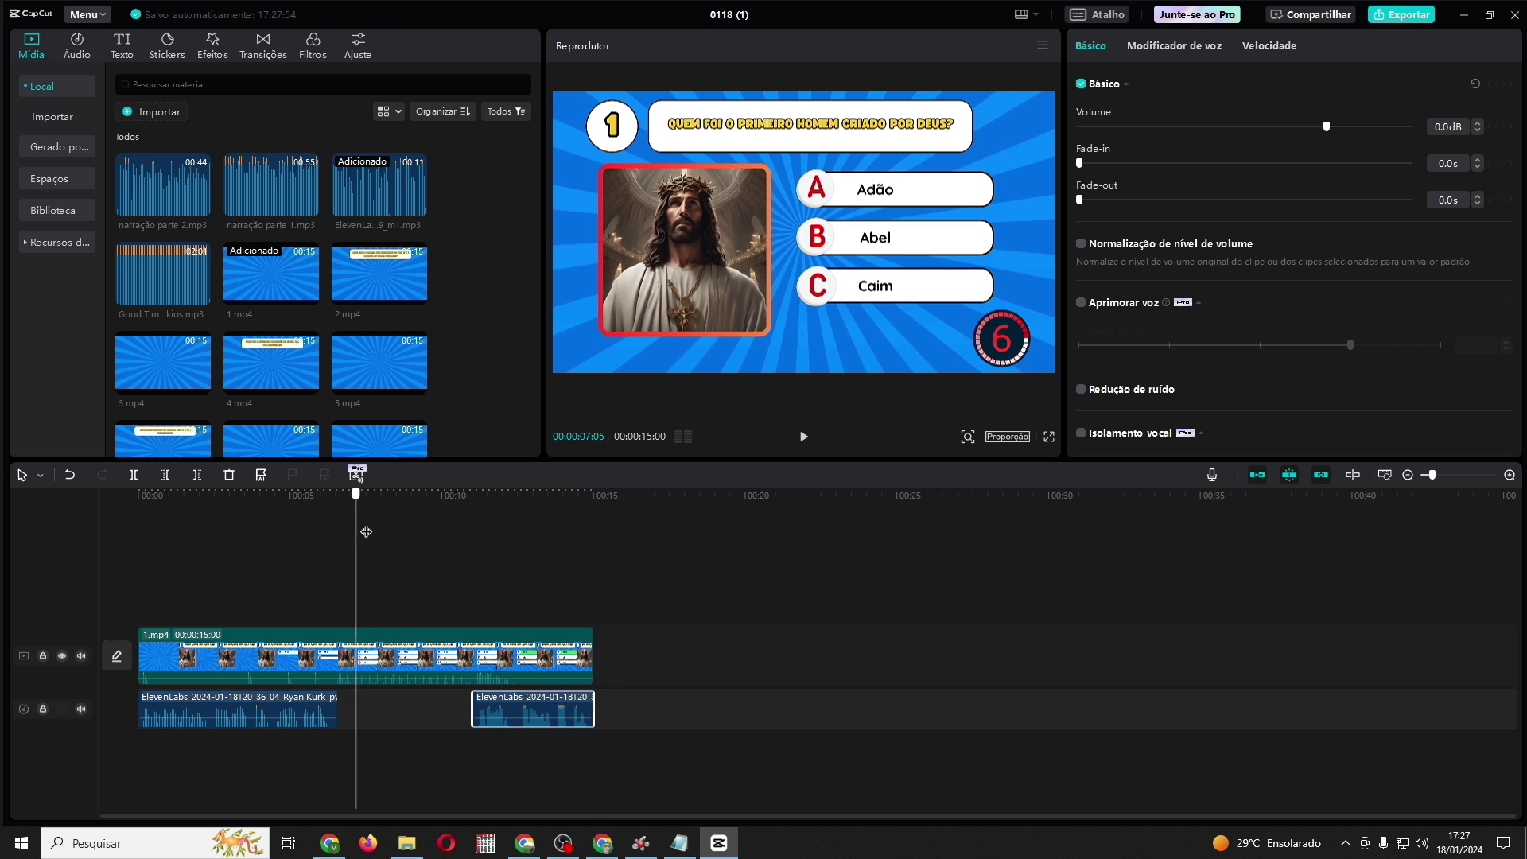
{"action": "left_click_drag", "start_coordinate": [386, 537], "coordinate": [464, 569]}
{"action": "left_click", "coordinate": [803, 436]}
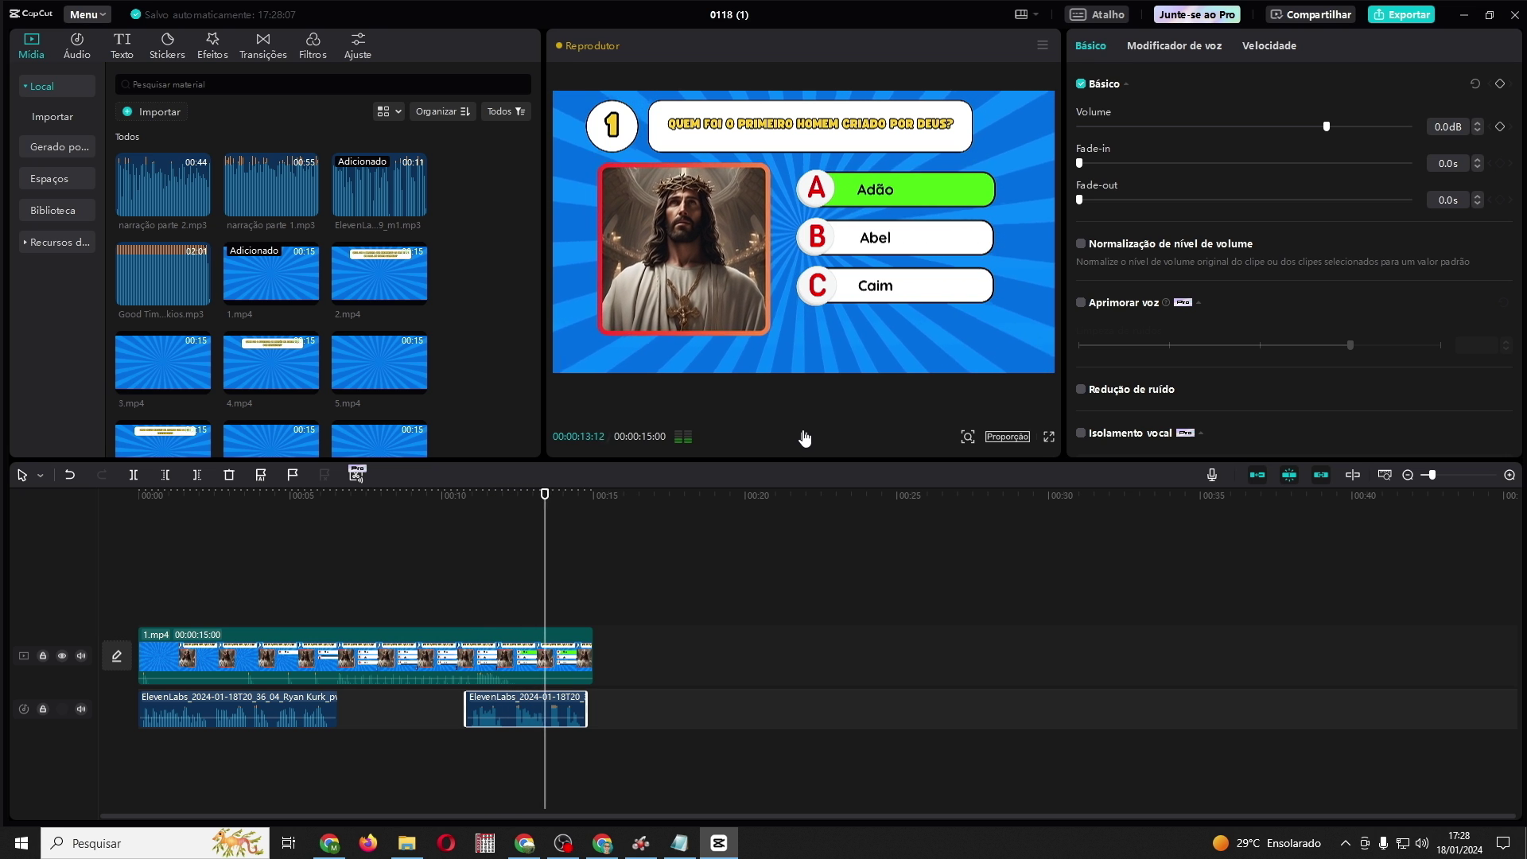
{"action": "left_click", "coordinate": [803, 437]}
Append 2.mp4 after 1.mp4 with narração parte 1 aligned beneath its start, and split that narration at 00:00:23:10
{"action": "left_click_drag", "start_coordinate": [379, 274], "coordinate": [598, 664]}
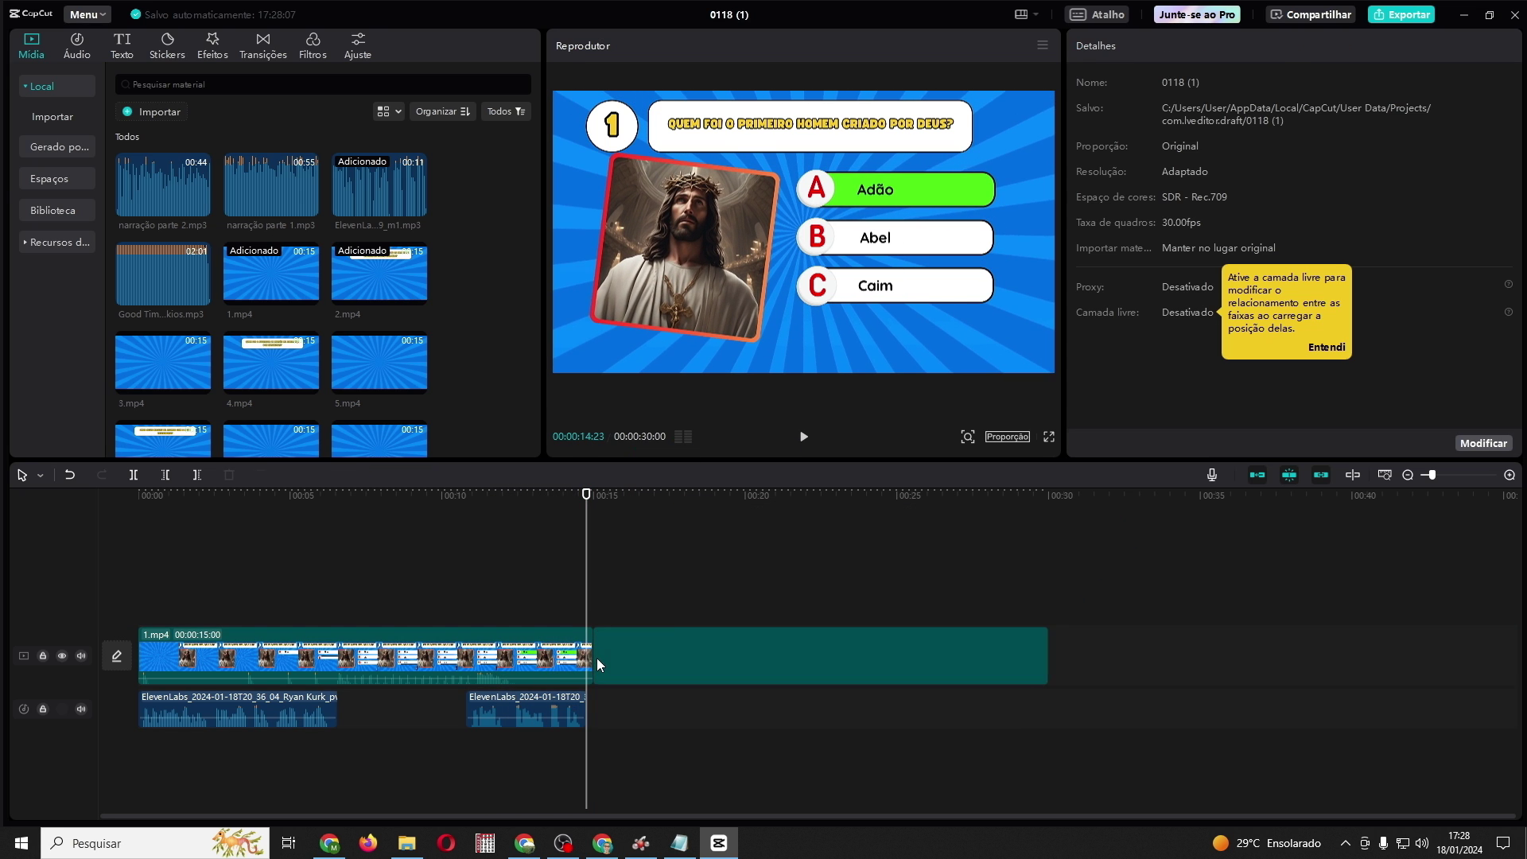
{"action": "left_click_drag", "start_coordinate": [283, 186], "coordinate": [593, 707]}
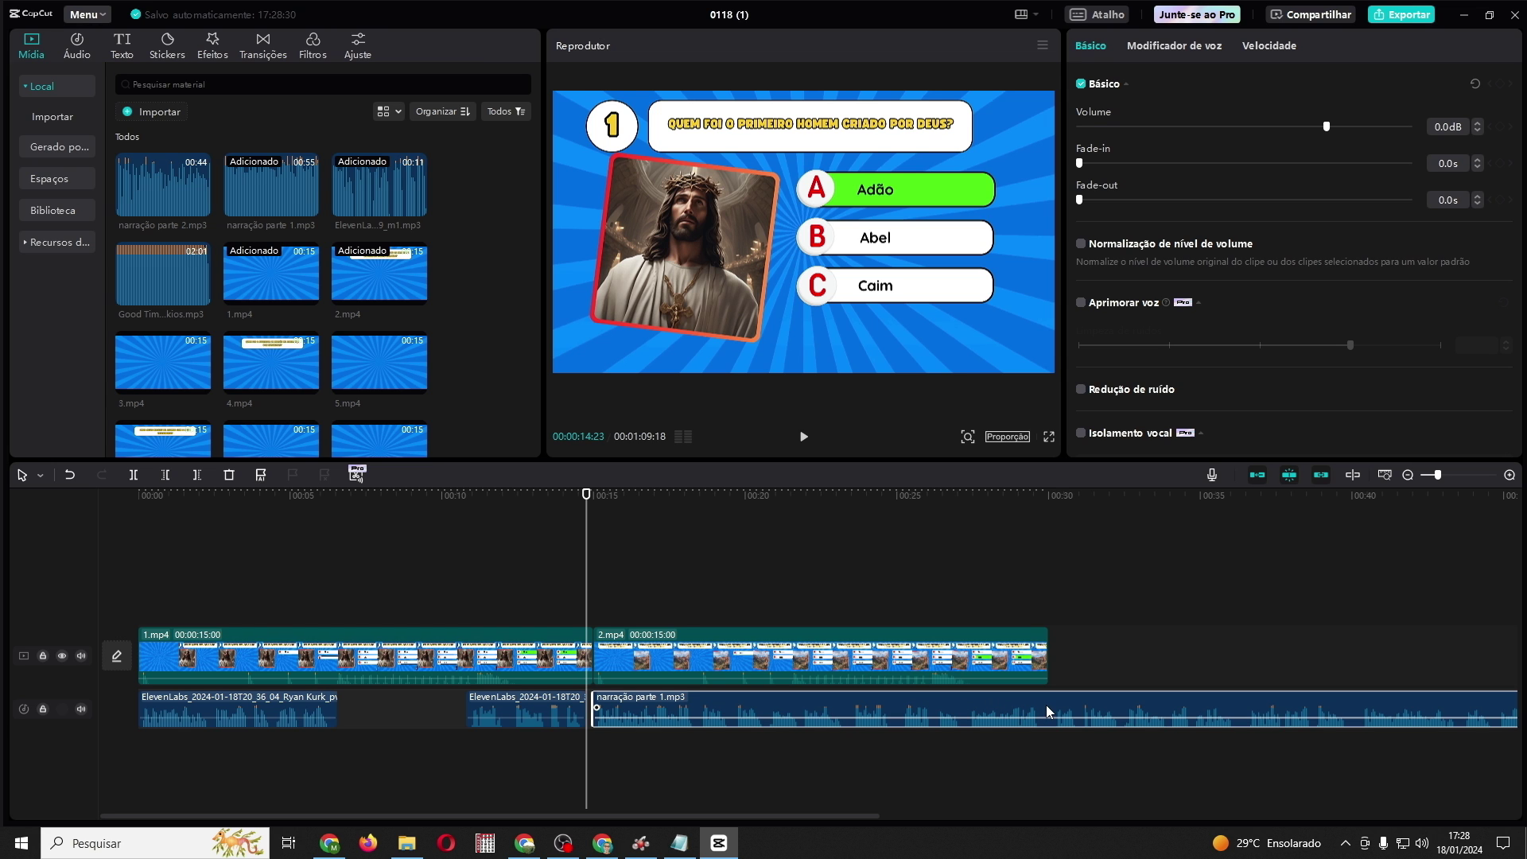
{"action": "left_click", "coordinate": [803, 438]}
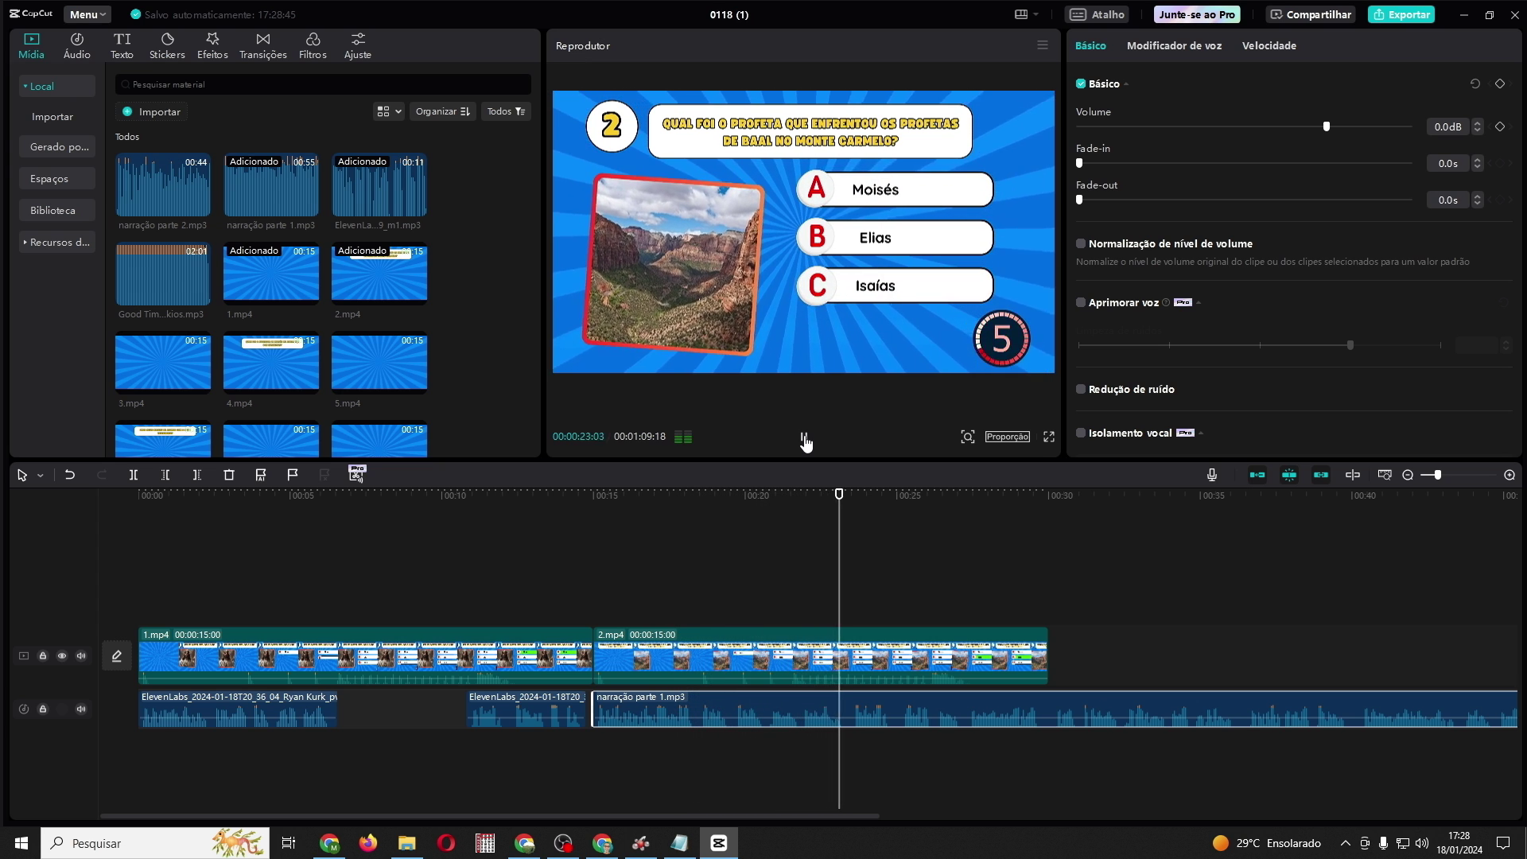
{"action": "left_click", "coordinate": [803, 438]}
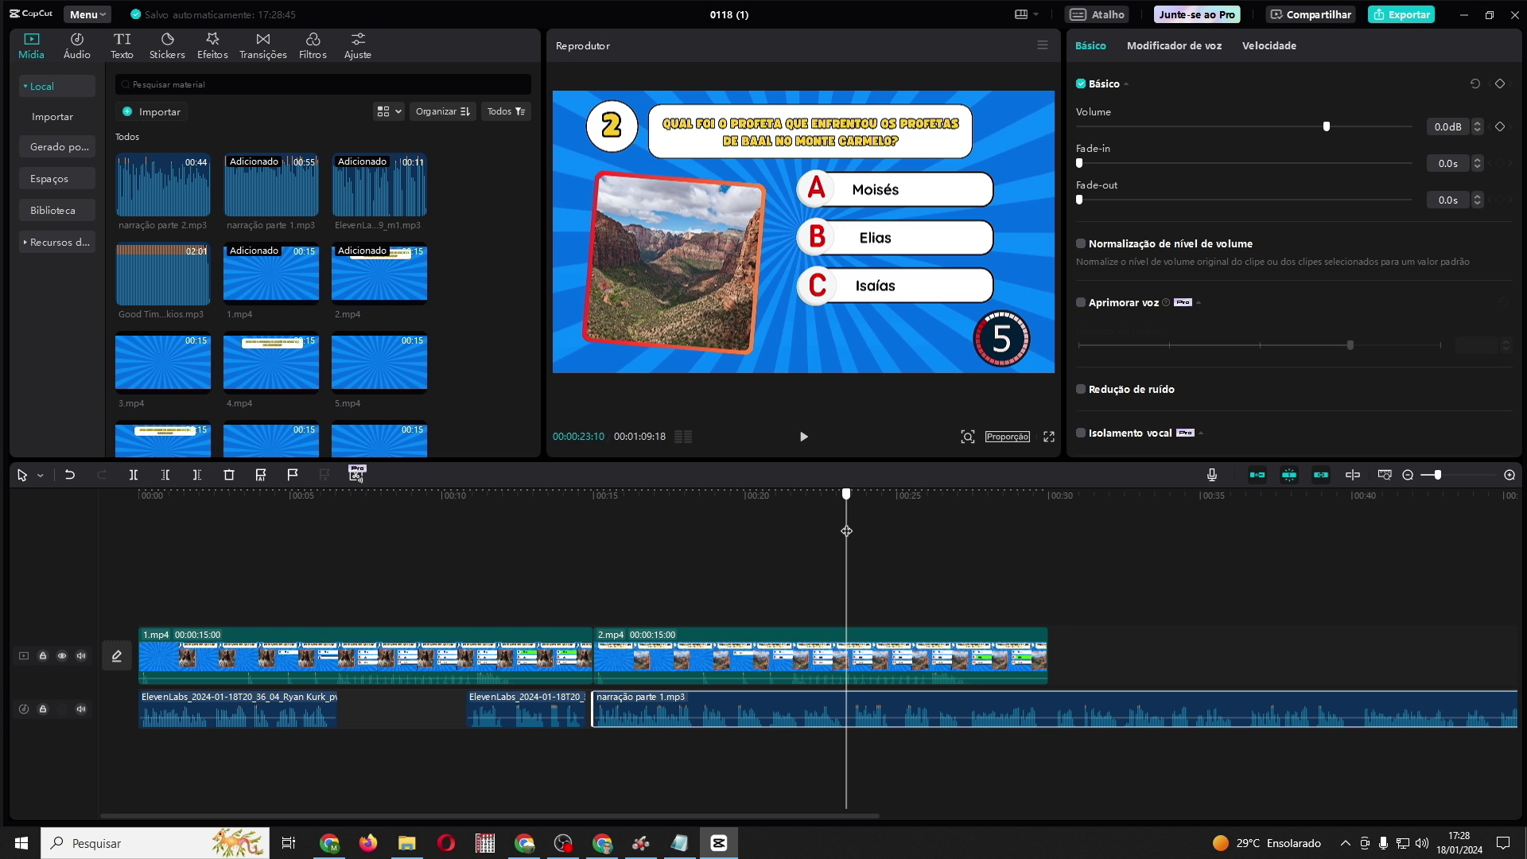
{"action": "left_click", "coordinate": [133, 482]}
Split the narration again at 00:00:27:09, moving the remainder past 2.mp4 and the answer part to that clip's end
{"action": "left_click", "coordinate": [804, 437]}
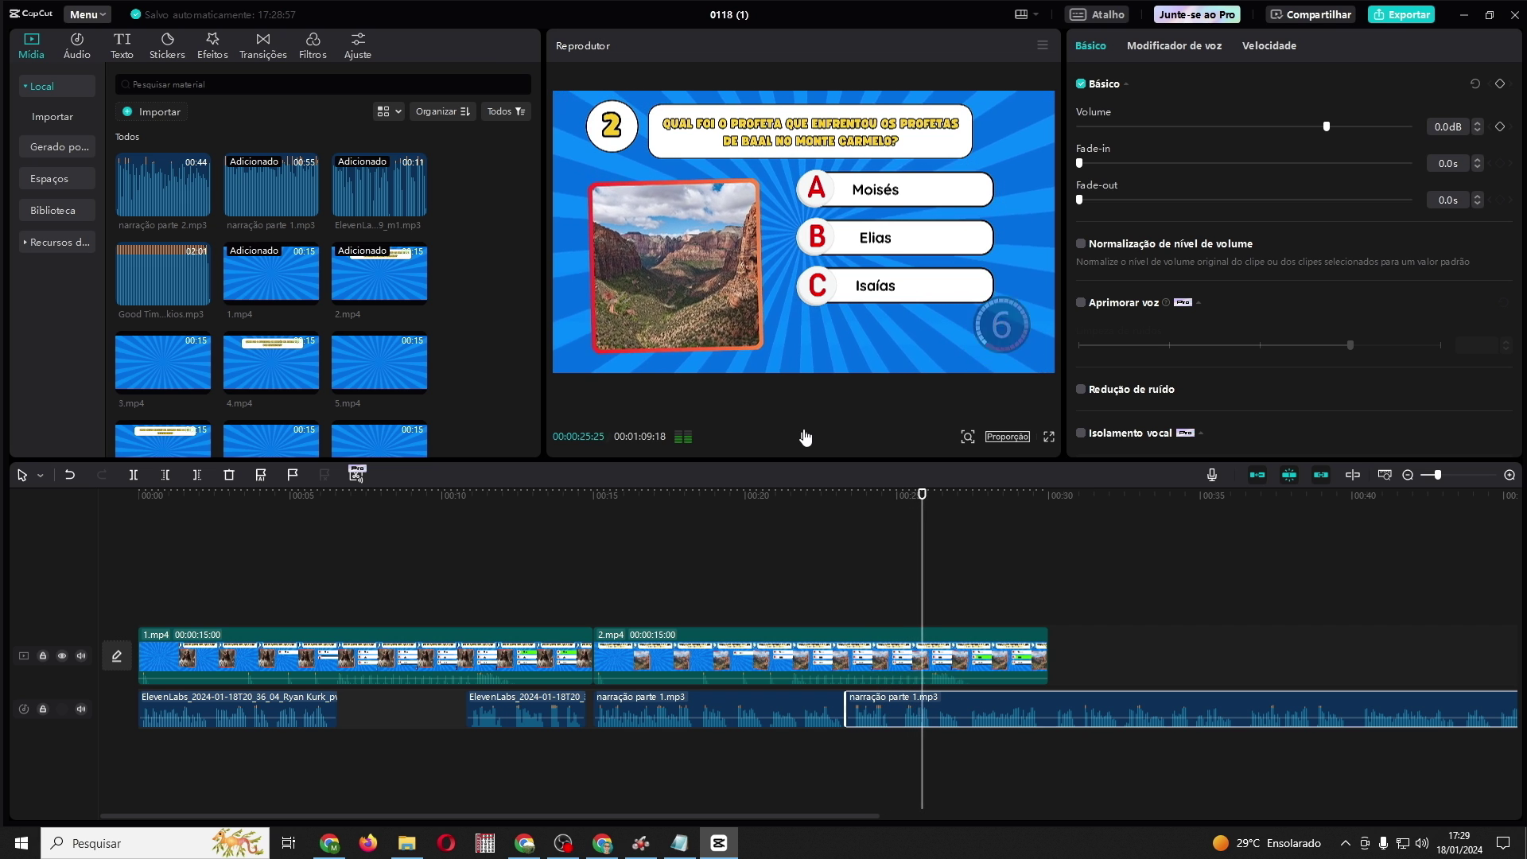
{"action": "left_click", "coordinate": [804, 436]}
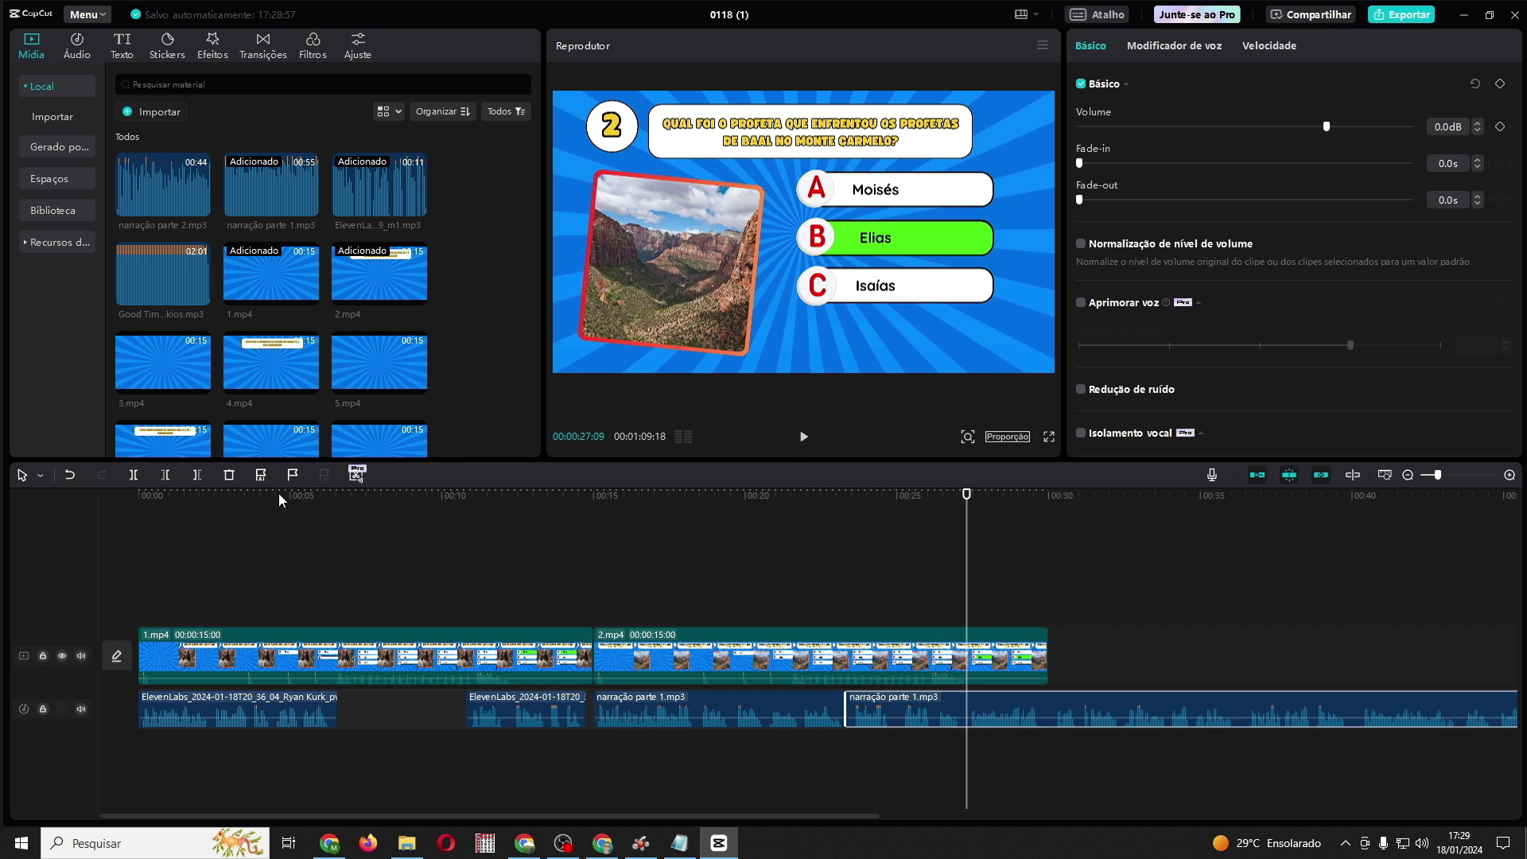
{"action": "left_click", "coordinate": [132, 475]}
{"action": "left_click_drag", "start_coordinate": [1032, 699], "coordinate": [1121, 699]}
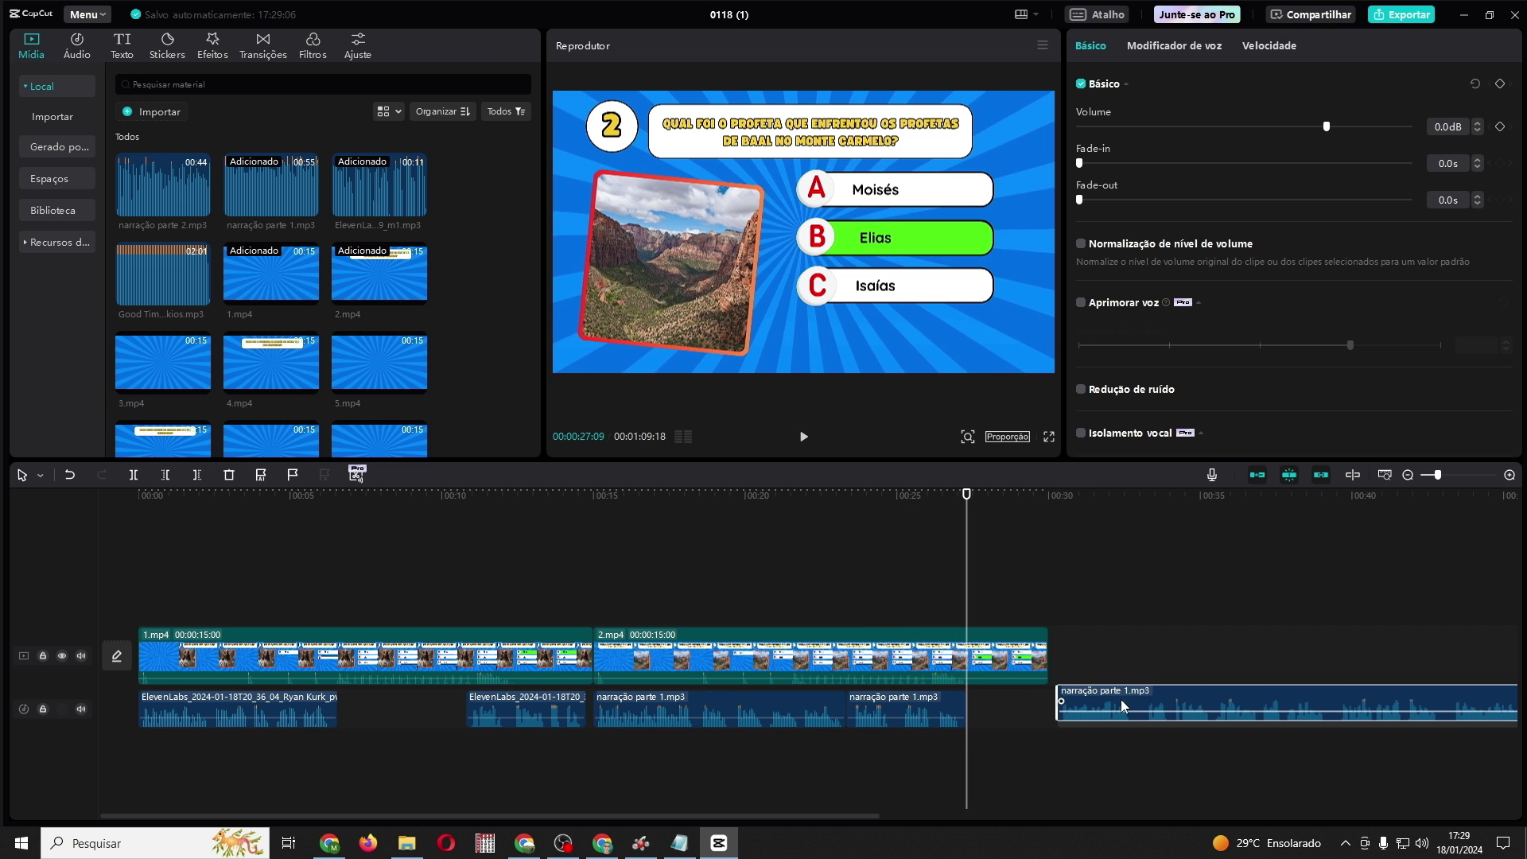
{"action": "left_click_drag", "start_coordinate": [912, 703], "coordinate": [992, 703]}
Cut the section from 00:00:19:10 to 00:00:19:20 out of the question narration under 2.mp4 and delete it
{"action": "left_click_drag", "start_coordinate": [966, 602], "coordinate": [594, 589]}
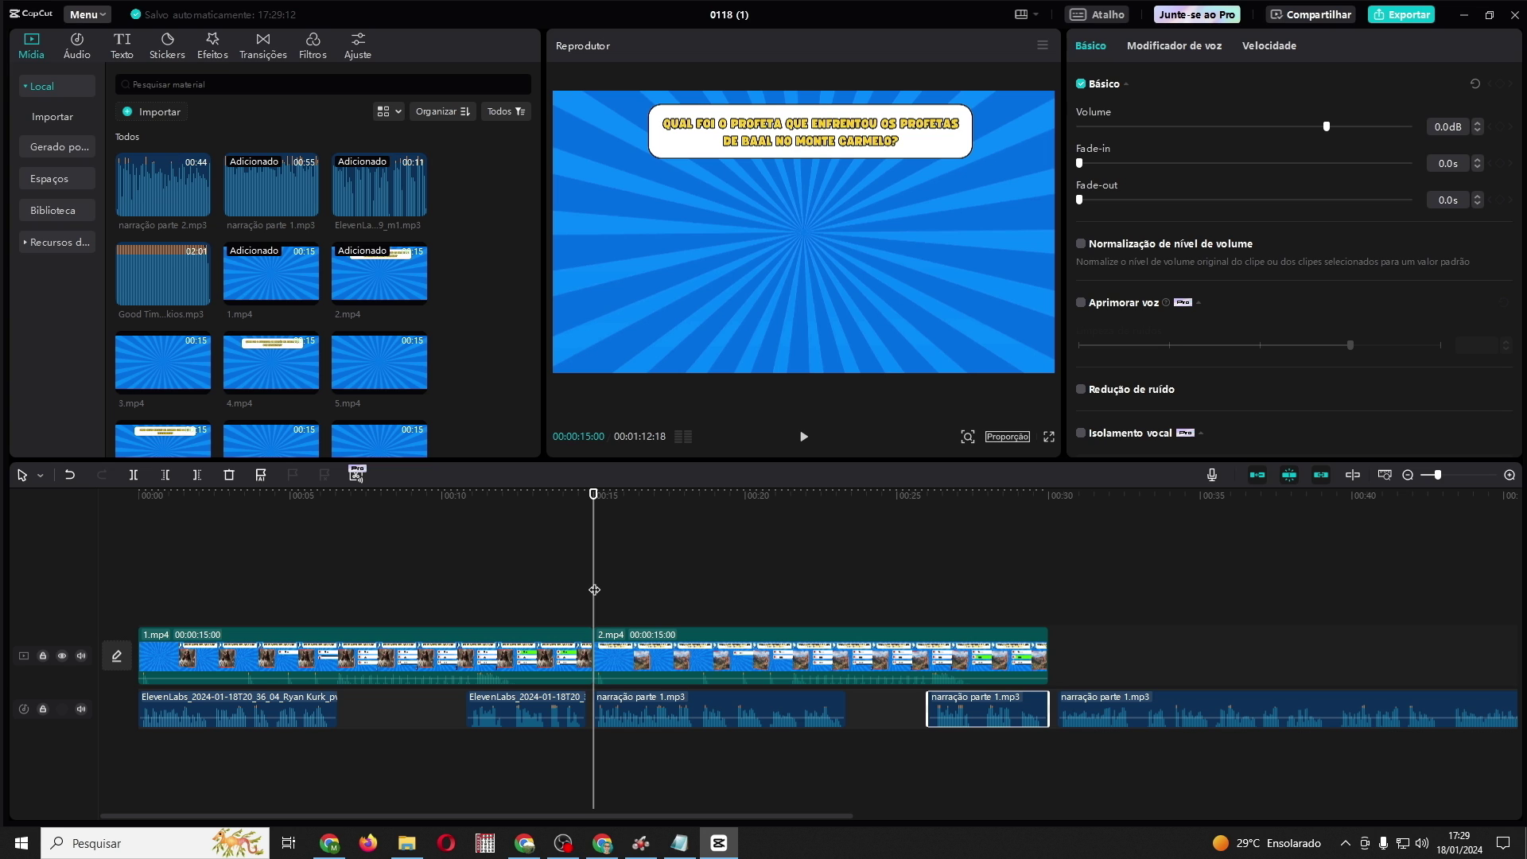
{"action": "mouse_move", "coordinate": [594, 589]}
{"action": "left_mouse_down"}
{"action": "mouse_move", "coordinate": [546, 596]}
{"action": "mouse_move", "coordinate": [591, 604]}
{"action": "left_mouse_up"}
{"action": "scroll", "coordinate": [974, 541], "scroll_direction": "up", "scroll_amount": 1}
{"action": "left_click_drag", "start_coordinate": [593, 605], "coordinate": [702, 567]}
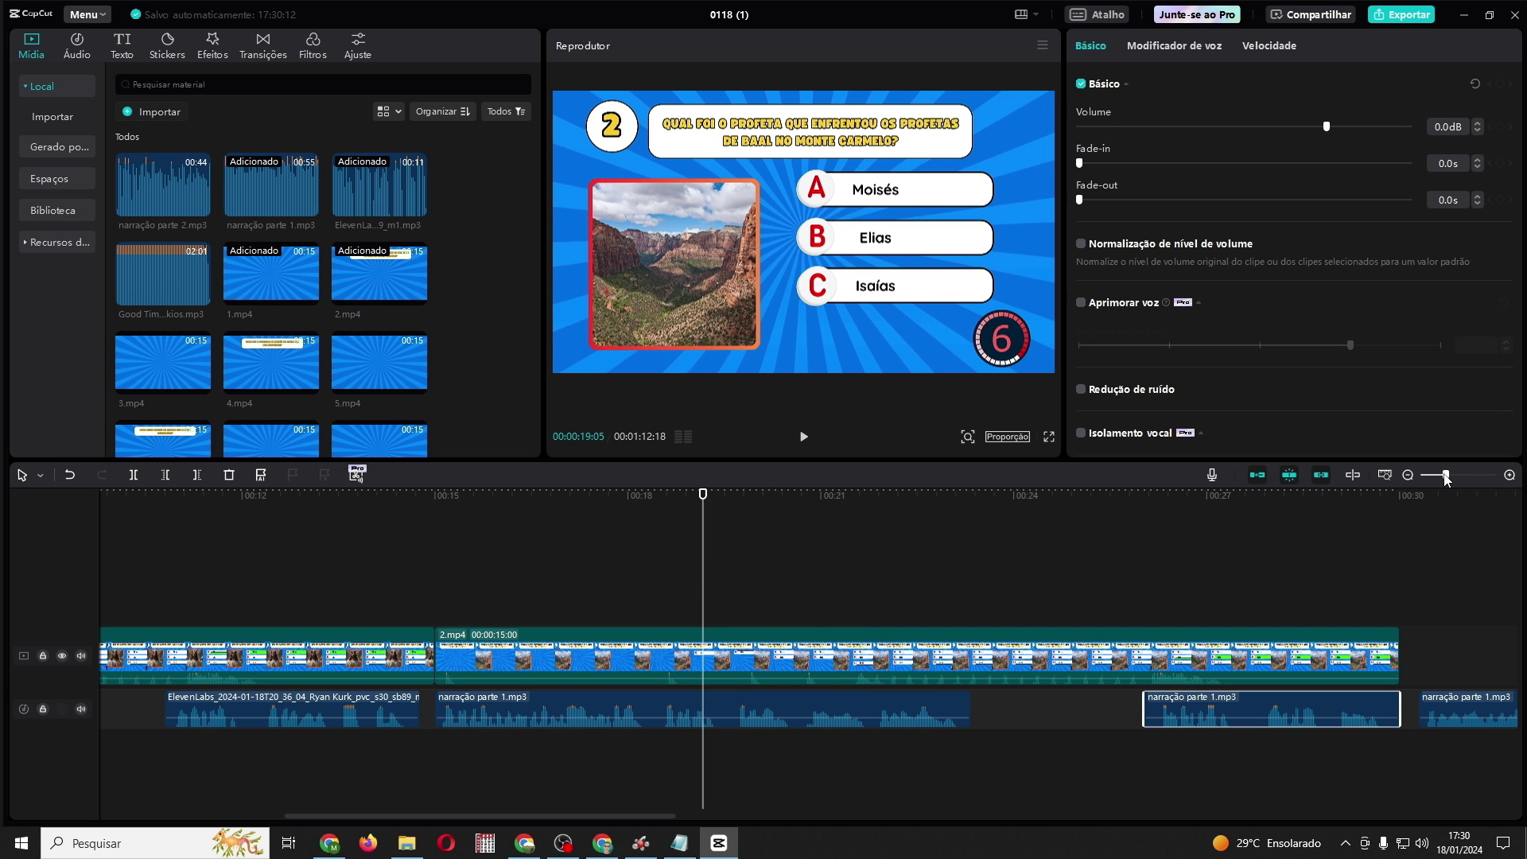
{"action": "left_click_drag", "start_coordinate": [1445, 475], "coordinate": [1452, 475]}
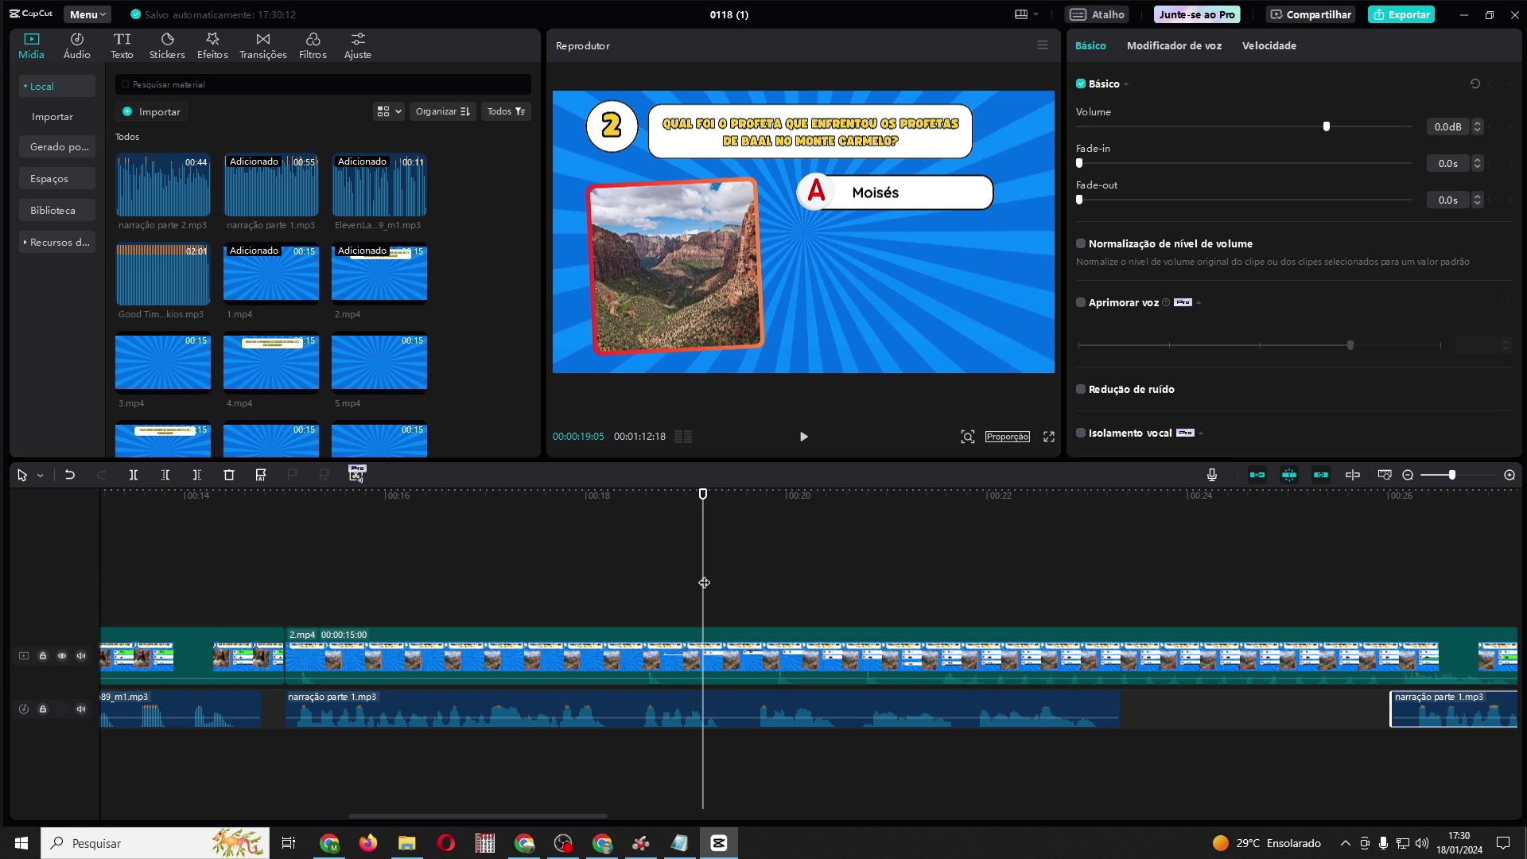
{"action": "left_click_drag", "start_coordinate": [703, 583], "coordinate": [720, 583]}
{"action": "left_click", "coordinate": [783, 701]}
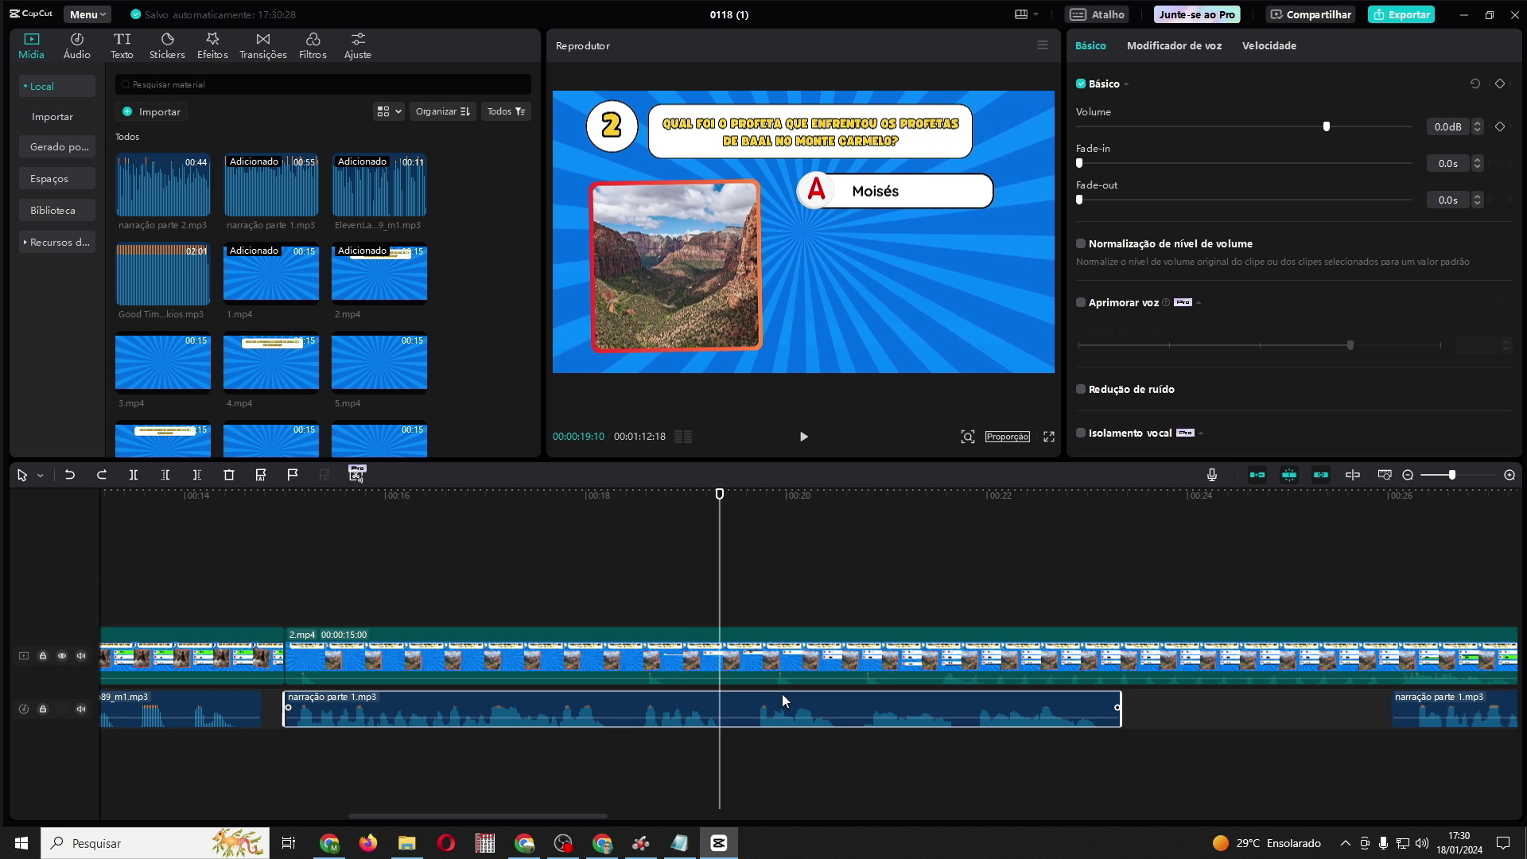
{"action": "left_click", "coordinate": [134, 481]}
{"action": "left_click_drag", "start_coordinate": [720, 578], "coordinate": [753, 586]}
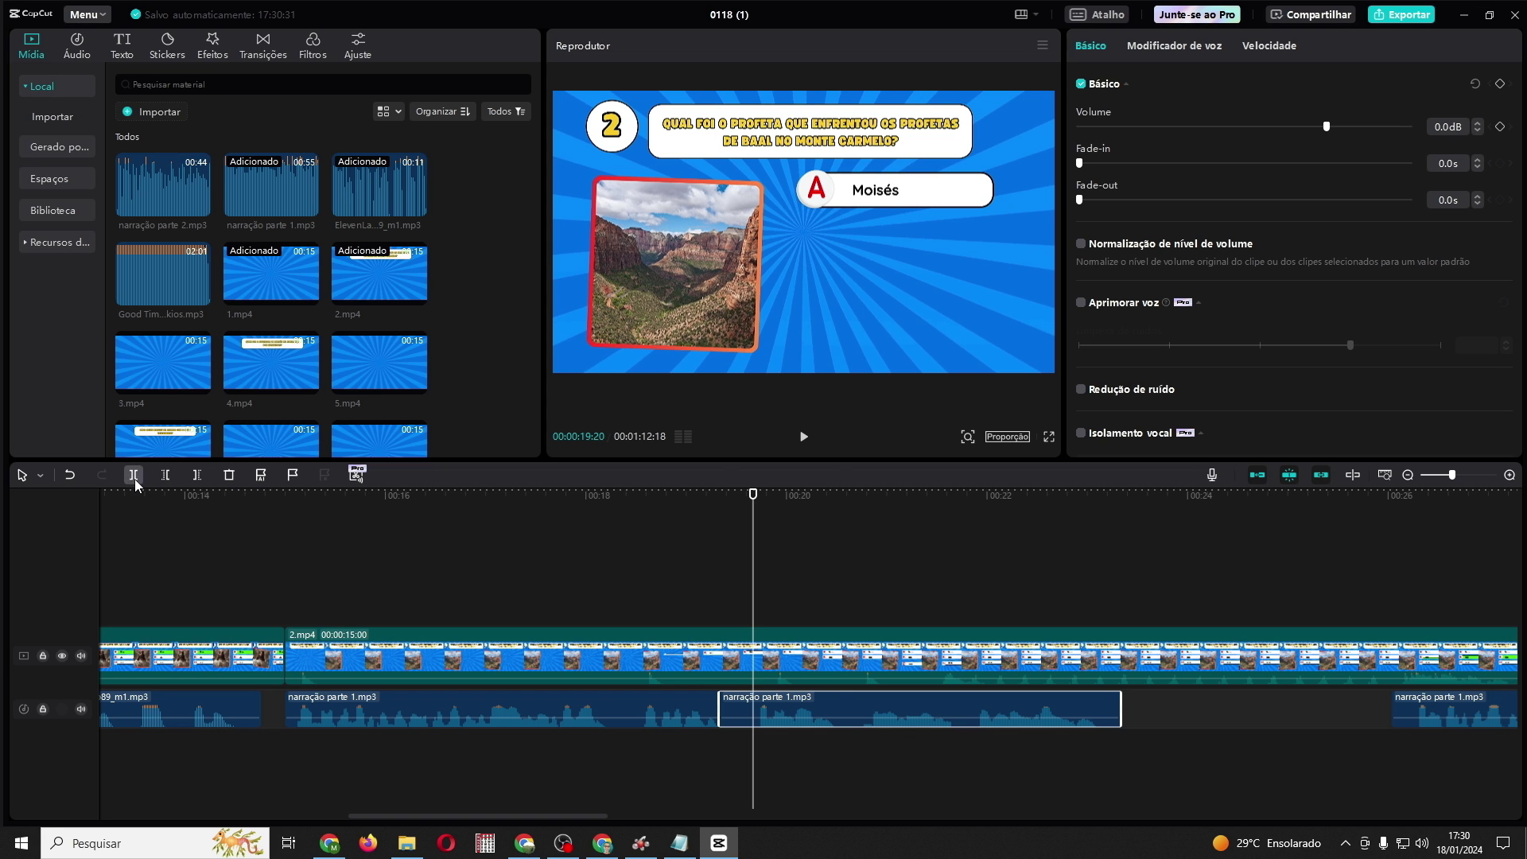
{"action": "left_click", "coordinate": [133, 475]}
{"action": "left_click", "coordinate": [730, 710]}
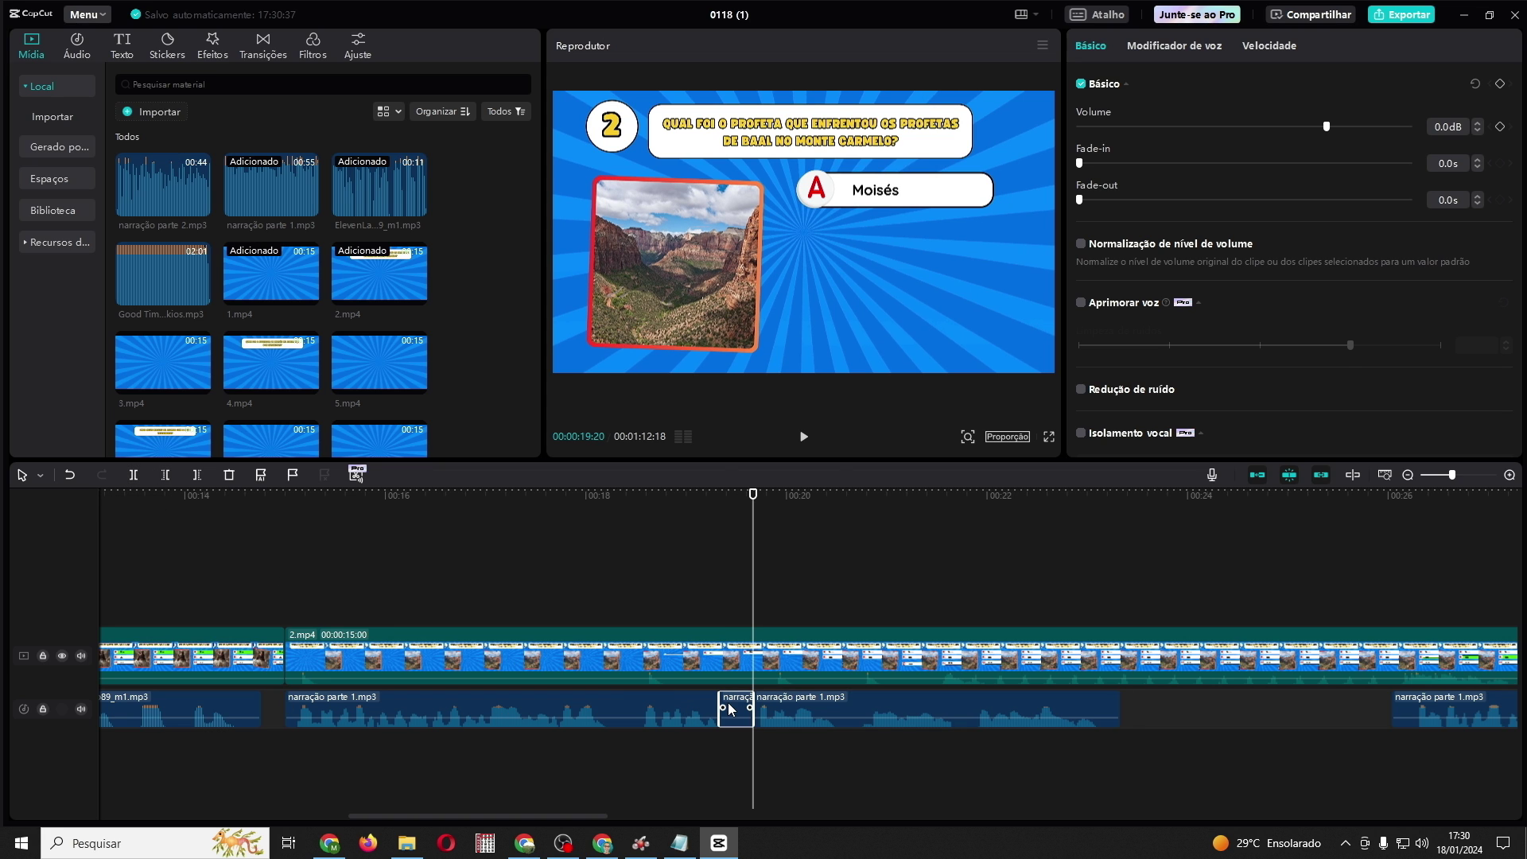
{"action": "key", "text": "Delete"}
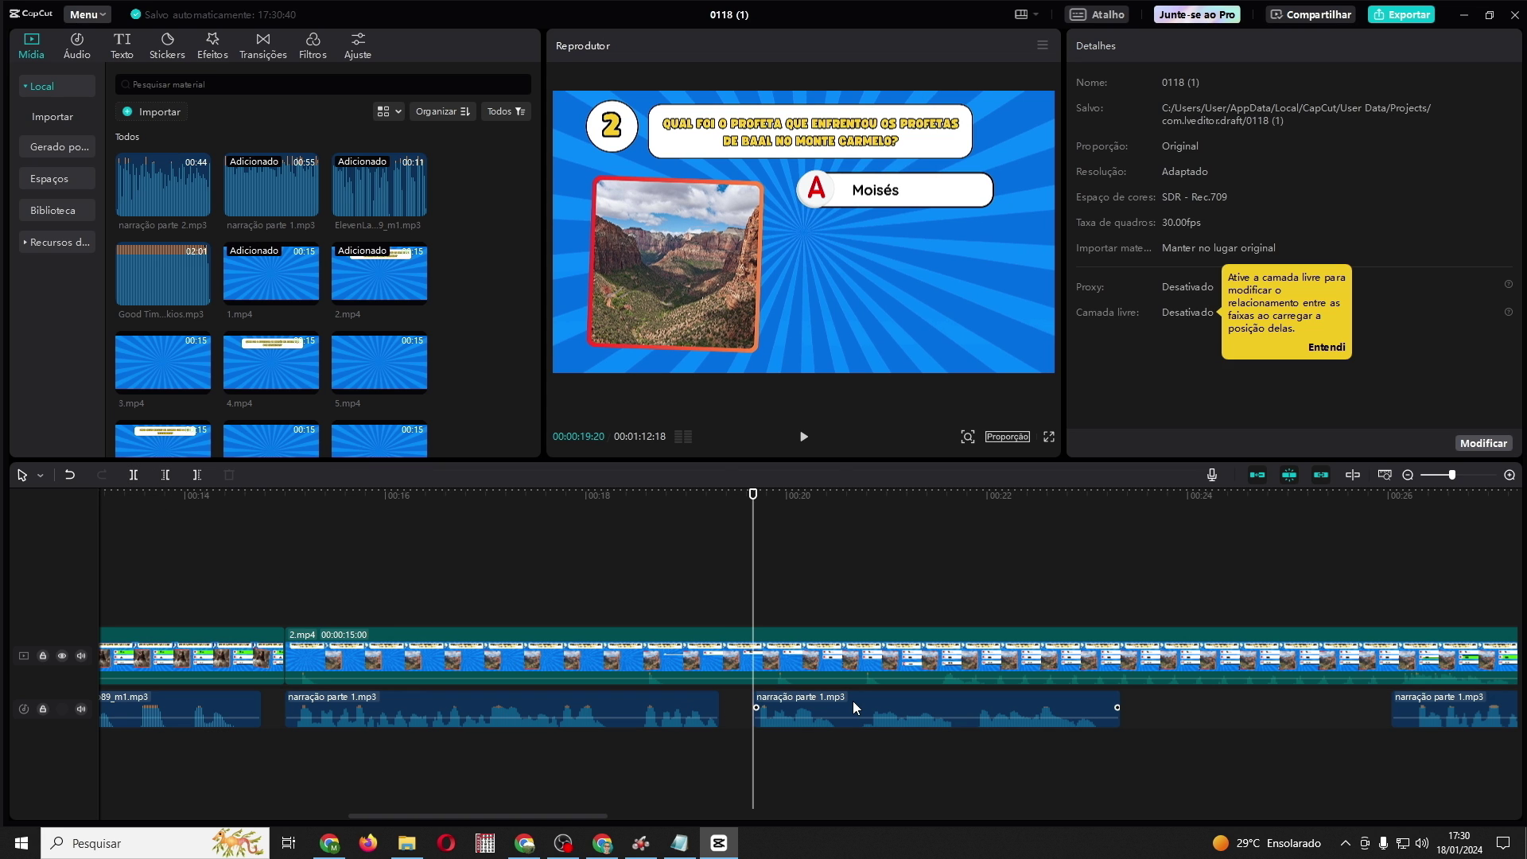
Close the gap in the question narration under 2.mp4 by moving the following part back against the preceding one
{"action": "left_click_drag", "start_coordinate": [853, 702], "coordinate": [823, 705]}
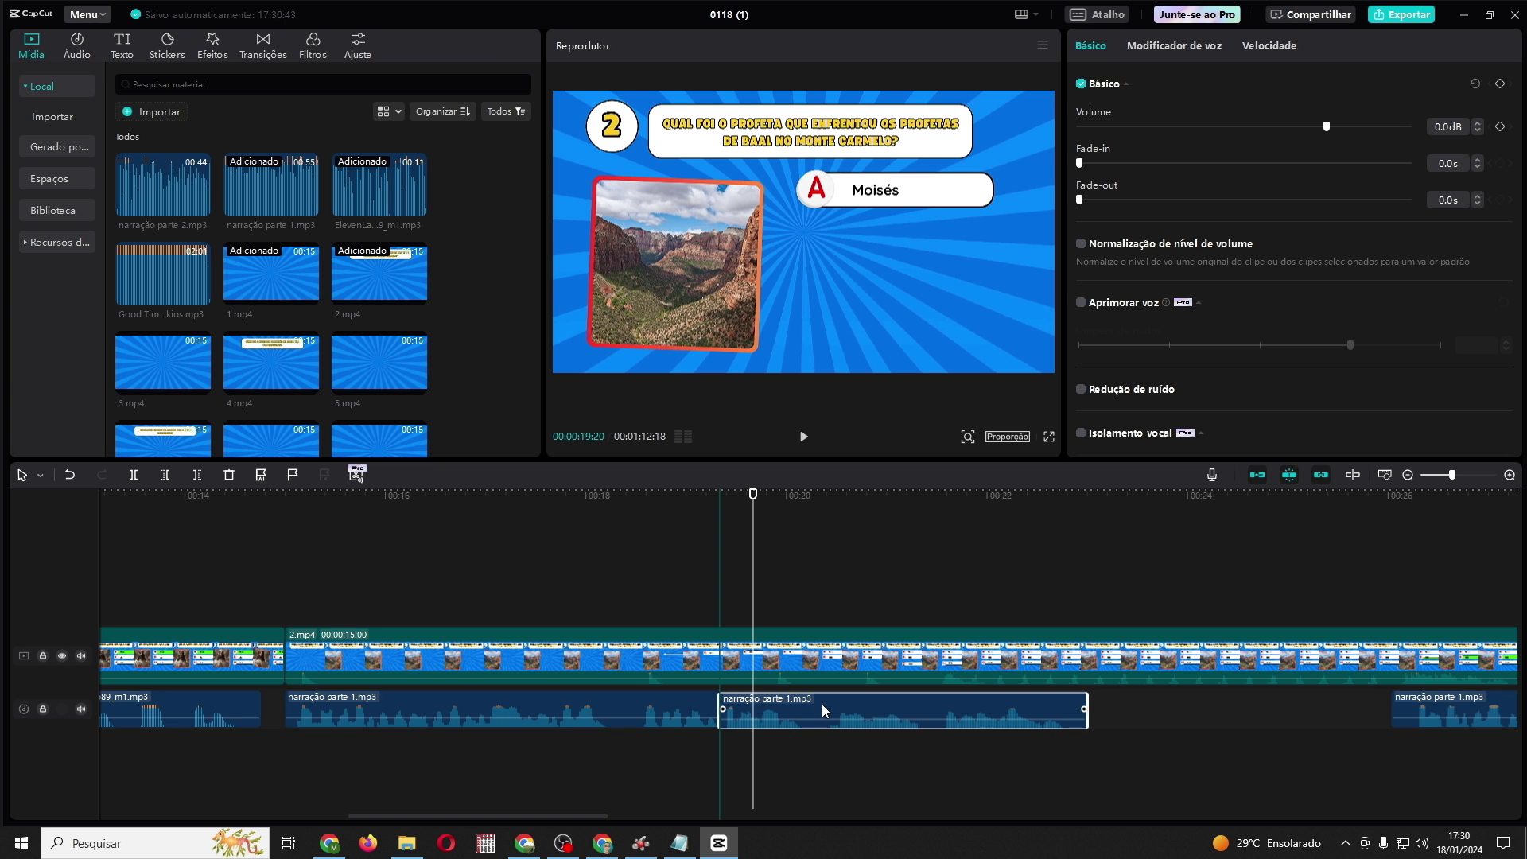
{"action": "left_click", "coordinate": [951, 569]}
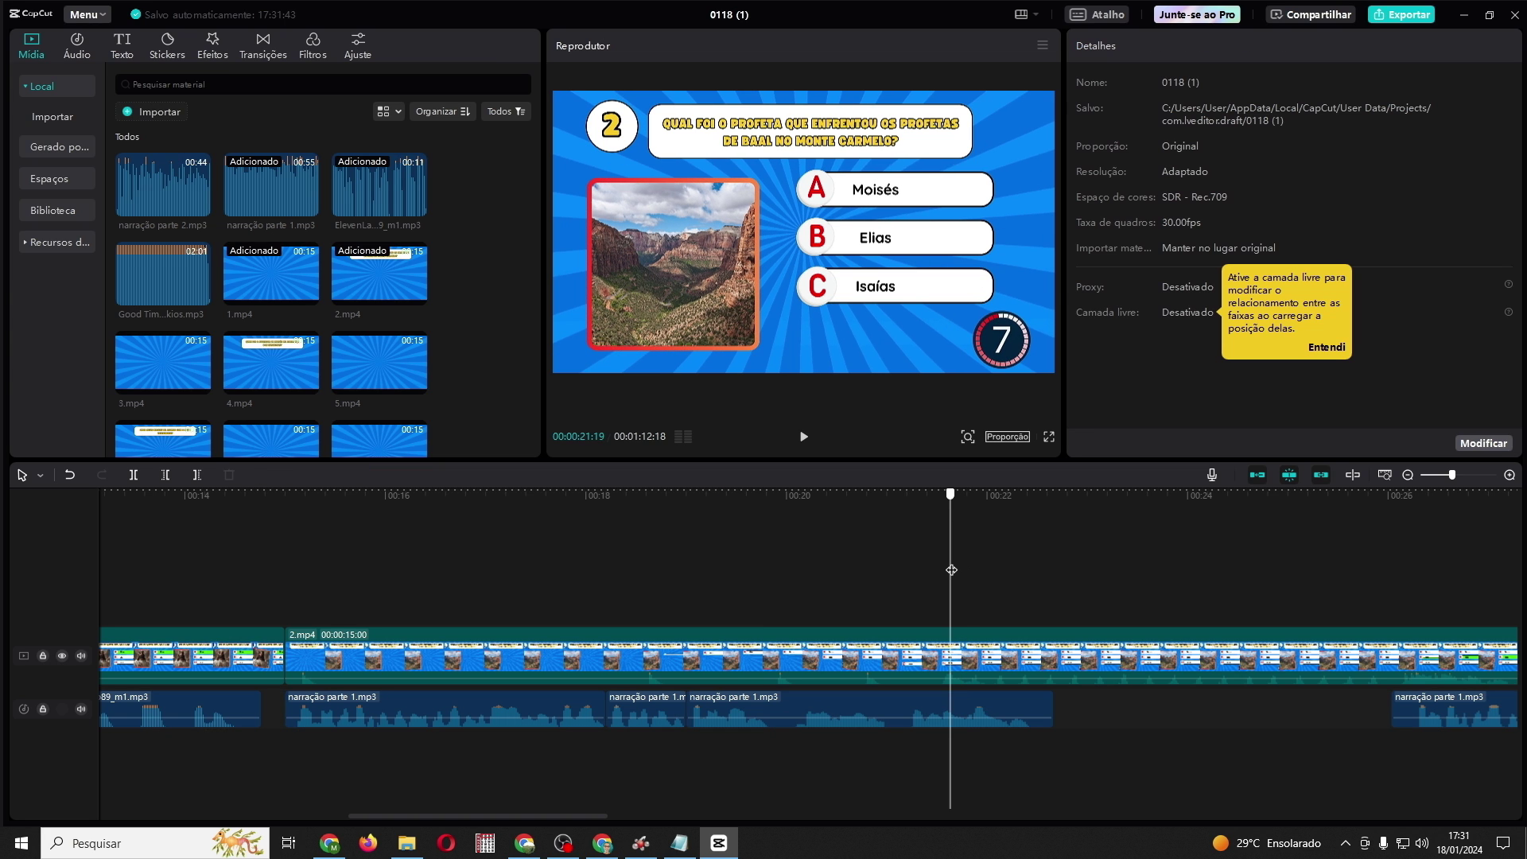
{"action": "left_click_drag", "start_coordinate": [951, 569], "coordinate": [661, 636]}
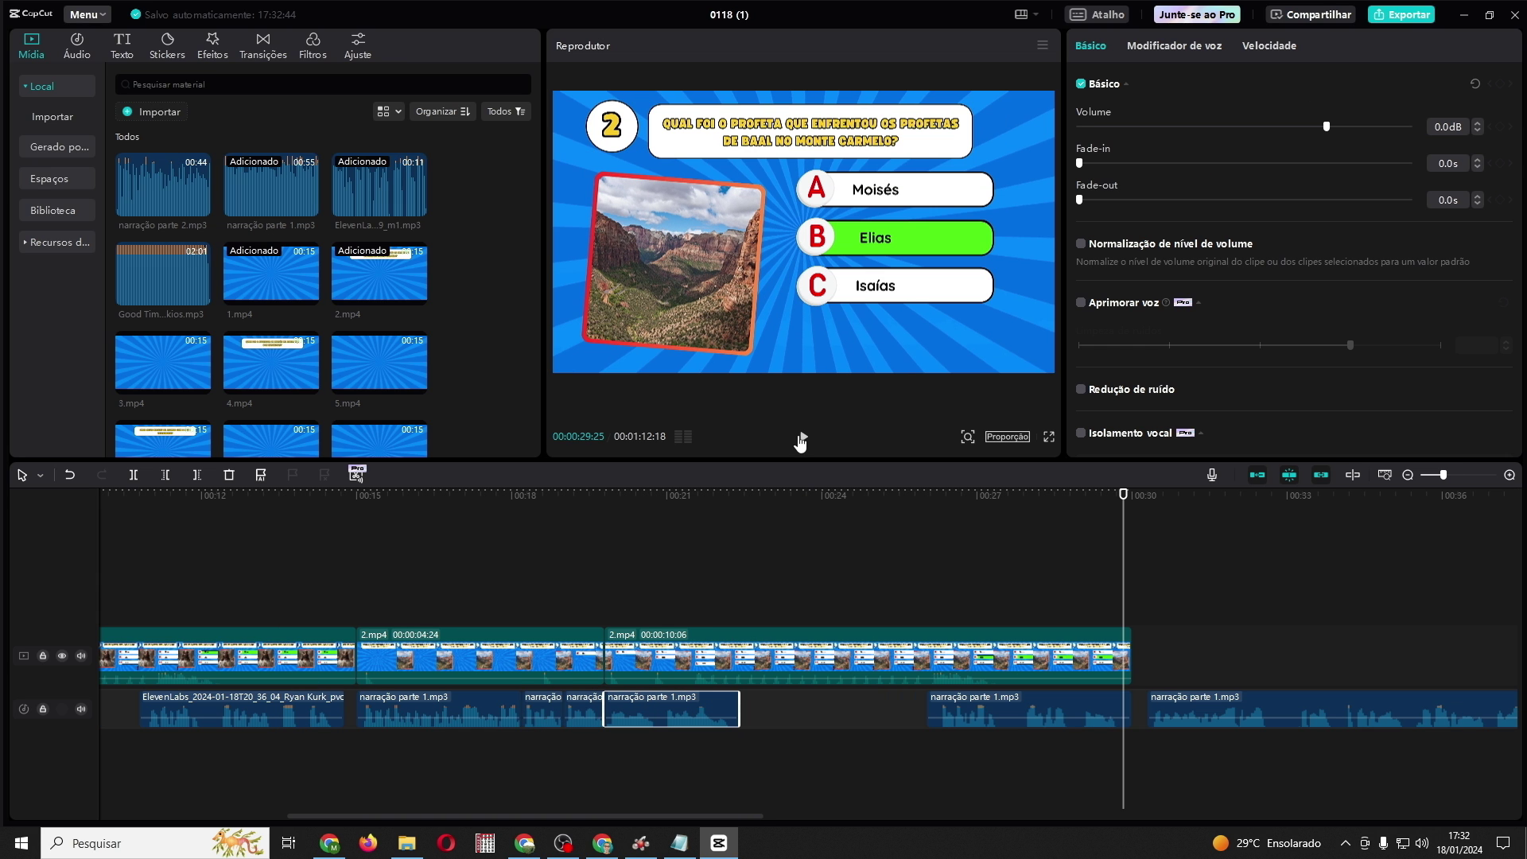
Append 3.mp4 after 2.mp4 and align the start of the remaining narração parte 1 with the new clip's start
{"action": "left_click_drag", "start_coordinate": [166, 366], "coordinate": [1132, 648]}
{"action": "left_click_drag", "start_coordinate": [1261, 703], "coordinate": [1257, 704]}
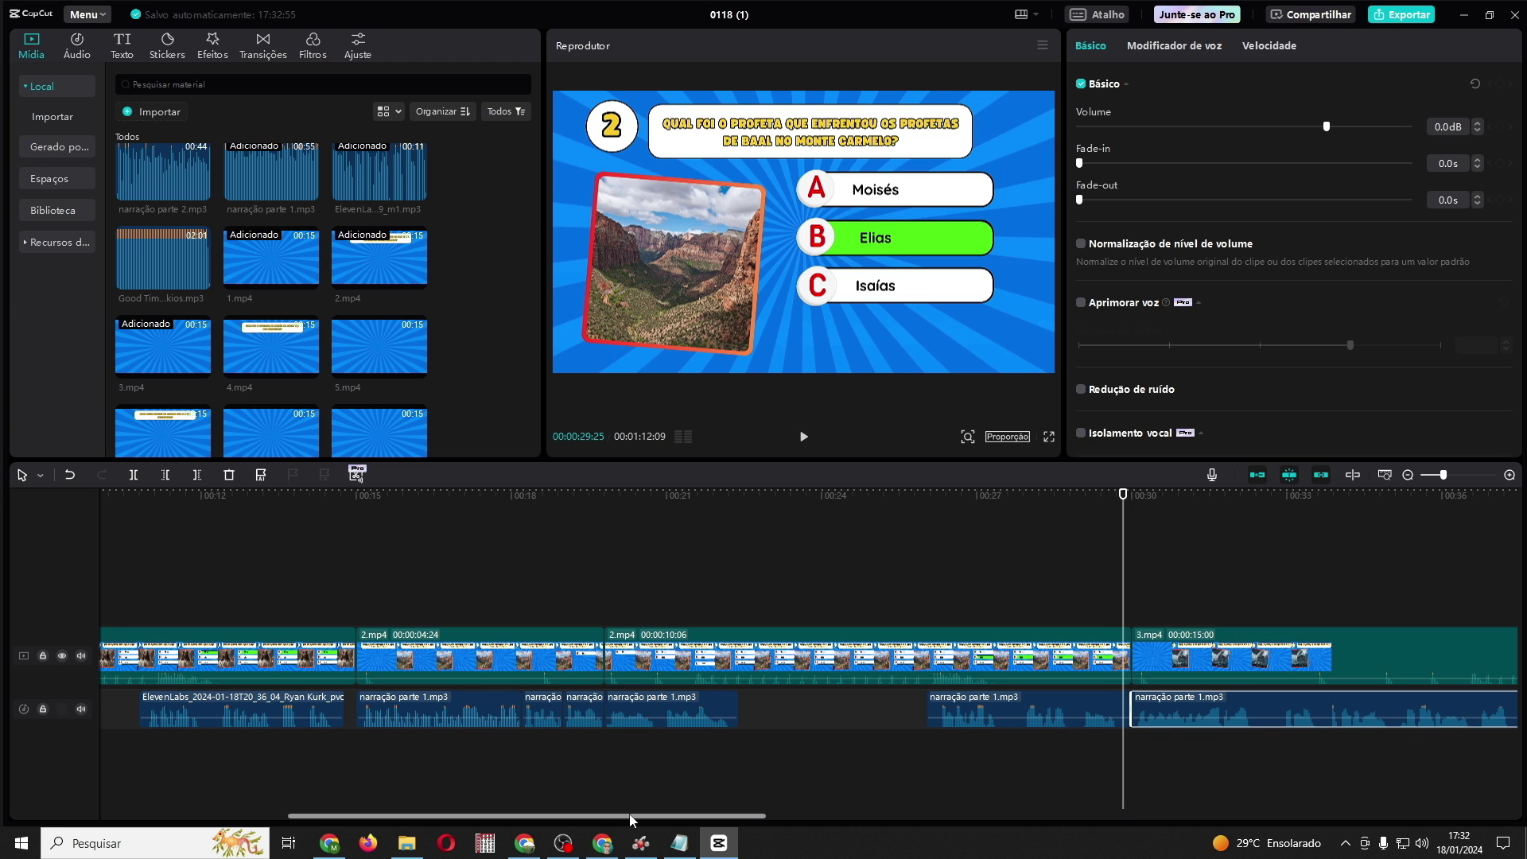
{"action": "left_click_drag", "start_coordinate": [628, 815], "coordinate": [799, 832]}
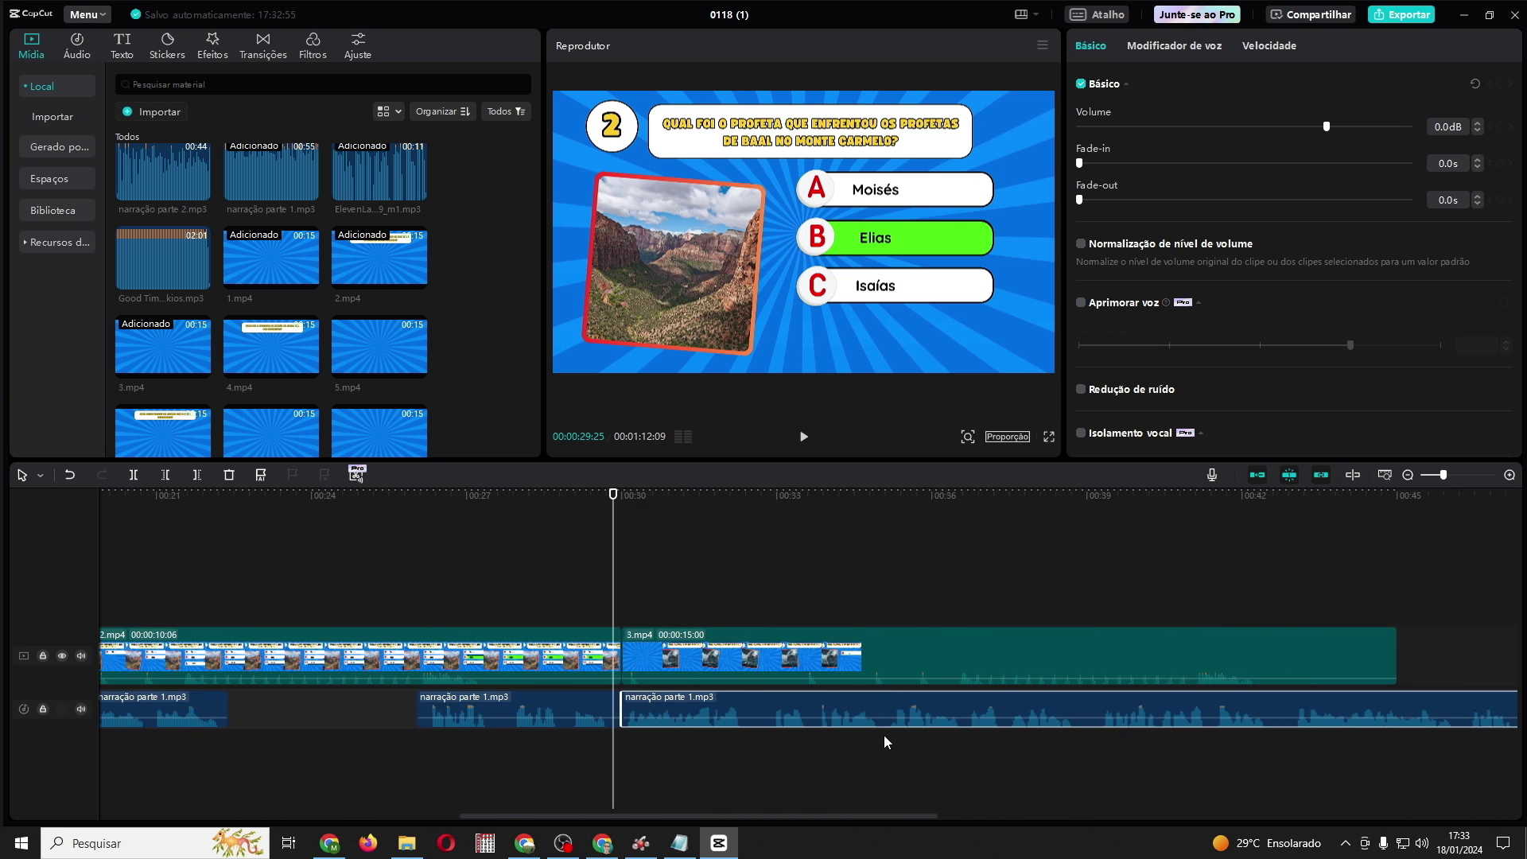
{"action": "left_click", "coordinate": [989, 656]}
Play 3.mp4 to the end of its question narration and split the narration at 00:00:39:02
{"action": "left_click", "coordinate": [803, 436]}
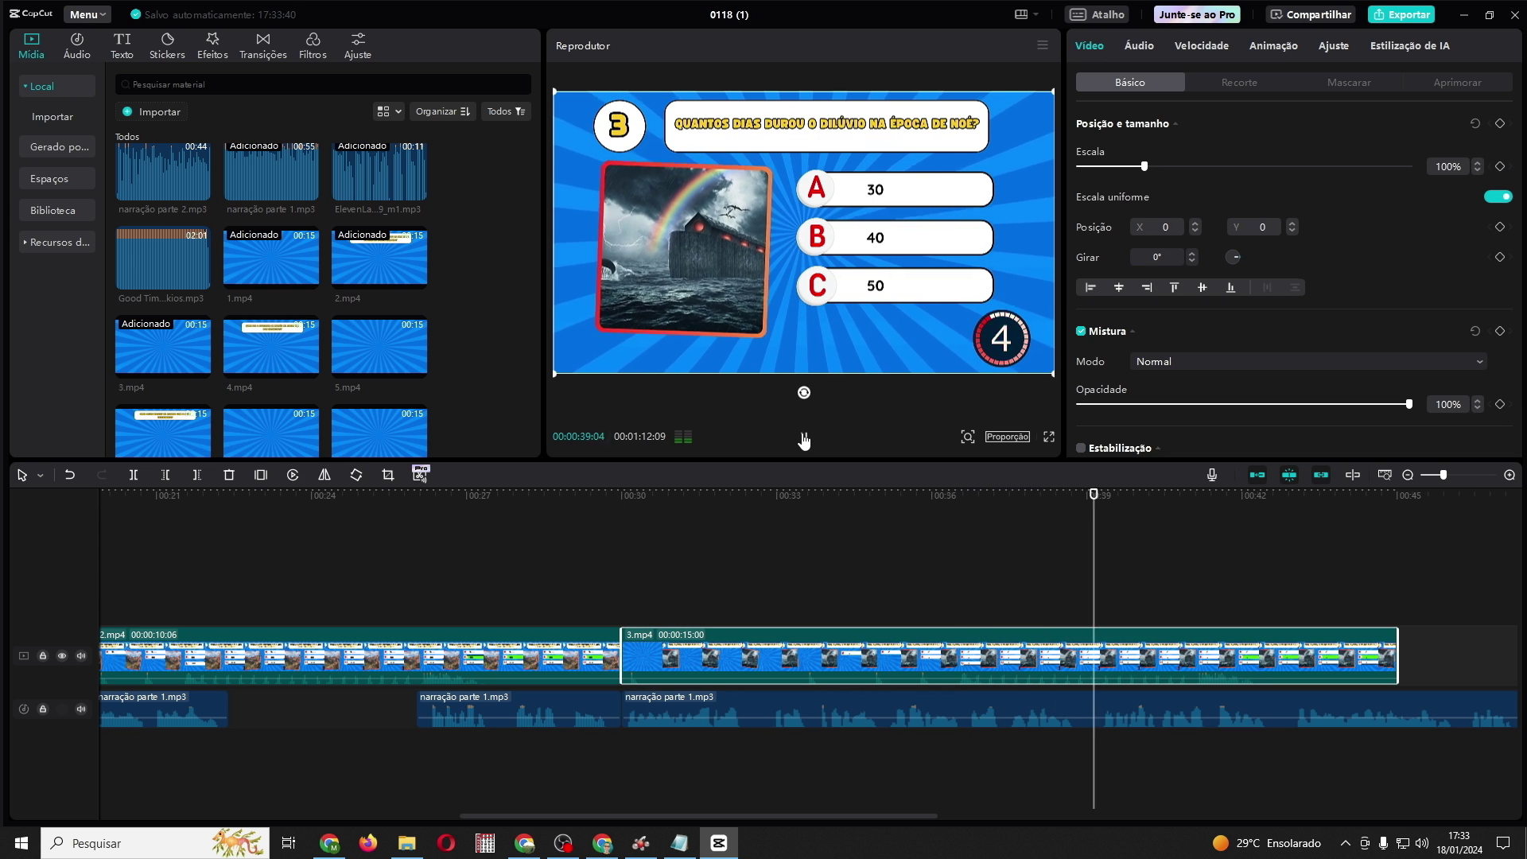
{"action": "left_click", "coordinate": [803, 436]}
{"action": "left_click", "coordinate": [1214, 704]}
{"action": "left_click_drag", "start_coordinate": [1121, 617], "coordinate": [1090, 615]}
{"action": "left_click", "coordinate": [133, 475]}
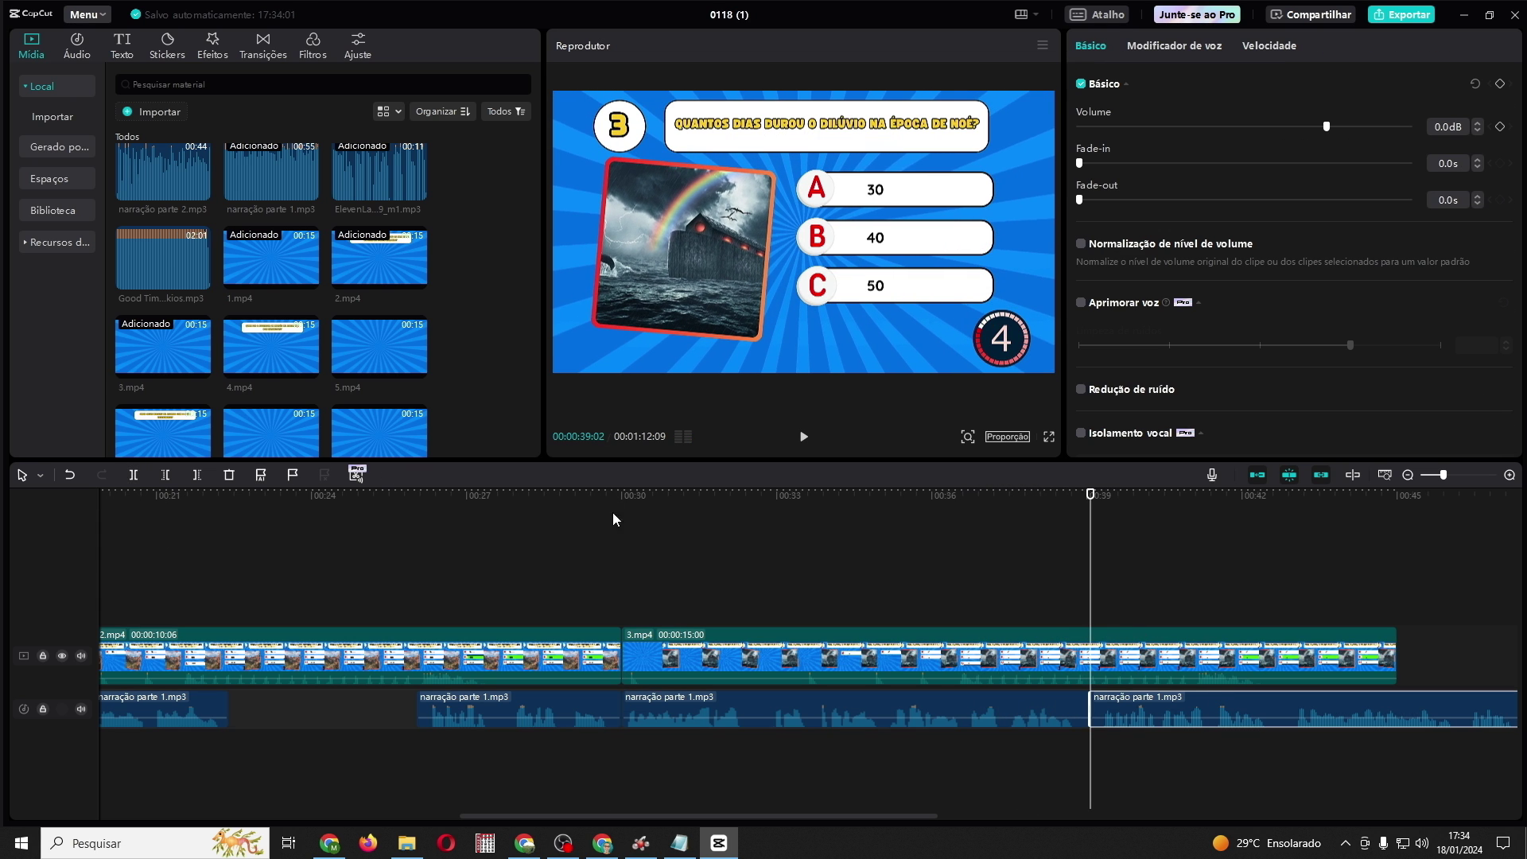
Split the narration again at 00:00:42:18, moving the remainder past 3.mp4 and the answer part to that clip's end
{"action": "left_click", "coordinate": [802, 437]}
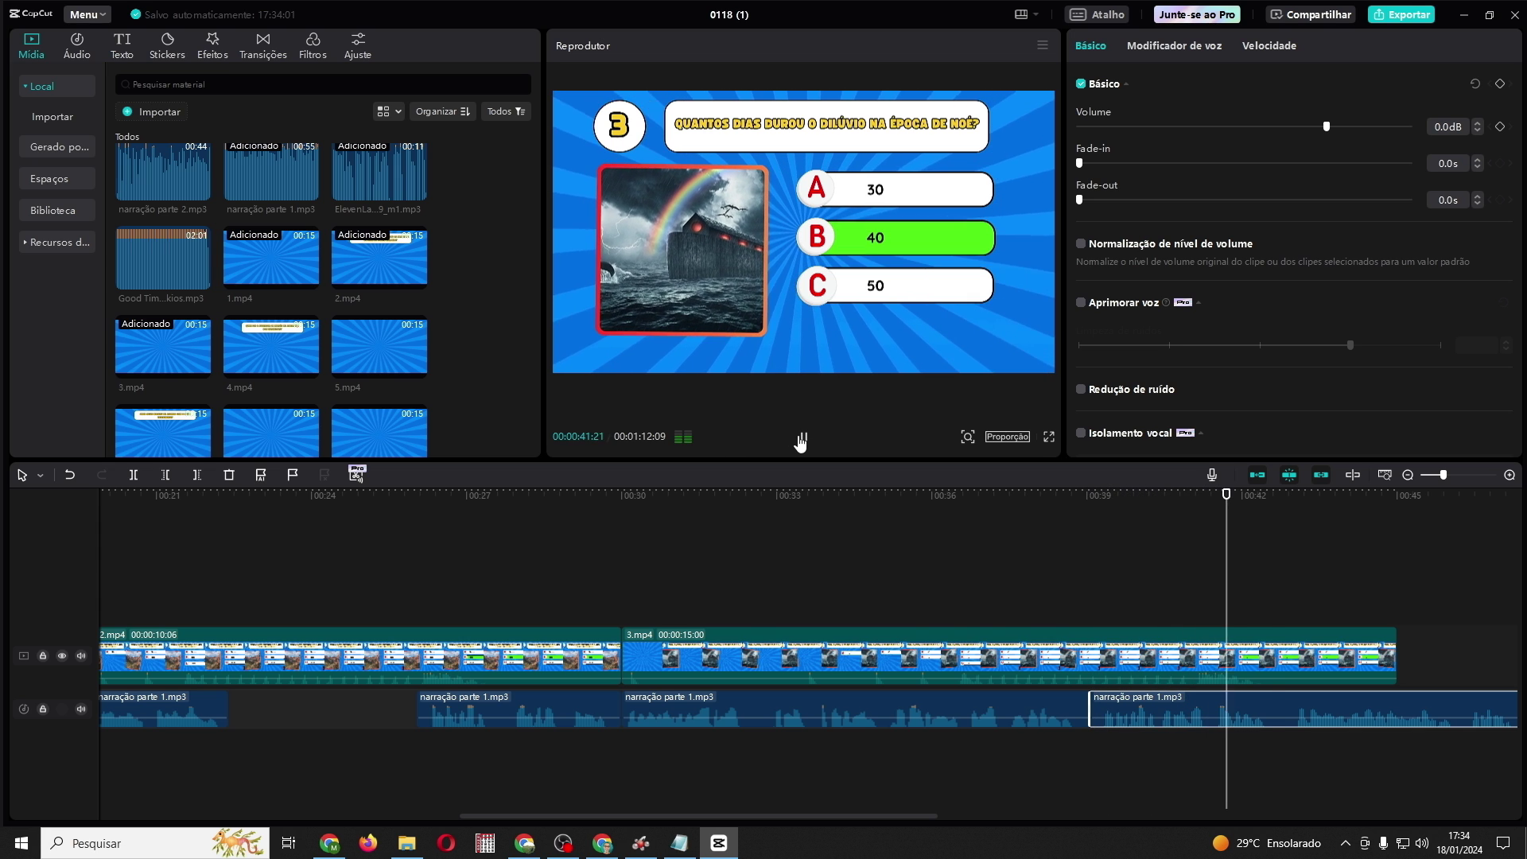
{"action": "left_click", "coordinate": [134, 475]}
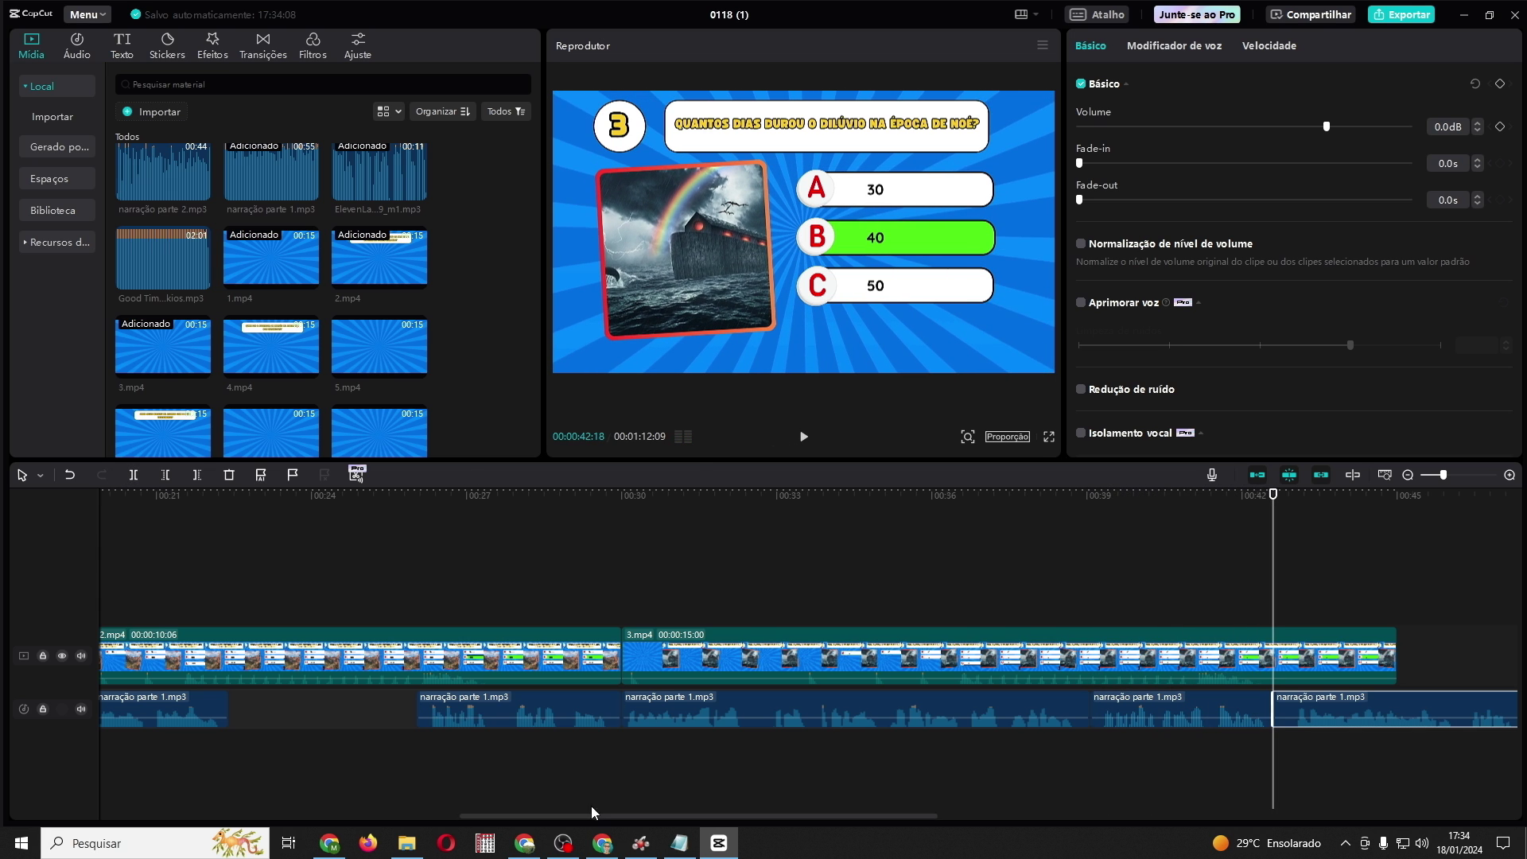
{"action": "left_click_drag", "start_coordinate": [590, 805], "coordinate": [712, 813]}
{"action": "left_click_drag", "start_coordinate": [952, 699], "coordinate": [1109, 703]}
{"action": "left_click_drag", "start_coordinate": [847, 696], "coordinate": [1043, 715]}
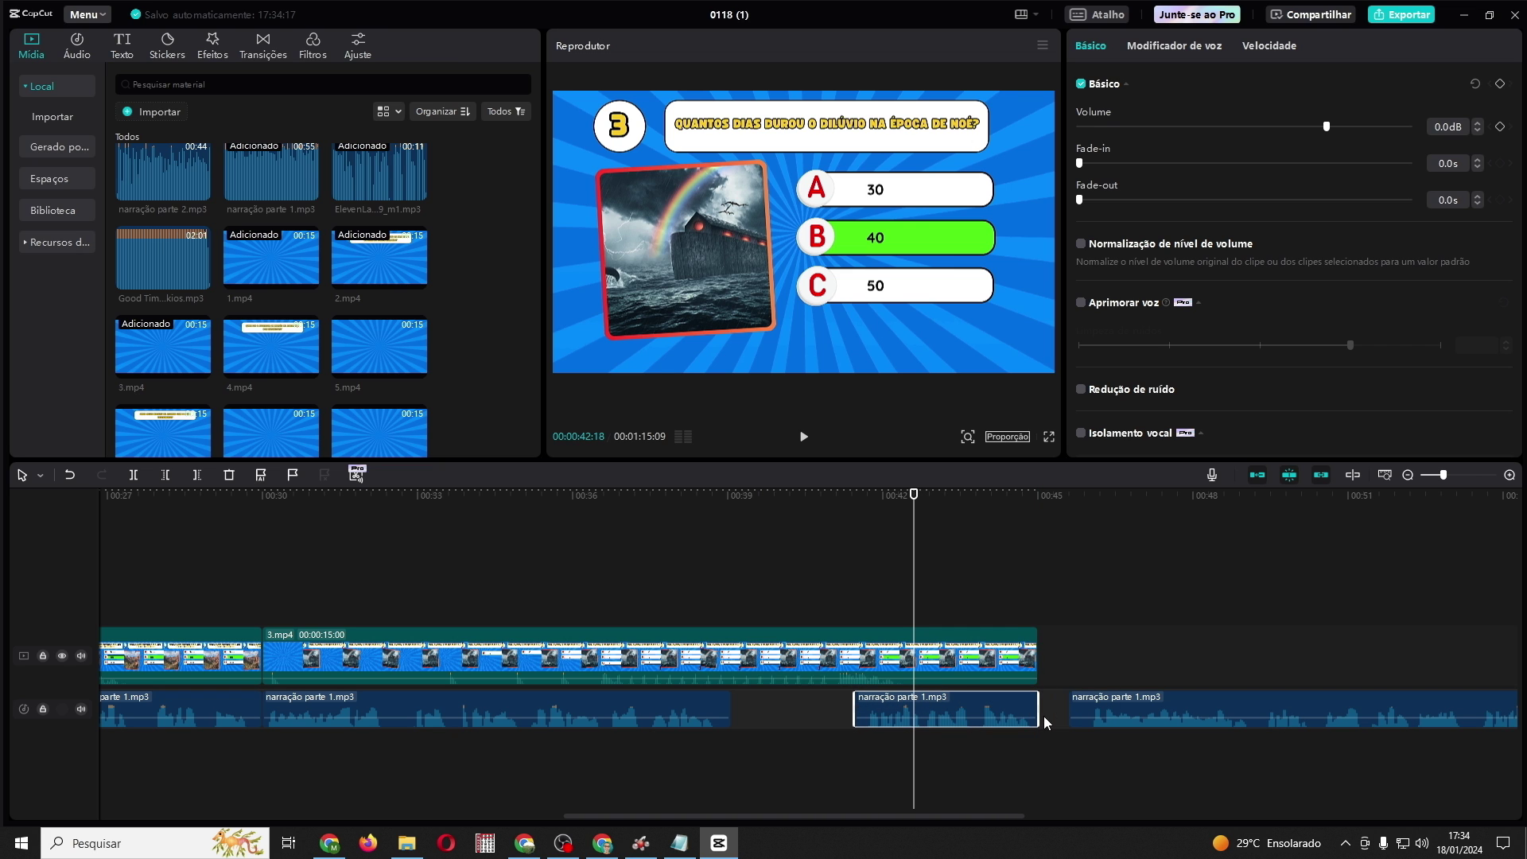
Play 3.mp4 from its start to check the question narration's timing against the answer options
{"action": "left_click", "coordinate": [546, 612]}
{"action": "left_click", "coordinate": [364, 616]}
{"action": "left_click", "coordinate": [803, 436]}
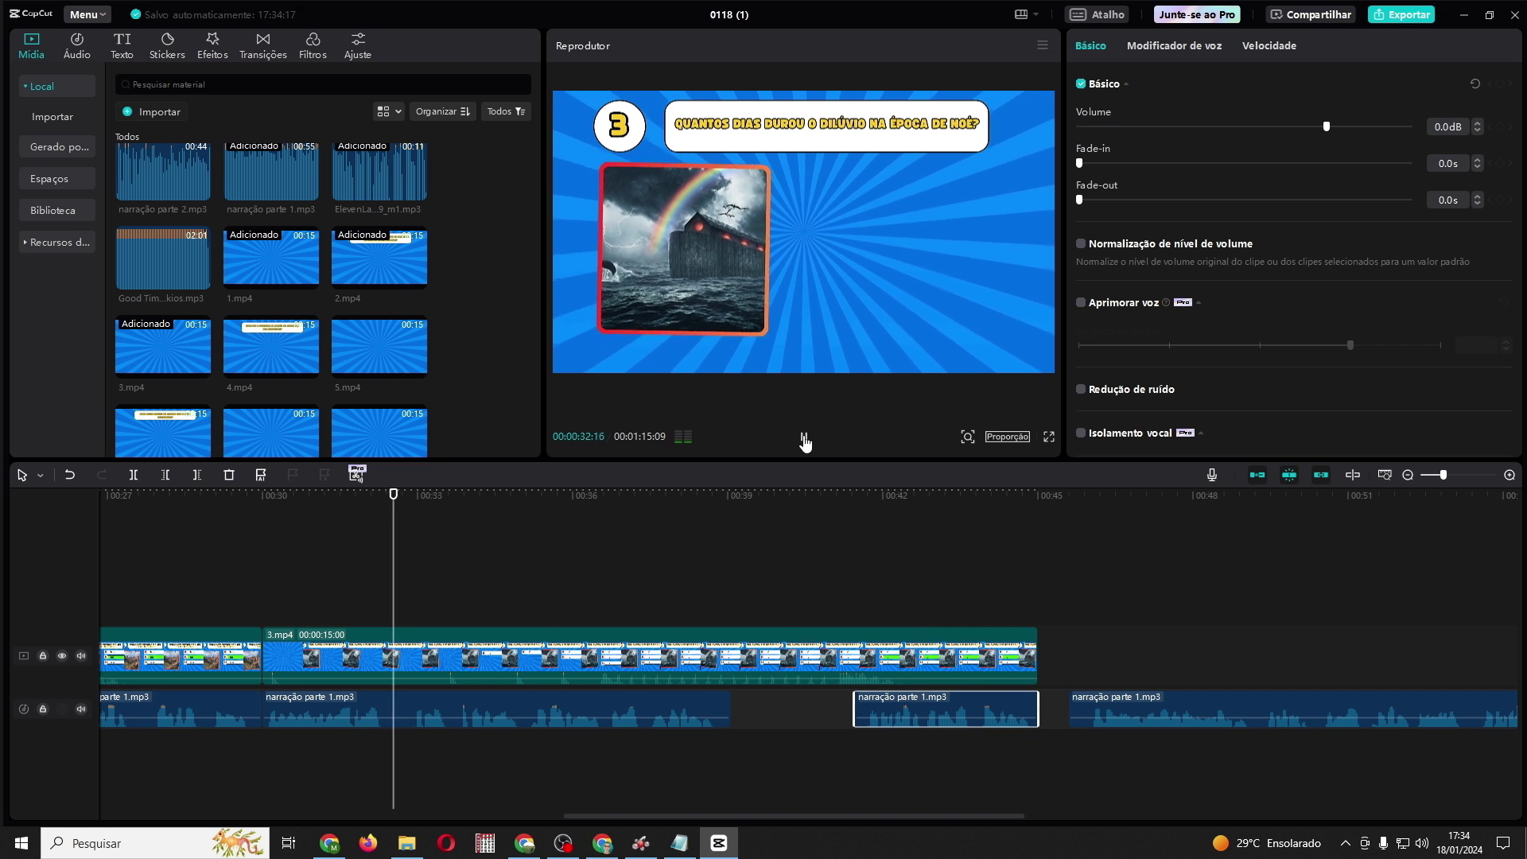
{"action": "left_click", "coordinate": [804, 439]}
Cut the section from 00:00:32:10 to 00:00:32:27 out of the question narration under 3.mp4, close the gap and play the result
{"action": "left_click", "coordinate": [627, 700]}
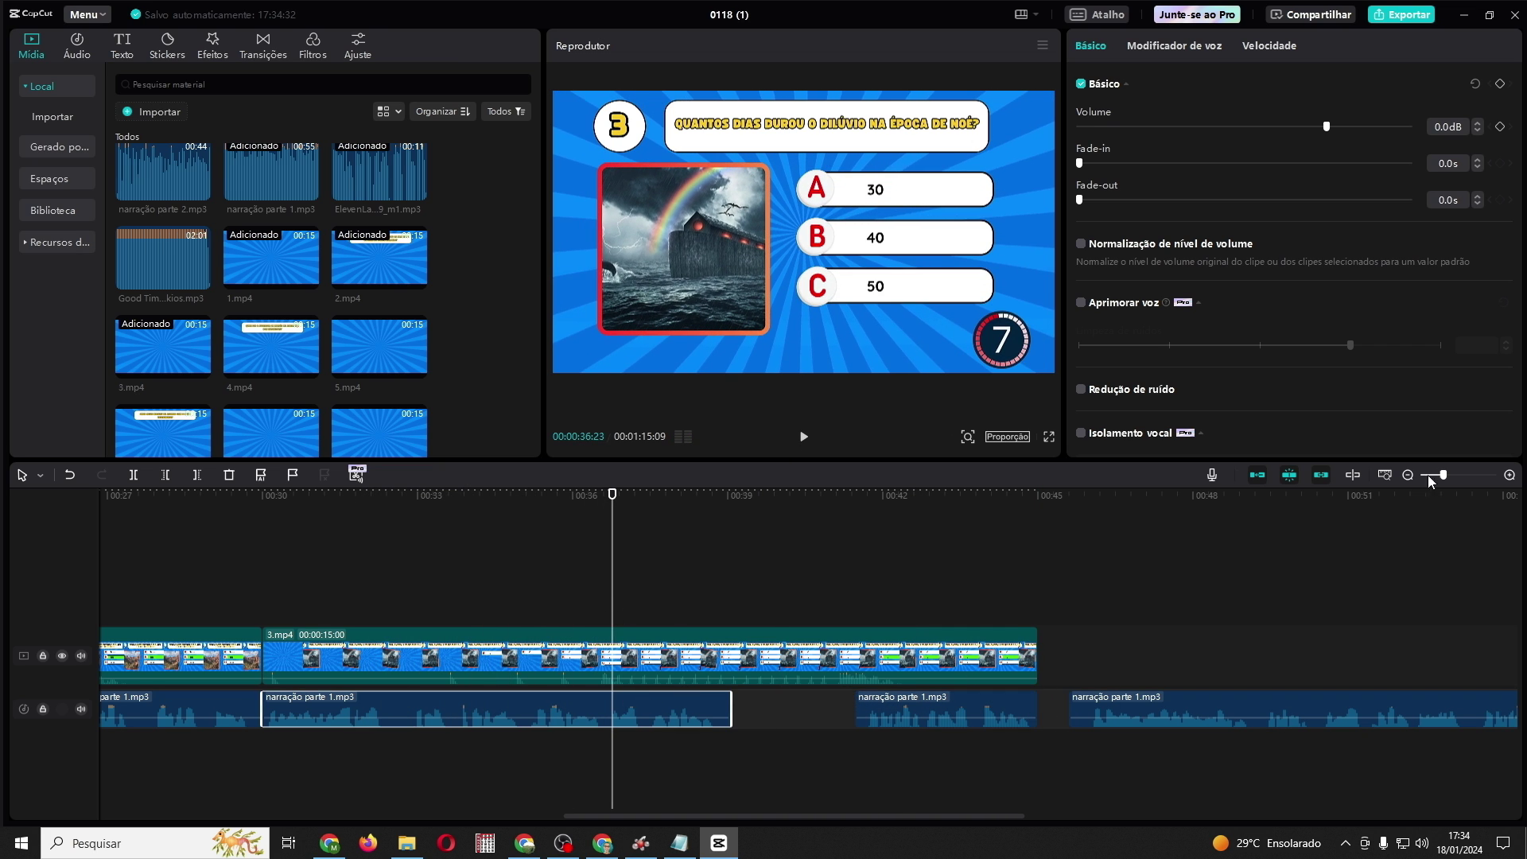
{"action": "left_click_drag", "start_coordinate": [1444, 476], "coordinate": [1448, 476]}
{"action": "left_click", "coordinate": [596, 556]}
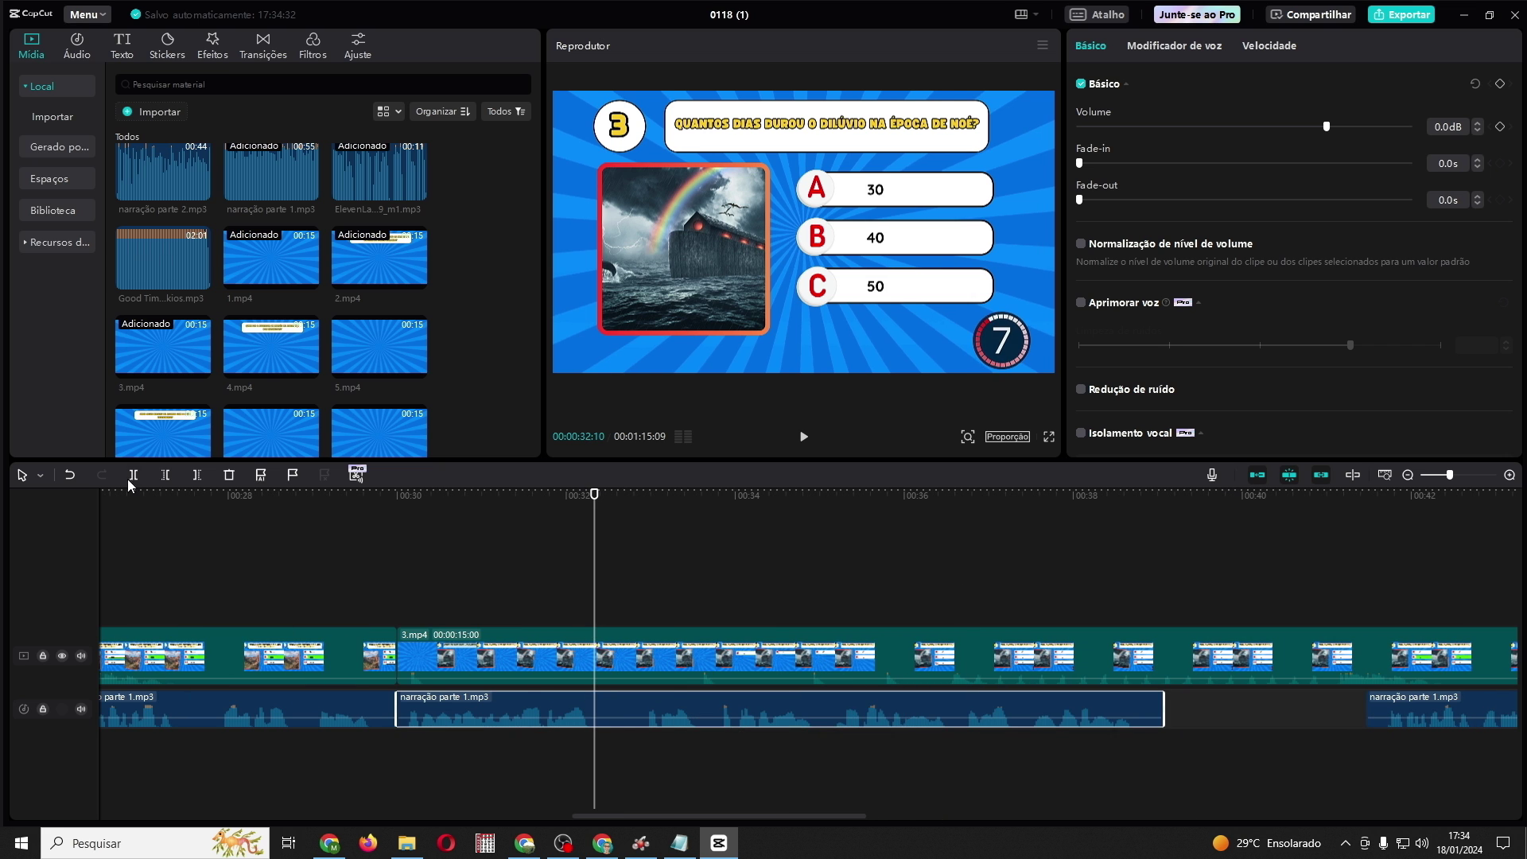
{"action": "left_click_drag", "start_coordinate": [601, 556], "coordinate": [642, 556]}
{"action": "left_click", "coordinate": [135, 476]}
{"action": "left_click", "coordinate": [617, 709]}
{"action": "key", "text": "Delete"}
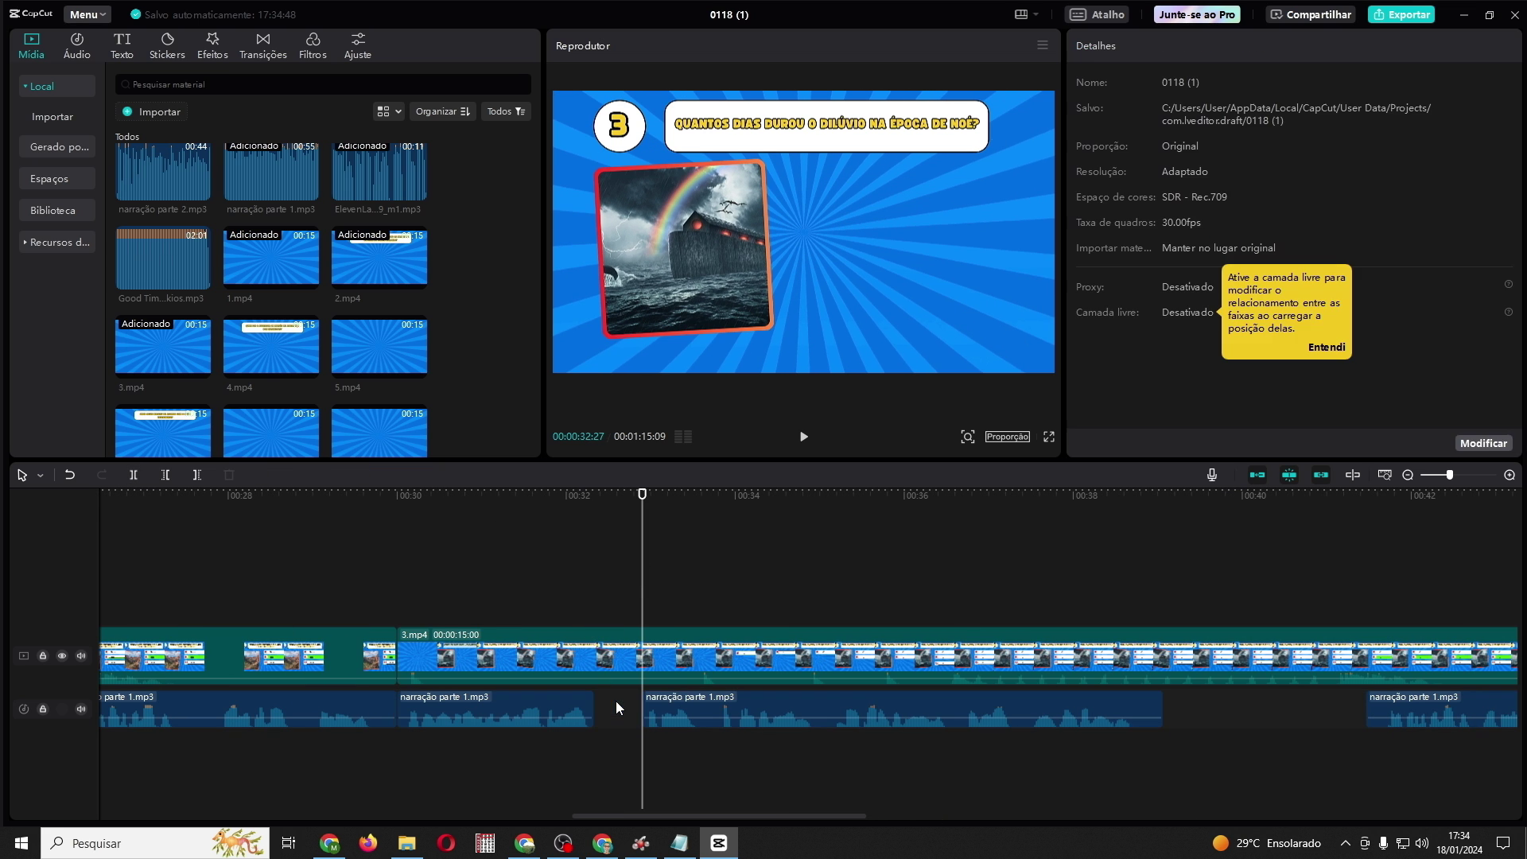
{"action": "left_click_drag", "start_coordinate": [786, 708], "coordinate": [736, 703]}
{"action": "left_click", "coordinate": [803, 436]}
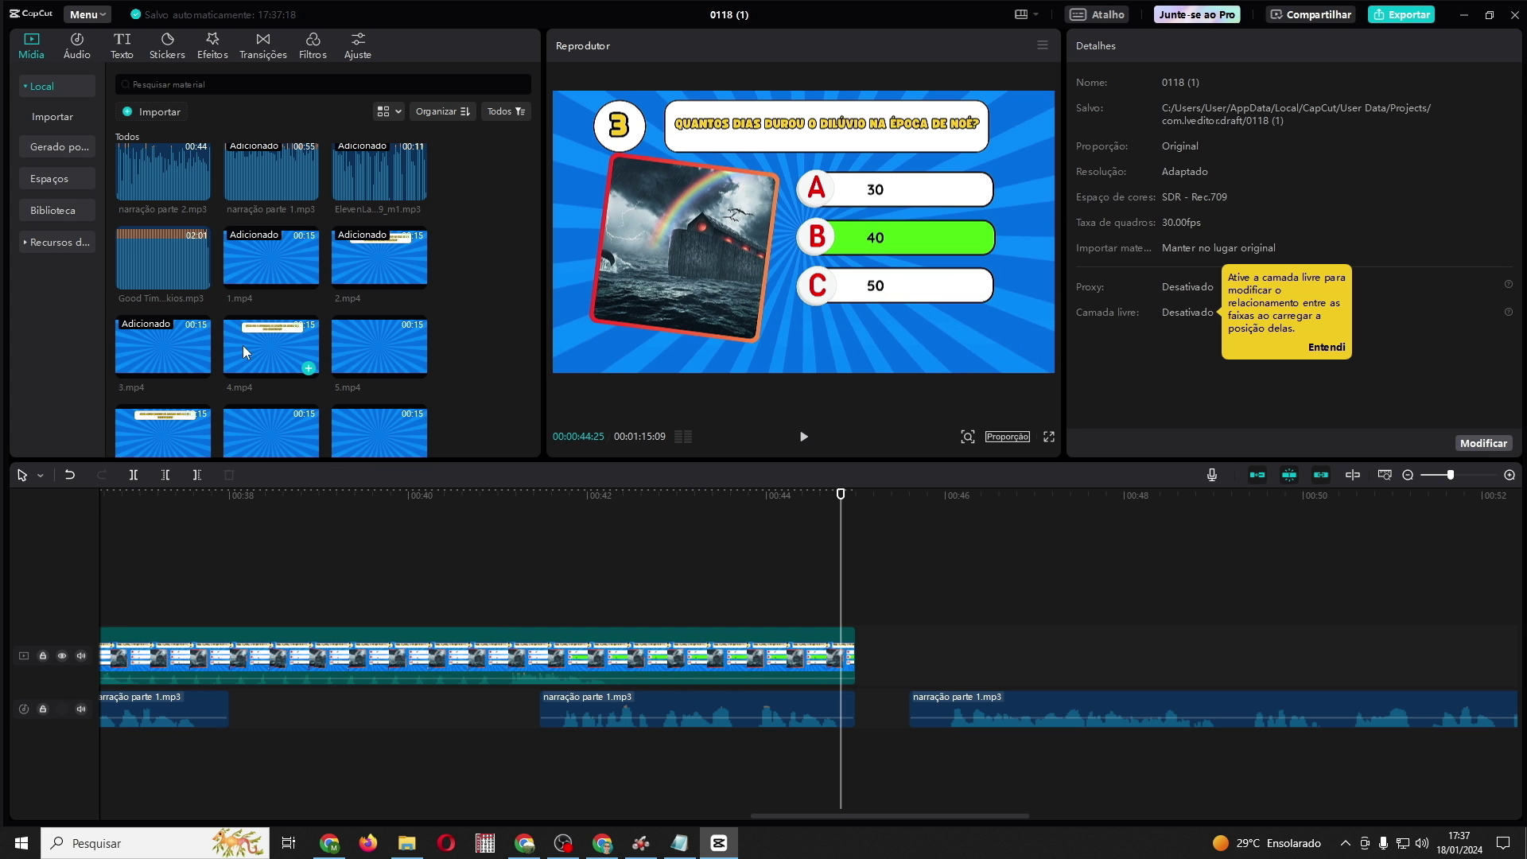
Append 4.mp4 after 3.mp4 and align the start of the remaining narração parte 1 with it
{"action": "left_click_drag", "start_coordinate": [271, 350], "coordinate": [859, 654]}
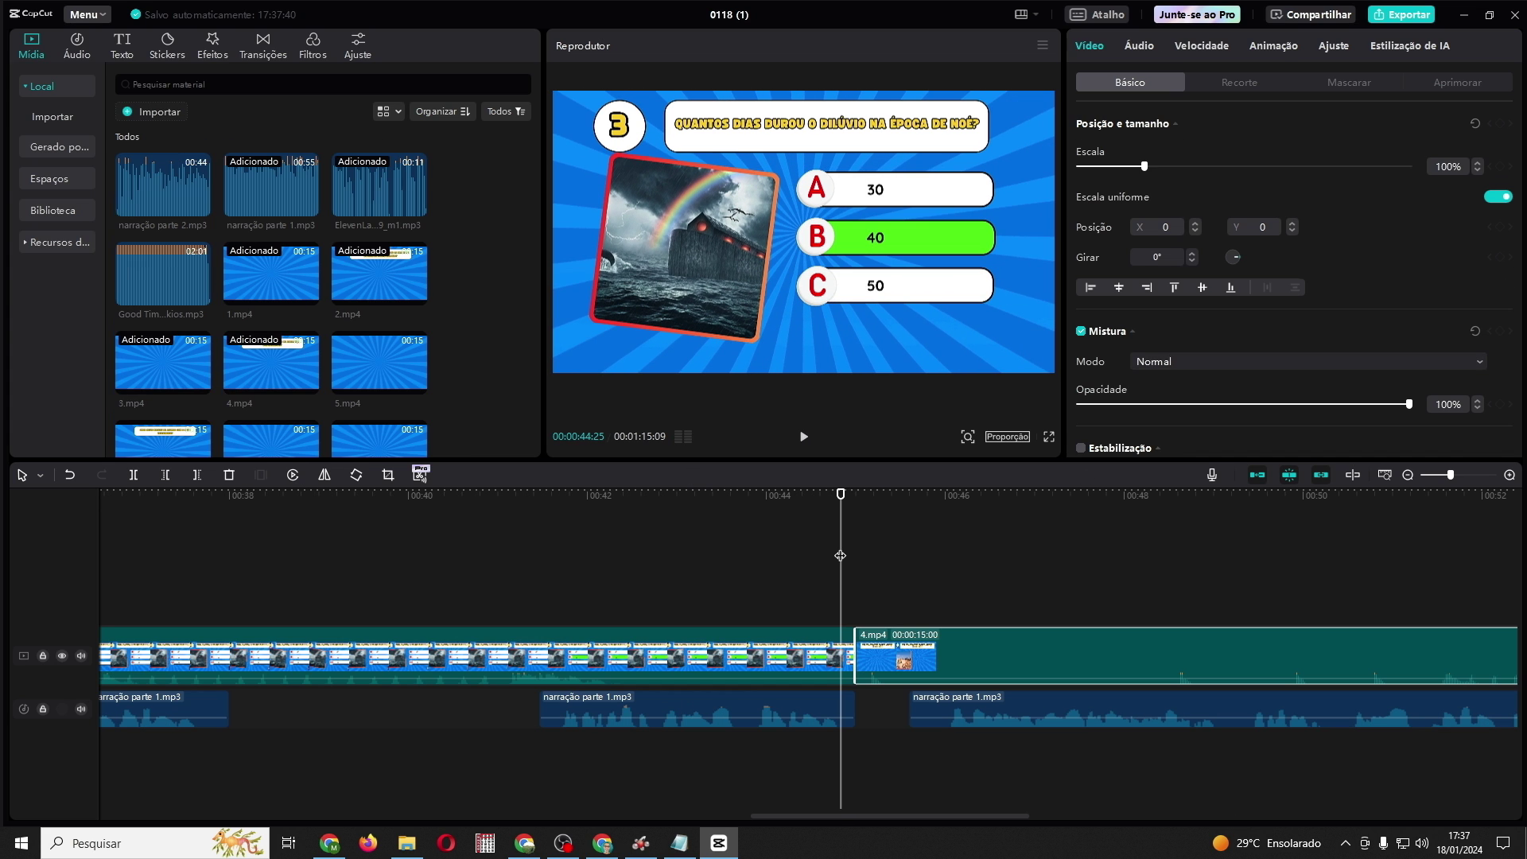
{"action": "left_click_drag", "start_coordinate": [1025, 705], "coordinate": [971, 707]}
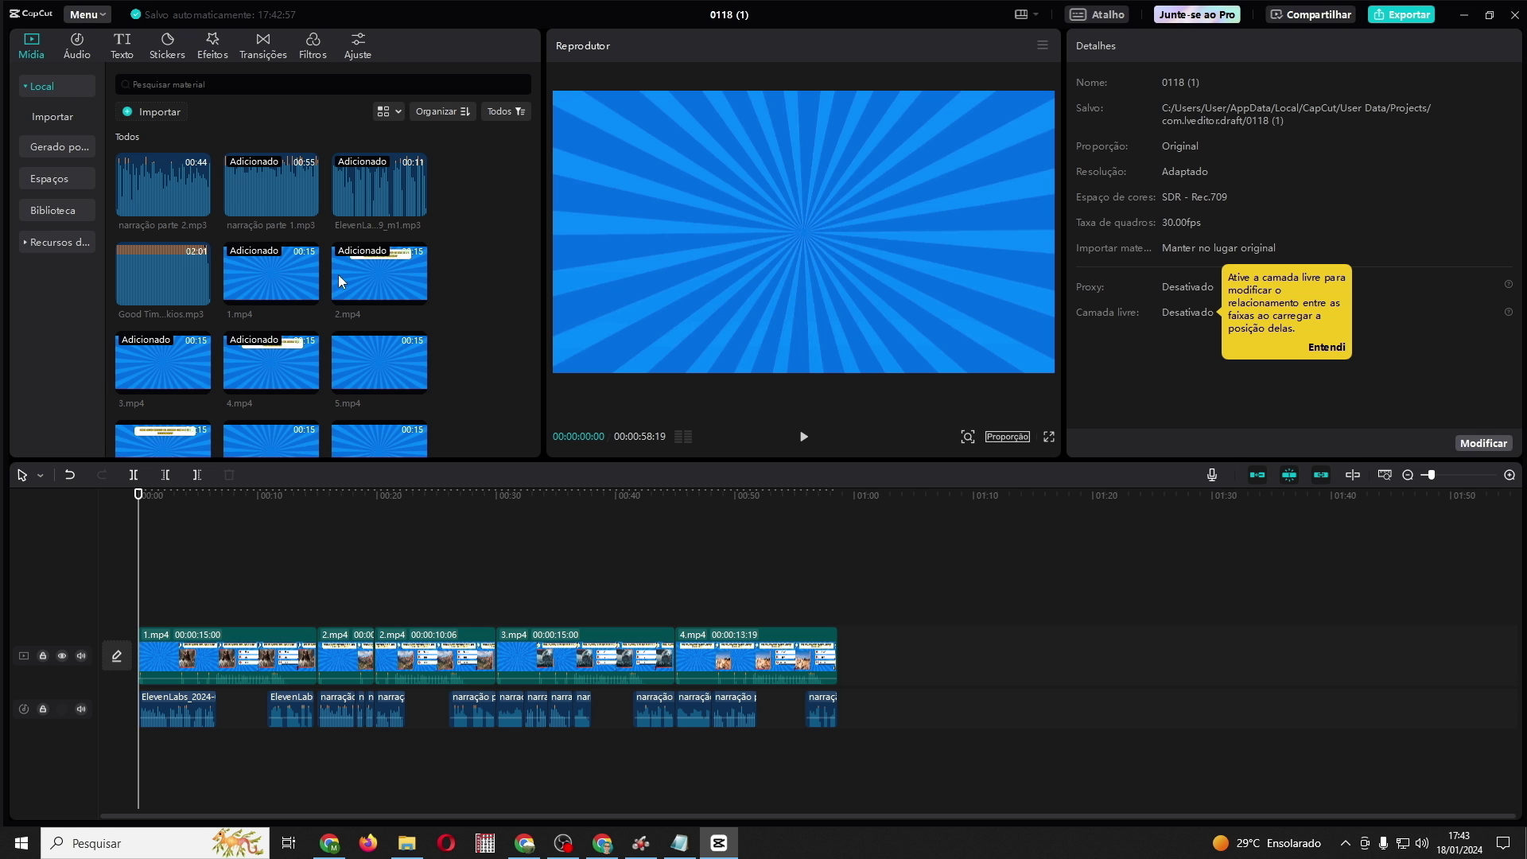
Add the Esmaecimento preto transition between 1.mp4 and 2.mp4 and preview it
{"action": "left_click", "coordinate": [261, 45]}
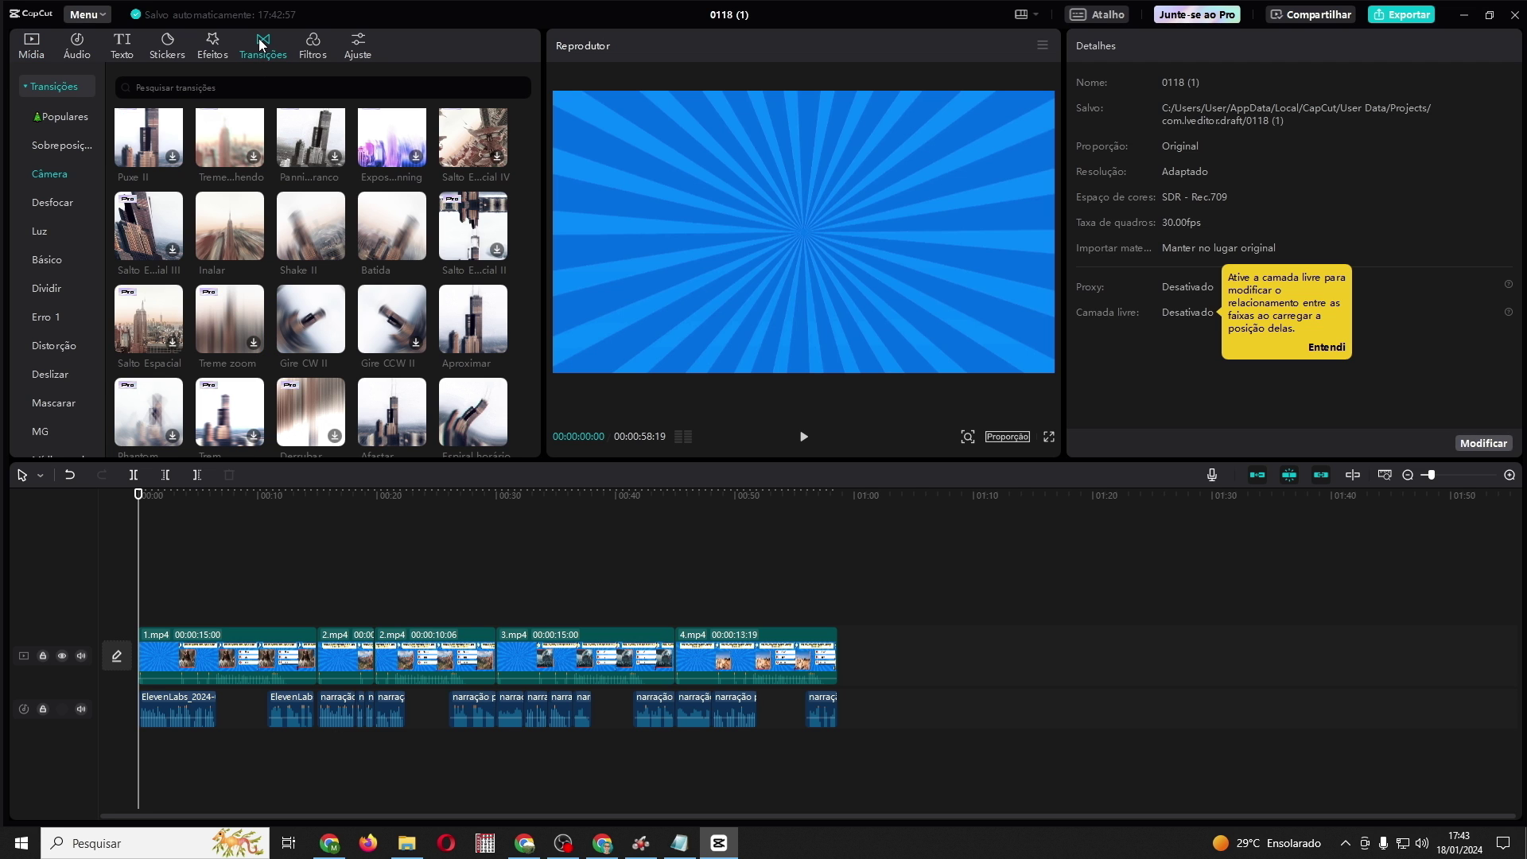
{"action": "scroll", "coordinate": [420, 398], "scroll_direction": "up", "scroll_amount": 3}
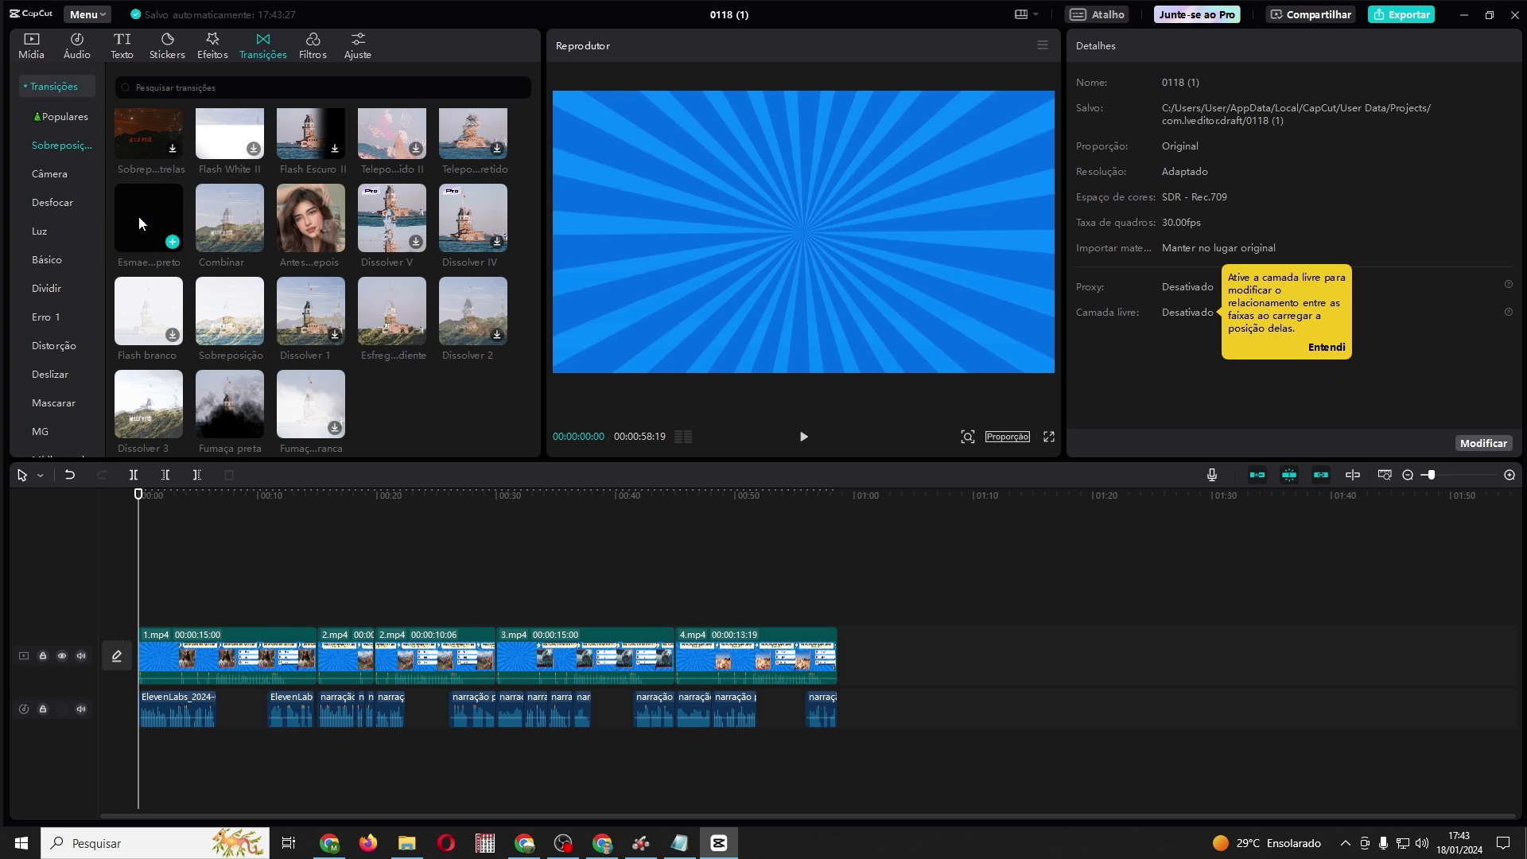
{"action": "left_click_drag", "start_coordinate": [138, 217], "coordinate": [320, 659]}
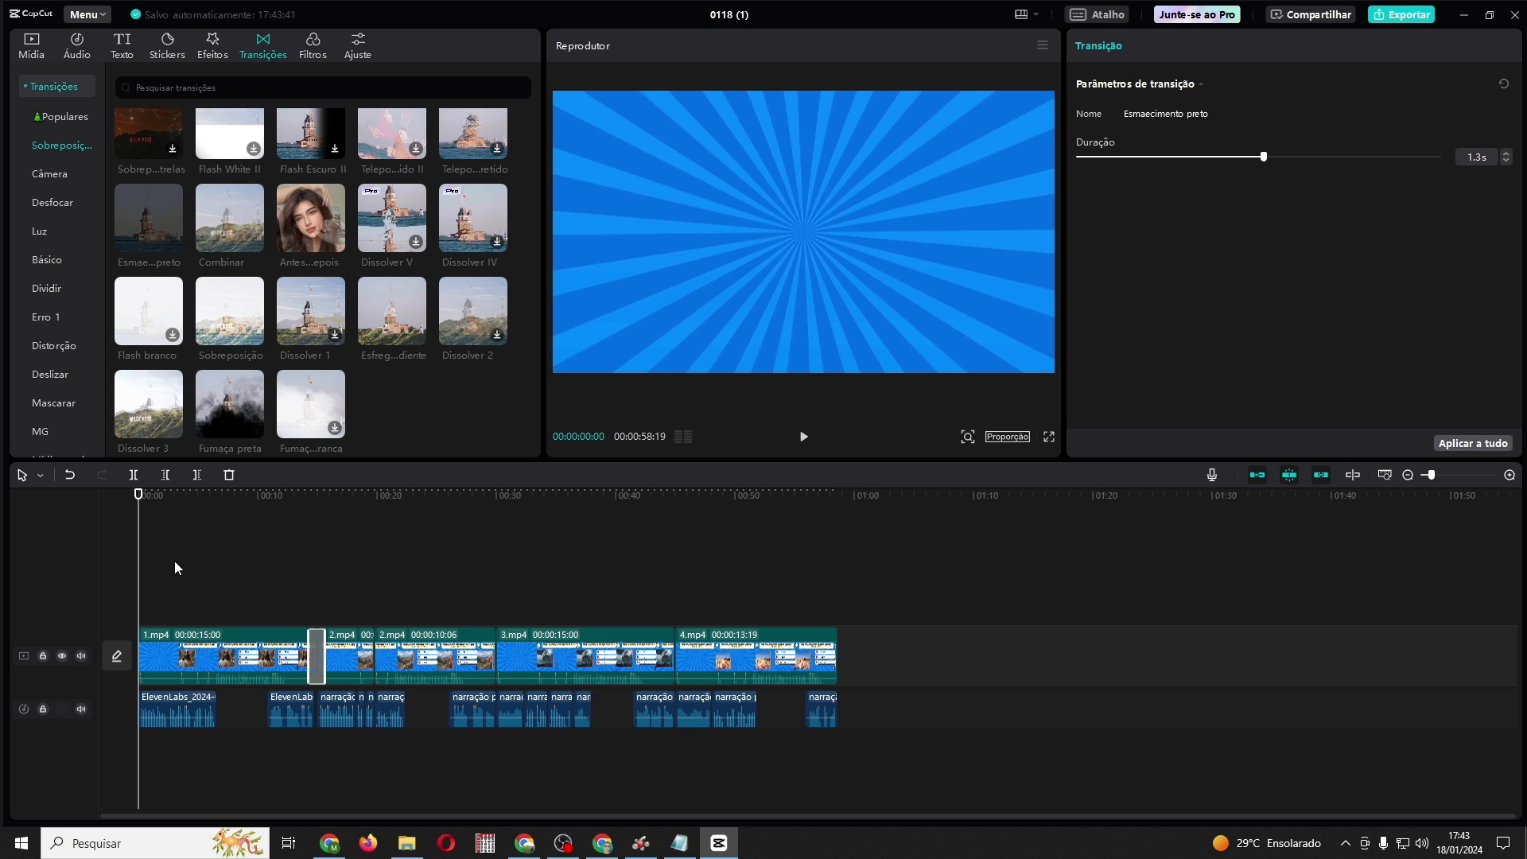
{"action": "left_click", "coordinate": [803, 437]}
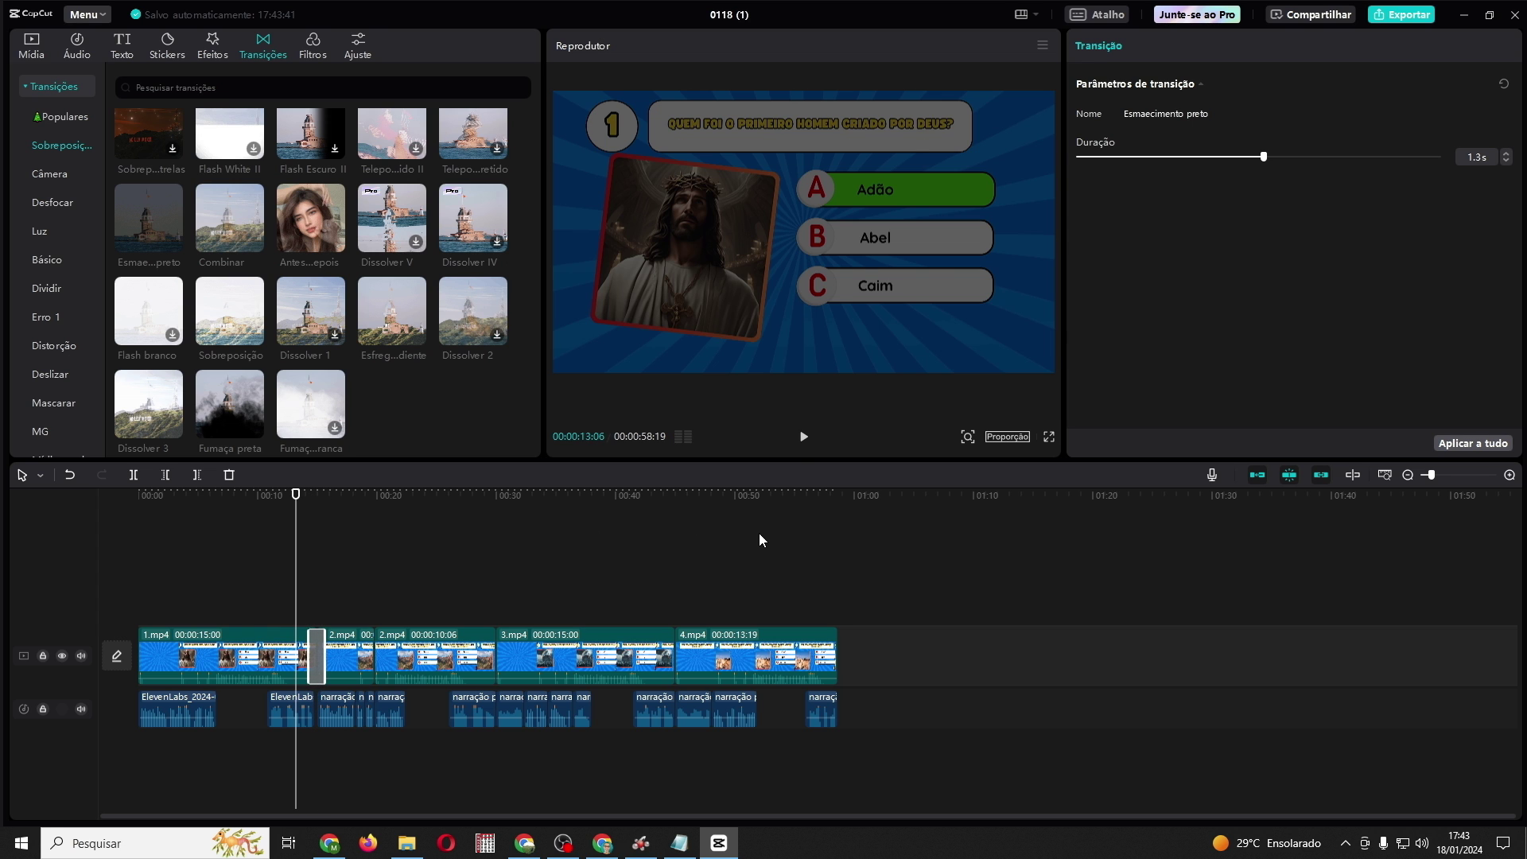
{"action": "left_click", "coordinate": [802, 437]}
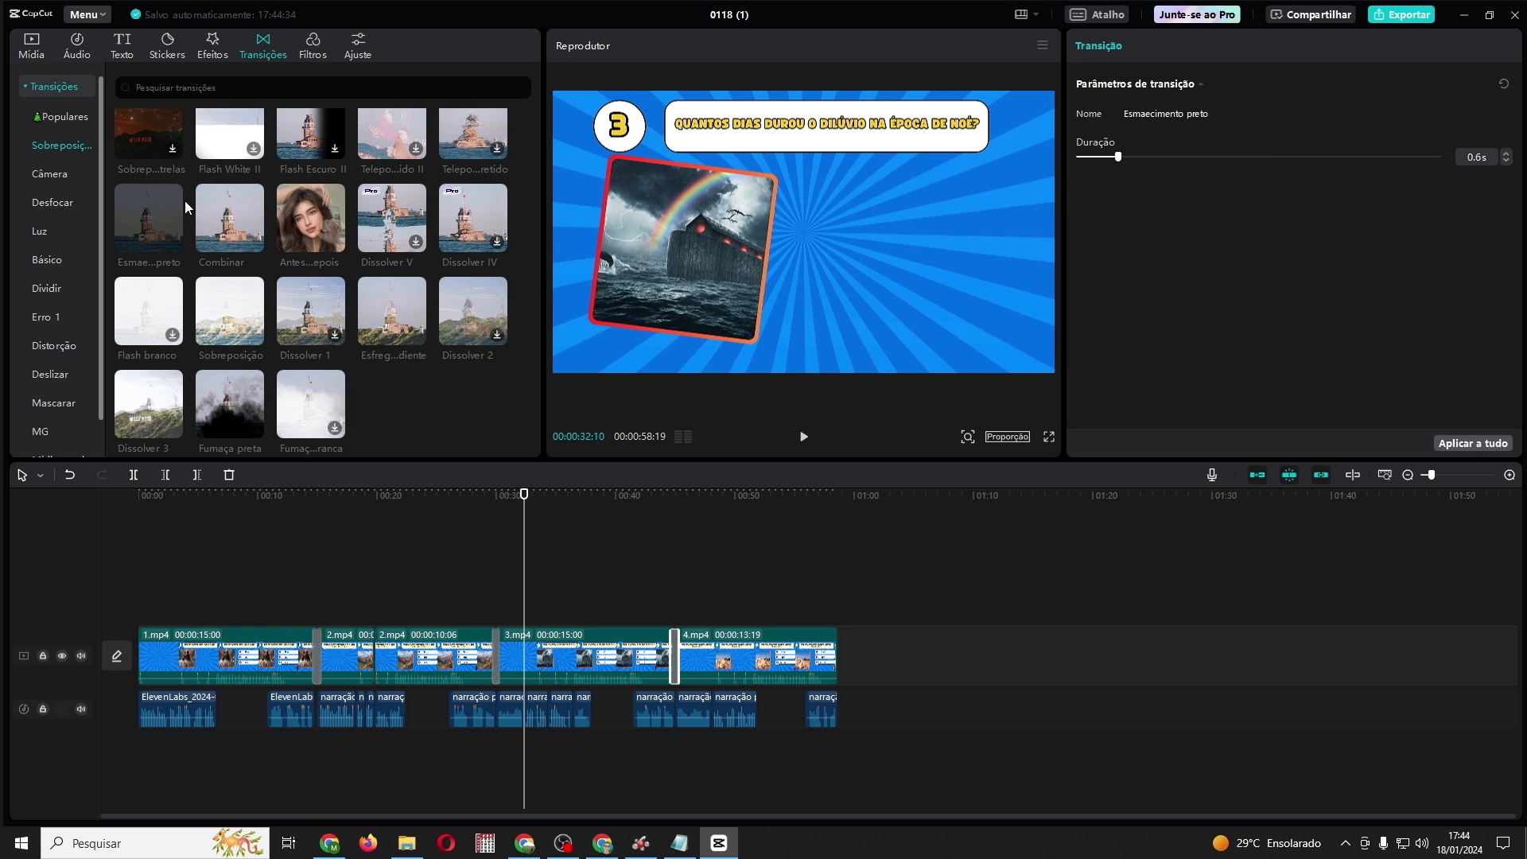
Add the Good Times music track beneath the narration from 00:00:00:00 and trim it at the end of 4.mp4, 00:00:58:19
{"action": "left_click", "coordinate": [31, 46]}
{"action": "left_click_drag", "start_coordinate": [379, 550], "coordinate": [131, 557]}
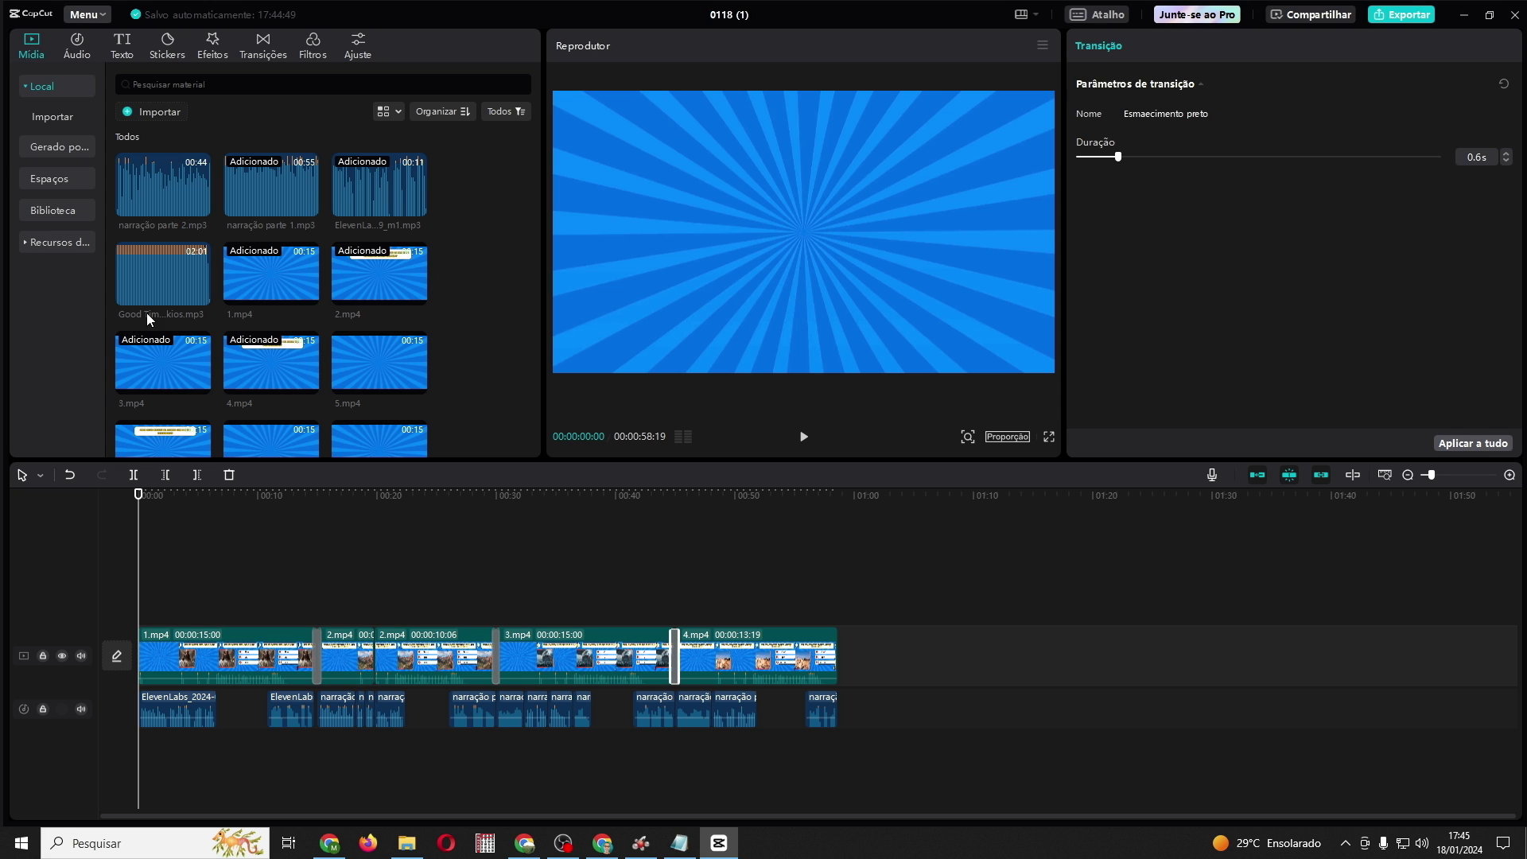
{"action": "left_click_drag", "start_coordinate": [151, 269], "coordinate": [135, 749]}
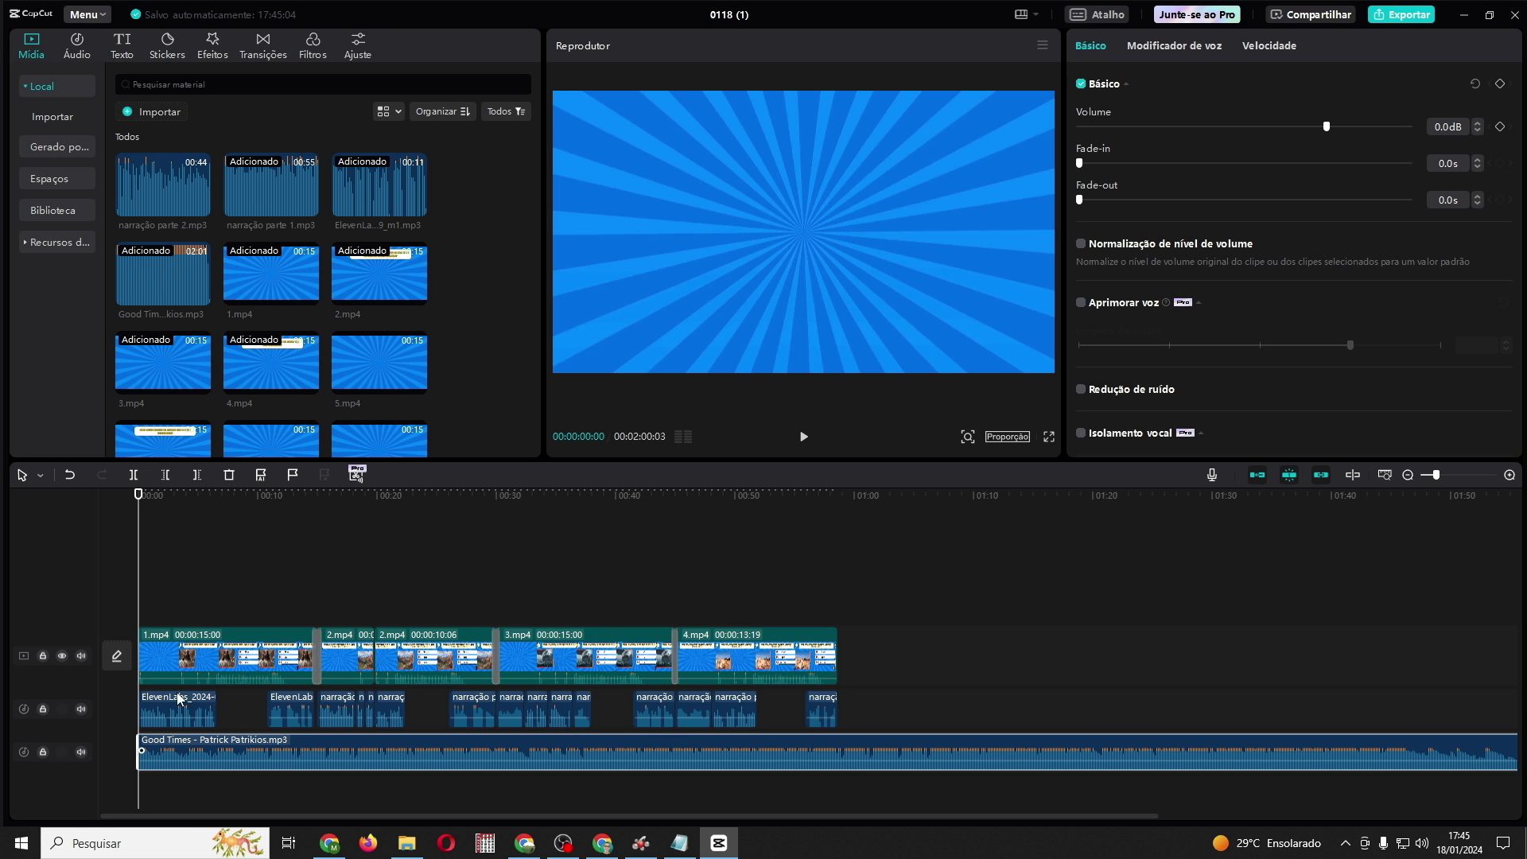
{"action": "left_click_drag", "start_coordinate": [426, 545], "coordinate": [837, 589]}
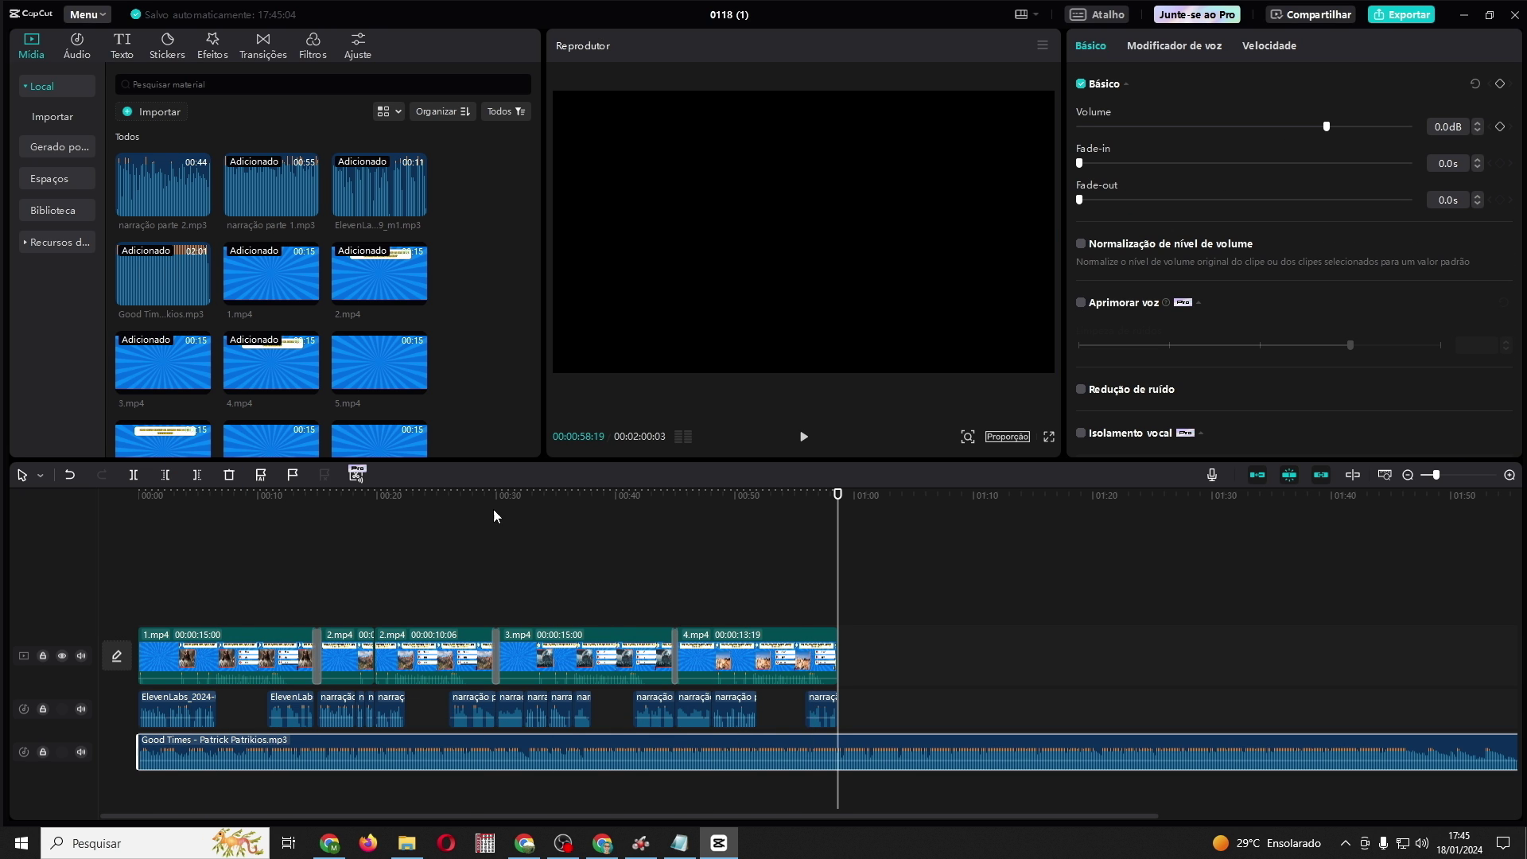
{"action": "left_click", "coordinate": [133, 474]}
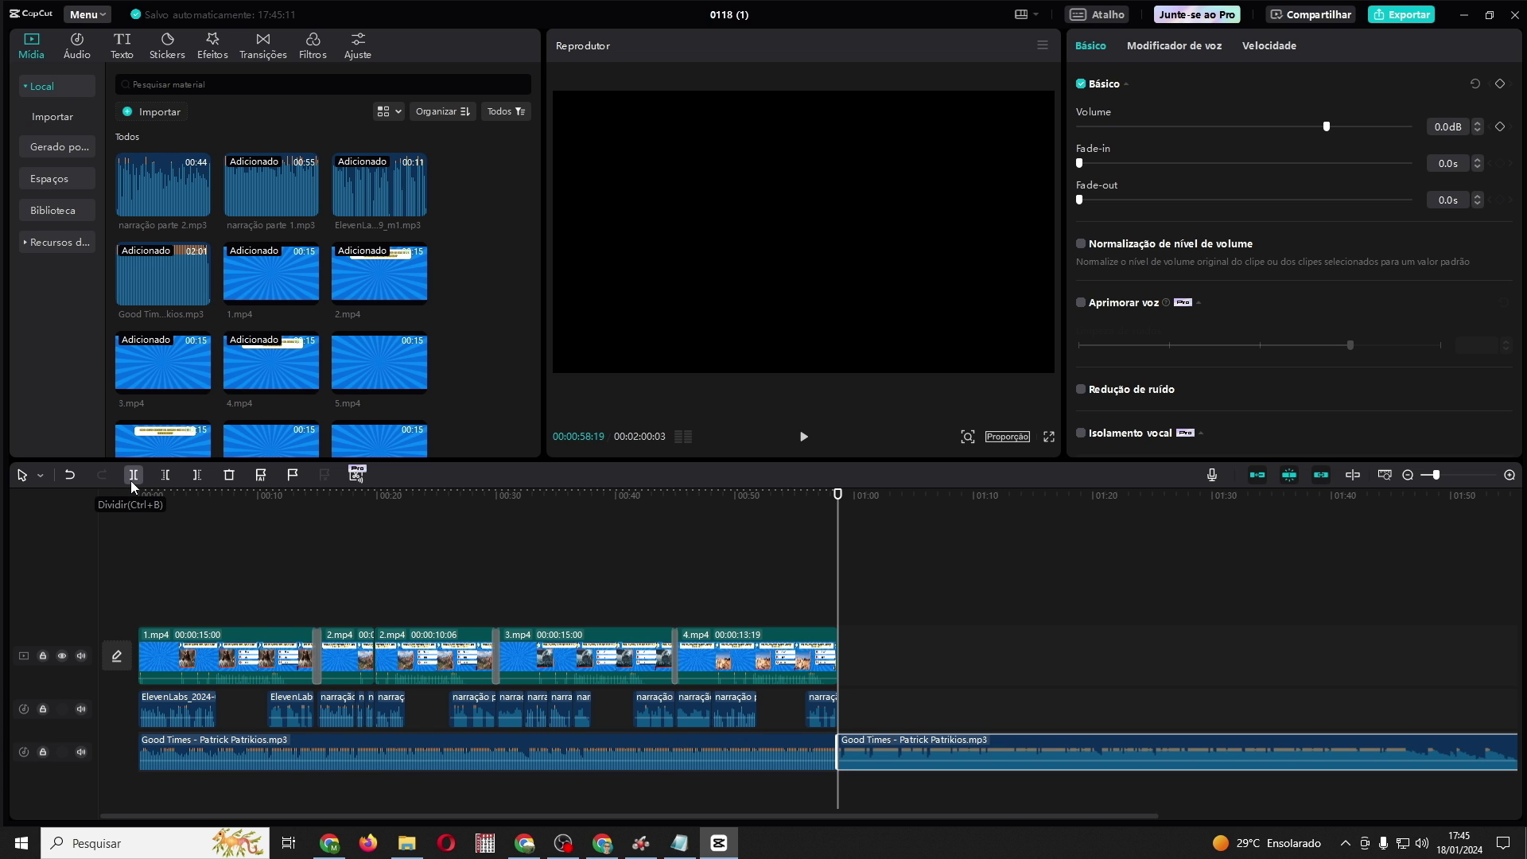
{"action": "key", "text": "Delete"}
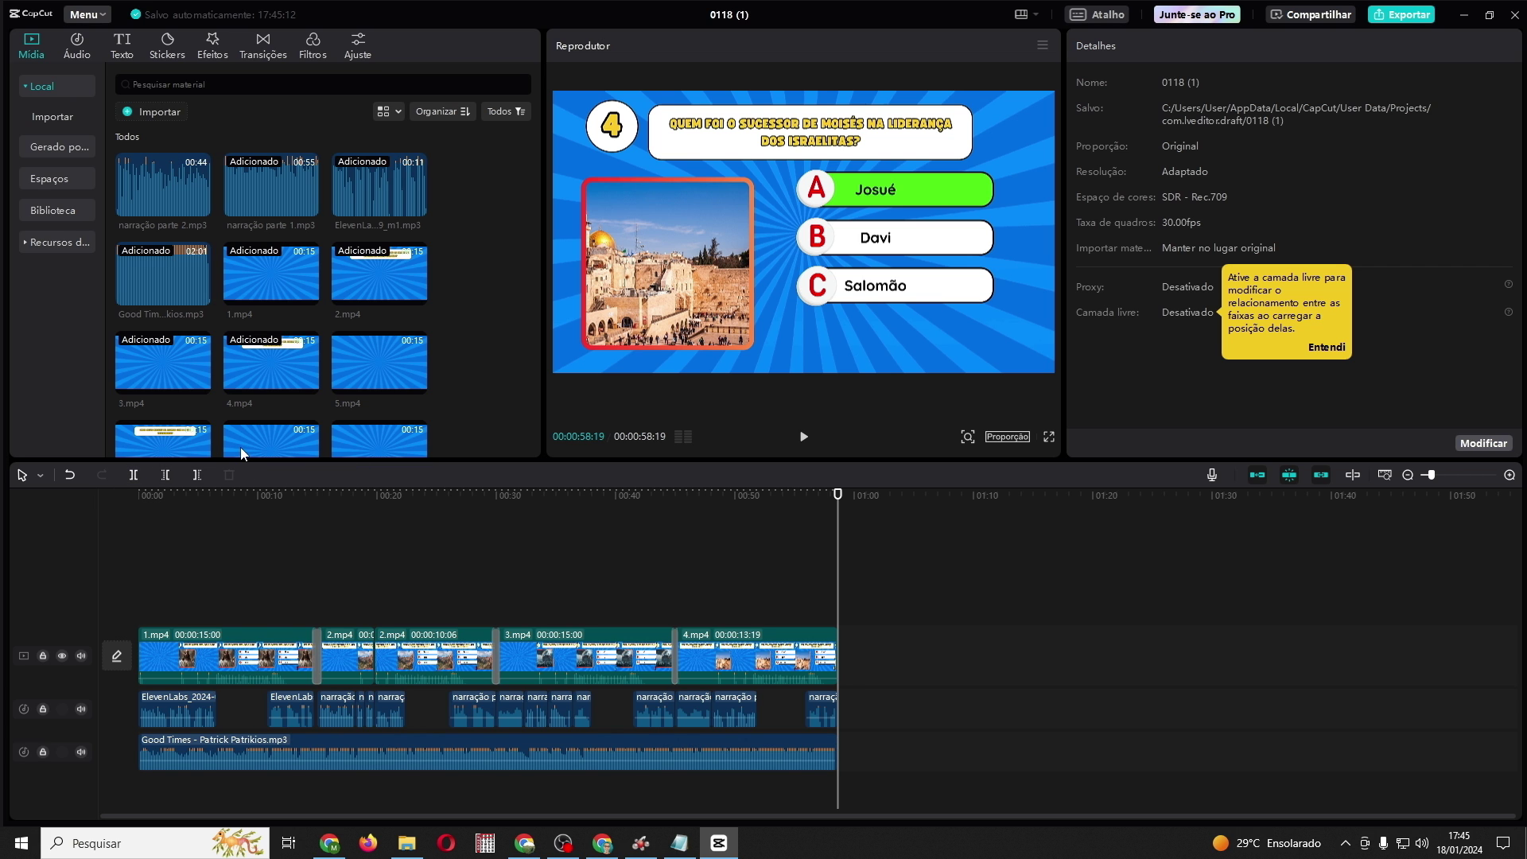
Set the Good Times music track's volume to -17.8 dB and its fade-out to 6.0 s
{"action": "left_click", "coordinate": [766, 588]}
{"action": "left_click", "coordinate": [700, 746]}
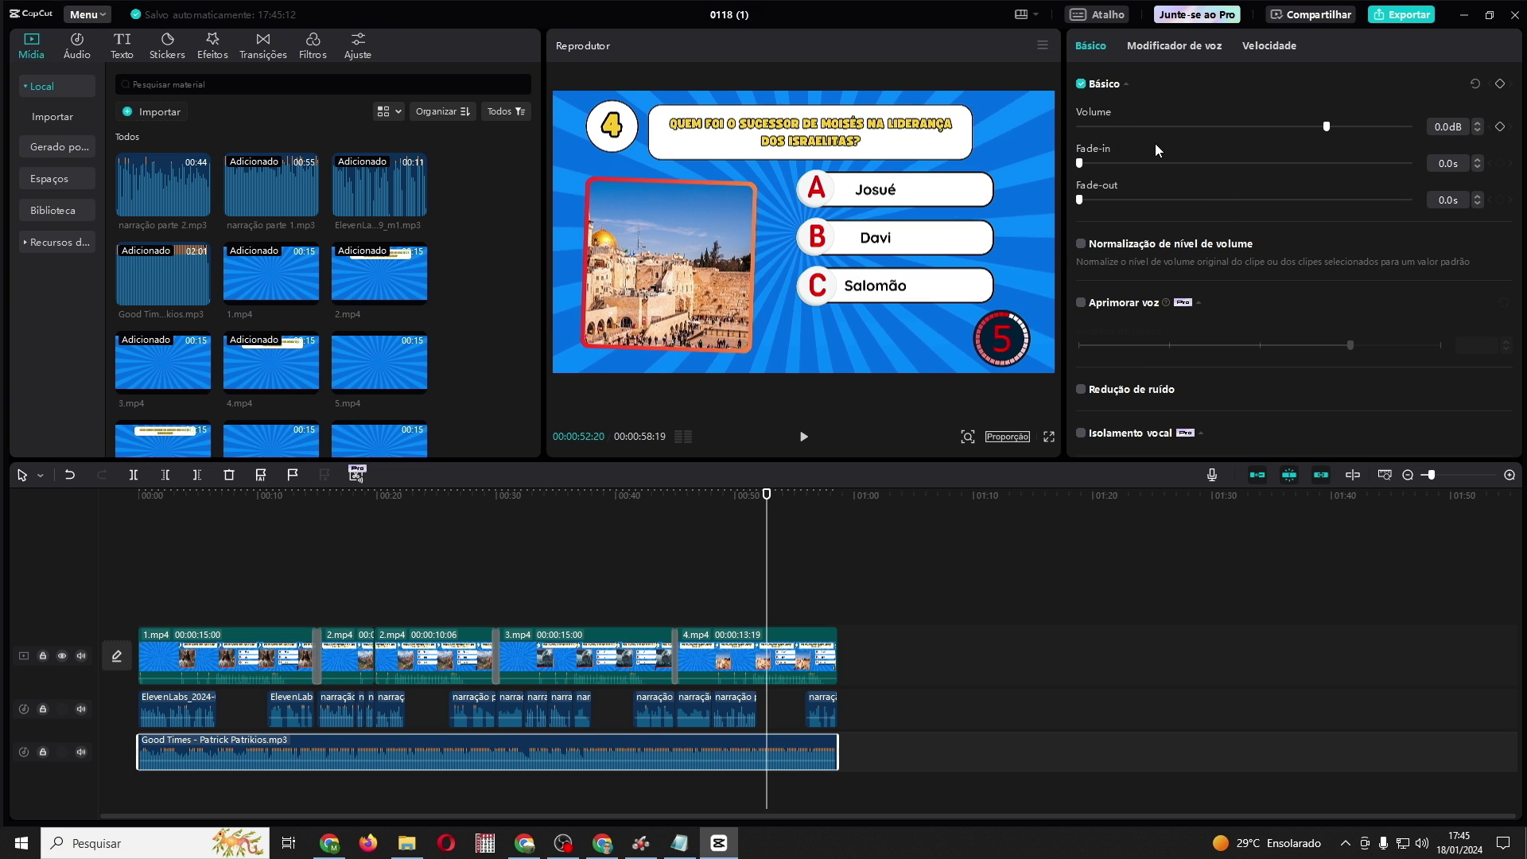
{"action": "left_click_drag", "start_coordinate": [1324, 127], "coordinate": [1253, 126]}
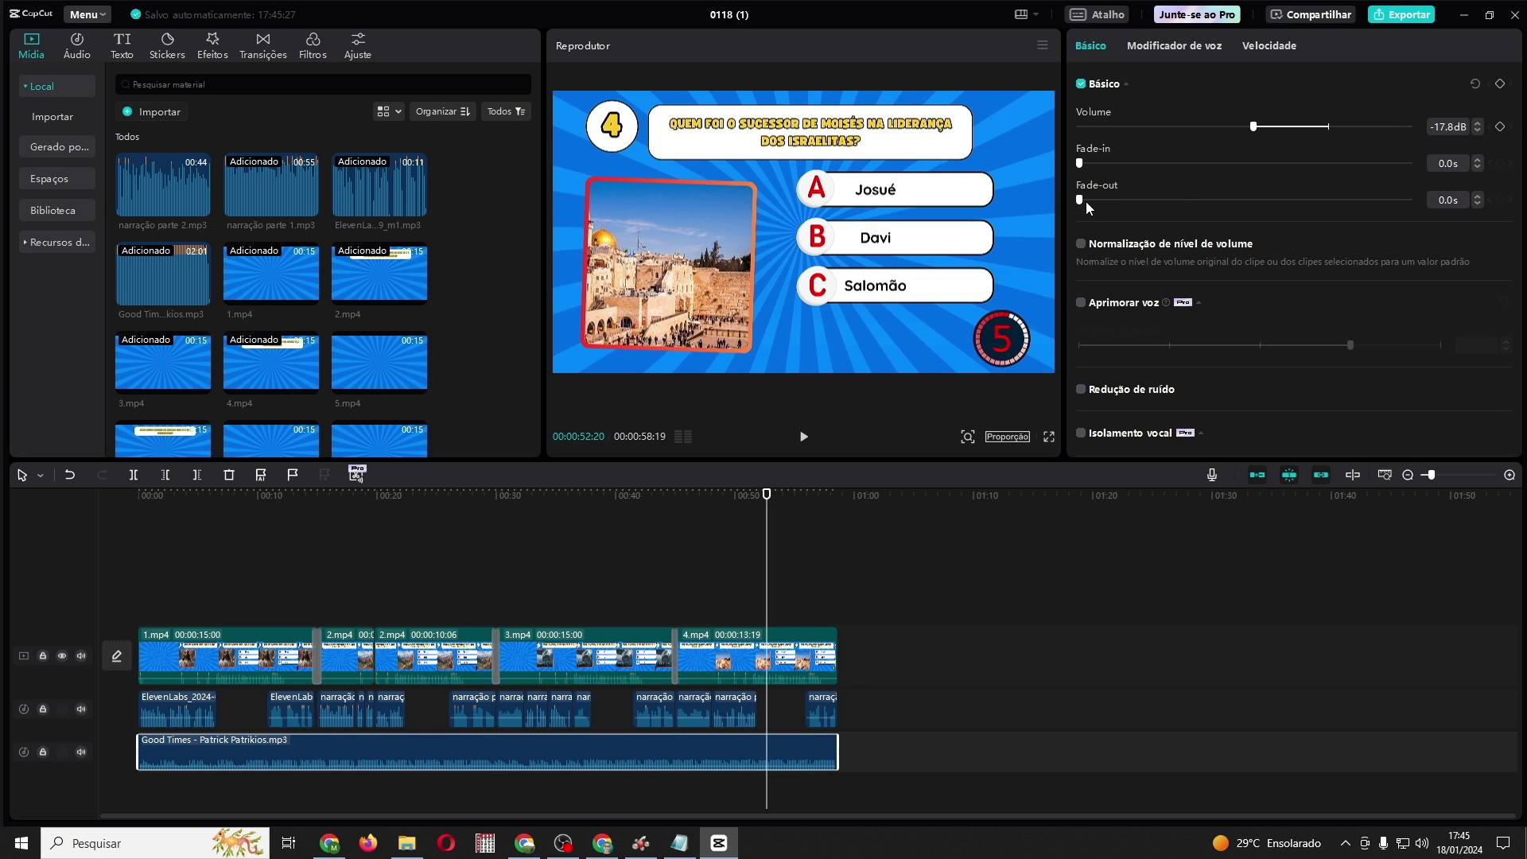
{"action": "left_click_drag", "start_coordinate": [1086, 202], "coordinate": [1275, 238]}
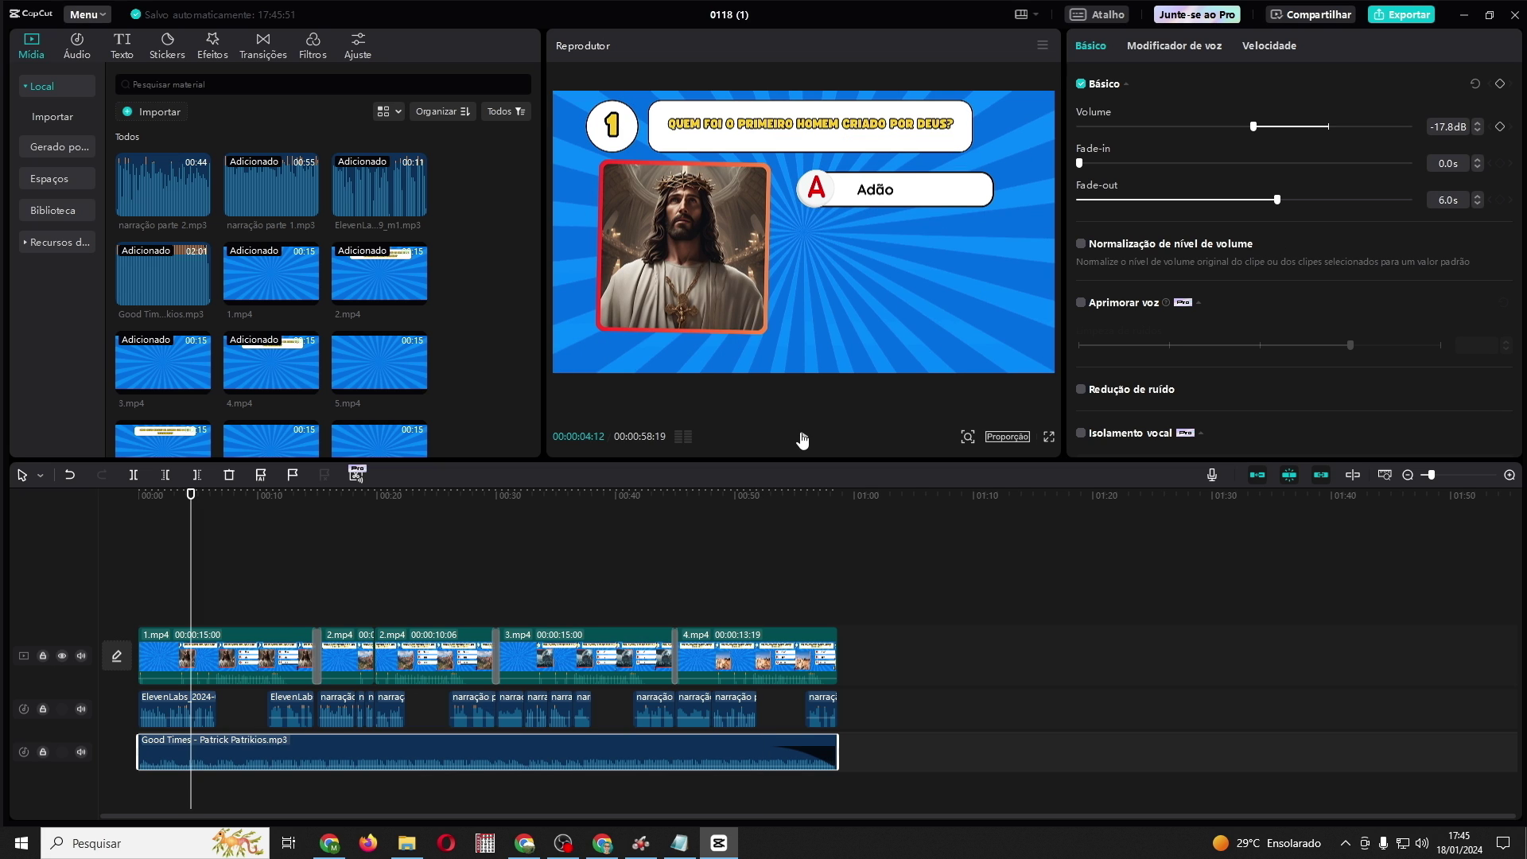
Export the video with the title "quiz da bíblia"
{"action": "left_click", "coordinate": [1401, 14]}
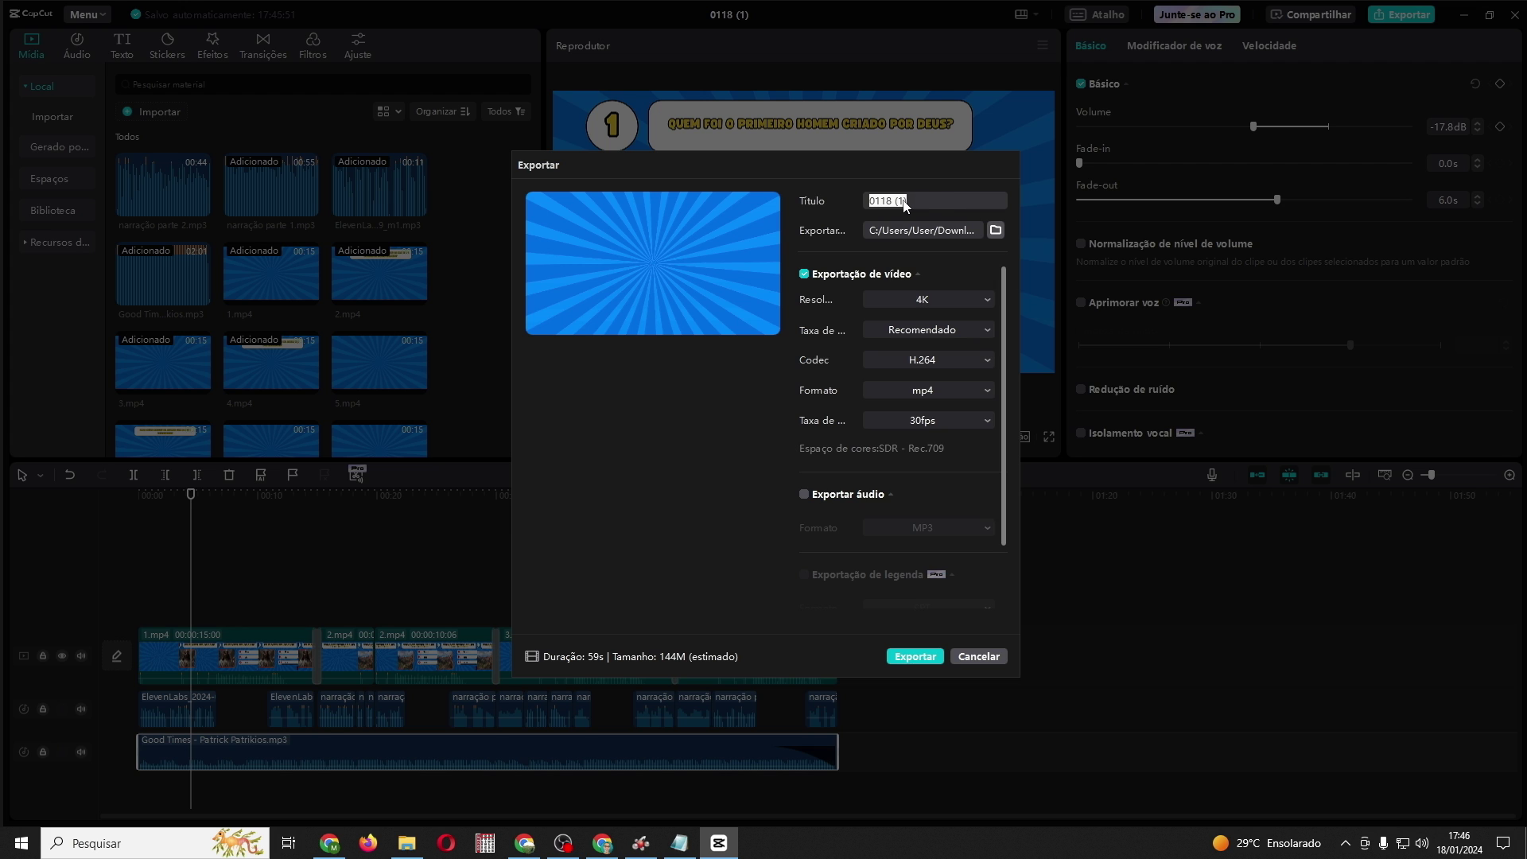
{"action": "type", "text": "quiz da bíblia"}
{"action": "left_click", "coordinate": [924, 655]}
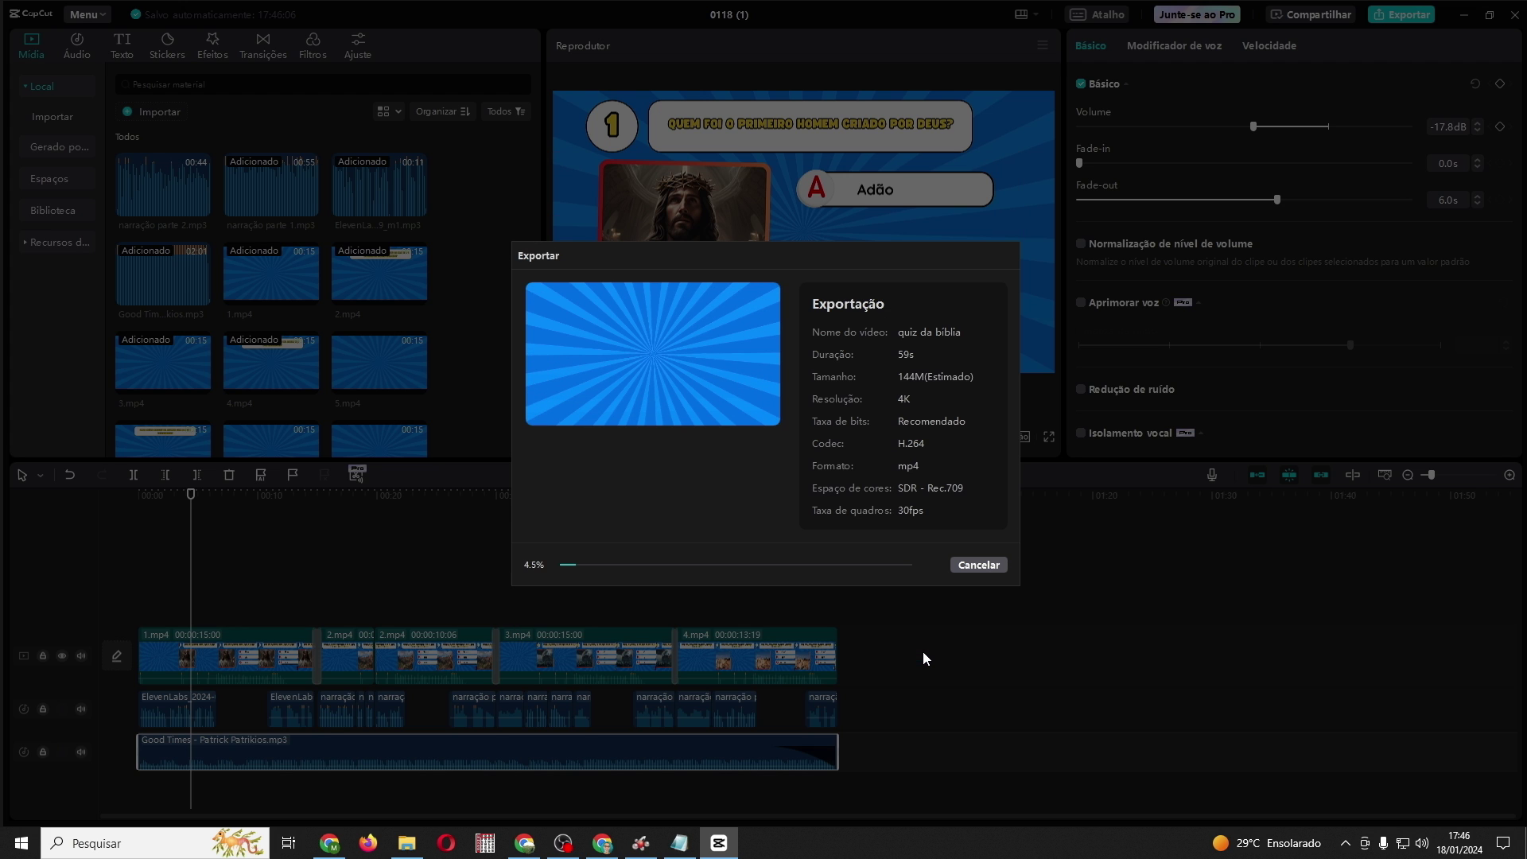